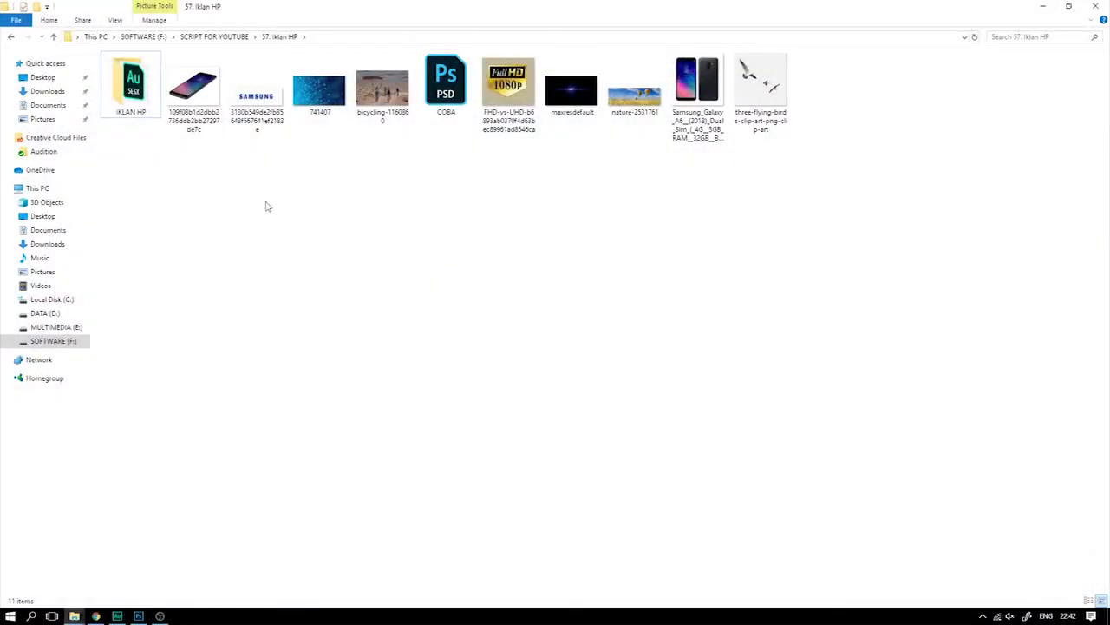
Browse the phone, Samsung logo and blue images, previewing bicycling-1160860 full size
click(199, 108)
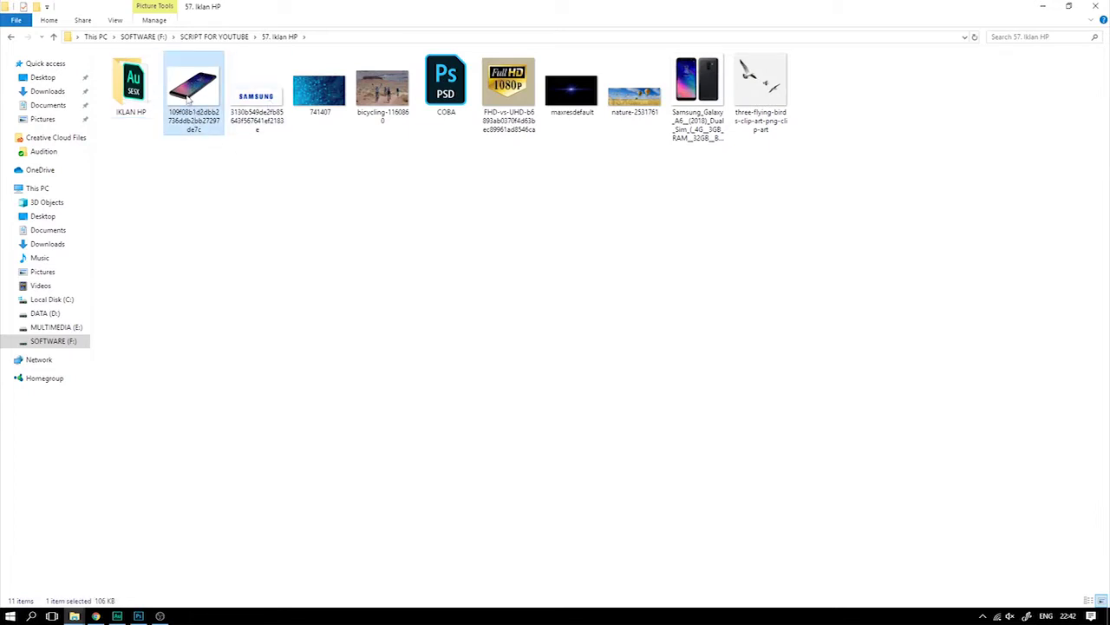
click(252, 101)
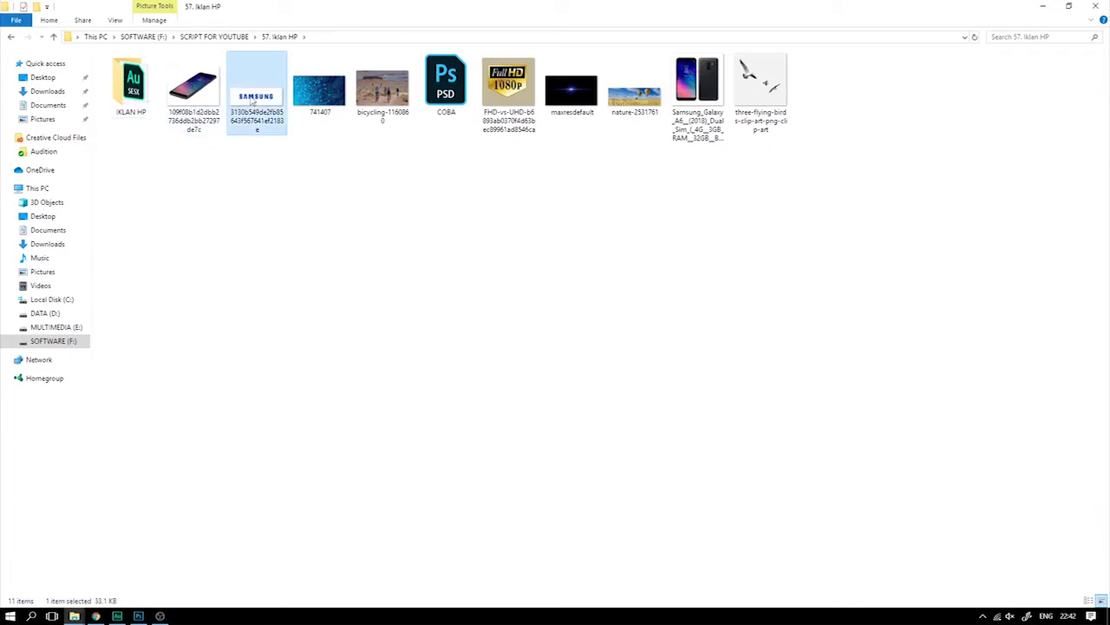
click(319, 98)
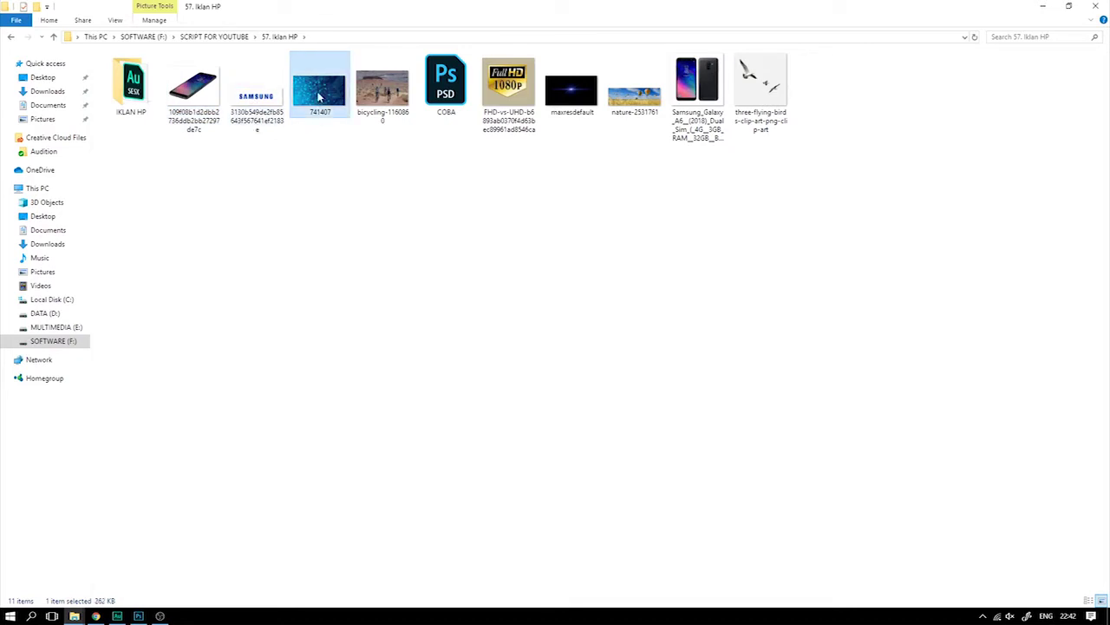
double_click(381, 96)
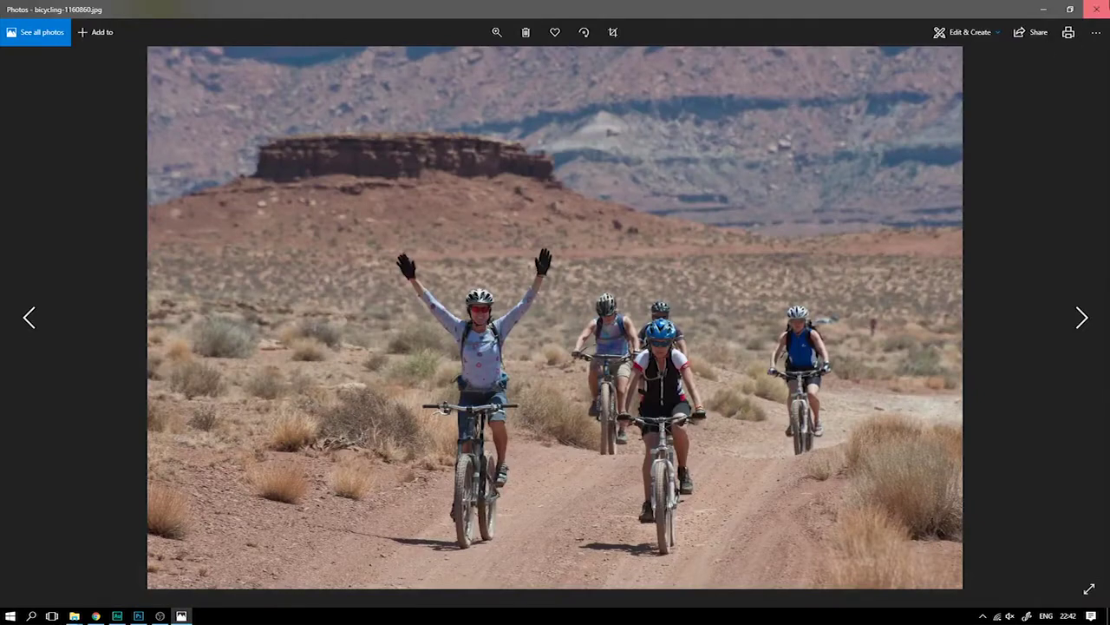
click(1097, 9)
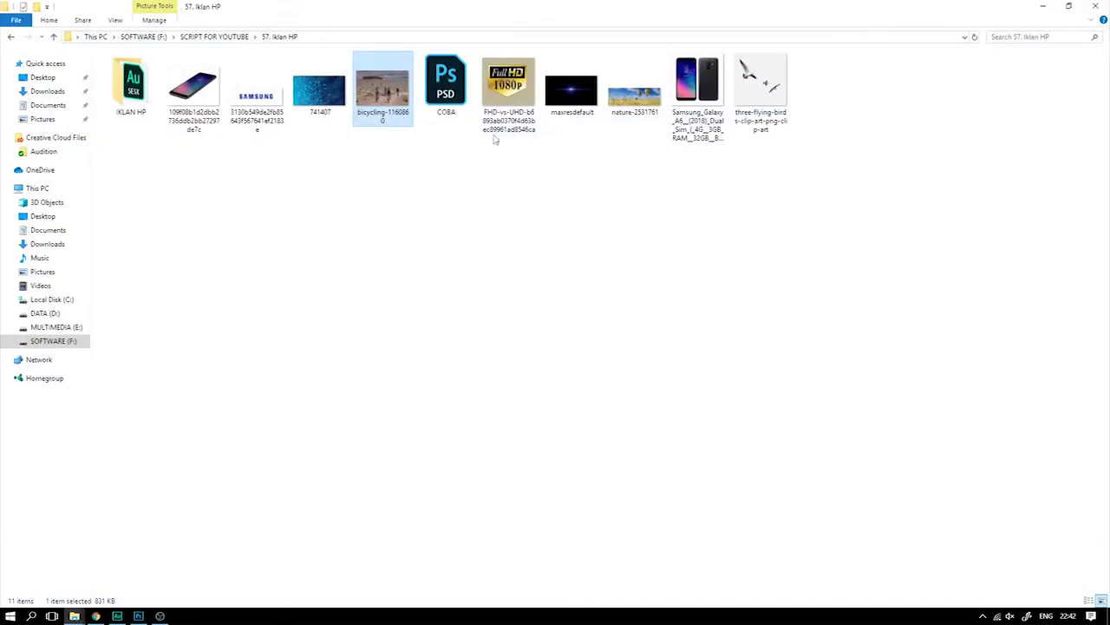
click(507, 98)
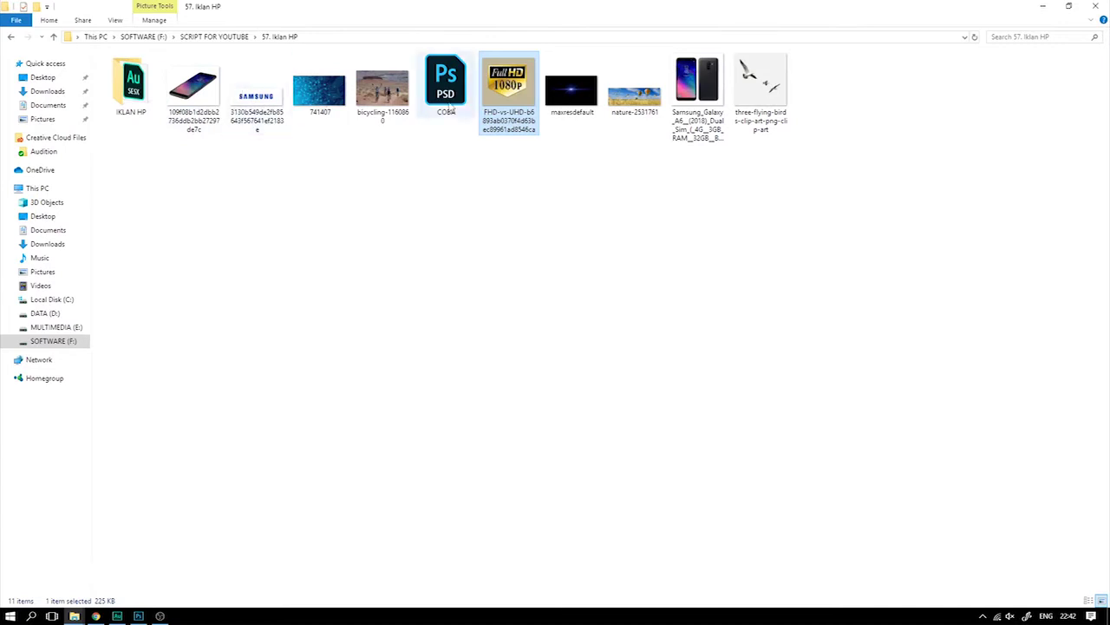
mouse_move(508, 91)
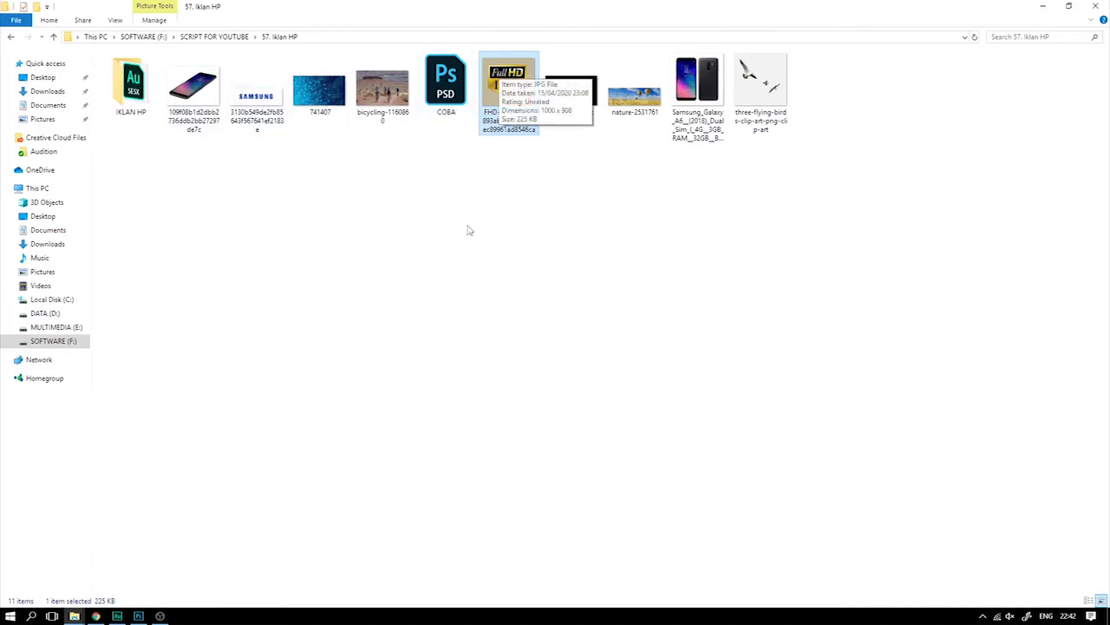
Preview nature-2531761 and the Samsung Galaxy image, then clear the selection and refresh the folder
click(571, 112)
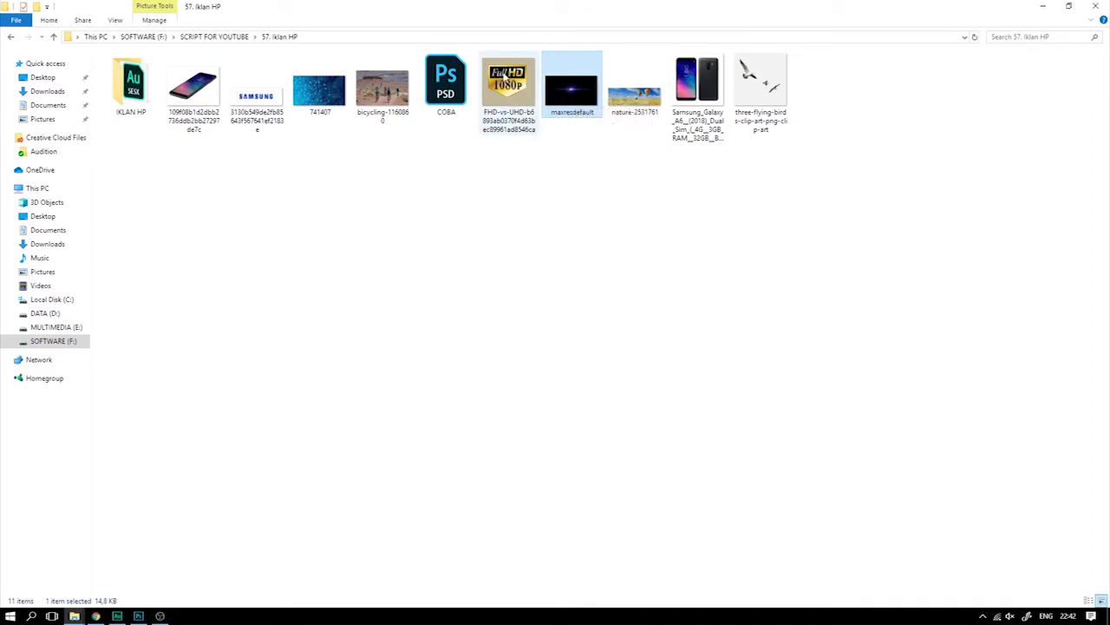
double_click(635, 97)
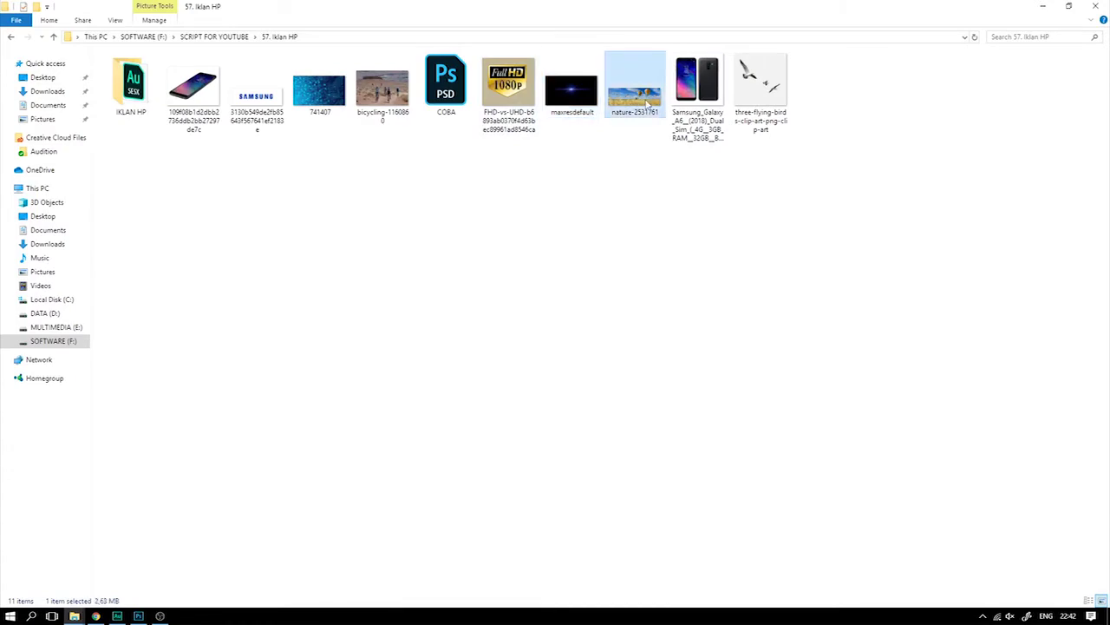
key(alt+F4)
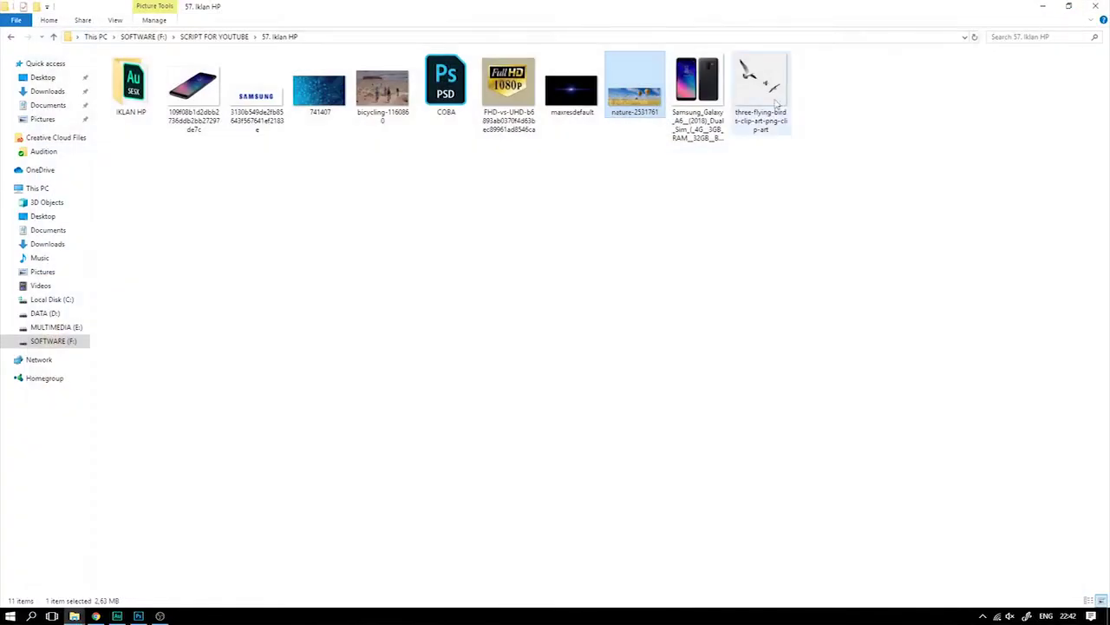
click(699, 87)
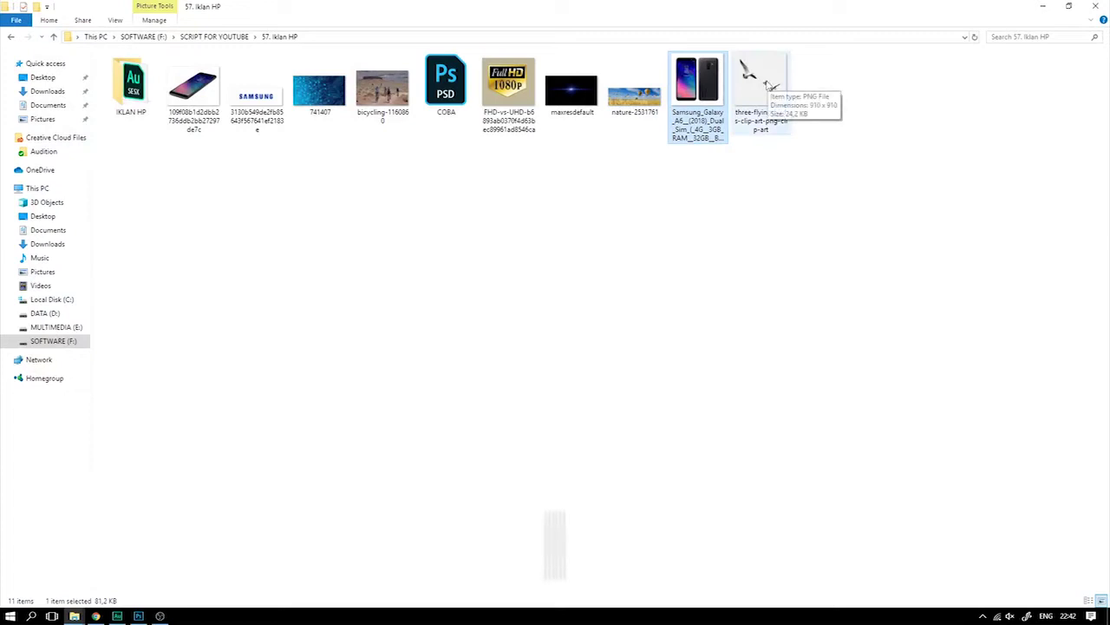
click(897, 112)
right_click(513, 243)
click(565, 287)
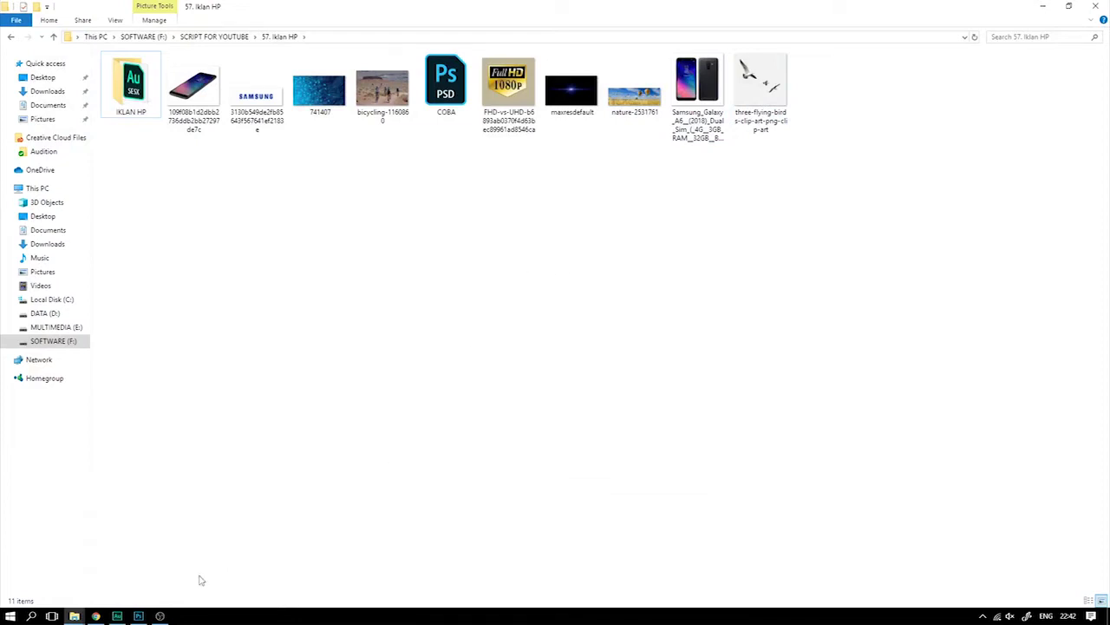
Create a new 330 × 470 mm, 300 ppi RGB Color document in Photoshop
click(139, 615)
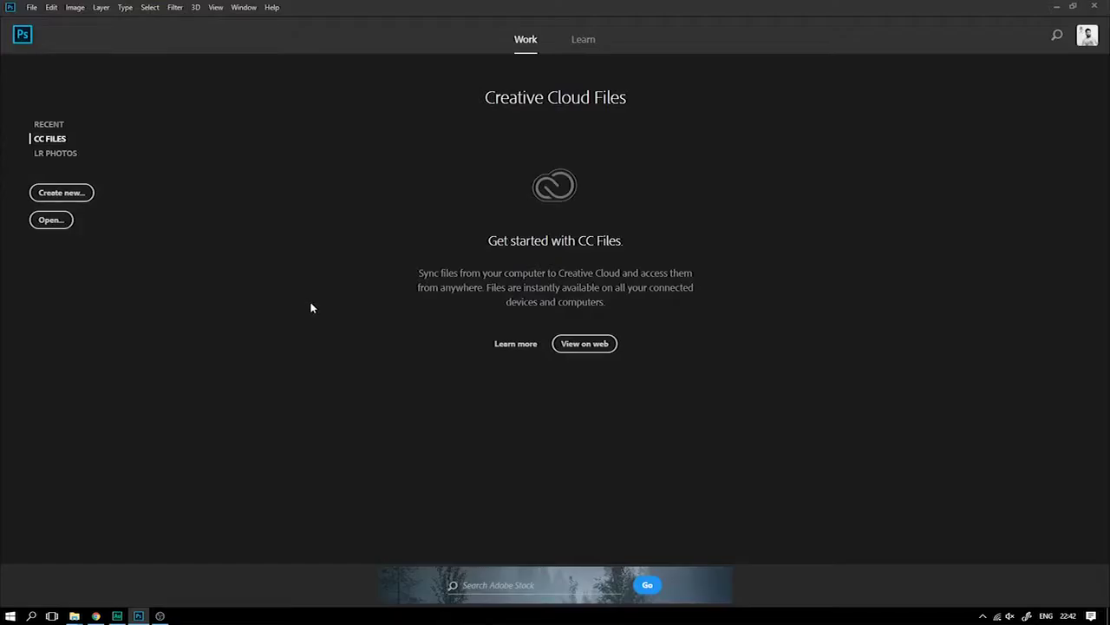
click(32, 8)
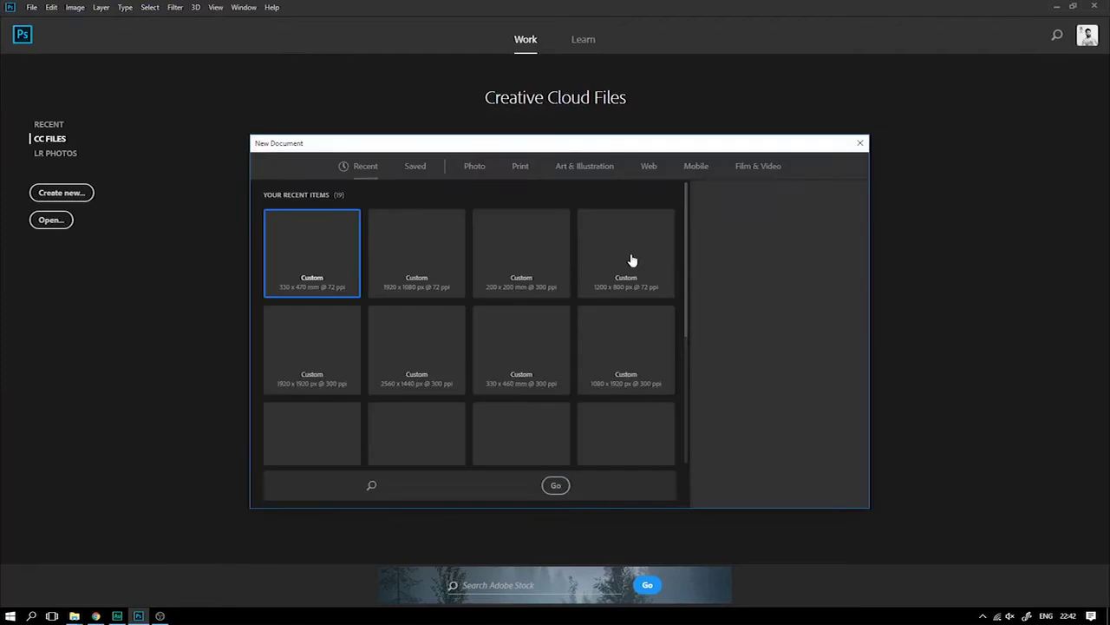
click(728, 250)
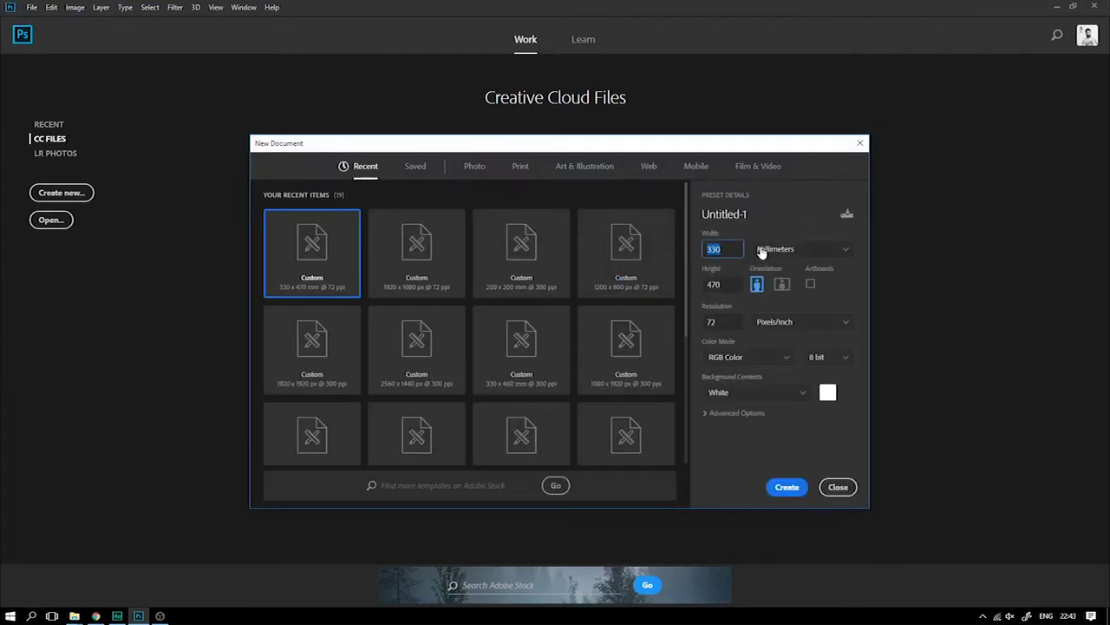
key(Tab)
key(Tab)
text(300)
click(756, 362)
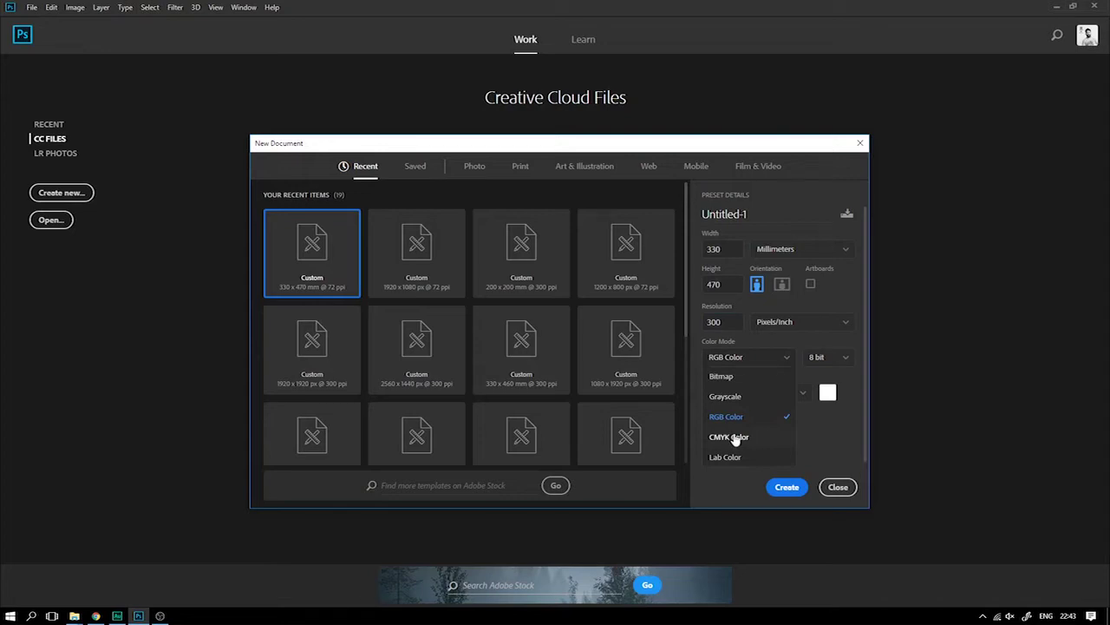
click(792, 157)
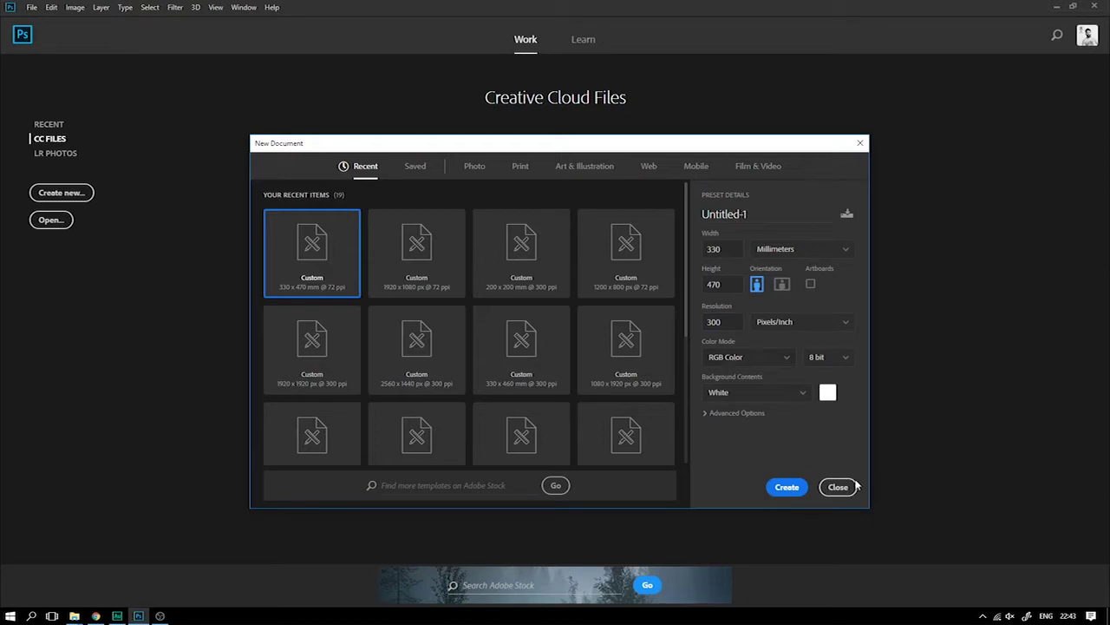
click(787, 487)
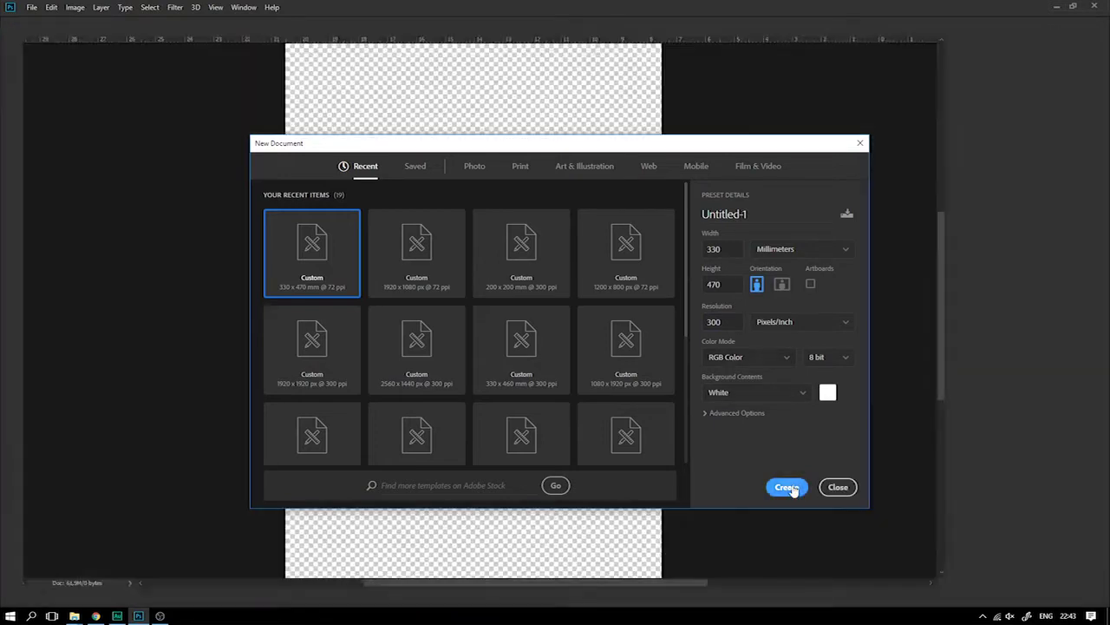
Save the new document as POSTER IKLAN HP.psd
click(31, 7)
click(91, 136)
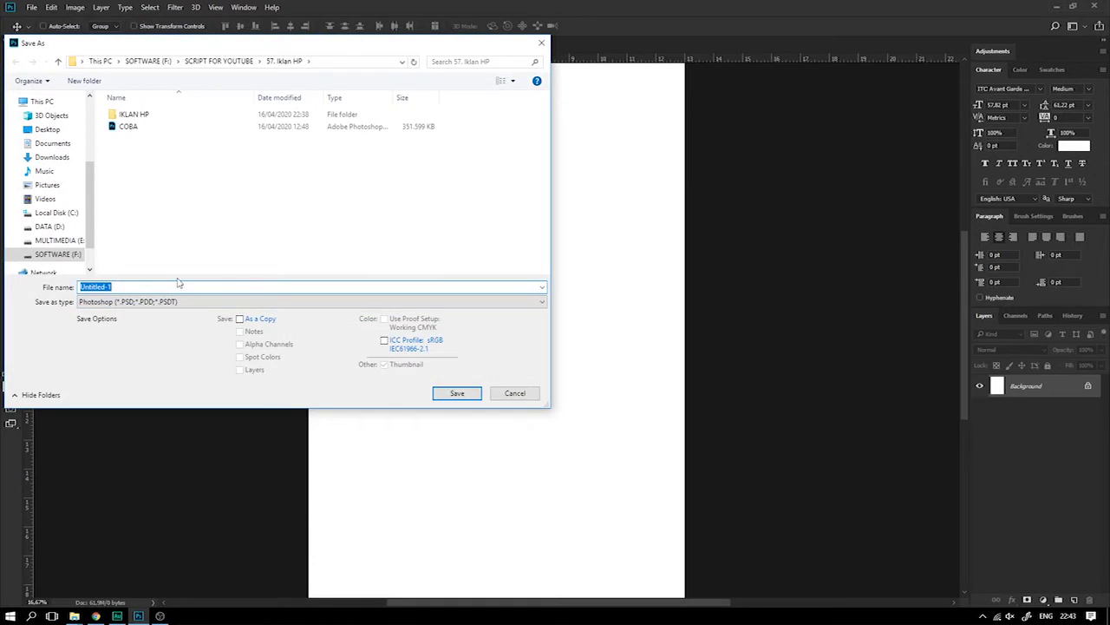
text(POSTER IKLAN HP)
click(458, 395)
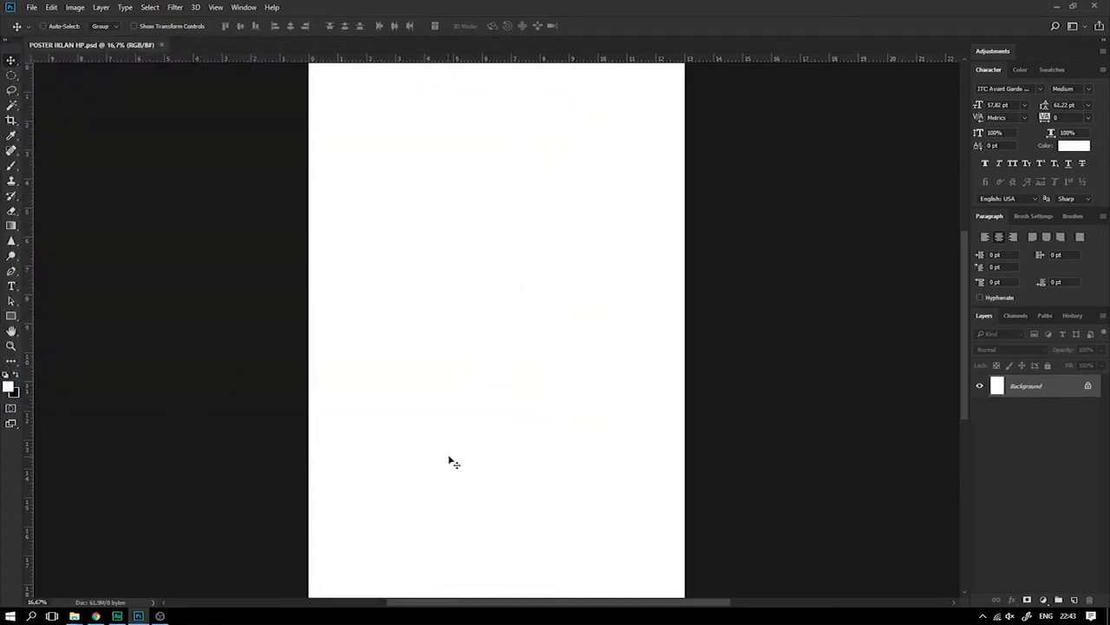
Drag the tilted phone image from the folder into Photoshop to open it
mouse_move(74, 616)
click(88, 566)
right_click(312, 280)
click(347, 322)
click(195, 91)
drag(195, 95, 752, 57)
Magic Wand the white backdrop, convert Background to Layer 0, and delete the white
click(14, 106)
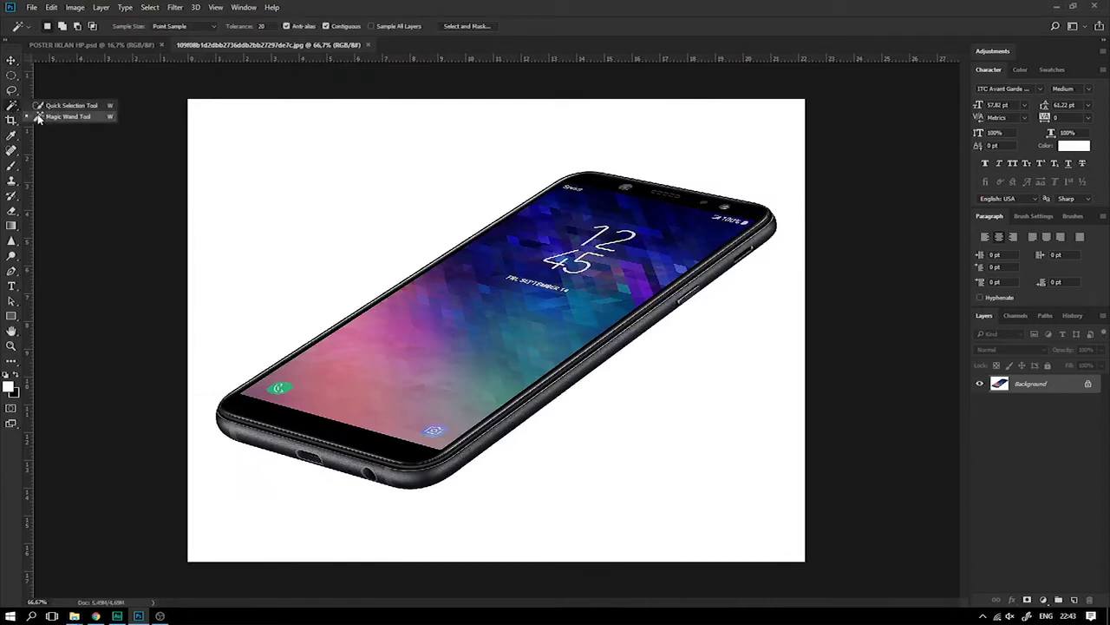
click(40, 117)
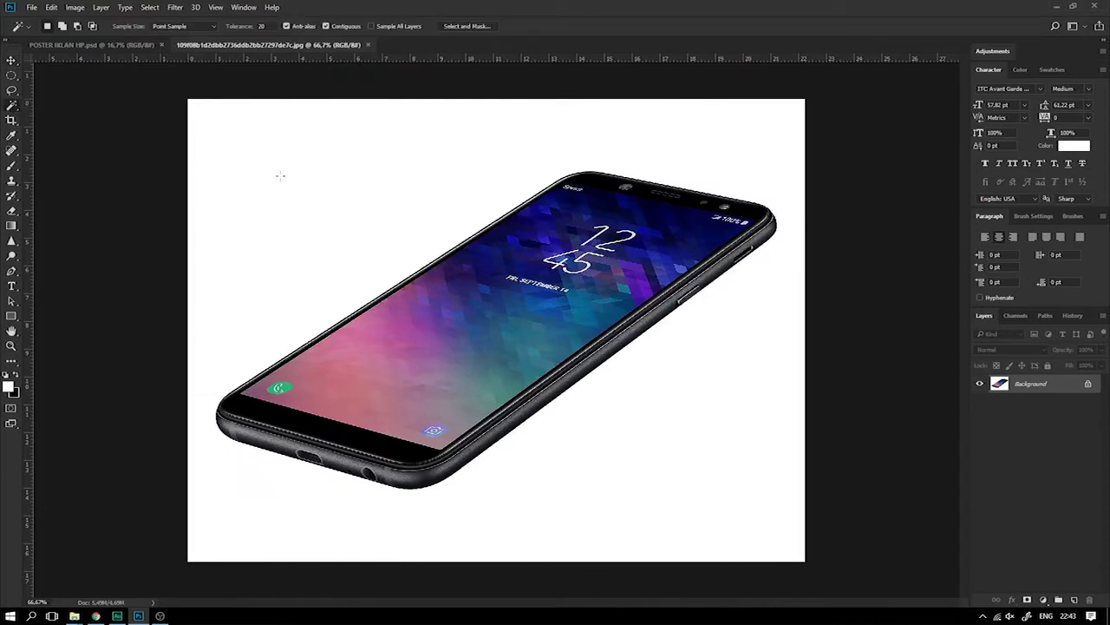
click(407, 171)
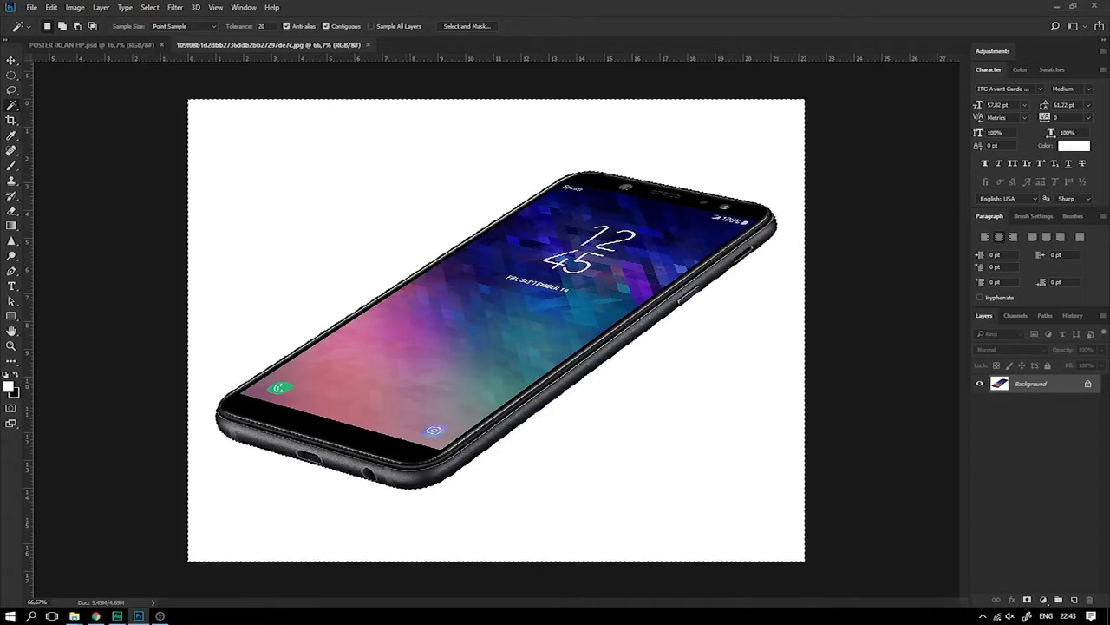
double_click(1052, 387)
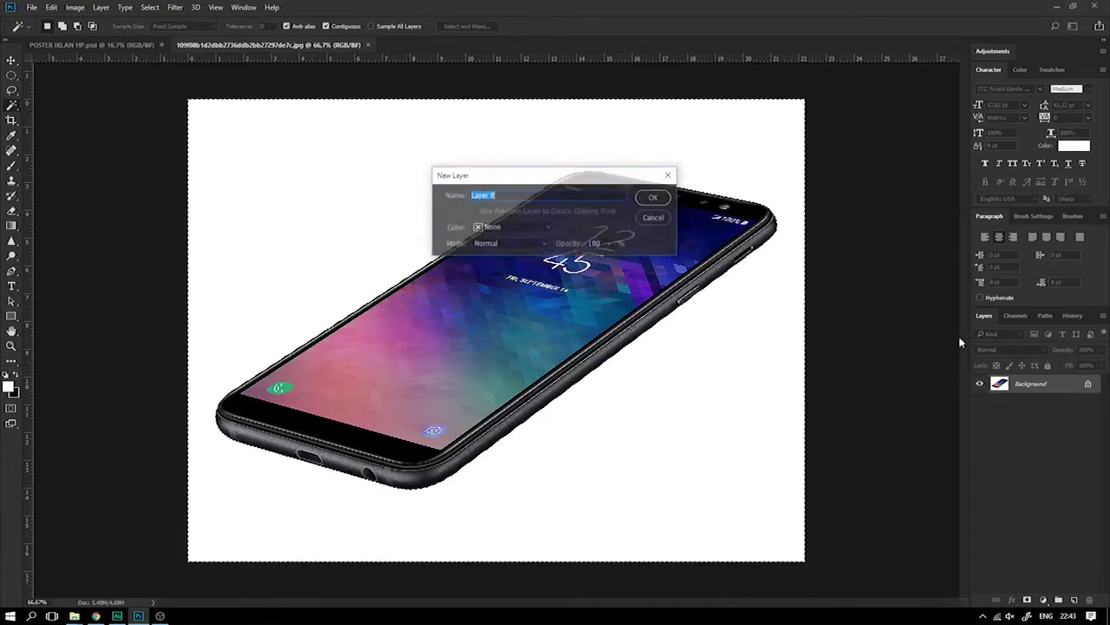
click(657, 195)
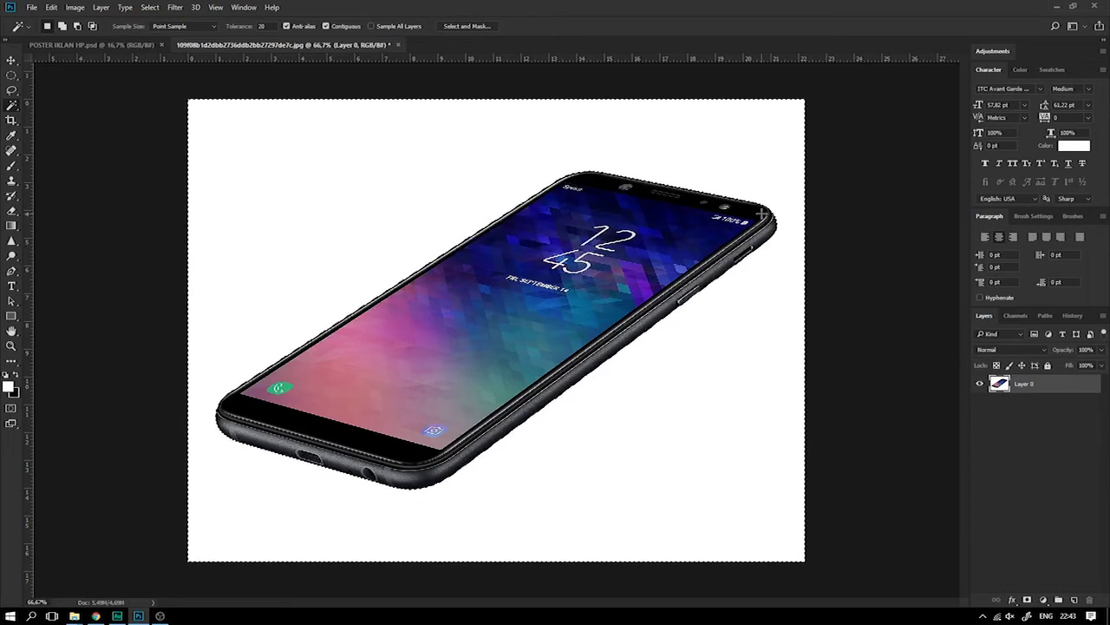
key(Delete)
key(ctrl+d)
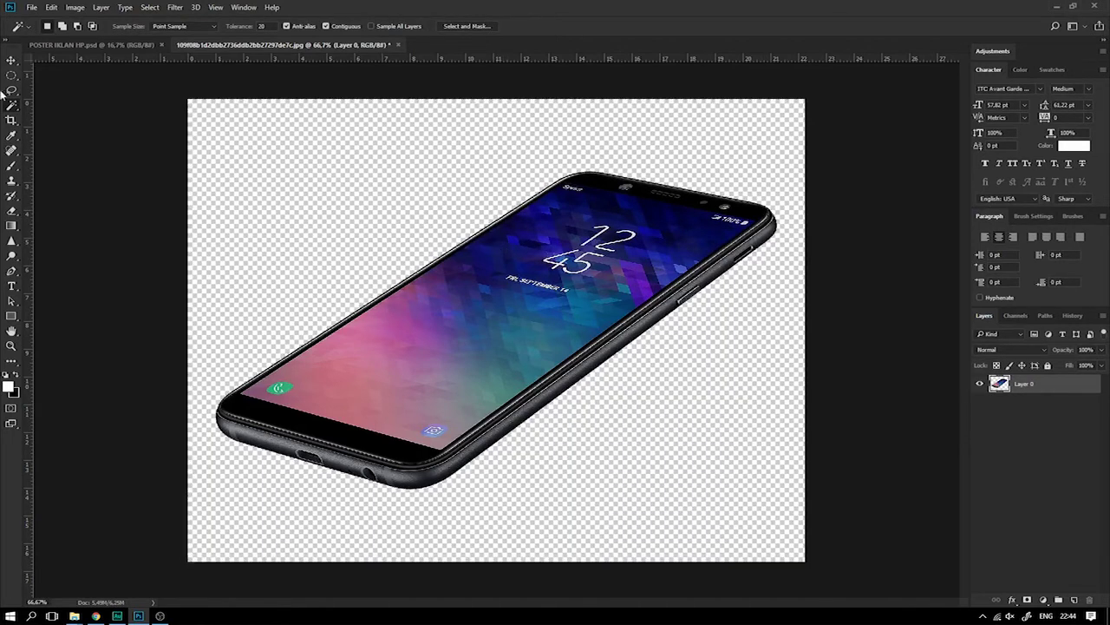
click(11, 60)
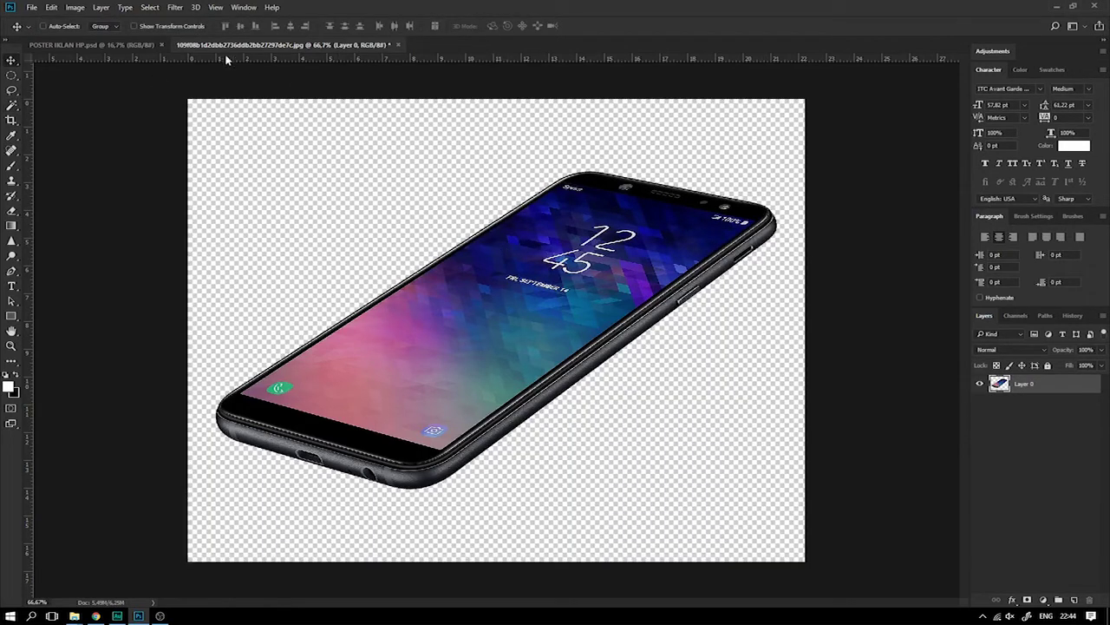
Drag the cut-out phone into the poster as Layer 1, enlarging and repositioning it
mouse_move(553, 319)
mouse_down()
mouse_move(130, 47)
mouse_move(460, 314)
mouse_up()
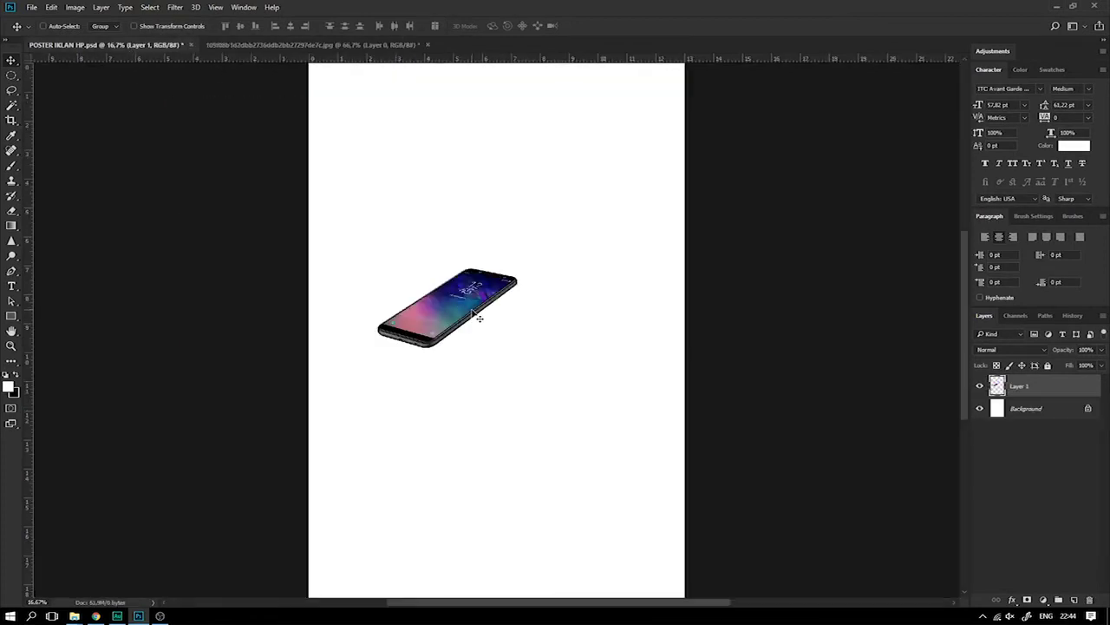
key(ctrl+t)
drag(518, 269, 633, 179)
drag(490, 308, 530, 345)
key(Return)
Shrink the phone to about 92% and zoom out to 33.33% to see it whole
key(ctrl+plus)
key(ctrl+plus)
key(ctrl+plus)
key(ctrl+minus)
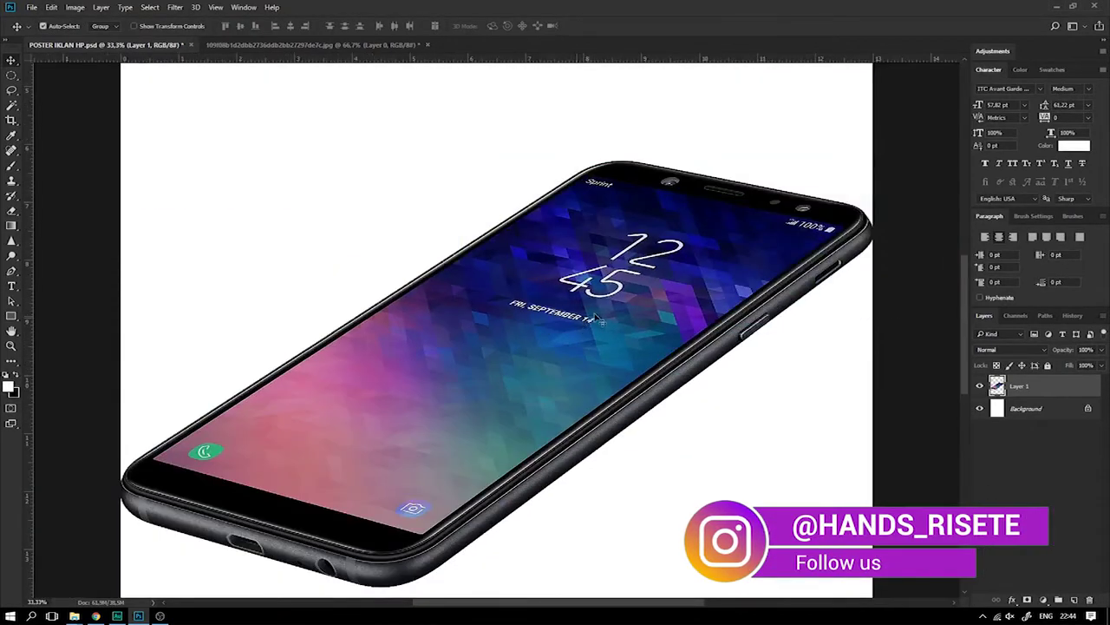
key(ctrl+t)
drag(873, 160, 844, 177)
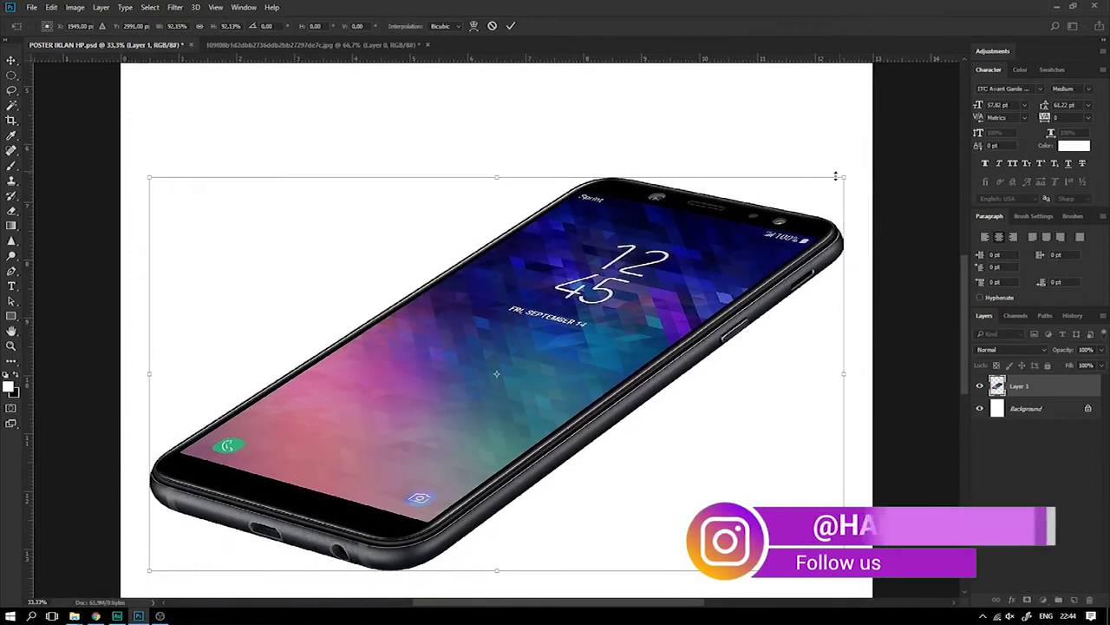
key(Return)
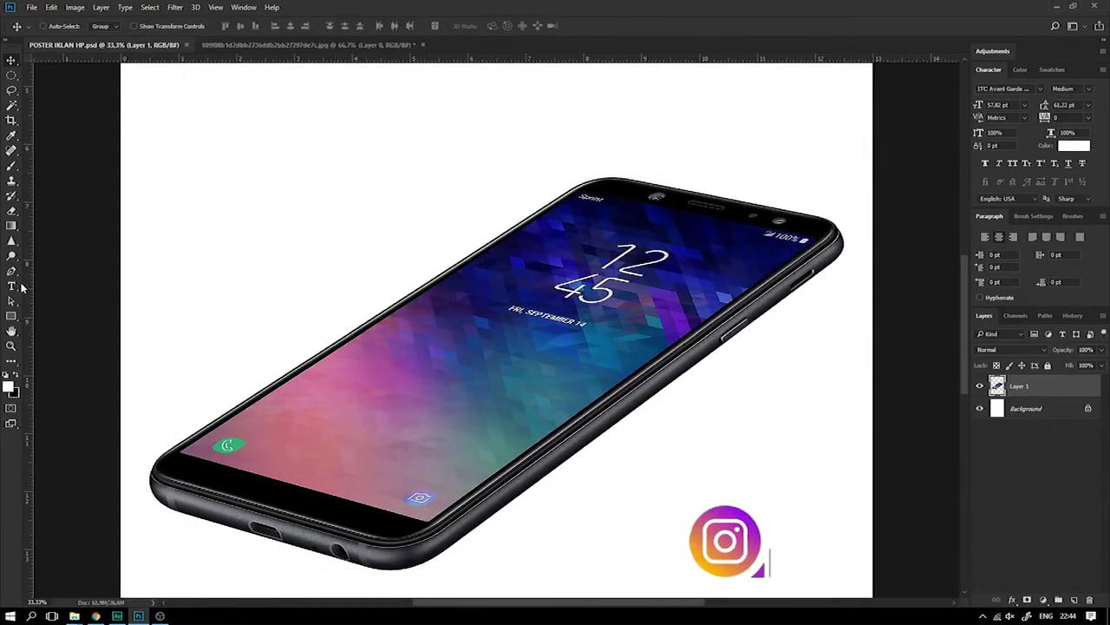
key(ctrl+plus)
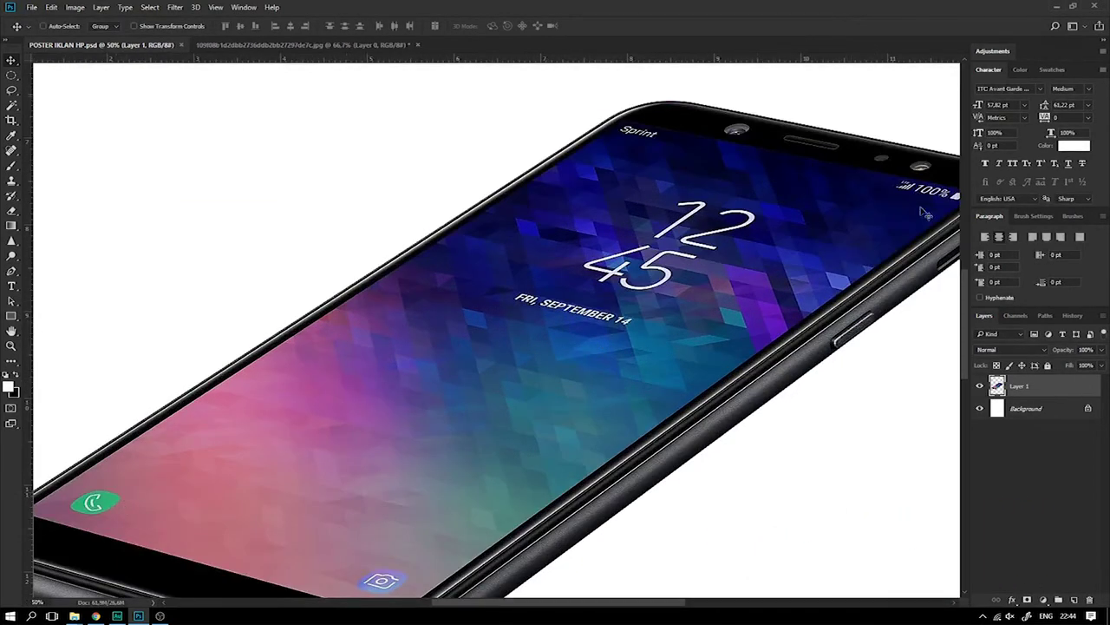
key(ctrl+minus)
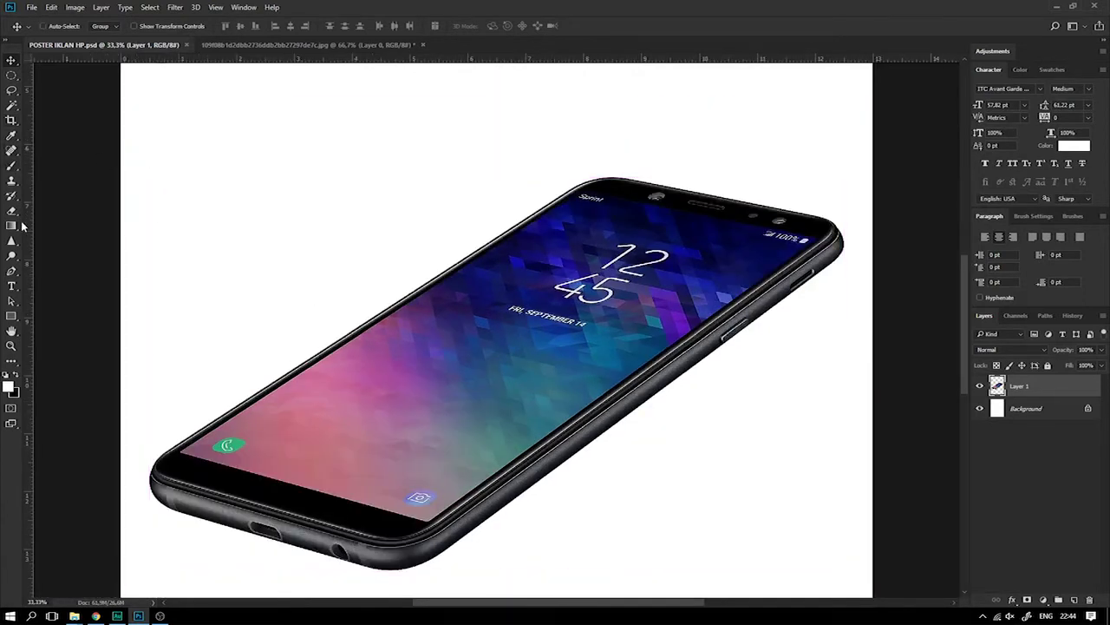
click(11, 271)
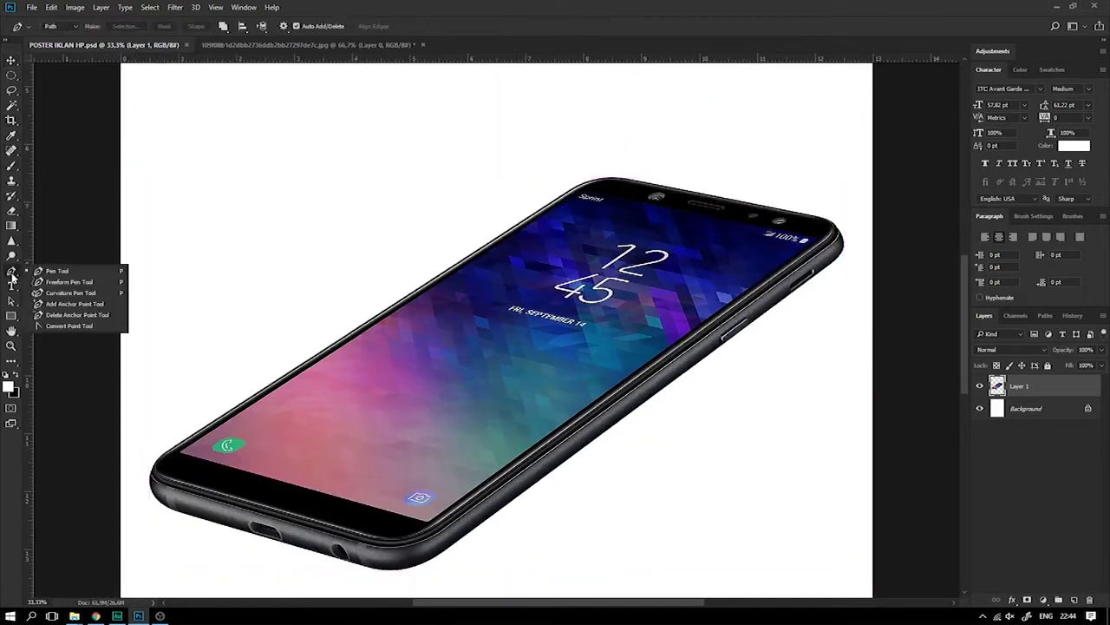
Trace the phone screen's corners with the Pen tool
click(53, 268)
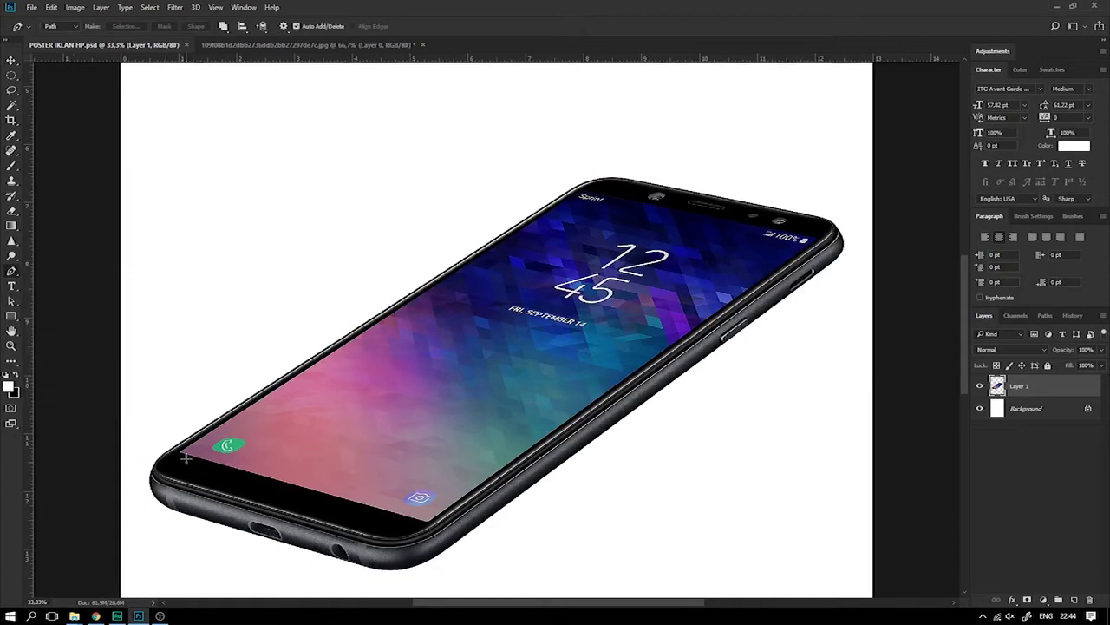
key(ctrl+plus)
key(ctrl+plus)
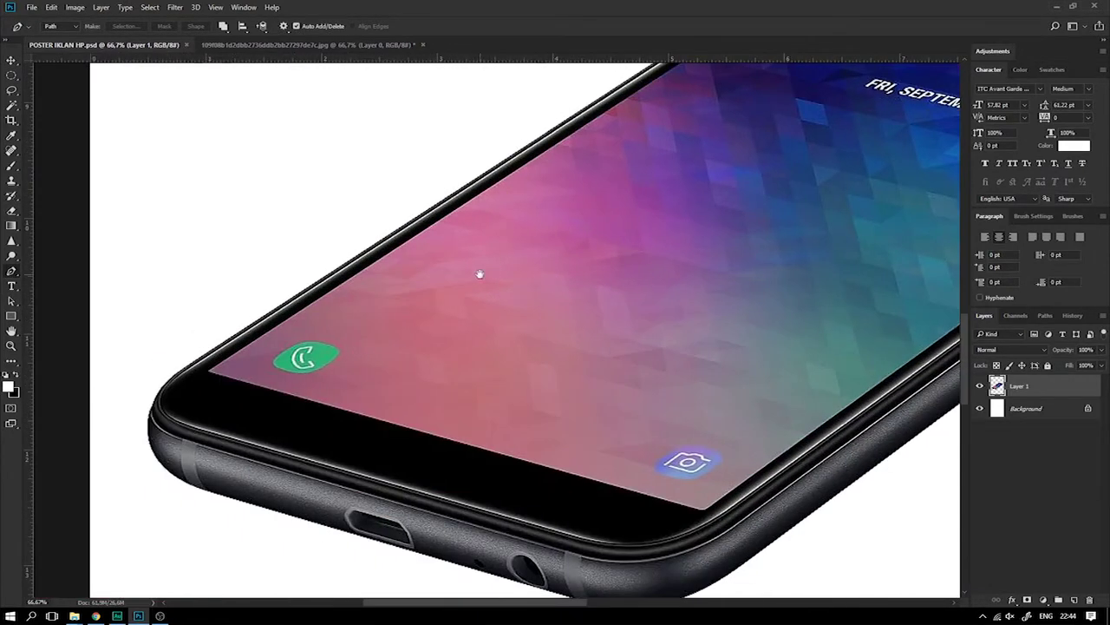
click(211, 377)
drag(704, 518, 623, 483)
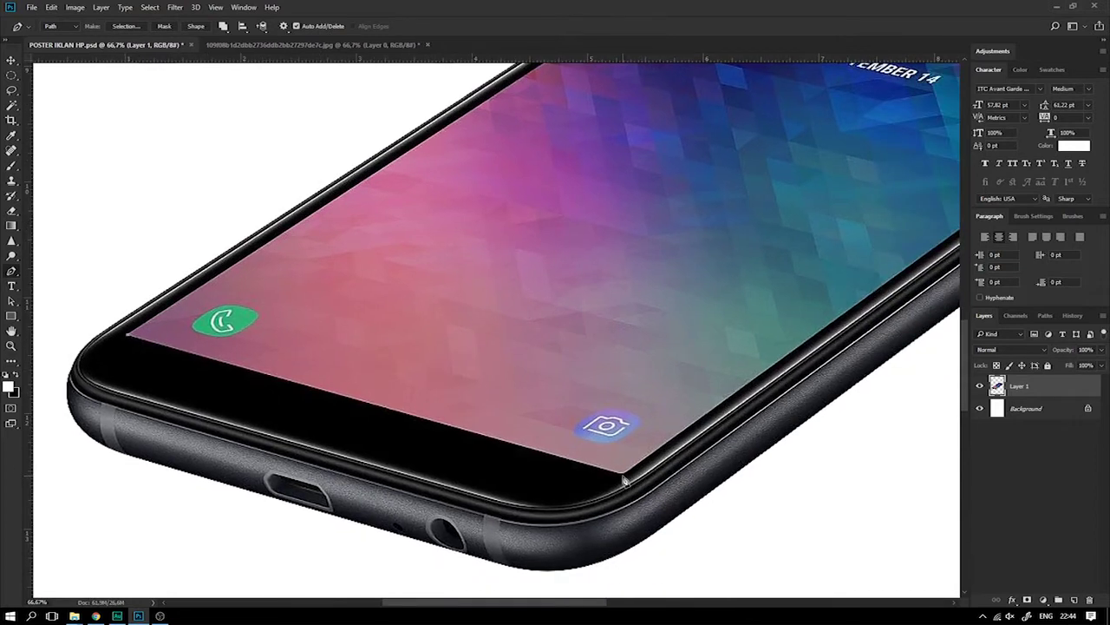
scroll(720, 369, up, 10)
scroll(720, 369, right, 5)
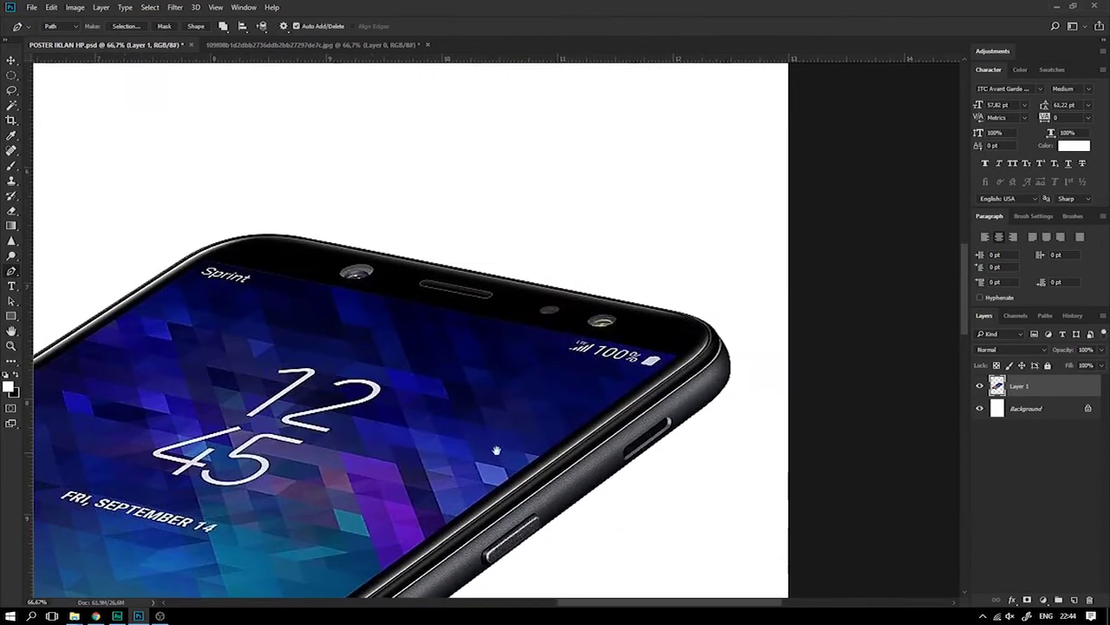
click(675, 357)
drag(526, 374, 628, 375)
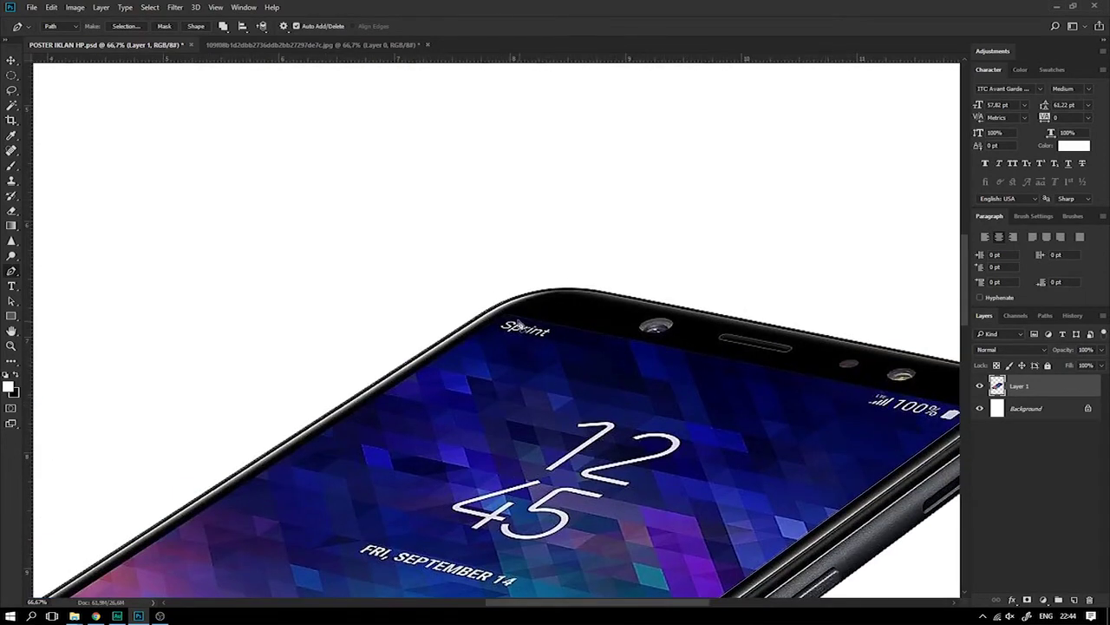
drag(506, 319, 531, 297)
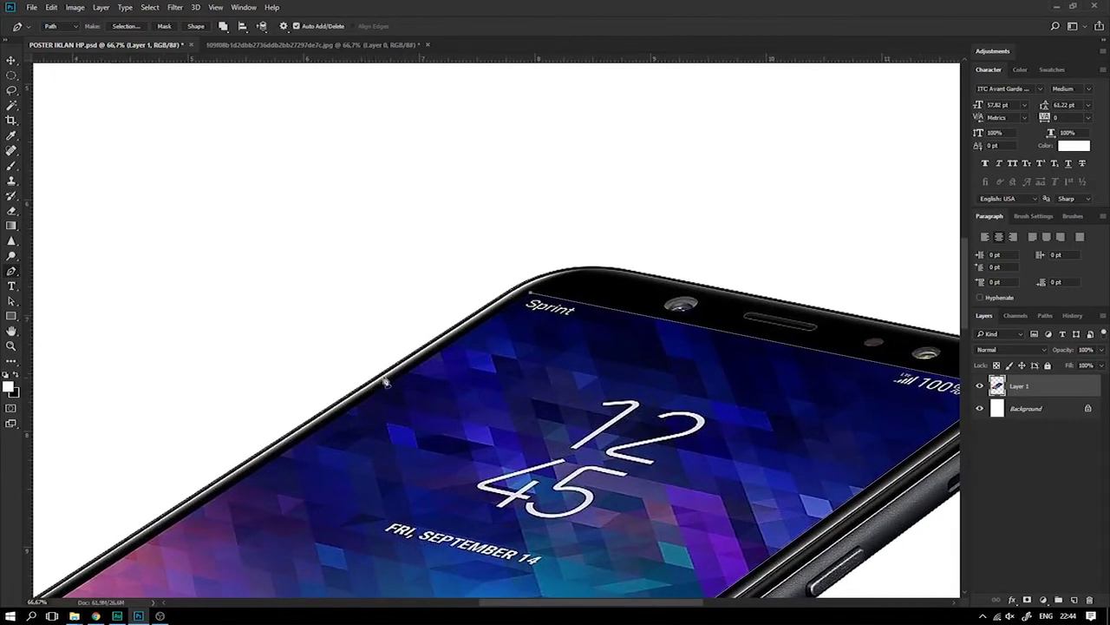
click(517, 298)
scroll(532, 298, down, 5)
scroll(533, 298, left, 5)
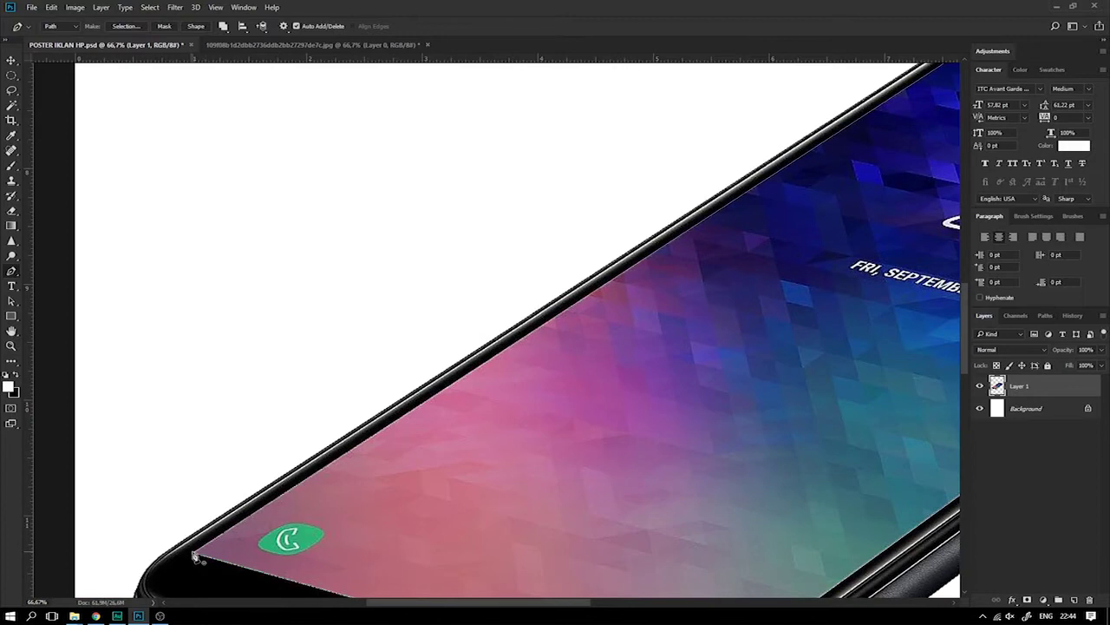
key(ctrl+minus)
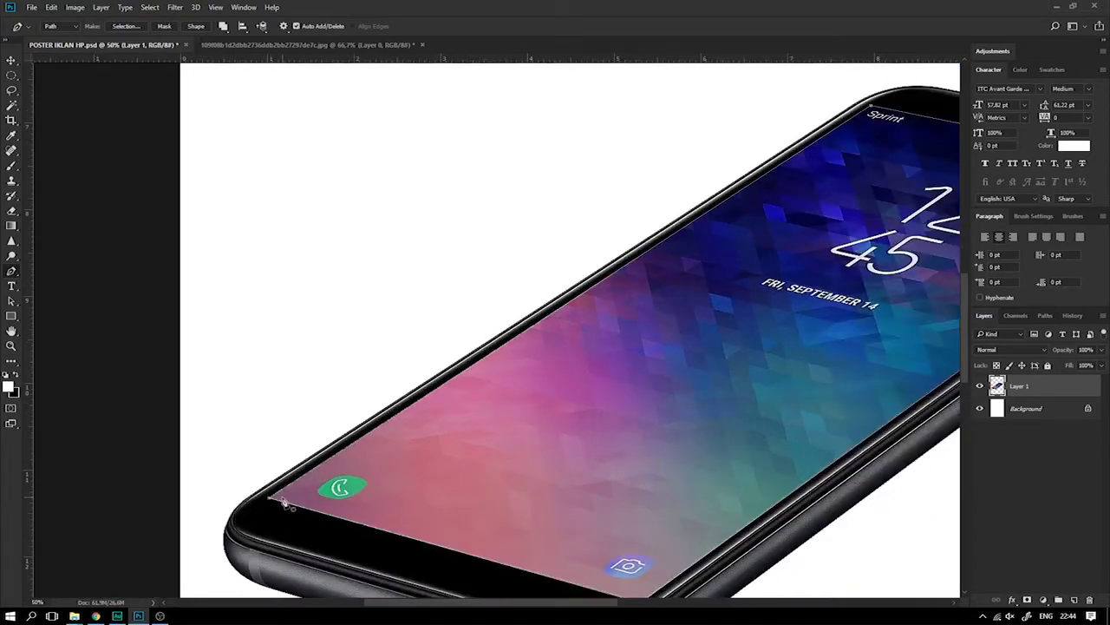
Turn the screen path into a selection, copy it to Layer 2, and check it by toggling Layer 1
right_click(286, 508)
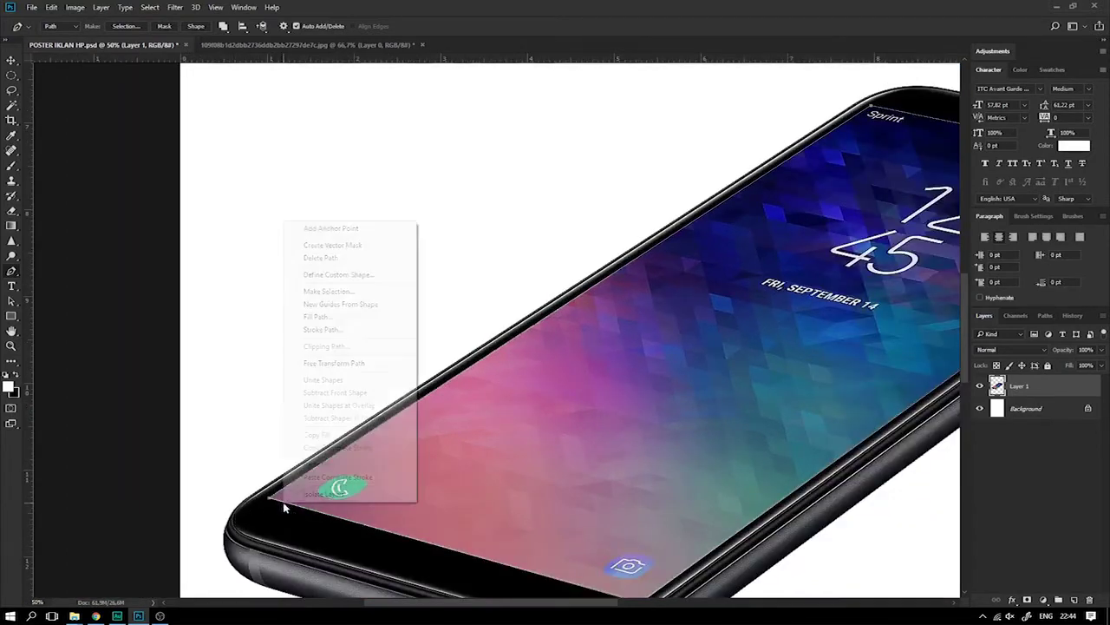
click(351, 292)
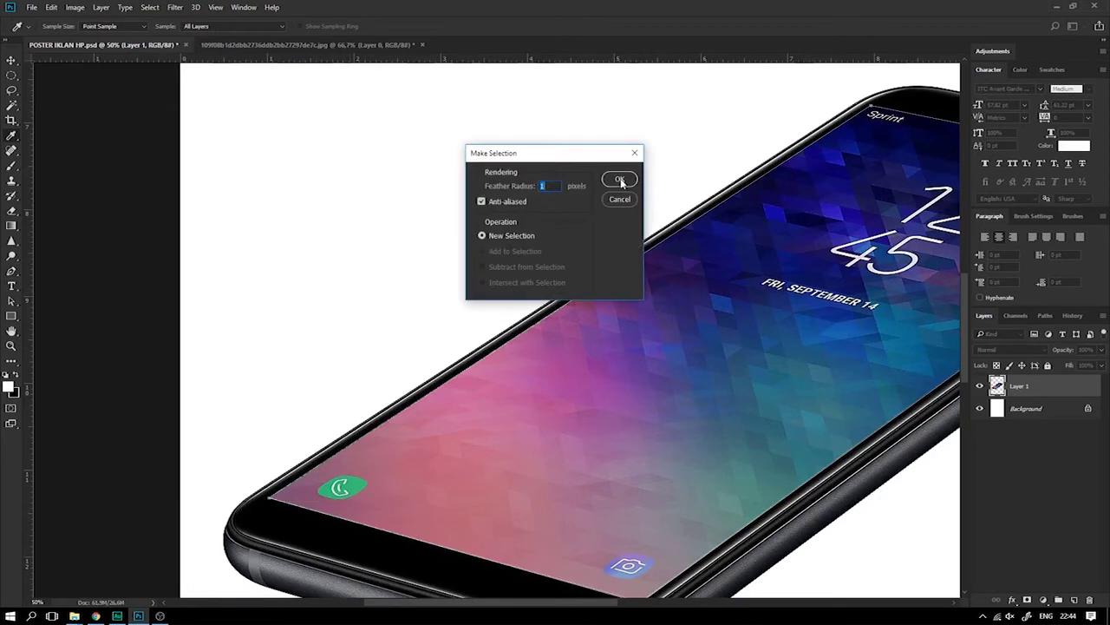
click(622, 180)
key(ctrl+minus)
key(ctrl+minus)
key(ctrl+plus)
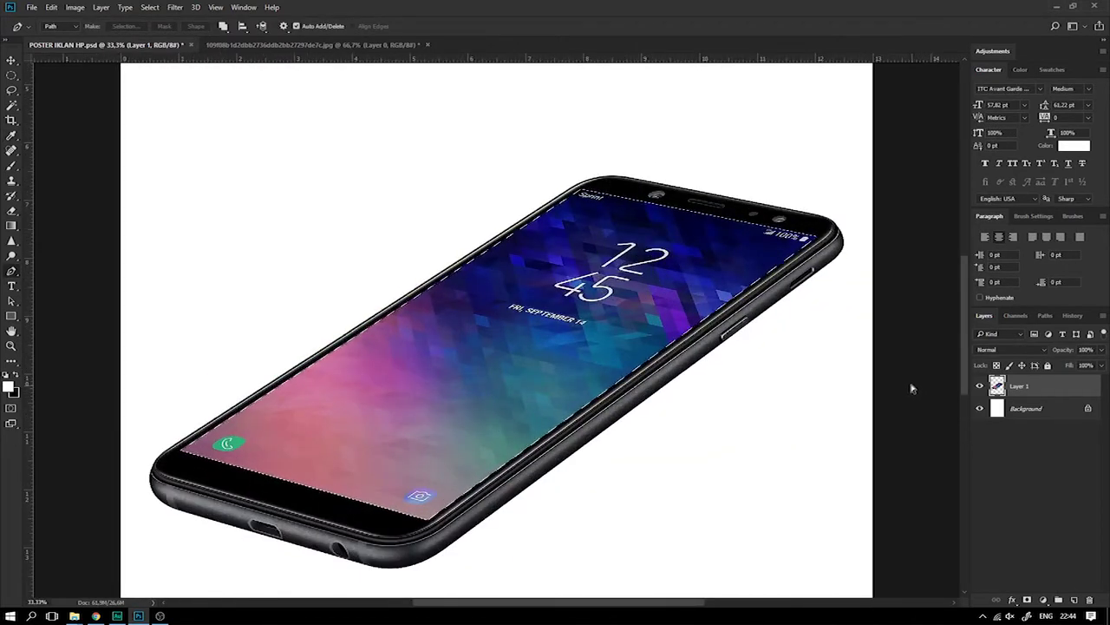
key(ctrl+j)
click(981, 408)
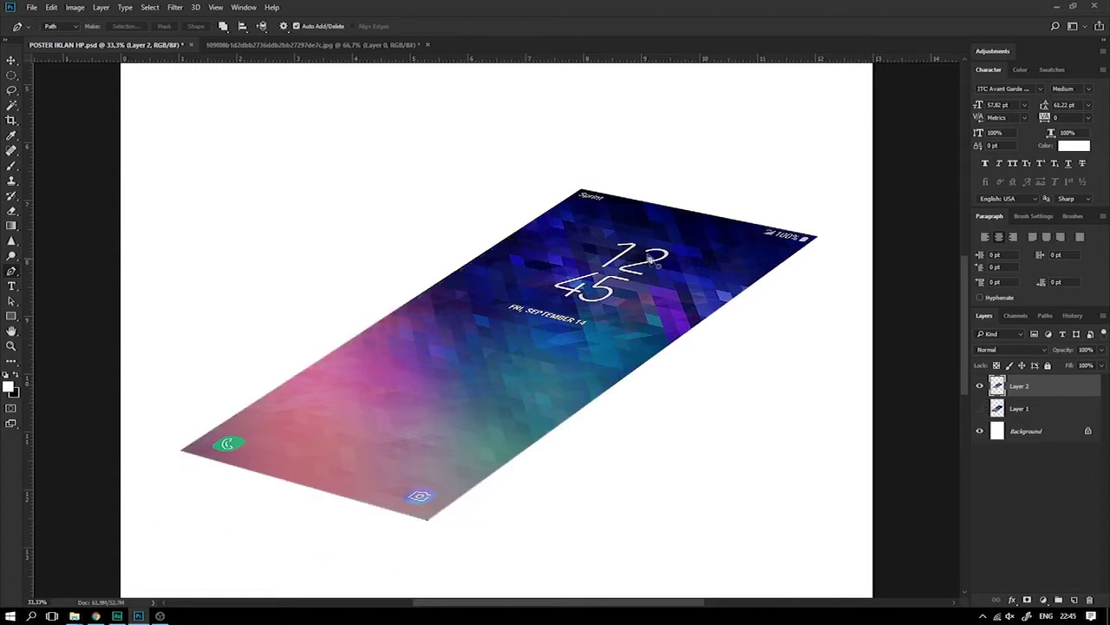
click(980, 409)
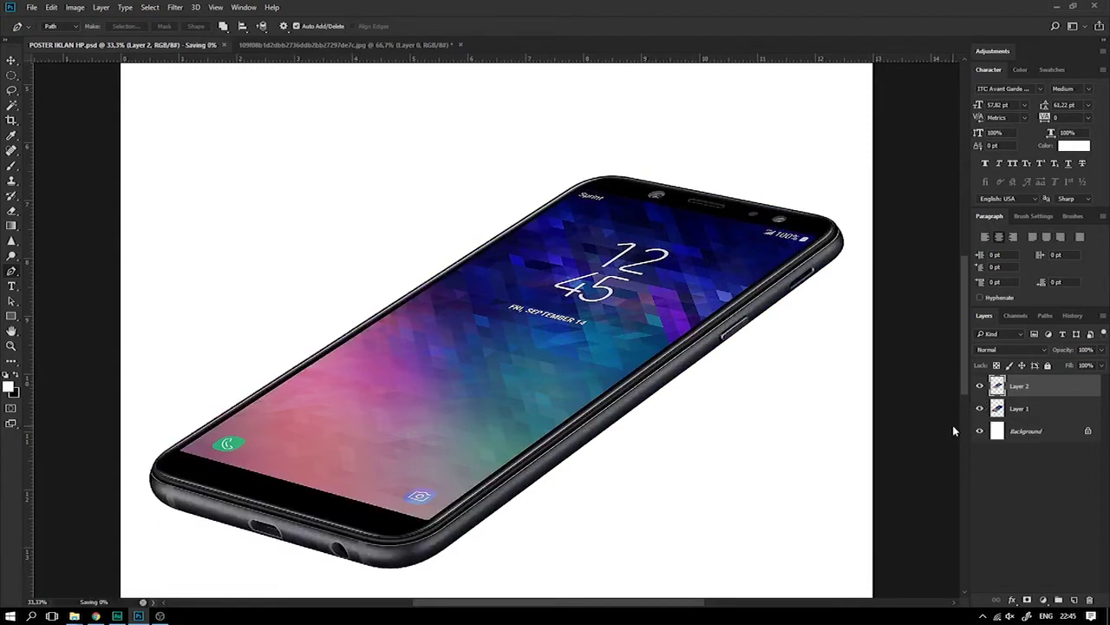
Close the phone source JPG without saving and return the poster to 33.3% zoom
key(ctrl+minus)
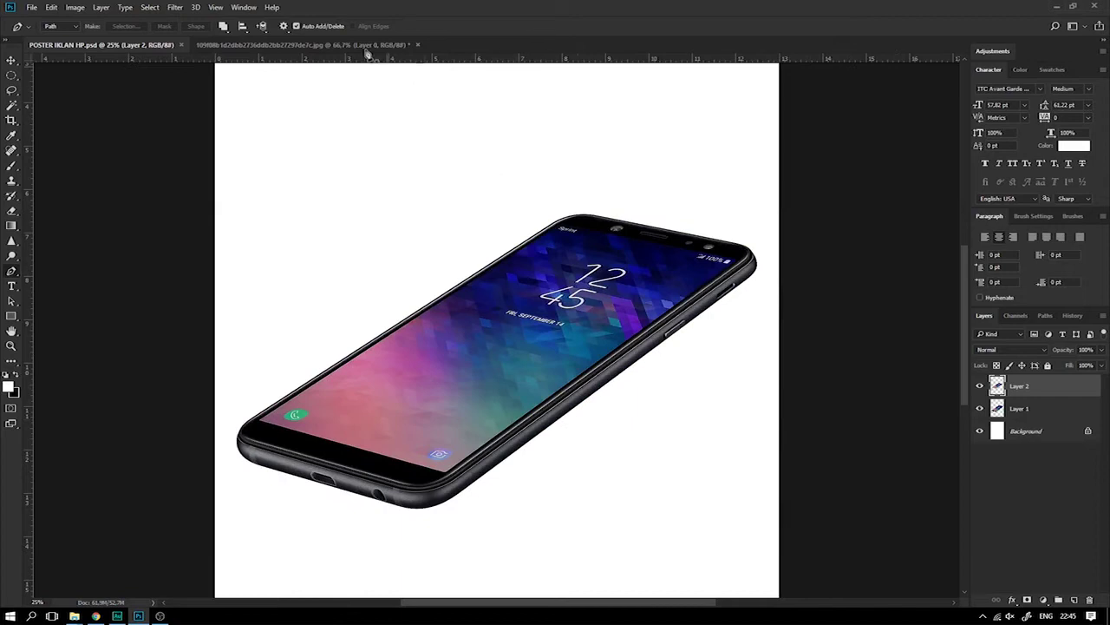
click(417, 45)
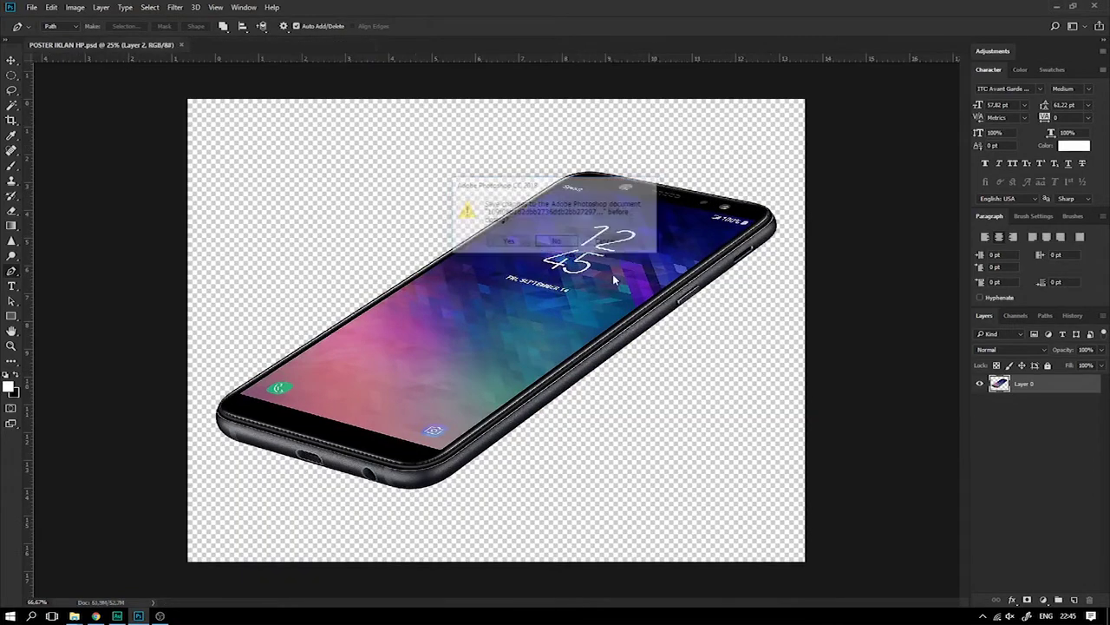
click(556, 242)
key(ctrl+plus)
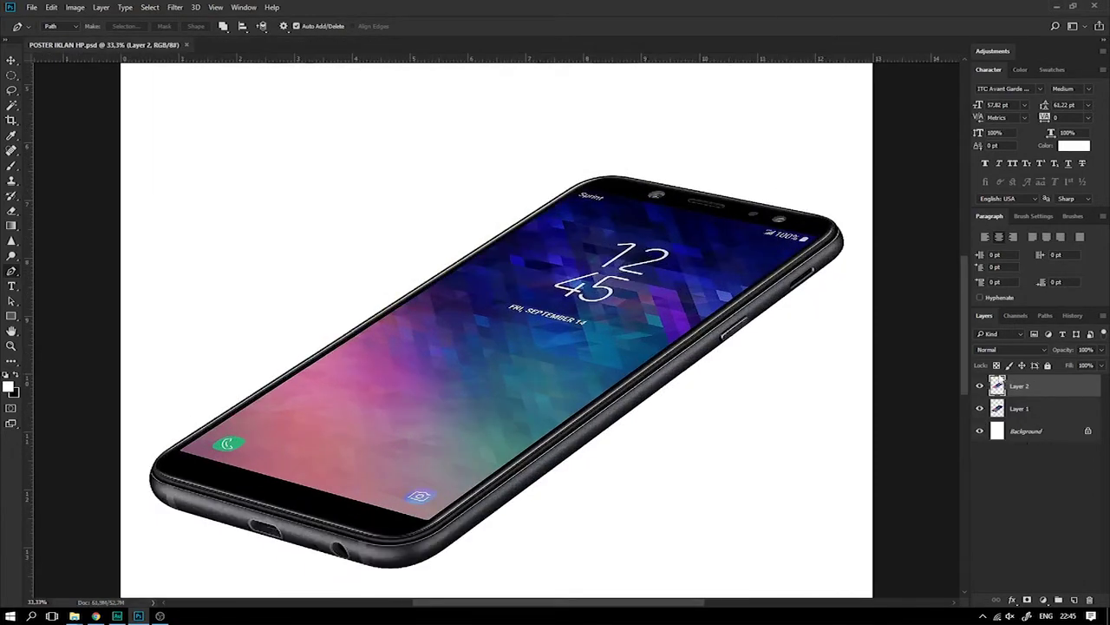
Select the Background layer and drag the bicycling-1160860 photo into the poster
click(1039, 441)
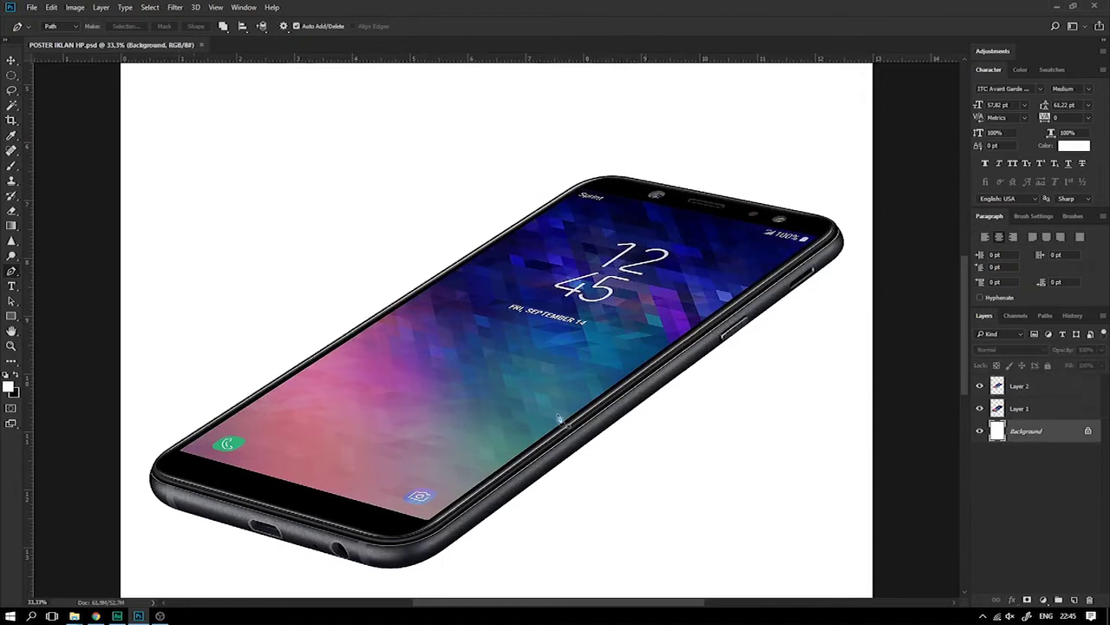
mouse_move(75, 616)
click(78, 564)
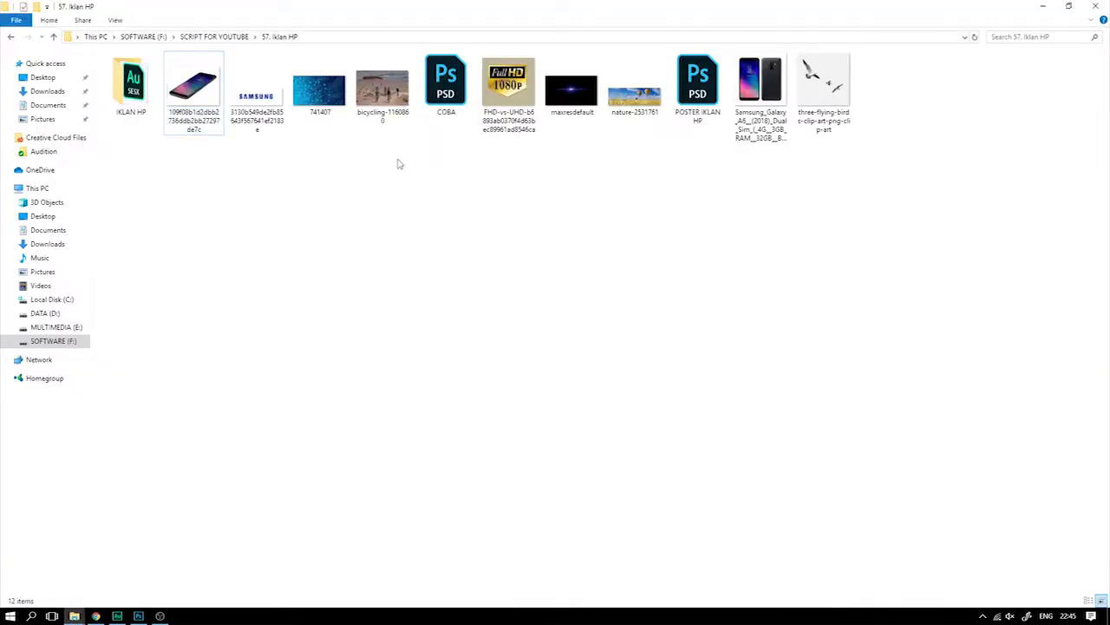
click(390, 89)
drag(390, 89, 140, 618)
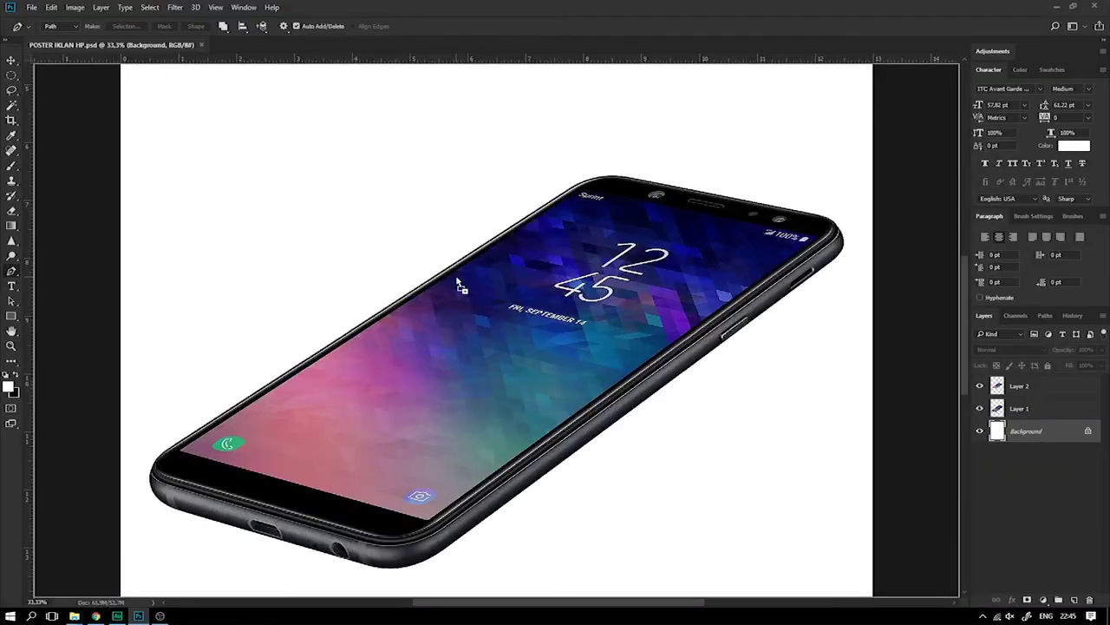
drag(140, 618, 431, 361)
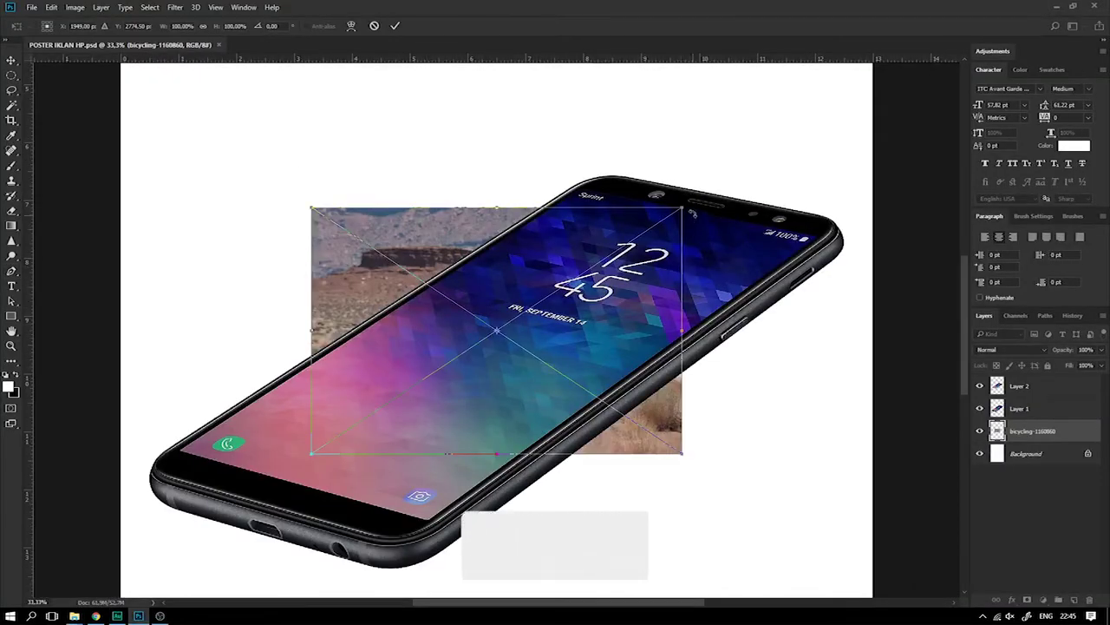
Place the bicycling photo, move its layer to the top, and scale it to about 152%
key(Return)
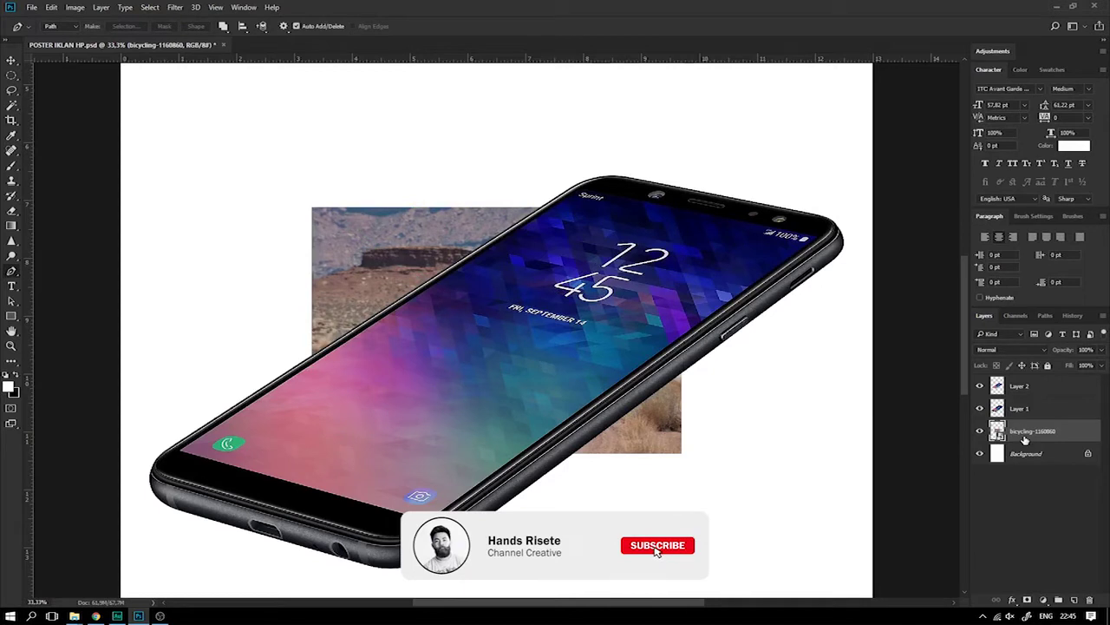
drag(1025, 440, 1028, 382)
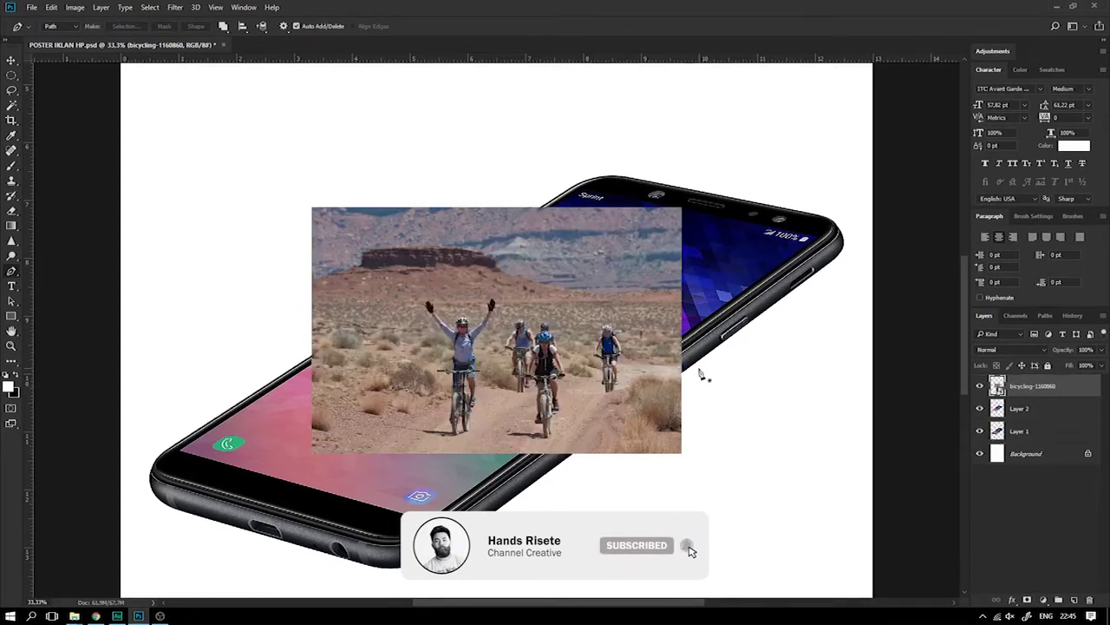
key(ctrl+t)
drag(675, 203, 783, 148)
drag(718, 270, 612, 247)
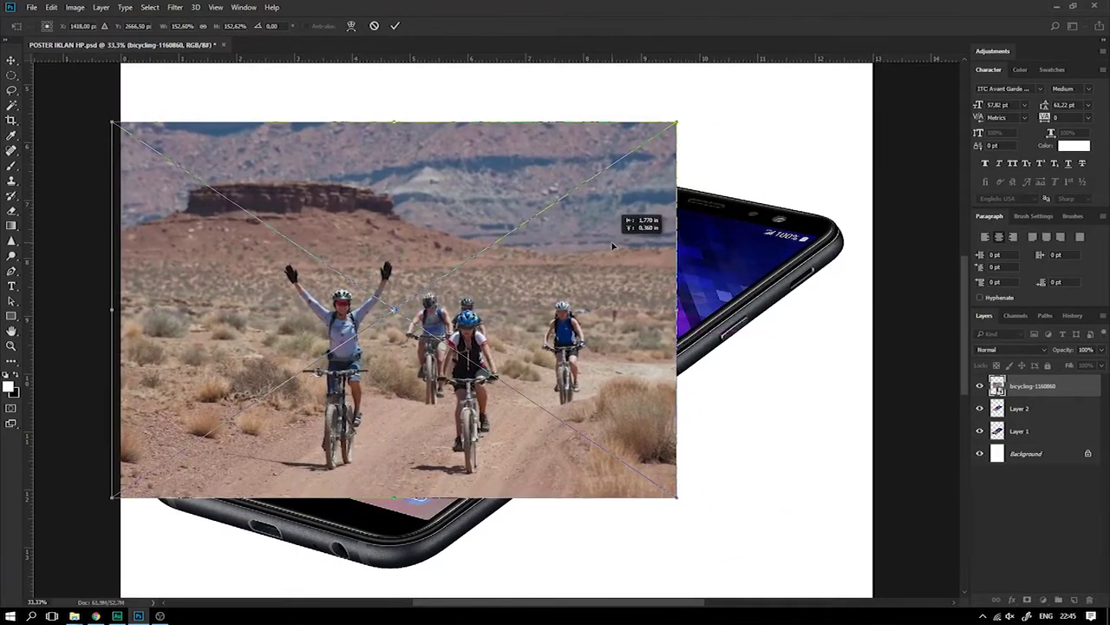
key(Return)
key(p)
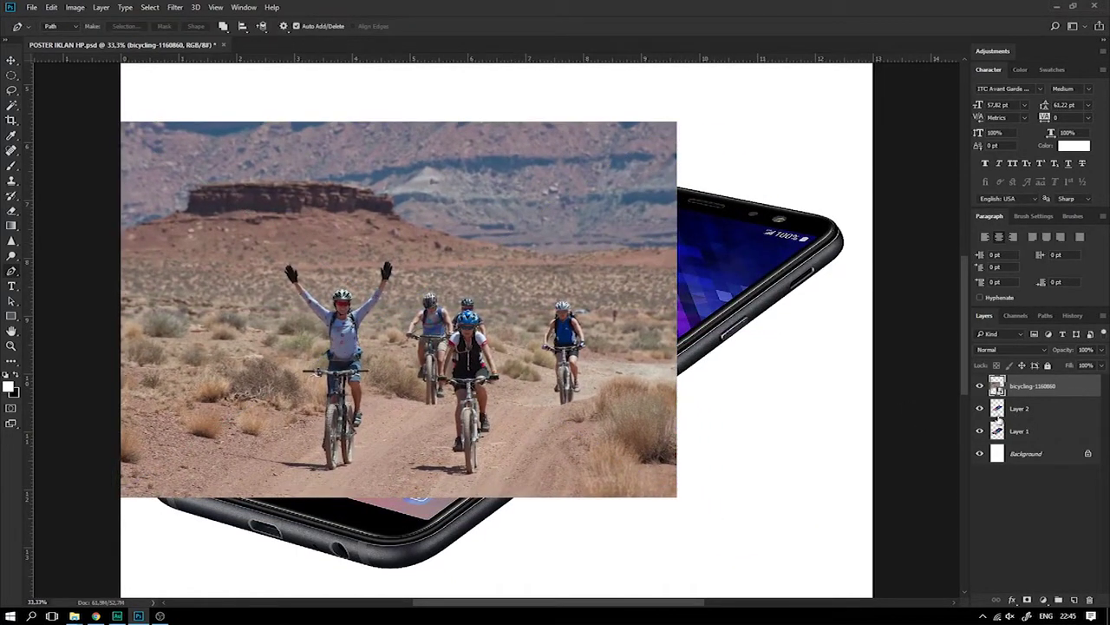
click(1102, 350)
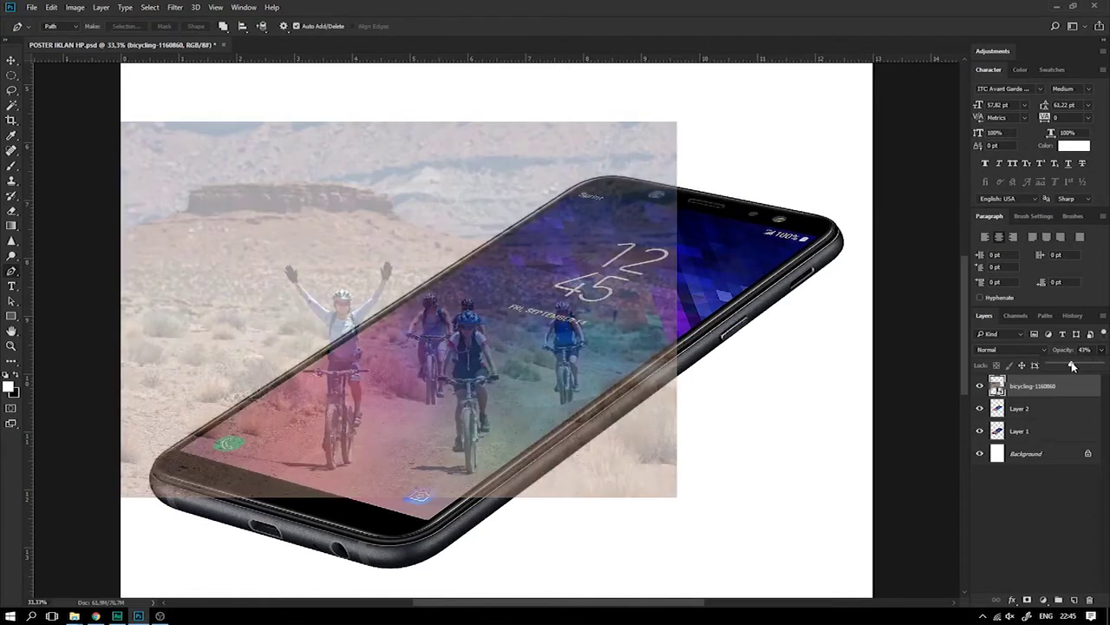
Nudge the bicycling photo back into place over the phone and raise its opacity to 100%
key(ctrl+plus)
drag(612, 356, 687, 337)
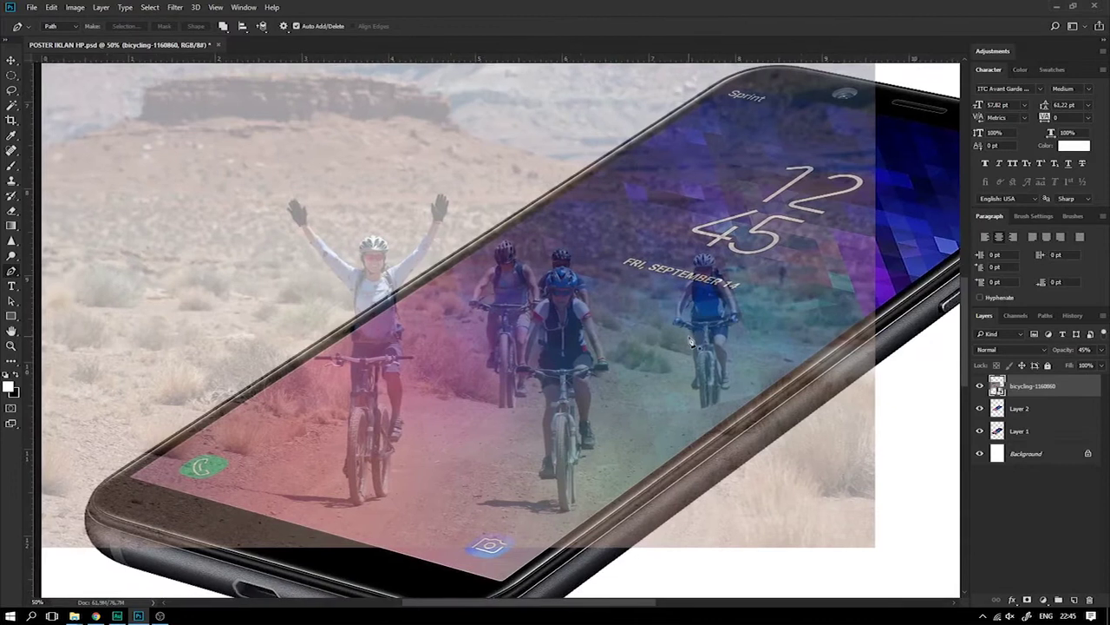
key(ctrl+minus)
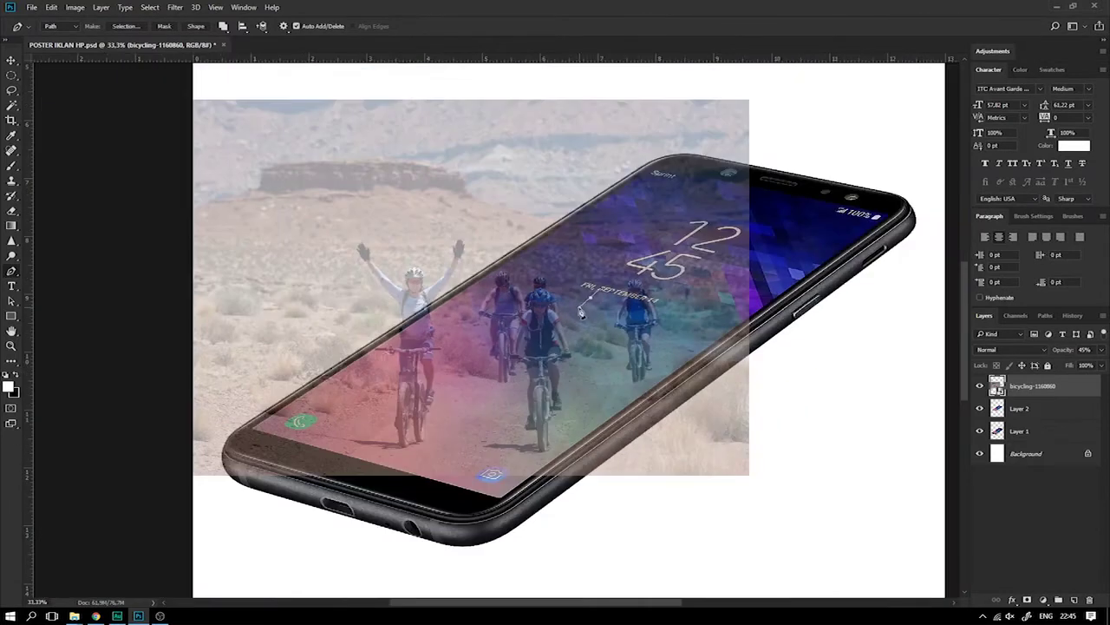
key(v)
drag(587, 318, 579, 326)
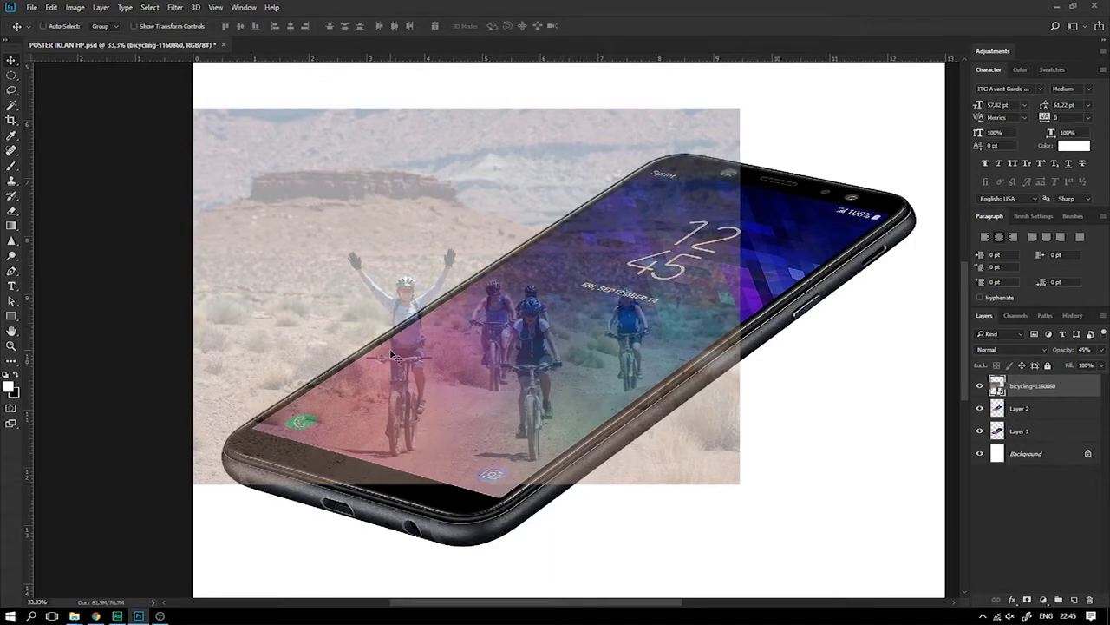
drag(452, 345, 449, 347)
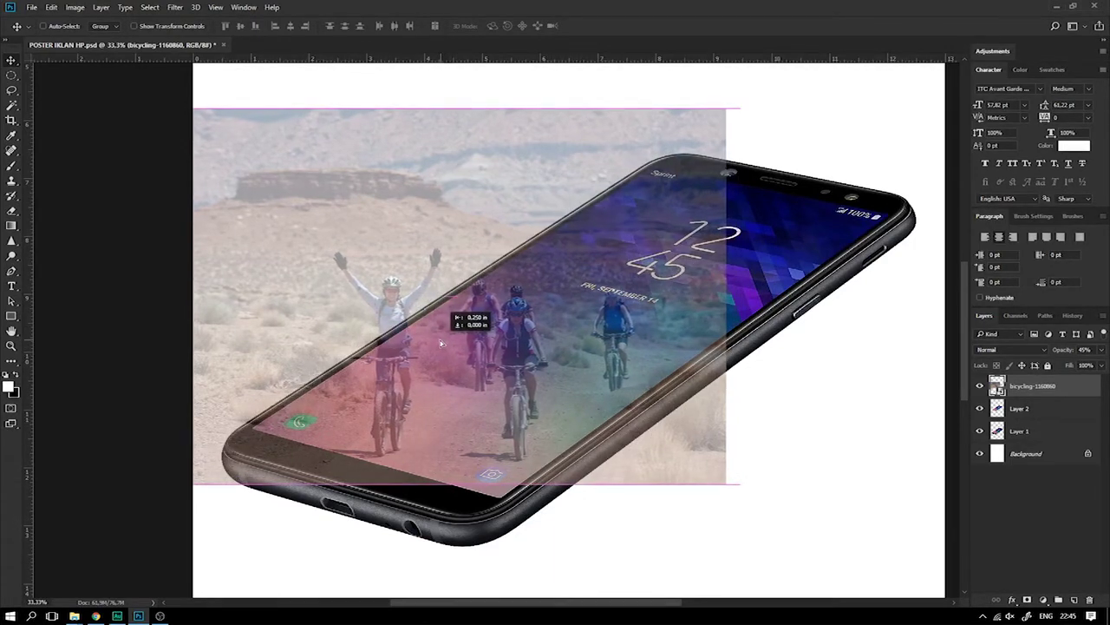
drag(449, 347, 453, 347)
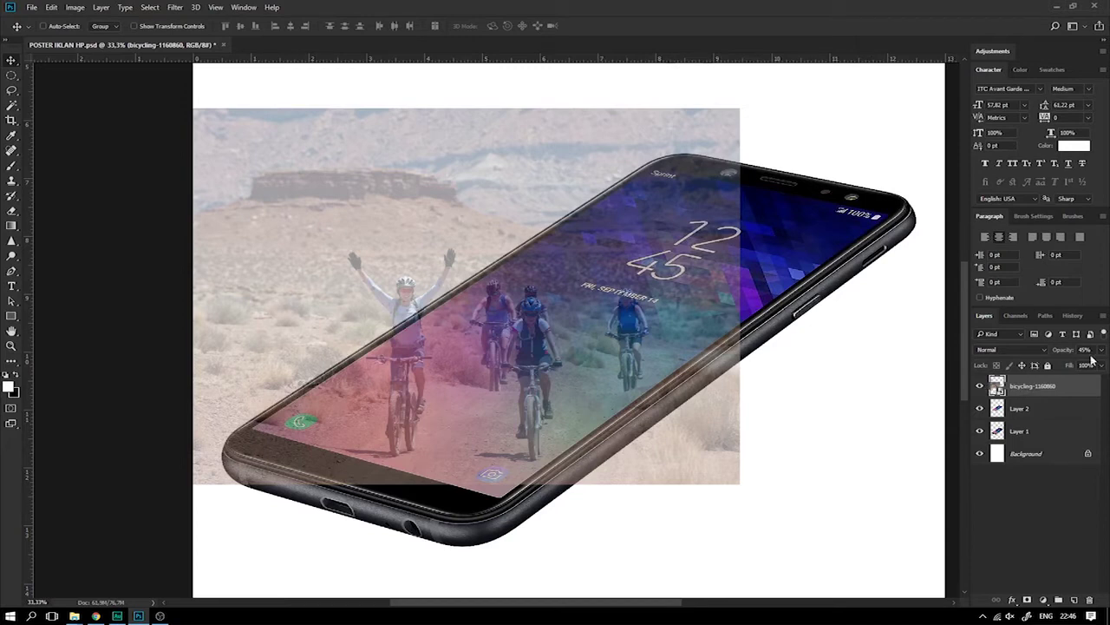
drag(1091, 359, 1100, 364)
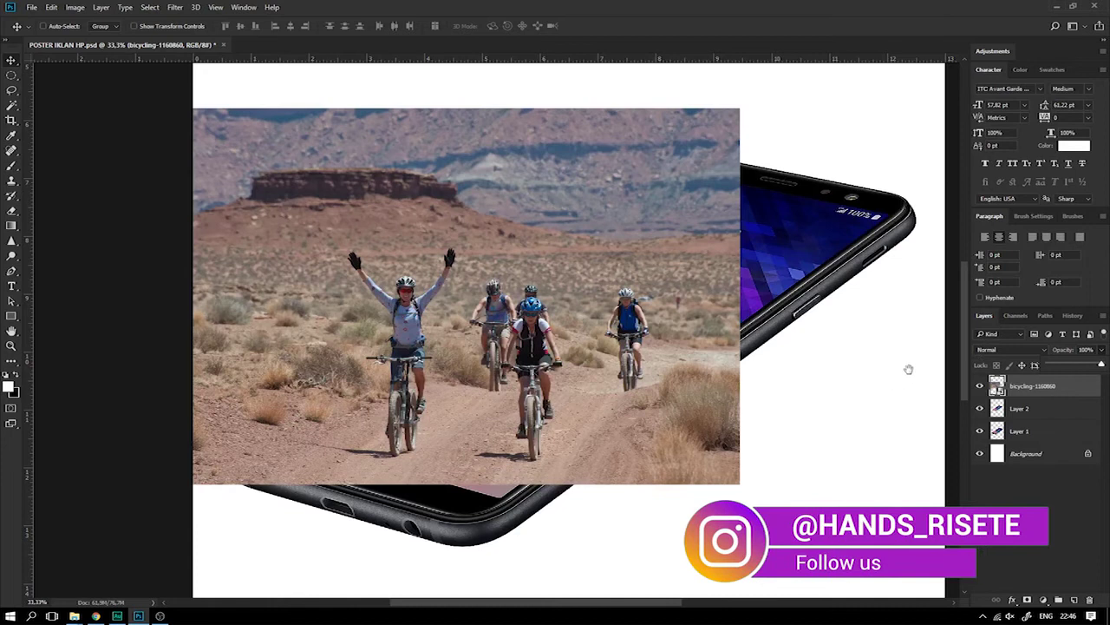
drag(908, 369, 764, 374)
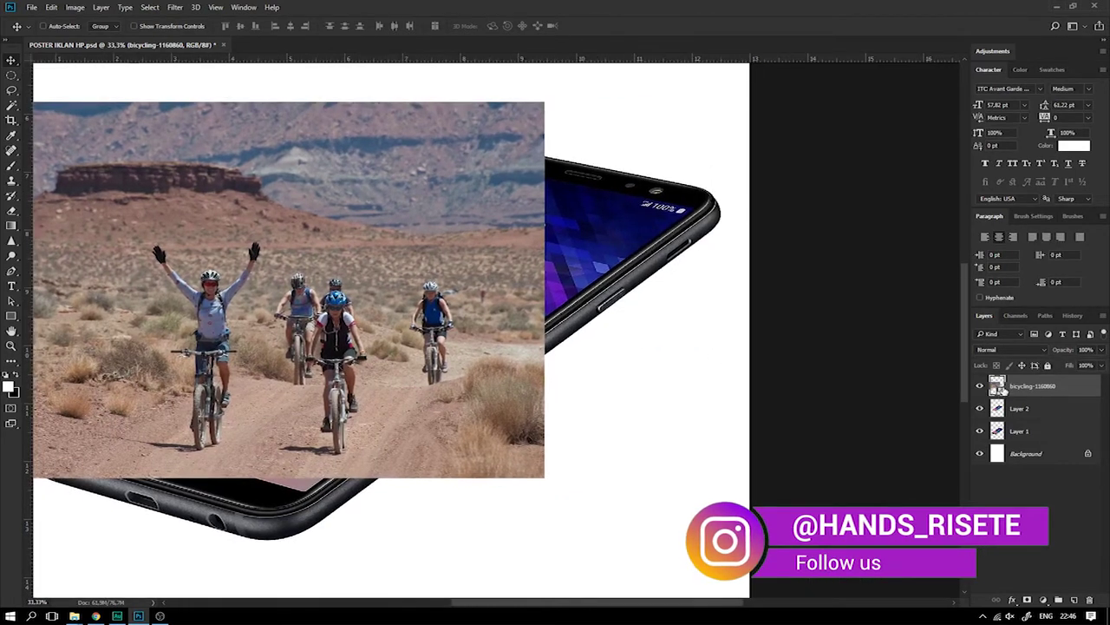
right_click(1015, 390)
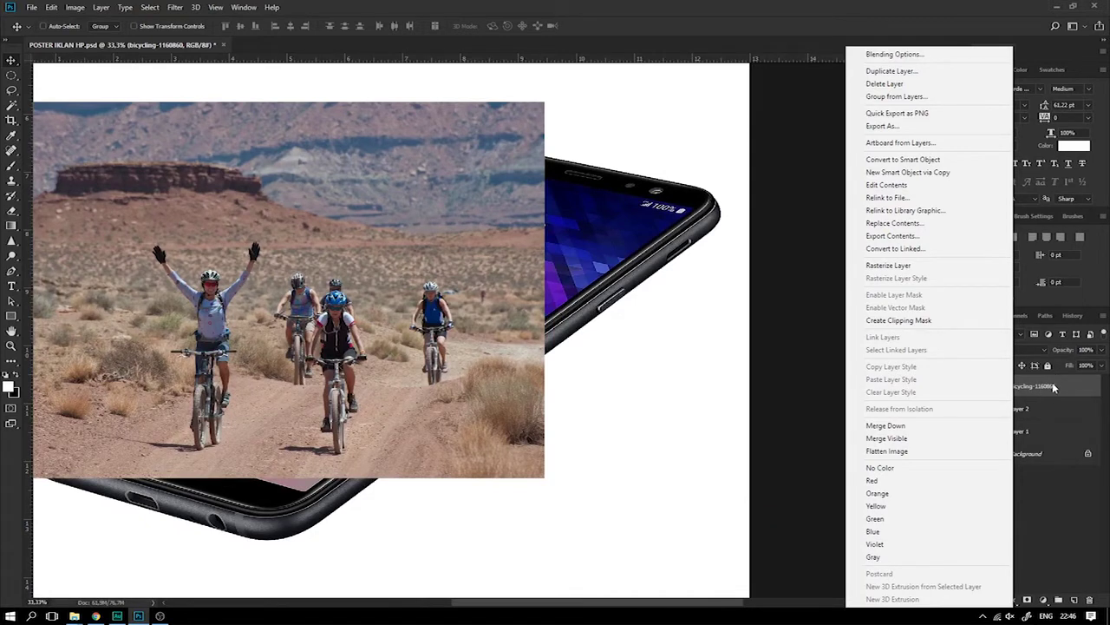
Rasterize the bicycling-1160860 layer from its Layers panel menu
click(893, 268)
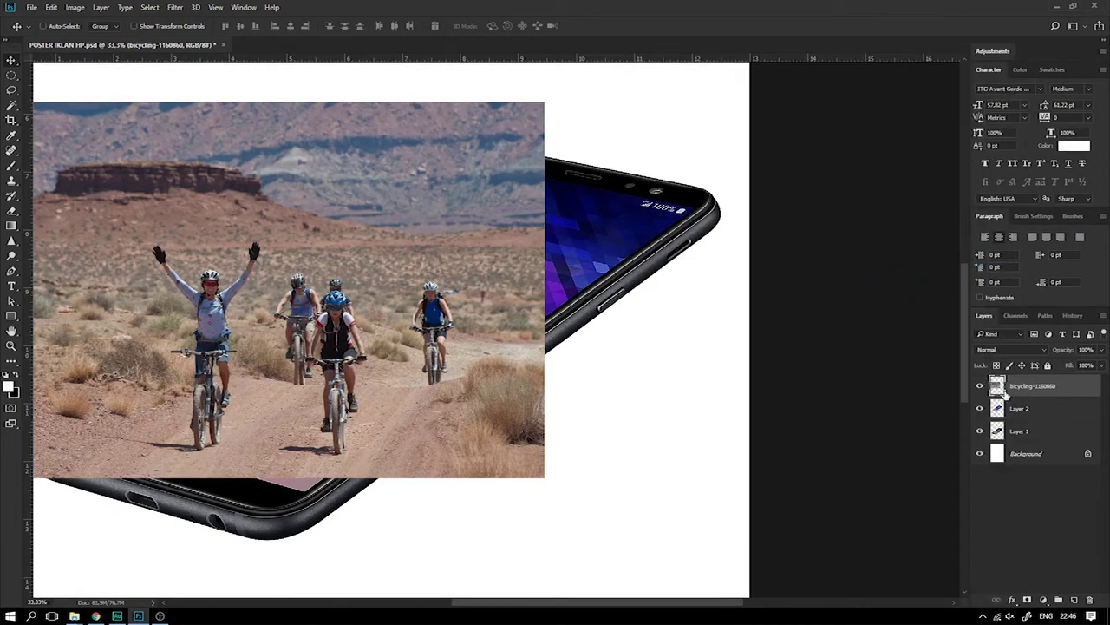
scroll(875, 368, left, 3)
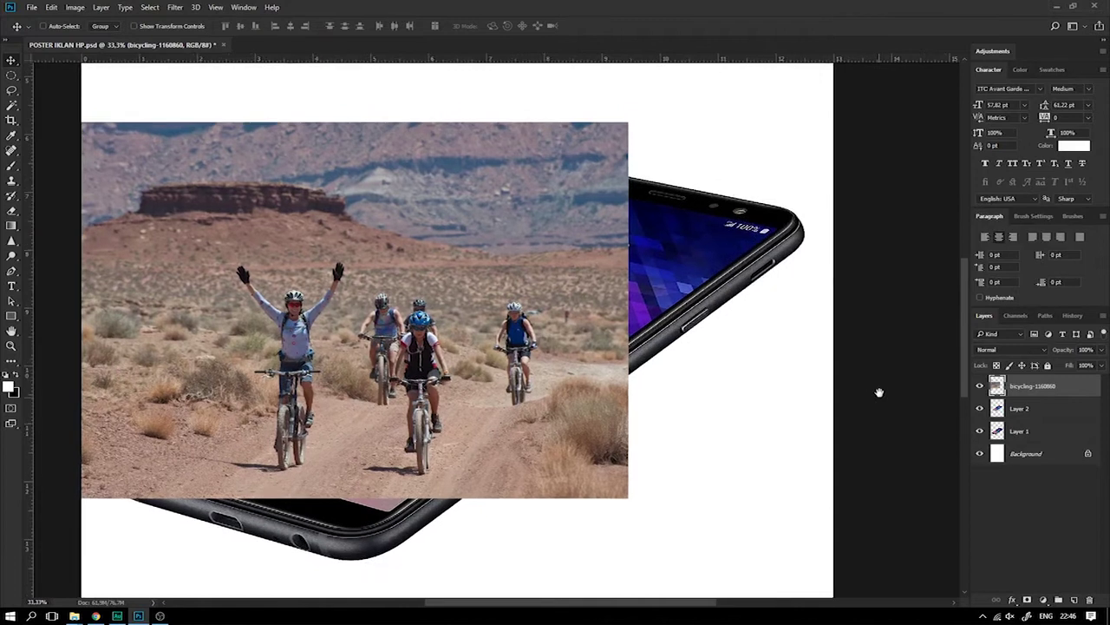
scroll(880, 382, left, 1)
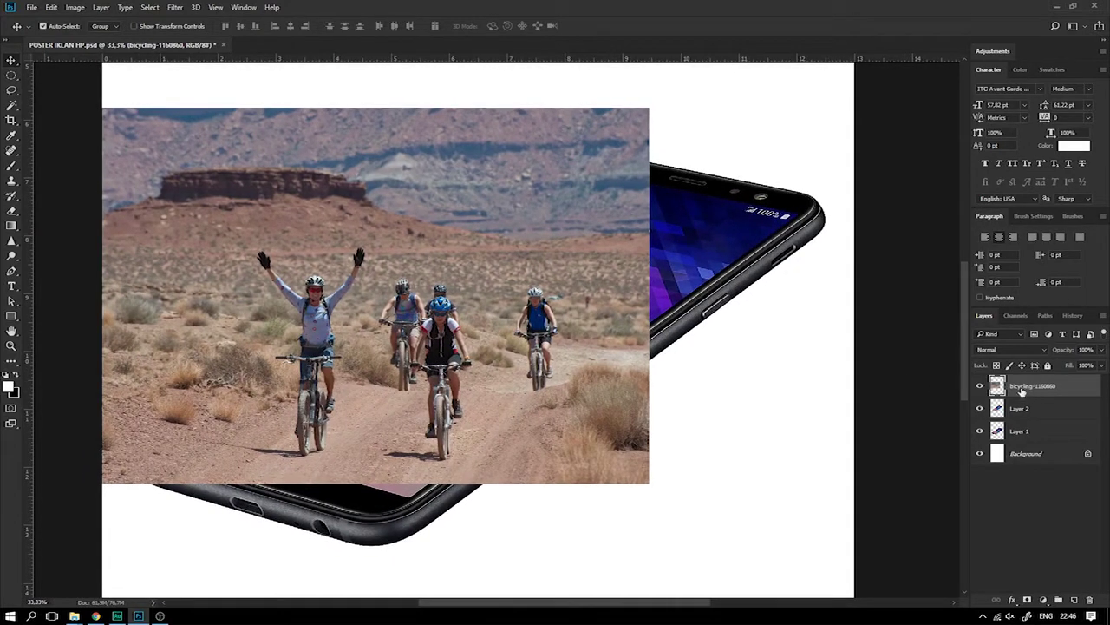
Duplicate the bicycling photo, shift the copy about 2.6 in right, and give it a black mask
key(ctrl+j)
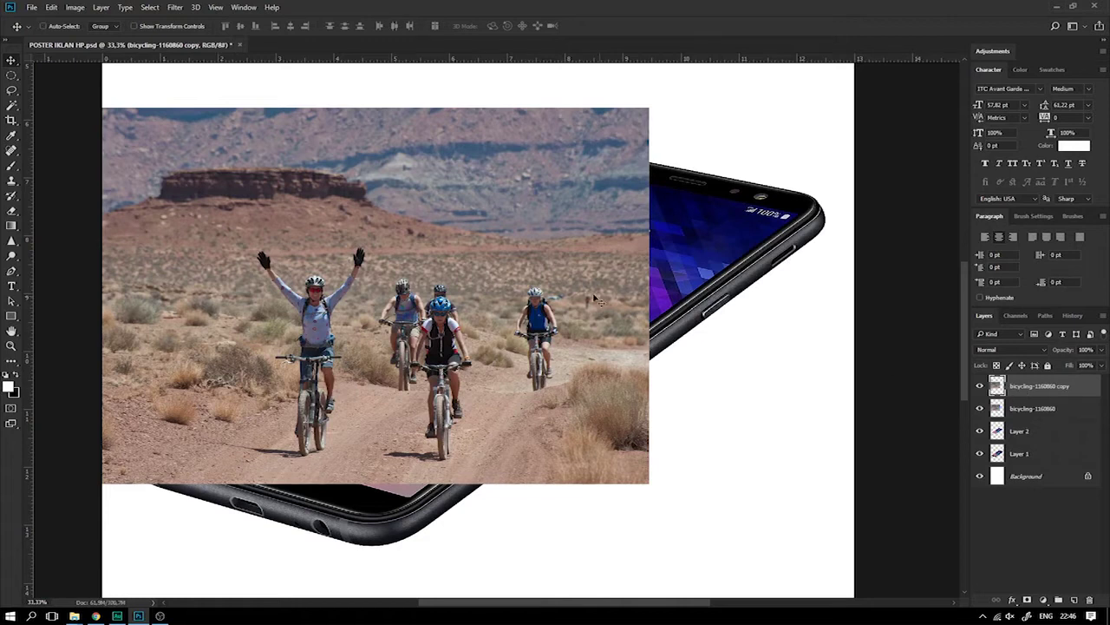
drag(400, 233, 553, 232)
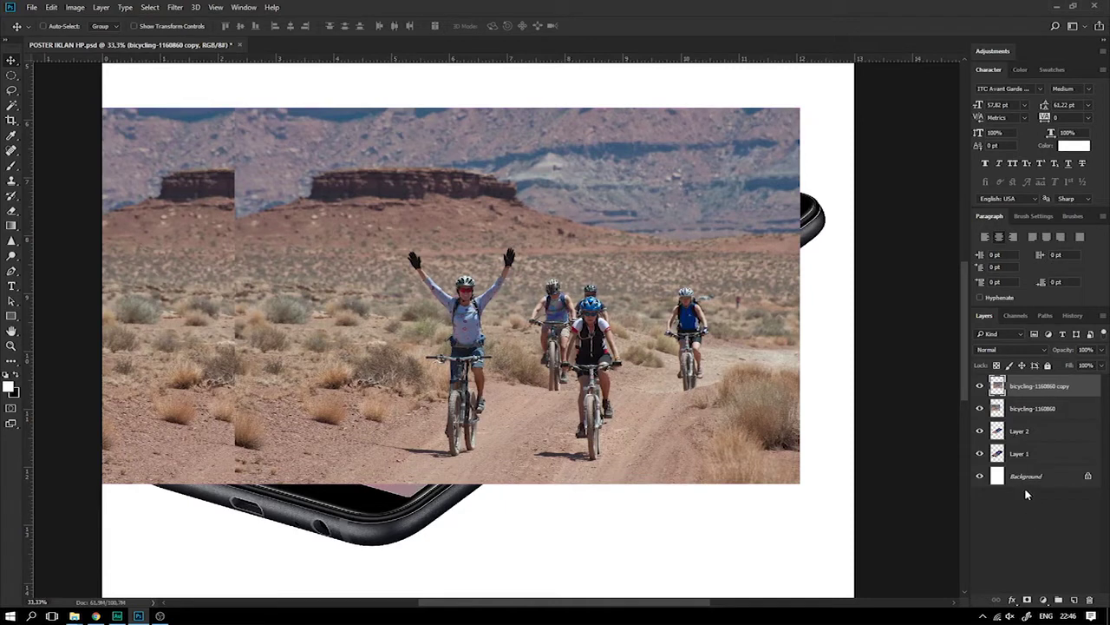
alt+click(1028, 600)
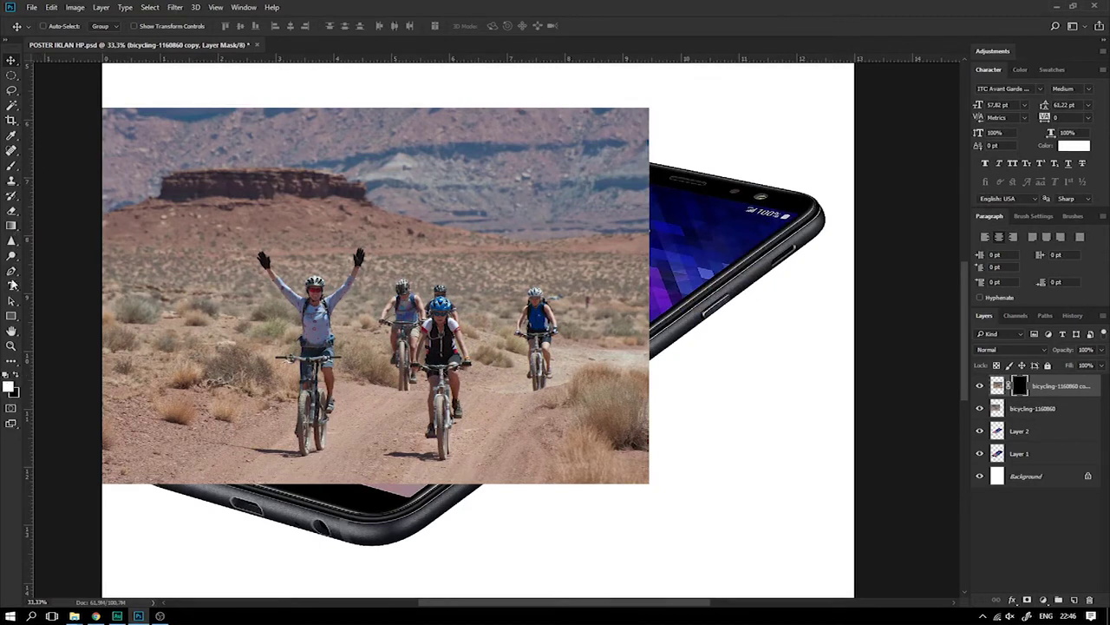
Choose the Soft Round brush at 500 px
key(b)
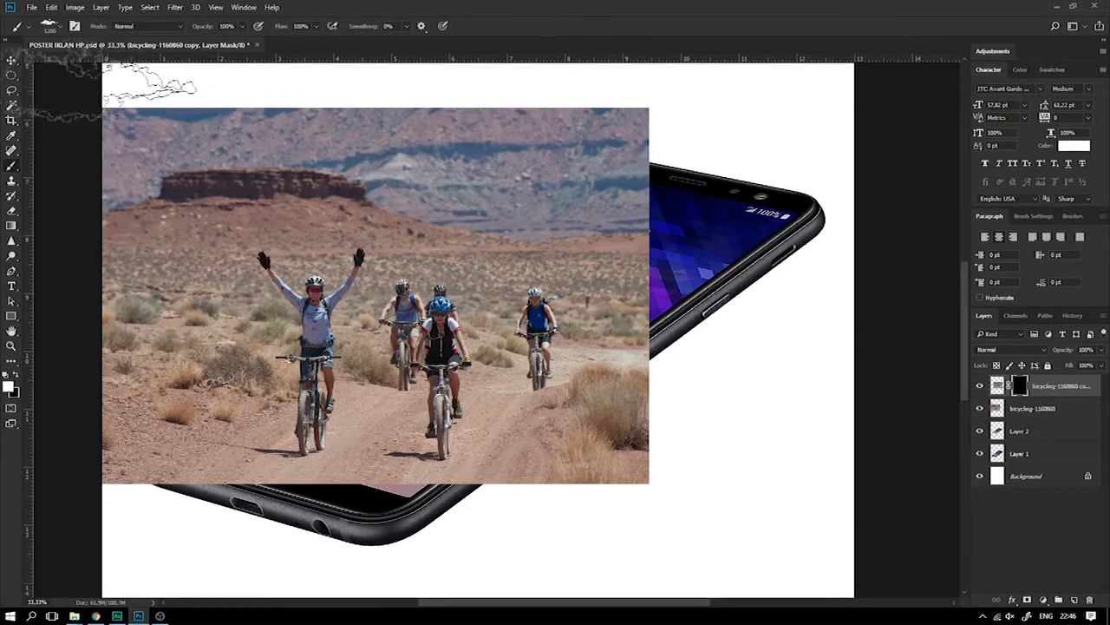
click(63, 26)
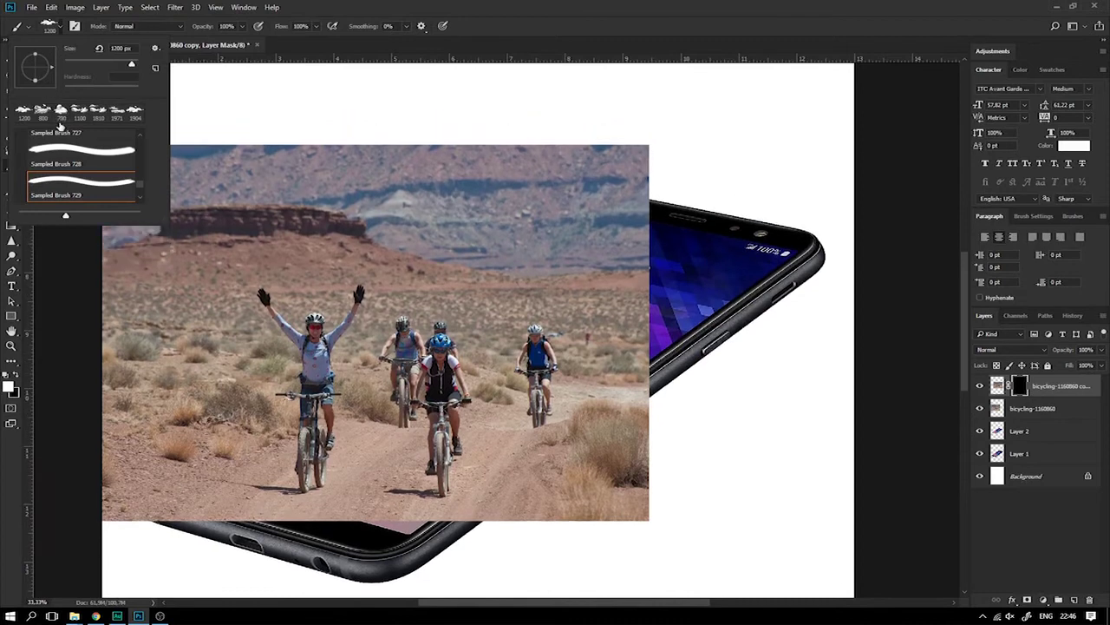
scroll(66, 148, up, 5)
scroll(74, 152, up, 5)
scroll(78, 155, up, 5)
scroll(84, 157, up, 5)
click(83, 157)
key(Return)
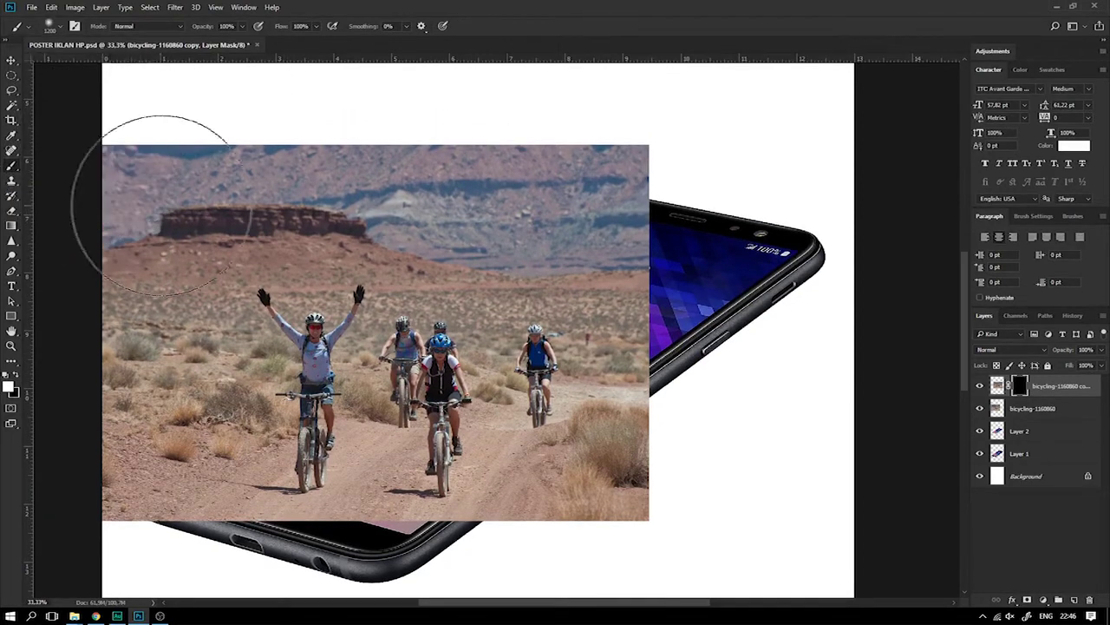
key(bracketleft)
key(bracketleft)
key(bracketleft)
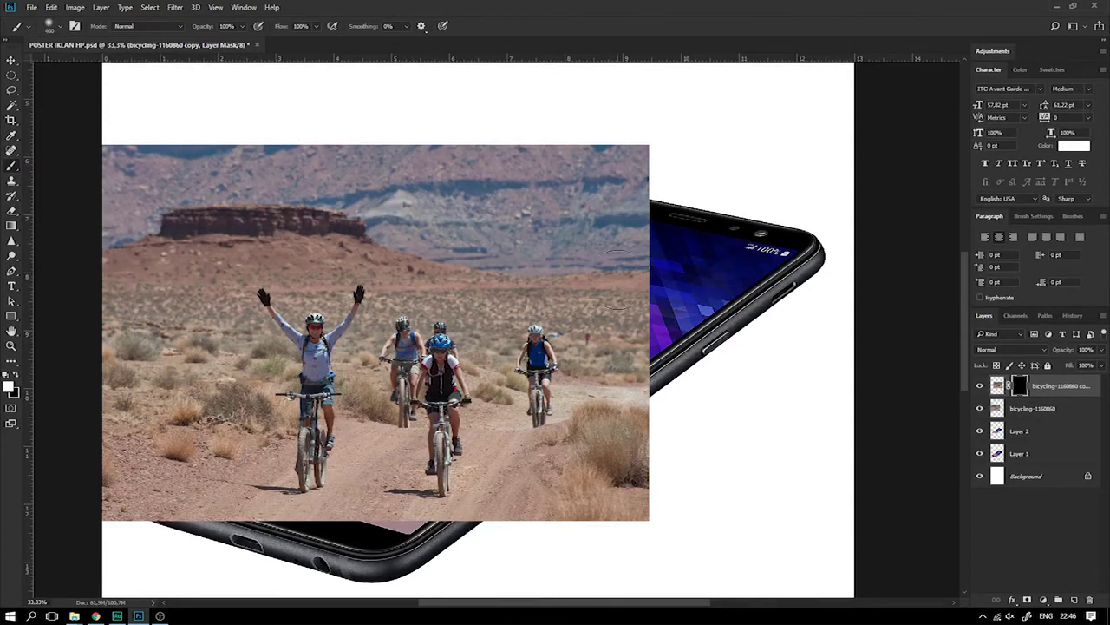
key(bracketright)
Paint white on the mask to reveal desert past the right edge, and black to hide the ghost cyclist
mouse_move(682, 249)
mouse_down()
mouse_move(650, 266)
mouse_move(655, 274)
mouse_move(719, 261)
mouse_move(746, 291)
mouse_move(664, 339)
mouse_move(685, 369)
mouse_move(677, 223)
mouse_move(711, 216)
mouse_move(685, 191)
mouse_move(763, 221)
mouse_up()
mouse_move(772, 278)
mouse_down()
mouse_move(824, 248)
mouse_move(798, 286)
mouse_up()
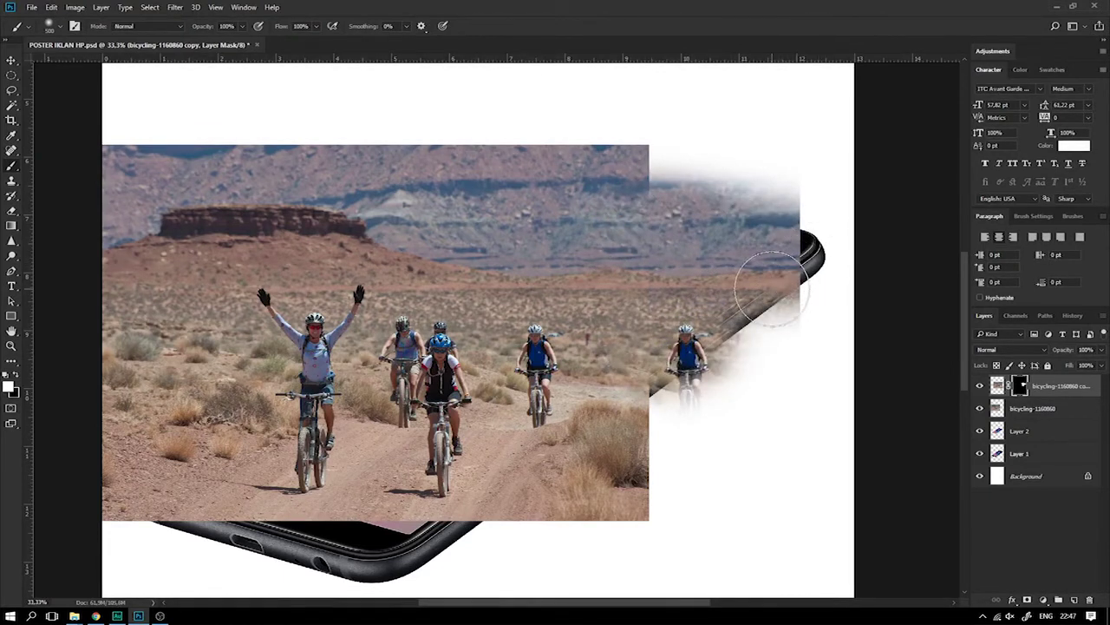
mouse_move(611, 364)
mouse_down()
mouse_move(686, 373)
mouse_move(693, 416)
mouse_move(660, 407)
mouse_move(652, 385)
mouse_move(681, 373)
mouse_up()
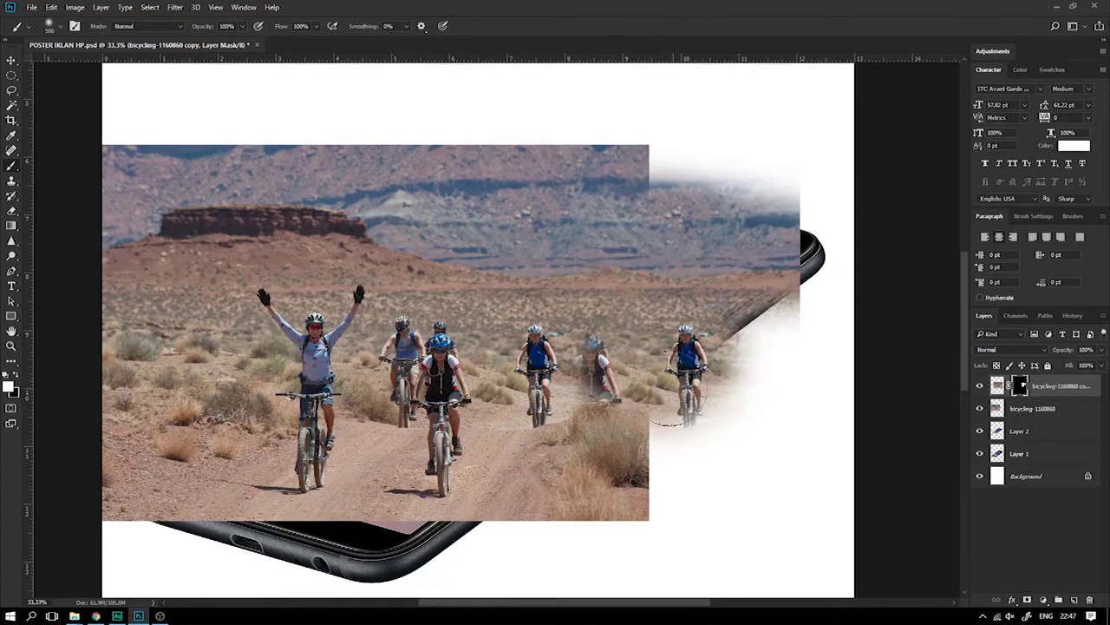
mouse_move(763, 321)
mouse_down()
mouse_move(735, 302)
mouse_move(756, 248)
mouse_move(694, 304)
mouse_move(660, 304)
mouse_move(724, 330)
mouse_up()
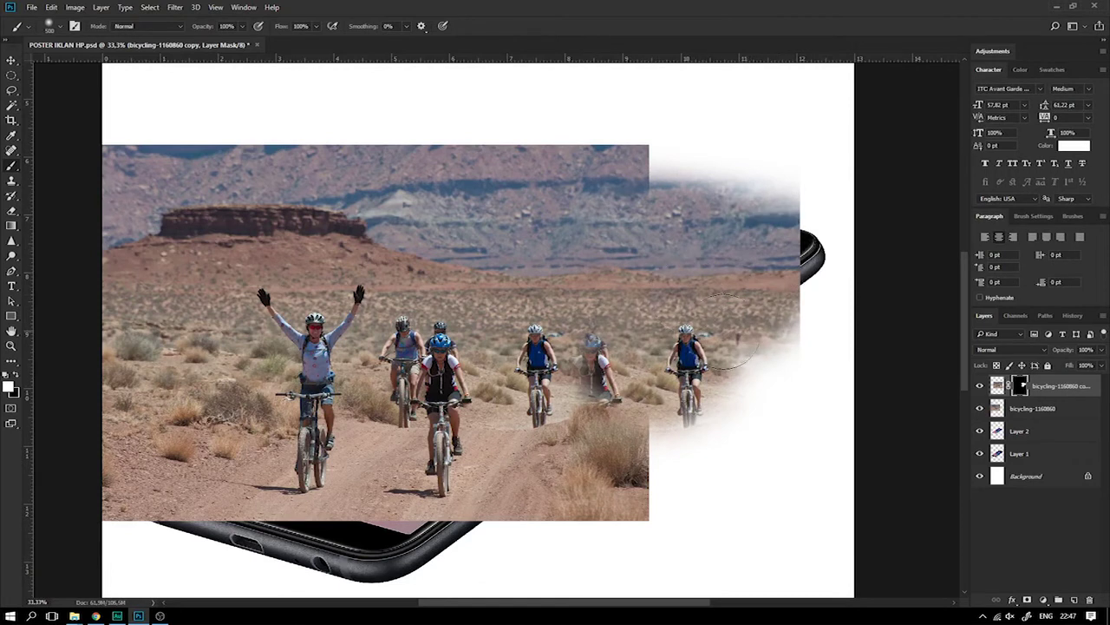
click(15, 388)
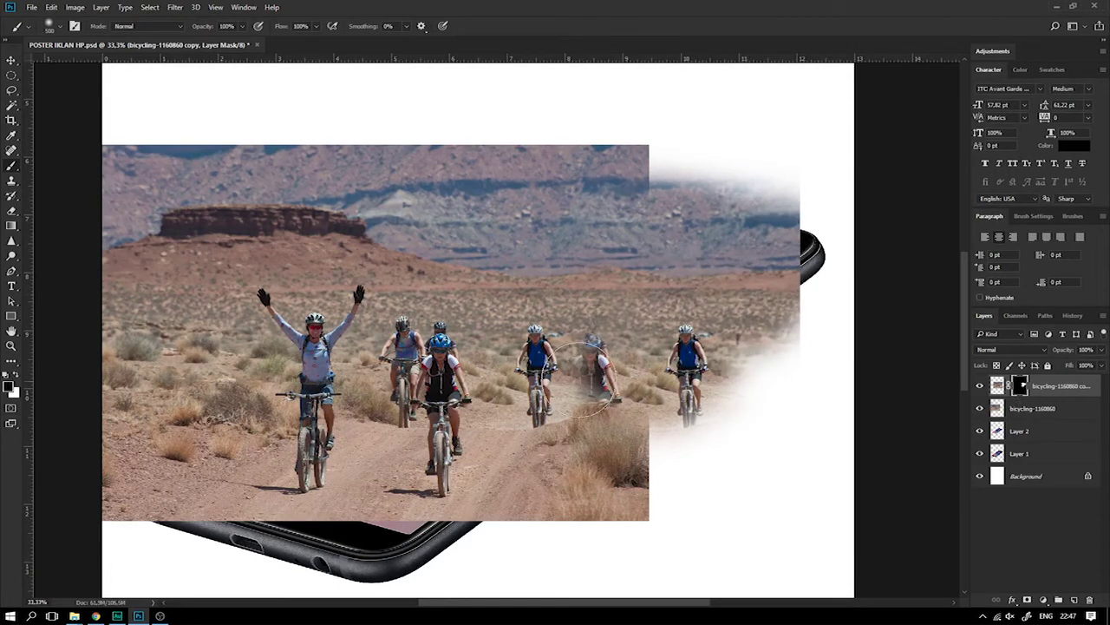
mouse_move(586, 339)
mouse_down()
mouse_move(607, 396)
mouse_move(589, 390)
mouse_up()
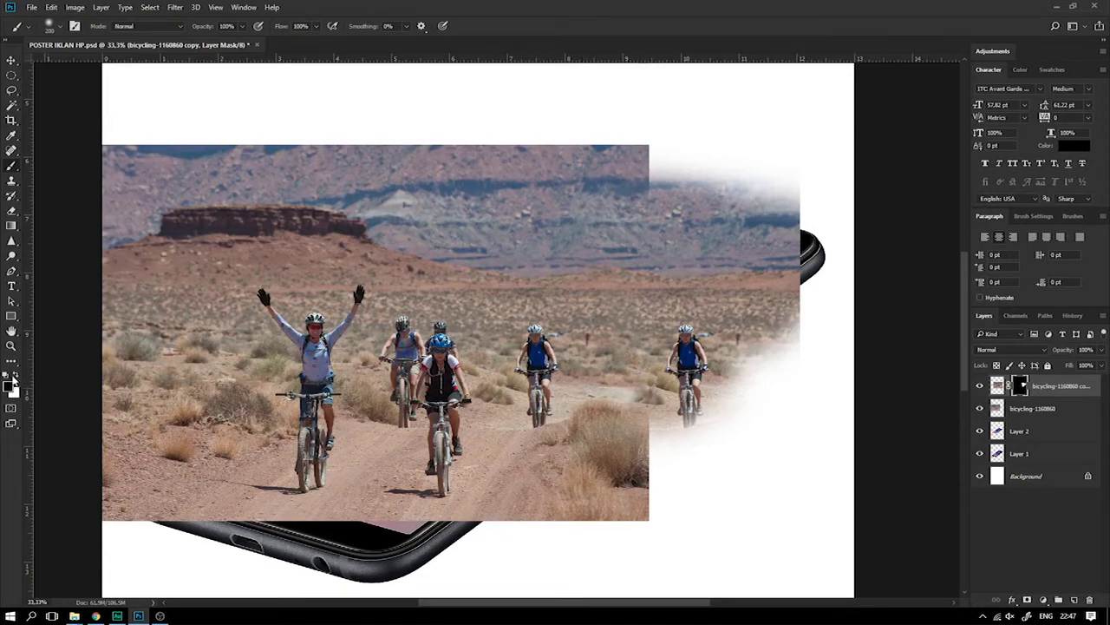
click(14, 376)
click(629, 395)
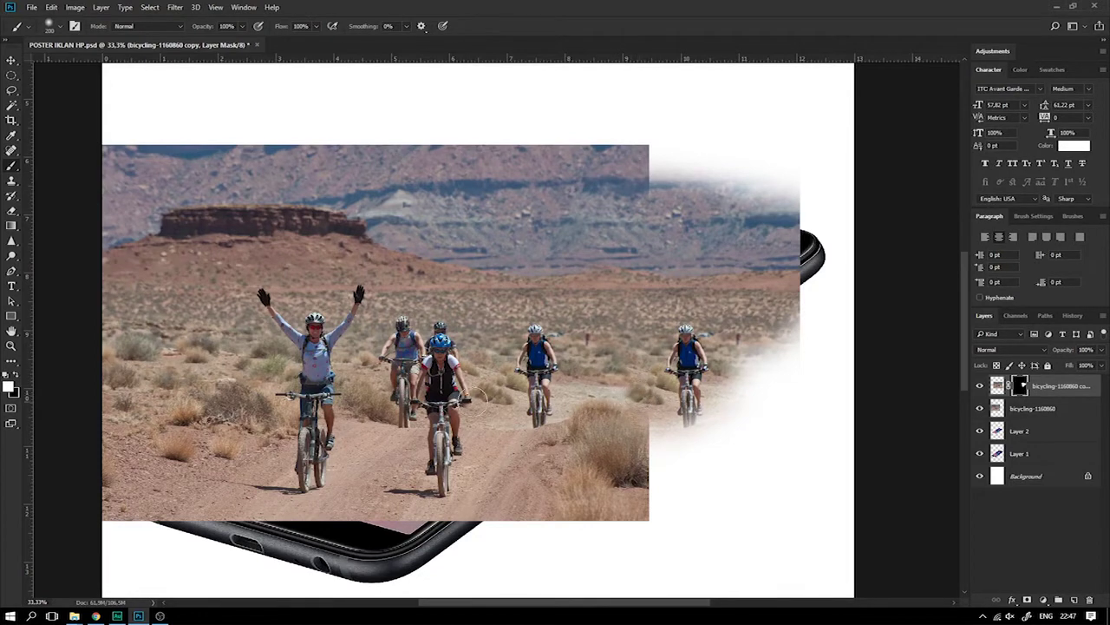
Duplicate the masked copy as copy 2 and shift it down about 50 px
key(v)
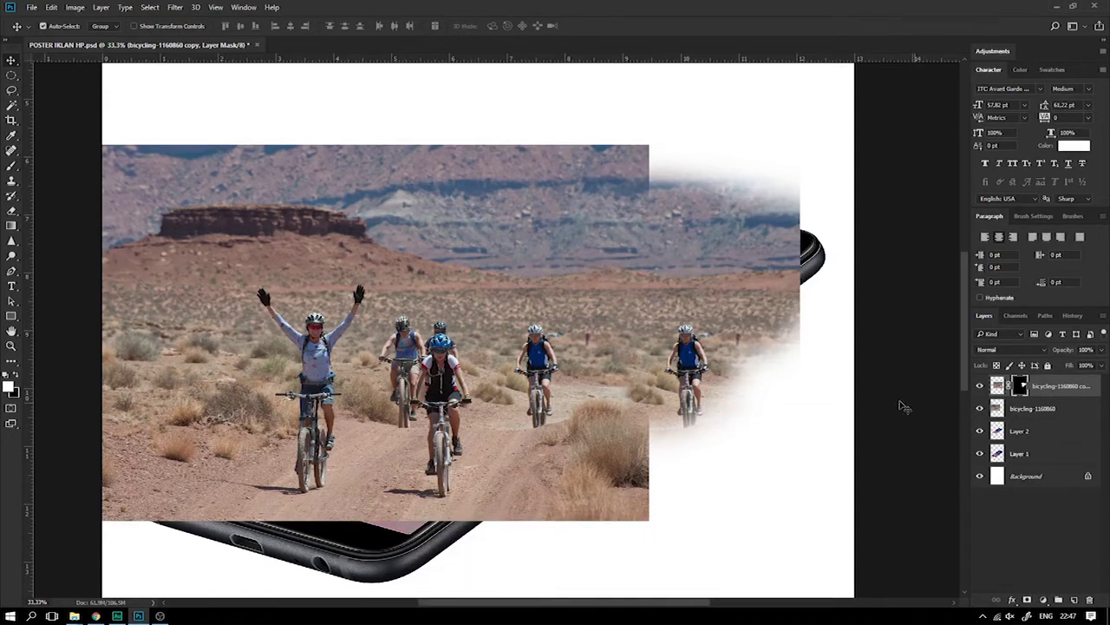
key(ctrl+j)
drag(599, 264, 598, 312)
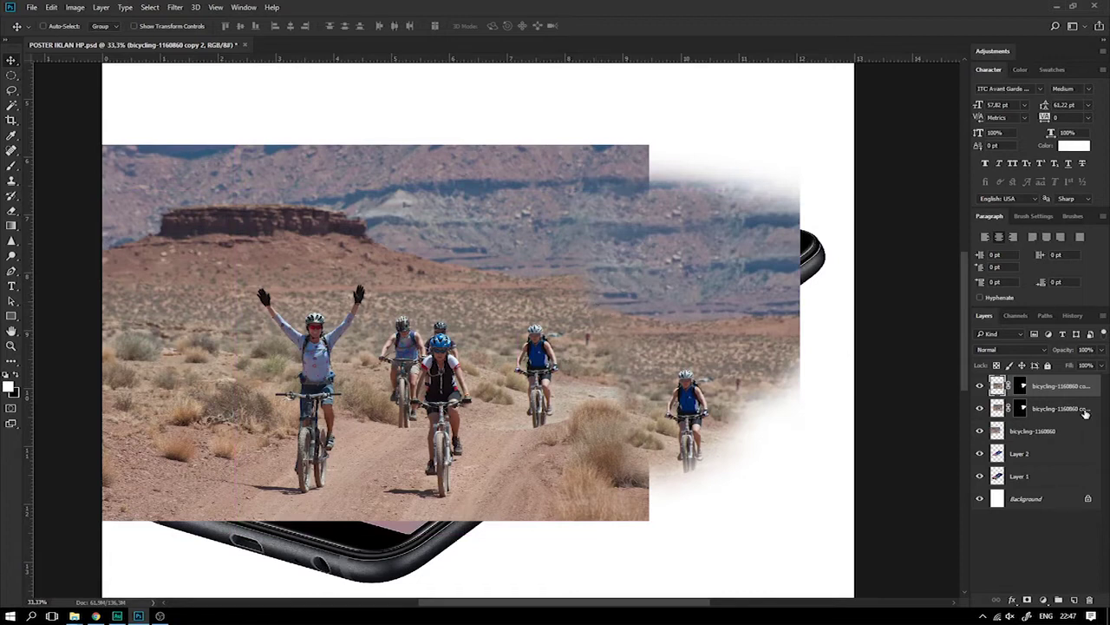
Try a large black brush stroke over the right-side cyclists, then undo it
click(17, 378)
key(b)
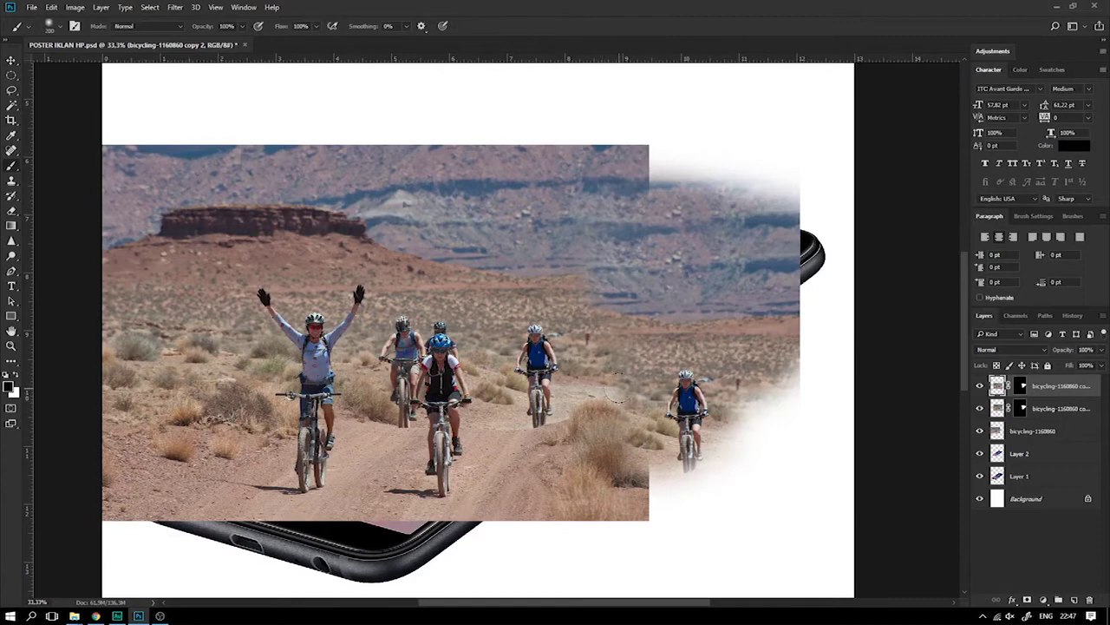
key(bracketright)
key(bracketright)
key(bracketright)
drag(720, 225, 624, 417)
key(ctrl+z)
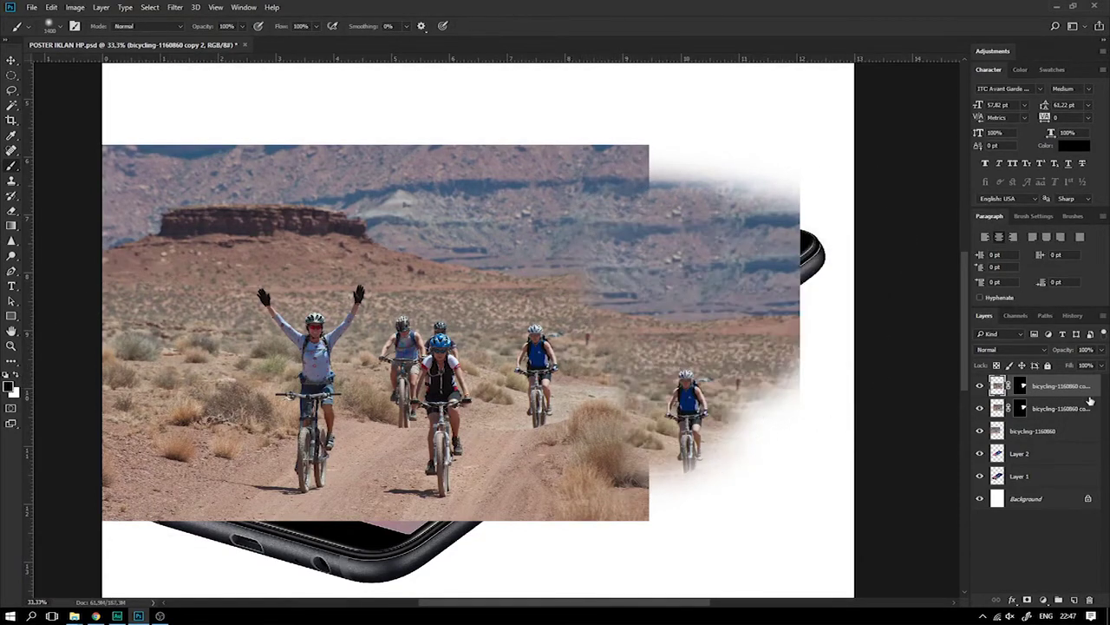
On the top copy's mask, reveal more mid-photo and hide the ghosted cyclists and bottom edge
click(1026, 392)
drag(668, 223, 719, 483)
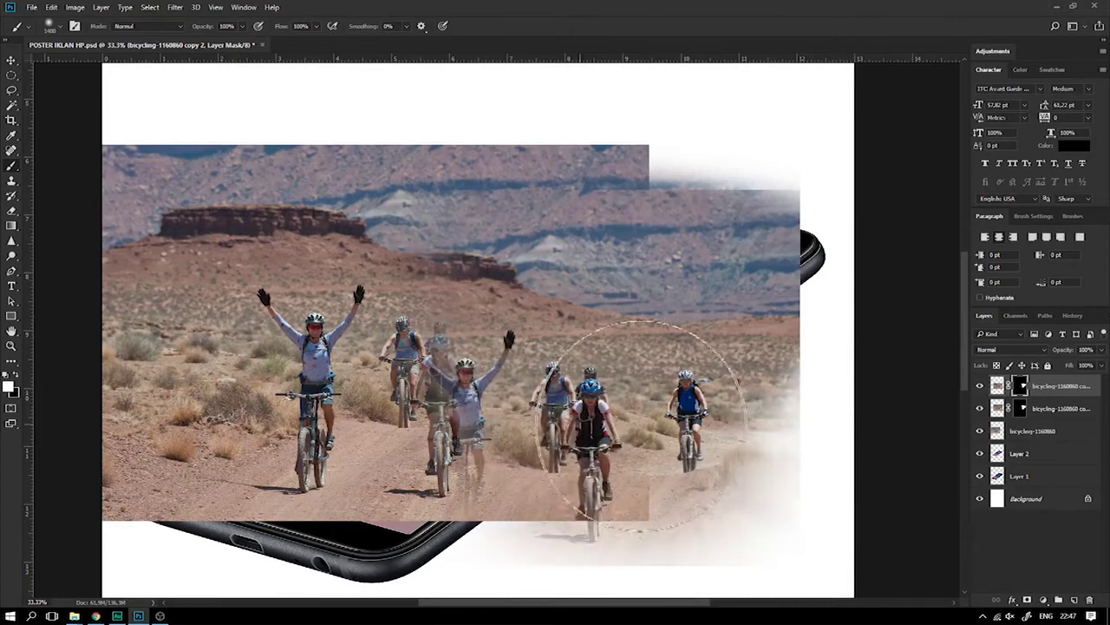
click(17, 375)
mouse_move(396, 223)
mouse_down()
mouse_move(657, 483)
mouse_move(451, 442)
mouse_up()
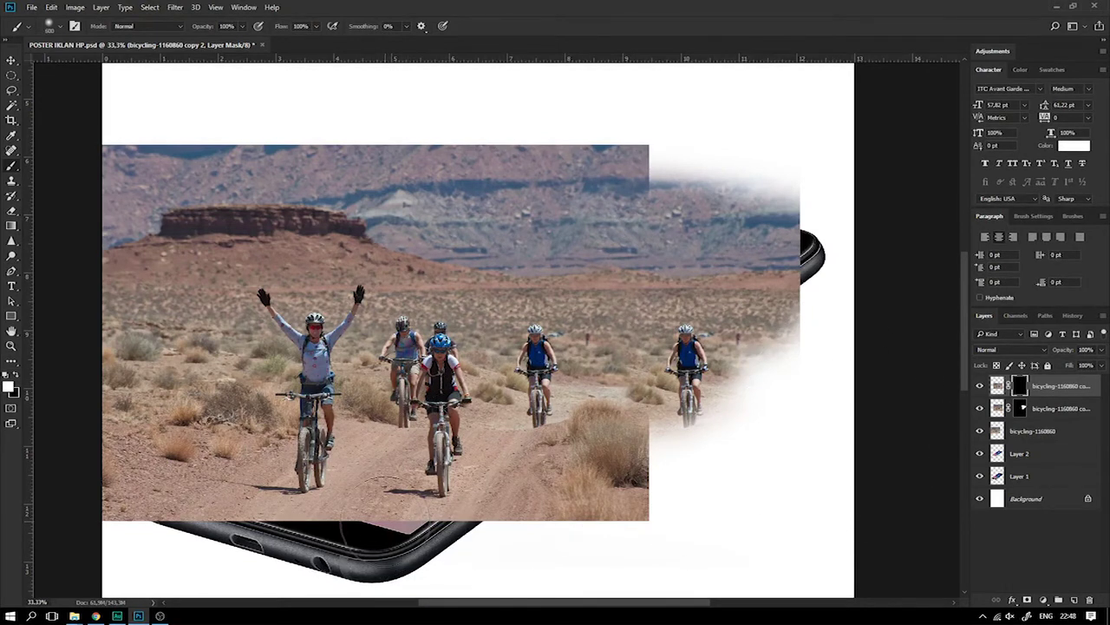
drag(401, 540, 423, 526)
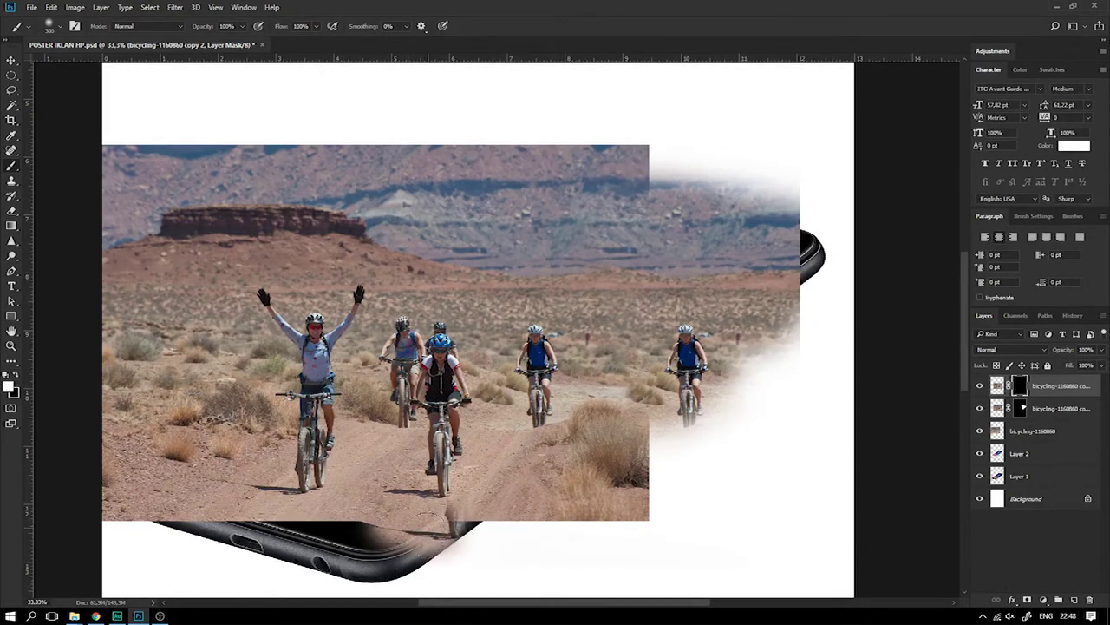
drag(424, 526, 334, 529)
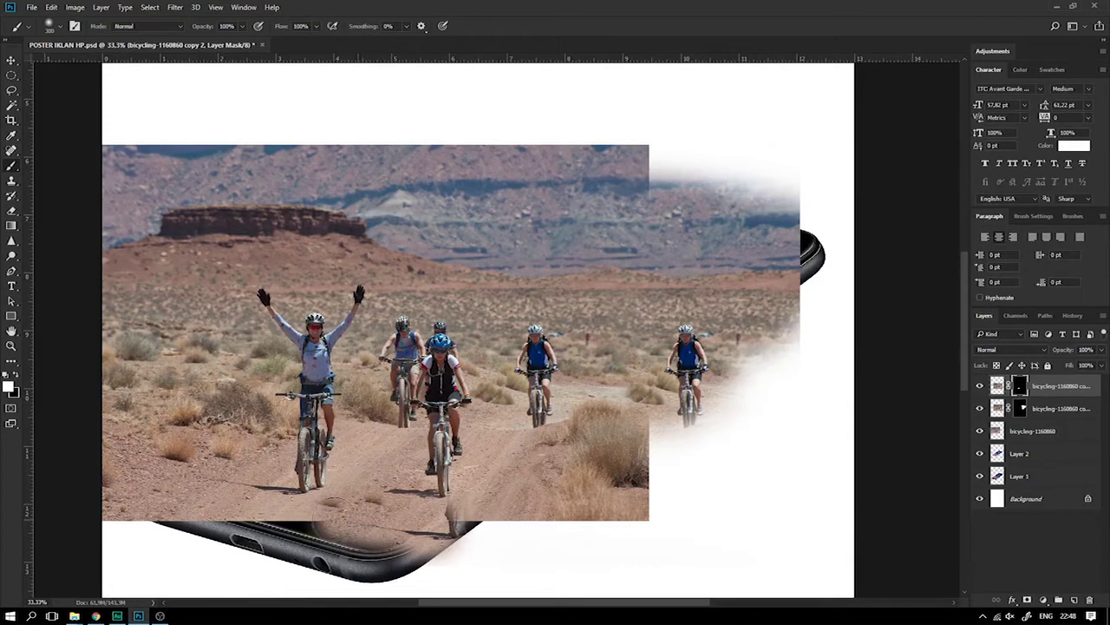
drag(387, 525, 334, 527)
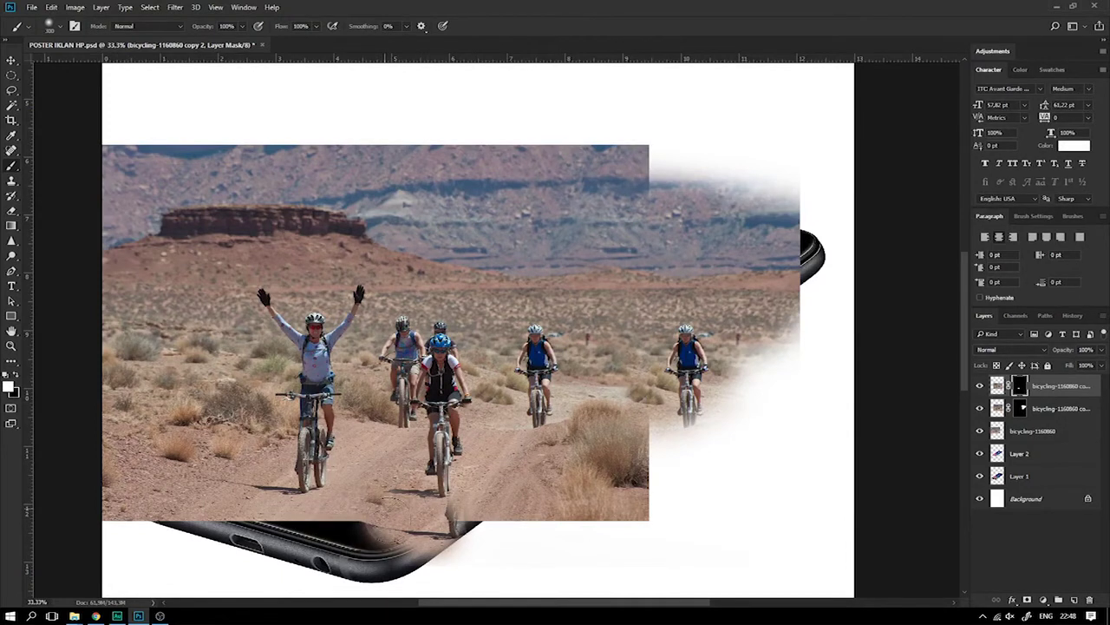
drag(403, 542, 455, 531)
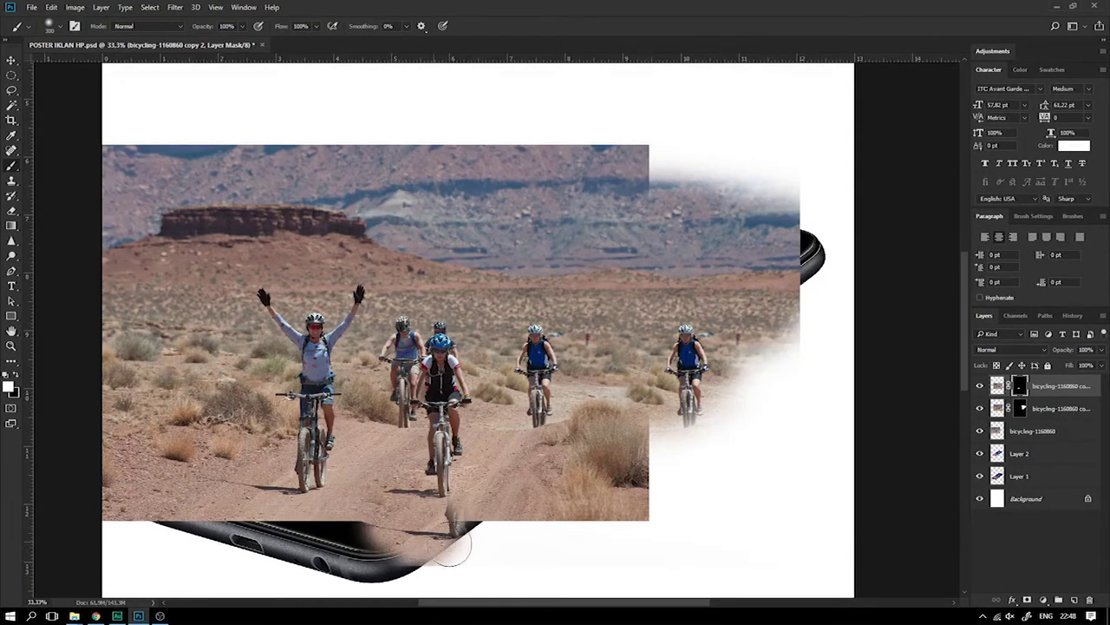
Compare with the top layer hidden, then move the top cyclist photo down about half an inch
click(981, 386)
click(981, 386)
click(980, 386)
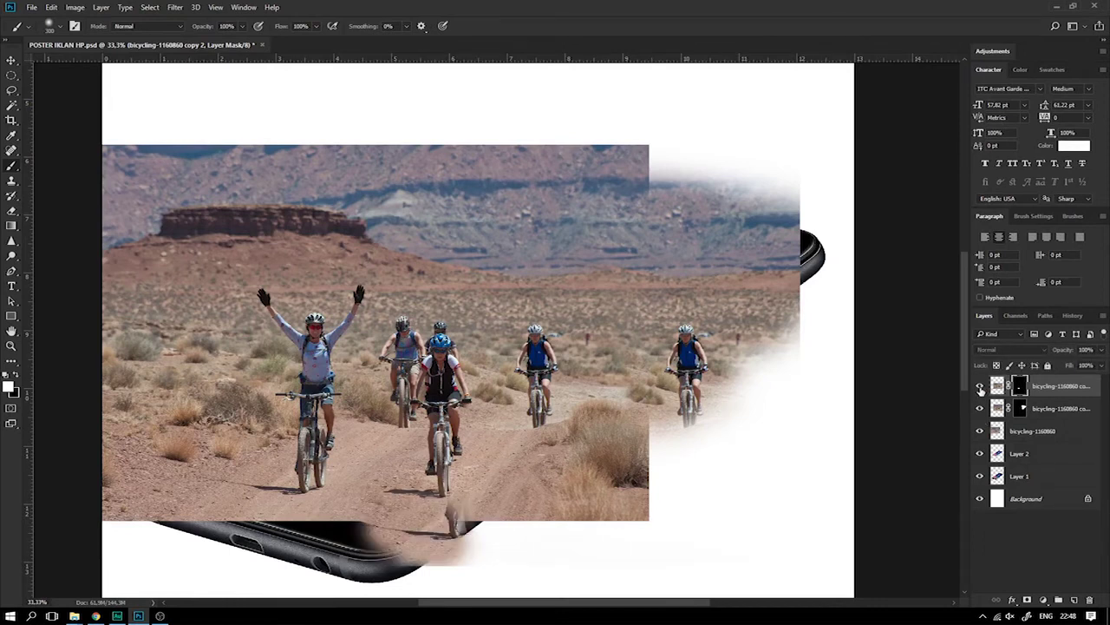
click(997, 386)
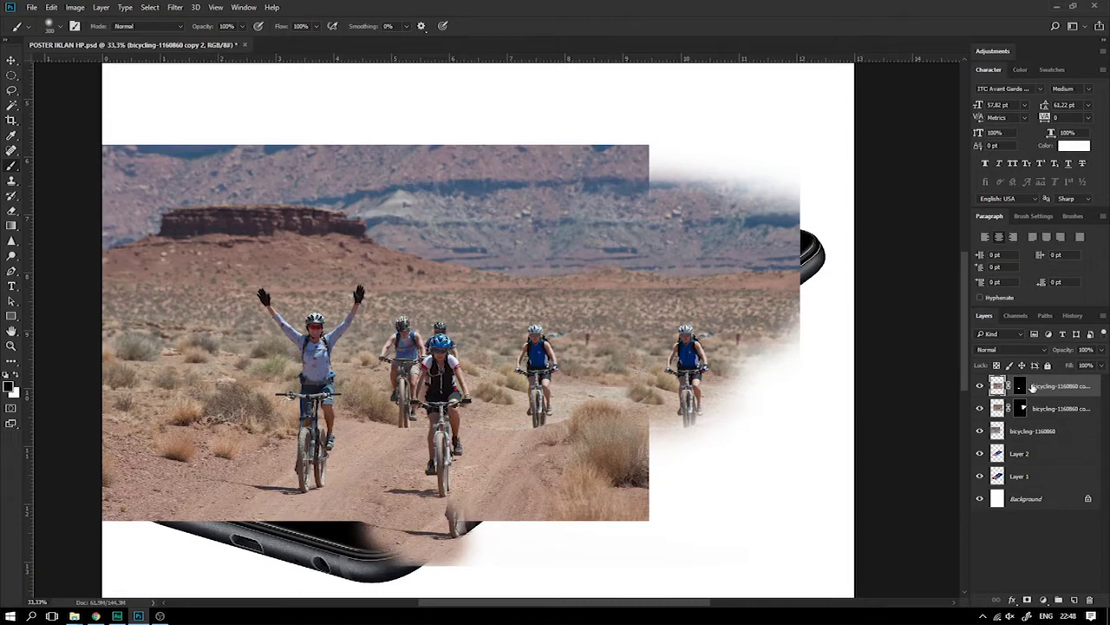
click(13, 59)
drag(508, 501, 503, 531)
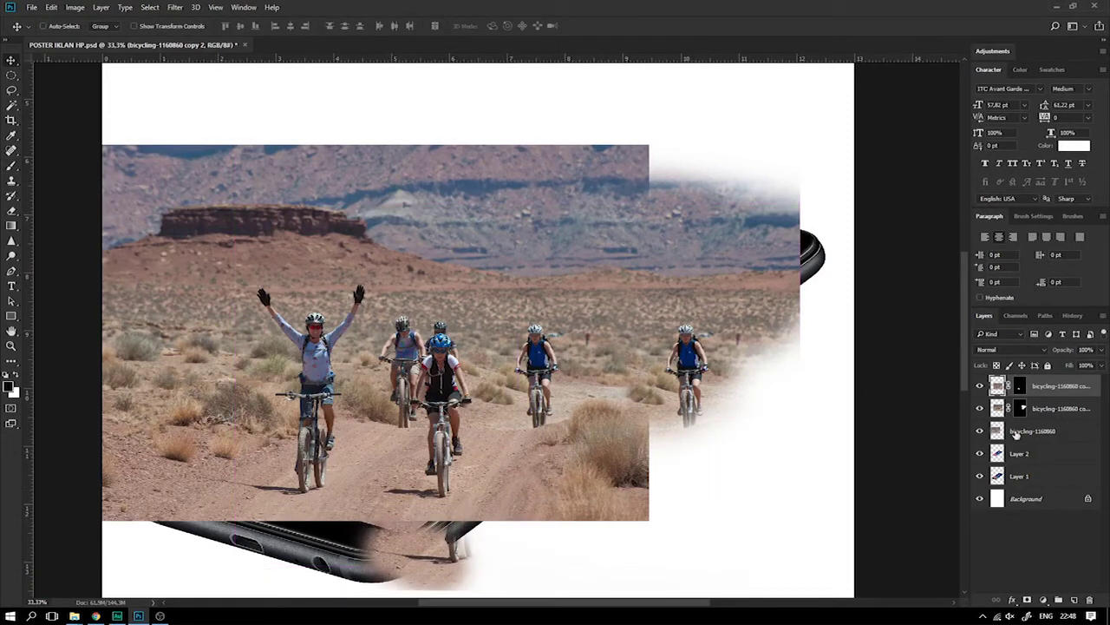
Paint white on the top layer's mask to reveal desert and the lower rider over the phone edge
click(1020, 386)
key(x)
key(b)
drag(460, 507, 357, 531)
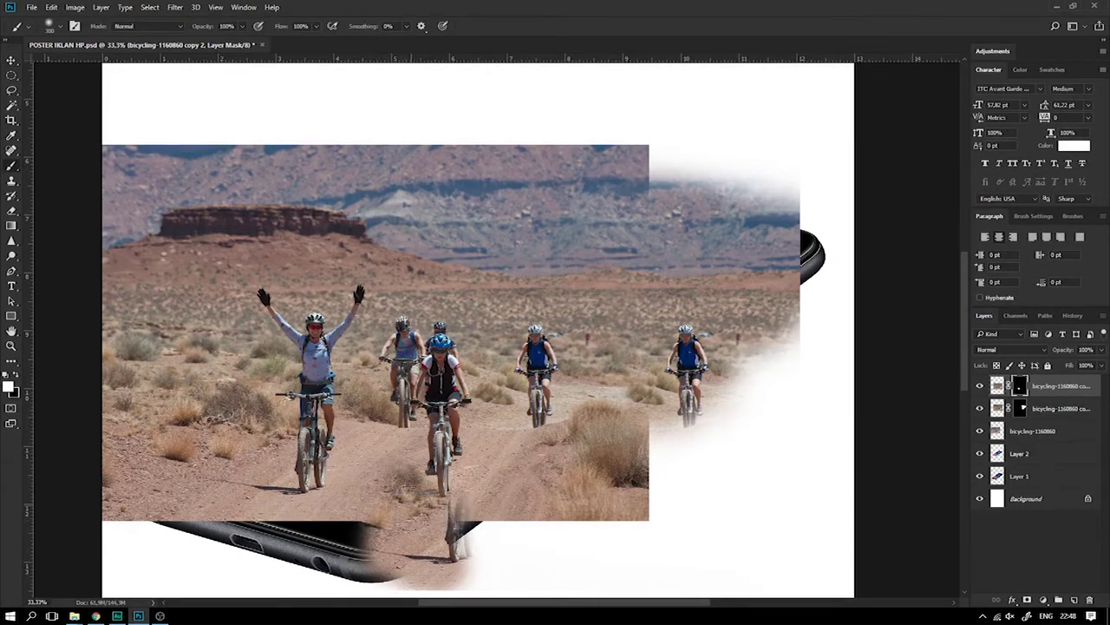
mouse_move(408, 528)
mouse_down()
mouse_move(425, 516)
mouse_move(354, 519)
mouse_up()
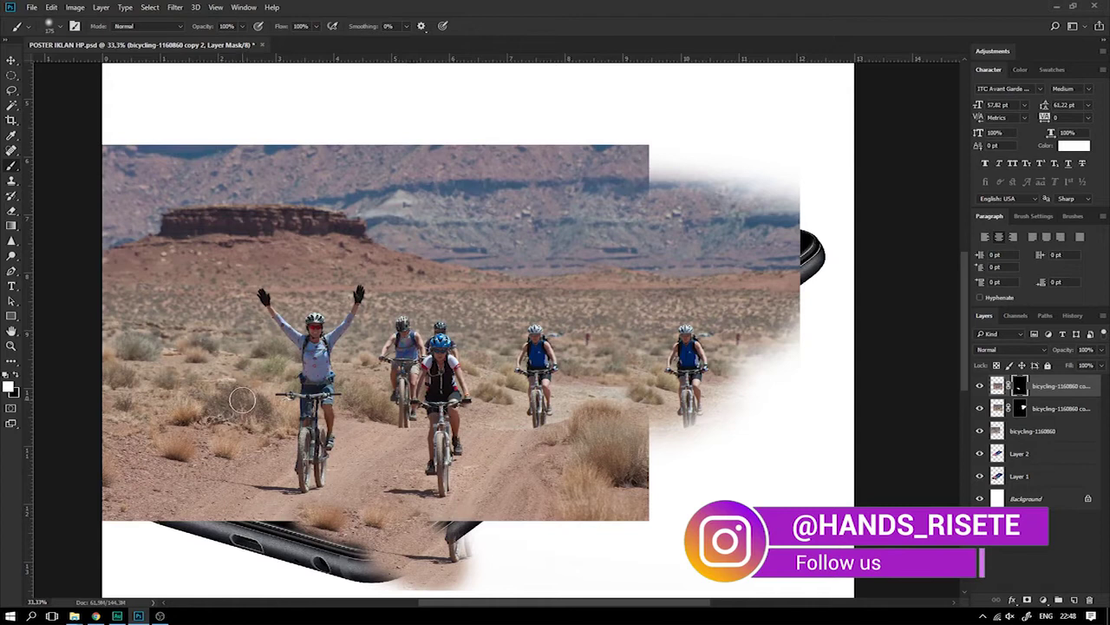
scroll(236, 393, down, 3)
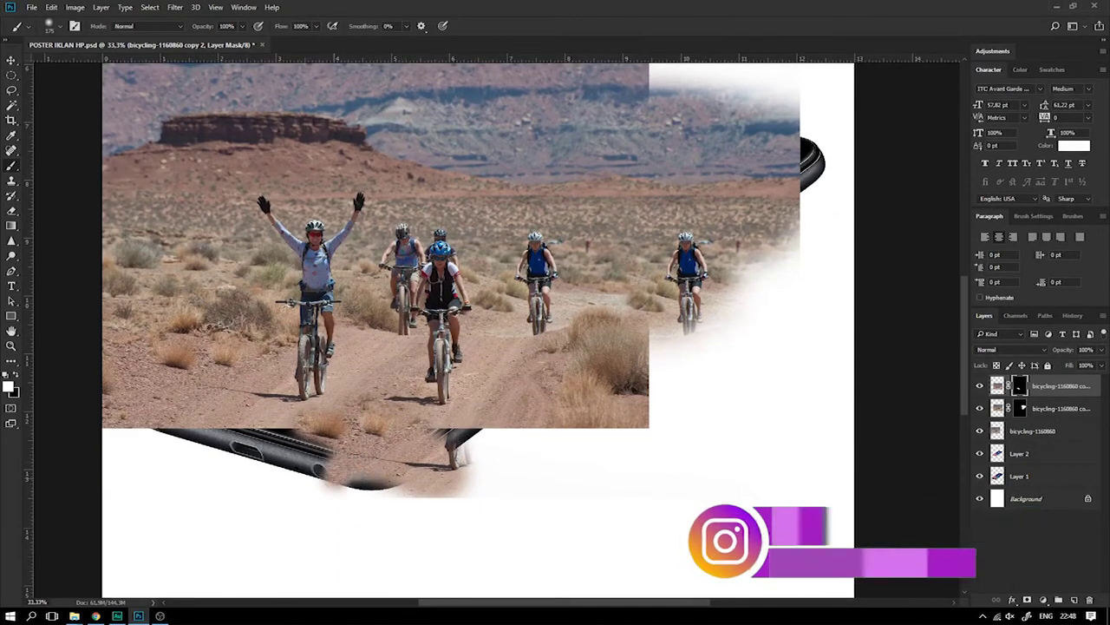
drag(306, 460, 336, 451)
drag(459, 425, 482, 460)
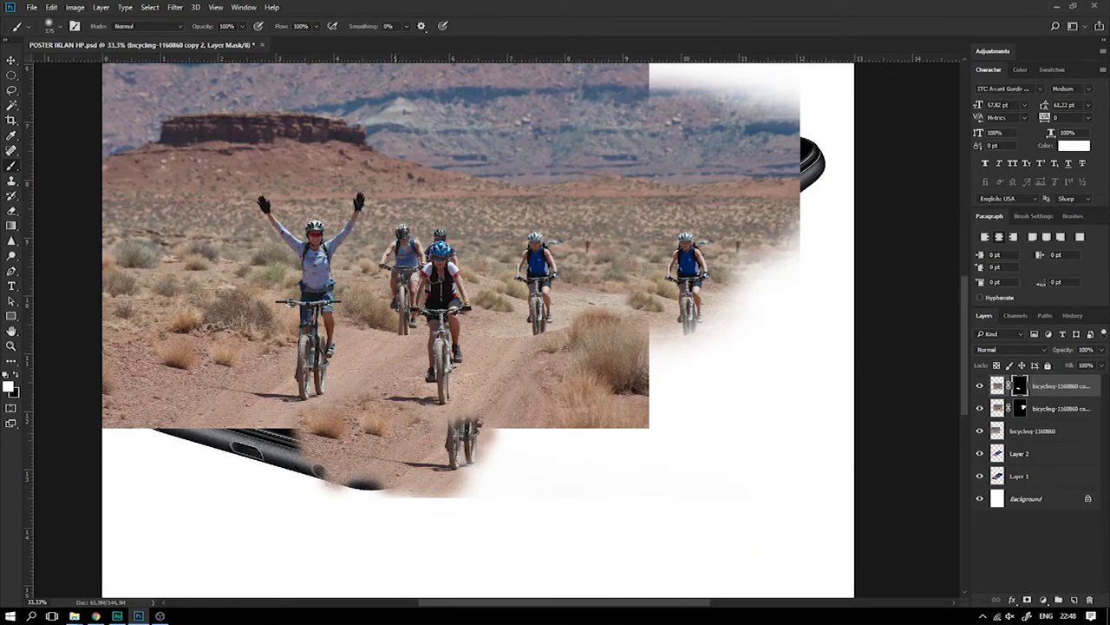
scroll(163, 225, up, 1)
Select the three cyclist photo layers together
click(11, 60)
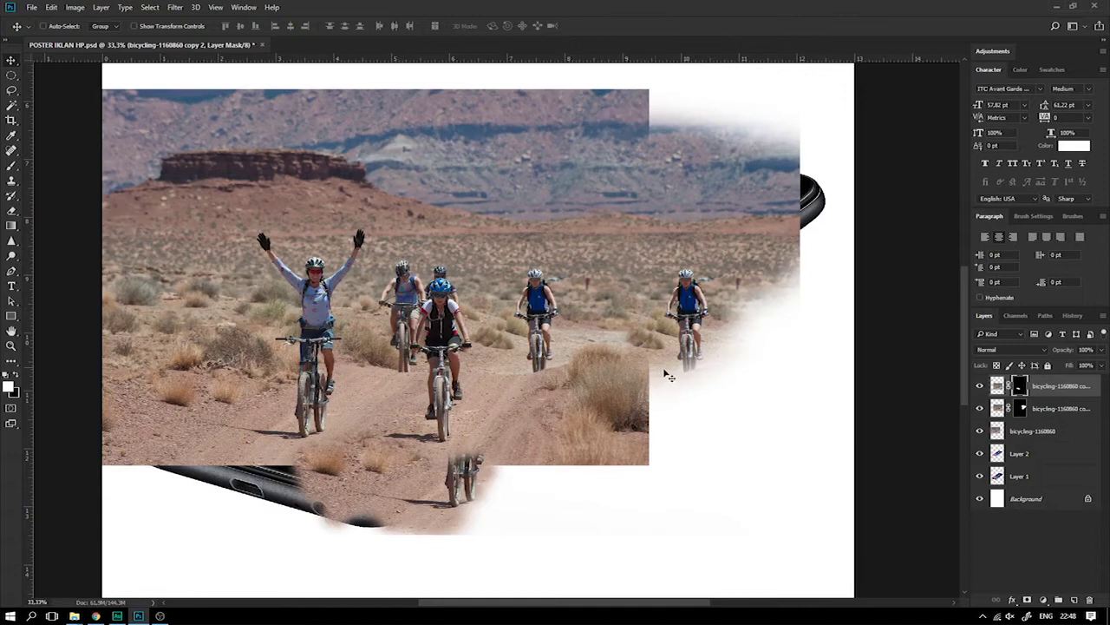
click(1030, 434)
click(1043, 389)
click(1043, 434)
shift+click(1046, 392)
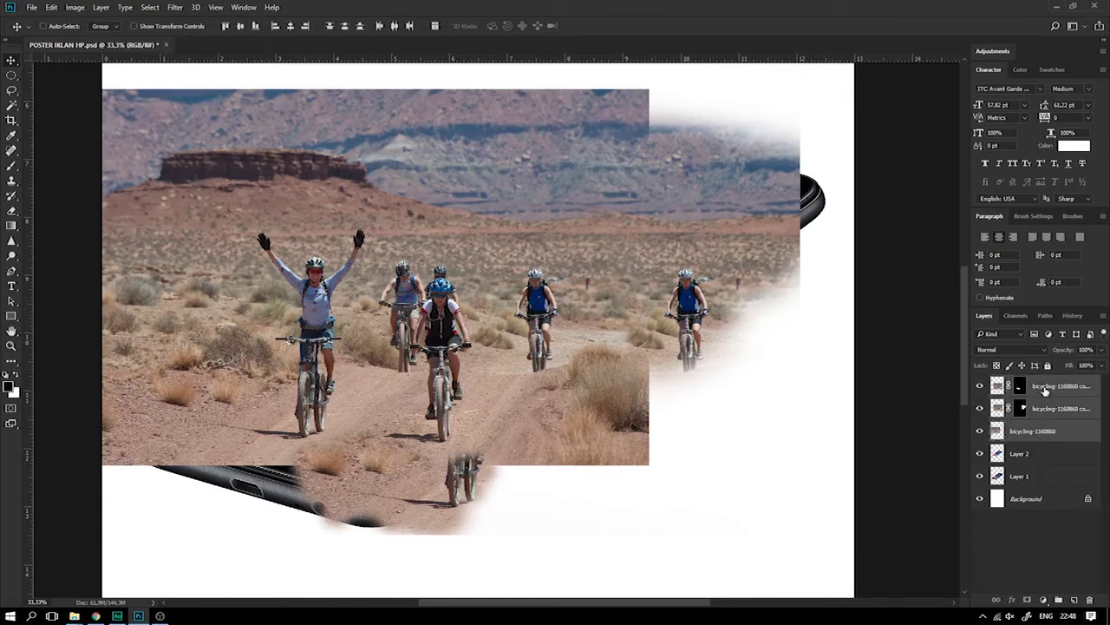
Merge the three cyclist layers into one and raise its opacity
right_click(1045, 393)
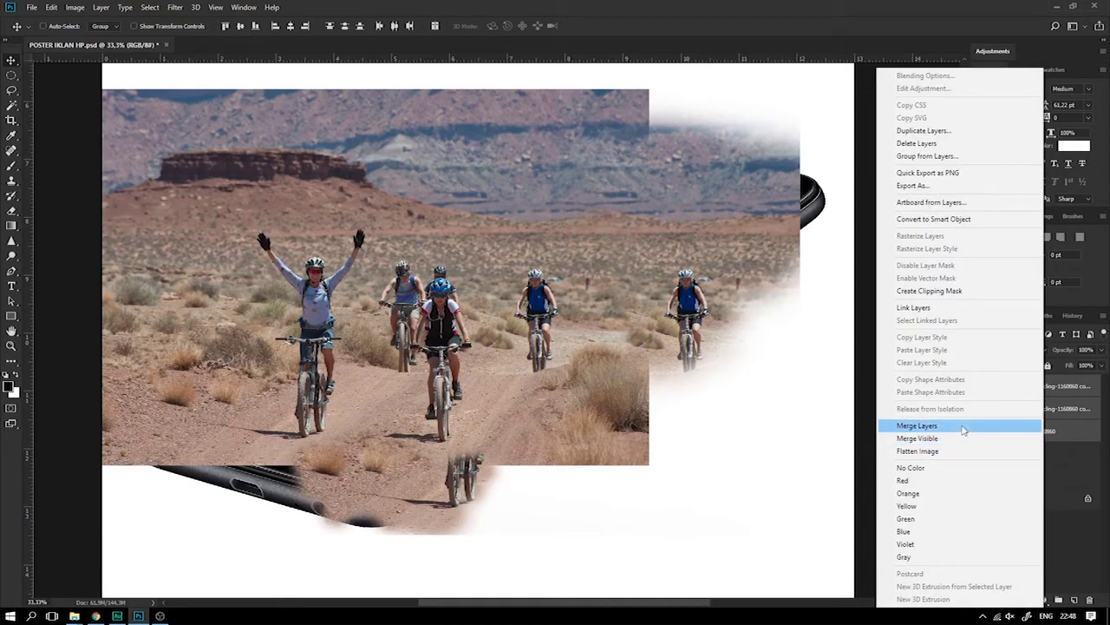
click(963, 427)
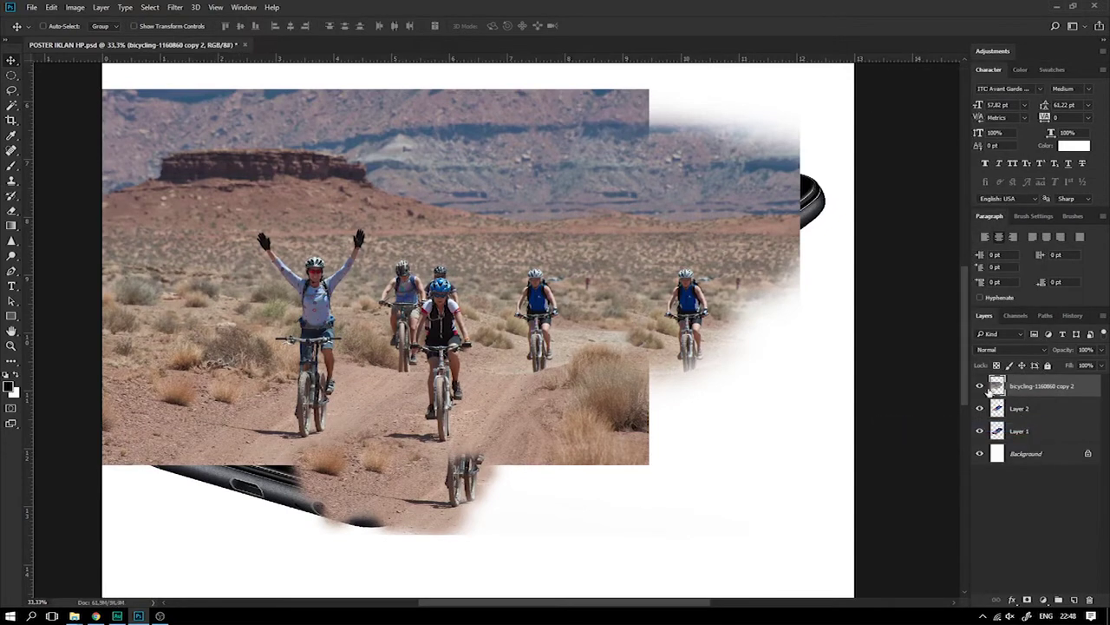
click(981, 387)
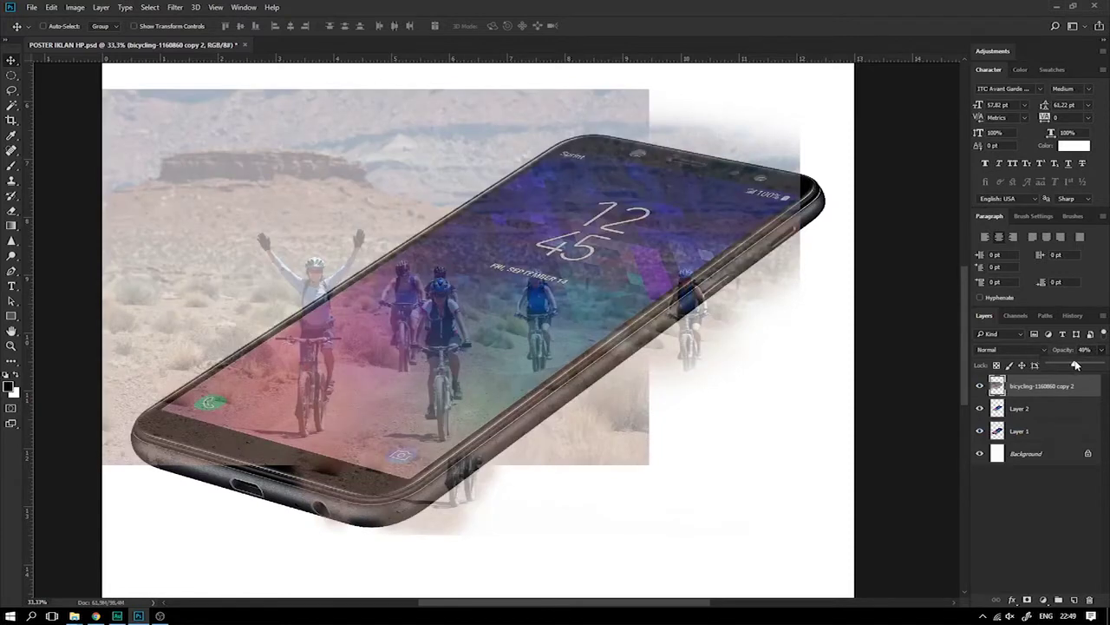
drag(1076, 364, 1101, 364)
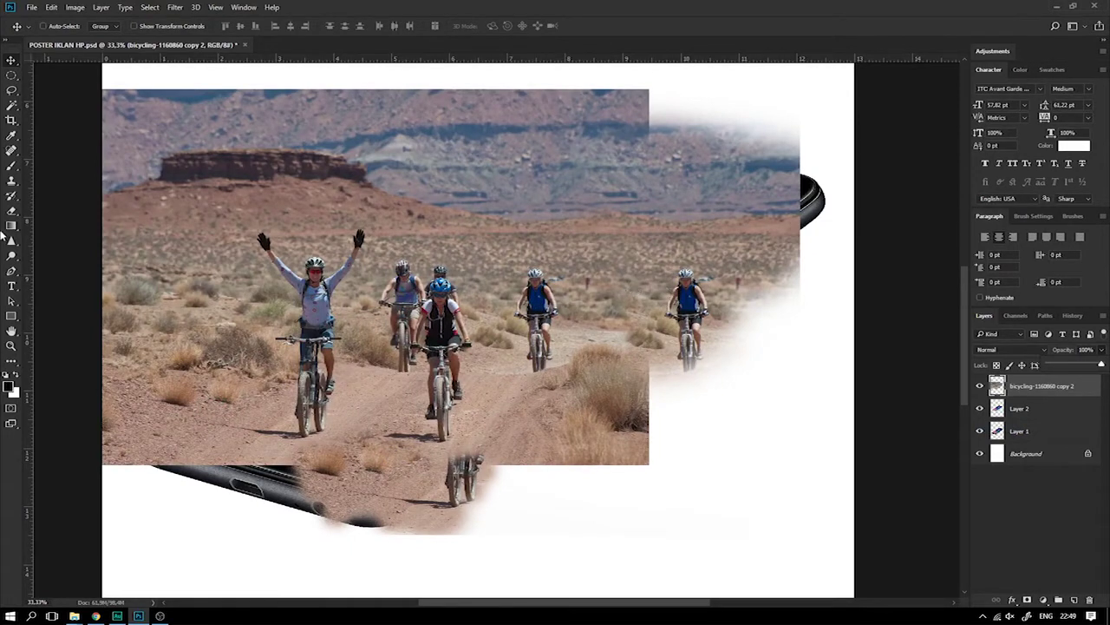
Clone Stamp away the far-right rider, the partial rider below, and the dark trail edge
click(11, 182)
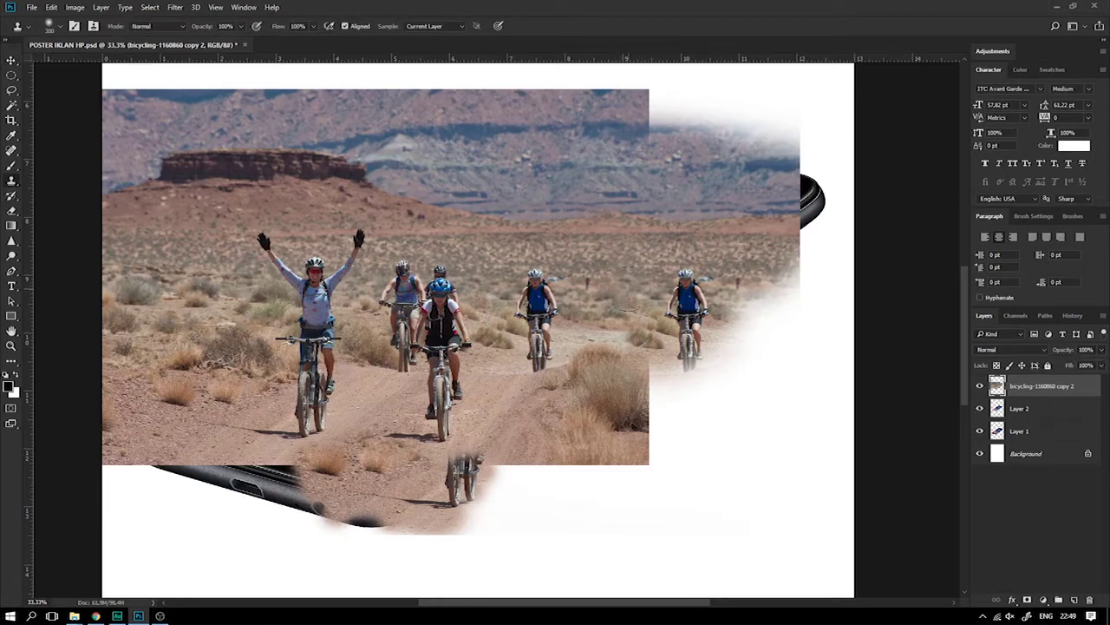
drag(685, 286, 698, 358)
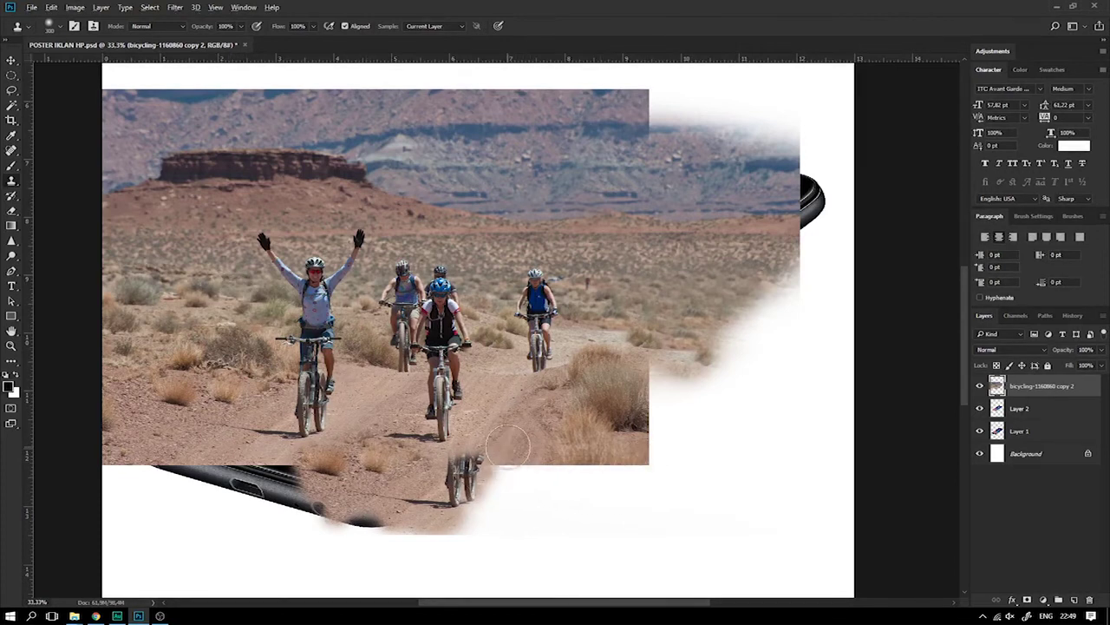
drag(484, 473, 472, 499)
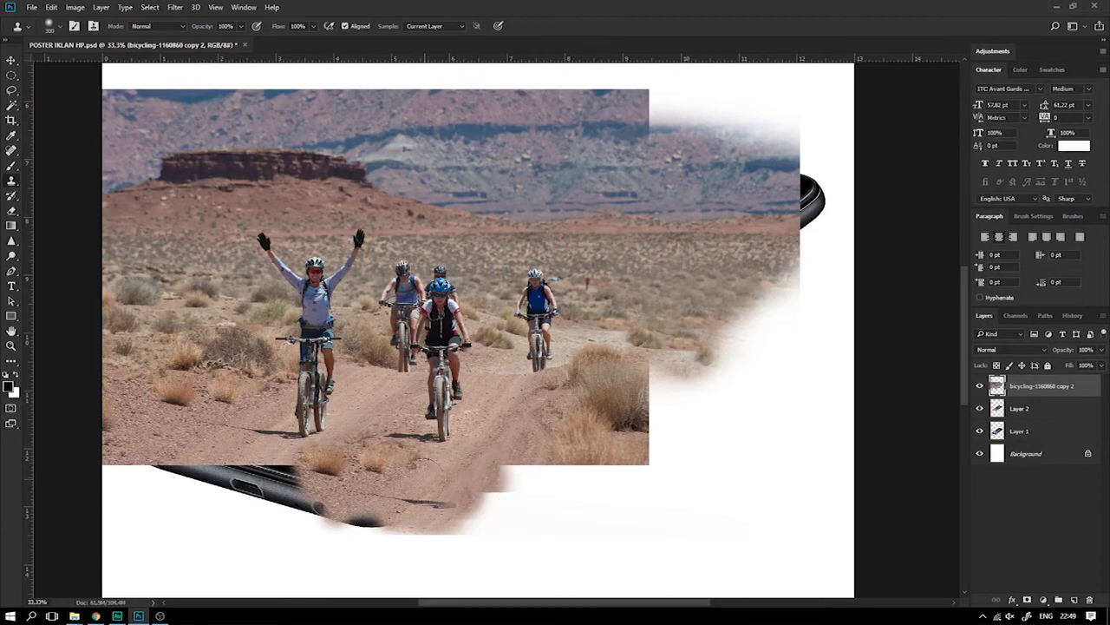
mouse_move(473, 498)
mouse_down()
mouse_move(347, 503)
mouse_move(236, 465)
mouse_move(222, 440)
mouse_move(261, 477)
mouse_up()
key(ctrl+z)
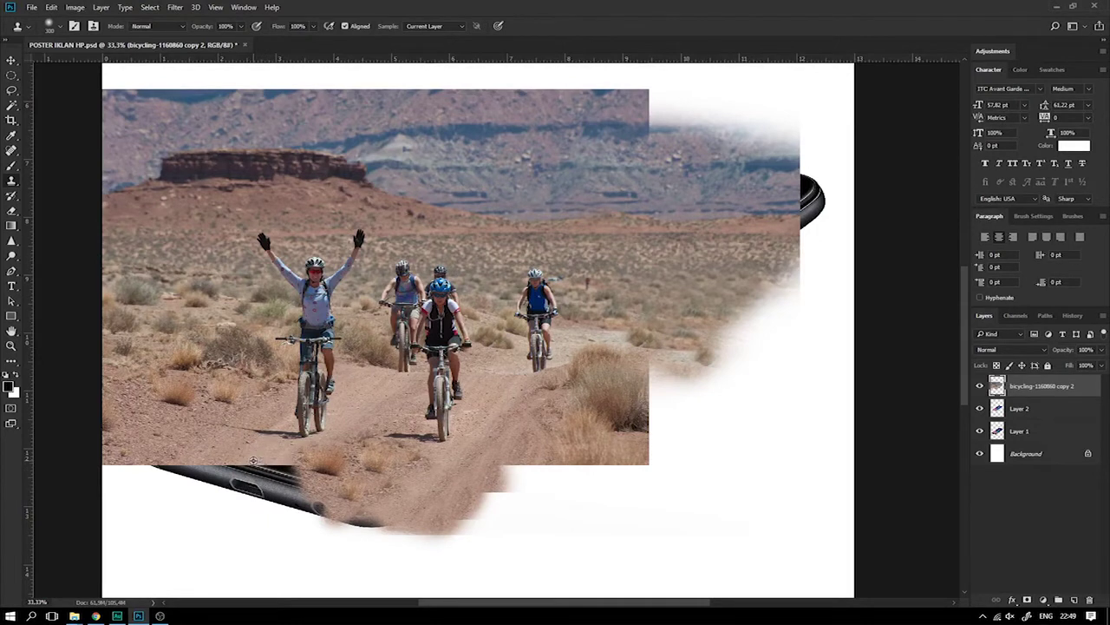
drag(253, 459, 288, 480)
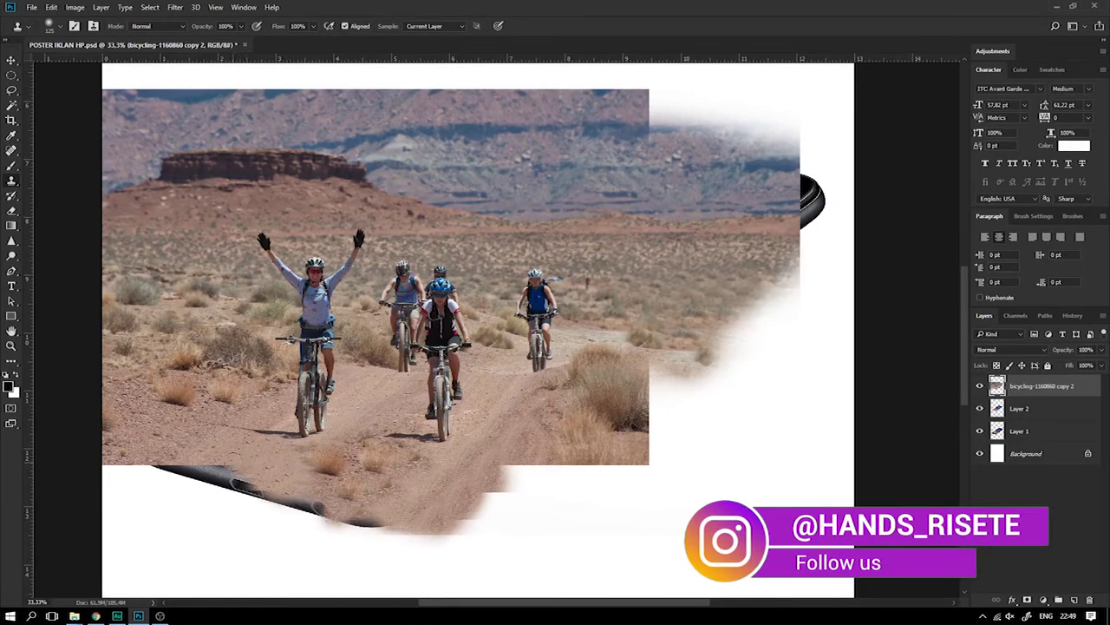
Dip the opacity to check the phone, restore 100%, and duplicate the merged layer
drag(1101, 350, 1088, 365)
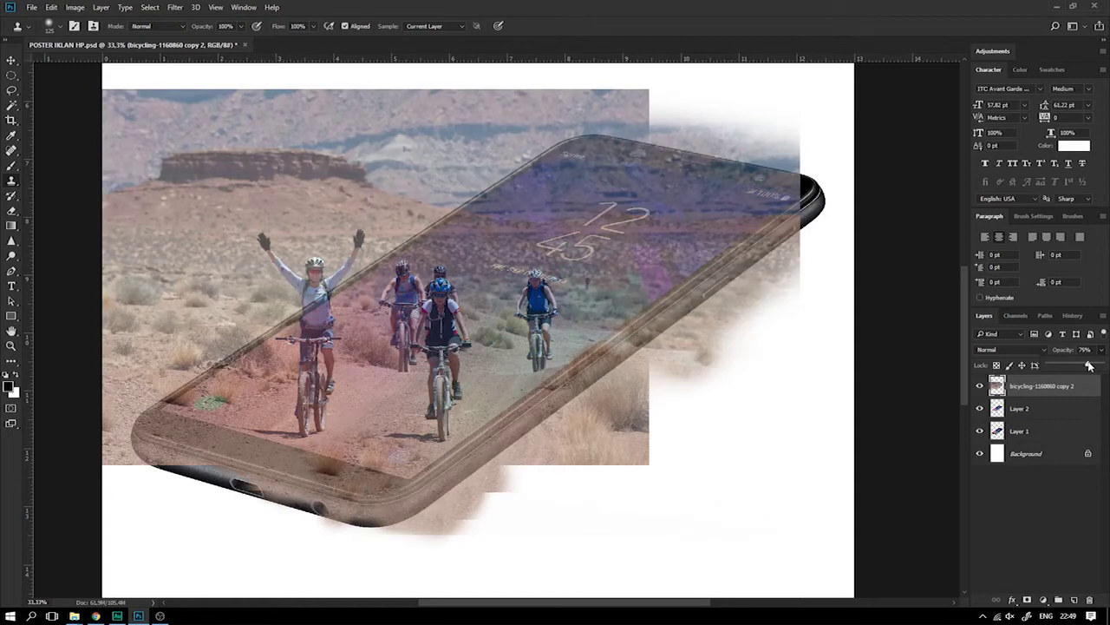
drag(1094, 366, 1087, 365)
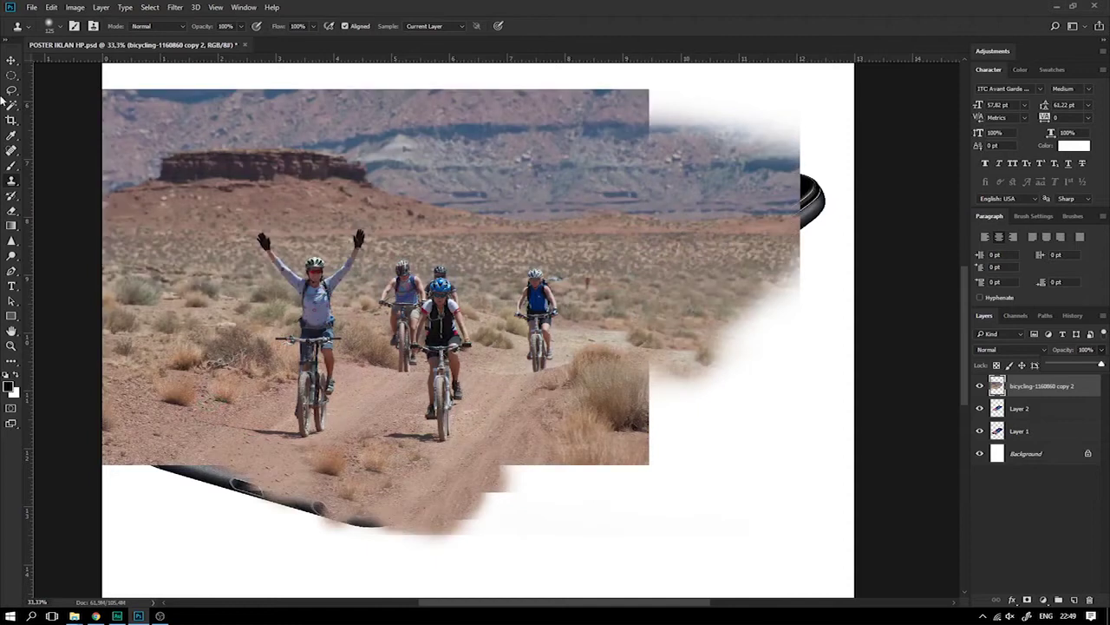
click(11, 61)
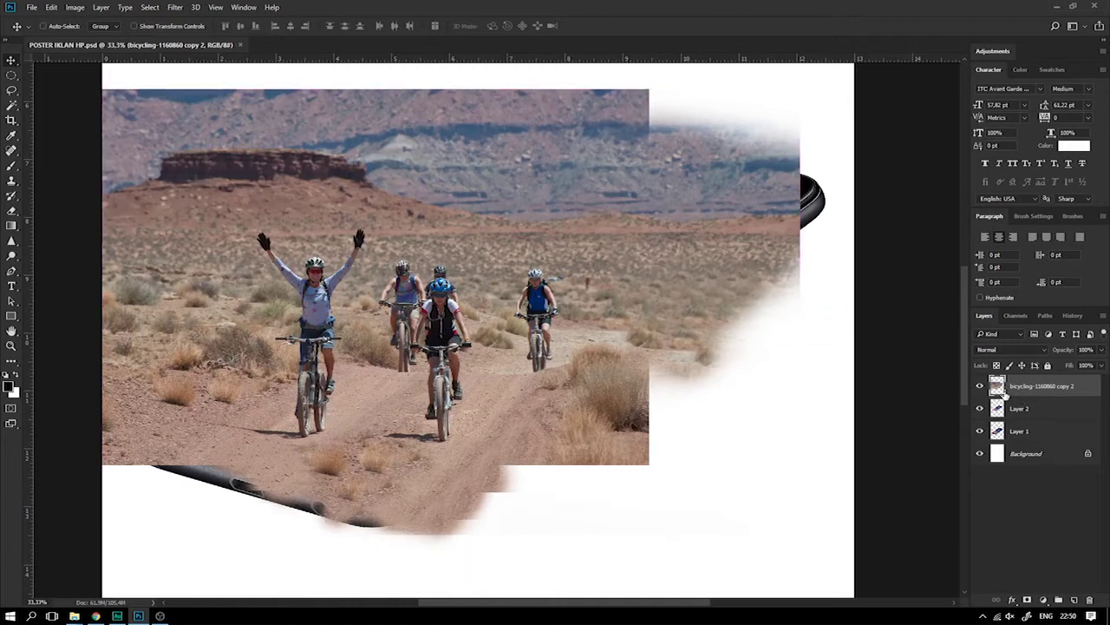
key(ctrl+j)
Hide copy 3 and load the phone screen's Layer 2 pixels as a selection
click(981, 387)
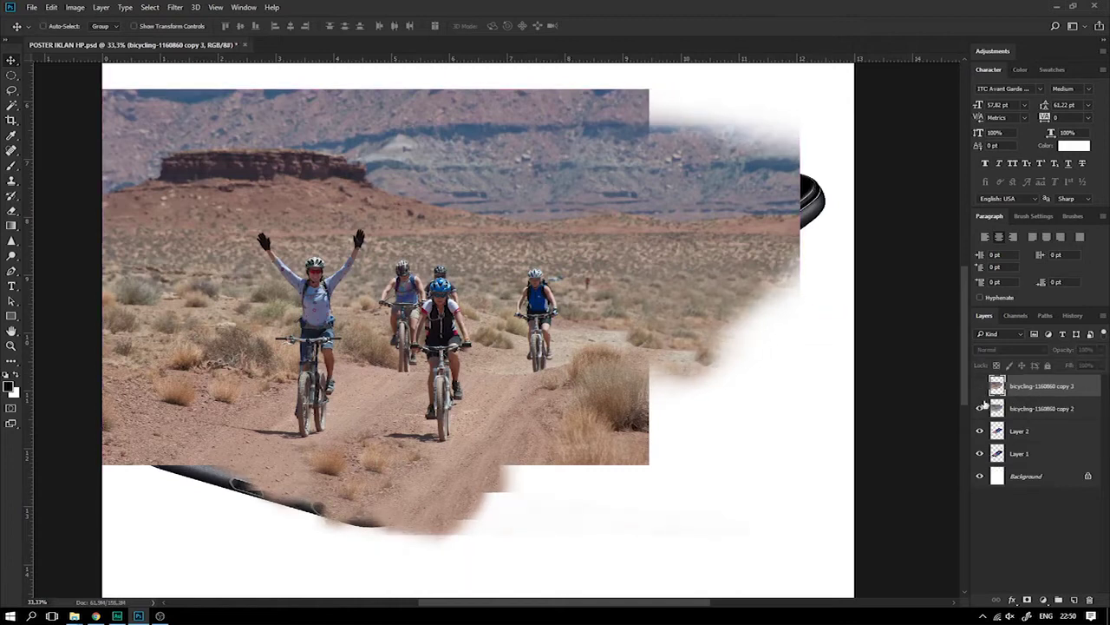
click(1000, 410)
click(998, 431)
right_click(999, 432)
click(1013, 449)
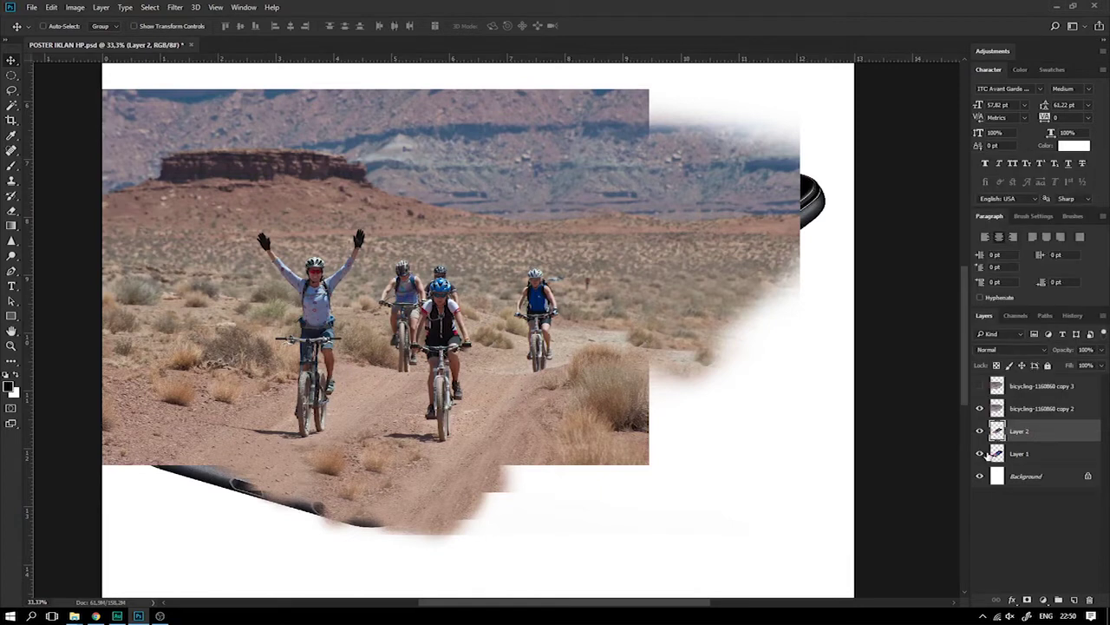
right_click(998, 431)
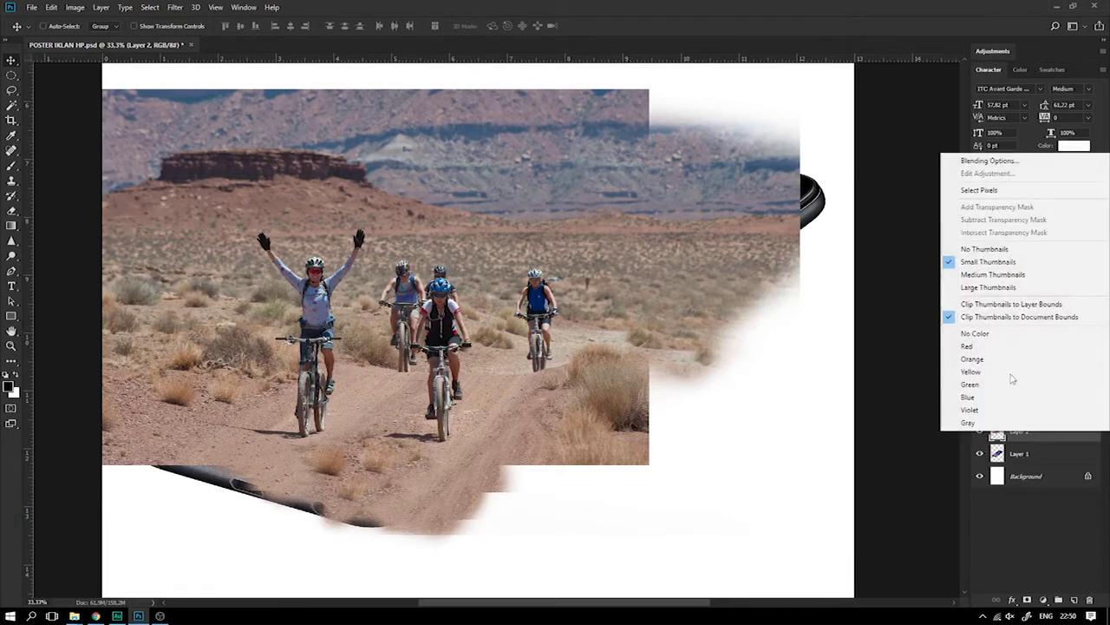
click(998, 187)
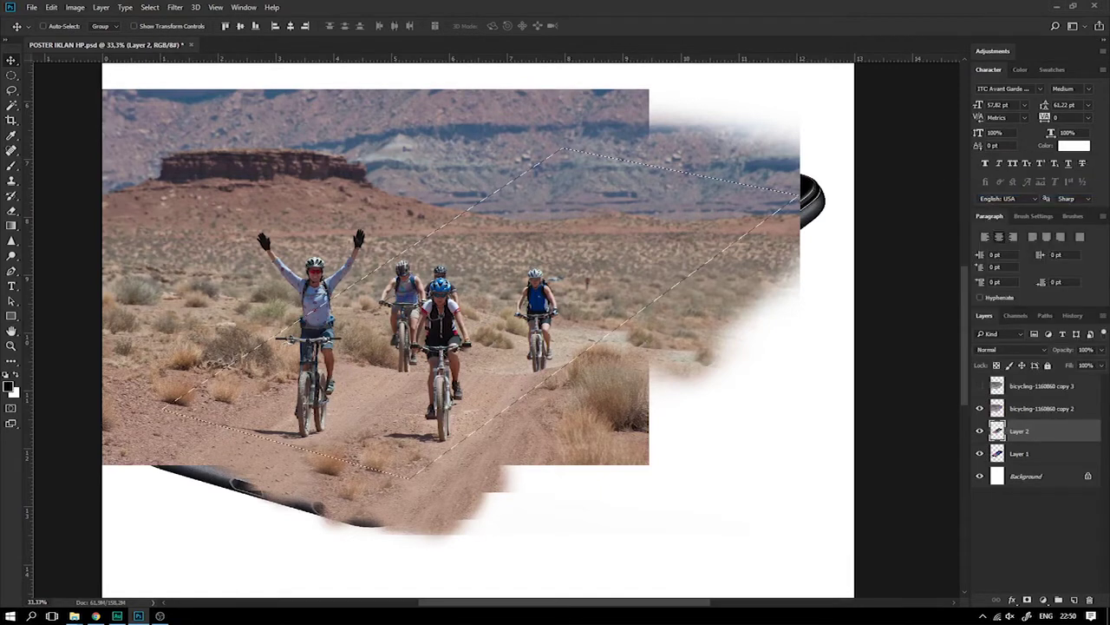
Delete copy 2's pixels outside the phone screen, deselect, and save the document
click(1002, 408)
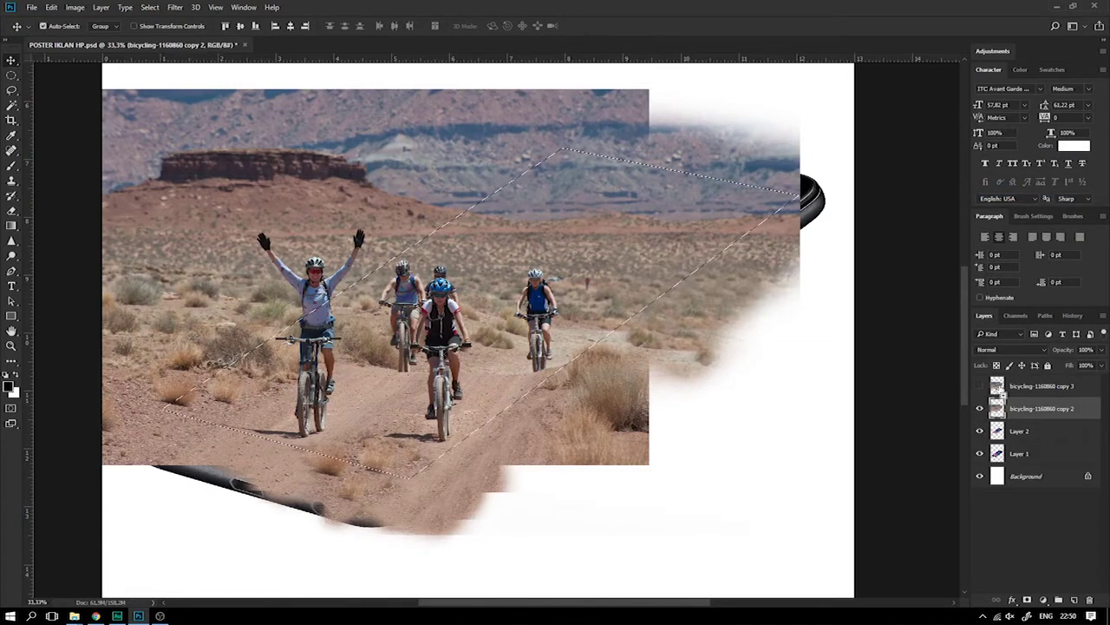
key(ctrl+shift+i)
key(Delete)
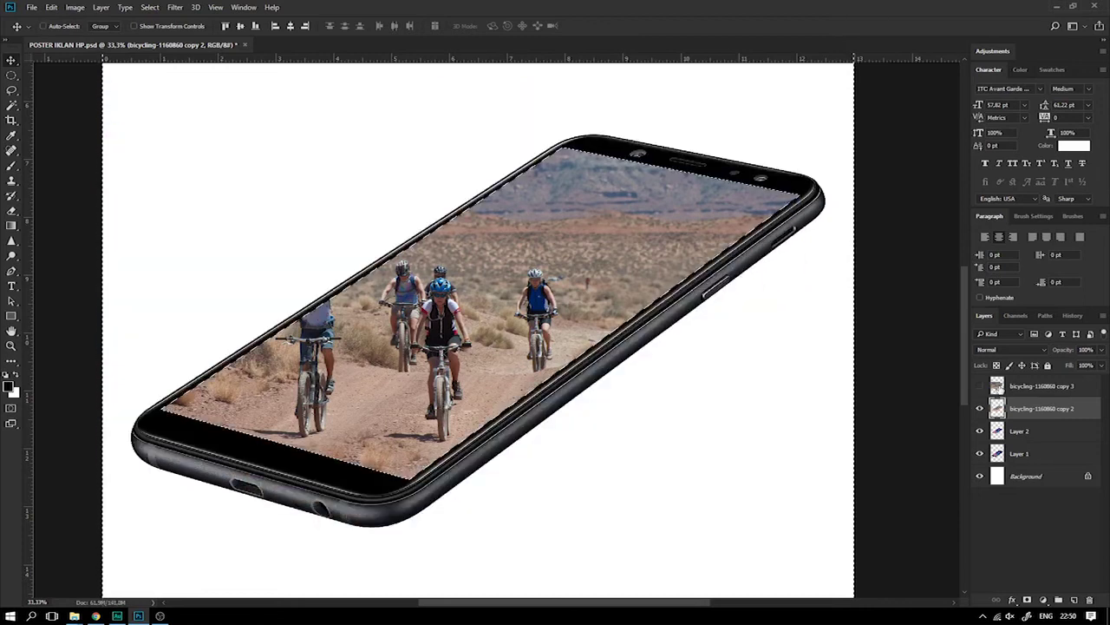
key(ctrl+d)
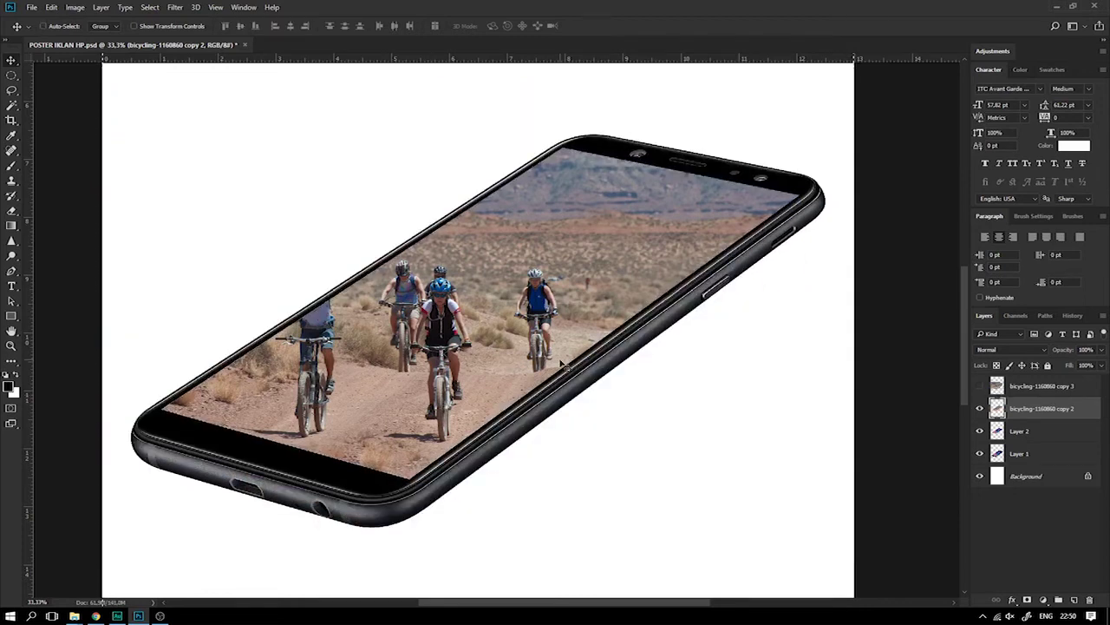
scroll(560, 364, up, 2)
scroll(521, 347, left, 3)
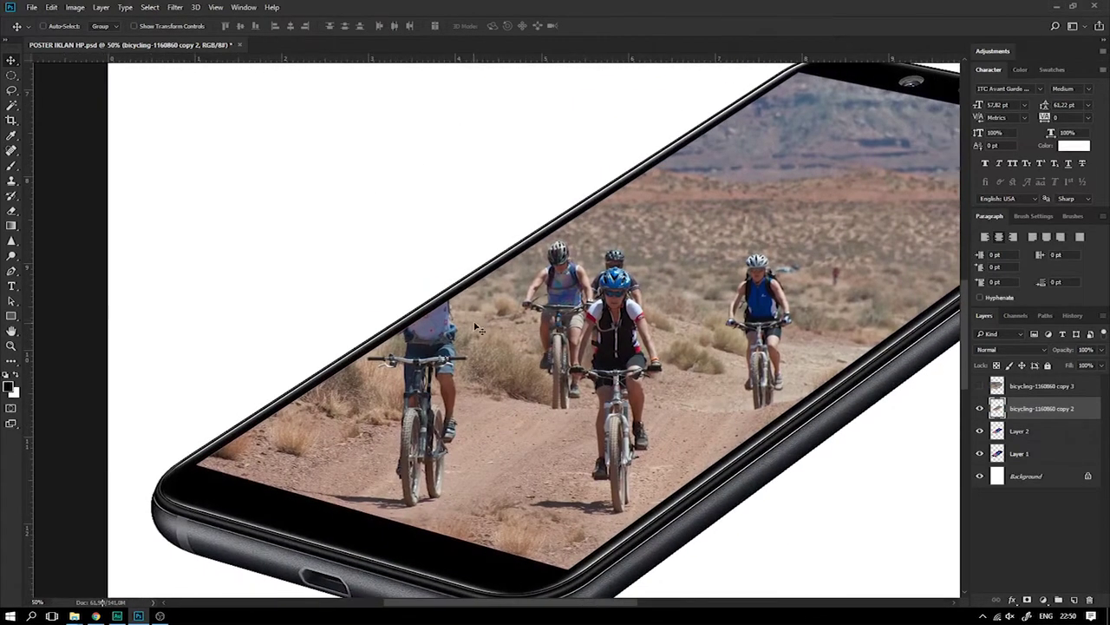
scroll(522, 314, right, 3)
key(ctrl+s)
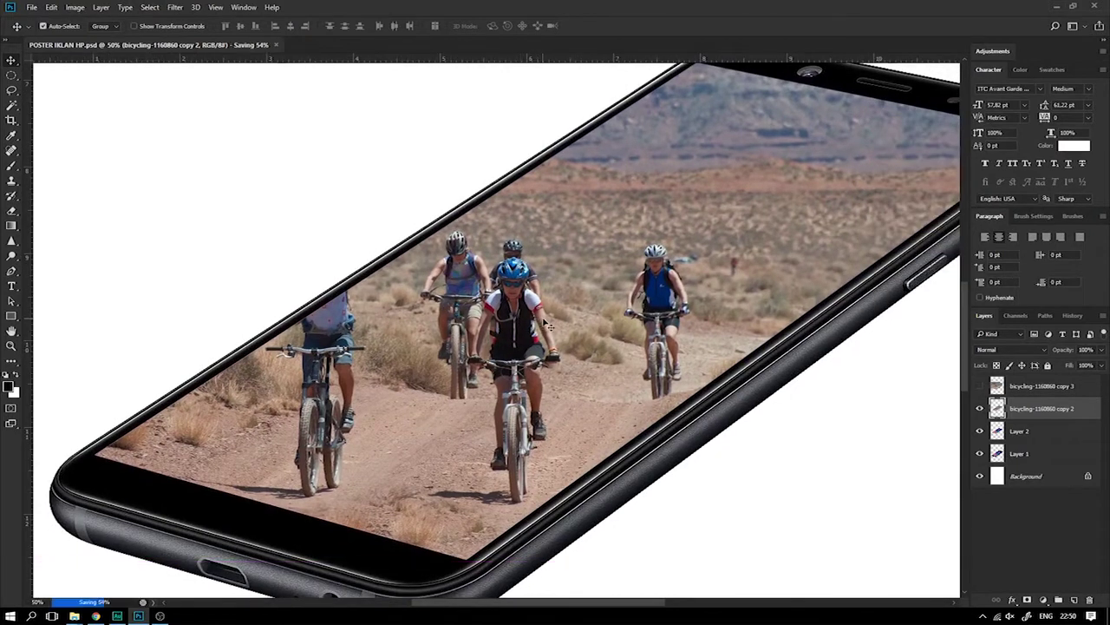
Show the copy 3 duplicate again and select it
click(981, 388)
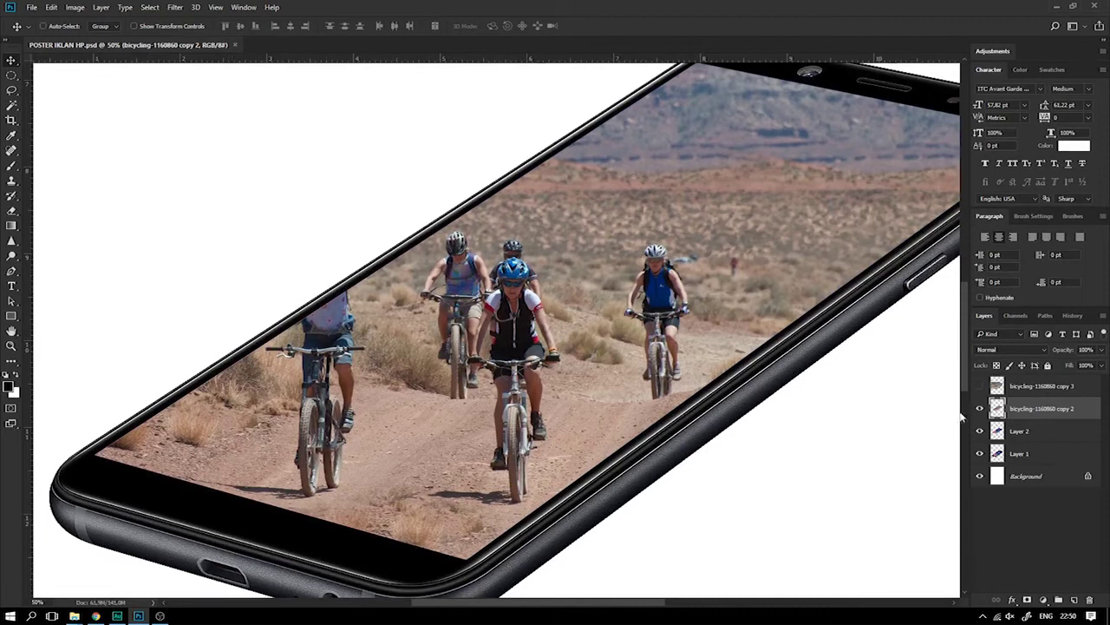
click(980, 387)
click(1061, 388)
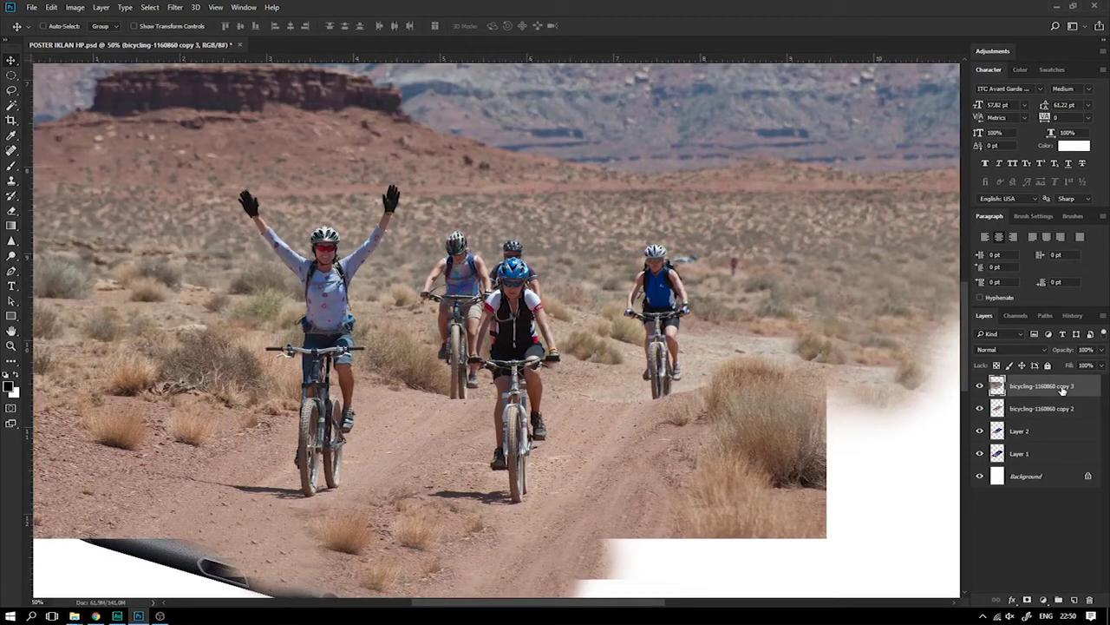
Duplicate copy 3 as a hidden copy 4 and reselect copy 3 at 100% zoom
key(ctrl+j)
click(981, 387)
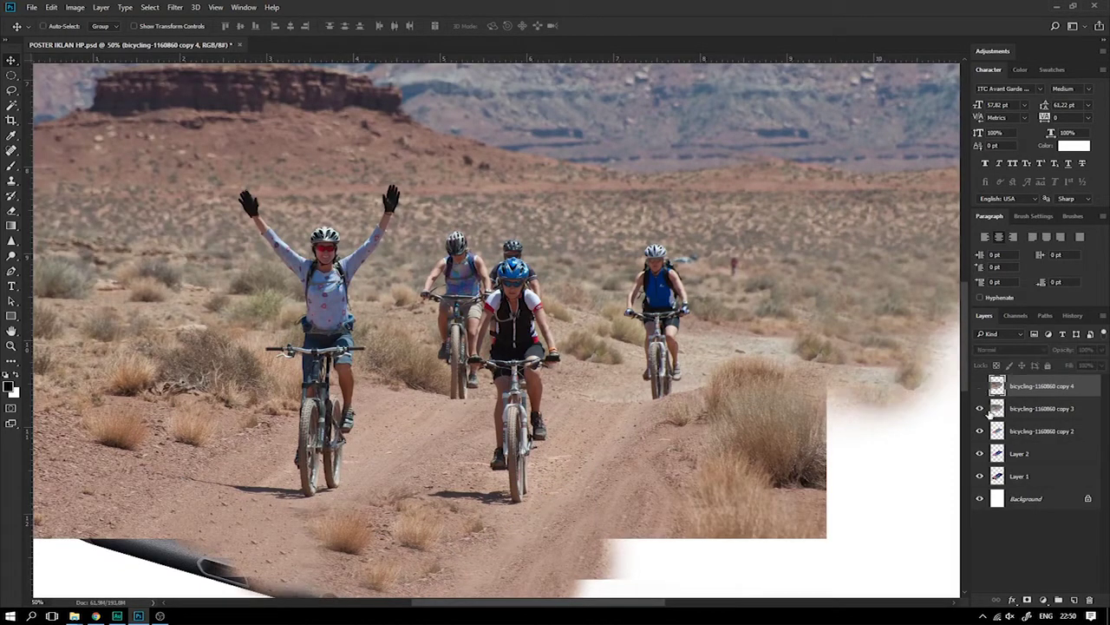
click(998, 408)
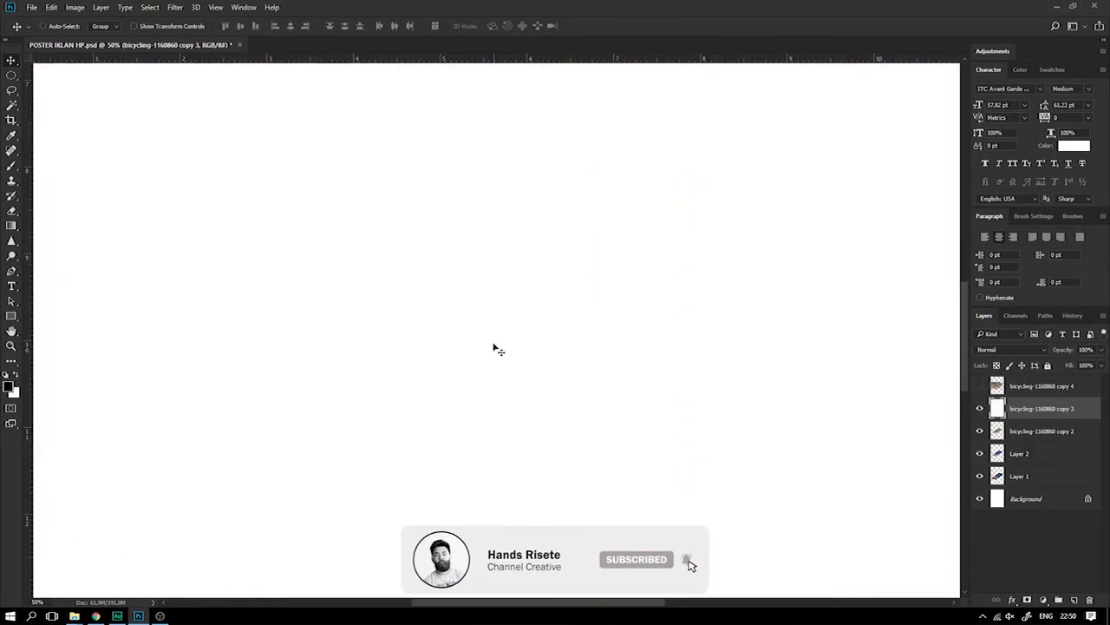
key(ctrl+1)
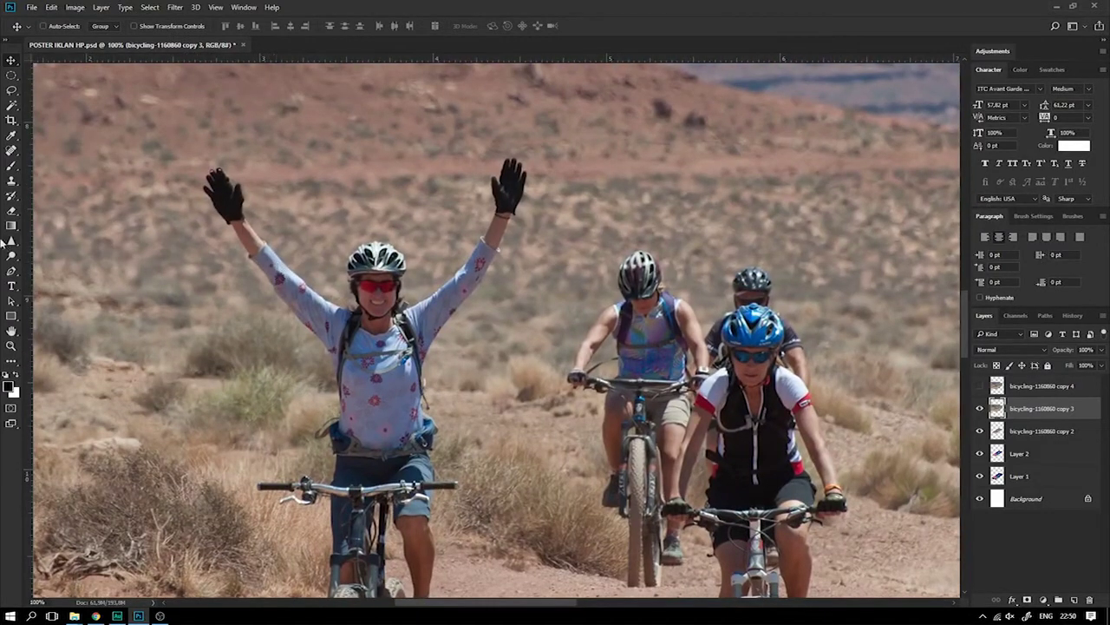
Quick-select the woman's raised gloves, sleeves, chest and helmet at 200% zoom
click(18, 106)
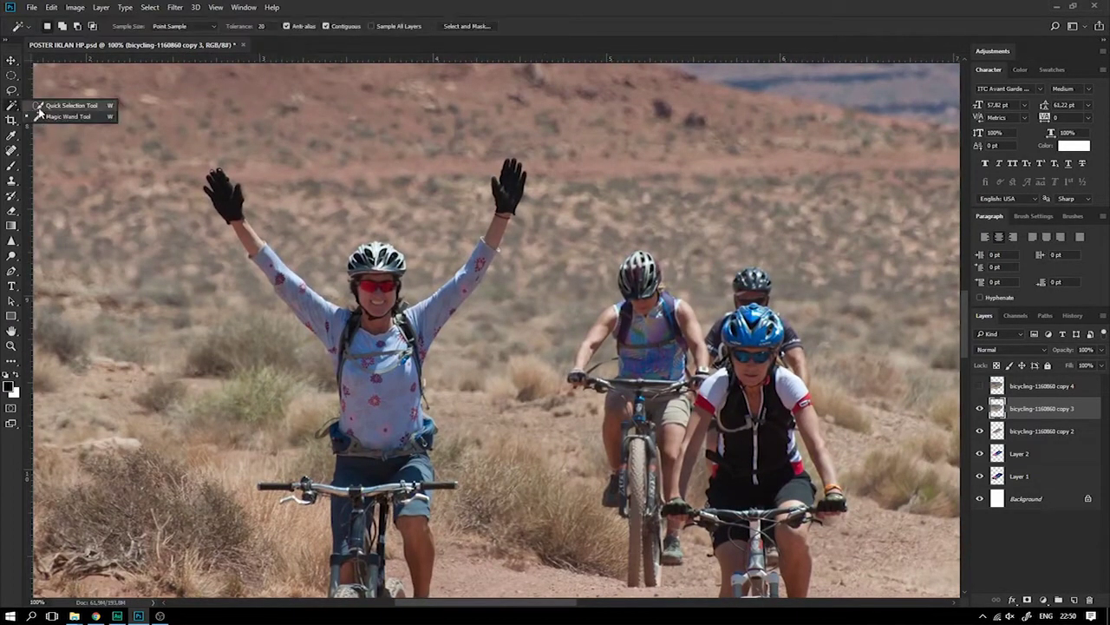
click(42, 108)
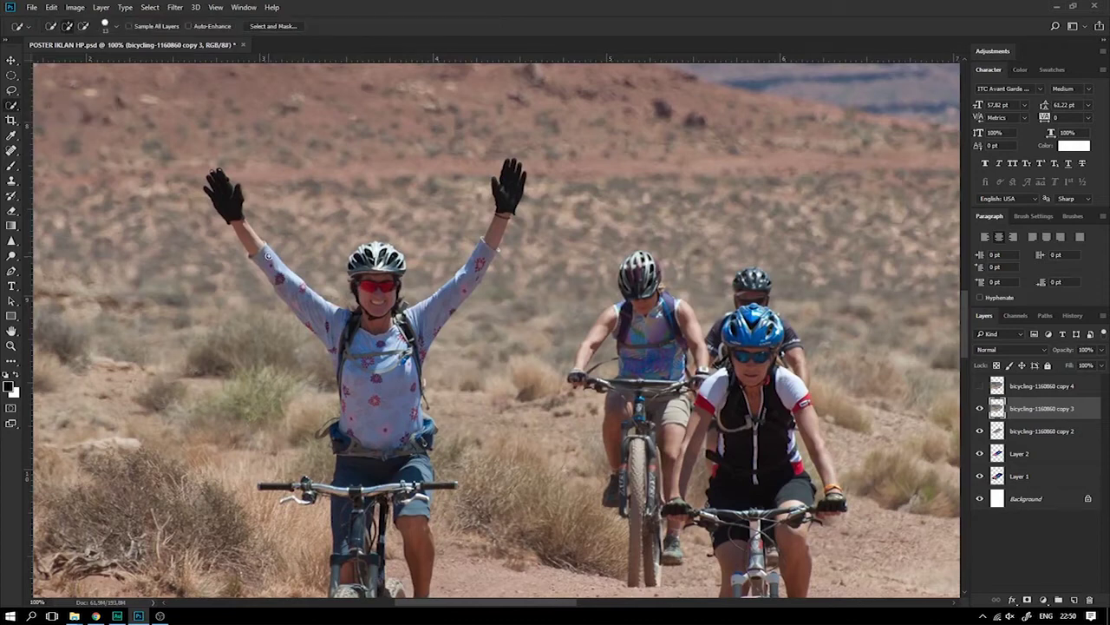
key(ctrl+plus)
drag(237, 240, 487, 322)
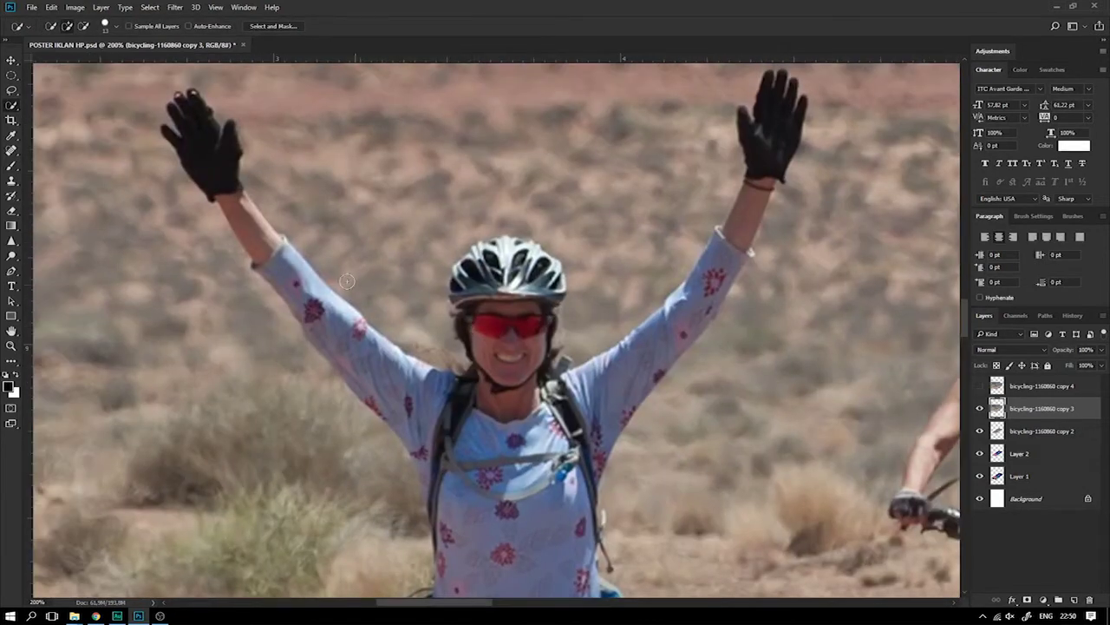
drag(208, 163, 211, 171)
drag(277, 270, 360, 348)
mouse_move(458, 423)
mouse_down()
mouse_move(508, 256)
mouse_move(501, 332)
mouse_up()
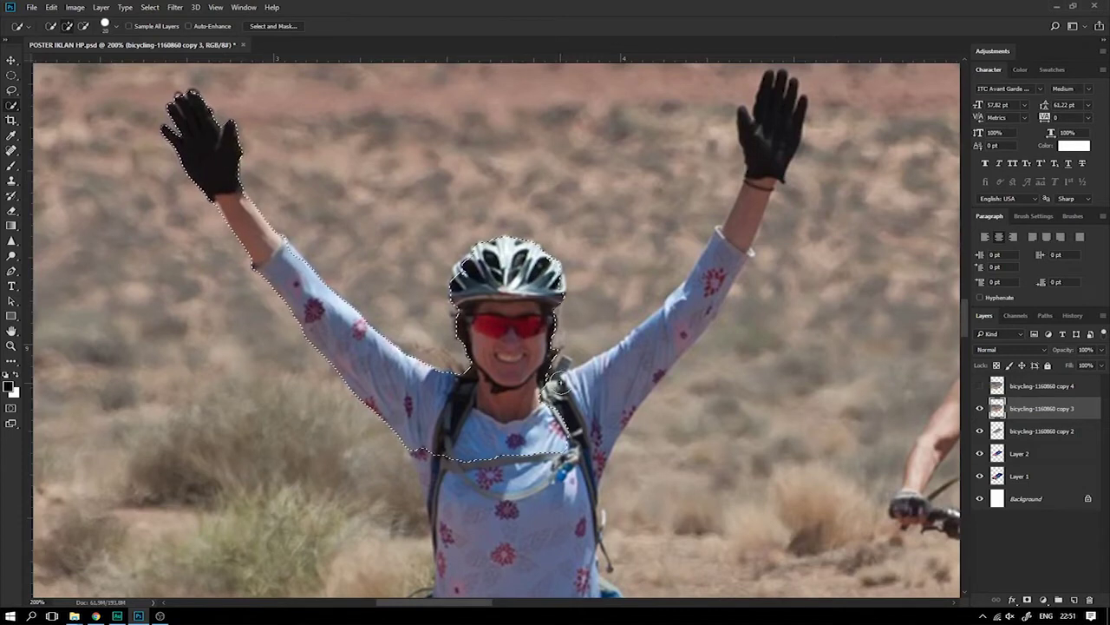
click(647, 363)
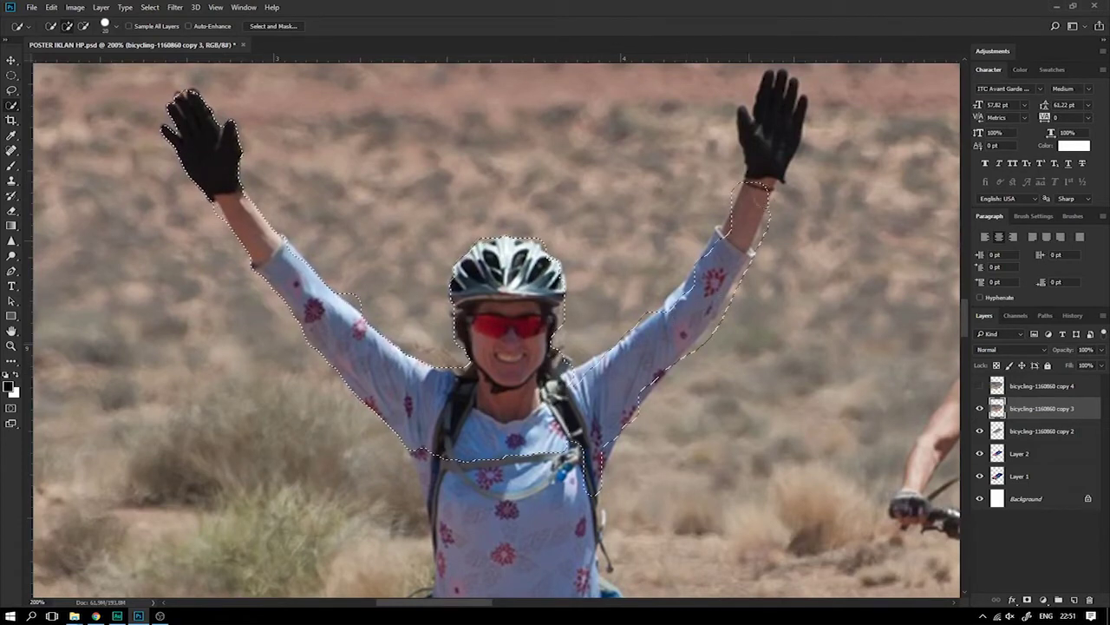
drag(775, 112, 758, 141)
Extend the selection down her torso and shorts to both handlebar ends with a smaller brush
scroll(754, 173, up, 2)
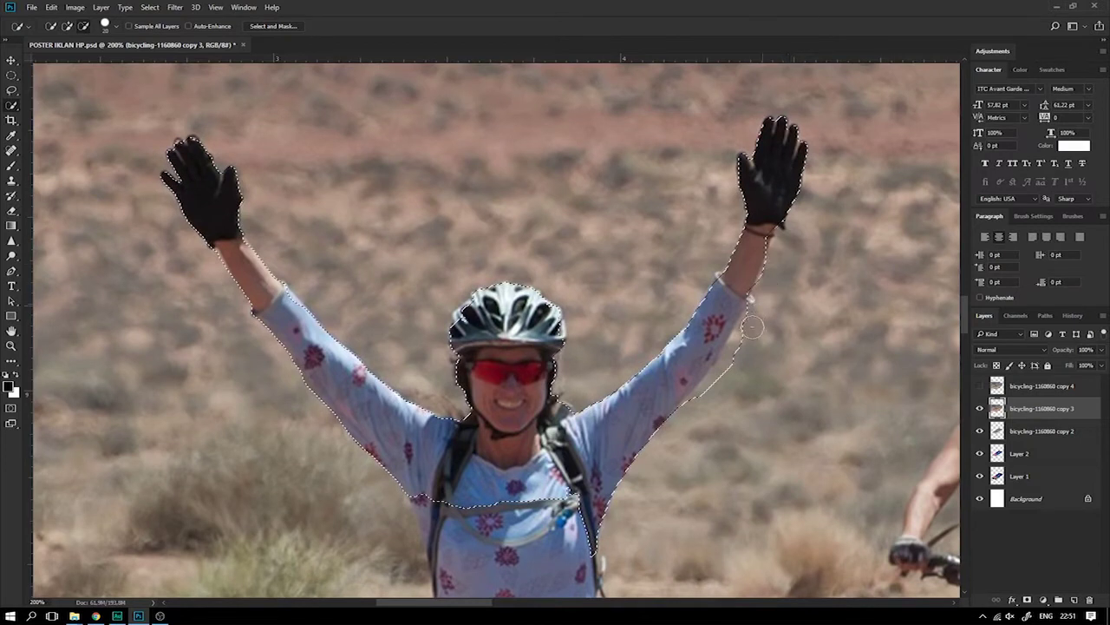
scroll(625, 330, down, 3)
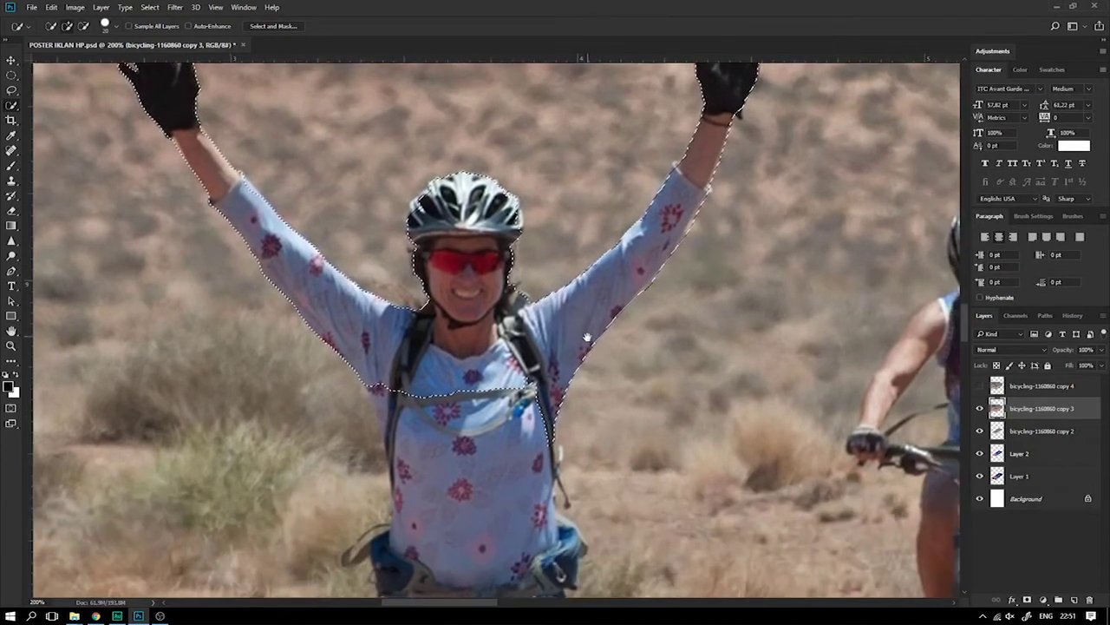
scroll(540, 260, down, 2)
drag(388, 228, 448, 402)
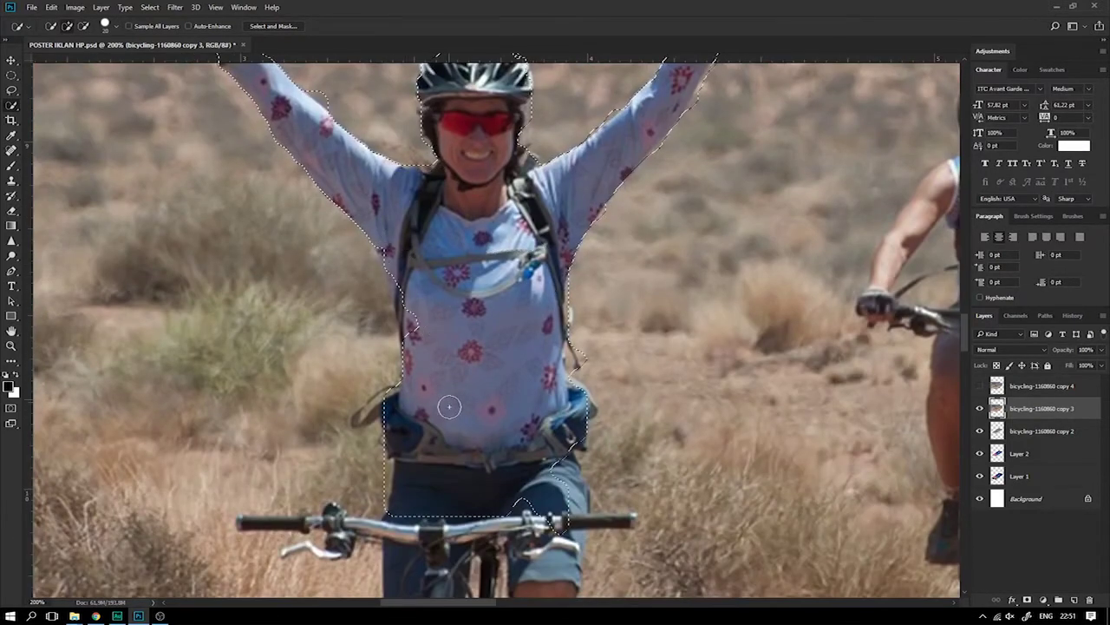
drag(396, 240, 409, 298)
scroll(451, 386, down, 3)
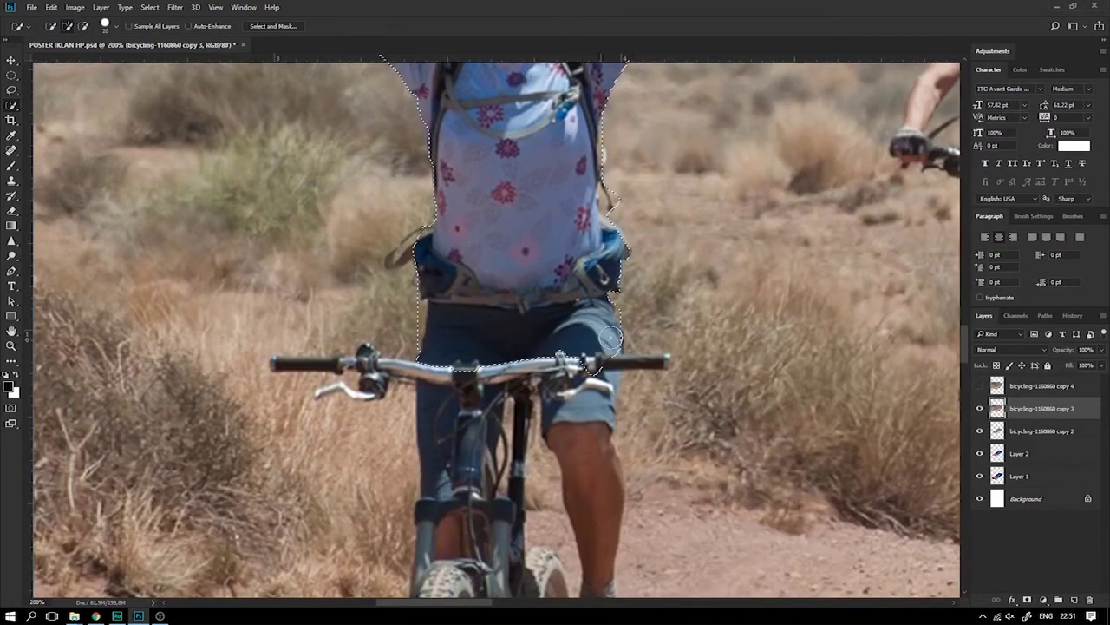
drag(606, 357, 640, 364)
key(bracketleft)
key(bracketleft)
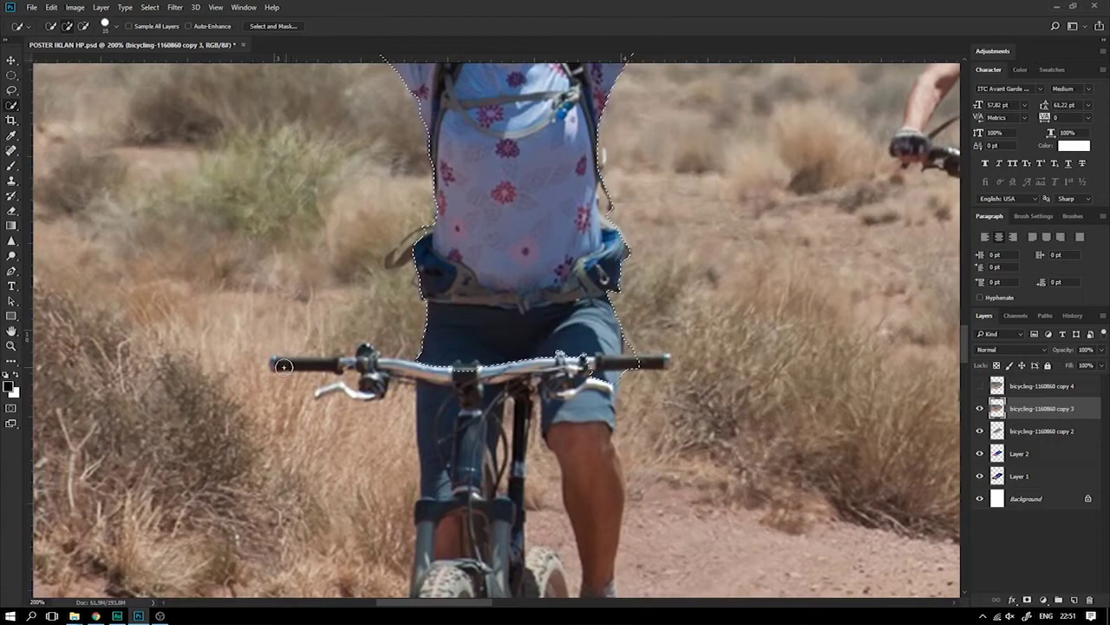
drag(274, 363, 303, 362)
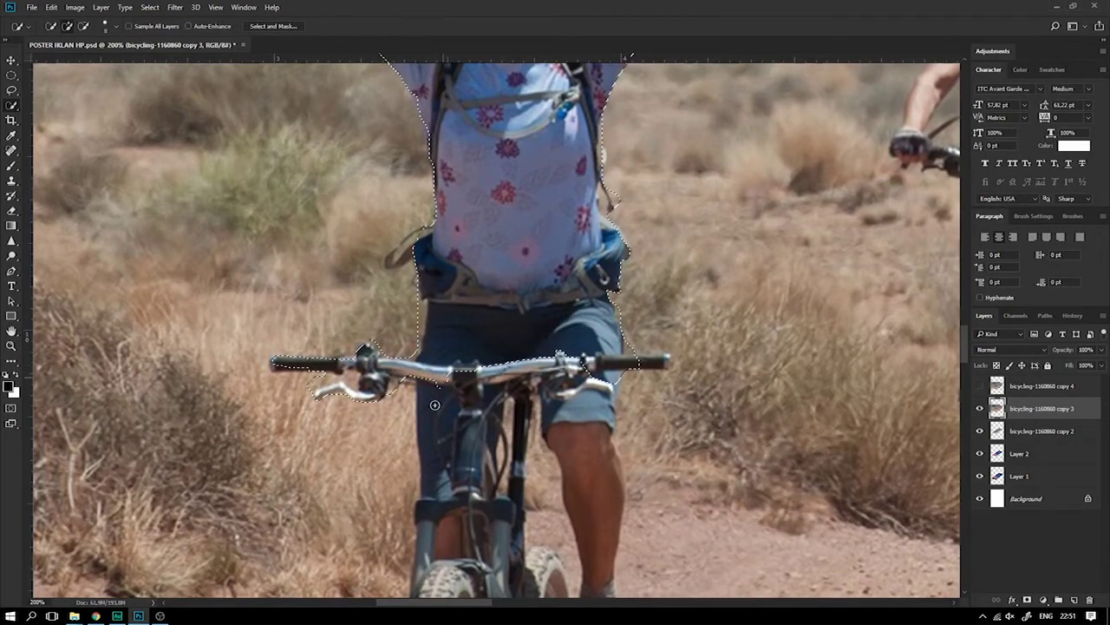
Add the bike frame, fork, front tyre and right leg, removing background between them
mouse_move(434, 460)
mouse_down()
mouse_move(540, 395)
mouse_move(593, 432)
mouse_up()
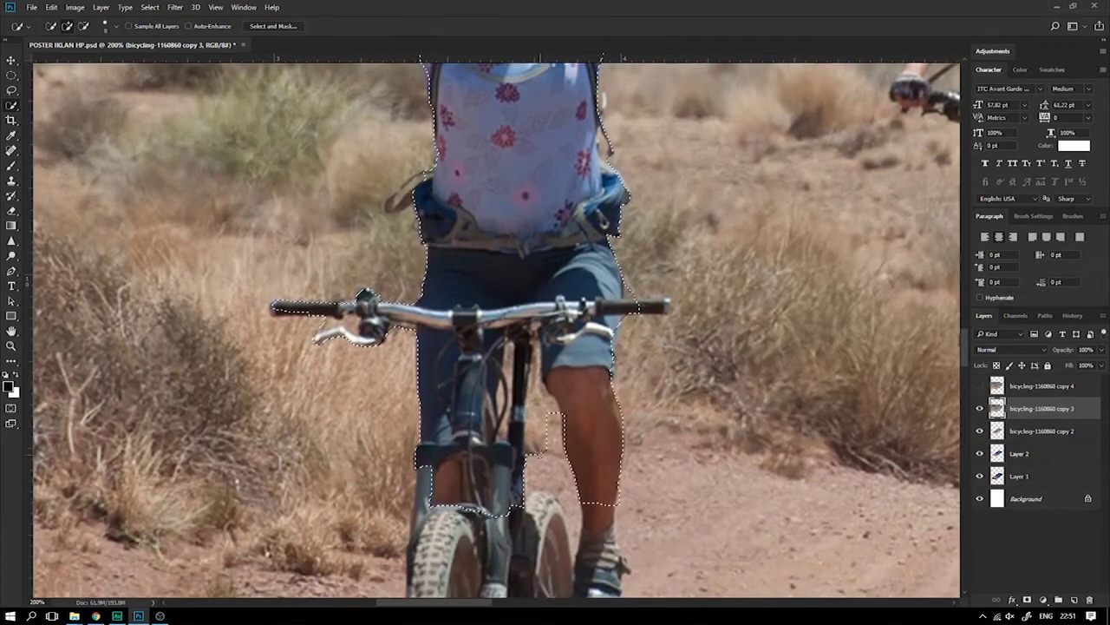
scroll(555, 460, down, 2)
drag(540, 452, 531, 365)
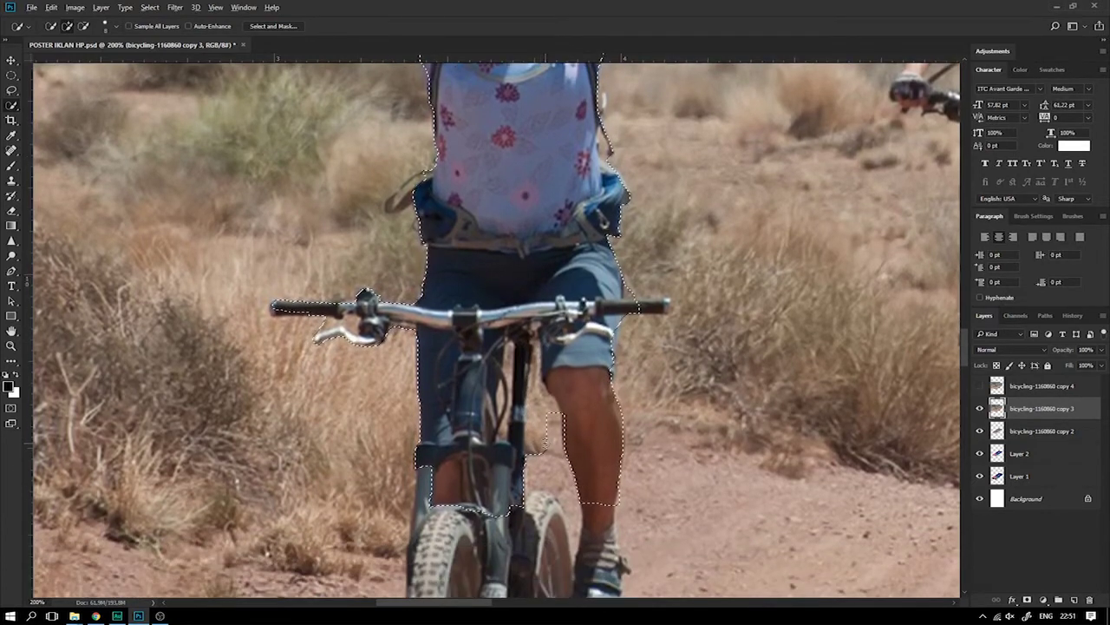
drag(524, 336, 501, 421)
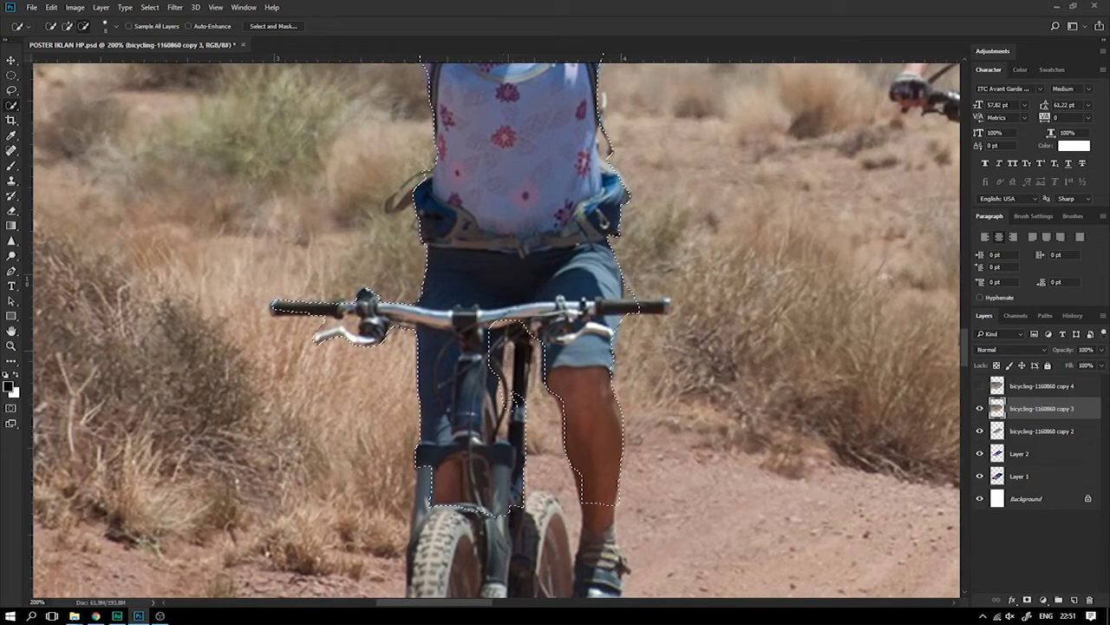
drag(536, 468, 417, 544)
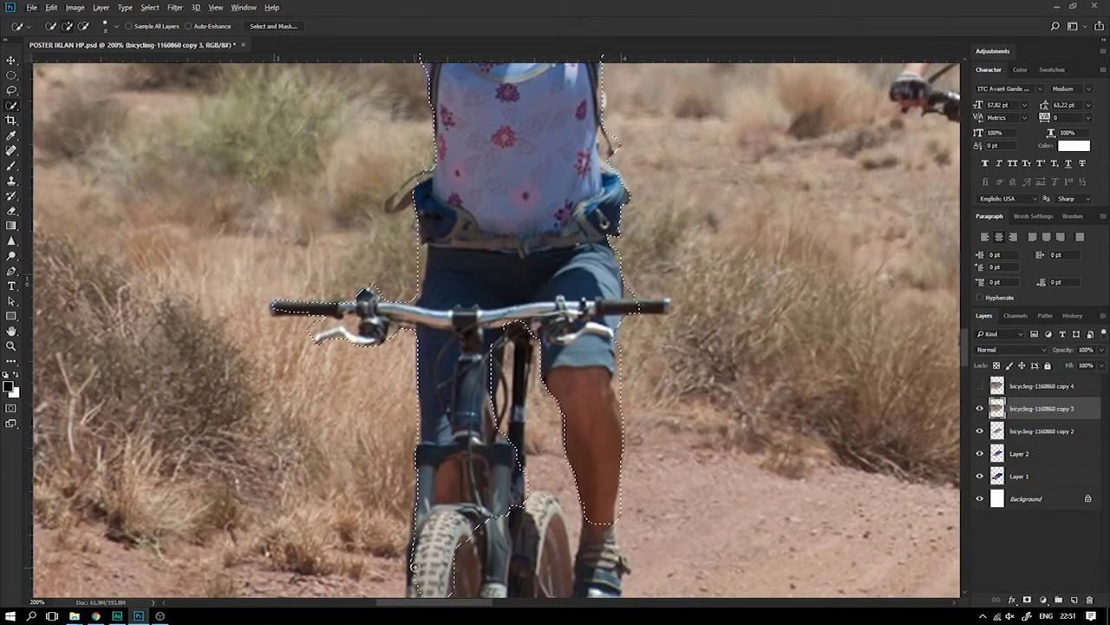
drag(435, 435, 415, 547)
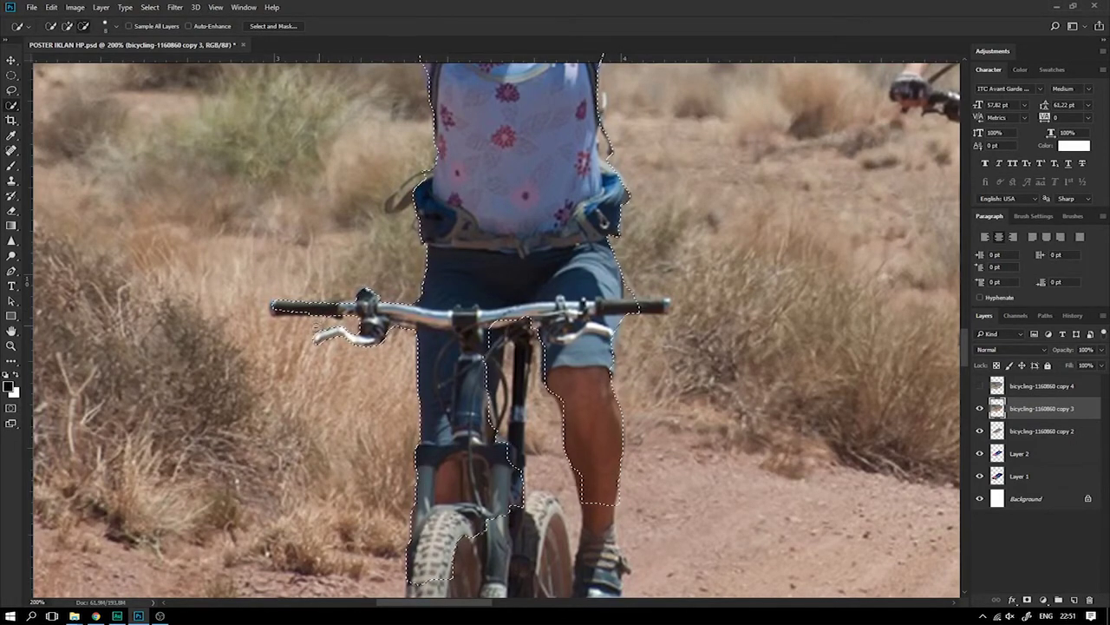
drag(274, 307, 283, 310)
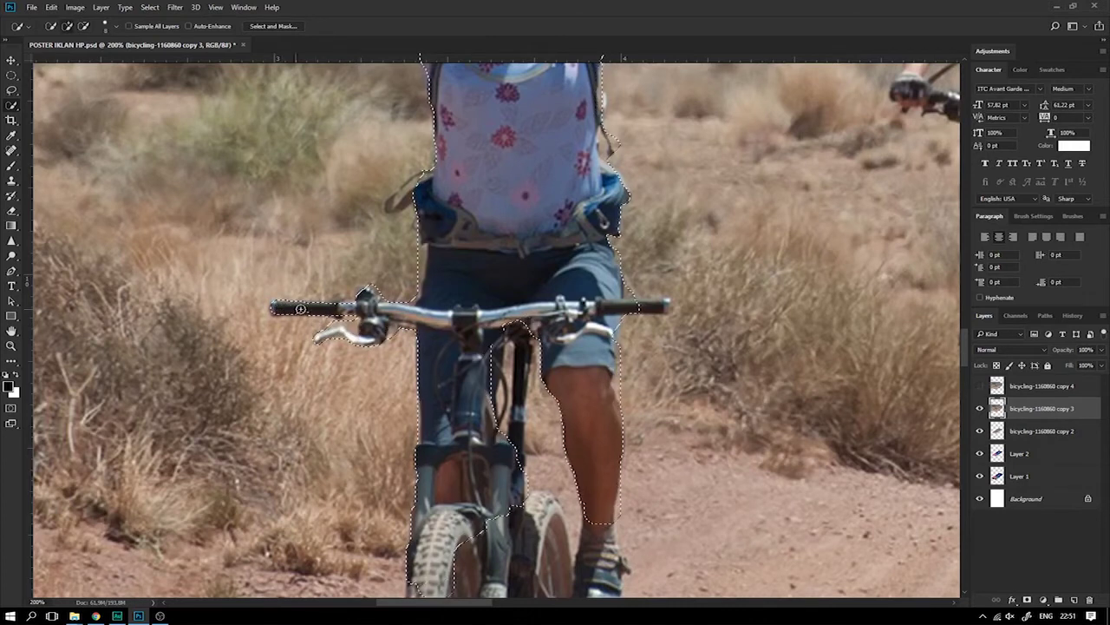
Refine the selection at the lower leg, hip strap and shorts edge by the handlebar
click(414, 196)
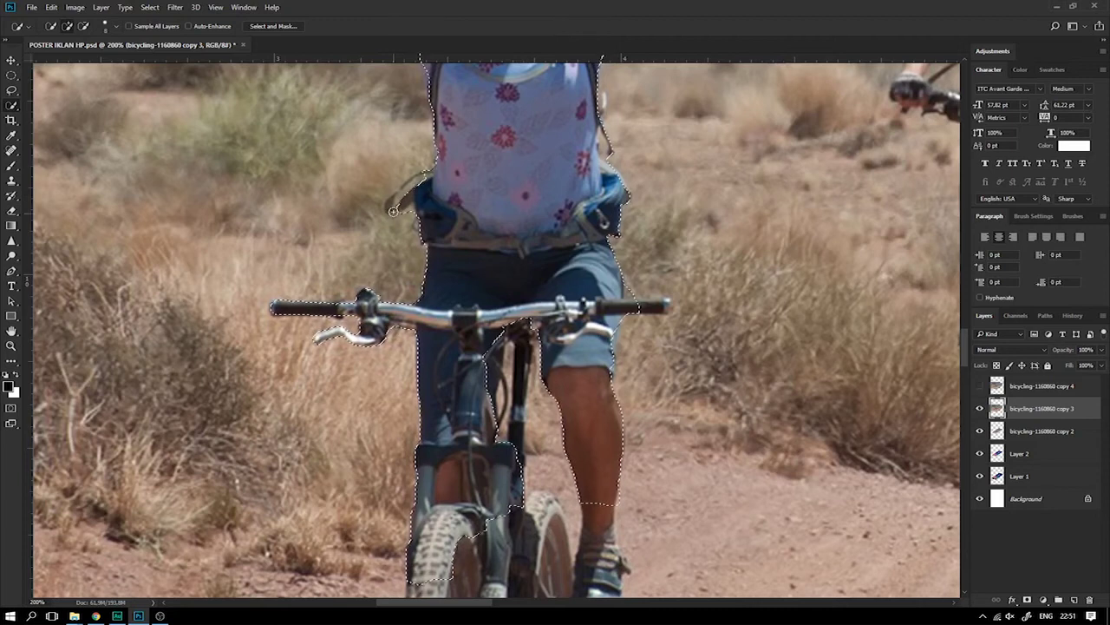
click(403, 209)
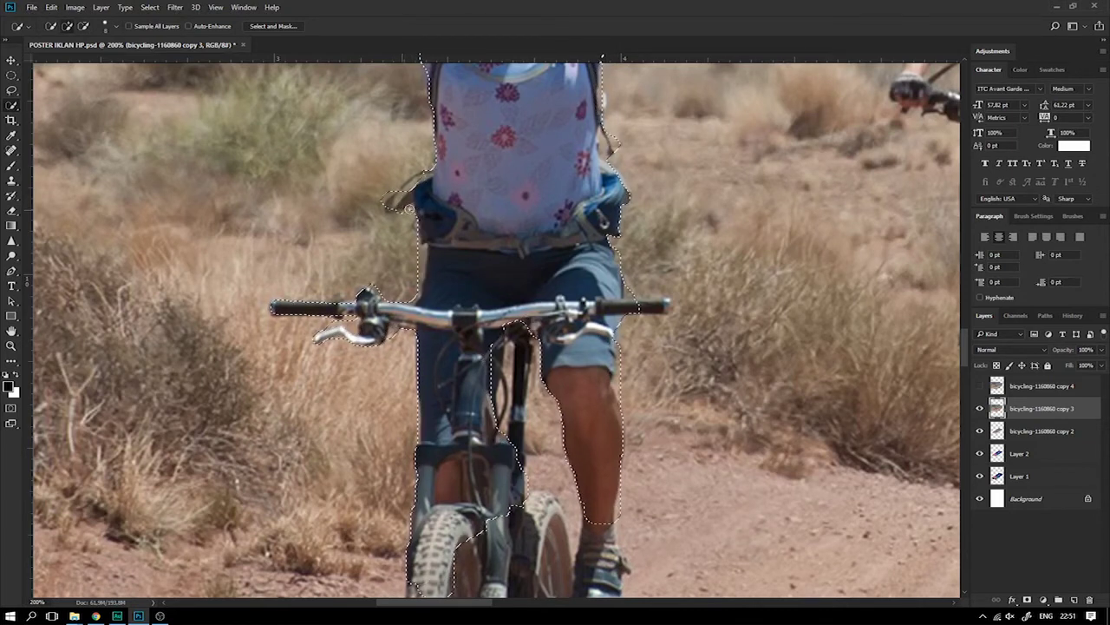
drag(402, 209, 344, 287)
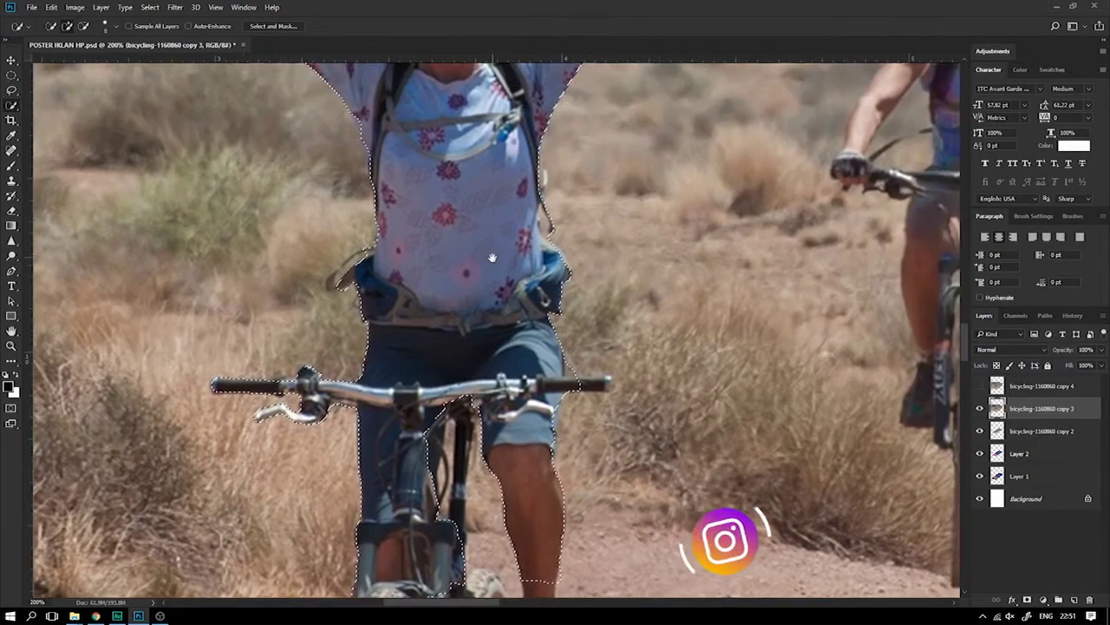
click(570, 365)
click(606, 363)
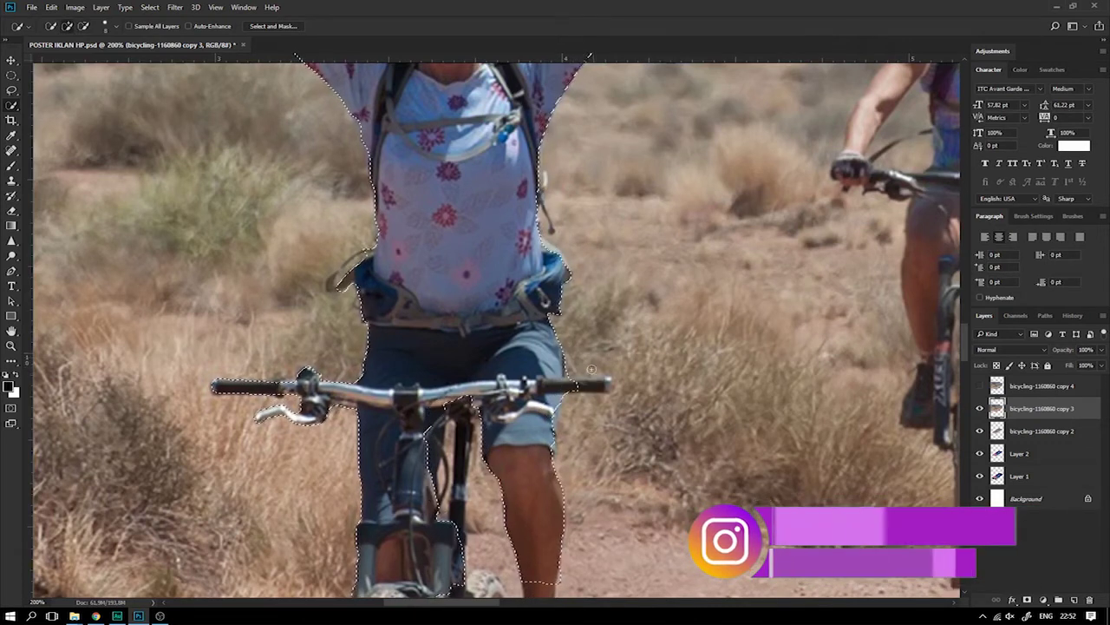
mouse_move(512, 331)
mouse_down()
mouse_move(636, 367)
mouse_move(655, 576)
mouse_up()
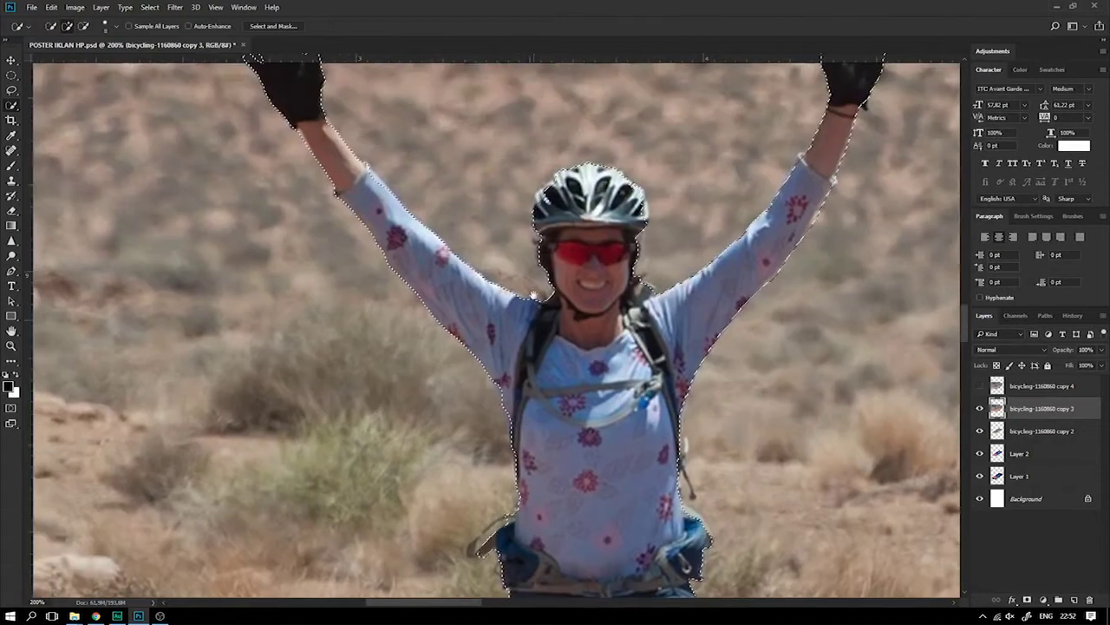
At 300% zoom, clean up the selection around the sleeve, red glasses, face and hair
drag(452, 221, 474, 337)
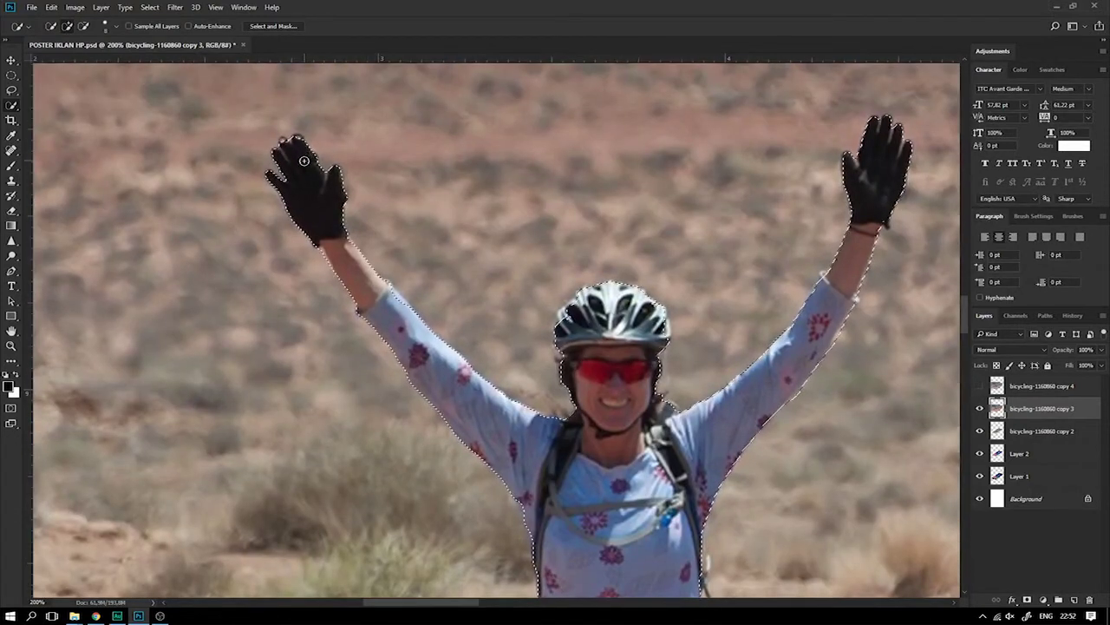
key(ctrl+plus)
mouse_move(175, 74)
mouse_down()
mouse_move(296, 248)
mouse_move(318, 245)
mouse_up()
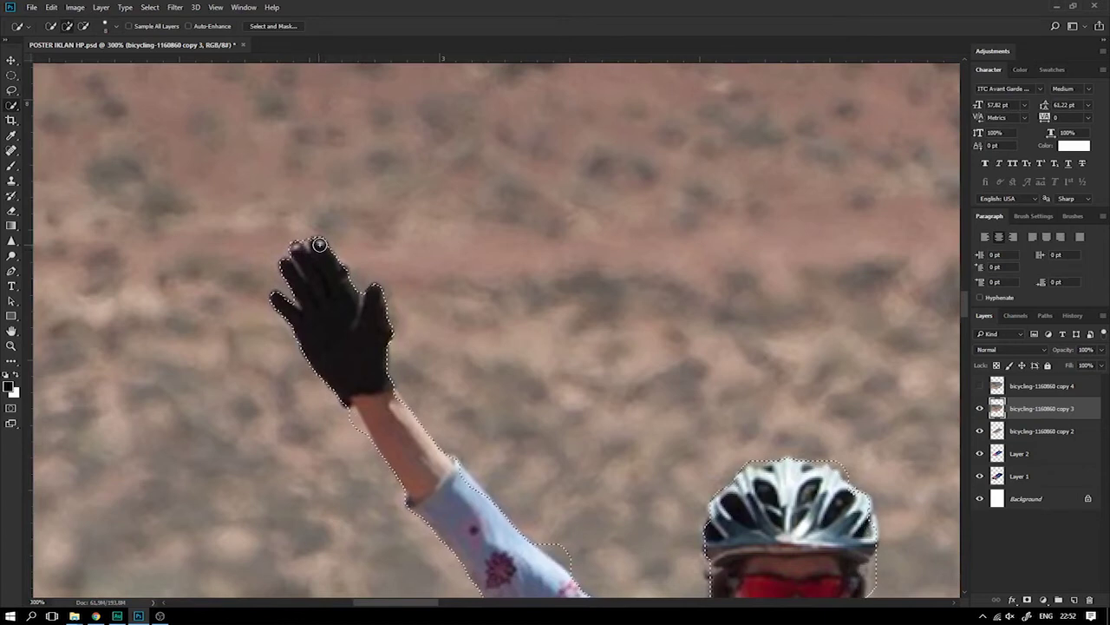
drag(452, 339, 372, 203)
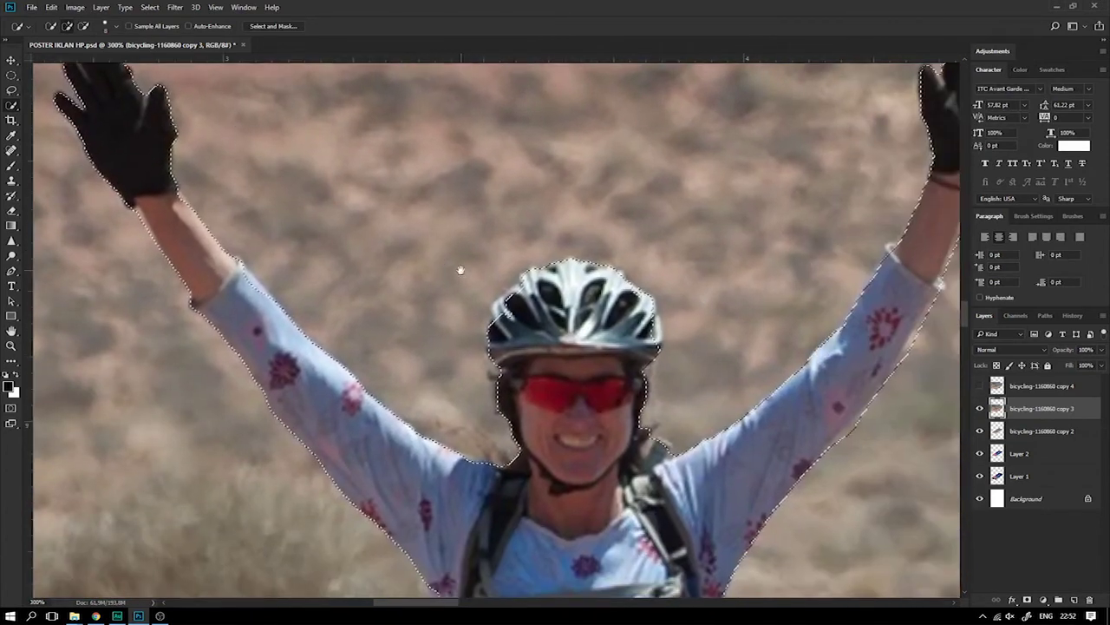
drag(511, 298, 533, 354)
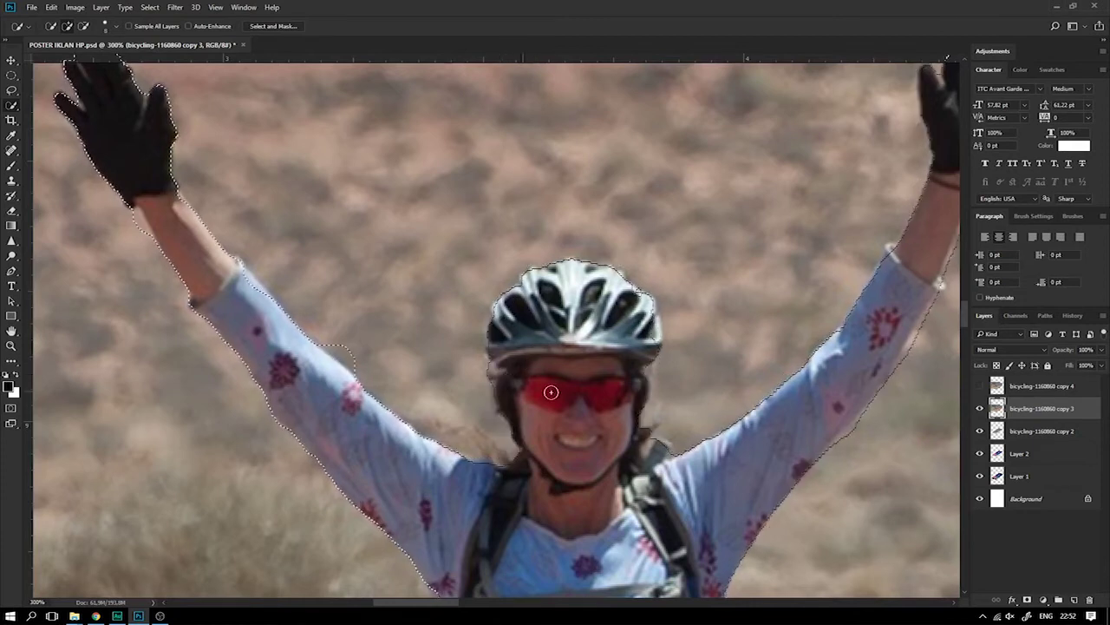
click(677, 353)
drag(598, 359, 614, 281)
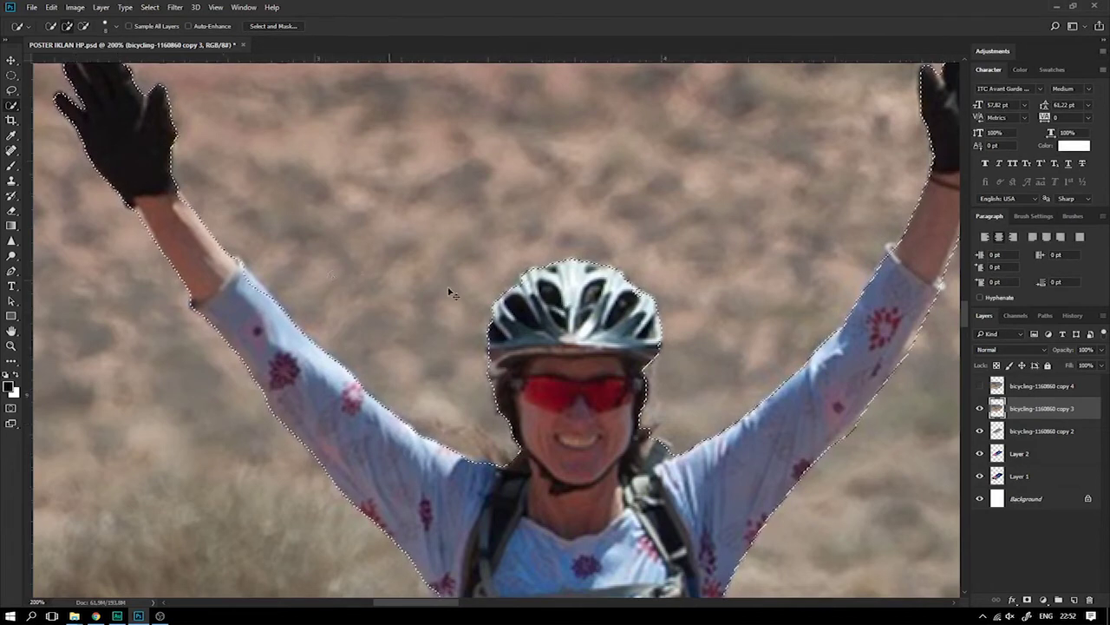
Check the raised gloved hand up close, then zoom out to the whole photo
key(ctrl+minus)
key(ctrl+minus)
key(ctrl+minus)
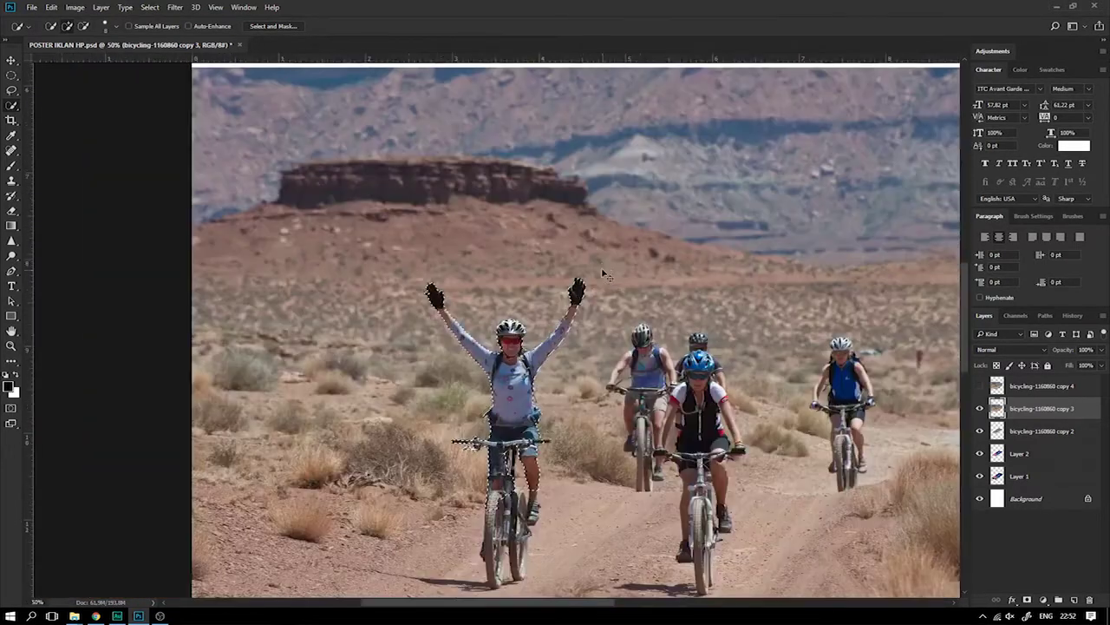
key(ctrl+plus)
key(ctrl+plus)
key(ctrl+plus)
drag(728, 269, 266, 373)
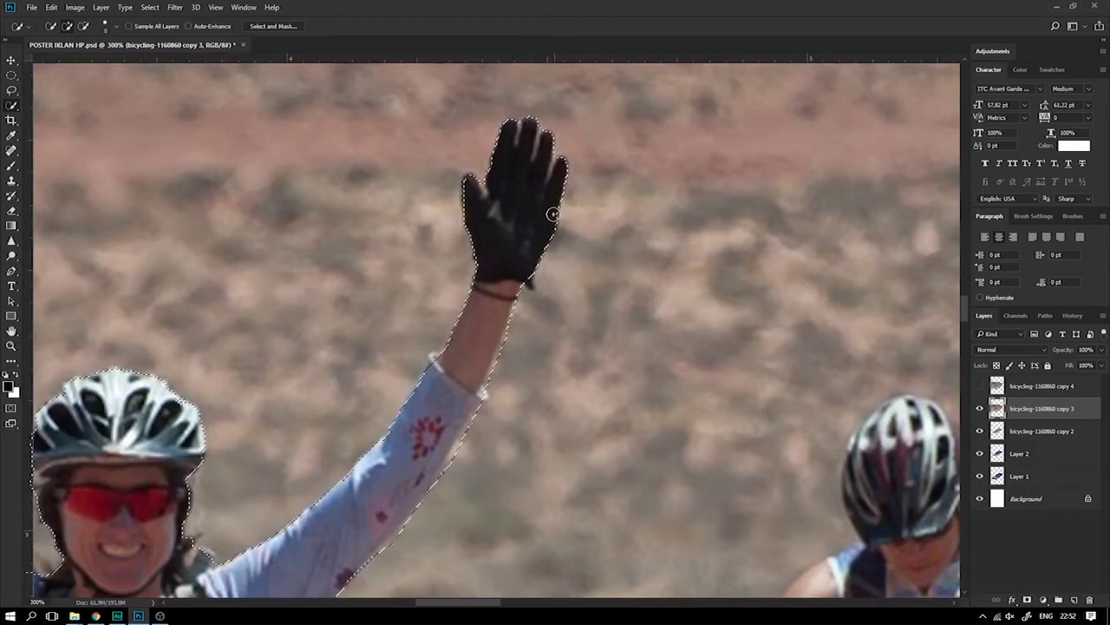
key(ctrl+minus)
key(ctrl+minus)
key(ctrl+minus)
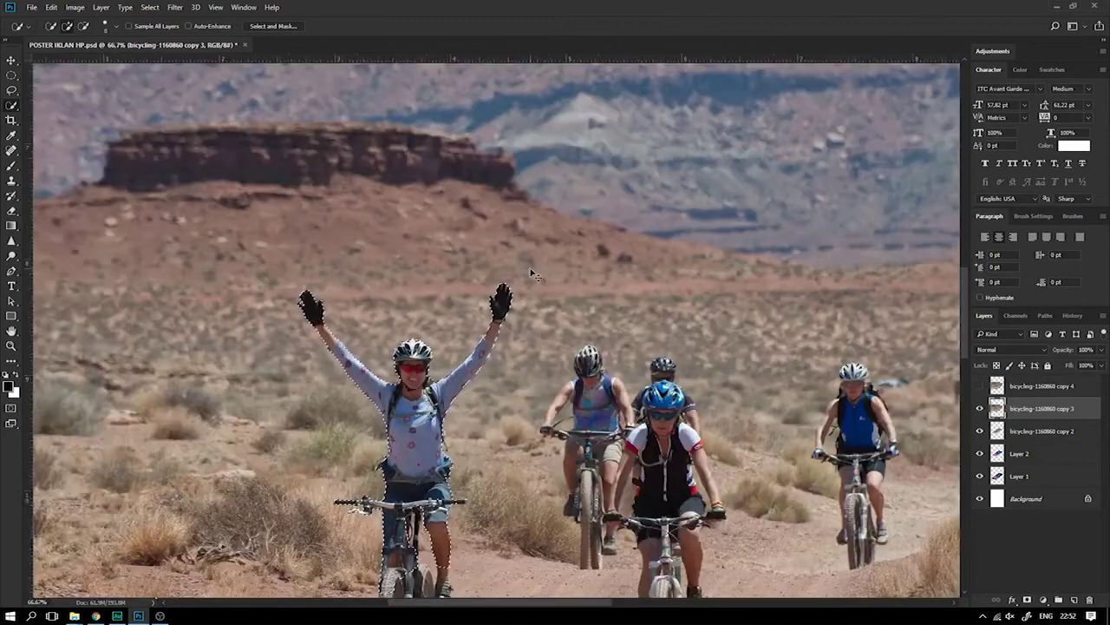
key(ctrl+minus)
key(ctrl+minus)
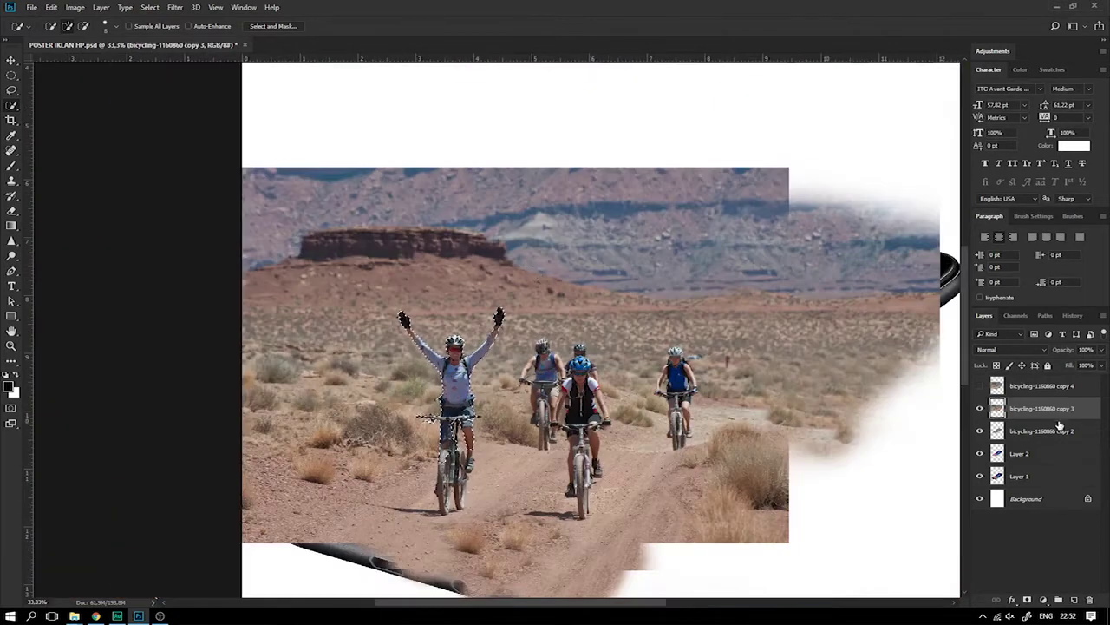
Turn the cyclist selection into a layer mask on copy 3 and zoom in on the rider
click(1027, 601)
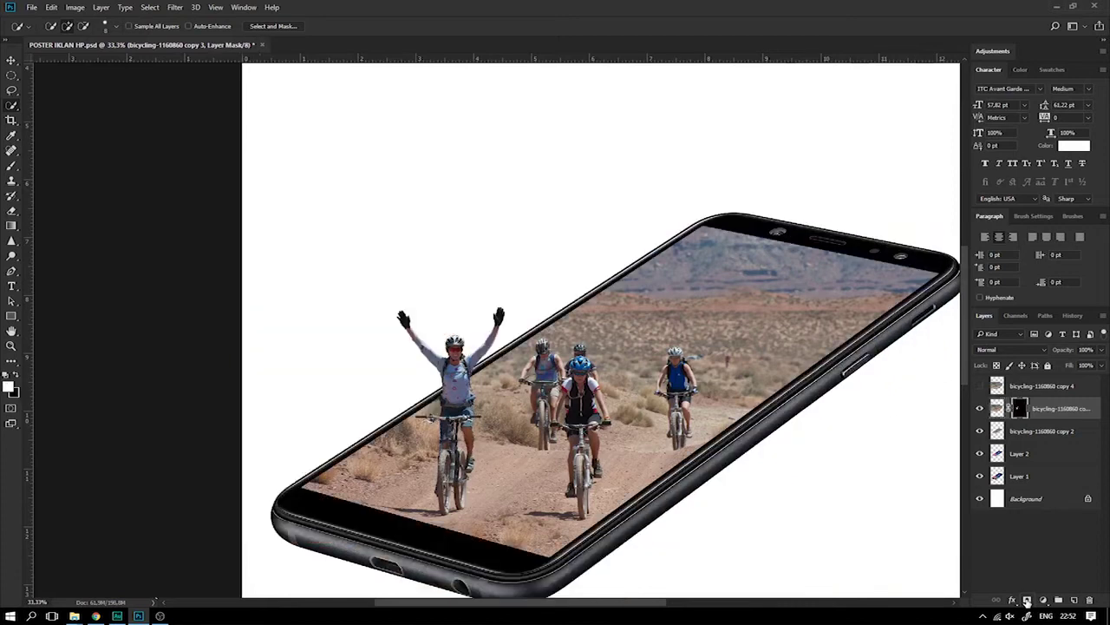
scroll(475, 365, up, 2)
scroll(476, 364, up, 2)
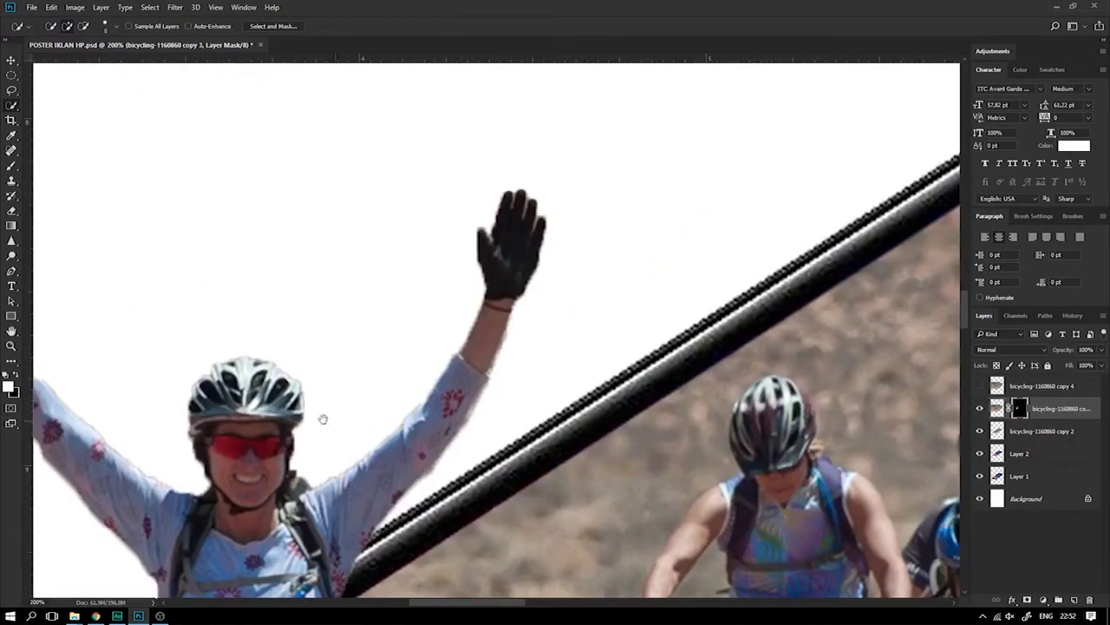
drag(323, 419, 622, 351)
scroll(607, 343, up, 1)
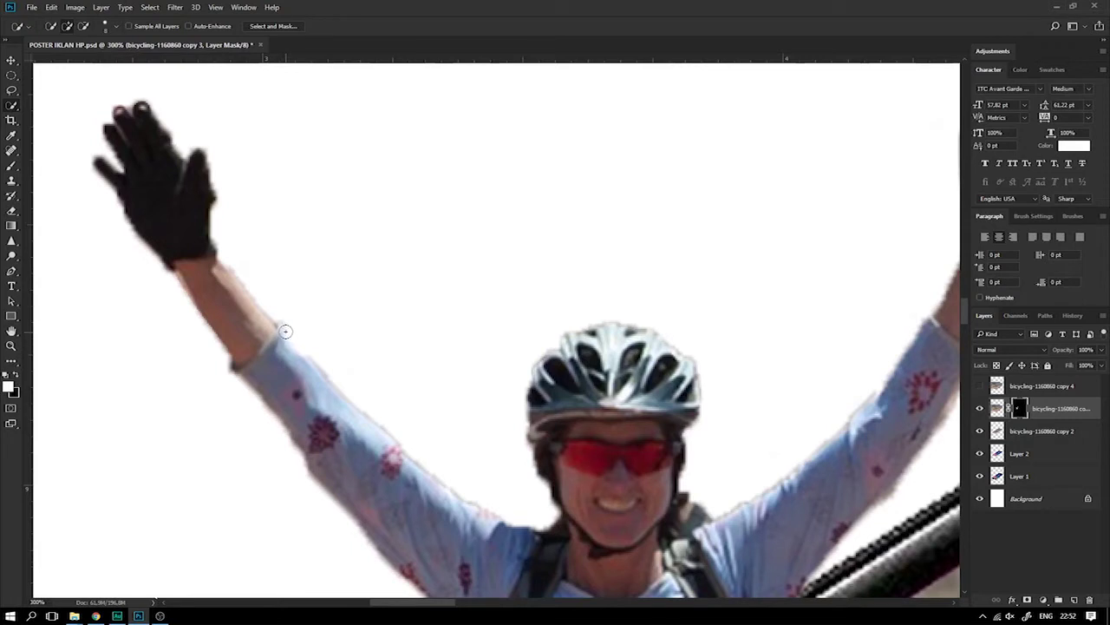
Set a small black brush on the mask and check the raised arm and torso for fringe
click(11, 164)
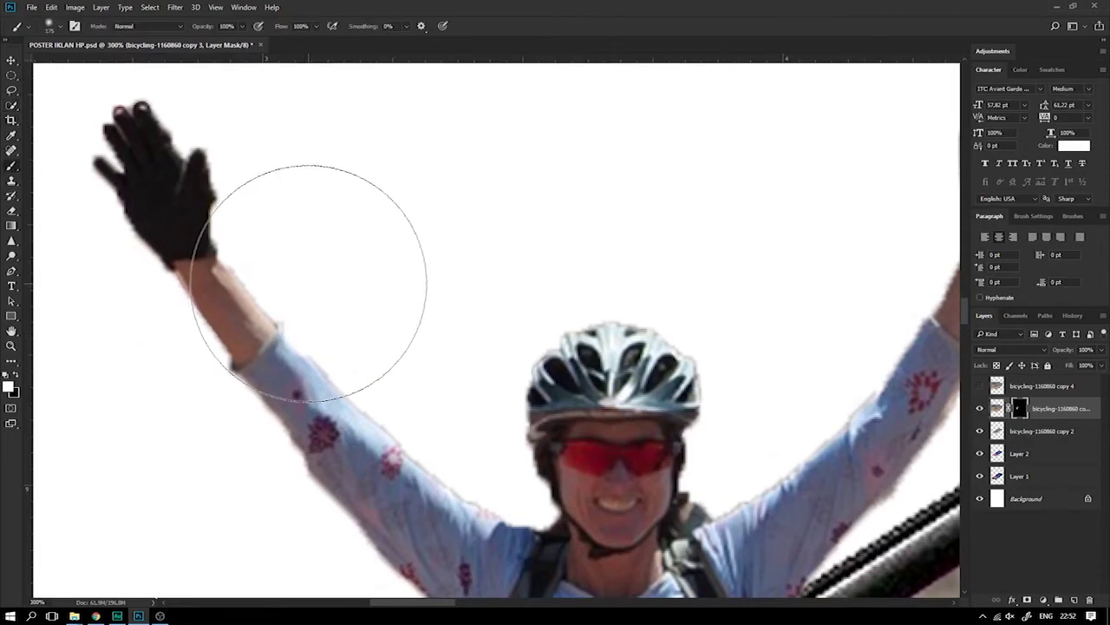
key(bracketleft)
key(bracketleft)
key(bracketleft)
key(bracketleft)
key(bracketleft)
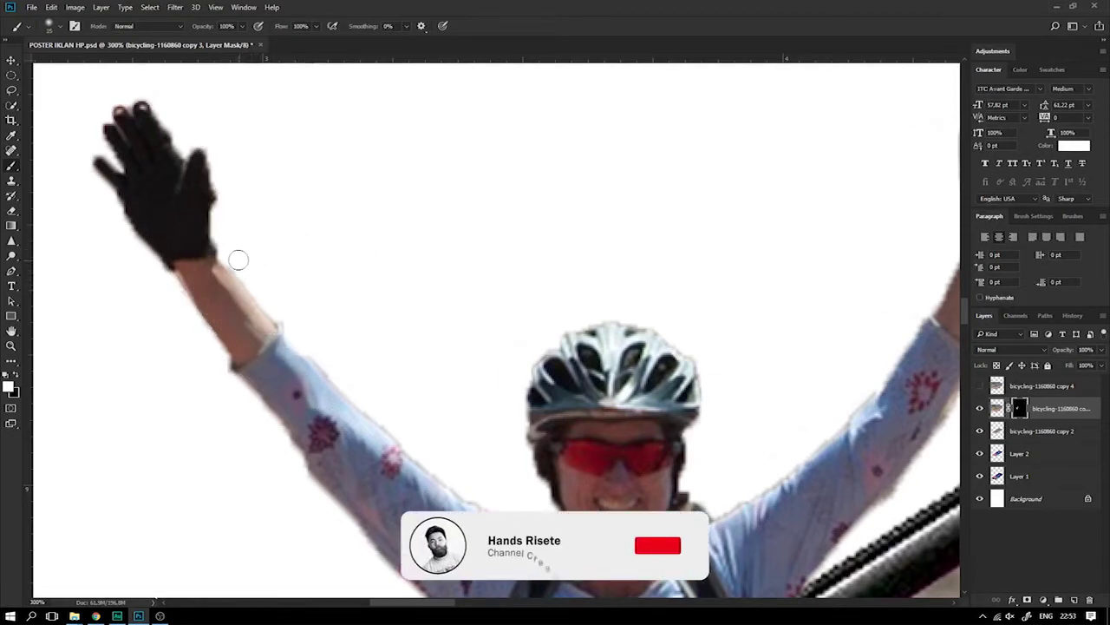
click(15, 377)
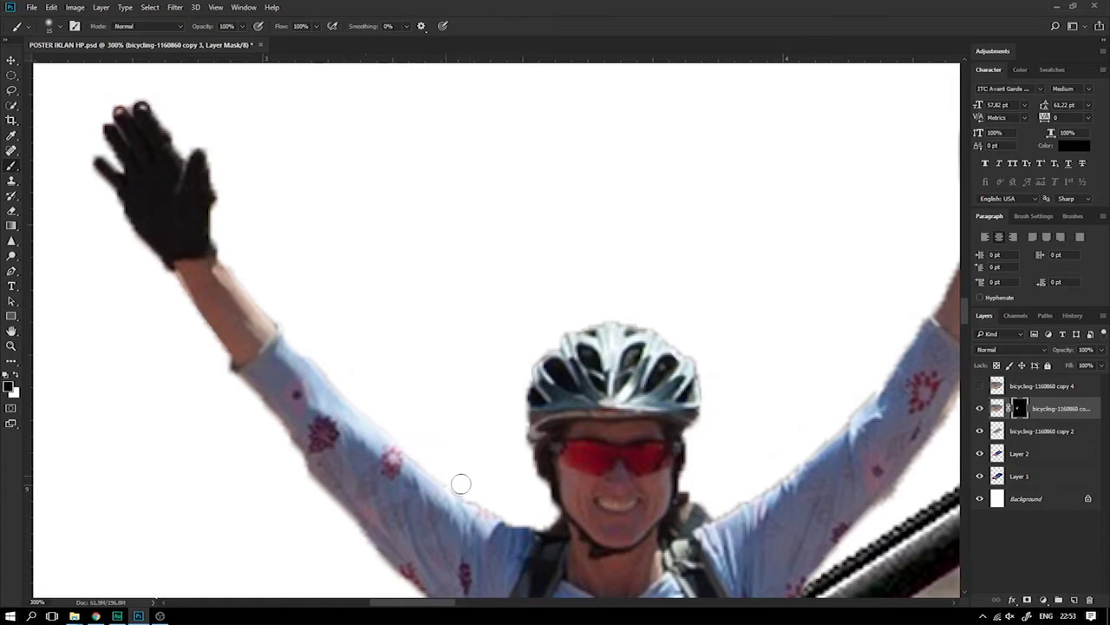
drag(176, 352, 209, 239)
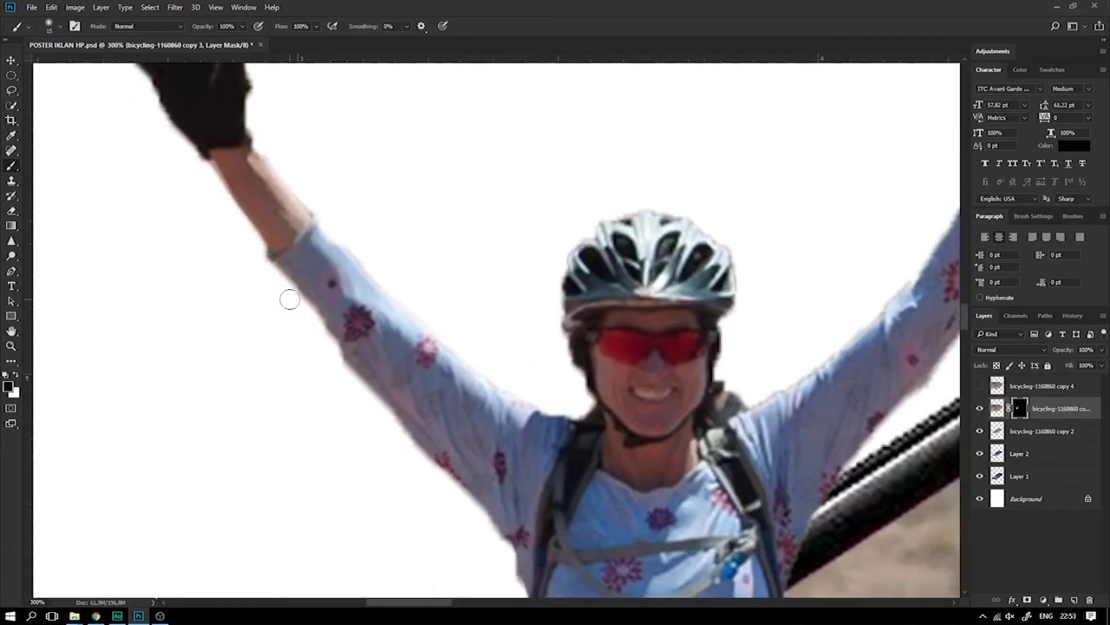
drag(438, 494, 366, 329)
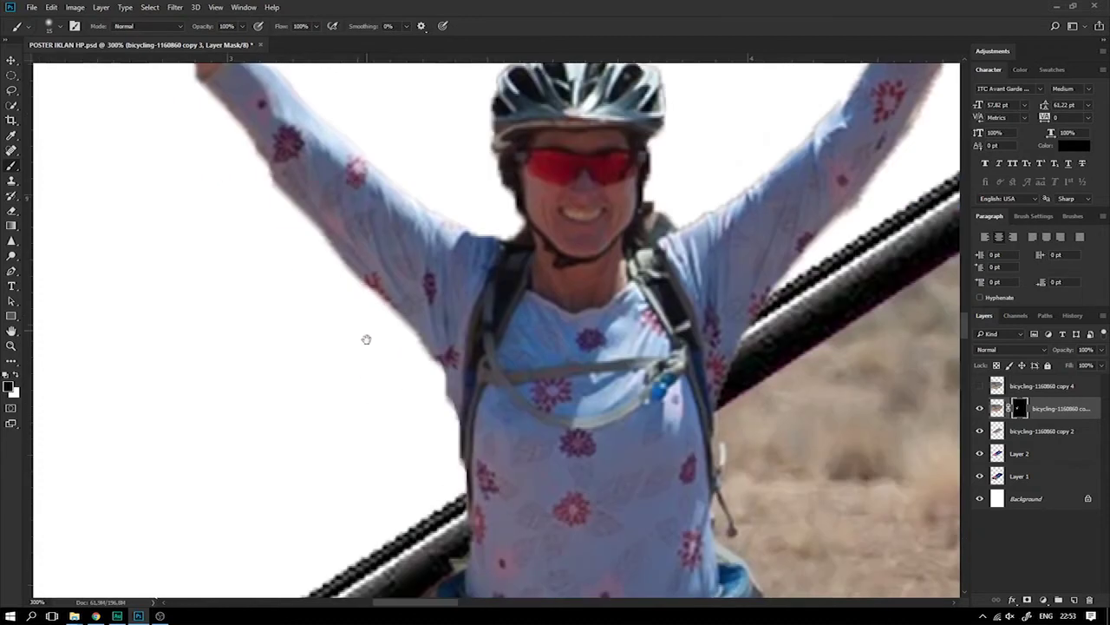
mouse_move(451, 478)
mouse_down()
mouse_move(440, 292)
mouse_move(564, 323)
mouse_up()
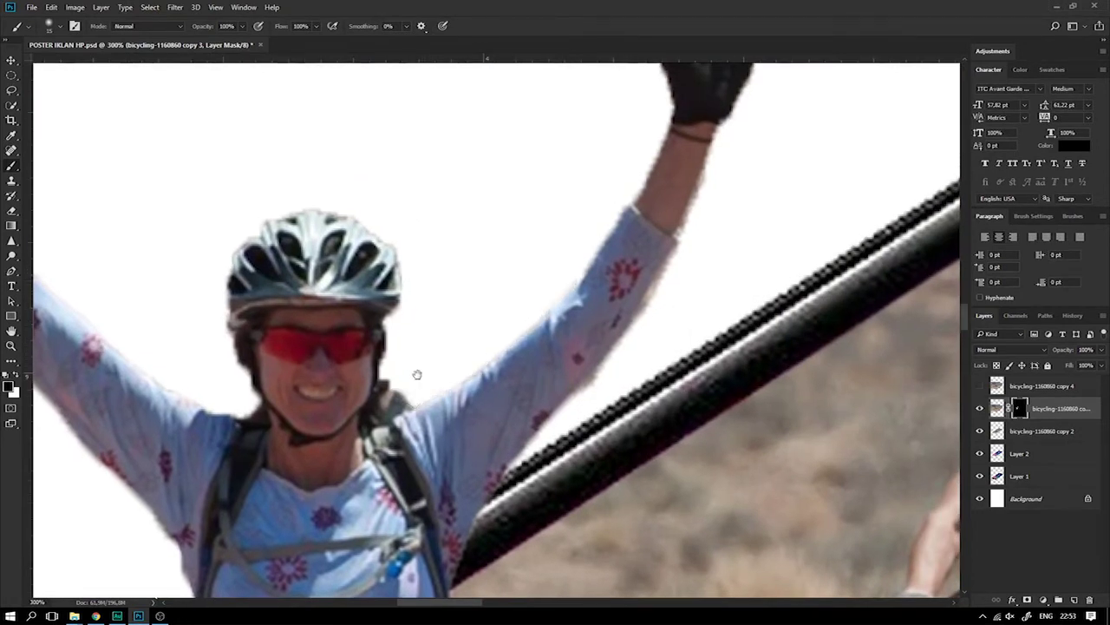
drag(436, 385, 458, 353)
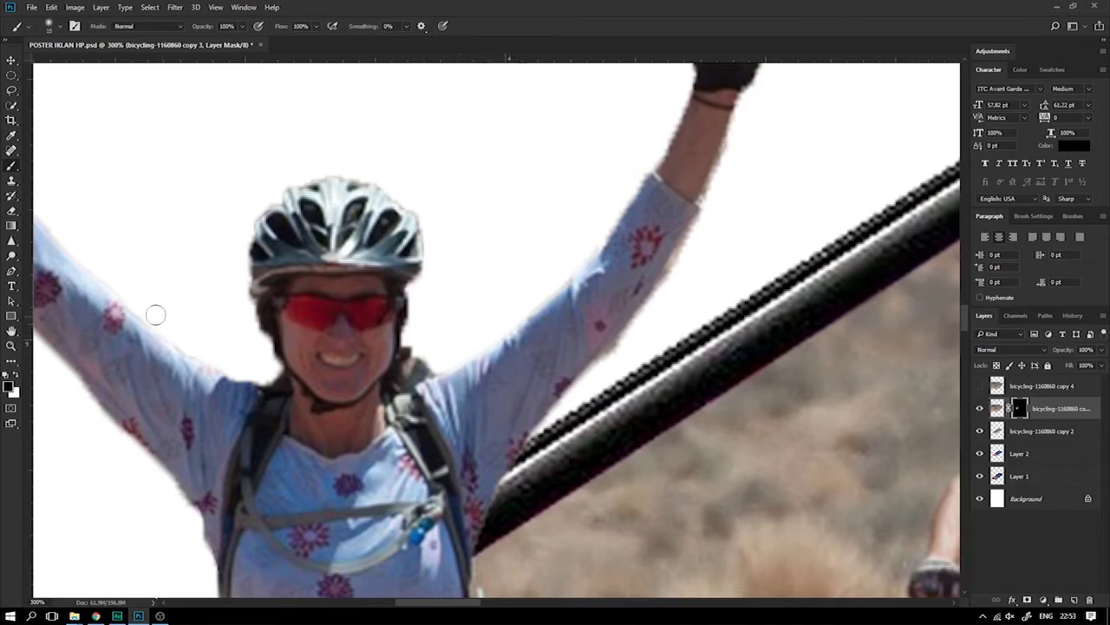
Pan around the masked rider's edges and zoom back out
scroll(176, 321, left, 2)
scroll(258, 312, left, 2)
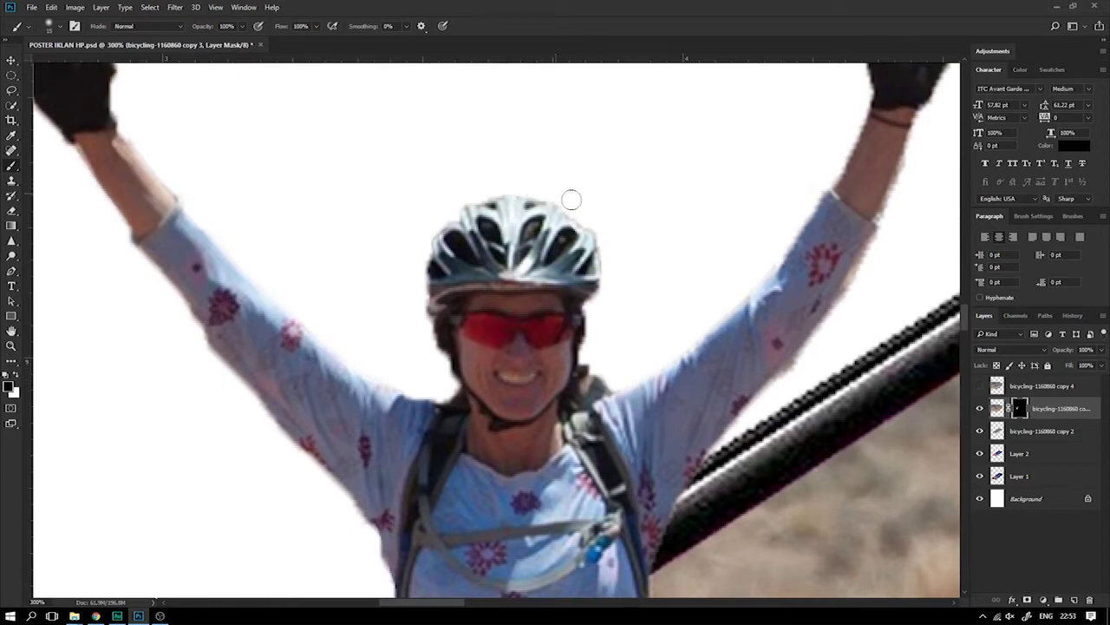
scroll(283, 193, down, 2)
scroll(359, 186, right, 3)
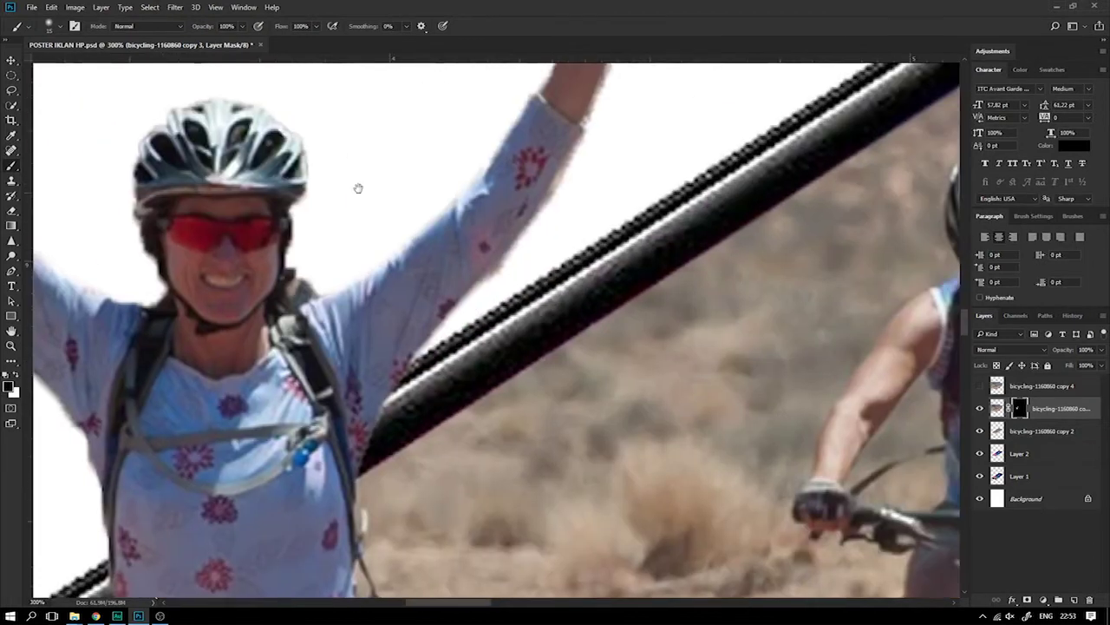
scroll(402, 339, up, 5)
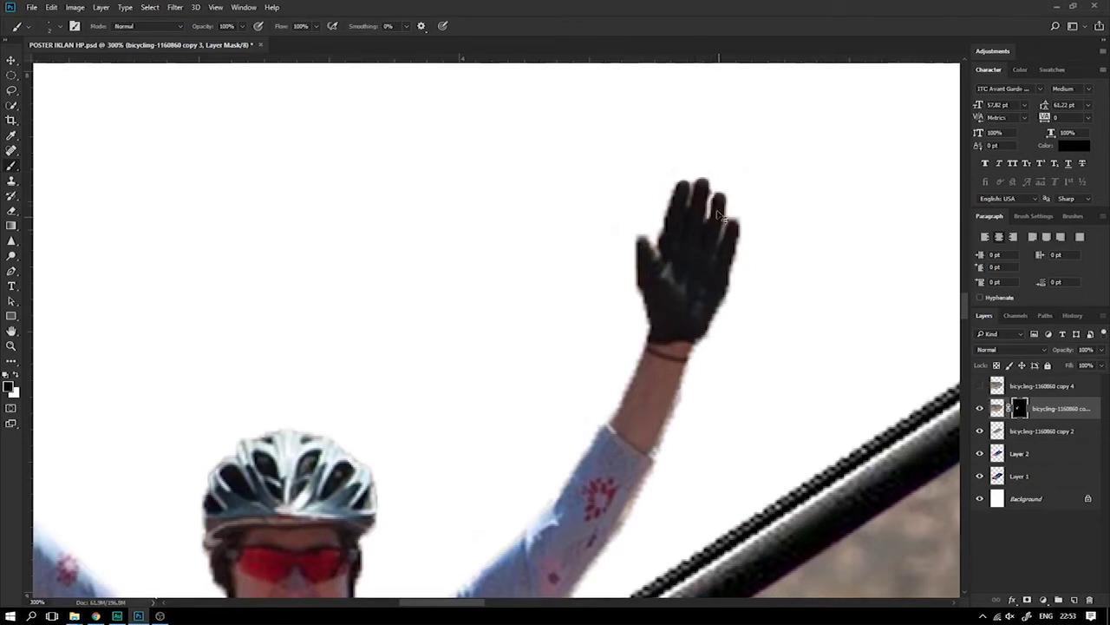
scroll(680, 173, down, 1)
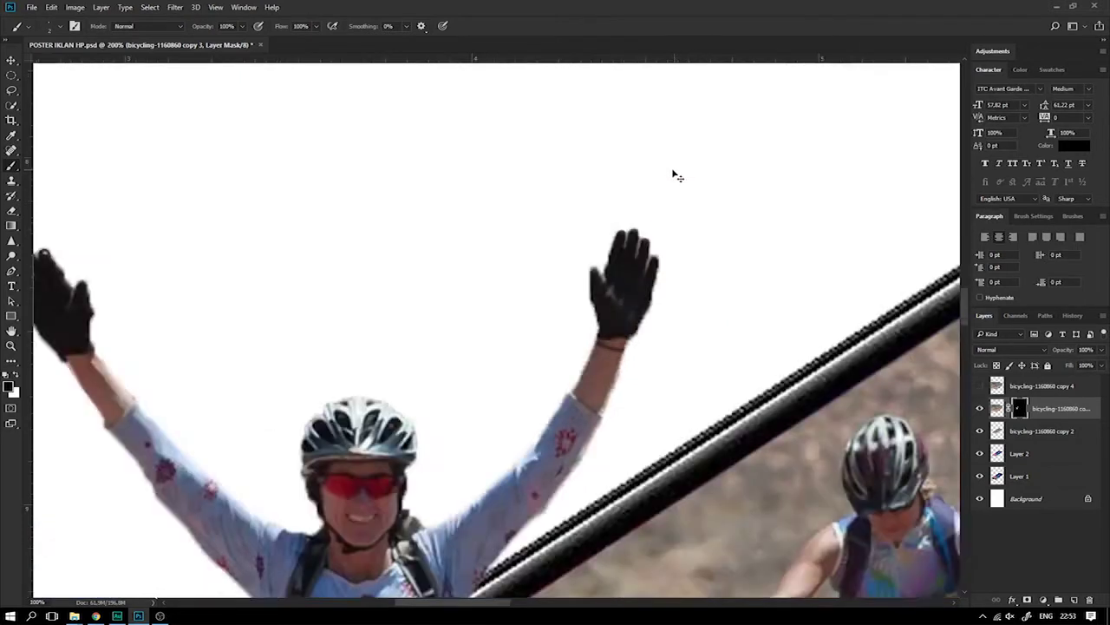
scroll(655, 171, down, 3)
scroll(573, 169, down, 2)
scroll(508, 169, down, 2)
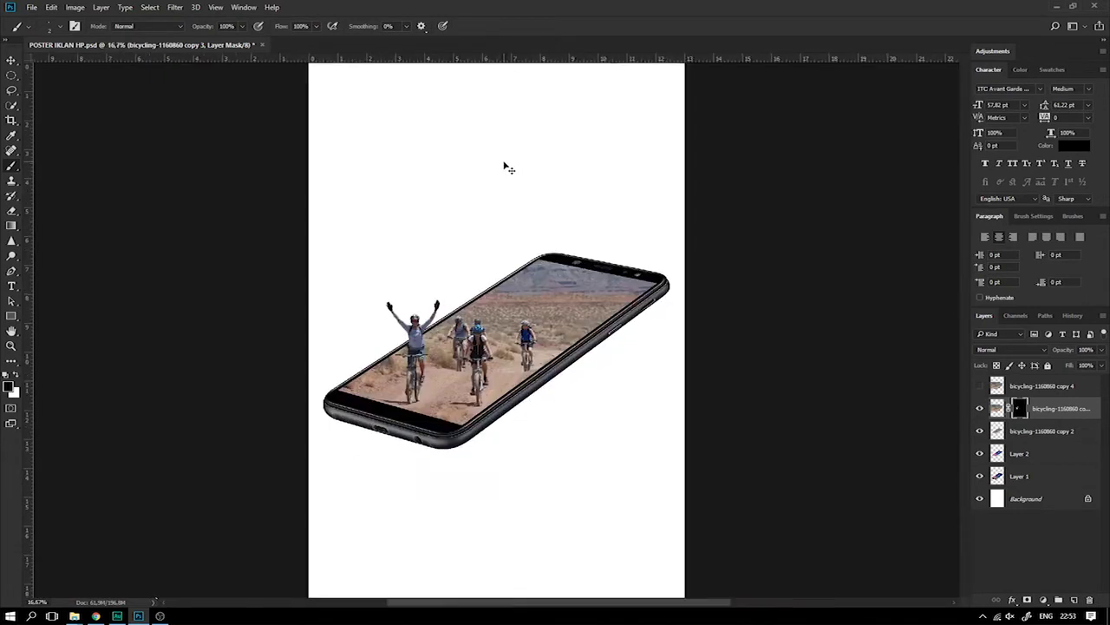
Recentre the phone in view and save the poster file
scroll(505, 165, up, 2)
click(9, 63)
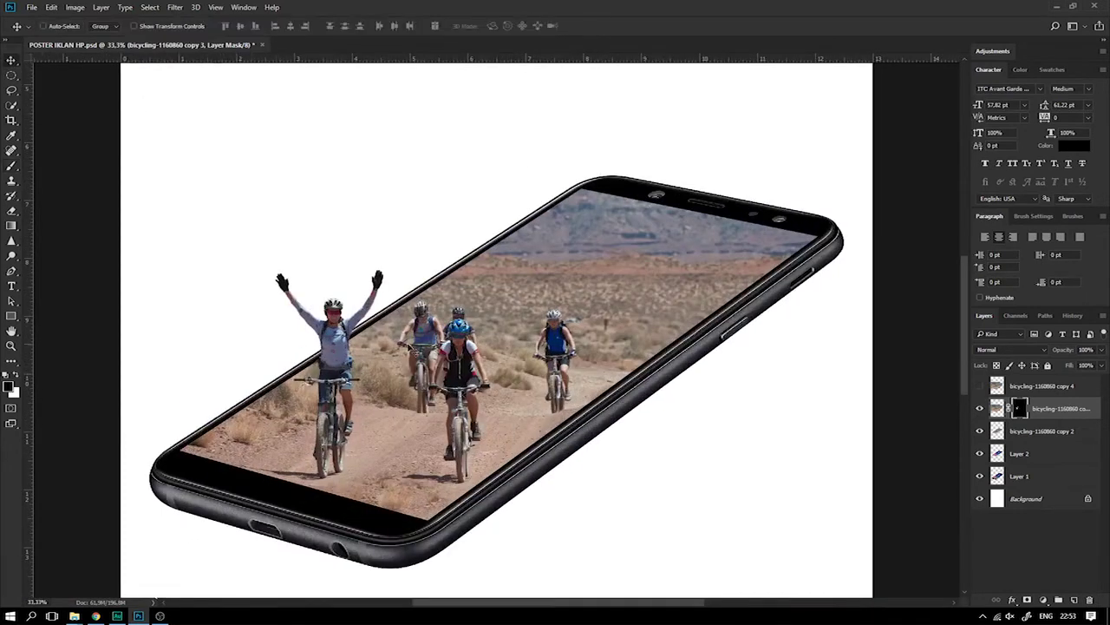
drag(409, 347, 531, 335)
key(ctrl+s)
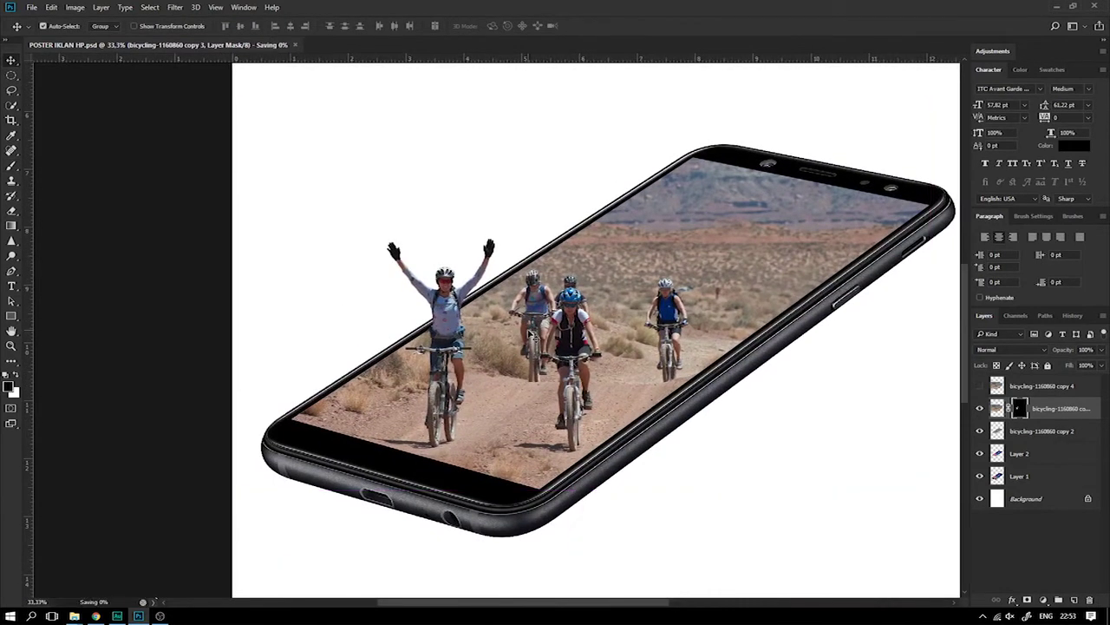
Duplicate the cut-out cyclist and full screen photo layers and group the copies as Group 1
scroll(436, 295, down, 2)
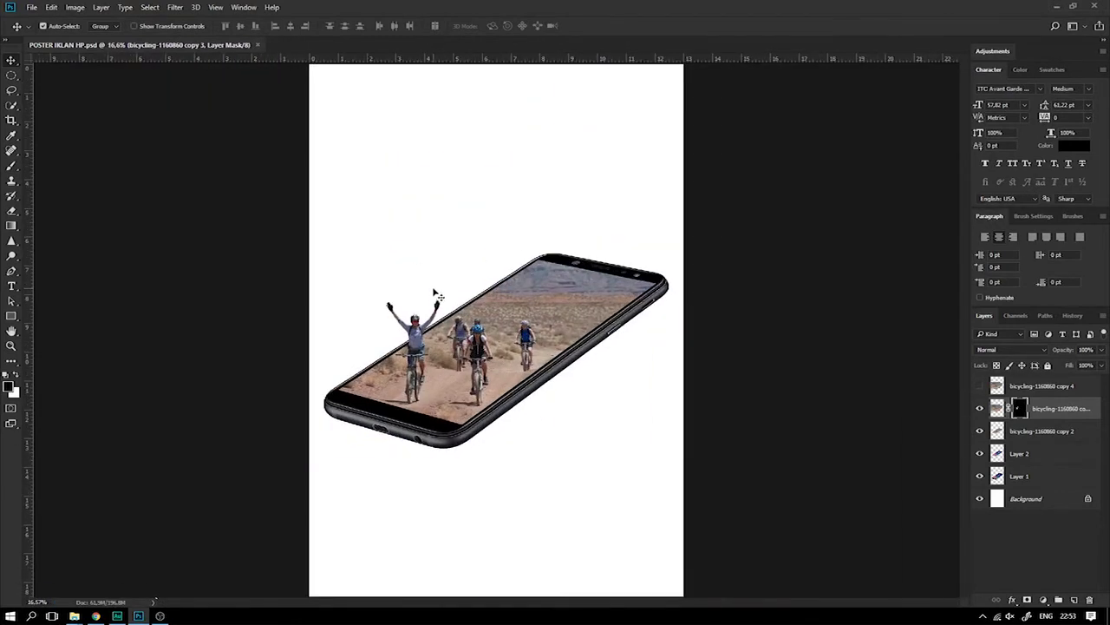
key(ctrl+plus)
click(981, 408)
click(981, 431)
click(981, 431)
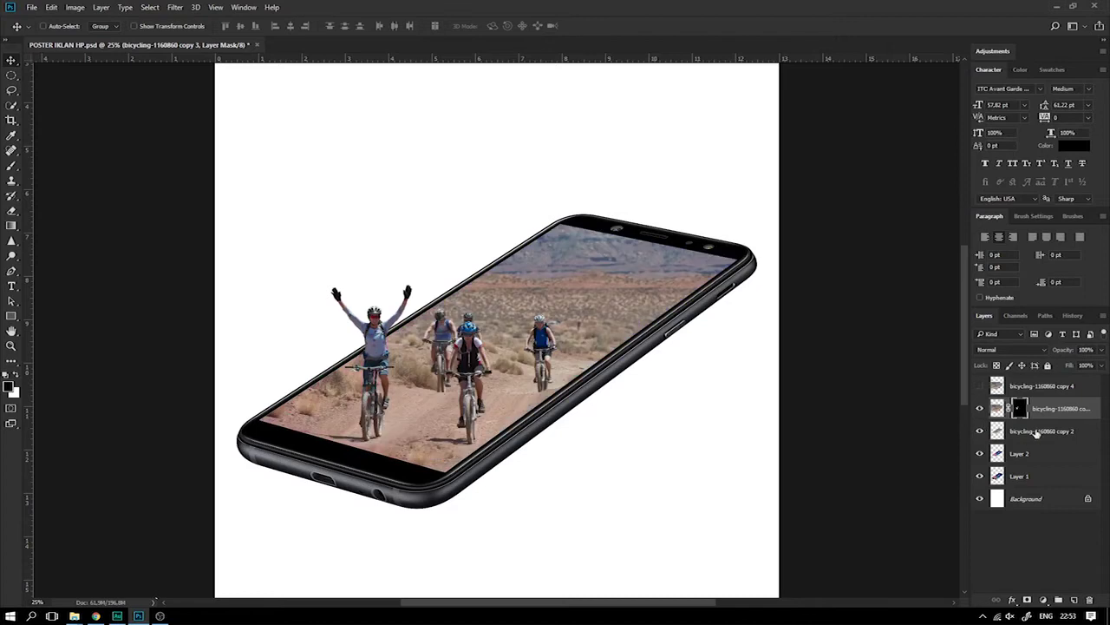
click(1053, 443)
key(ctrl+j)
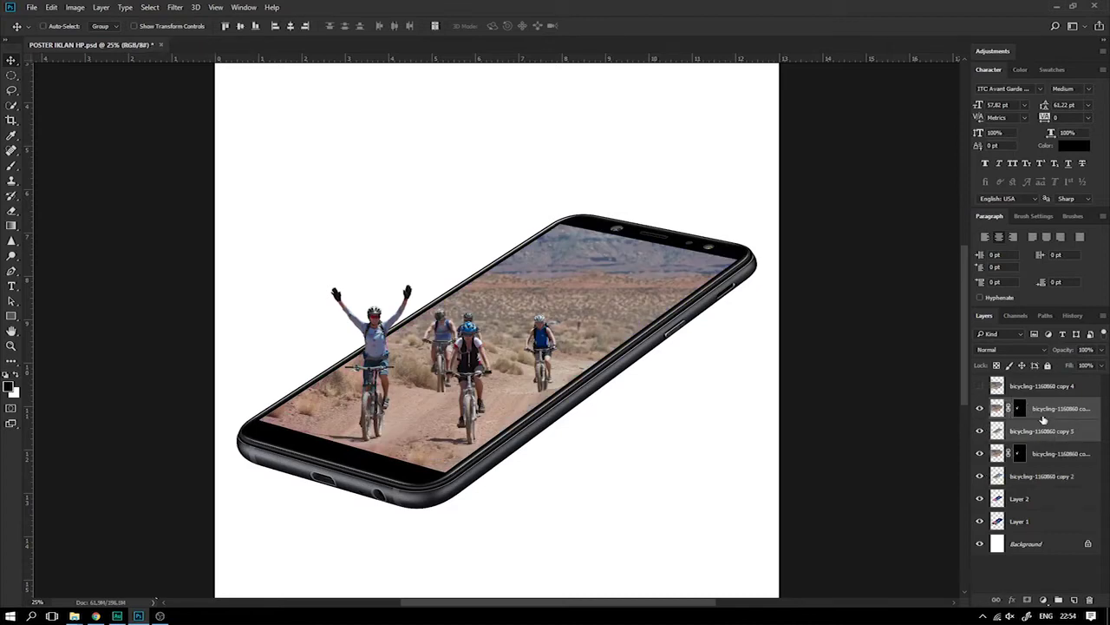
key(ctrl+g)
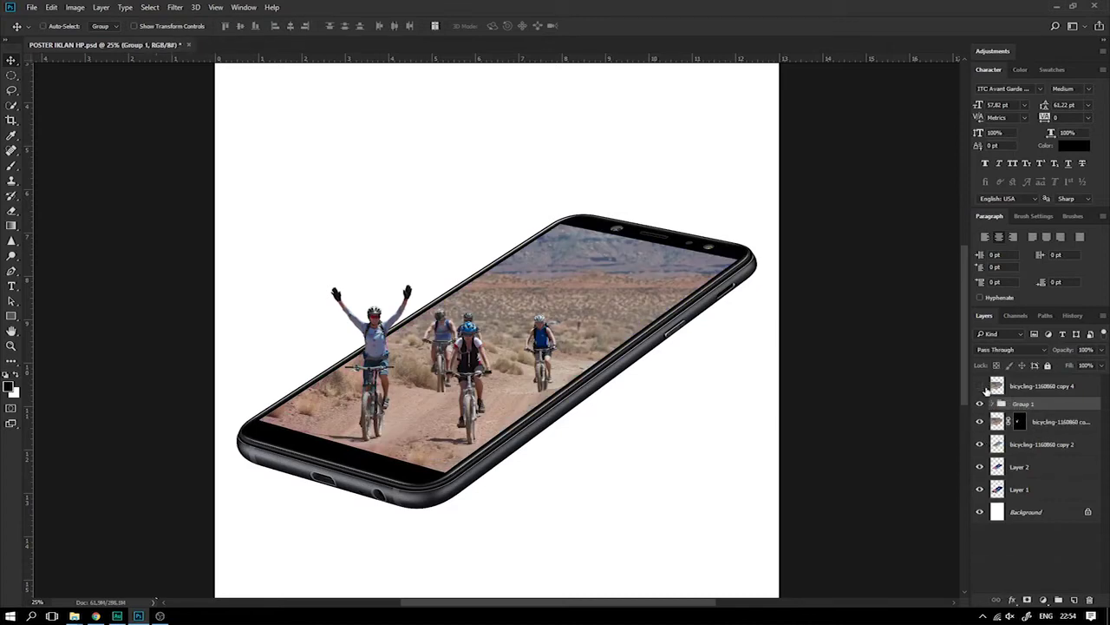
Toggle Group 1's visibility to compare the screen with and without it
click(981, 404)
click(981, 403)
click(981, 405)
click(981, 404)
click(982, 404)
click(981, 405)
Duplicate Group 1 and merge the copy into one Group 1 copy layer, removing the extra duplicate
key(ctrl+j)
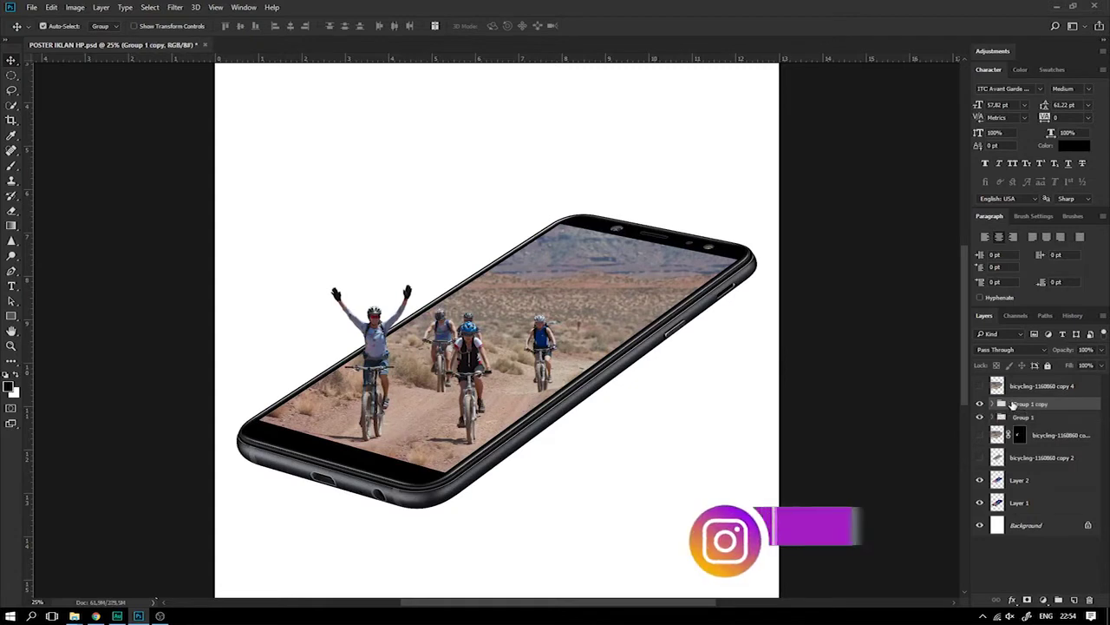
right_click(1013, 406)
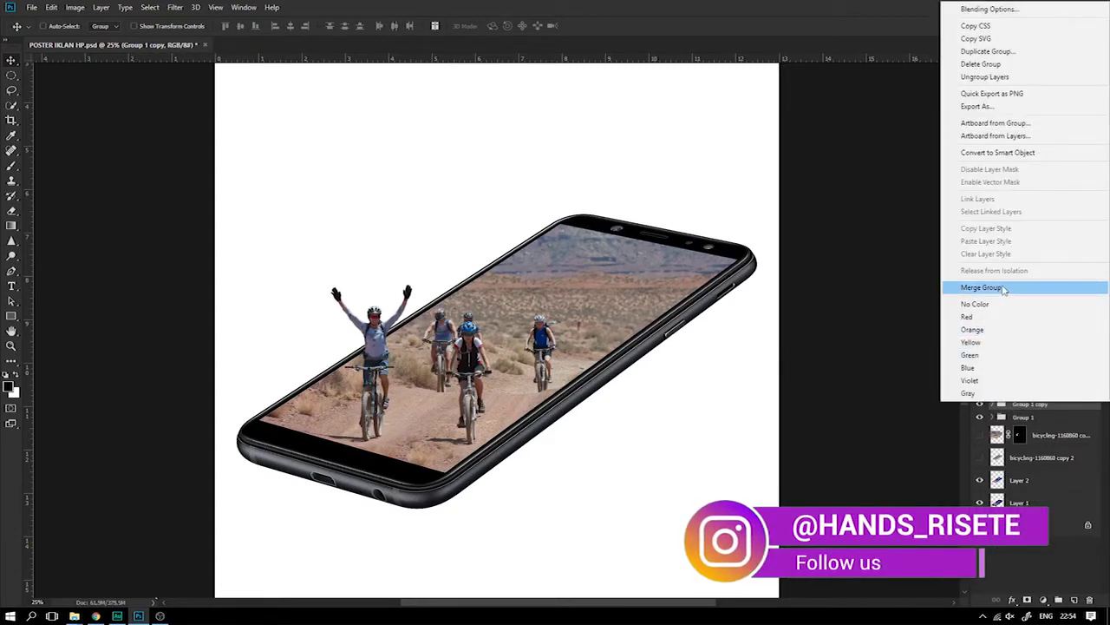
click(1003, 287)
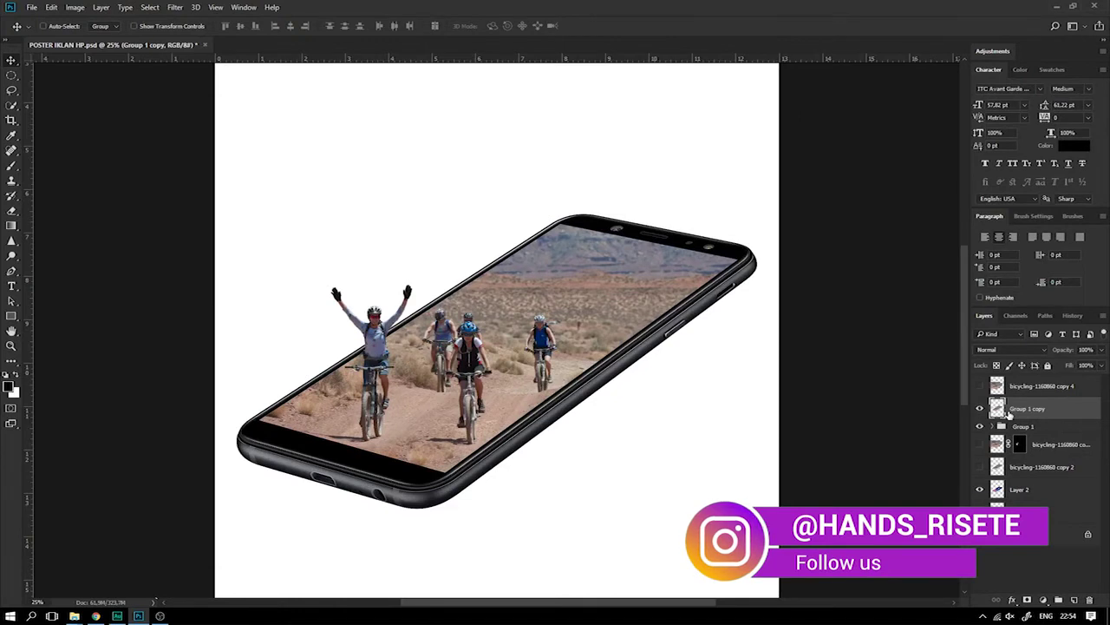
key(ctrl+plus)
key(ctrl+j)
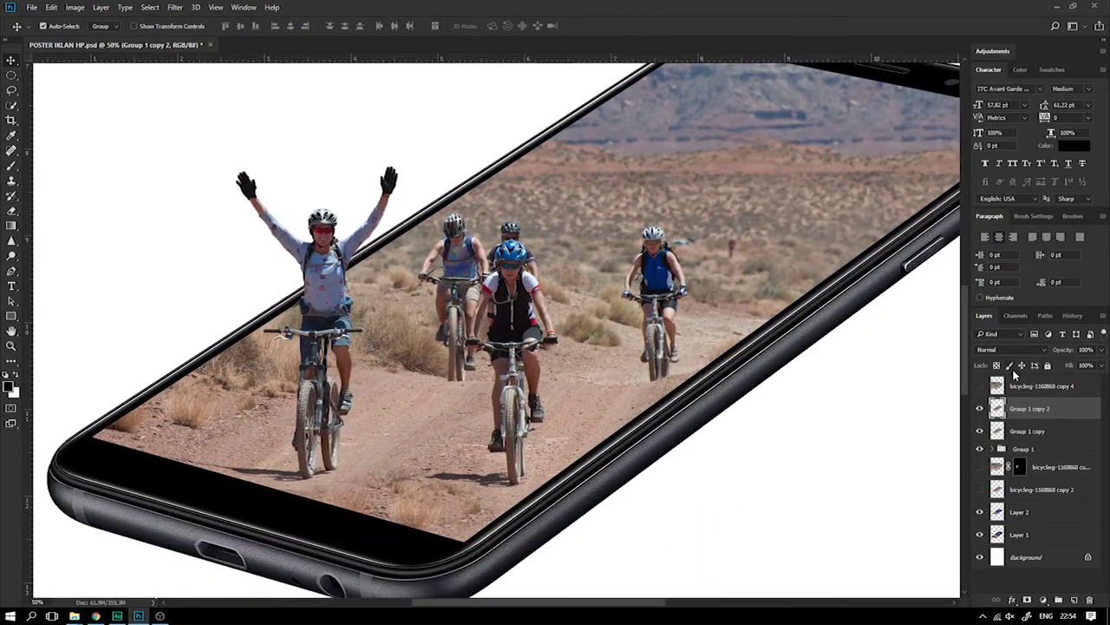
key(ctrl+z)
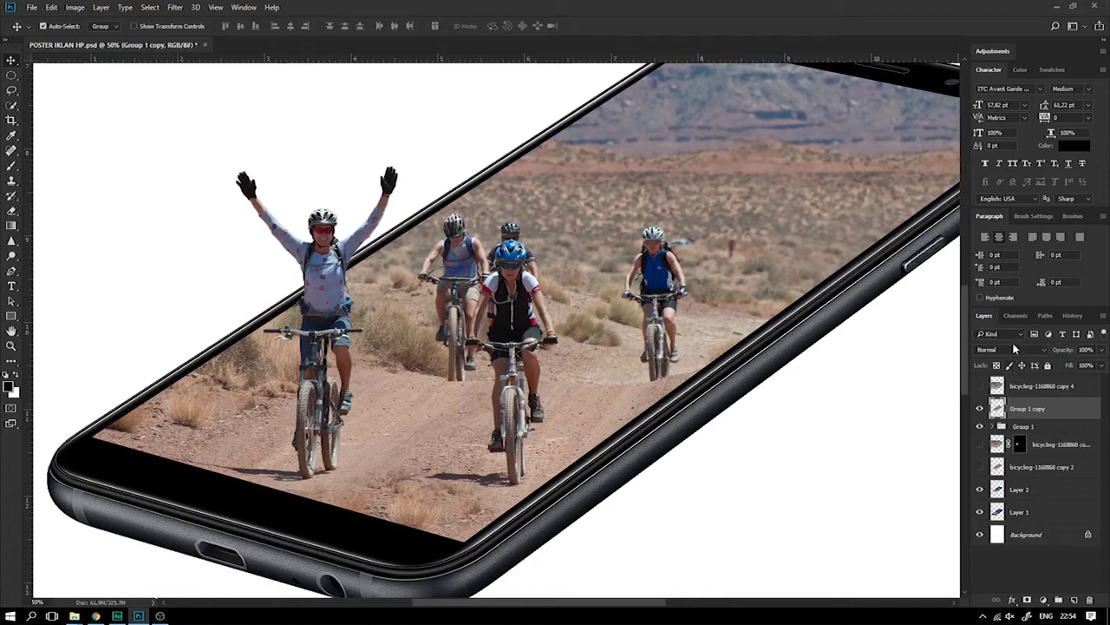
key(ctrl+l)
Apply Levels with input 0, 1.33 and 204 to the merged layer after a before/after check
drag(994, 216, 979, 220)
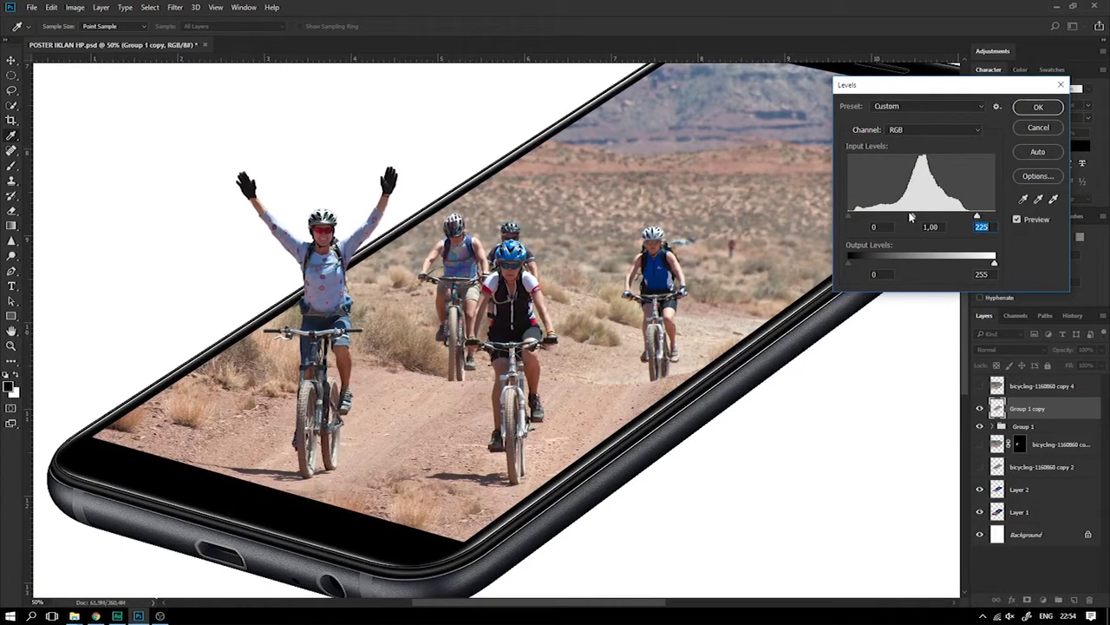
drag(911, 217, 899, 216)
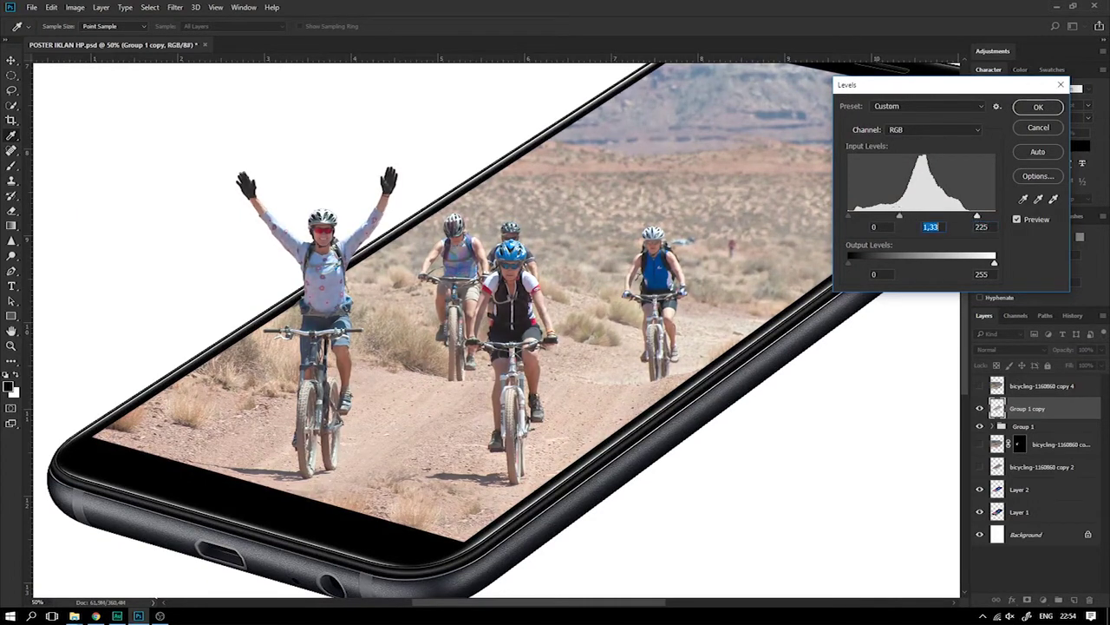
drag(978, 217, 966, 217)
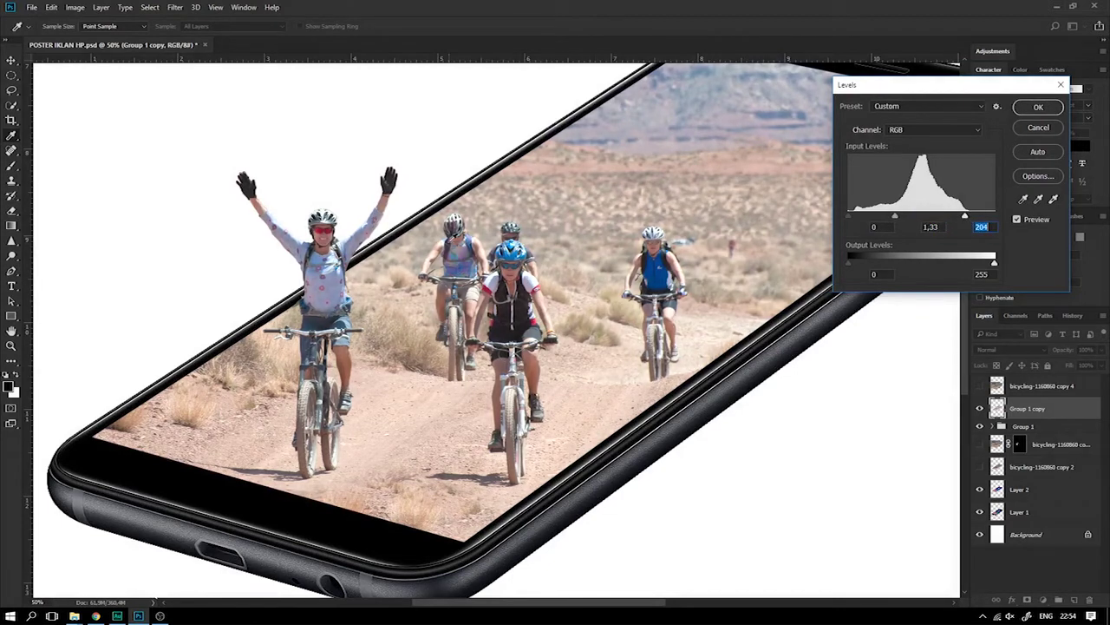
click(1017, 219)
click(1016, 219)
click(1038, 106)
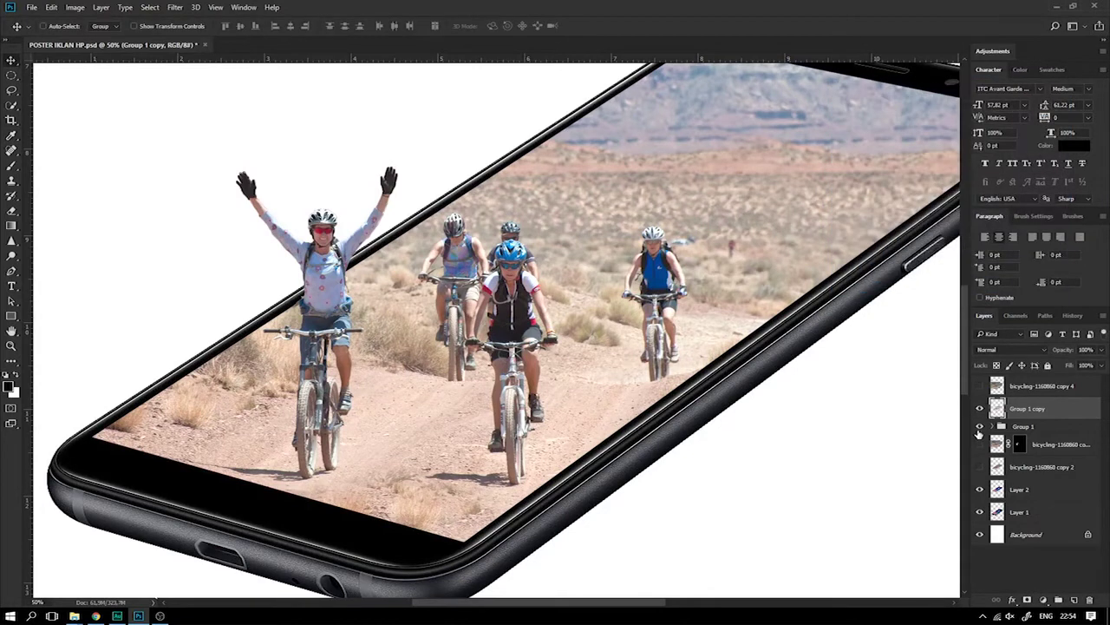
Duplicate Group 1 and merge the copy into a single Group 1 copy 2 layer
click(1014, 427)
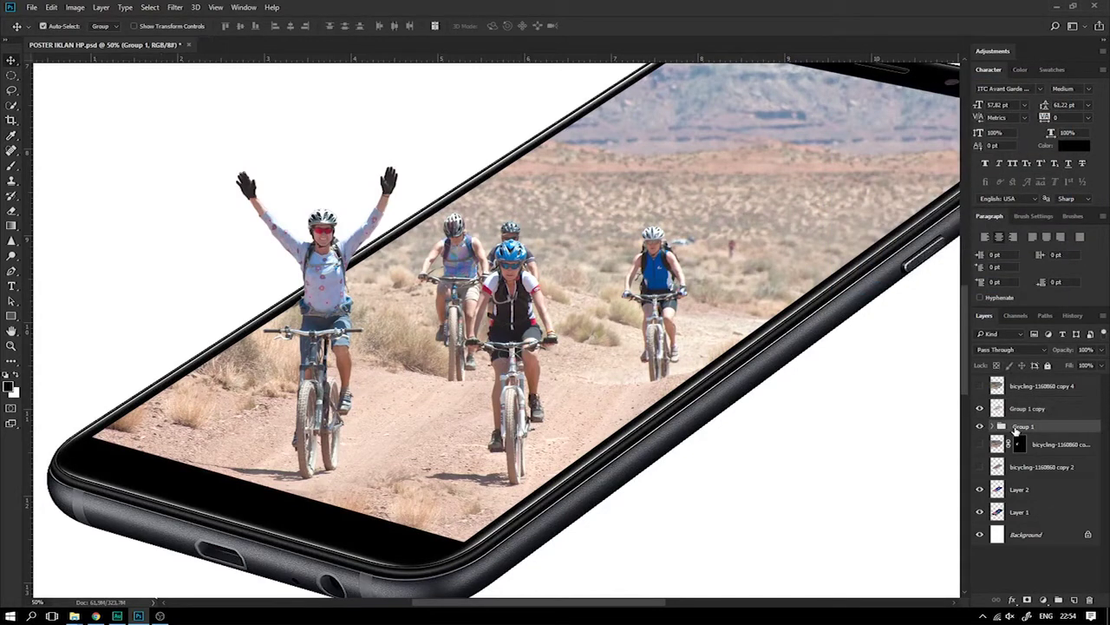
key(ctrl+j)
right_click(1017, 428)
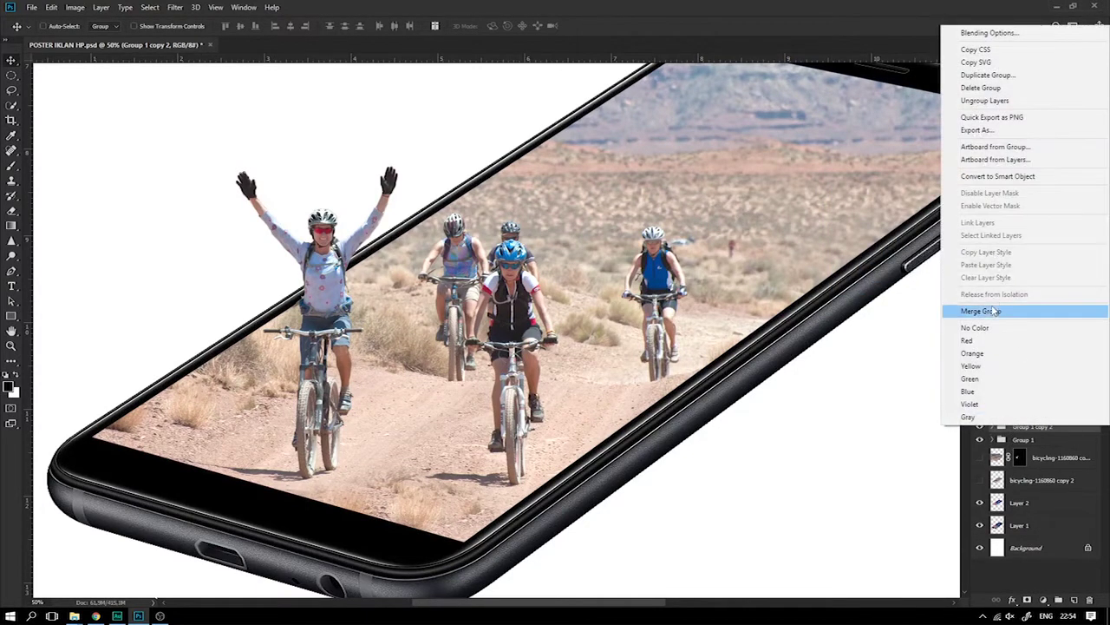
click(989, 311)
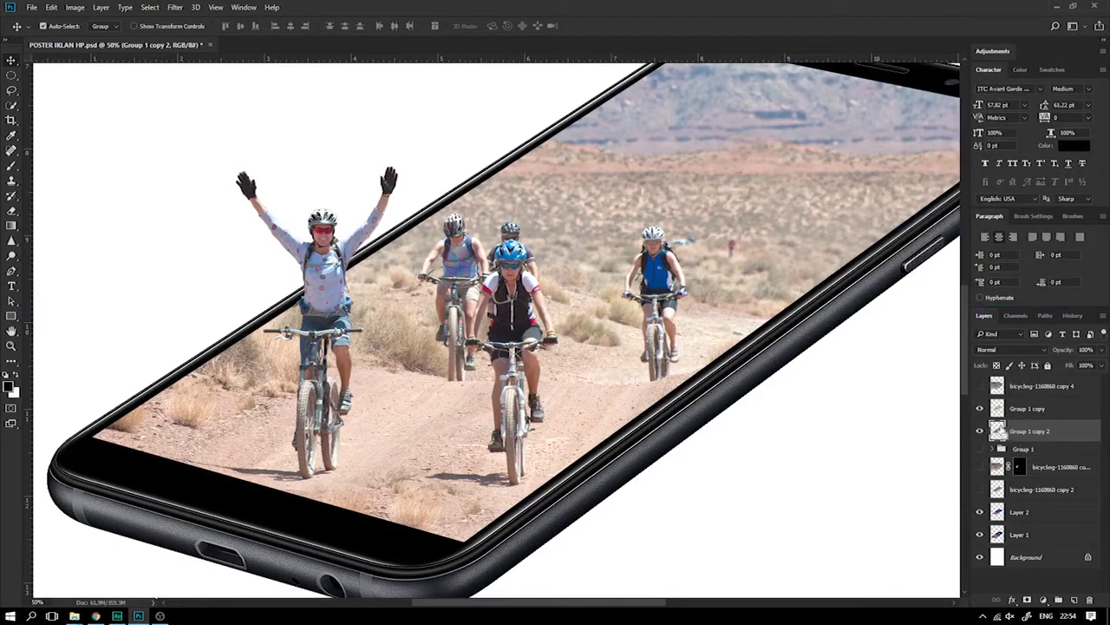
Raise the Levels black input to 20 on the merged layer, then show and select Group 1 copy
key(ctrl+l)
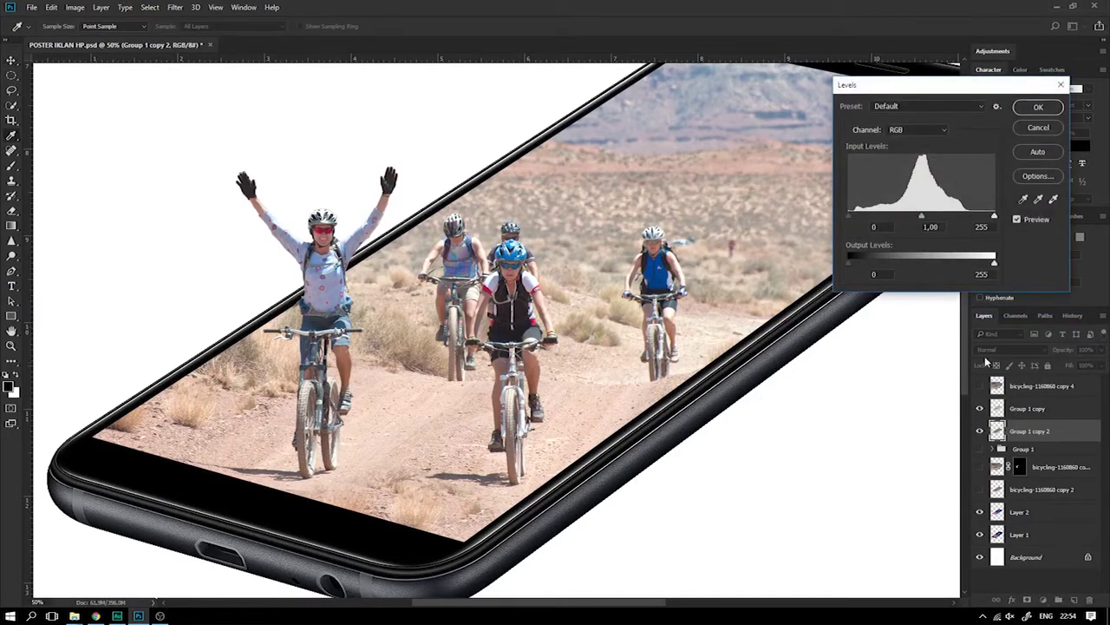
click(1038, 127)
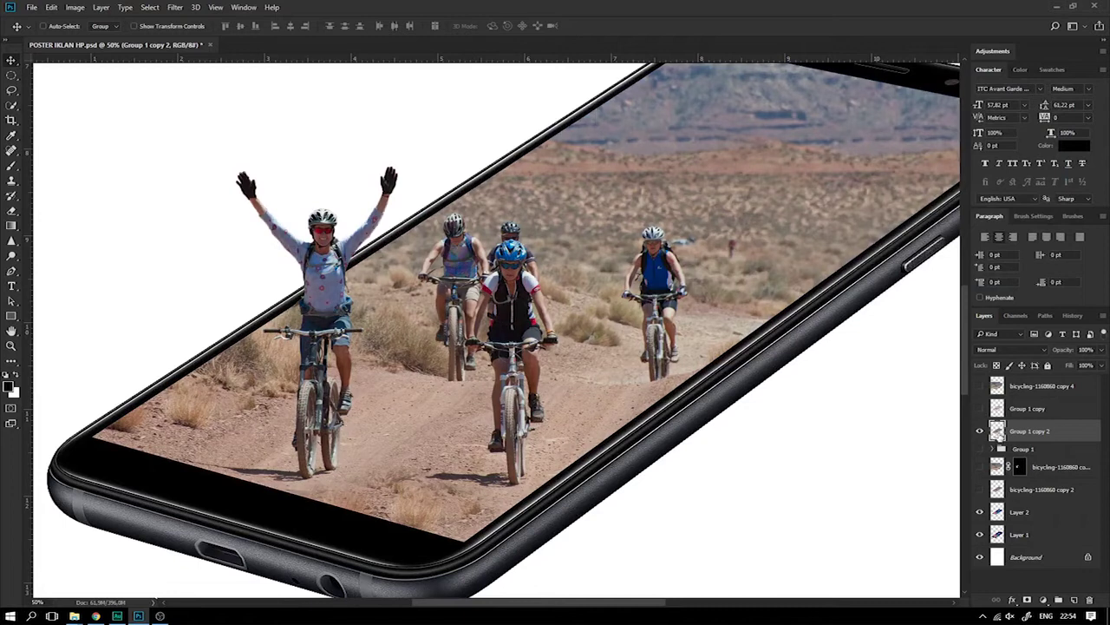
key(ctrl+l)
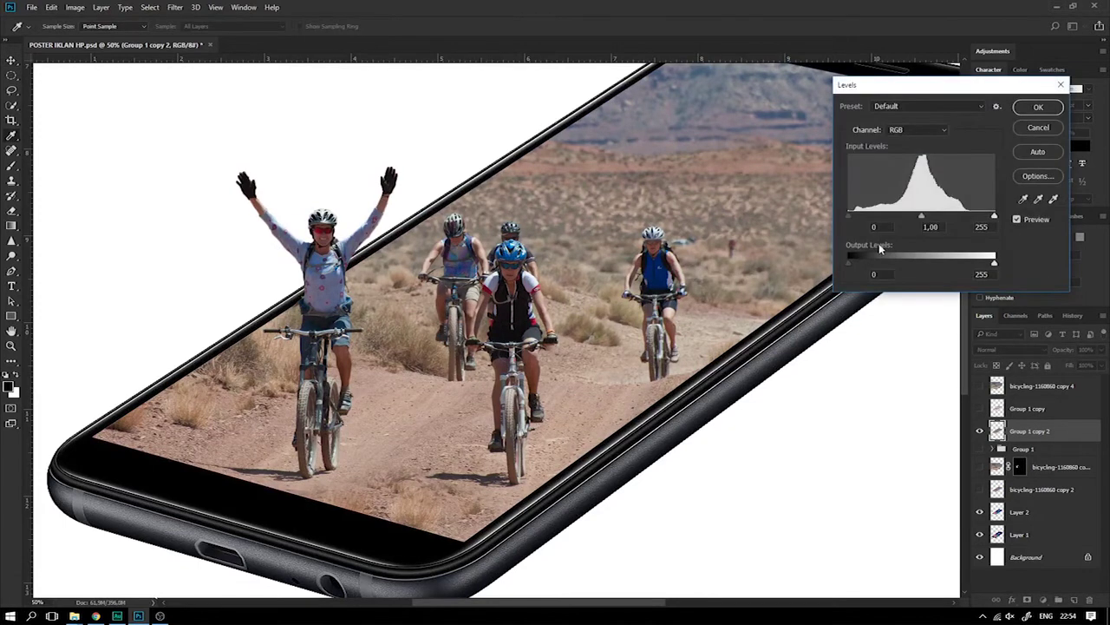
drag(850, 224, 858, 217)
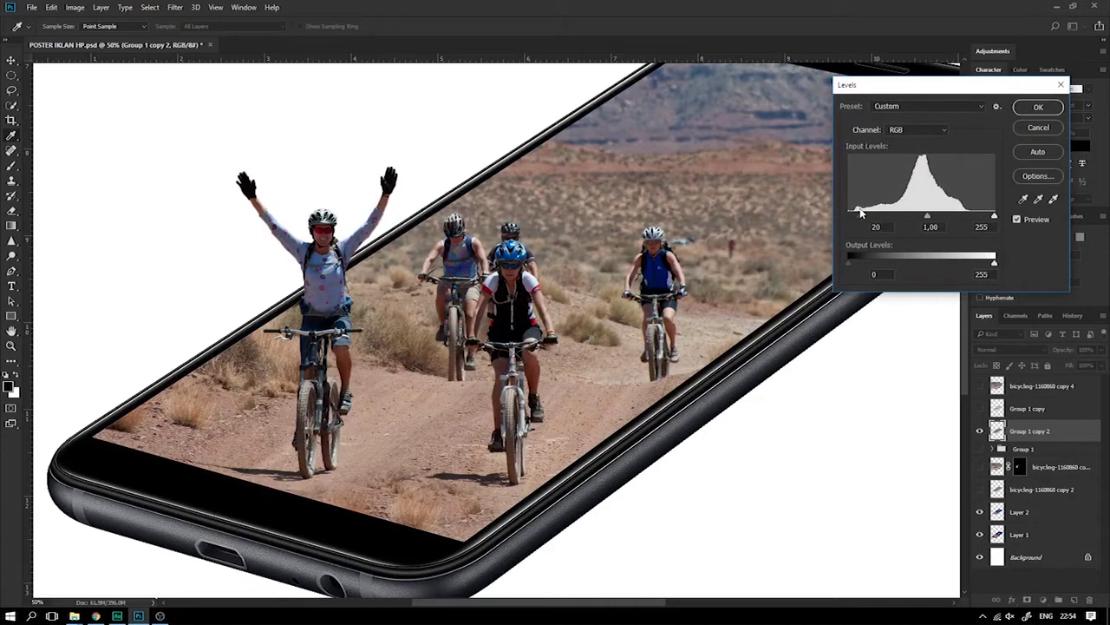
click(1038, 106)
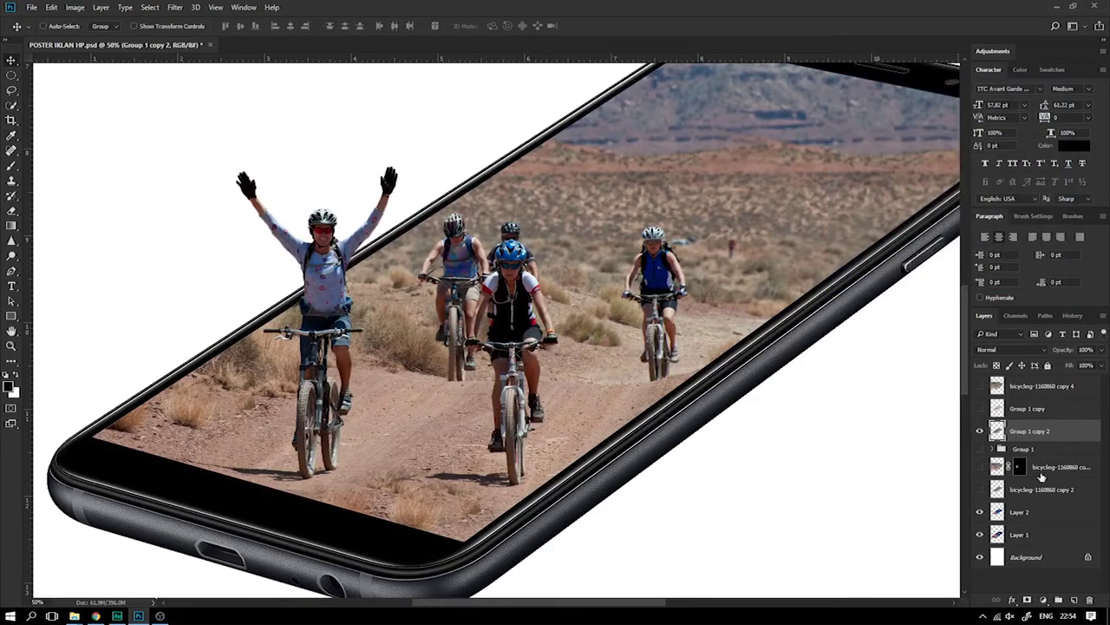
click(980, 408)
click(1034, 409)
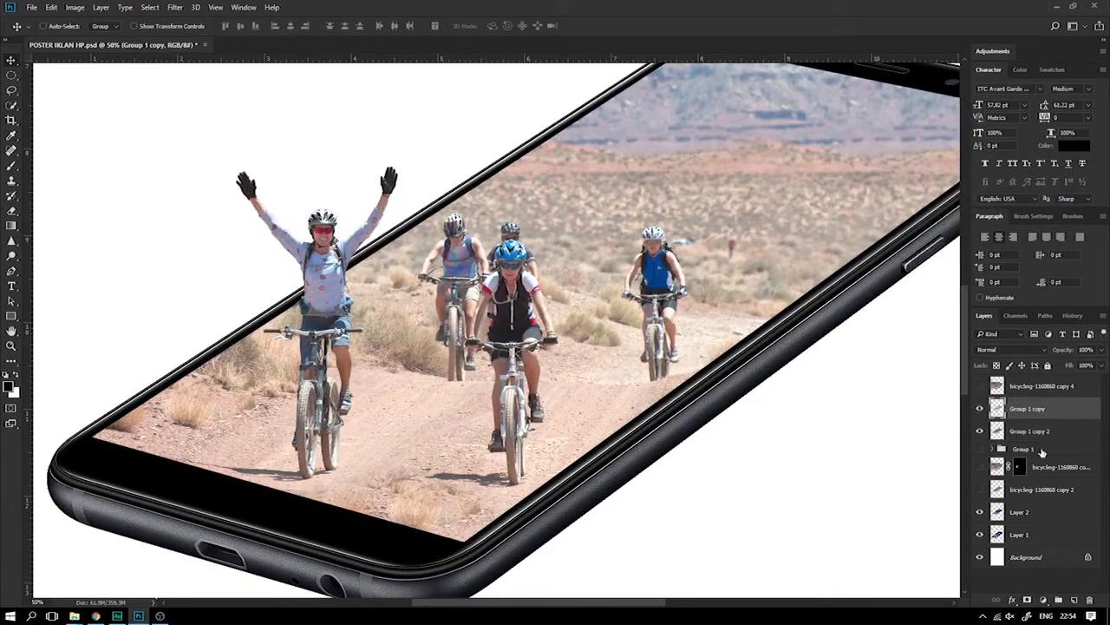
Give Group 1 copy an all-black mask and set a white brush at 20% opacity, zoomed to 100%
alt+click(1026, 599)
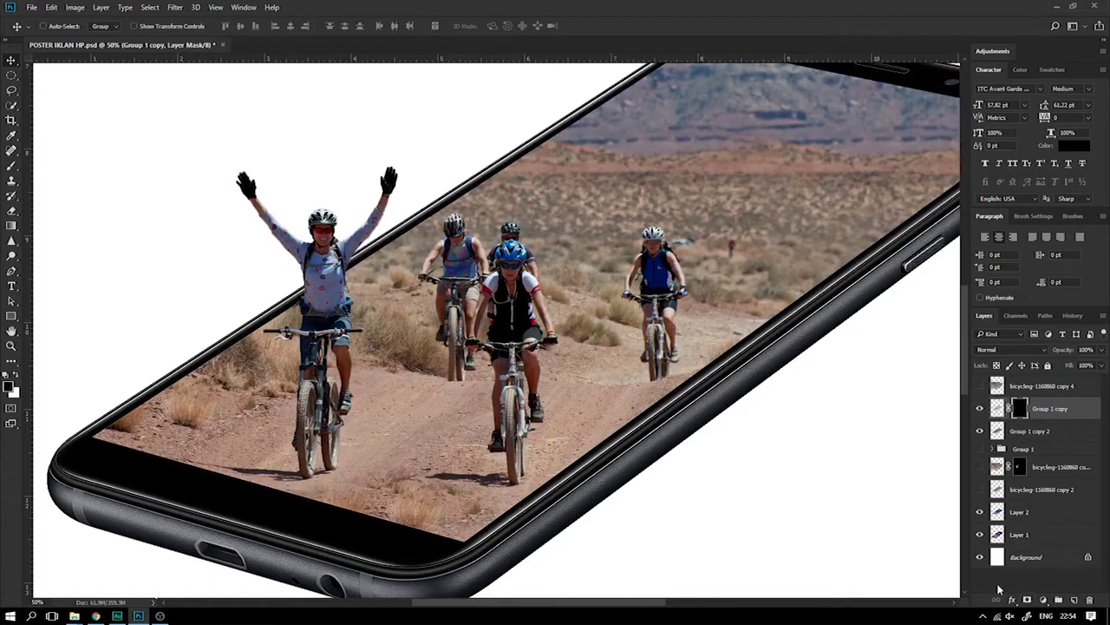
key(b)
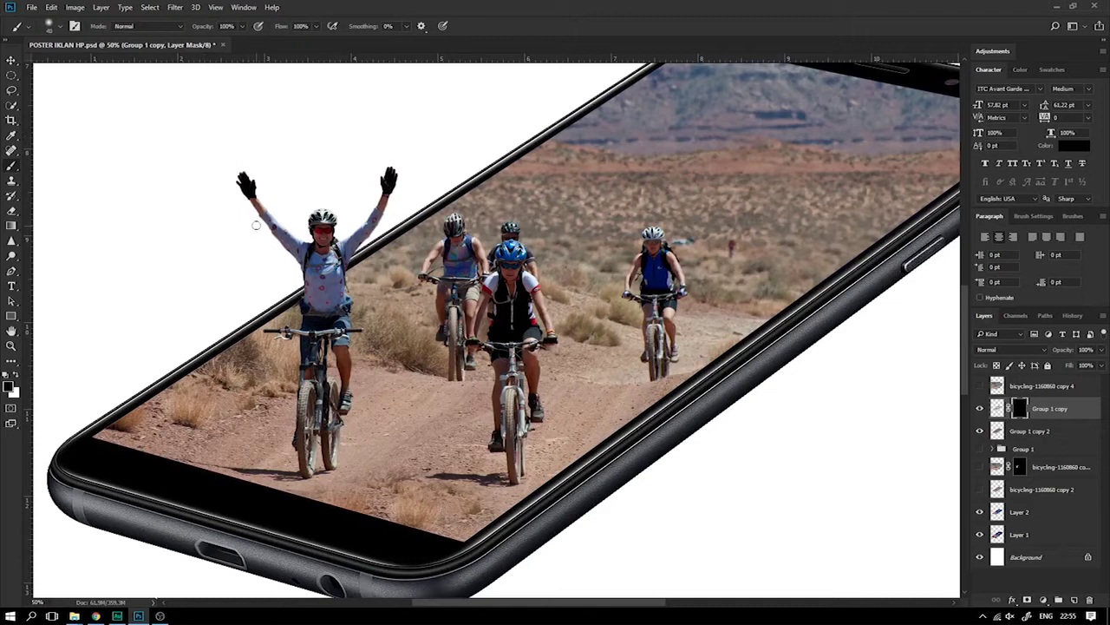
click(242, 26)
click(14, 375)
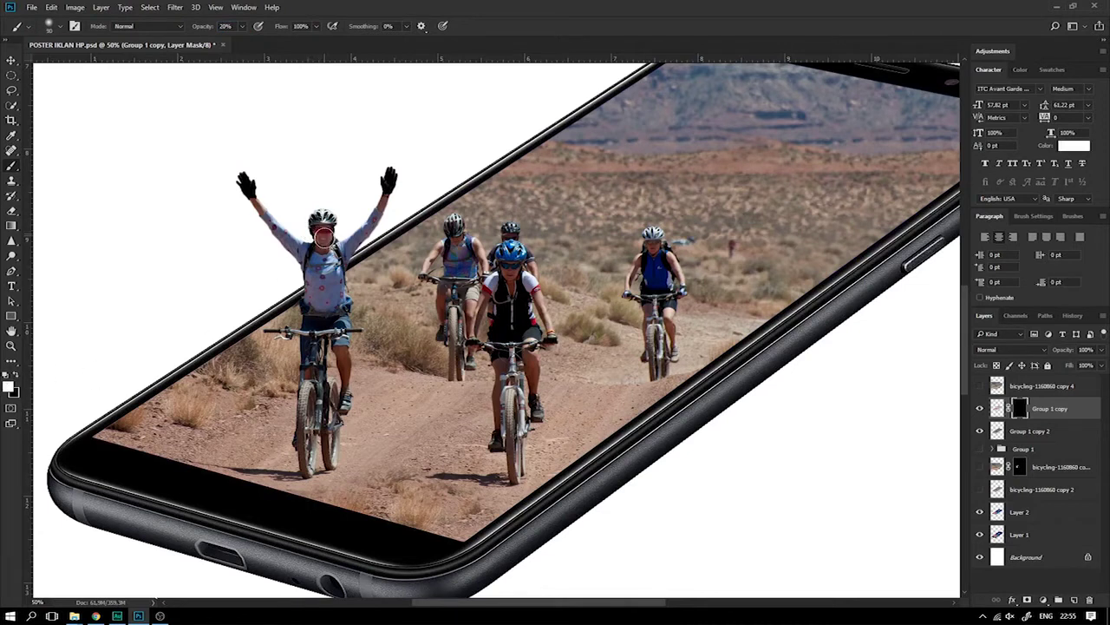
key(ctrl+plus)
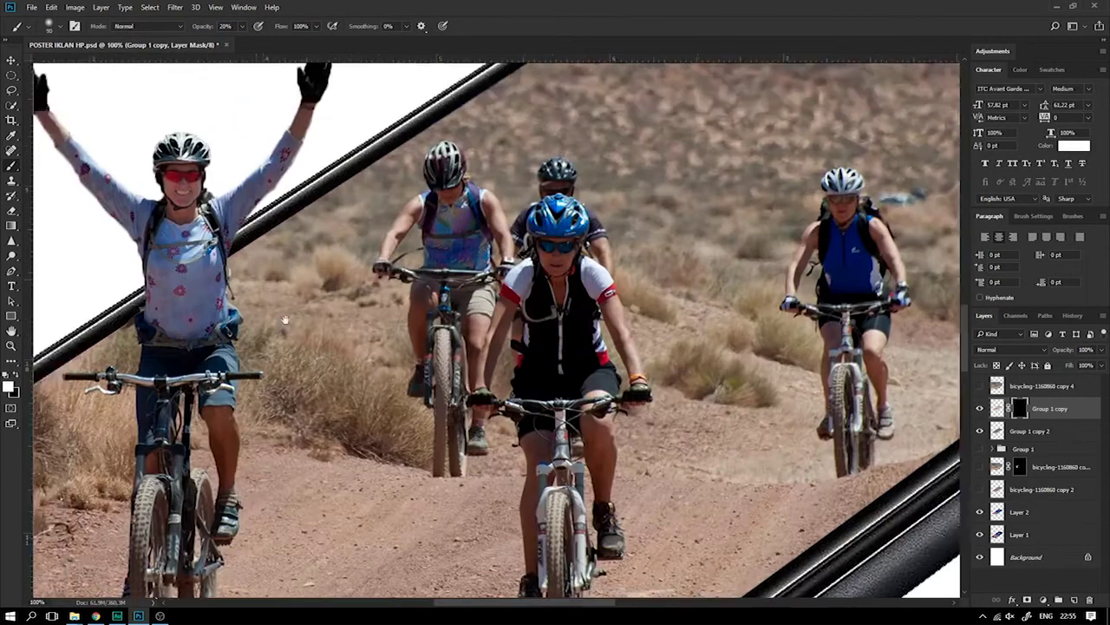
Paint soft white strokes over each rider on Group 1 copy's mask, shrinking the brush for detail
drag(285, 321, 448, 435)
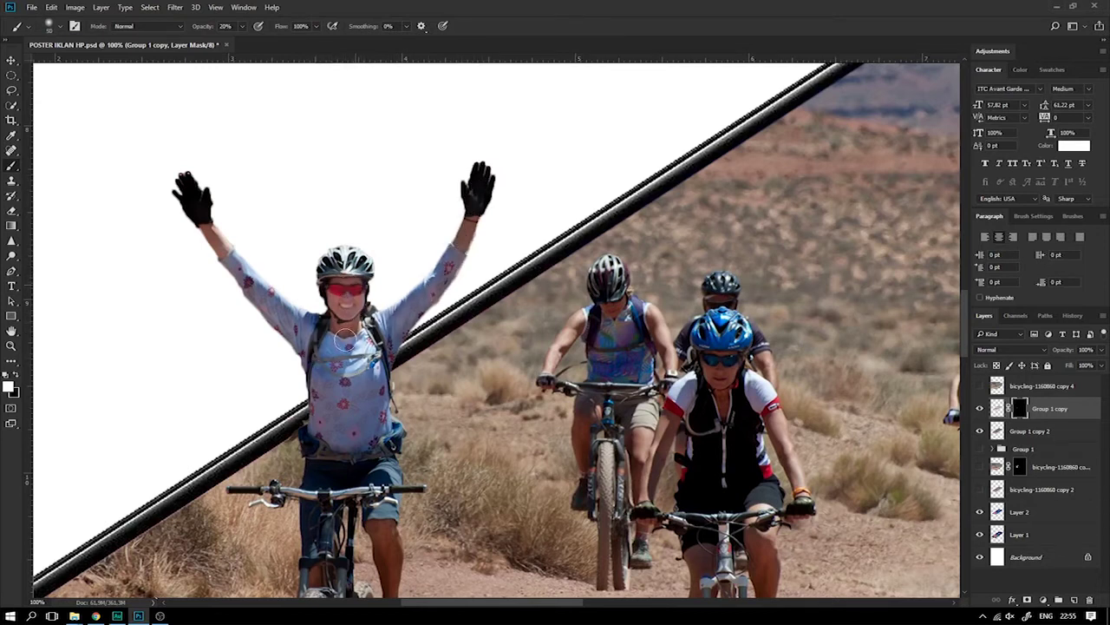
scroll(350, 350, down, 2)
scroll(350, 350, down, 3)
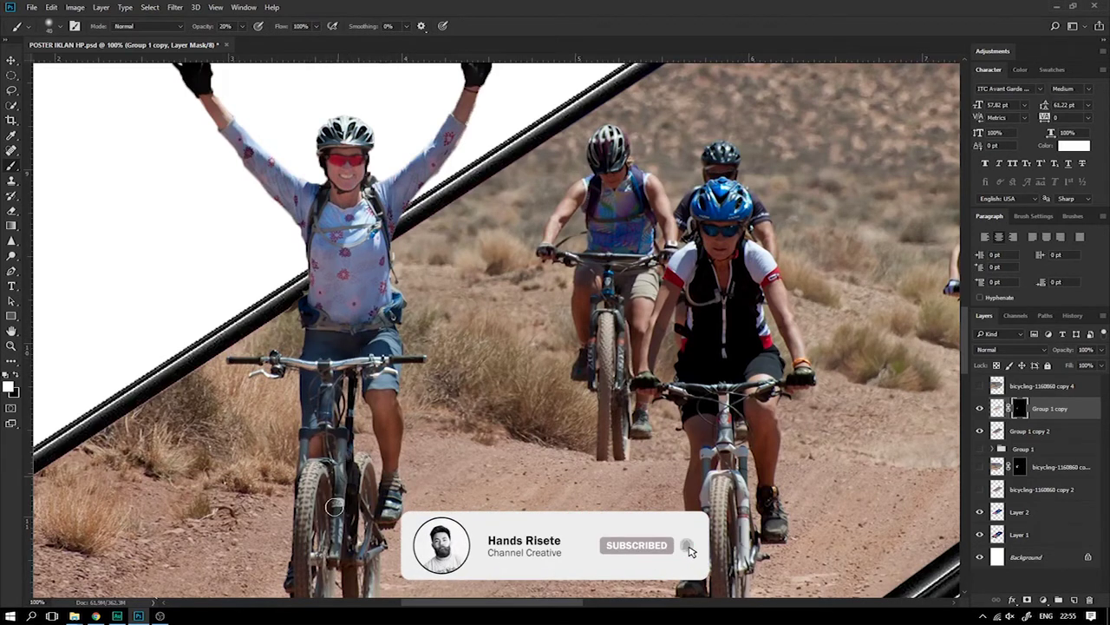
scroll(335, 507, down, 3)
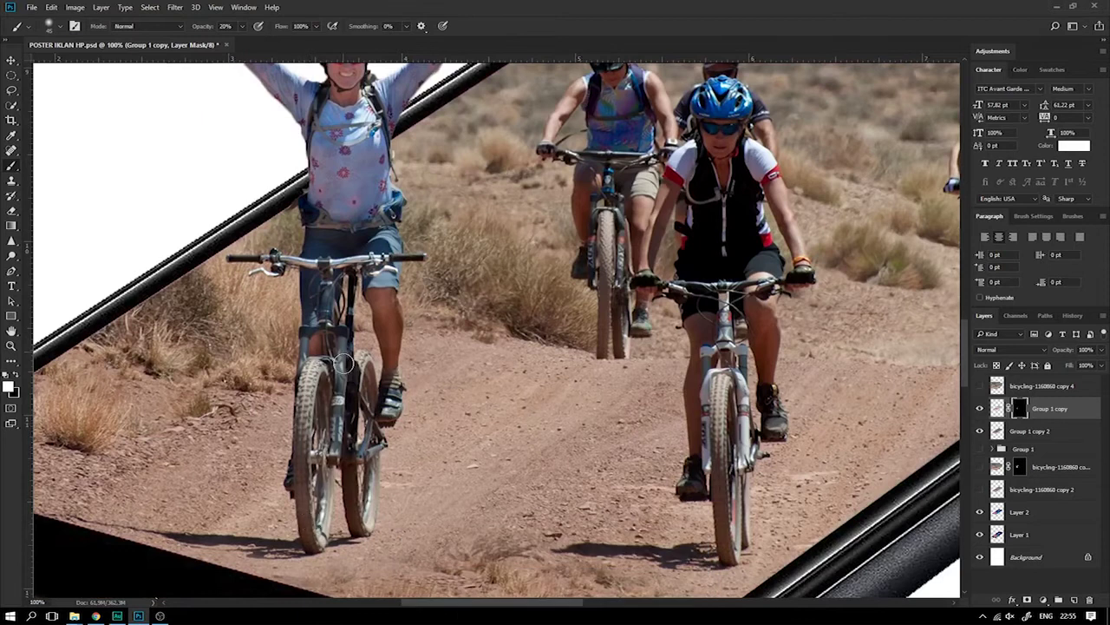
scroll(346, 375, up, 2)
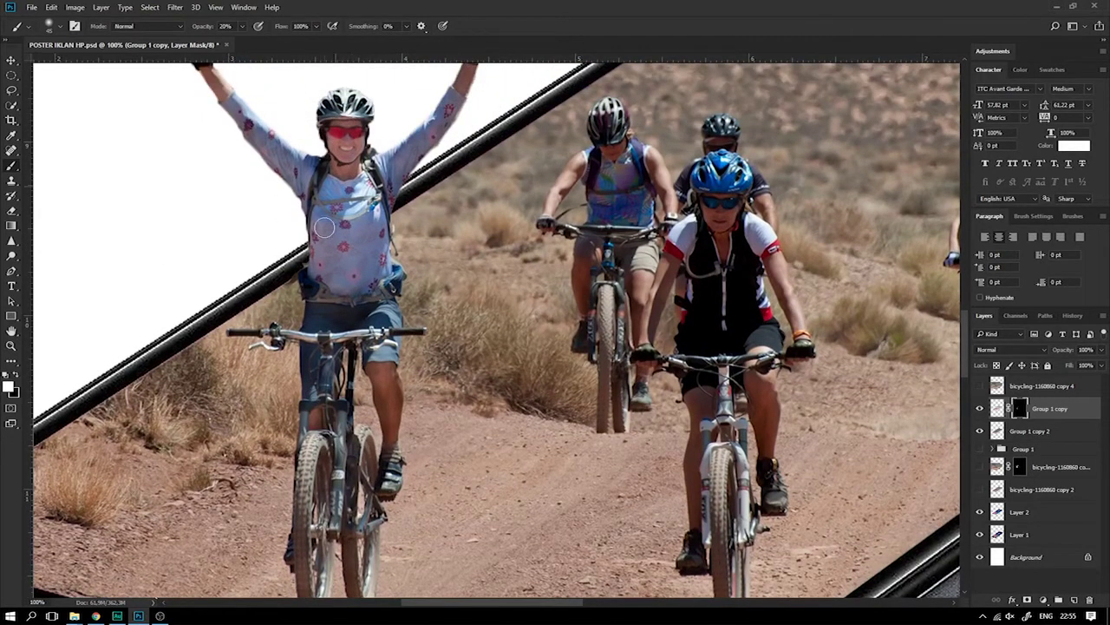
scroll(191, 184, up, 2)
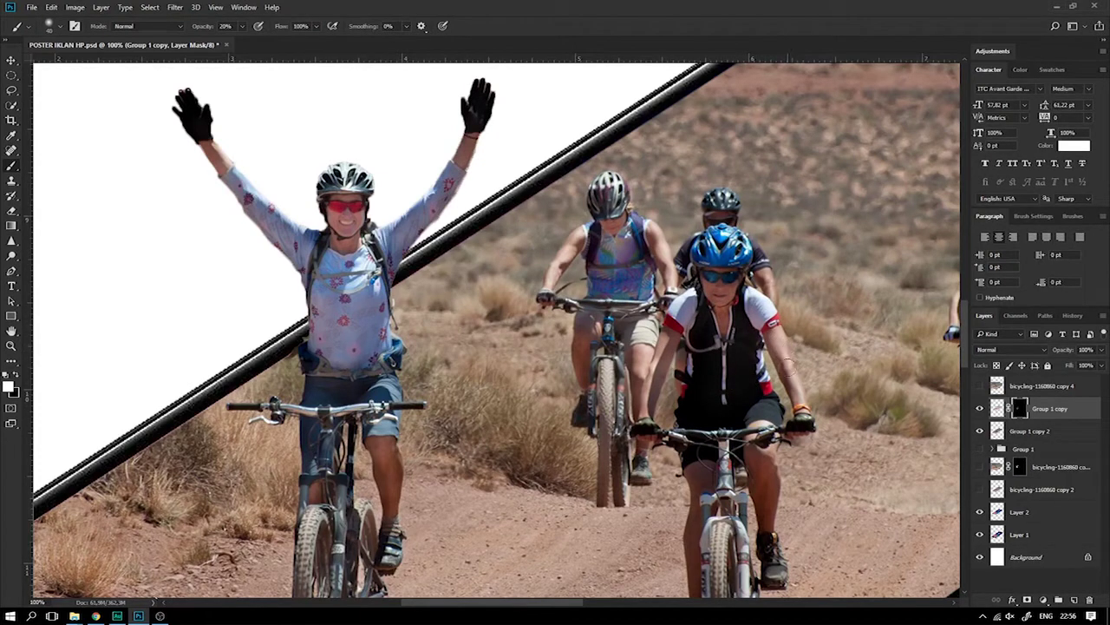
scroll(748, 454, down, 2)
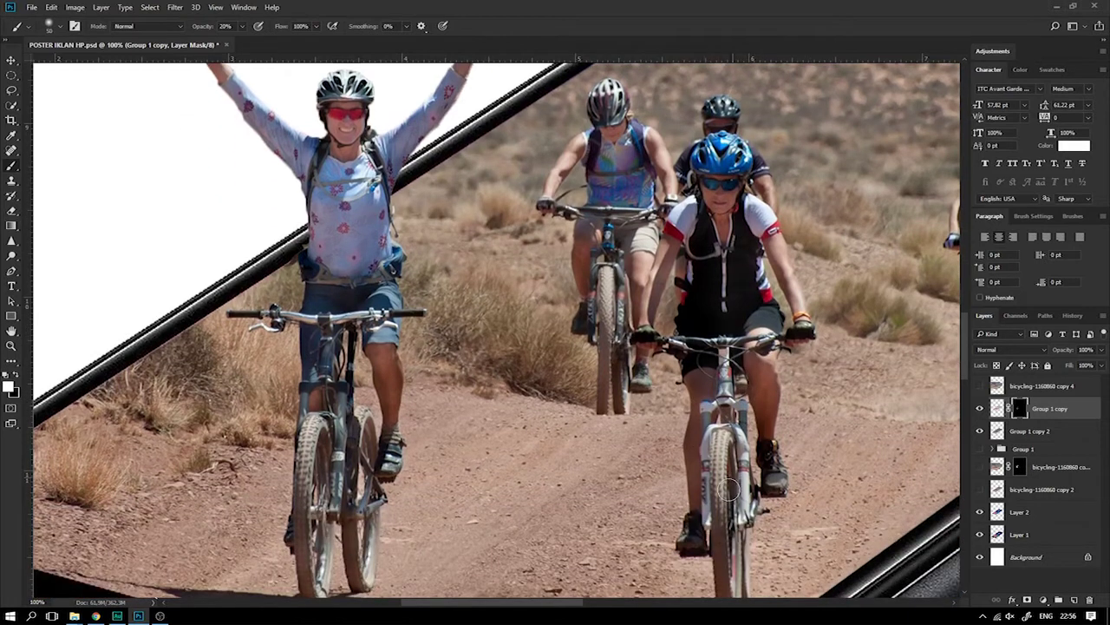
scroll(728, 495, down, 2)
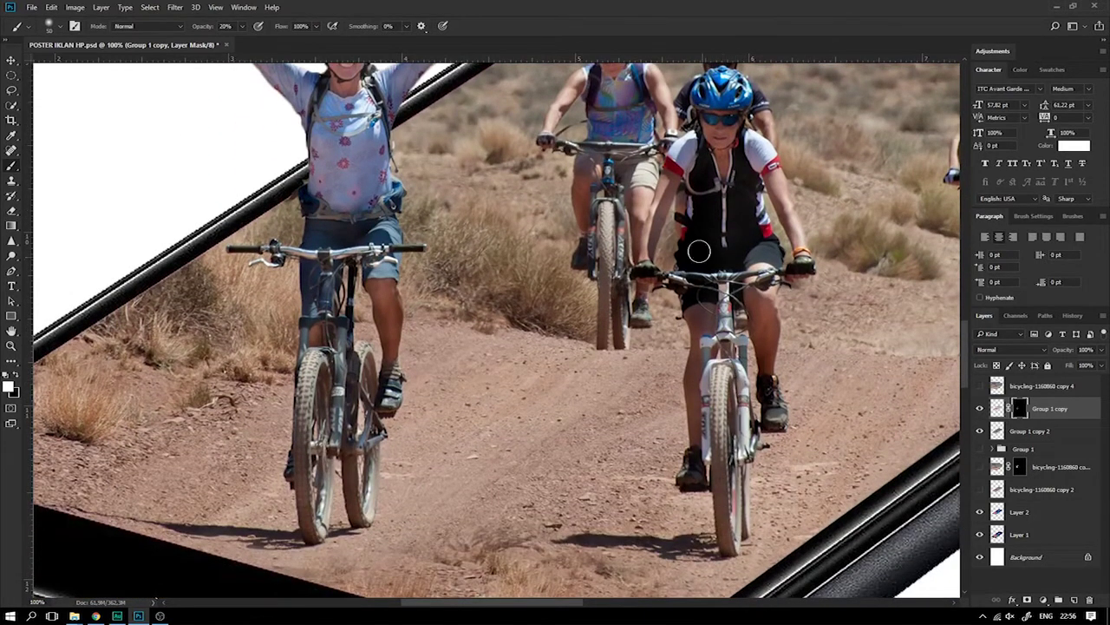
scroll(727, 157, up, 2)
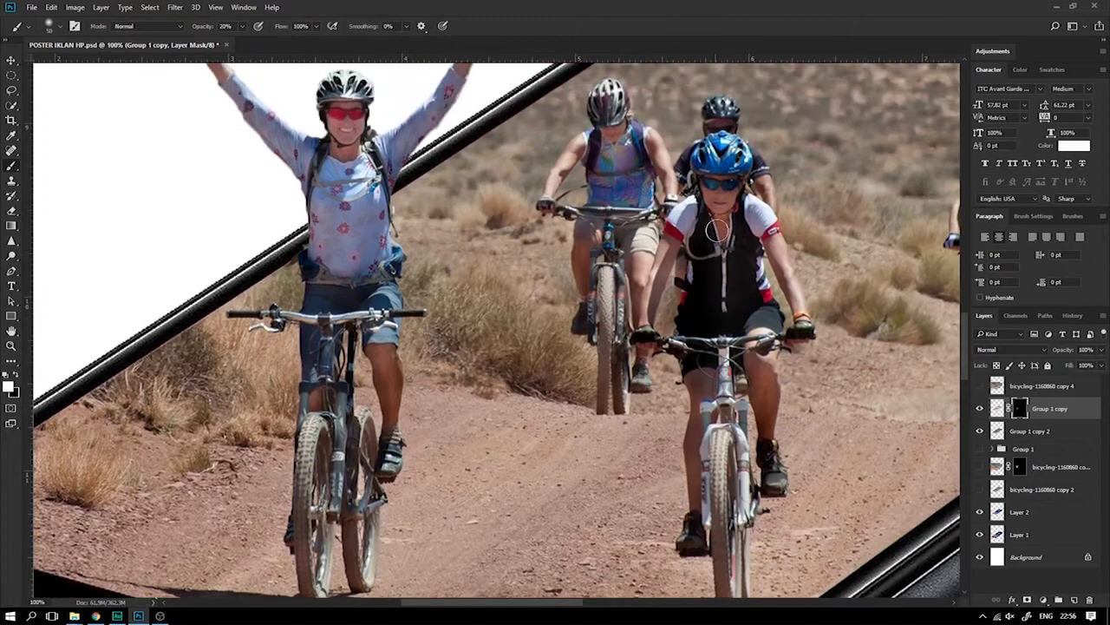
scroll(722, 217, up, 3)
scroll(677, 225, right, 3)
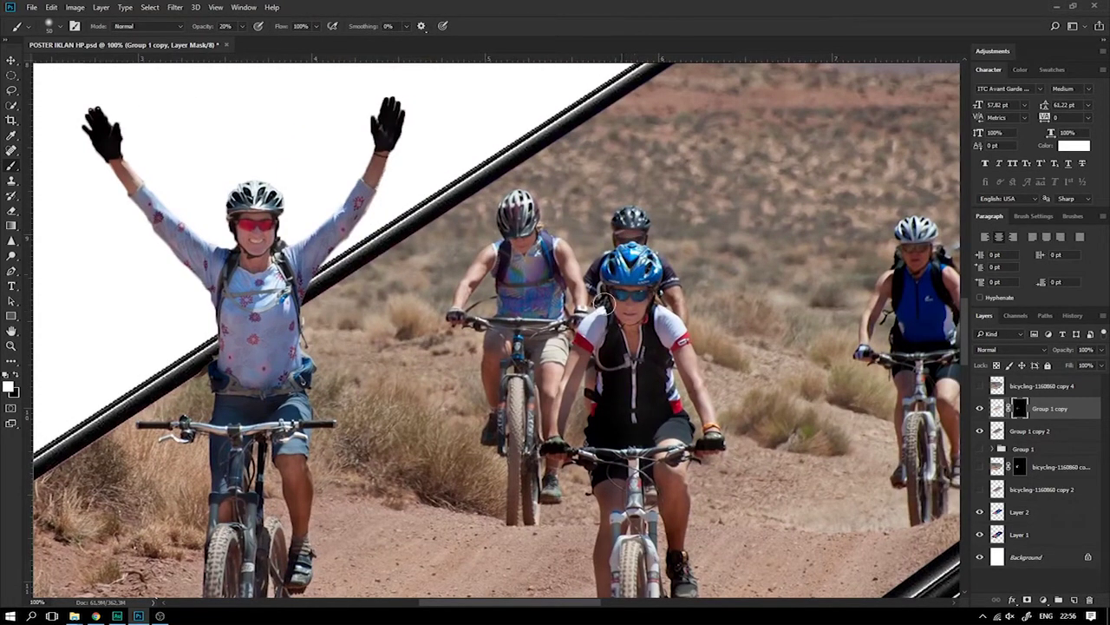
scroll(646, 336, right, 5)
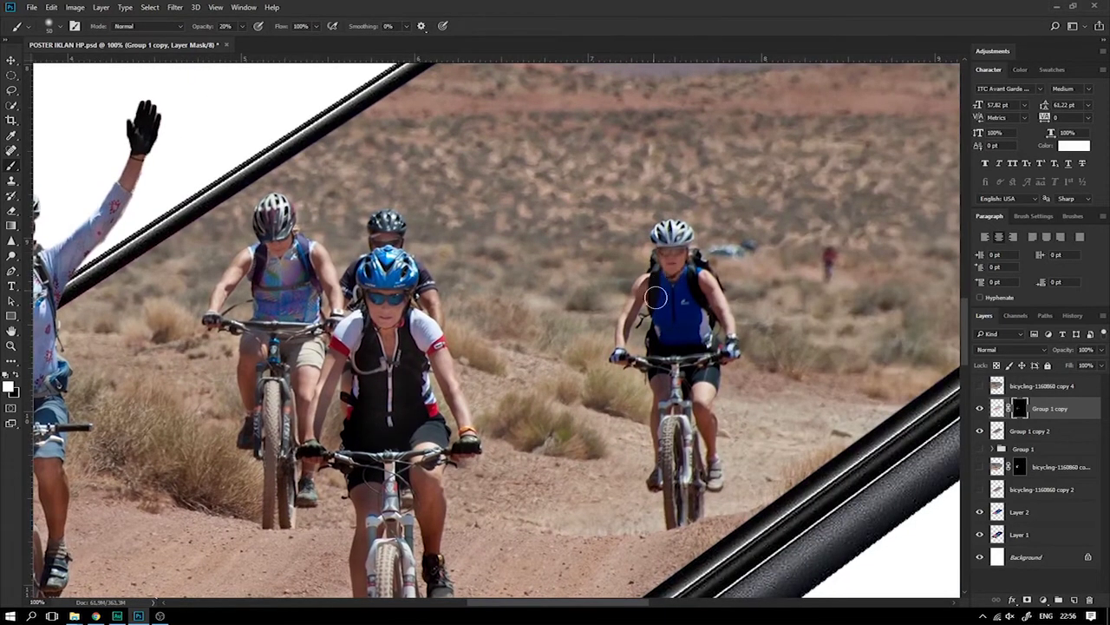
key(bracketleft)
key(bracketleft)
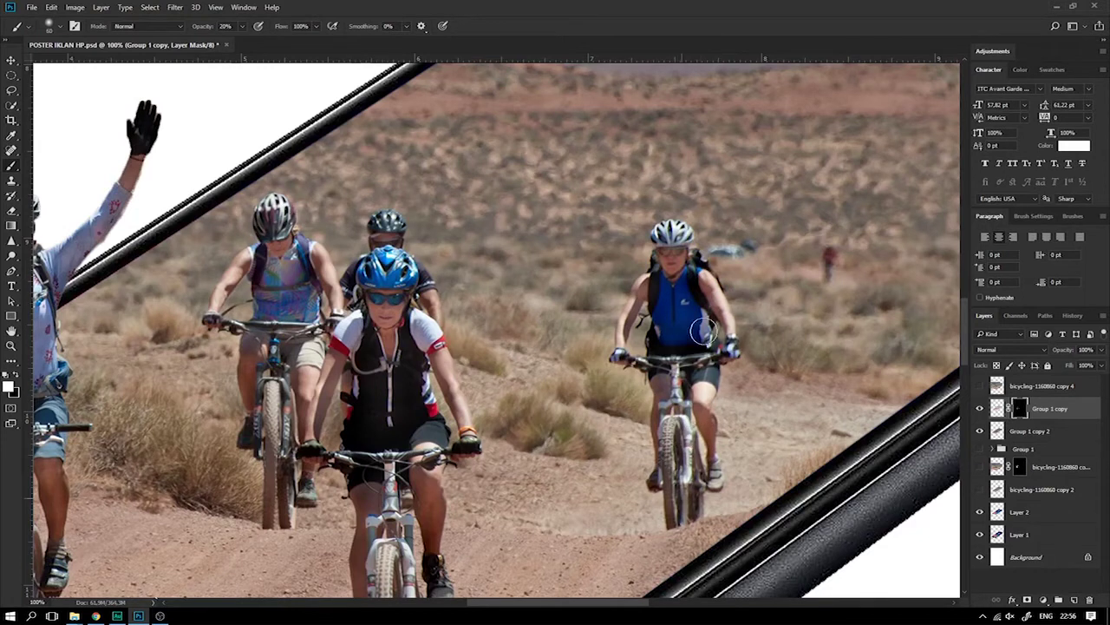
key(ctrl+minus)
key(ctrl+minus)
key(ctrl+minus)
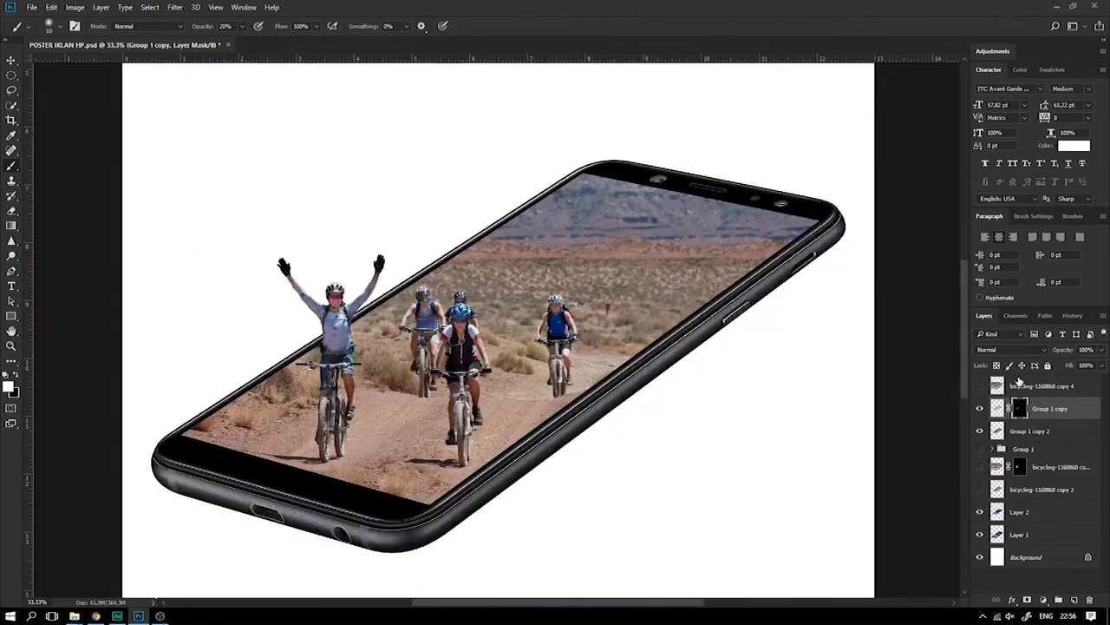
Compare Group 1 copy on and off, target bicycling-1160860 copy 4 with the Move tool, and save
click(980, 412)
click(980, 411)
click(981, 411)
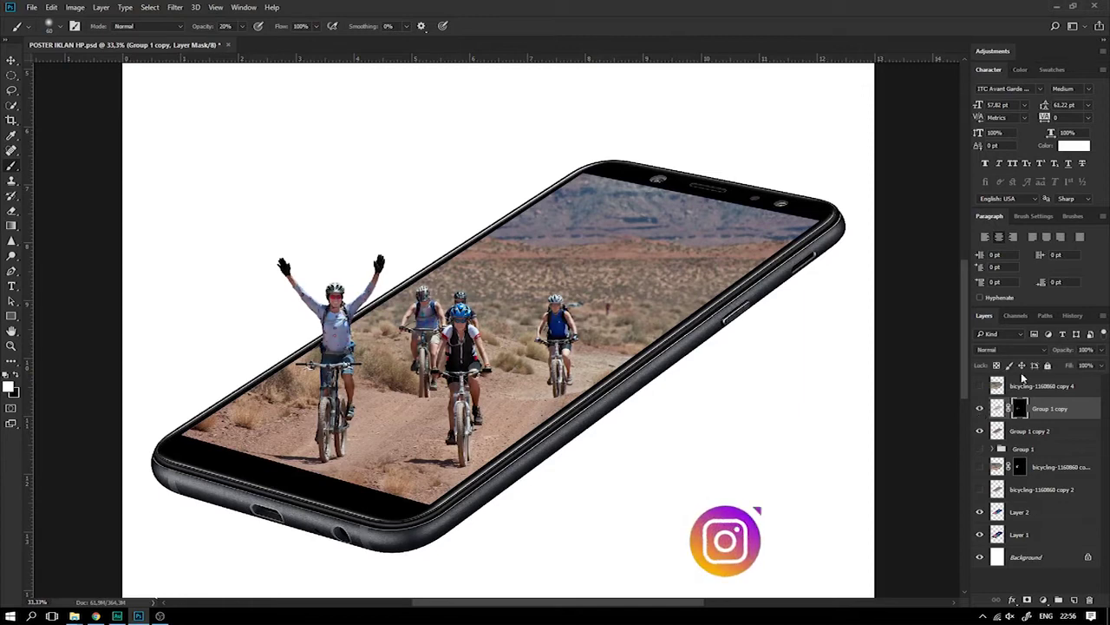
click(1039, 388)
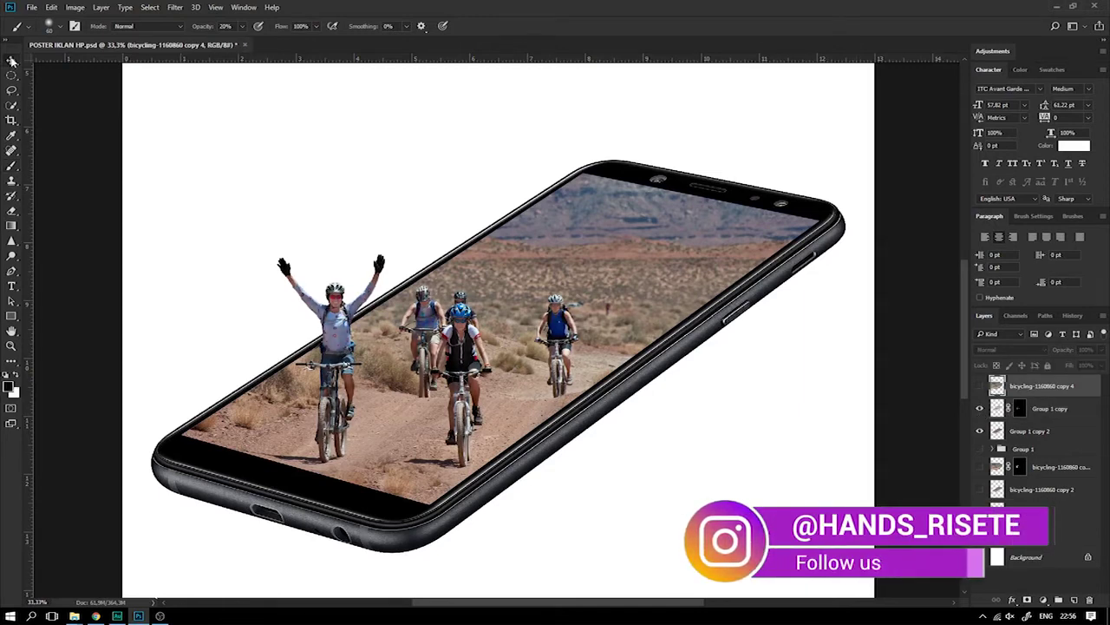
key(v)
key(ctrl+s)
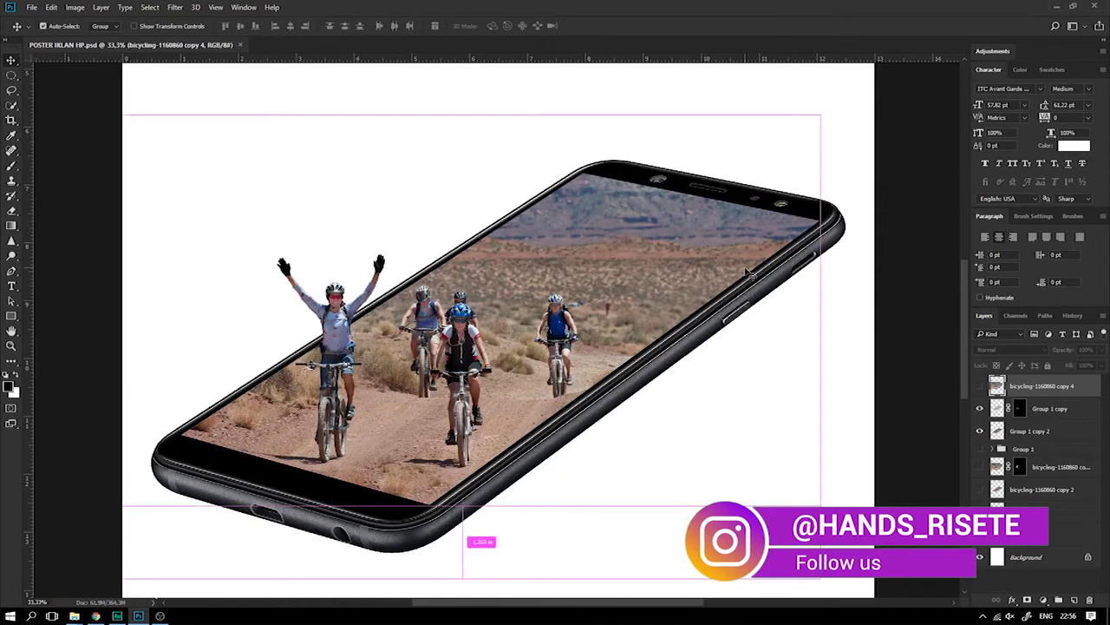
key(ctrl+minus)
key(ctrl+minus)
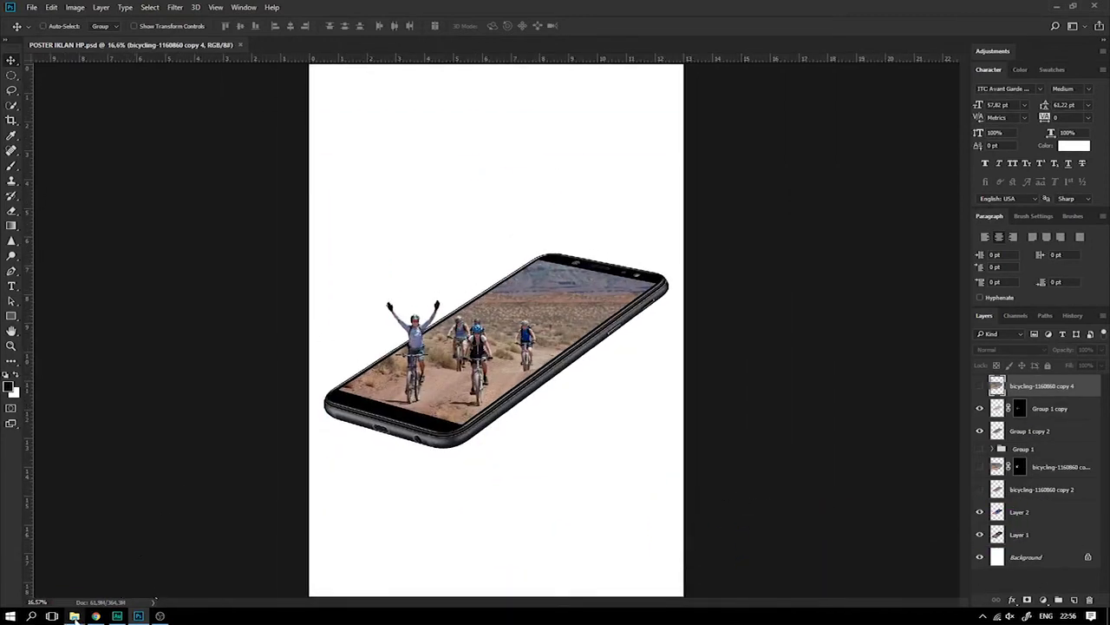
Preview nature-2531761 from the 57. Iklan HP folder and drag it into Photoshop
mouse_move(75, 616)
click(87, 568)
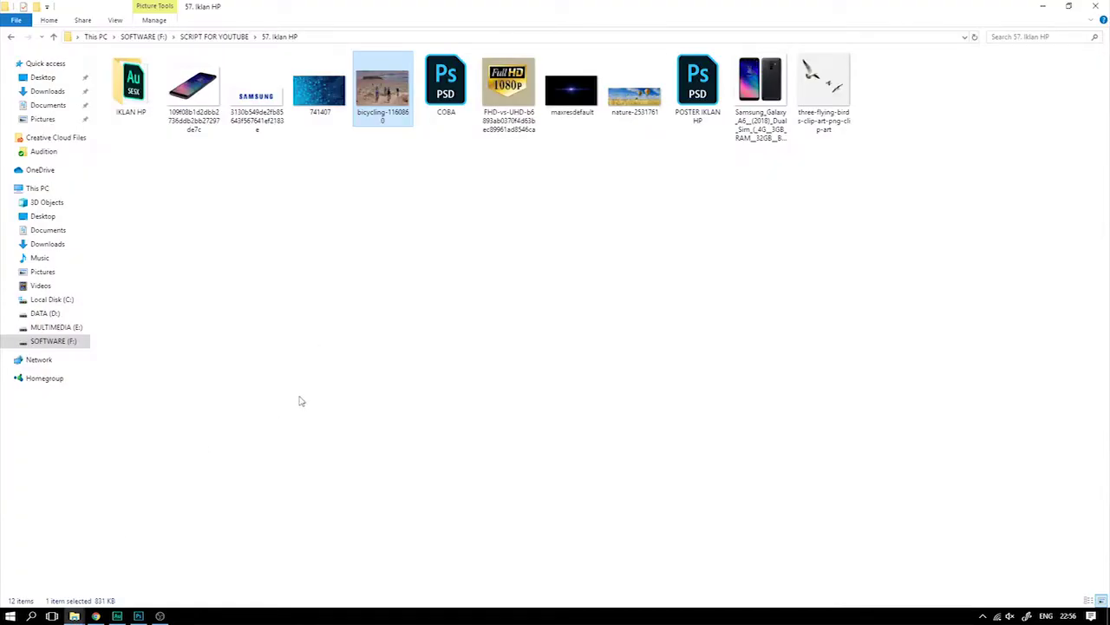
click(576, 218)
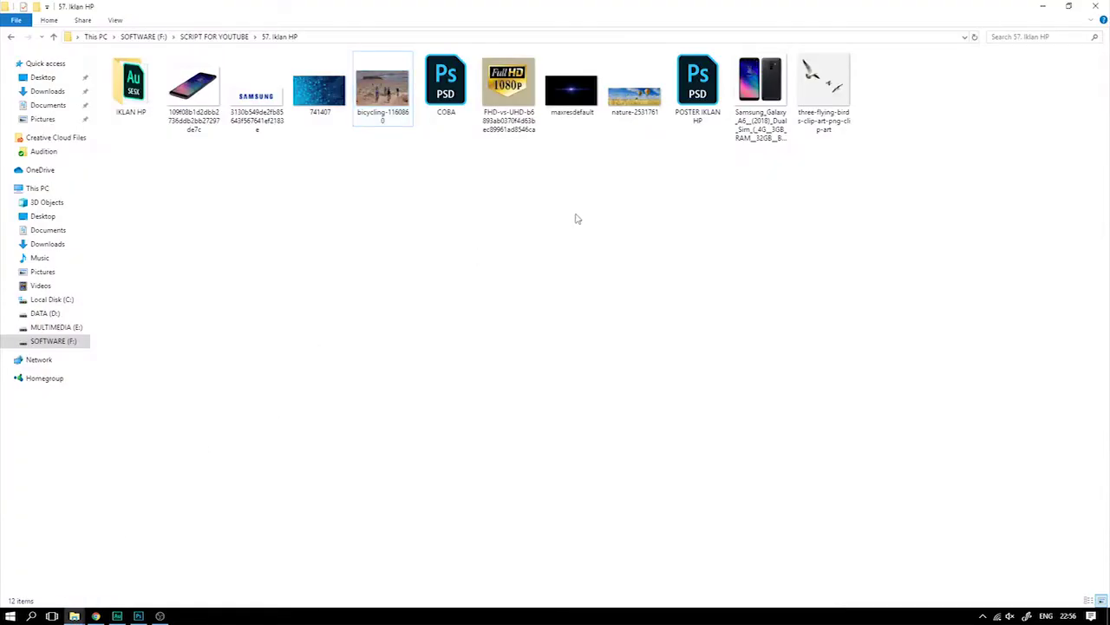
click(649, 114)
double_click(649, 104)
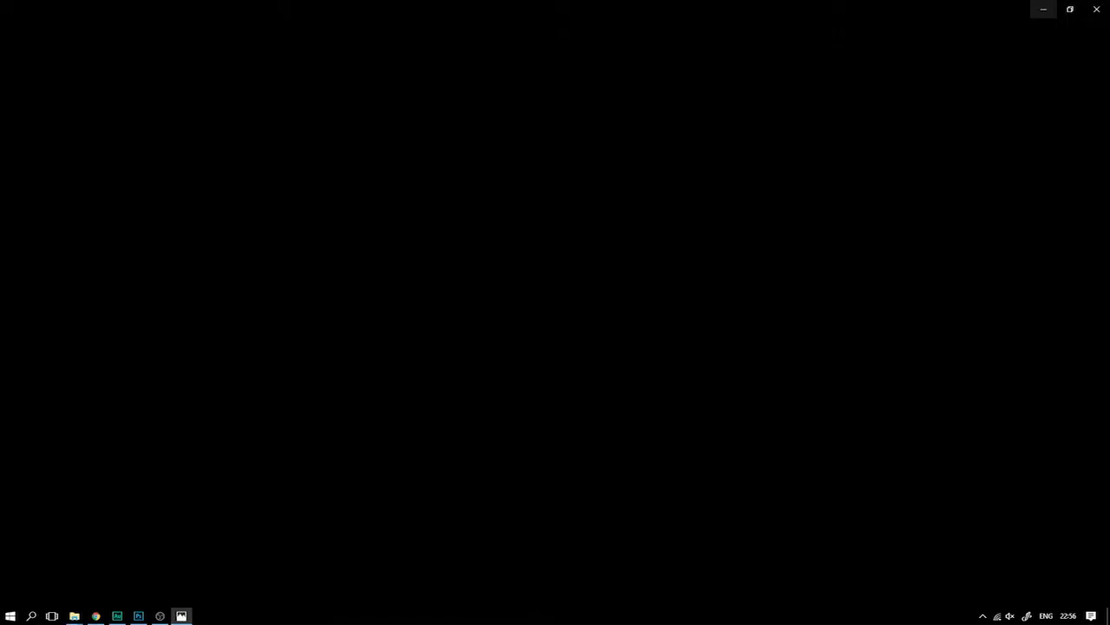
click(1096, 7)
drag(630, 97, 746, 41)
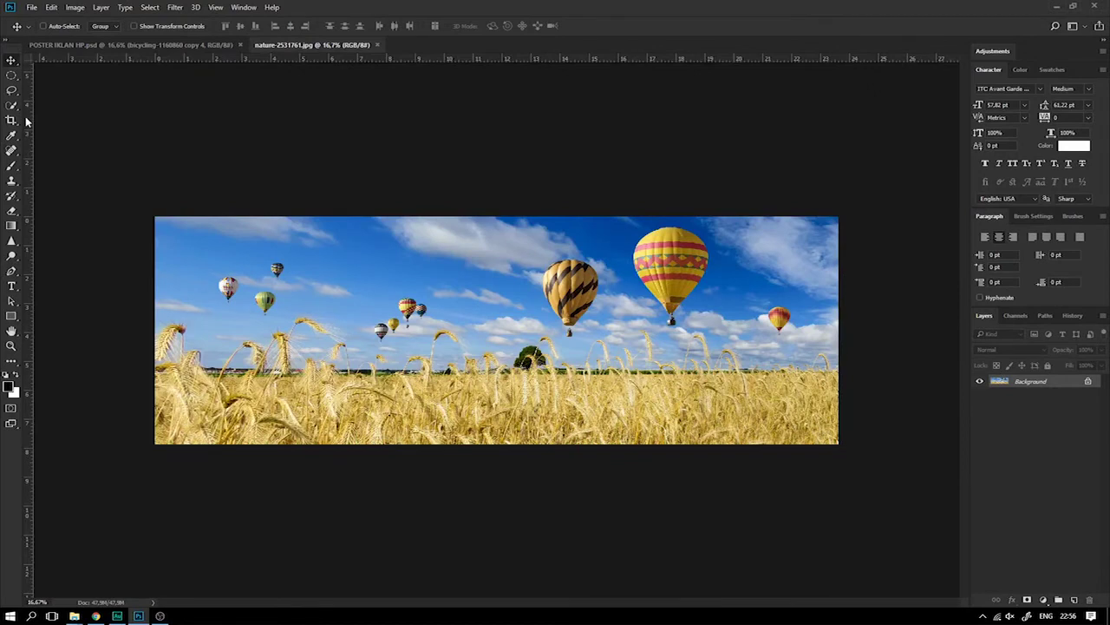
Quick Select the central red-and-yellow balloon in the nature photo
scroll(359, 164, up, 1)
scroll(565, 193, up, 1)
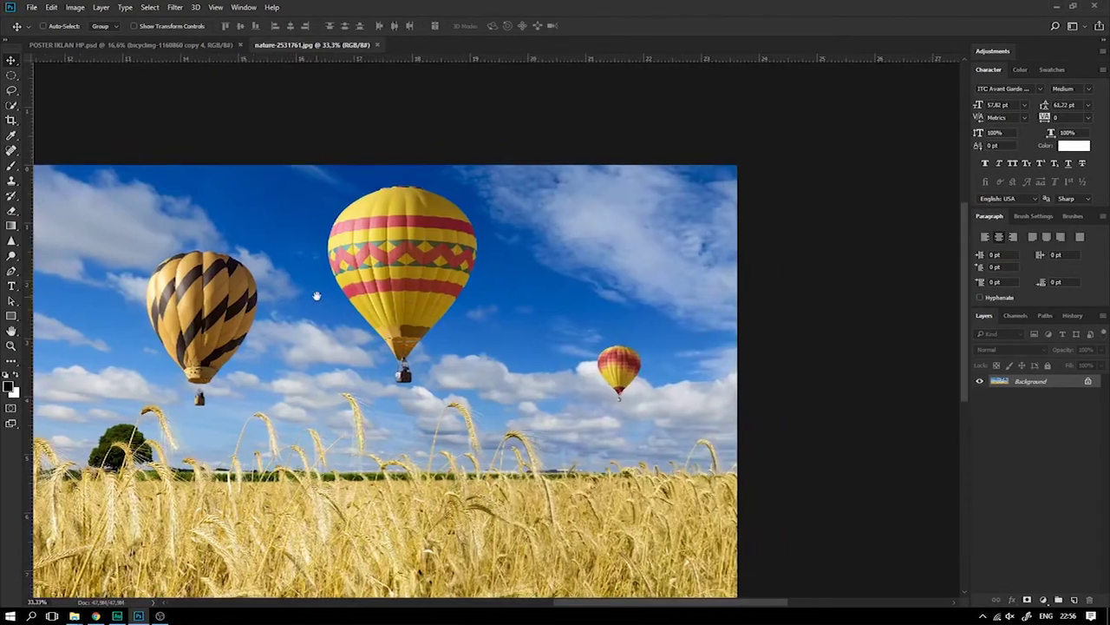
click(12, 107)
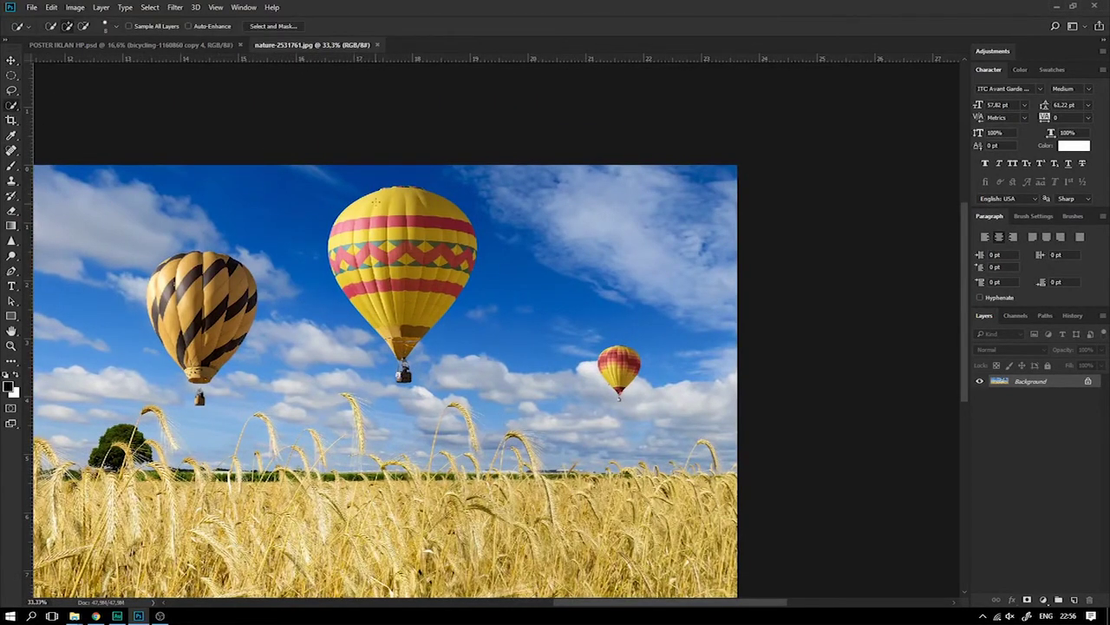
drag(407, 228, 446, 304)
scroll(490, 316, up, 1)
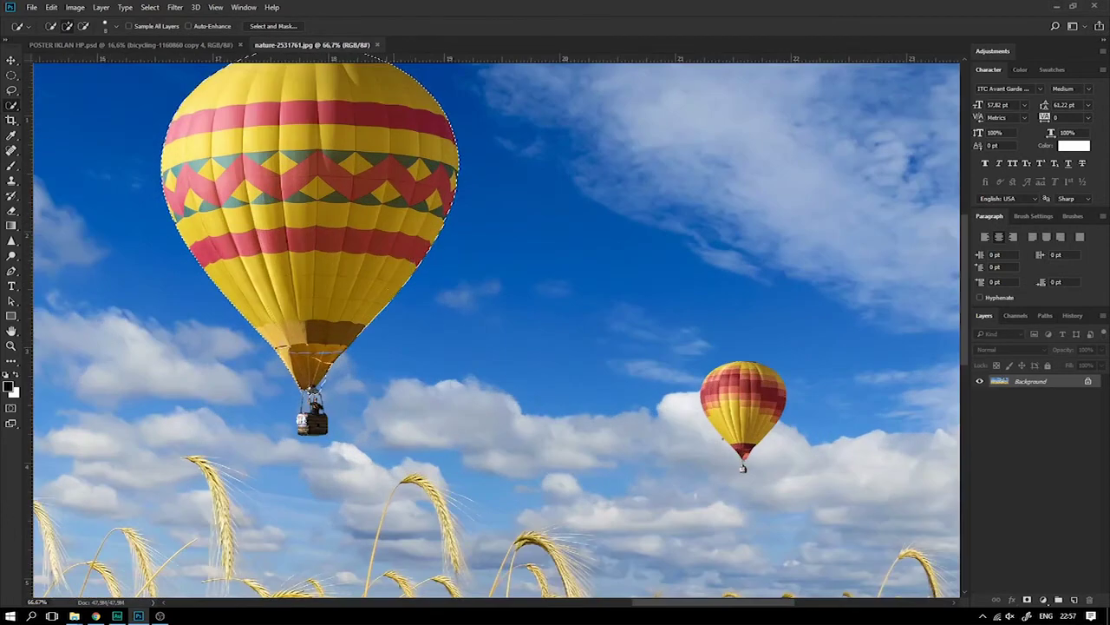
scroll(408, 394, up, 1)
scroll(408, 395, up, 1)
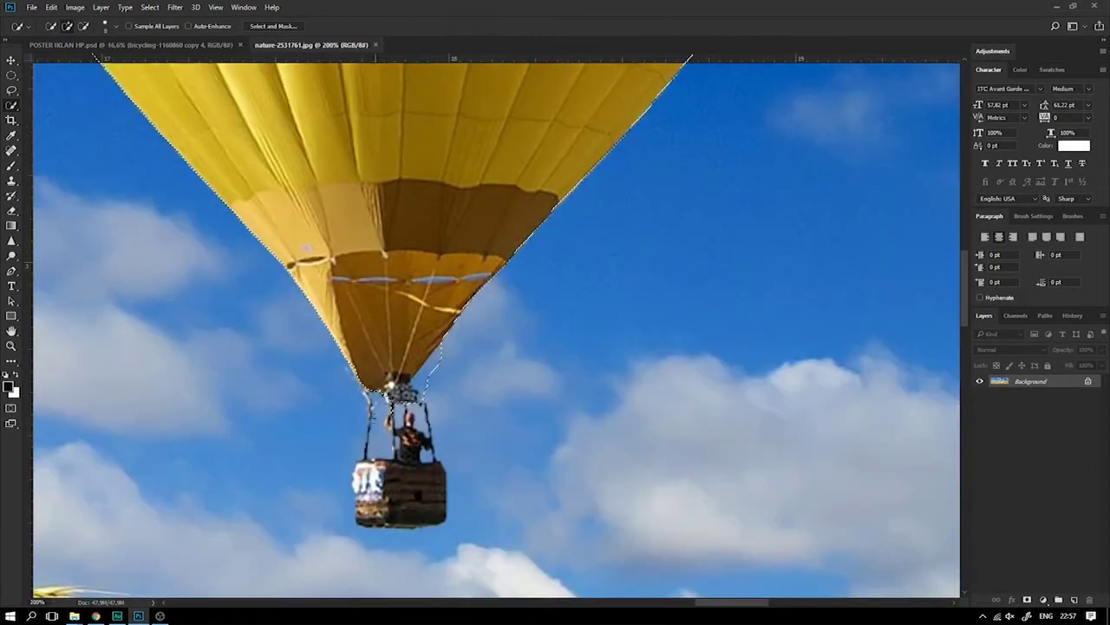
Extend the selection over the ropes and basket, subtracting the sky beside the ropes
mouse_move(386, 404)
mouse_down()
mouse_move(375, 419)
mouse_move(377, 505)
mouse_up()
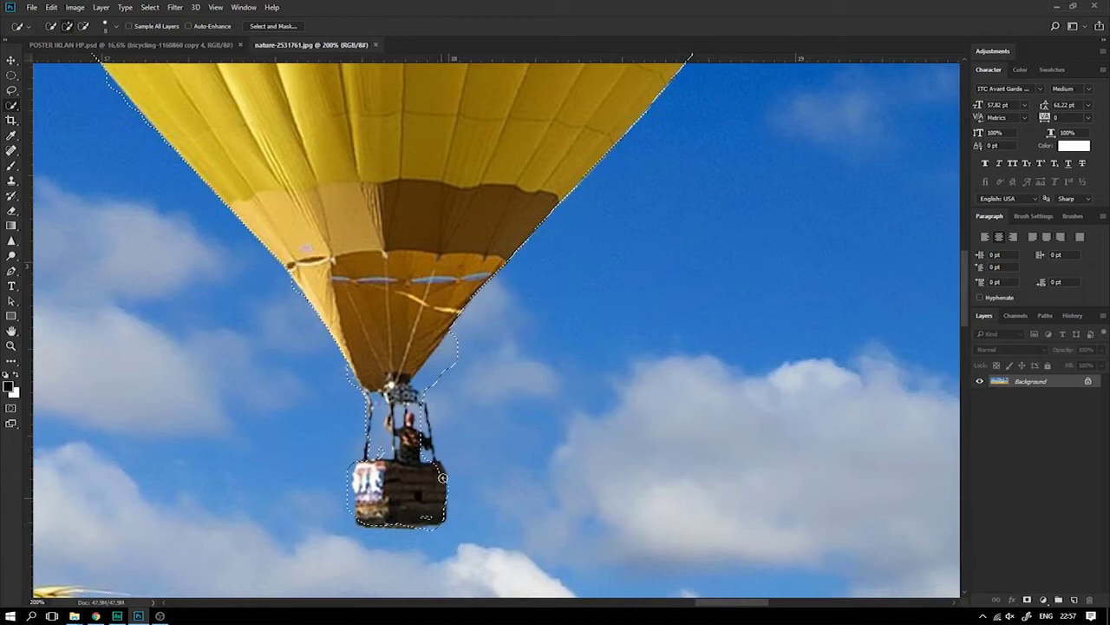
drag(410, 395, 425, 375)
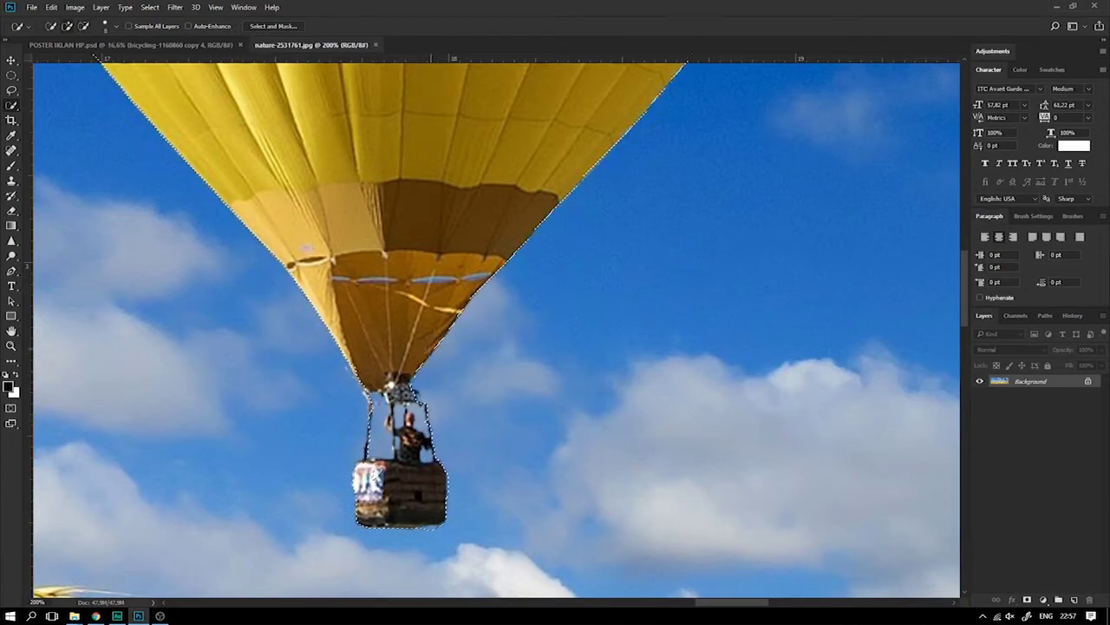
drag(405, 387, 425, 425)
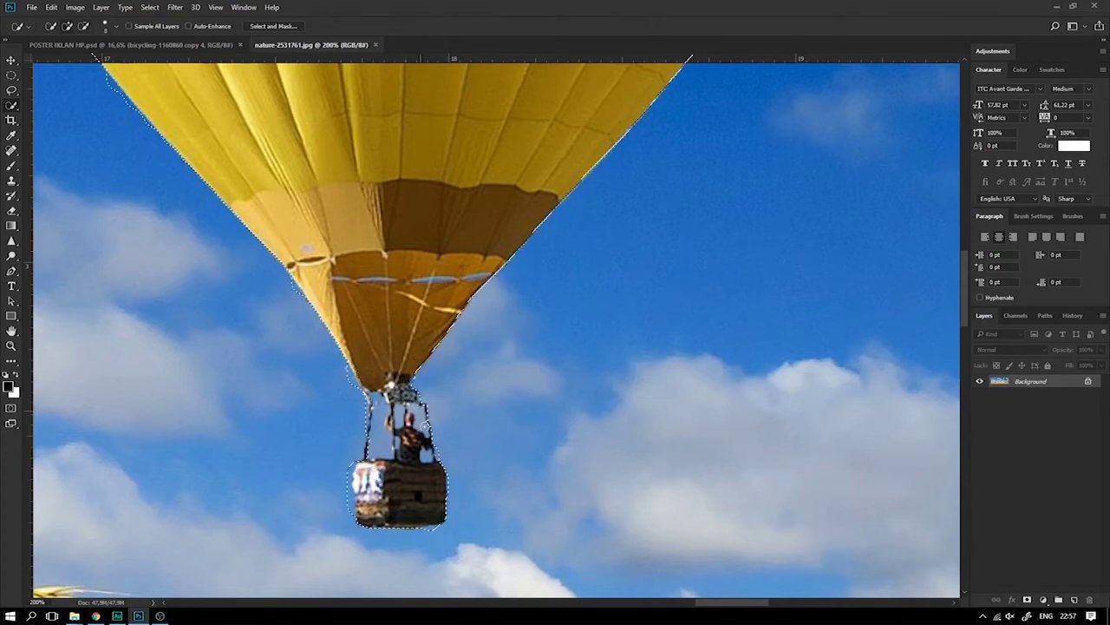
mouse_move(394, 417)
mouse_down()
mouse_move(381, 438)
mouse_move(396, 442)
mouse_up()
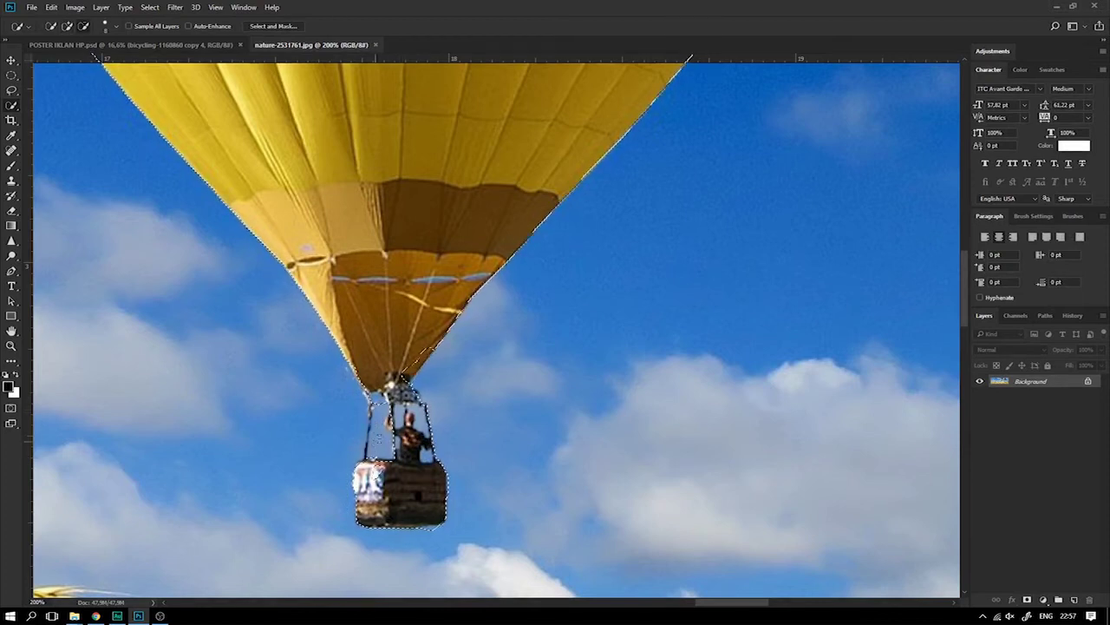
key(alt)
drag(407, 447, 426, 434)
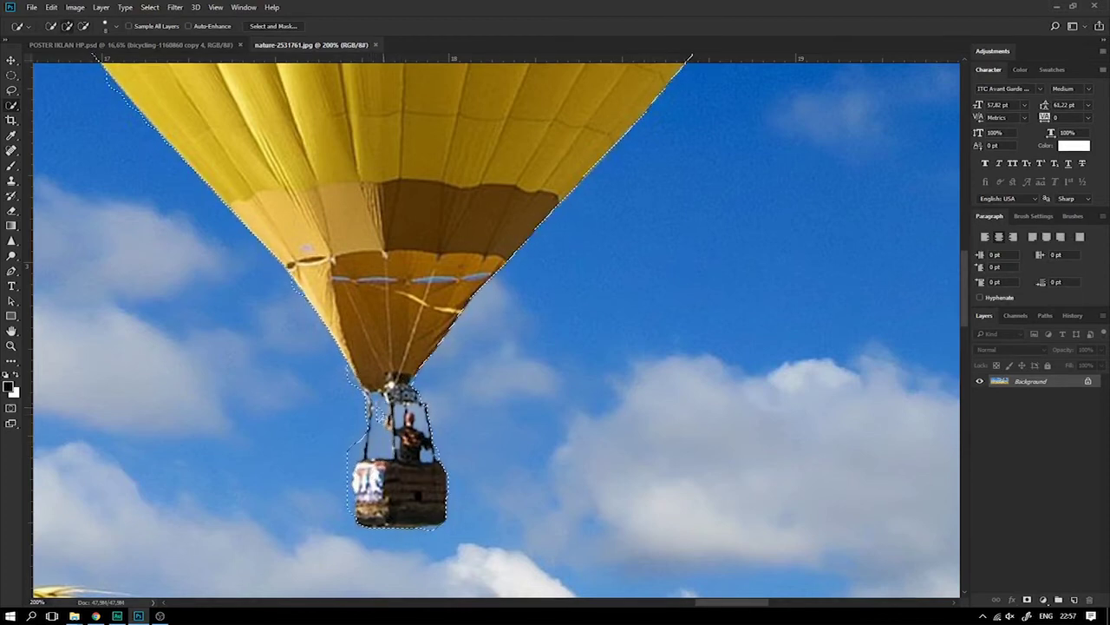
Move the selected balloon onto the poster above the phone as Layer 3, then deselect the photo
scroll(426, 434, down, 1)
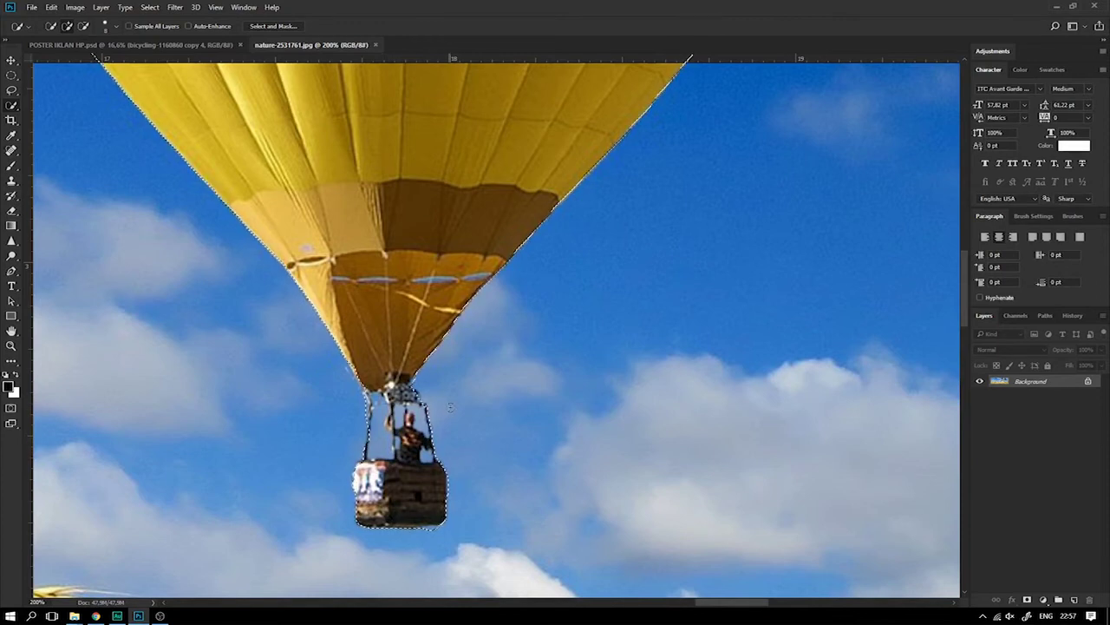
scroll(434, 425, down, 1)
scroll(443, 417, down, 1)
scroll(453, 406, down, 1)
scroll(453, 406, down, 1)
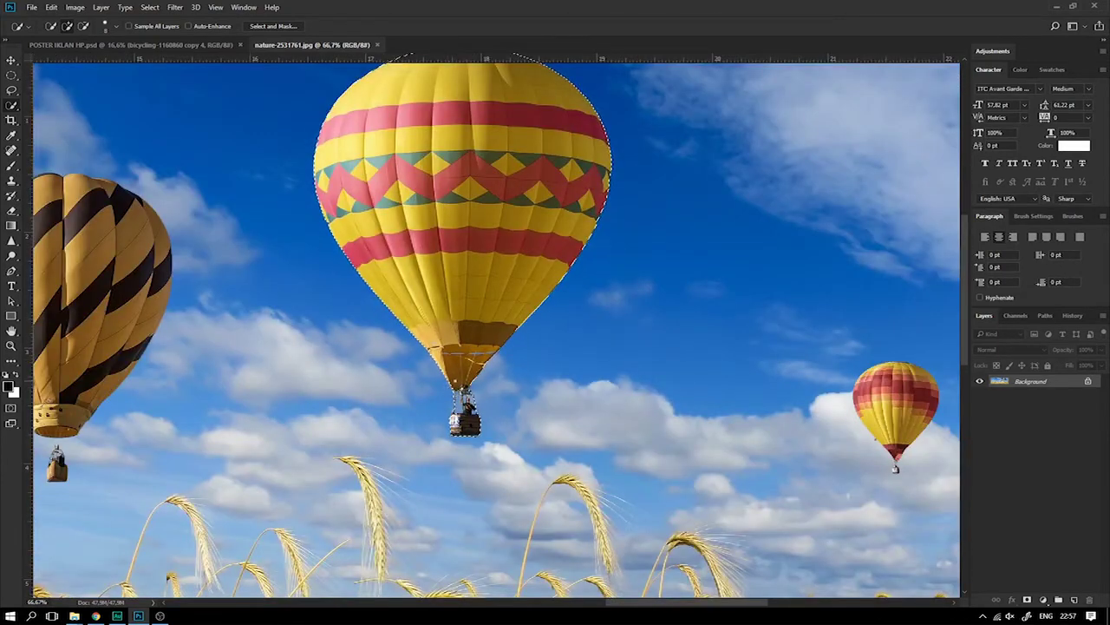
scroll(455, 382, up, 2)
scroll(458, 360, down, 1)
scroll(459, 356, down, 1)
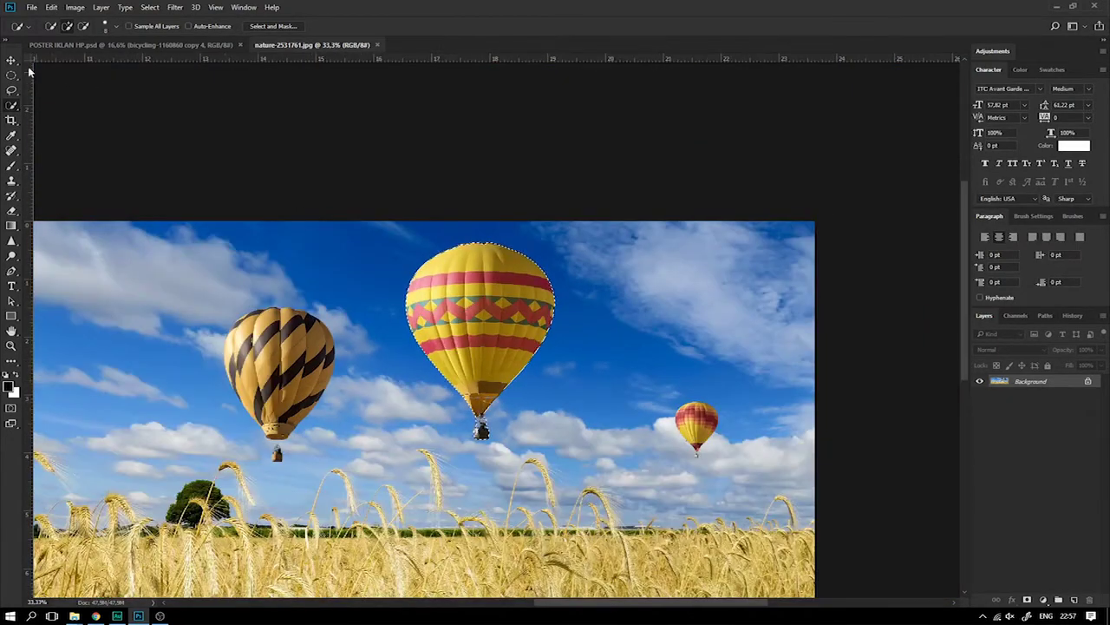
key(v)
mouse_move(469, 316)
mouse_down()
mouse_move(435, 295)
mouse_move(510, 206)
mouse_move(514, 232)
mouse_up()
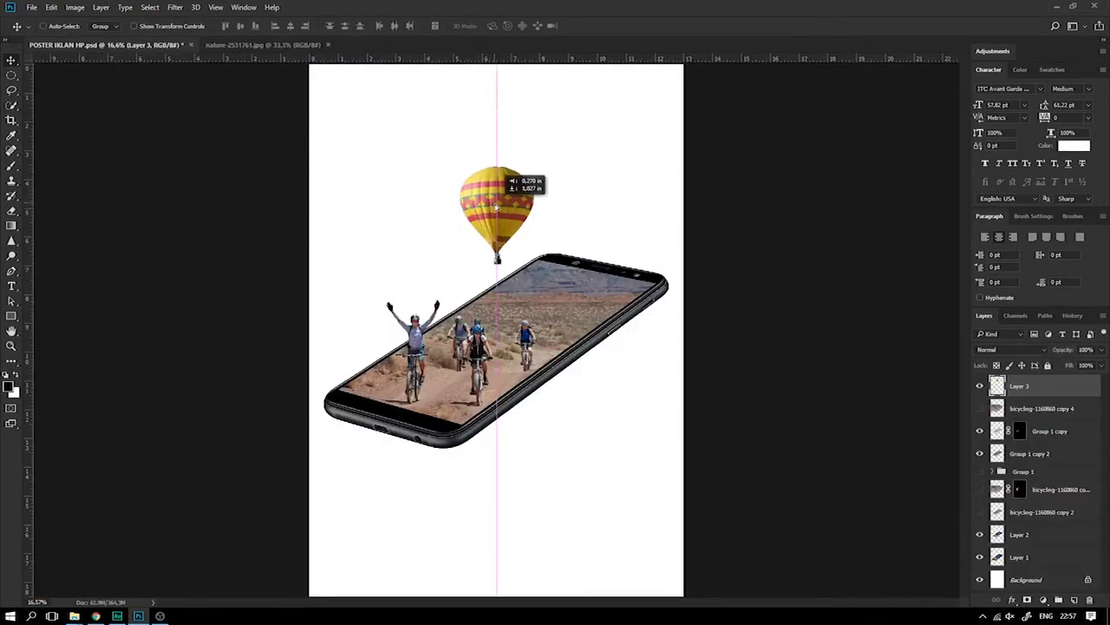
click(263, 44)
key(ctrl+d)
scroll(527, 323, down, 2)
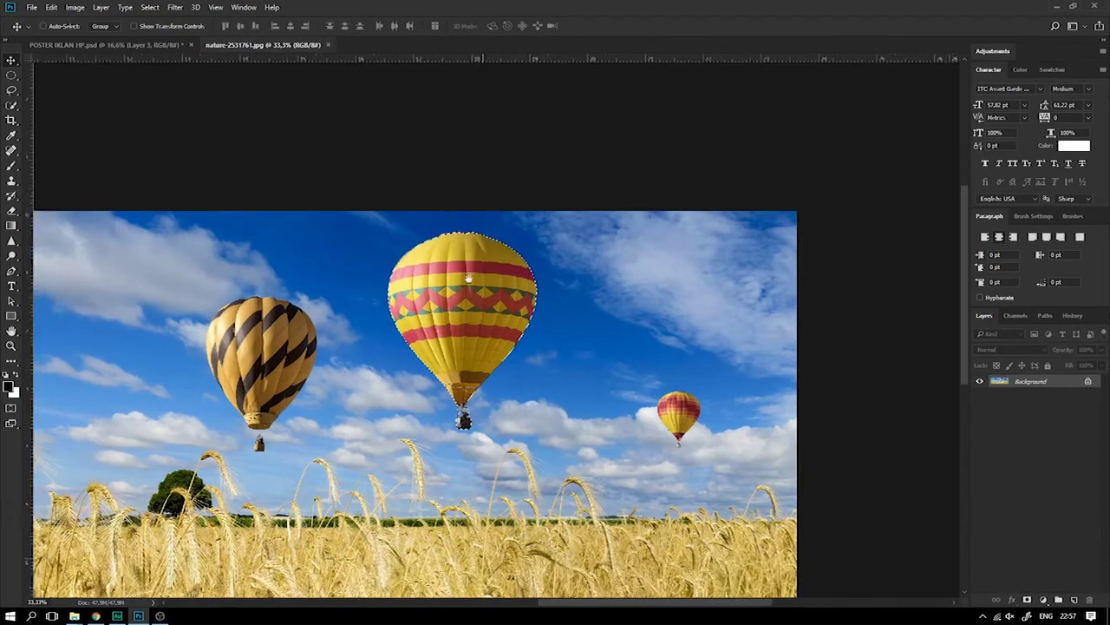
Quick Select the striped balloon, removing a stray sky bulge and bringing its basket into view
key(w)
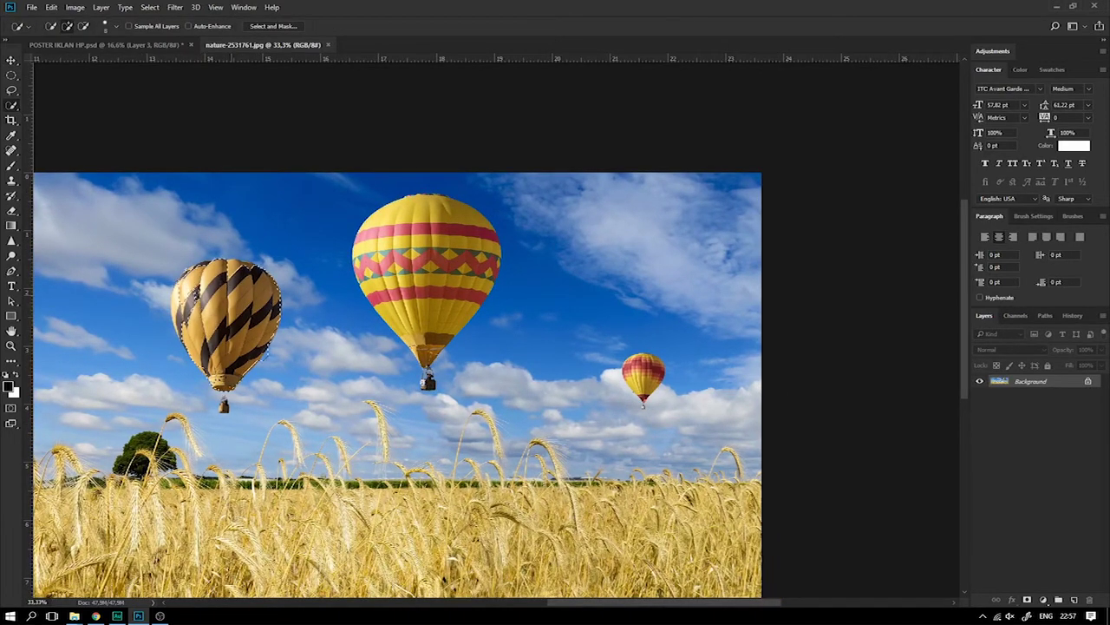
key(ctrl+plus)
key(ctrl+plus)
drag(191, 310, 712, 345)
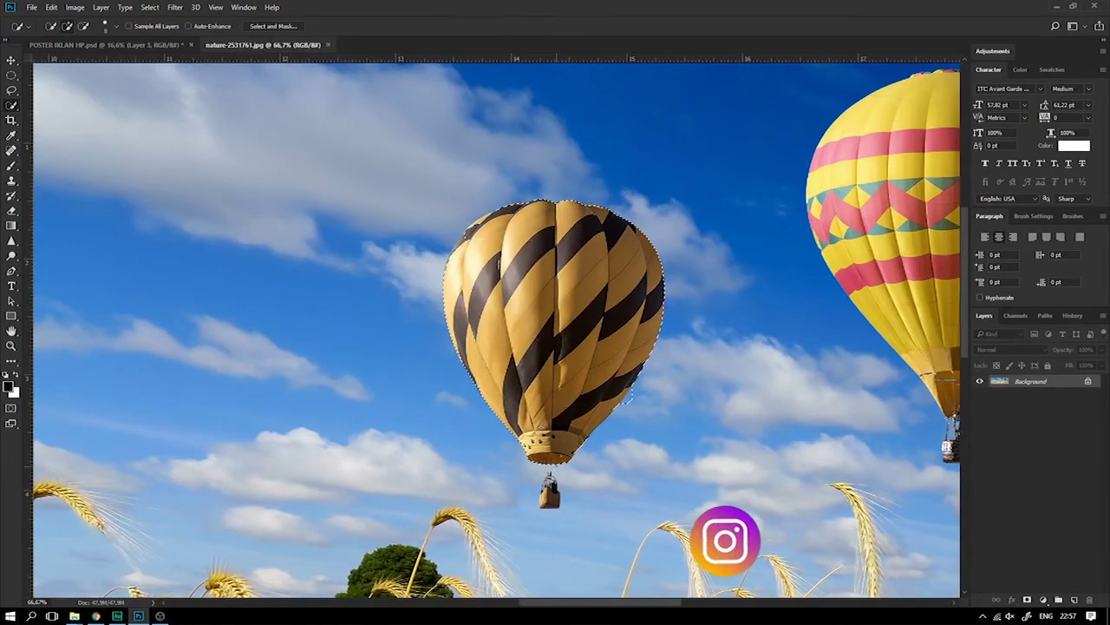
scroll(495, 326, down, 1)
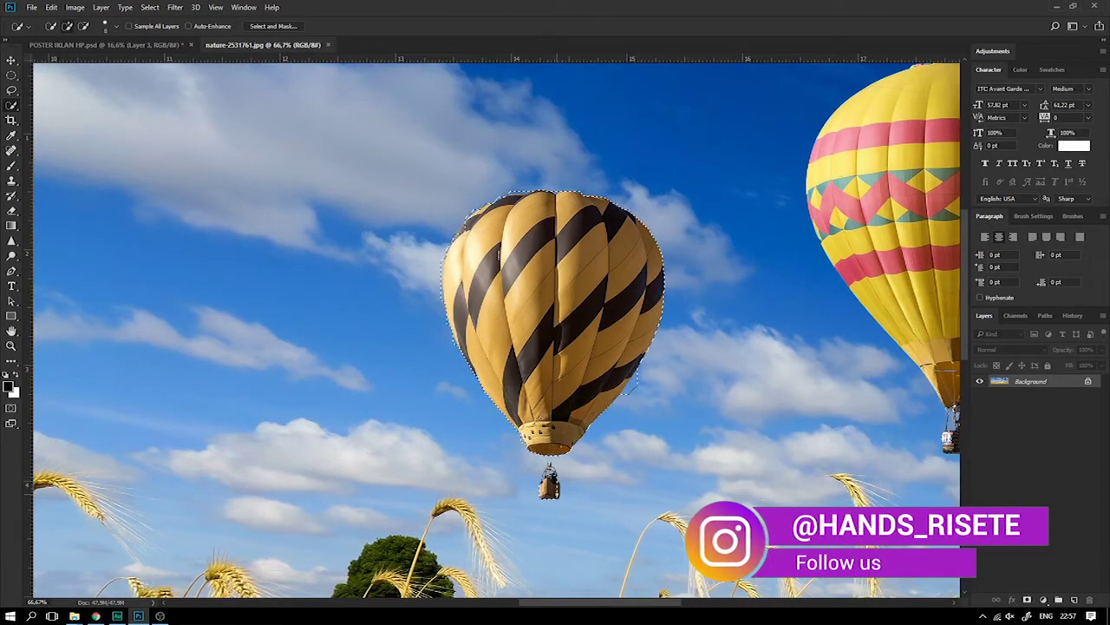
scroll(618, 473, up, 5)
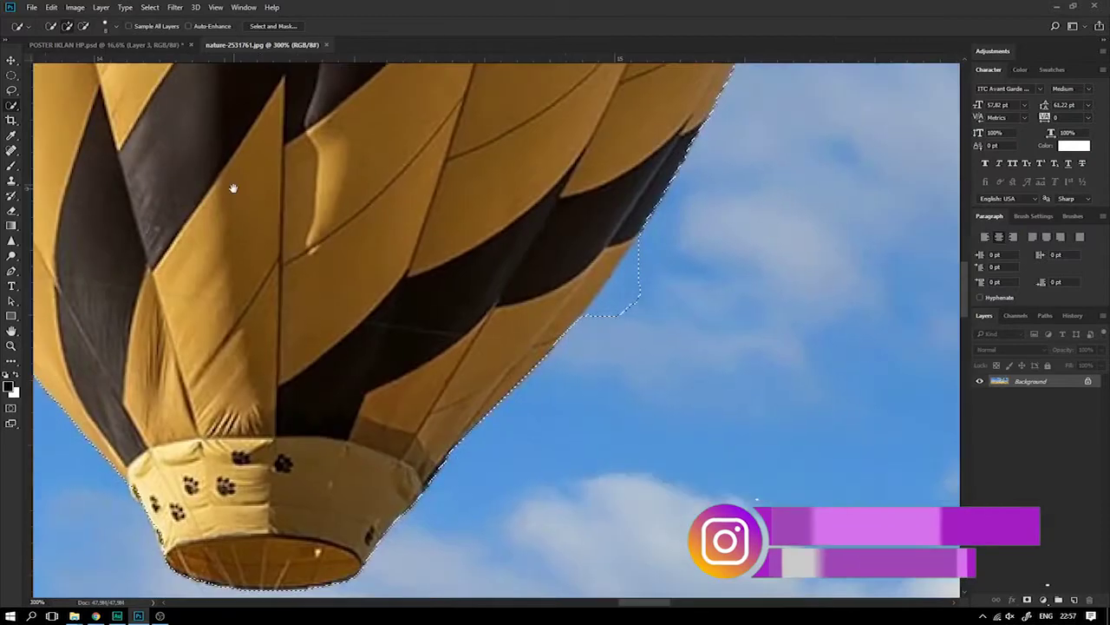
alt+click(636, 293)
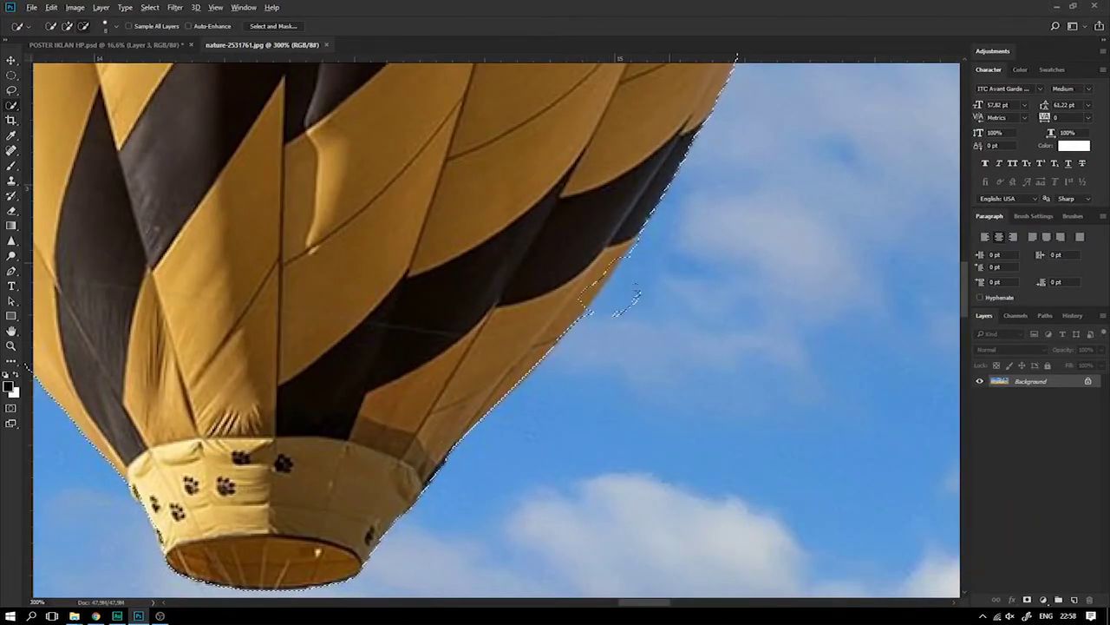
drag(545, 339, 671, 185)
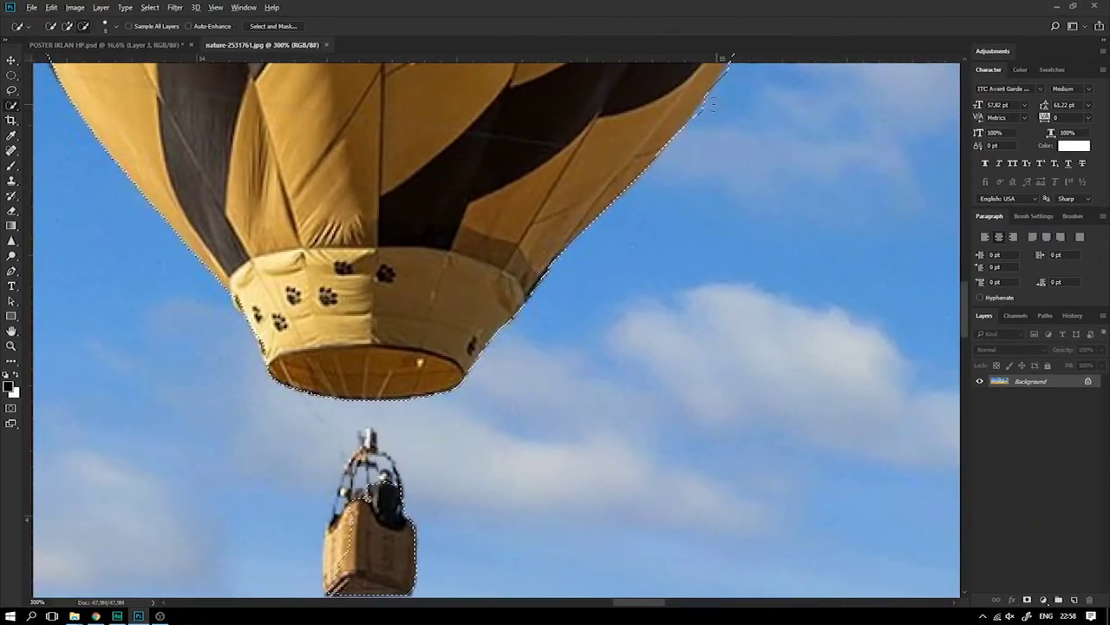
drag(361, 484, 375, 358)
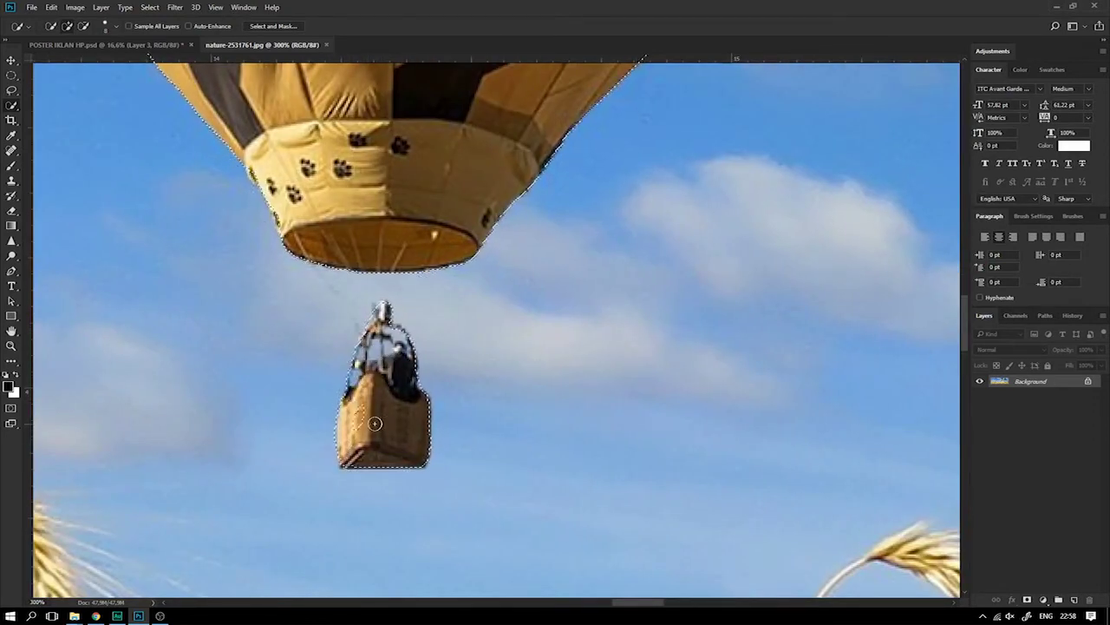
Extend the striped balloon selection along its upper-left and top edges
scroll(422, 431, up, 1)
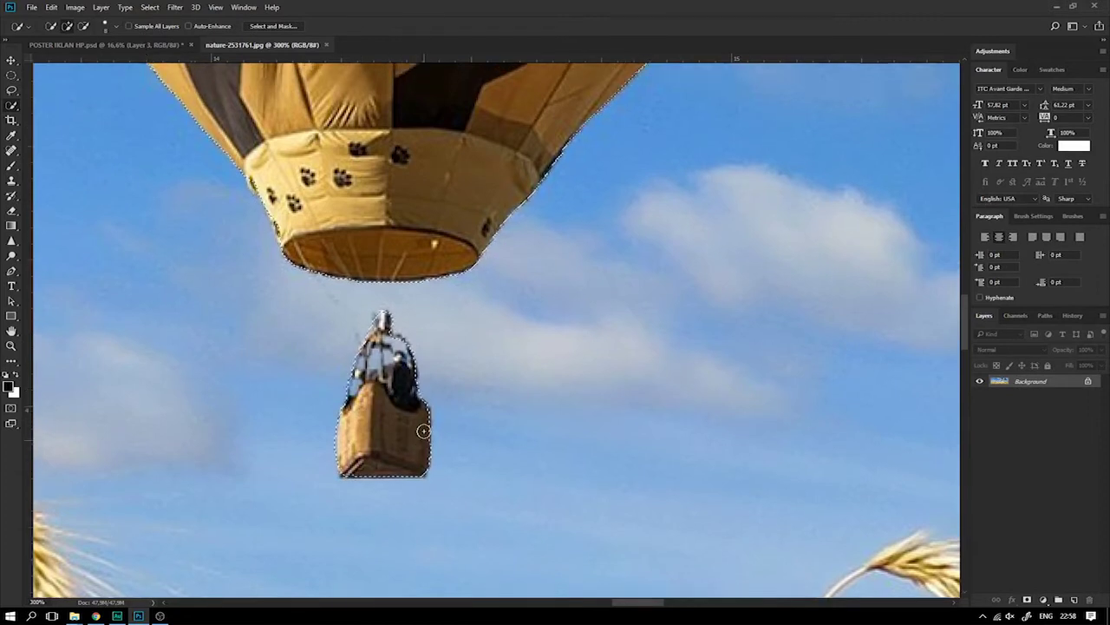
scroll(423, 431, up, 3)
scroll(416, 425, up, 3)
key(ctrl+minus)
key(ctrl+minus)
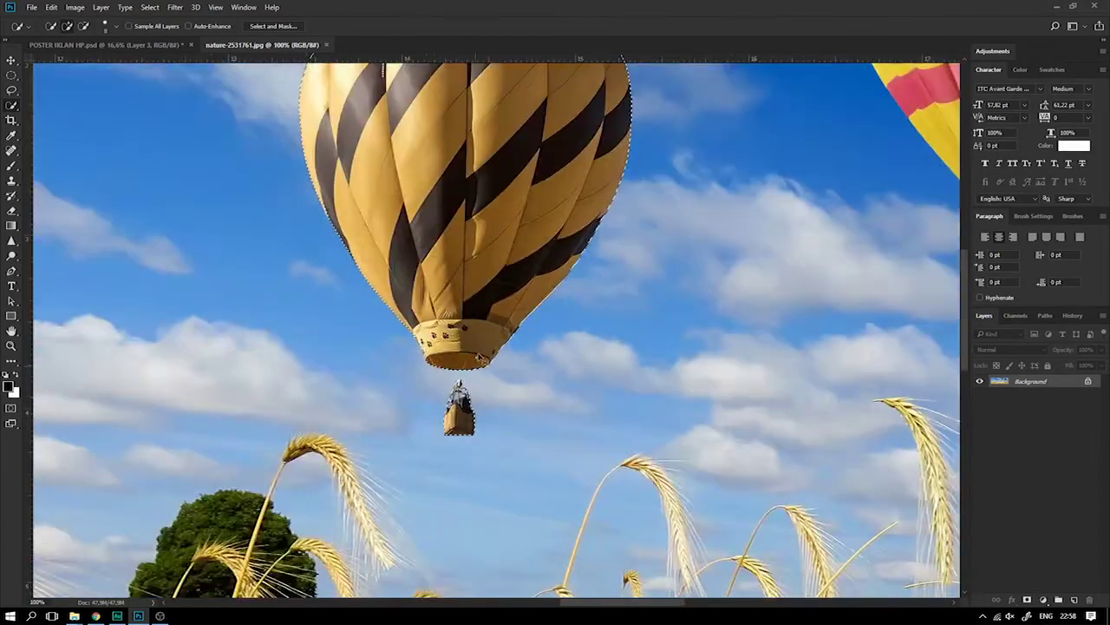
key(ctrl+minus)
scroll(491, 338, up, 3)
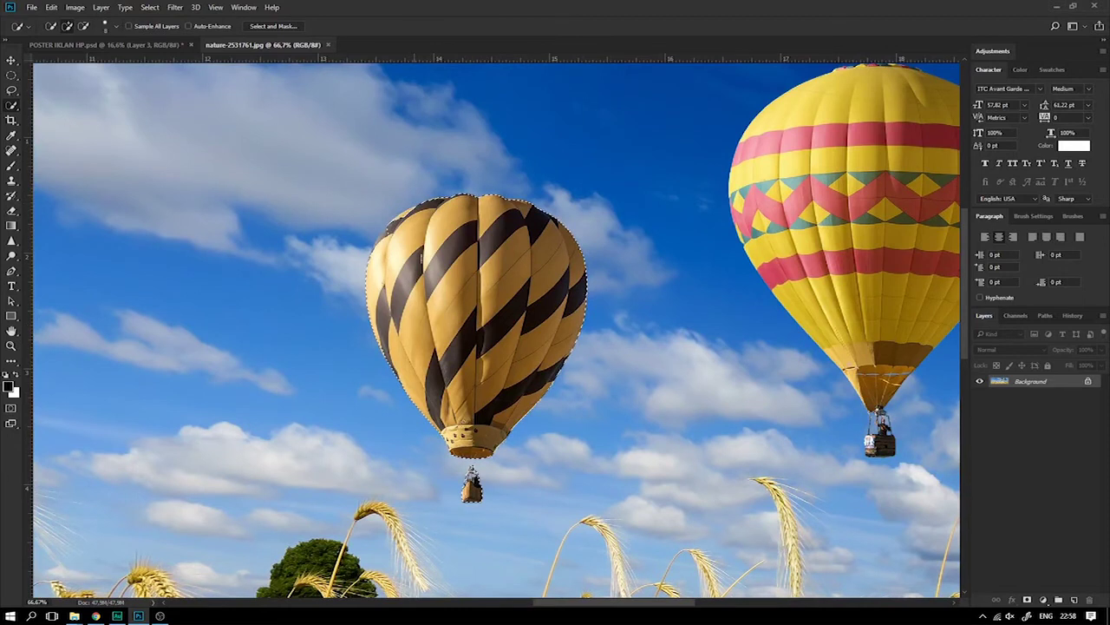
scroll(417, 291, up, 1)
key(ctrl+plus)
key(ctrl+plus)
key(ctrl+plus)
key(ctrl+minus)
mouse_move(358, 287)
mouse_down()
mouse_move(338, 267)
mouse_move(433, 178)
mouse_move(575, 112)
mouse_up()
scroll(575, 122, up, 2)
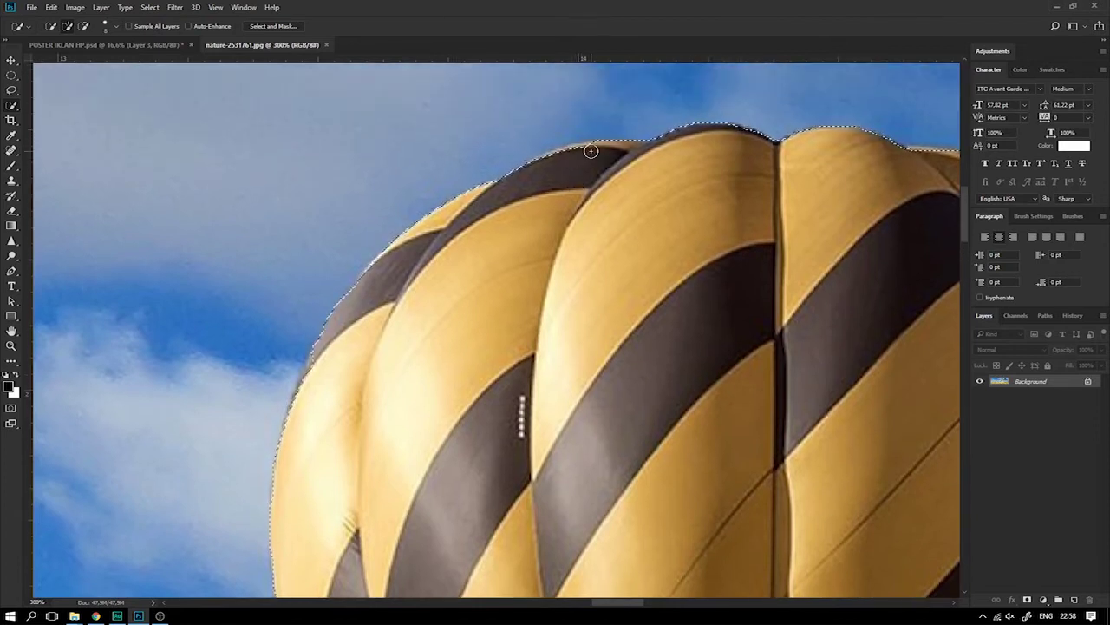
drag(591, 151, 756, 231)
scroll(755, 231, right, 4)
drag(591, 181, 682, 216)
scroll(664, 220, down, 1)
scroll(274, 175, down, 2)
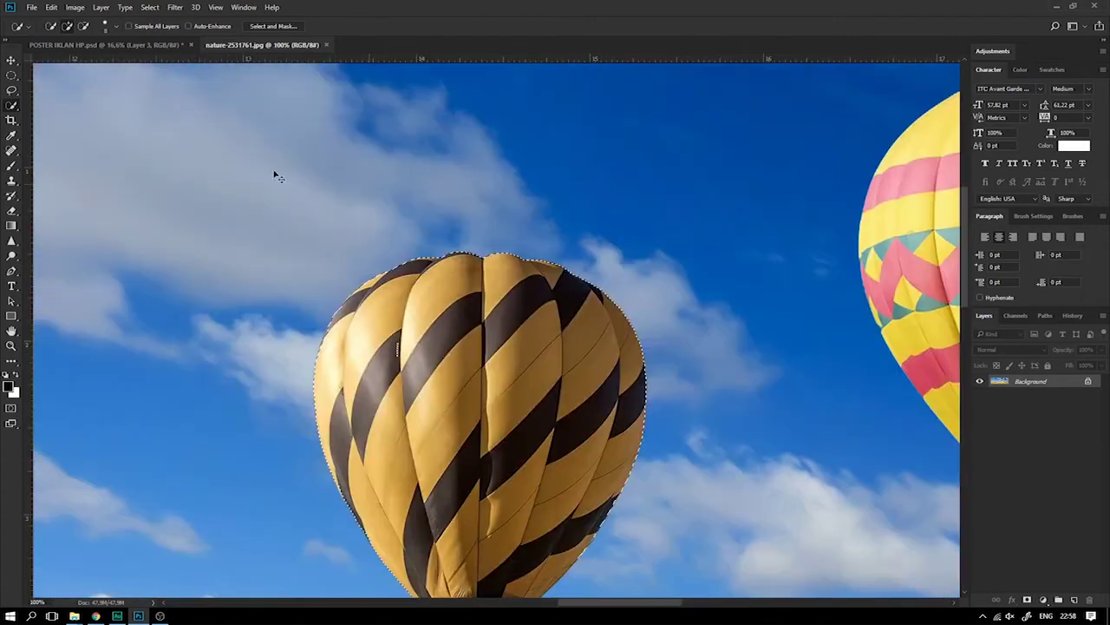
Place the striped balloon on the poster as Layer 4, save, and deselect the photo
click(11, 60)
mouse_move(519, 378)
mouse_down()
mouse_move(191, 52)
mouse_move(367, 169)
mouse_up()
mouse_move(426, 189)
mouse_down()
mouse_move(386, 196)
mouse_move(404, 217)
mouse_up()
key(ctrl+s)
click(282, 45)
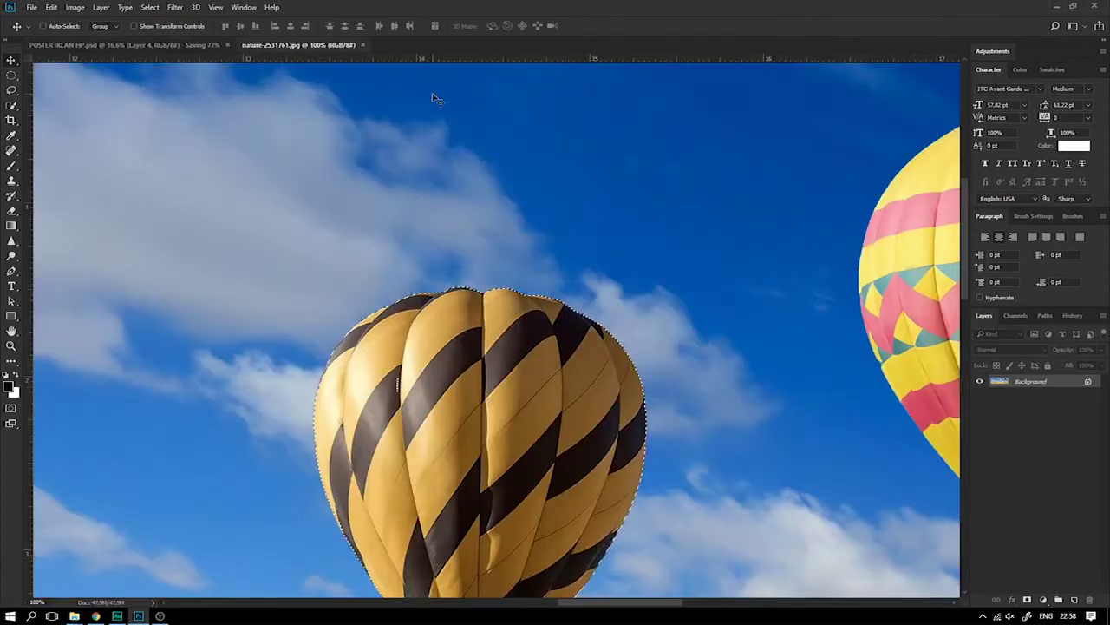
key(ctrl+d)
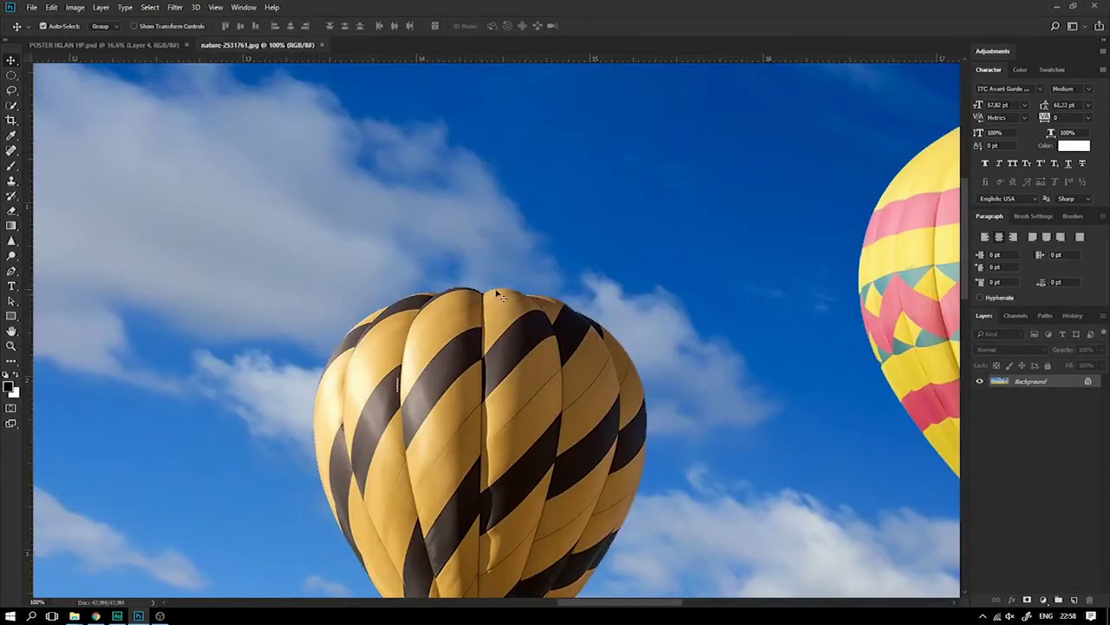
Quick-select the small red-and-yellow balloon in the source photo
scroll(501, 295, down, 3)
scroll(409, 275, up, 2)
scroll(667, 362, up, 3)
mouse_move(642, 409)
mouse_down()
mouse_move(471, 255)
mouse_move(49, 87)
mouse_up()
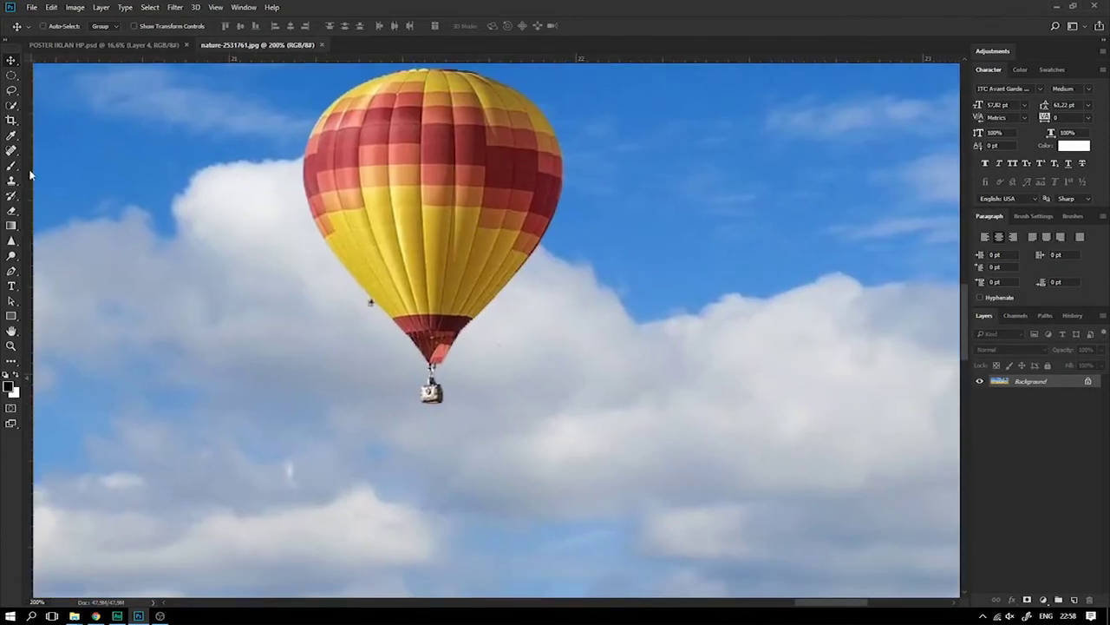
click(11, 105)
drag(434, 113, 388, 185)
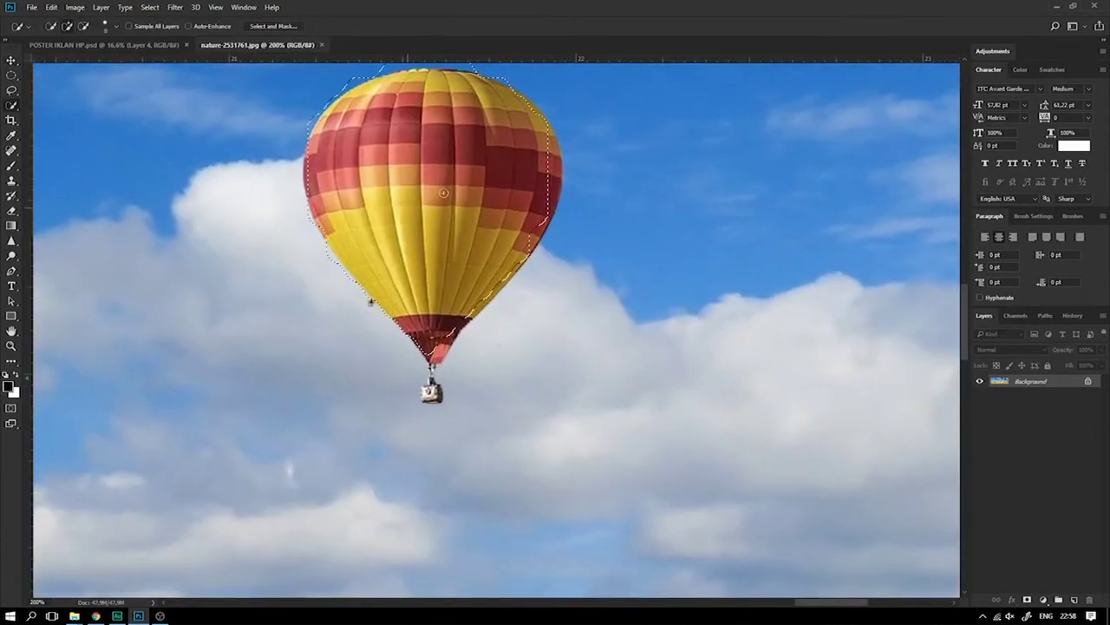
Refine the selection to include the basket and light-red flap, excluding the sky beside the rope
scroll(443, 193, up, 2)
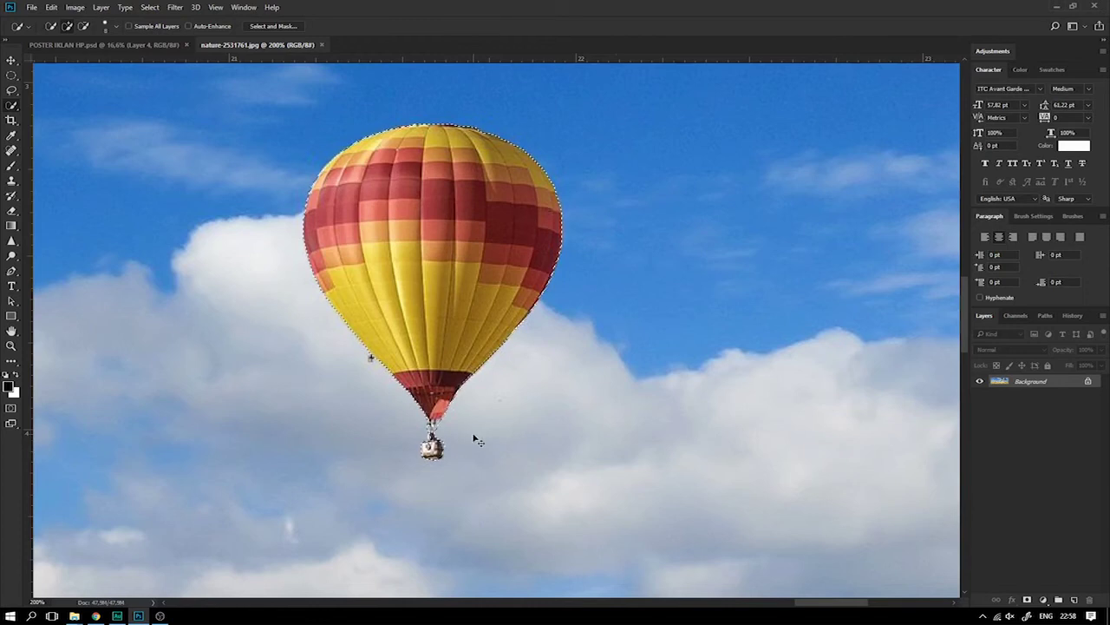
key(ctrl+plus)
key(ctrl+plus)
key(ctrl+plus)
drag(439, 404, 638, 412)
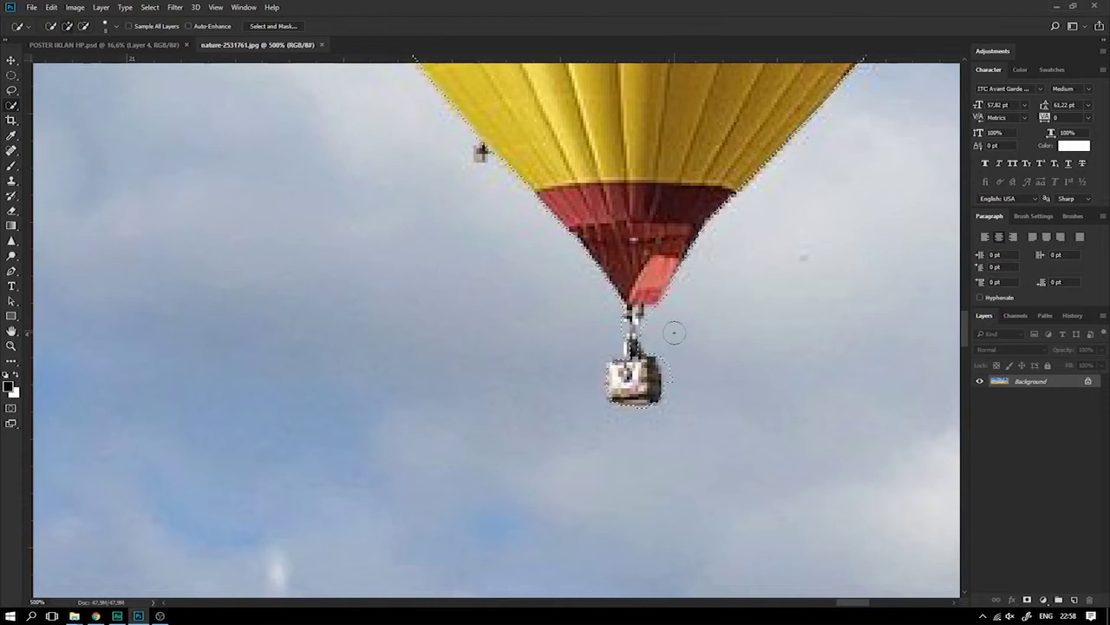
drag(682, 382, 677, 337)
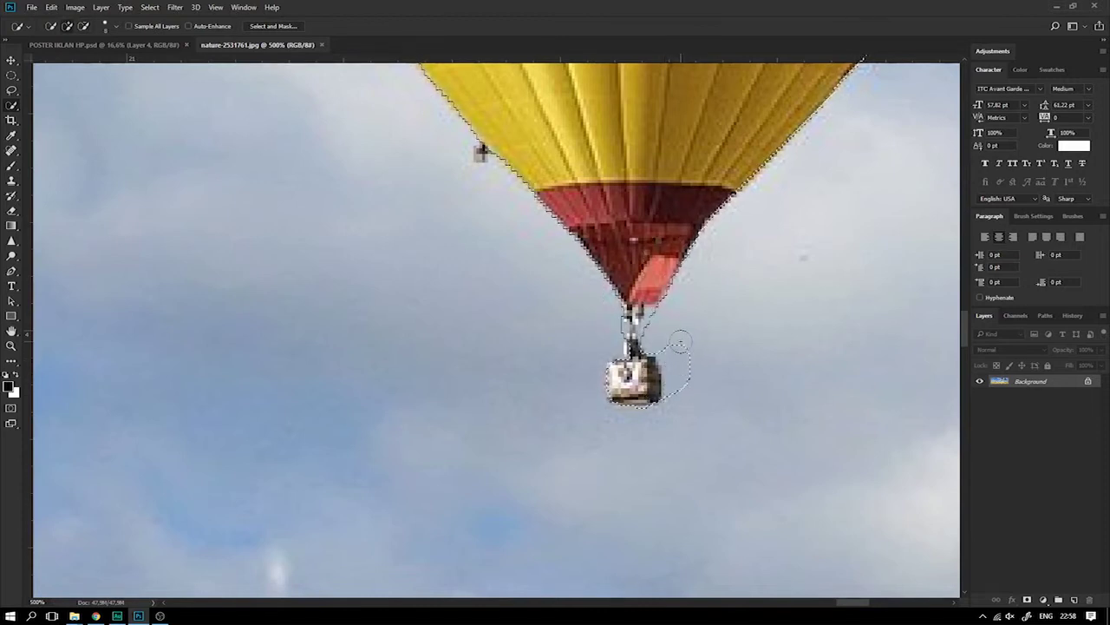
drag(680, 396, 666, 367)
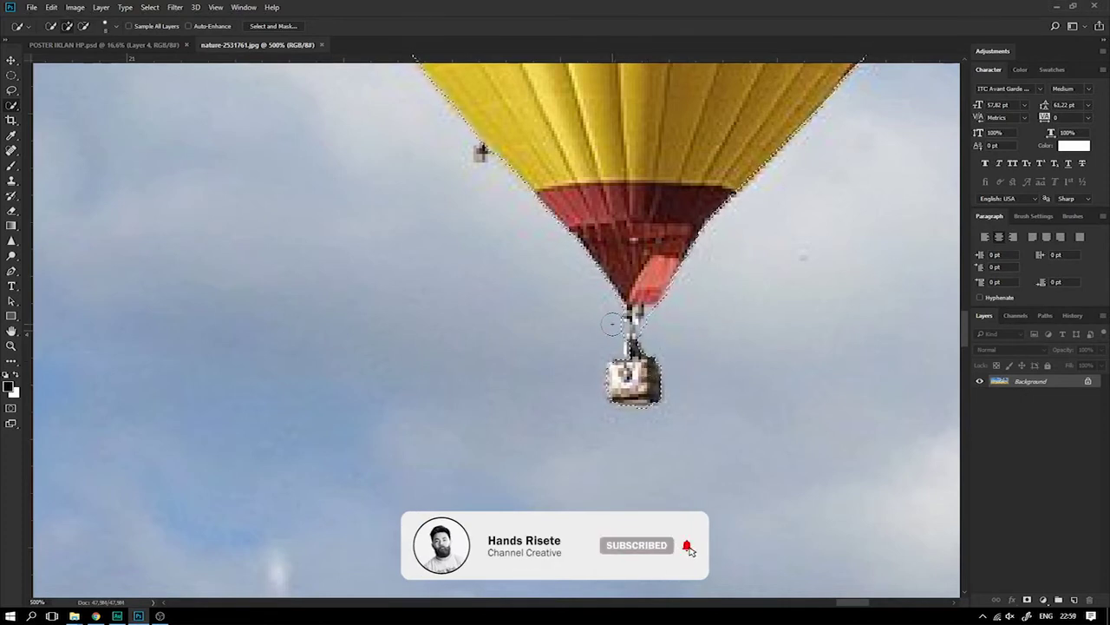
drag(666, 332, 615, 337)
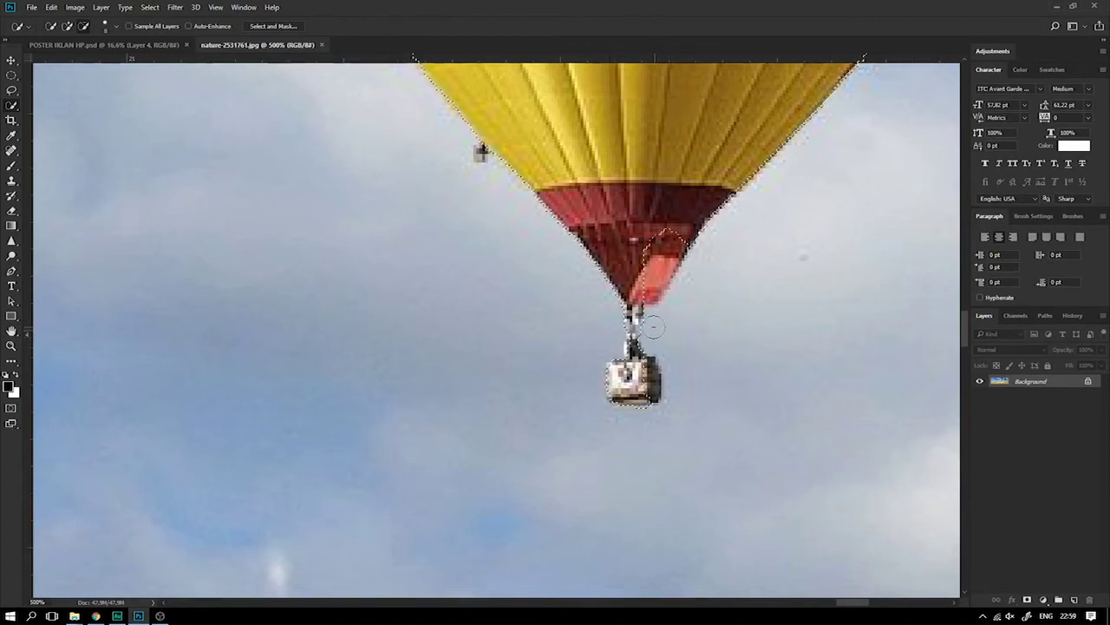
Move the balloon onto the poster, right of the other two balloons, and save
scroll(733, 321, down, 1)
scroll(731, 322, down, 3)
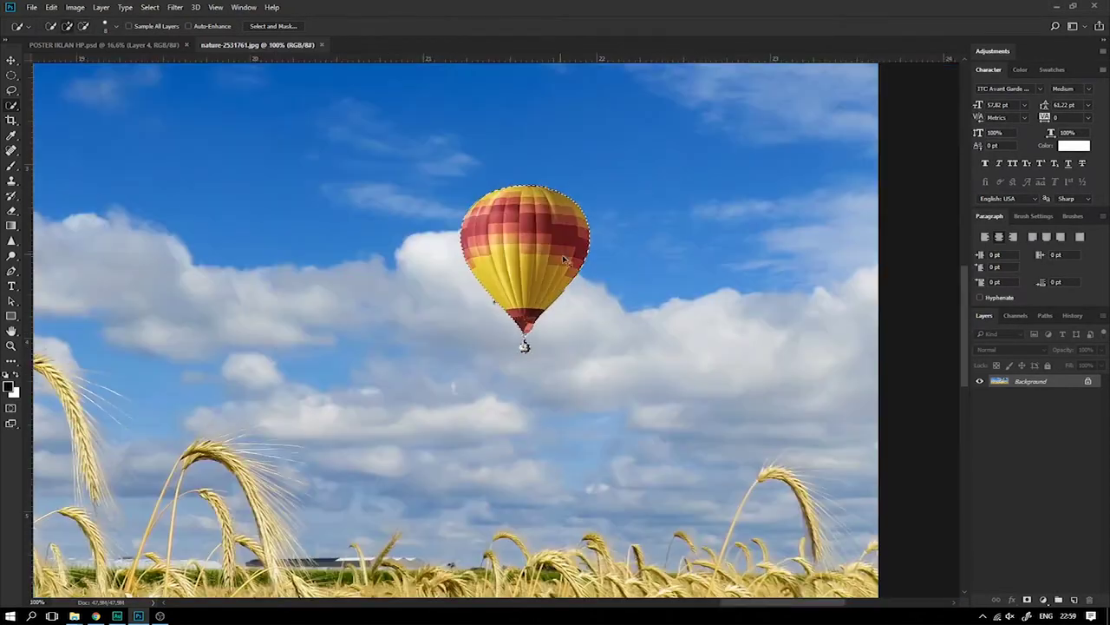
click(12, 61)
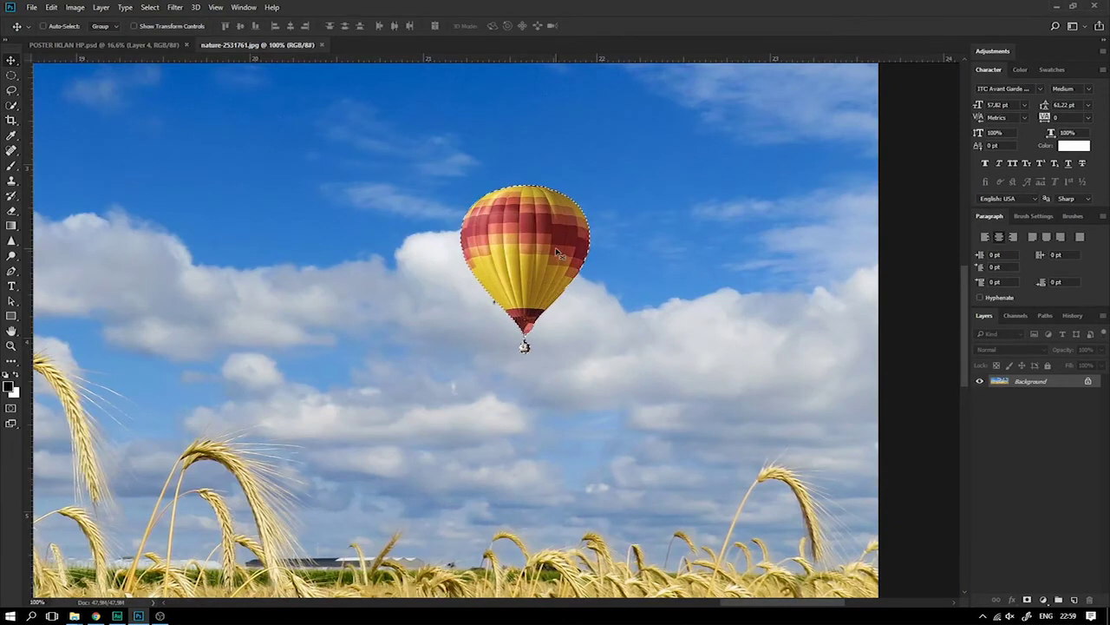
drag(557, 253, 560, 183)
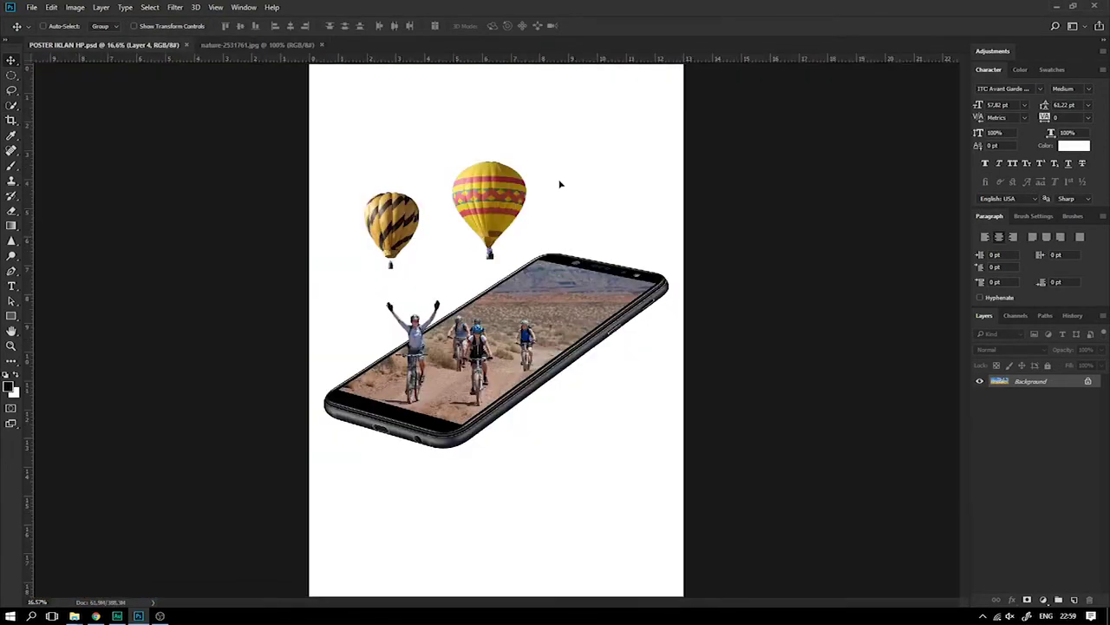
drag(559, 184, 577, 184)
key(ctrl+s)
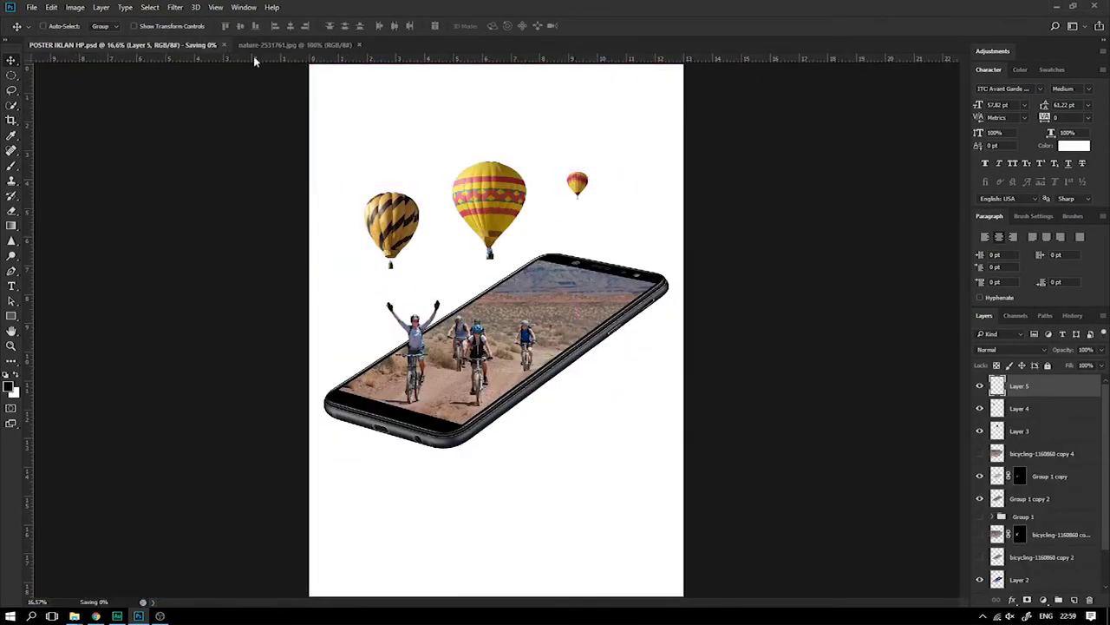
In the balloon photo, quick-select the white checkered balloon, undoing sky spills
click(277, 44)
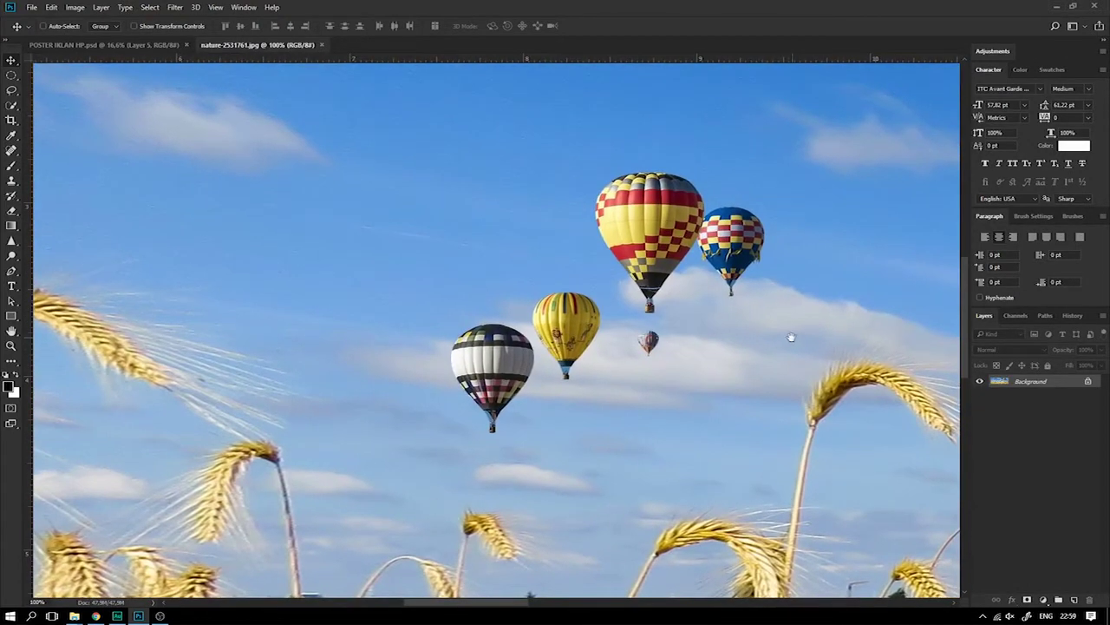
click(11, 105)
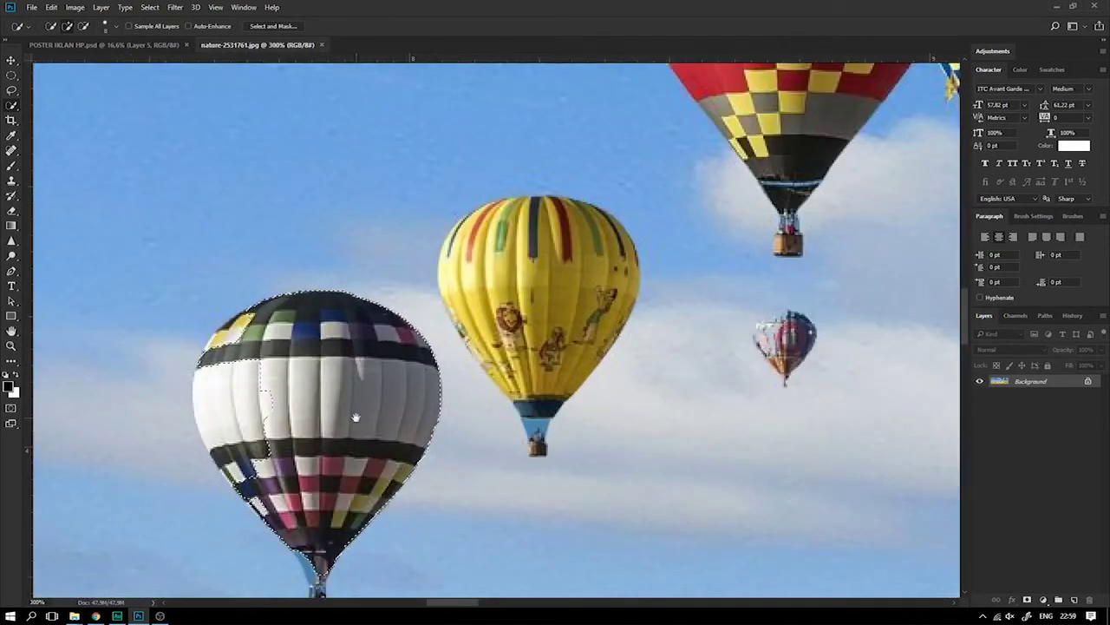
drag(356, 419, 446, 288)
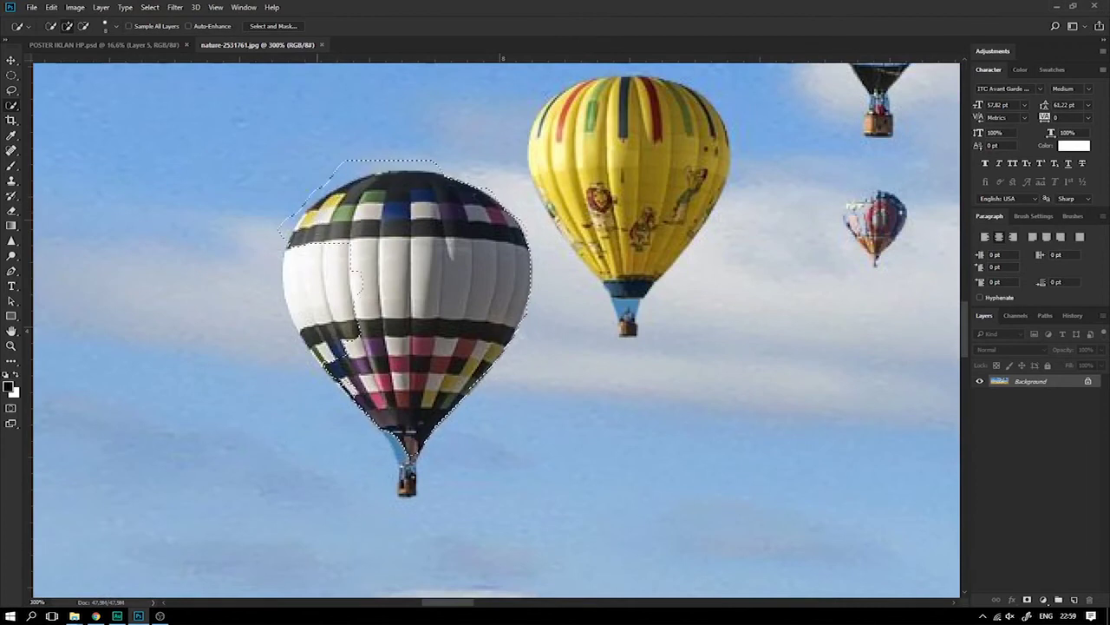
key(ctrl+z)
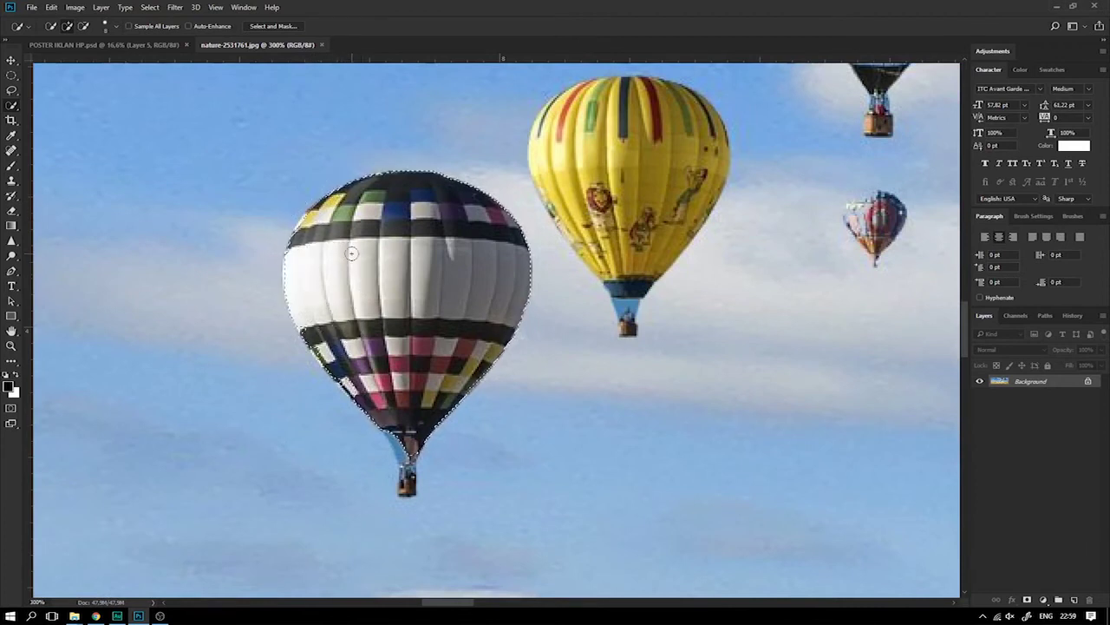
drag(406, 442, 407, 455)
key(ctrl+z)
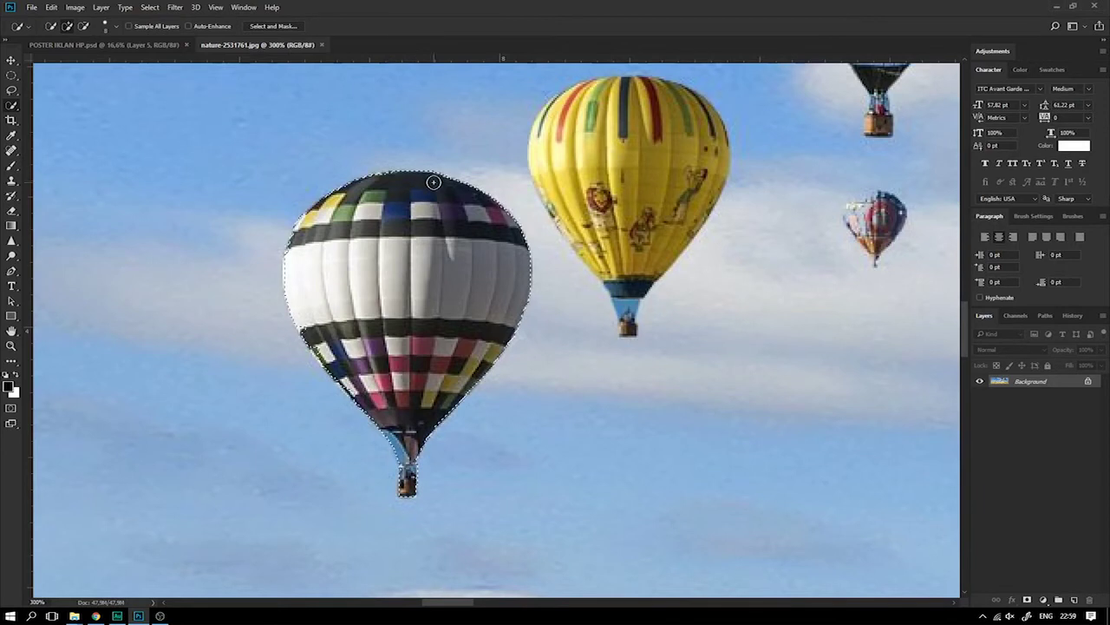
Add the yellow balloon to the selection, trimming away excess sky
drag(643, 122, 594, 108)
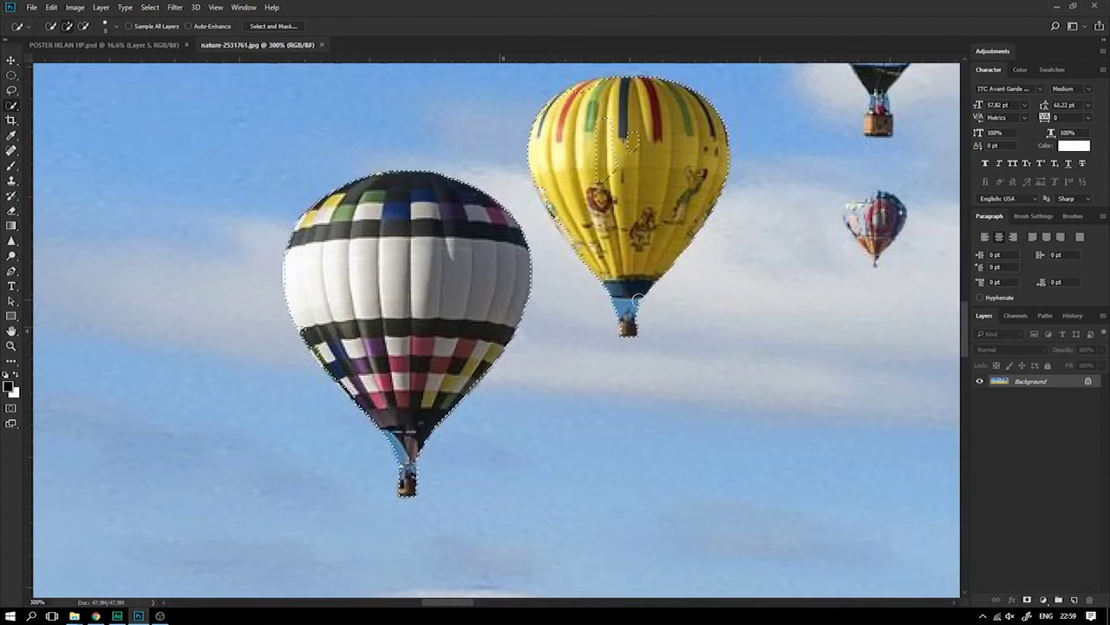
scroll(620, 278, up, 1)
drag(598, 169, 565, 147)
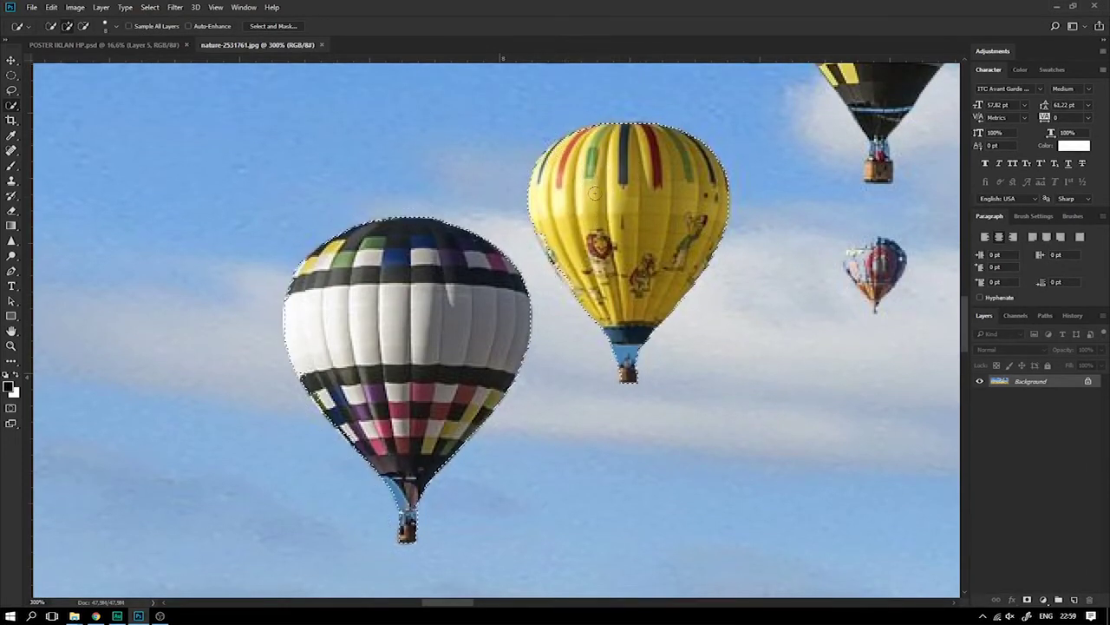
drag(565, 147, 560, 273)
key(ctrl+z)
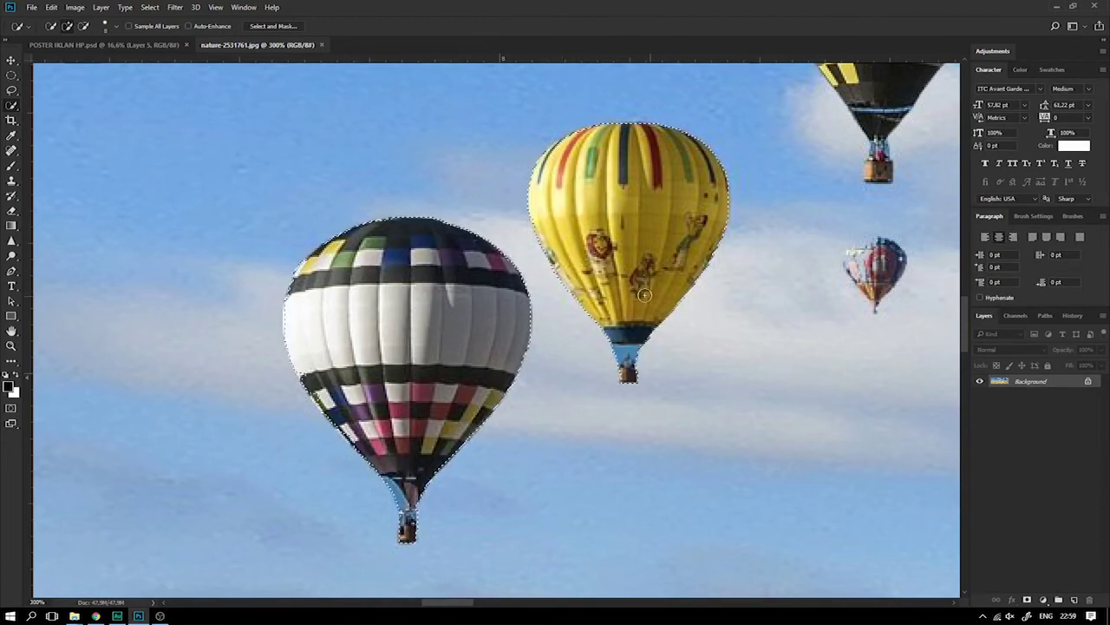
Add the red-and-yellow balloon and the blue balloon with its basket to the selection
scroll(608, 251, right, 5)
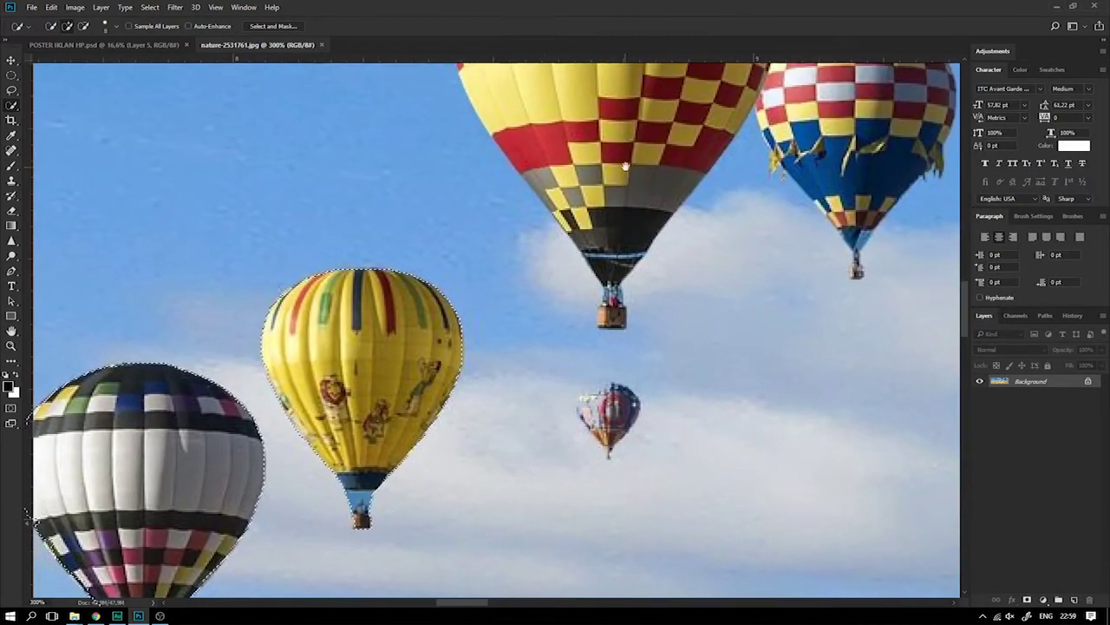
scroll(590, 226, up, 5)
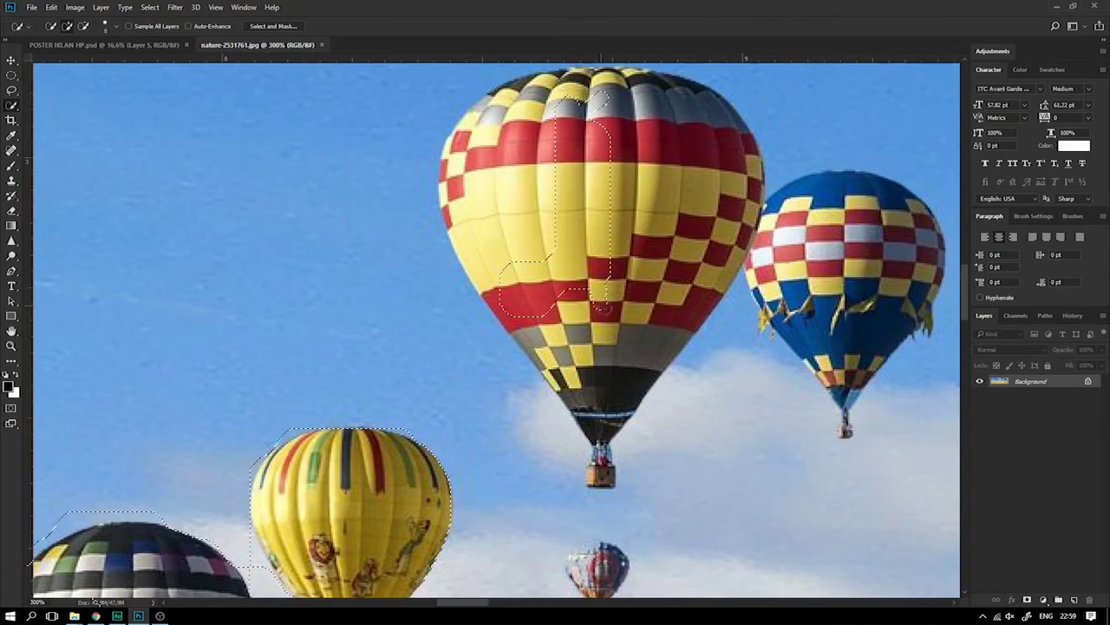
scroll(601, 306, up, 2)
drag(615, 240, 565, 171)
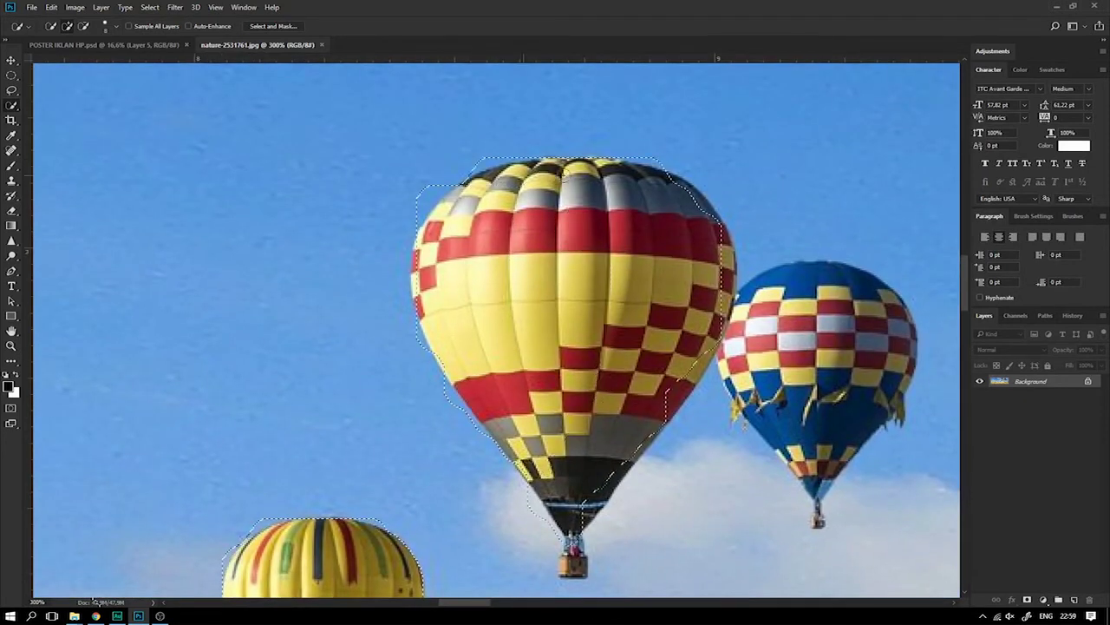
mouse_move(691, 265)
mouse_down()
mouse_move(719, 218)
mouse_move(668, 417)
mouse_up()
scroll(642, 364, down, 1)
mouse_move(639, 280)
mouse_down()
mouse_move(581, 449)
mouse_move(562, 470)
mouse_up()
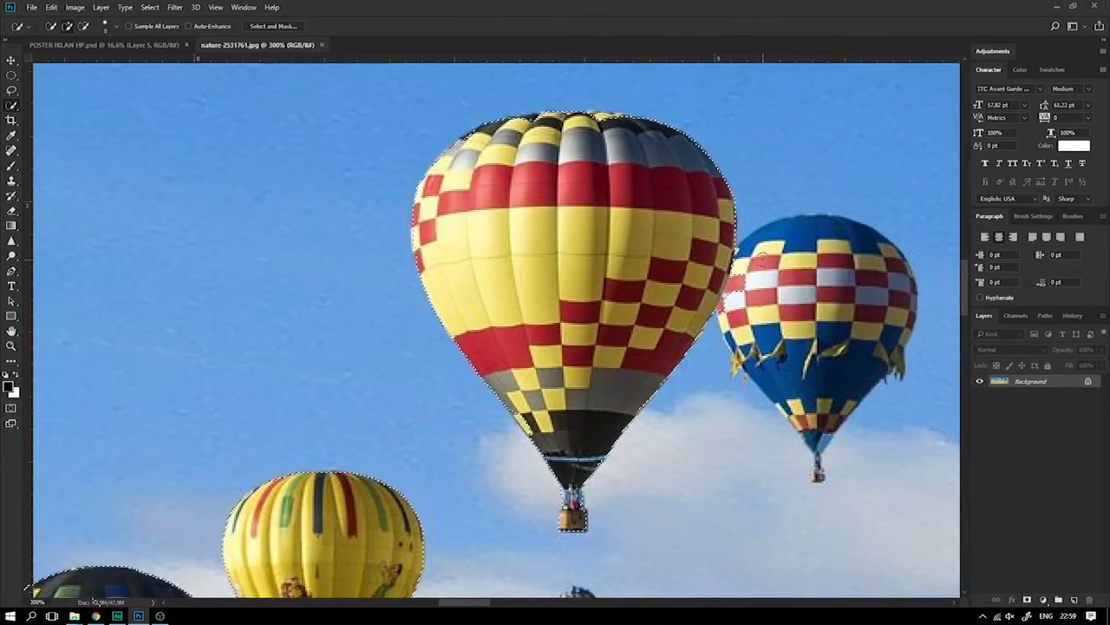
drag(859, 279, 813, 442)
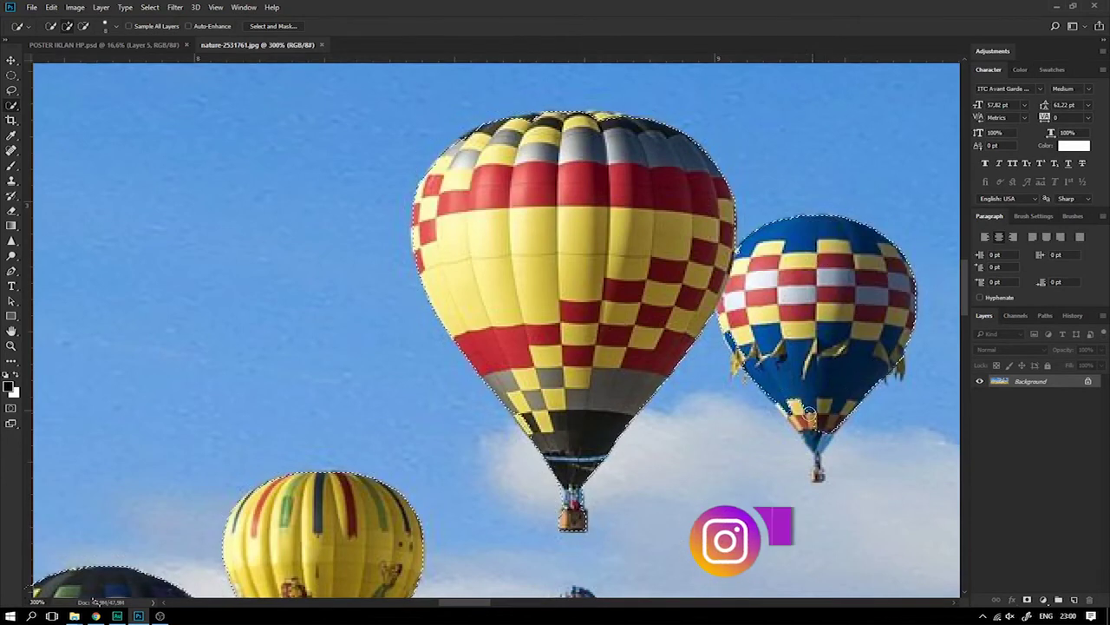
drag(813, 442, 808, 487)
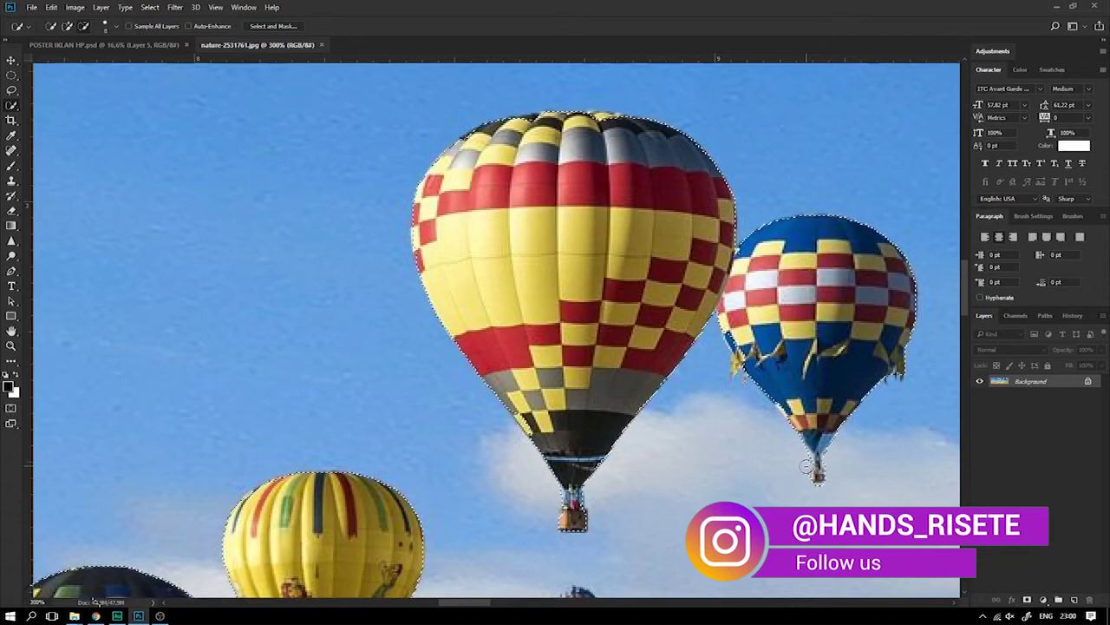
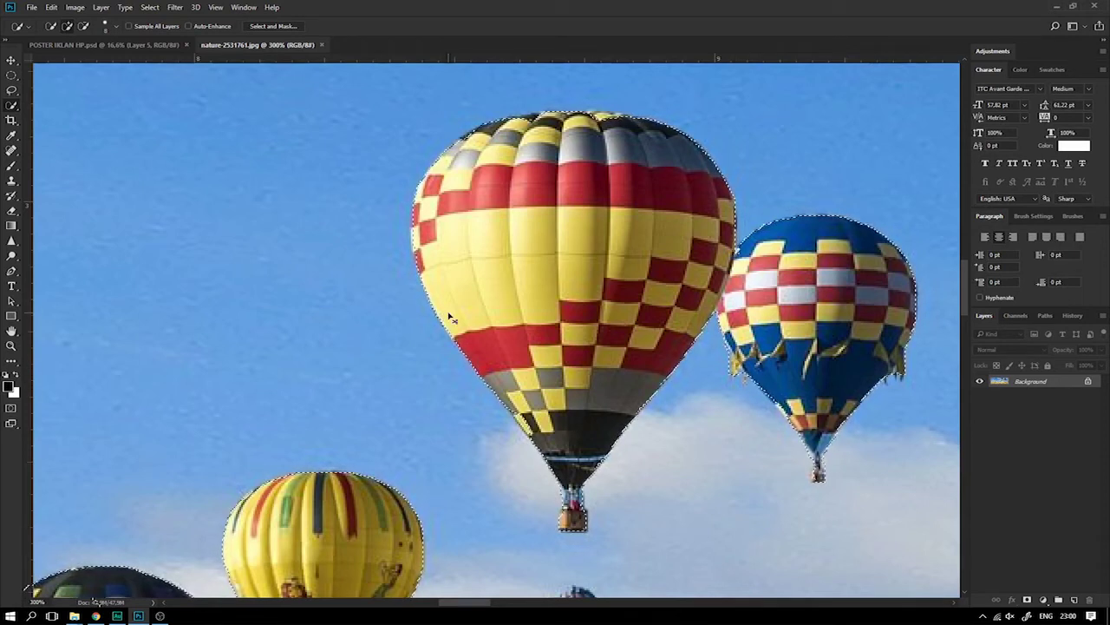
Add the small cloud-side balloon to the Quick Selection at 300% zoom, undoing the stray sky
key(ctrl+minus)
key(ctrl+minus)
key(ctrl+minus)
key(ctrl+minus)
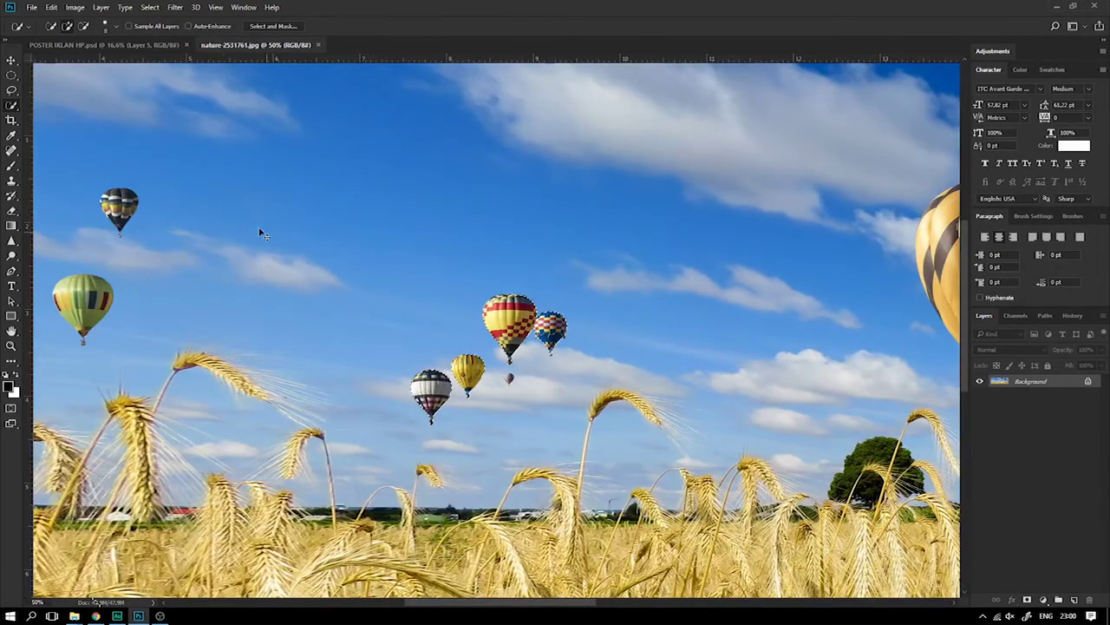
key(ctrl+plus)
key(ctrl+plus)
key(ctrl+plus)
key(ctrl+plus)
scroll(590, 451, down, 3)
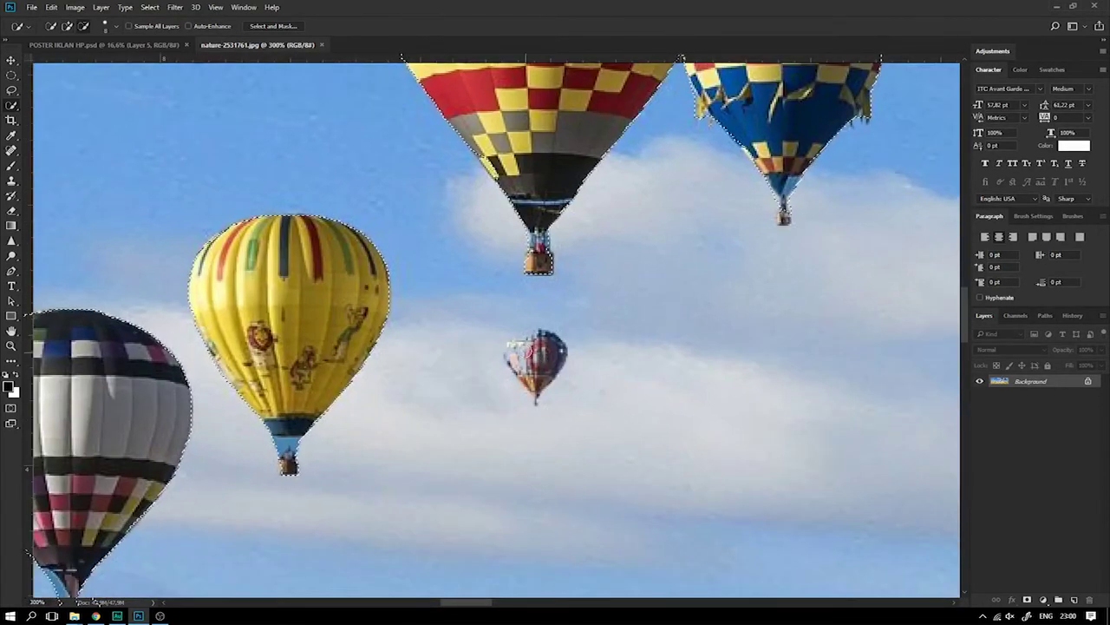
click(544, 363)
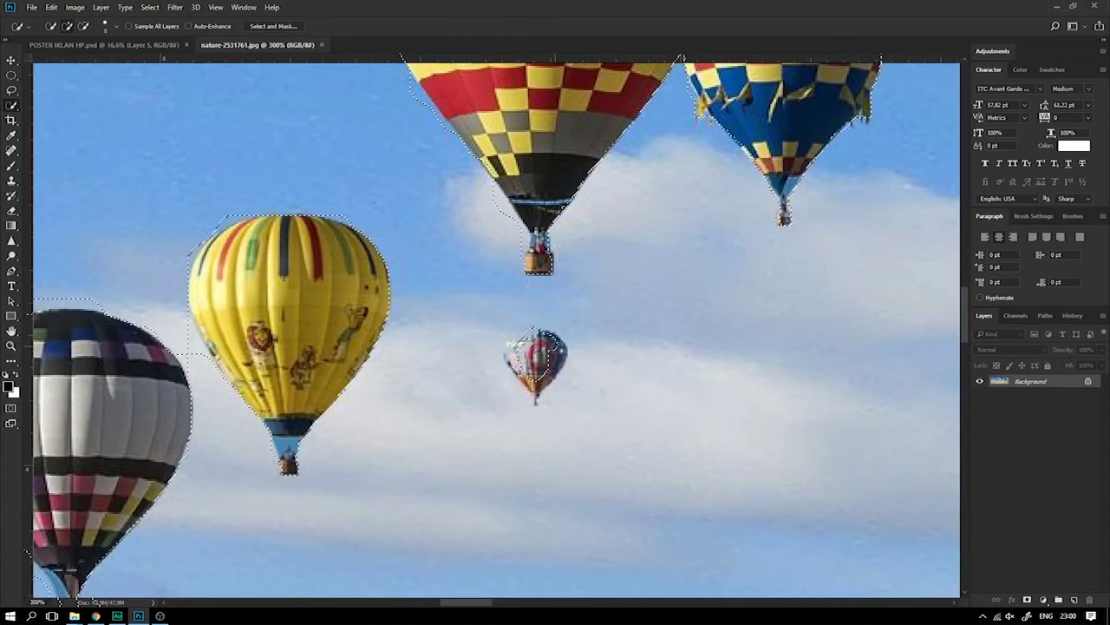
click(513, 358)
key(ctrl+z)
key(ctrl+z)
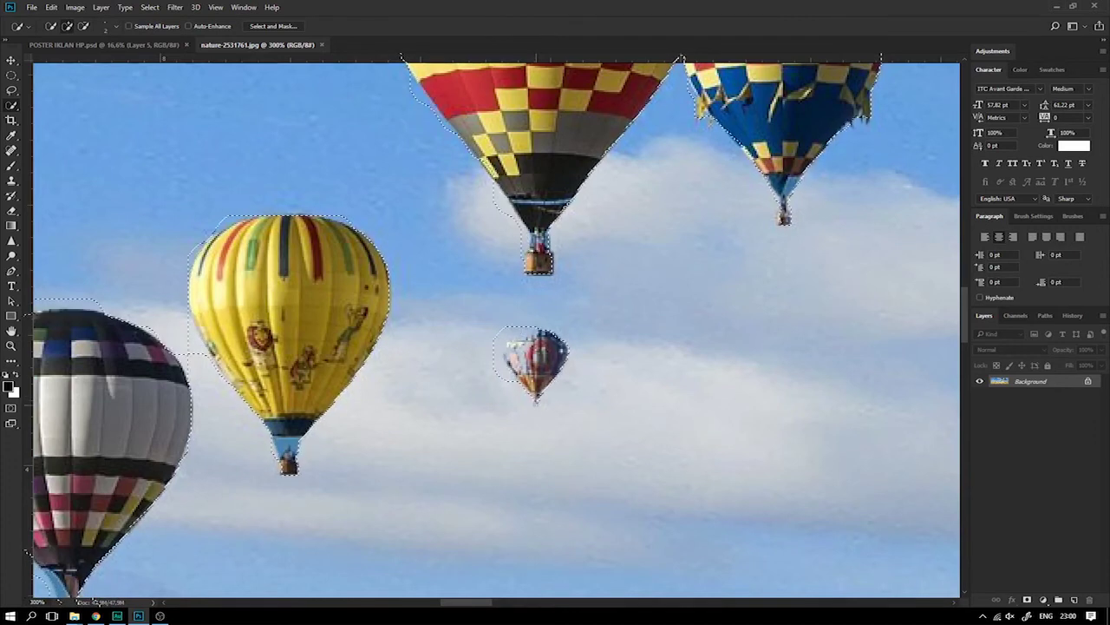
key(ctrl+0)
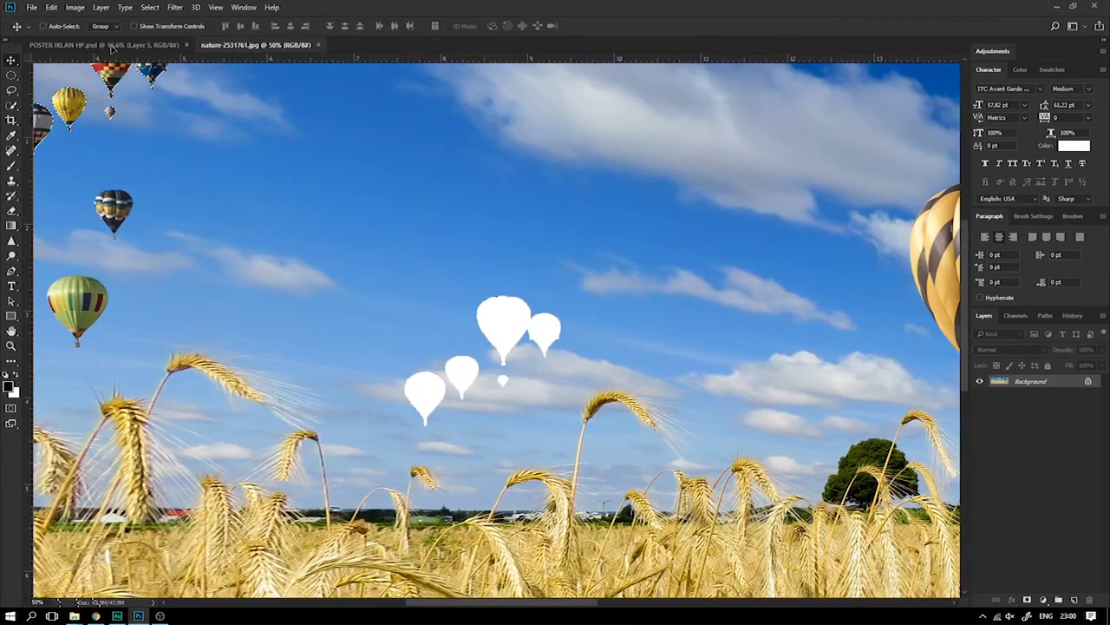
Drag the selected balloons into the poster and move the big balloon (Layer 3) to the upper right
click(110, 45)
mouse_move(550, 202)
mouse_down()
mouse_move(605, 196)
mouse_move(498, 184)
mouse_up()
right_click(494, 187)
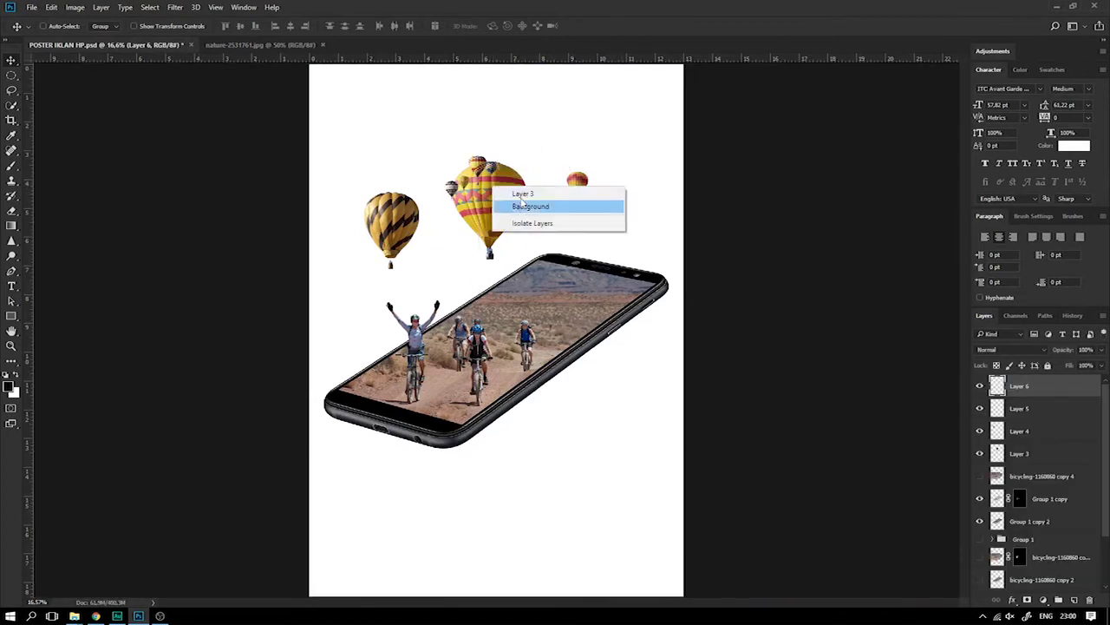
click(523, 193)
drag(522, 195, 664, 185)
Shift the small red balloon (Layer 5) left and down and nudge the big balloon slightly left
right_click(590, 200)
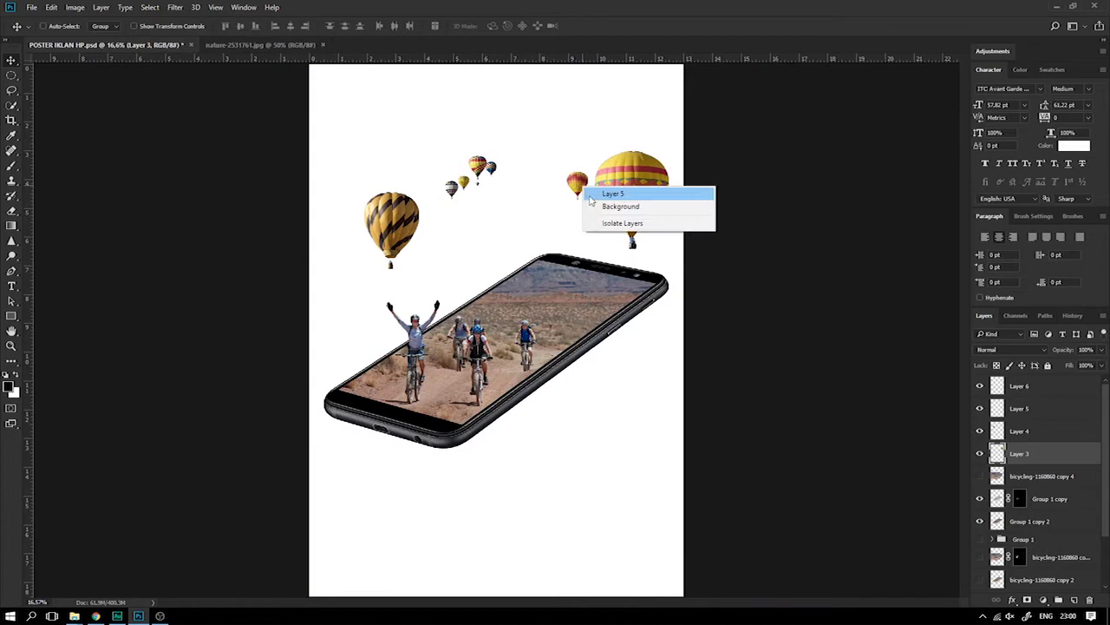
click(591, 196)
drag(578, 184, 533, 199)
right_click(652, 203)
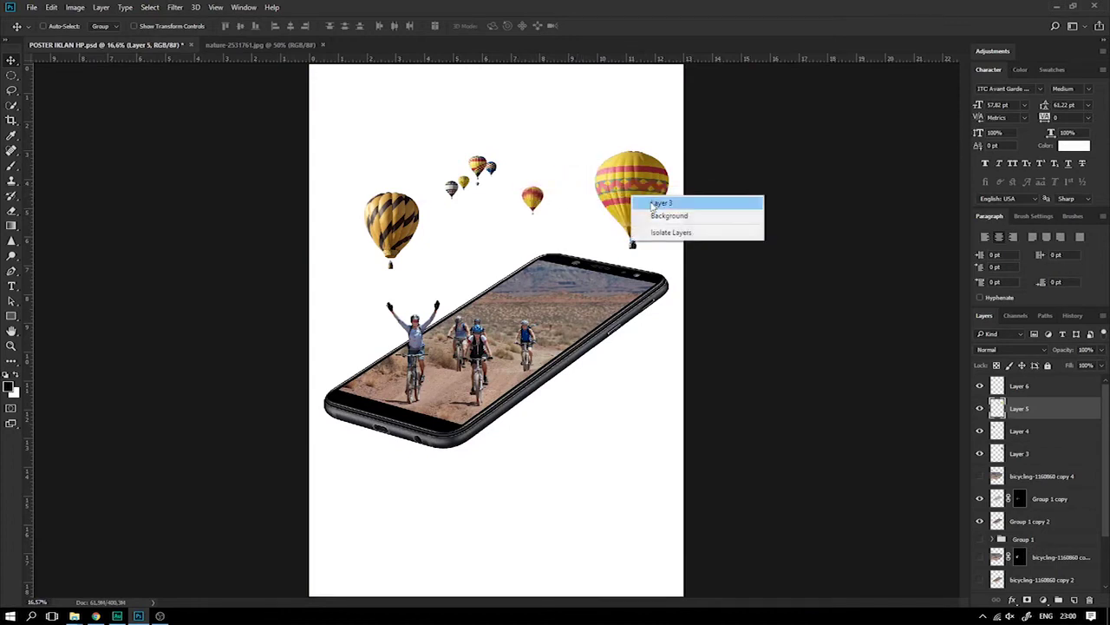
click(651, 203)
drag(642, 187, 615, 192)
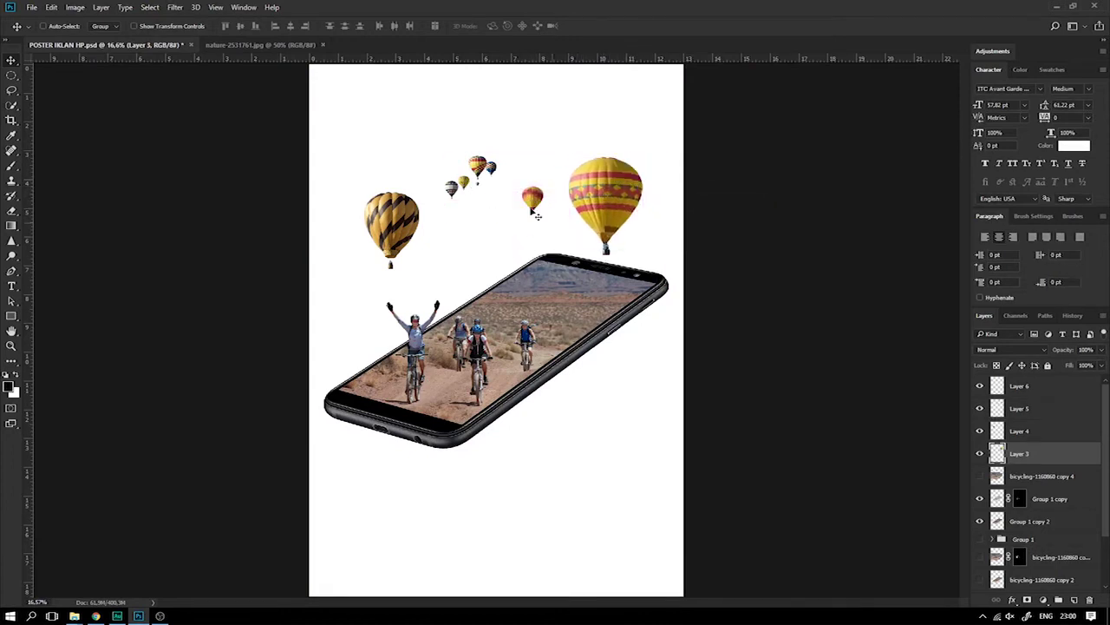
Save the poster, close the nature photo, and begin converting the Background to a normal layer
key(ctrl+s)
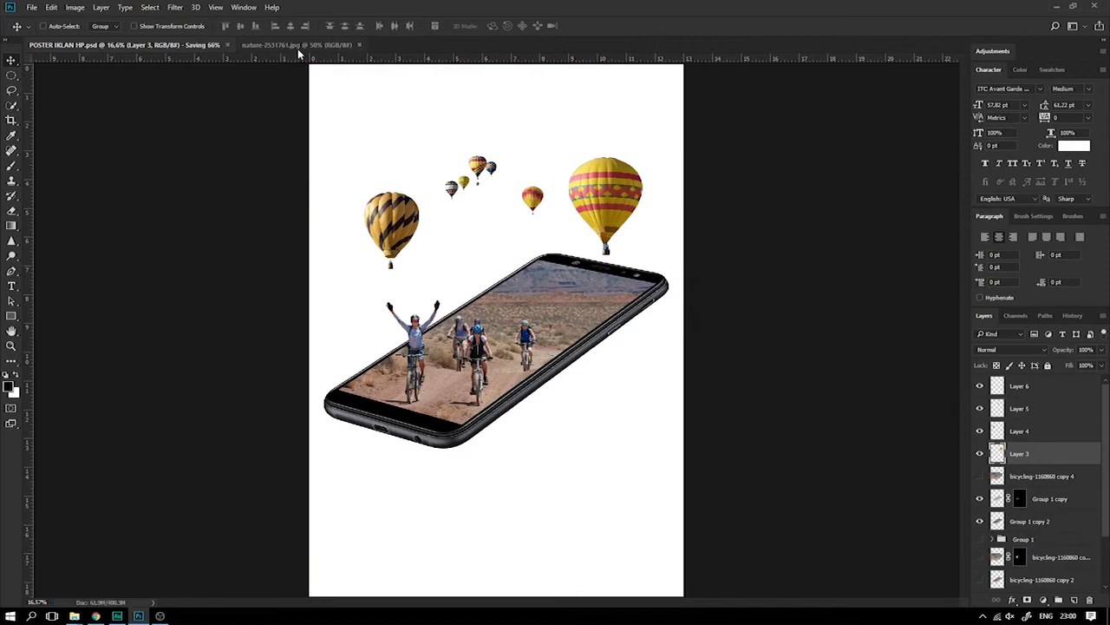
click(298, 45)
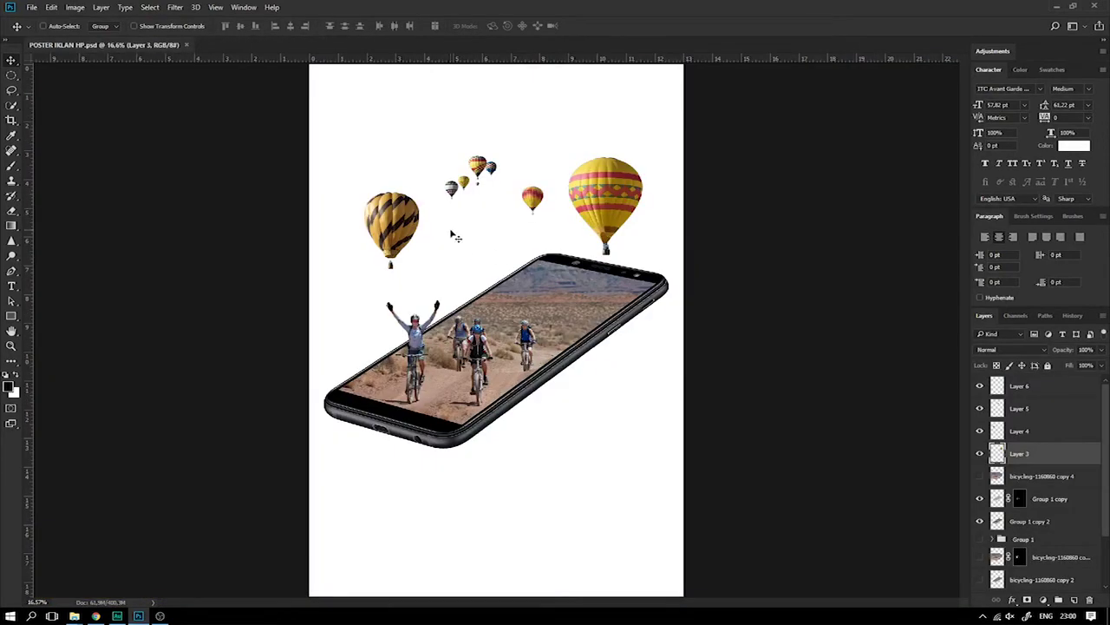
key(ctrl+minus)
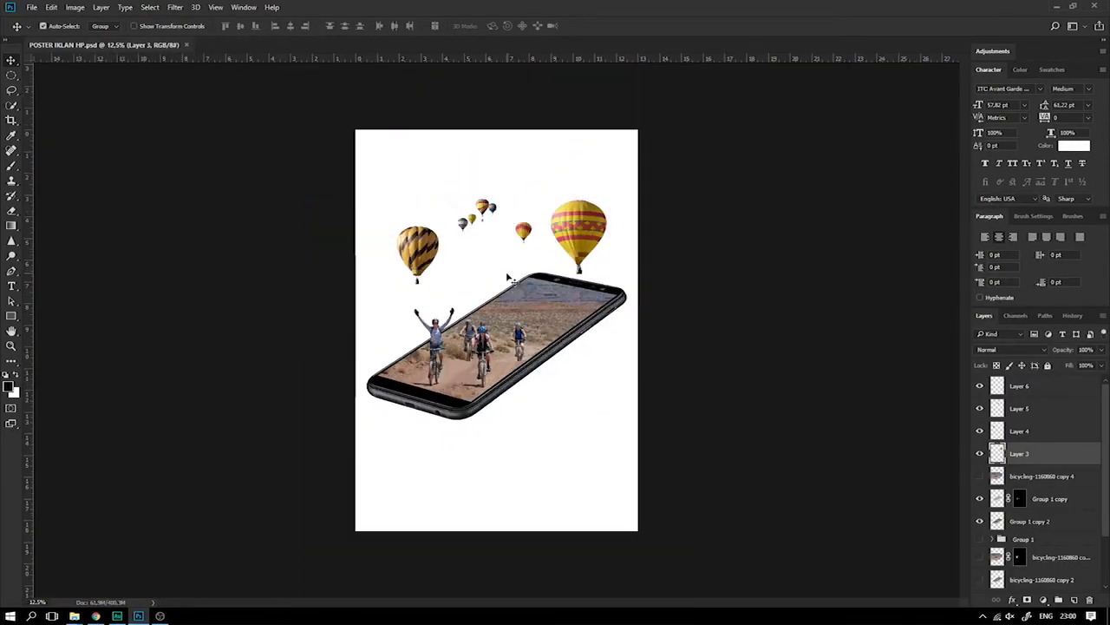
scroll(1074, 491, down, 3)
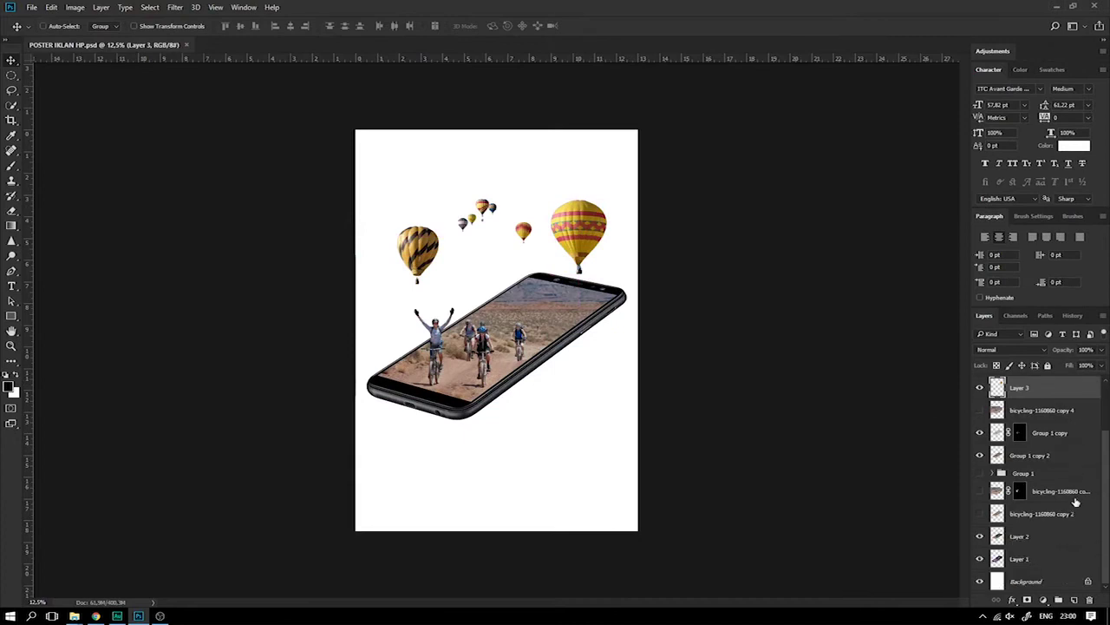
double_click(1034, 582)
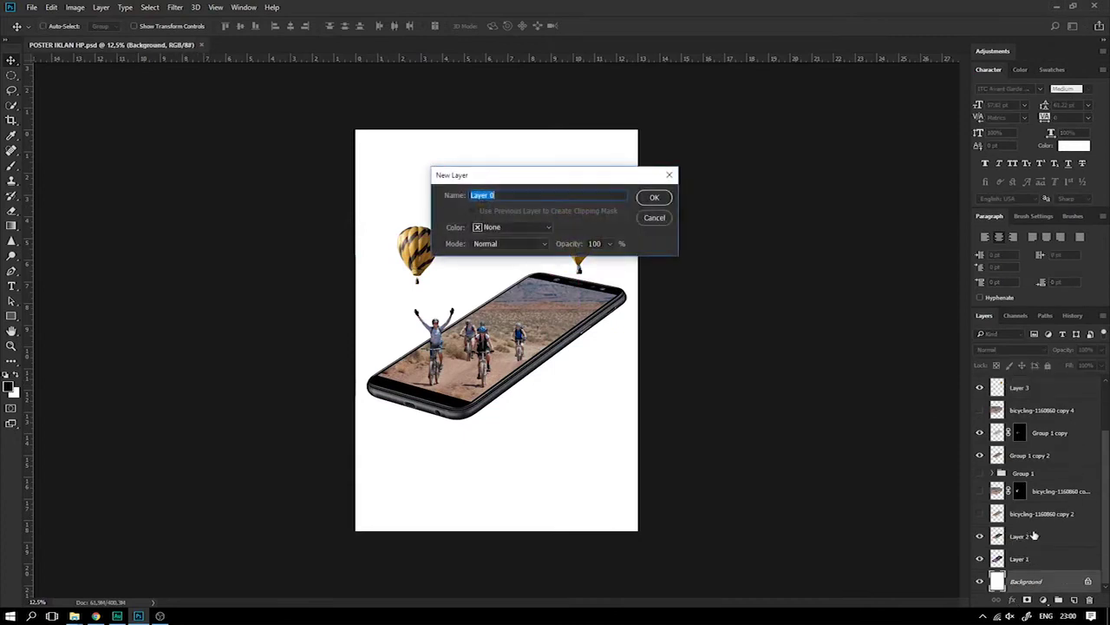
Add a Gradient Fill layer using the Violet, Orange preset
click(669, 176)
click(1044, 599)
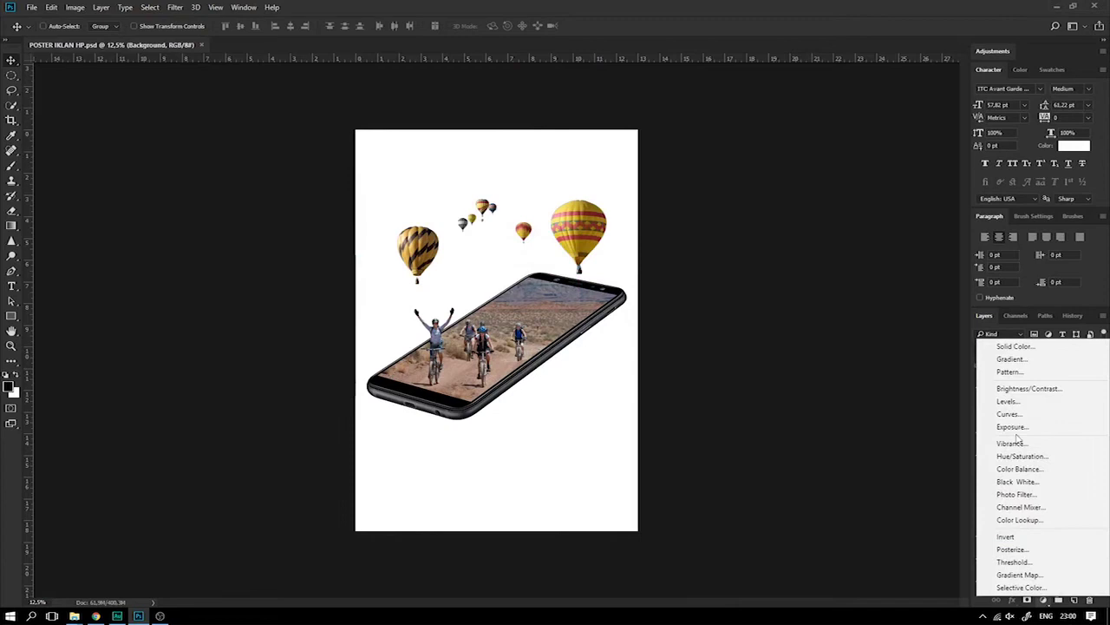
click(1006, 359)
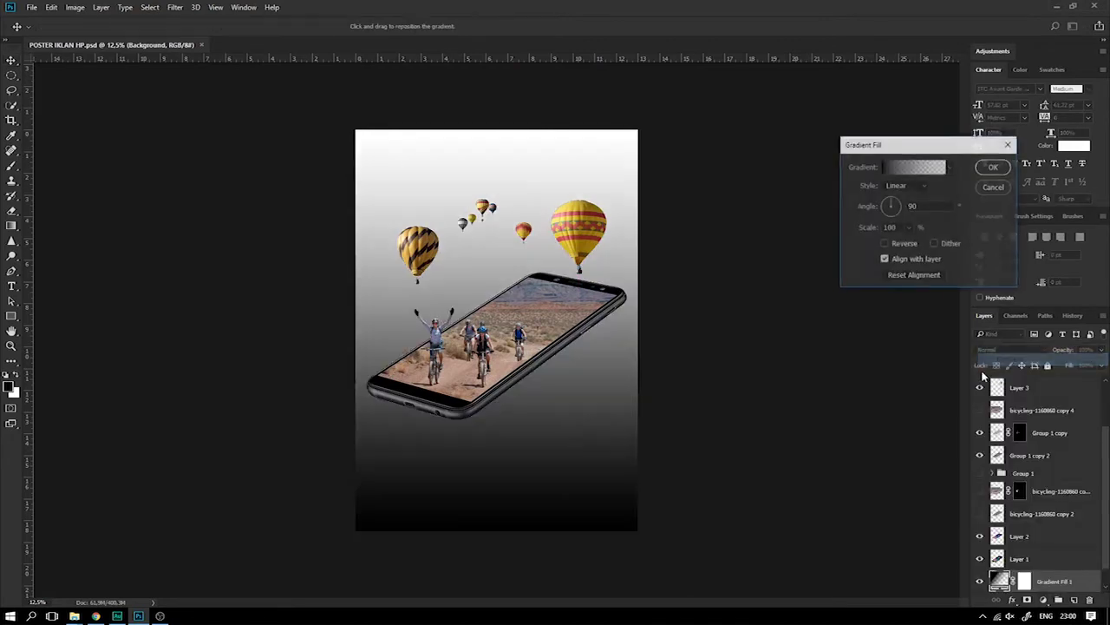
click(949, 169)
click(949, 170)
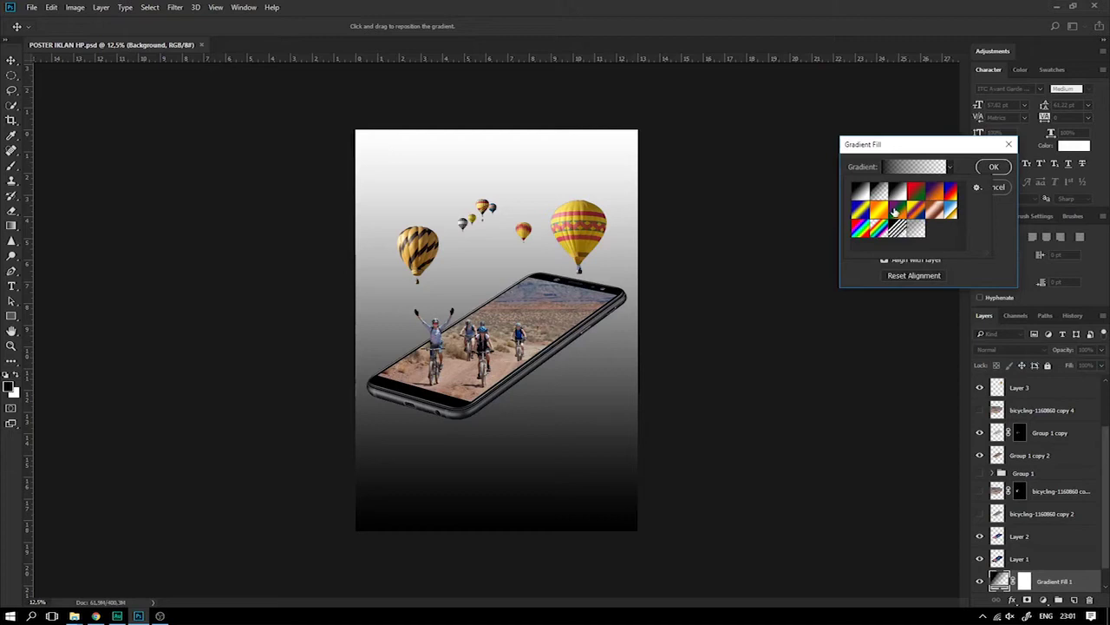
click(933, 192)
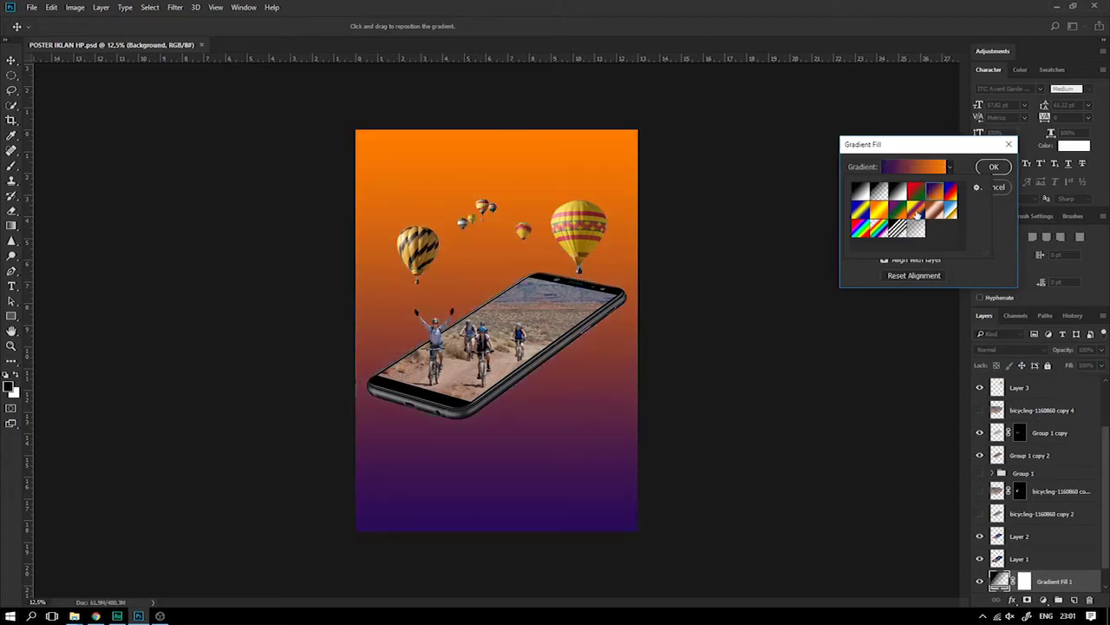
click(995, 168)
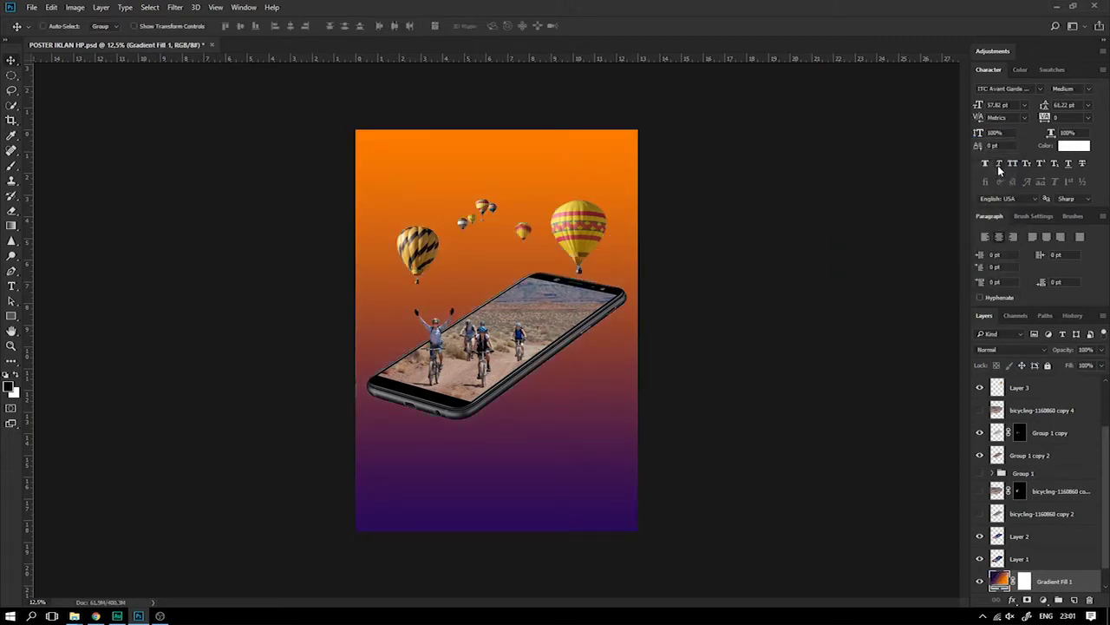
Change the gradient fill's Style to Radial
double_click(1002, 579)
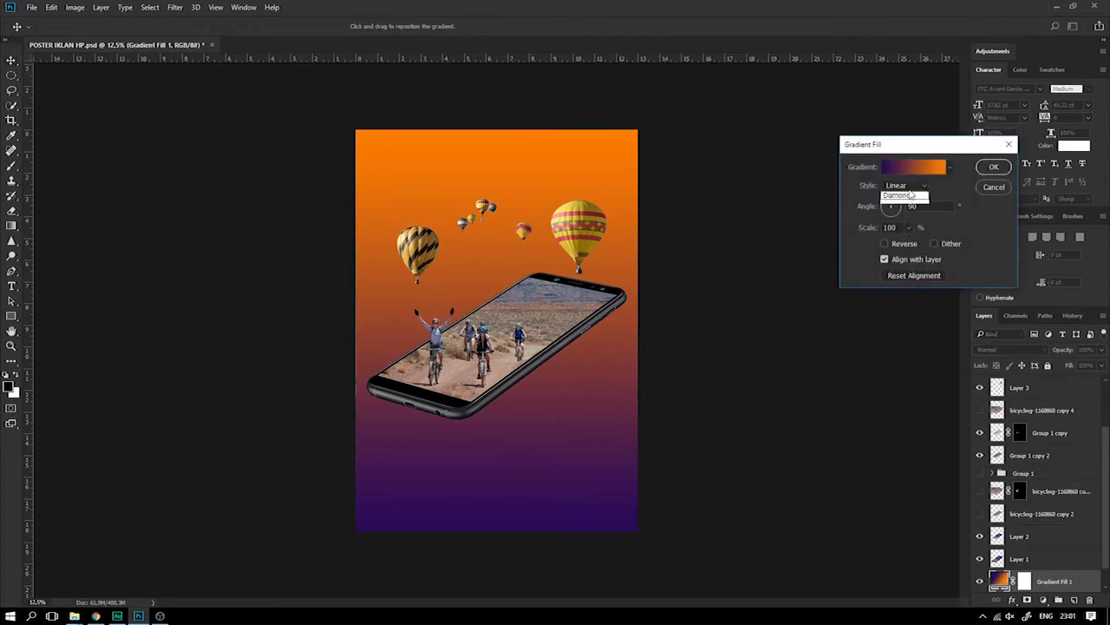
click(907, 187)
click(902, 201)
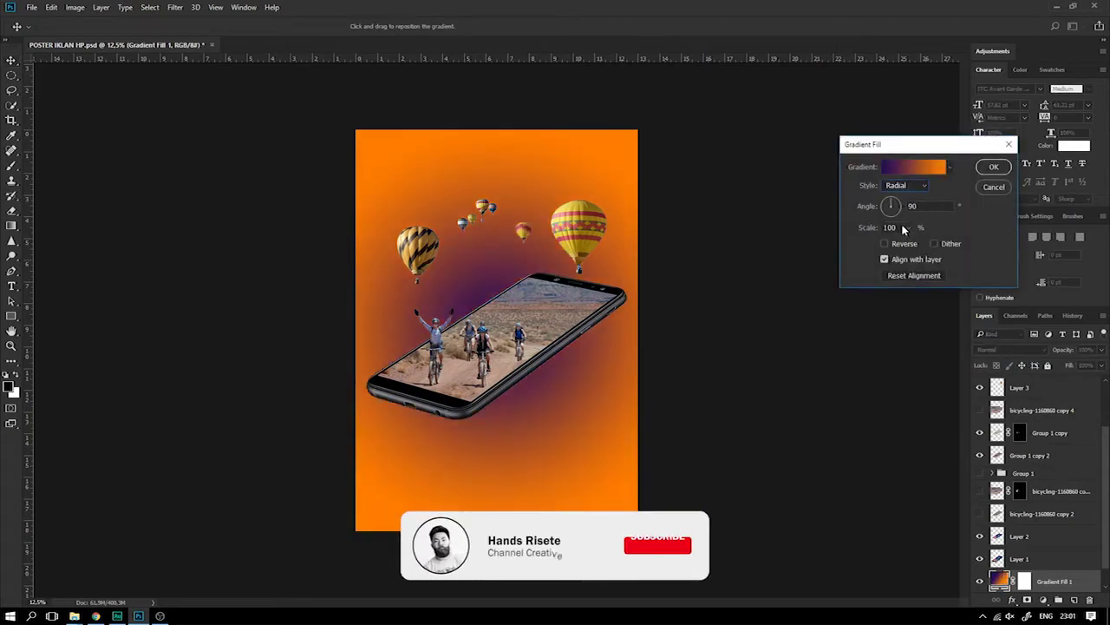
In the Gradient Editor, recolour the orange stop to blue
click(917, 169)
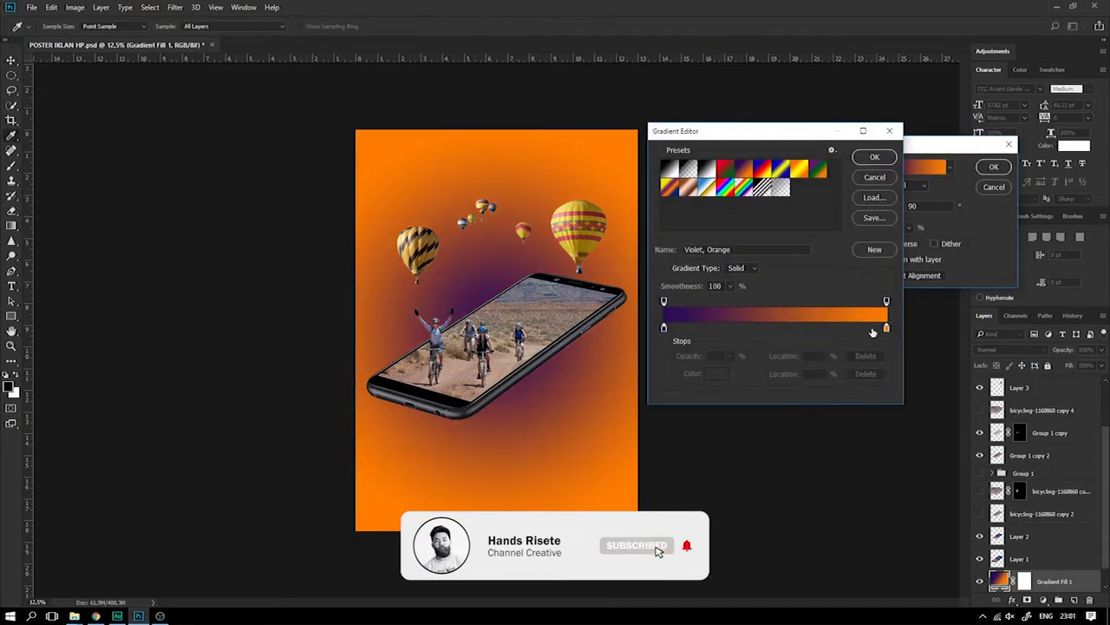
click(712, 377)
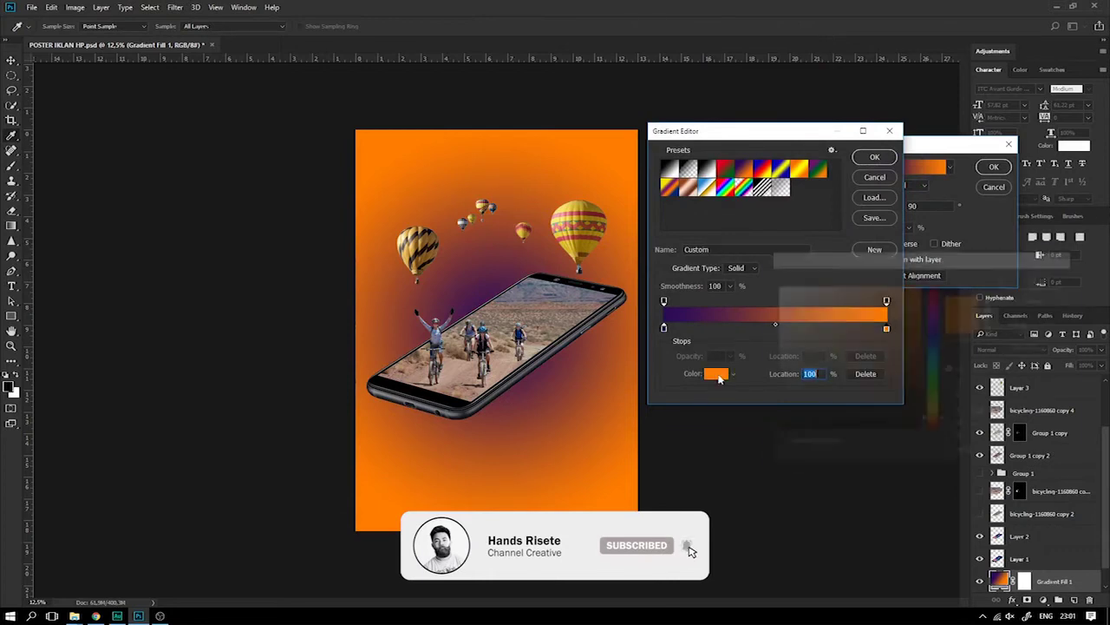
drag(937, 351, 937, 344)
click(908, 335)
drag(914, 312, 917, 305)
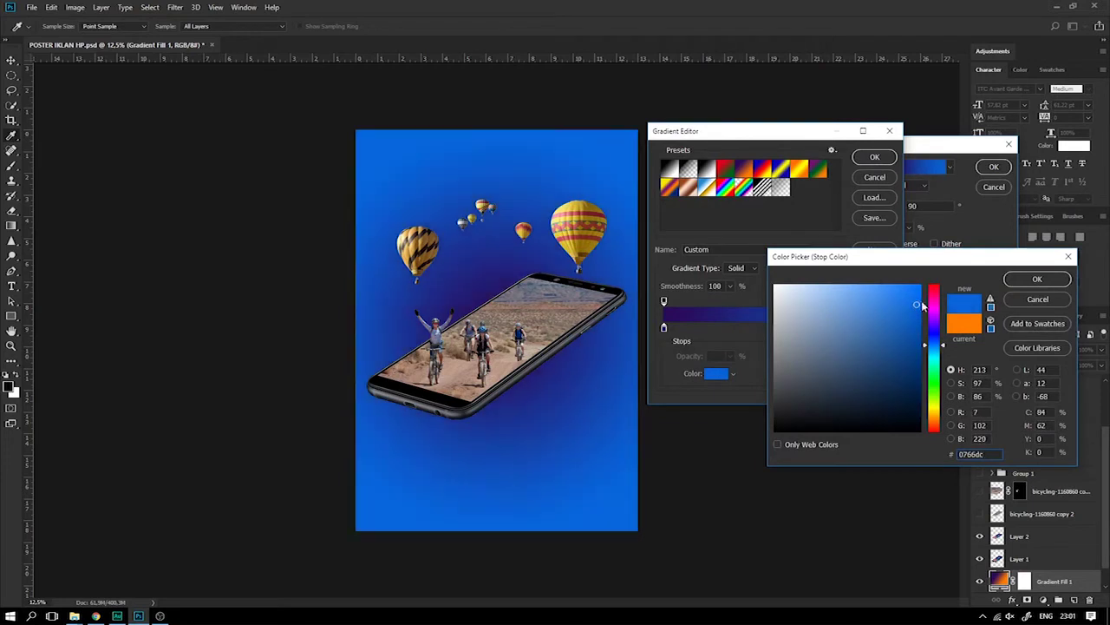
click(1037, 279)
Recolour the purple left stop to a light blue
click(664, 327)
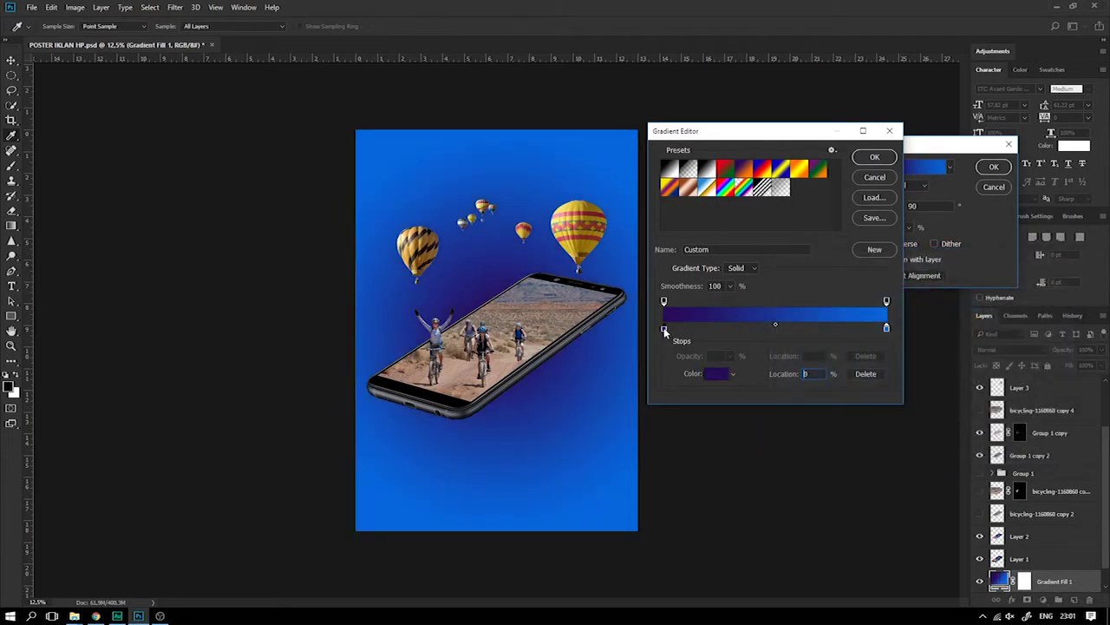
drag(937, 351, 930, 341)
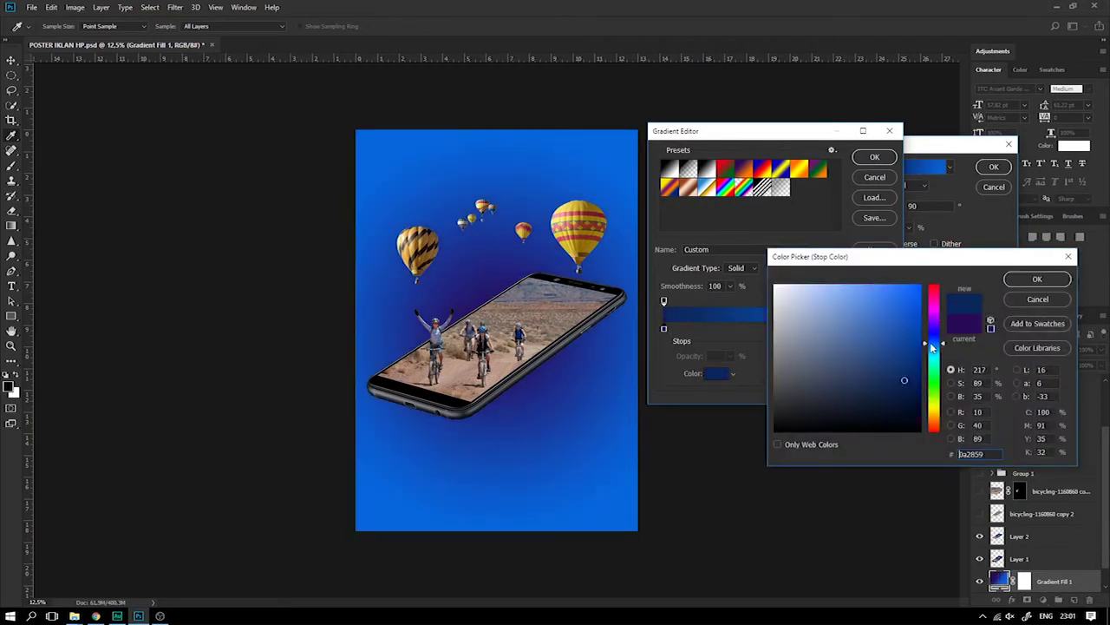
mouse_move(890, 311)
mouse_down()
mouse_move(871, 288)
mouse_move(843, 285)
mouse_up()
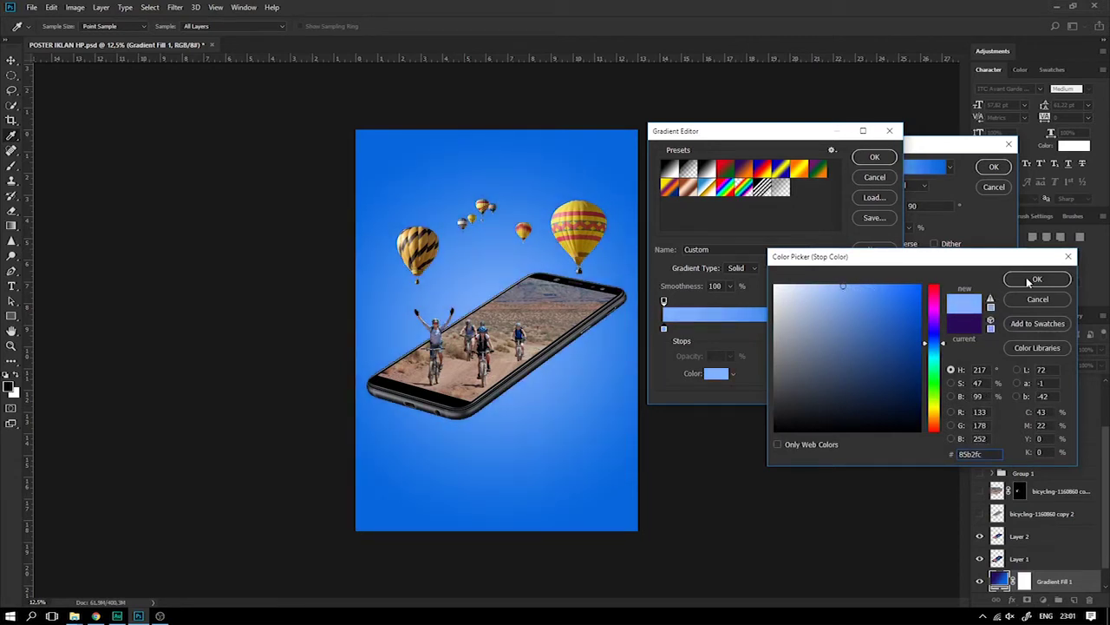
drag(843, 285, 832, 285)
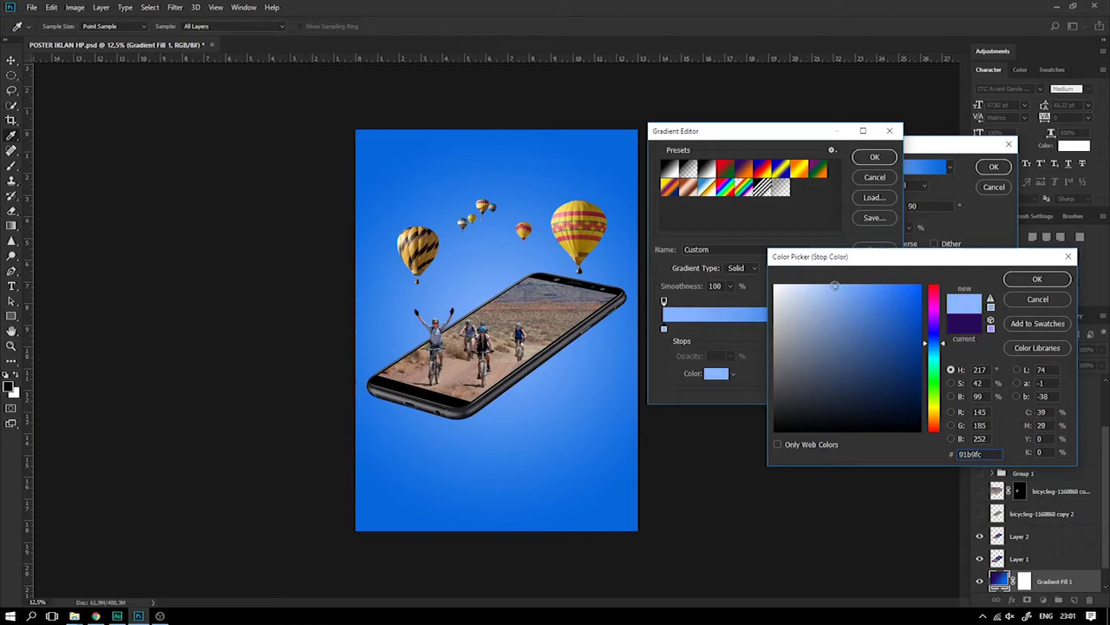
click(1022, 279)
Make the right (outer) stop a brighter blue
double_click(884, 329)
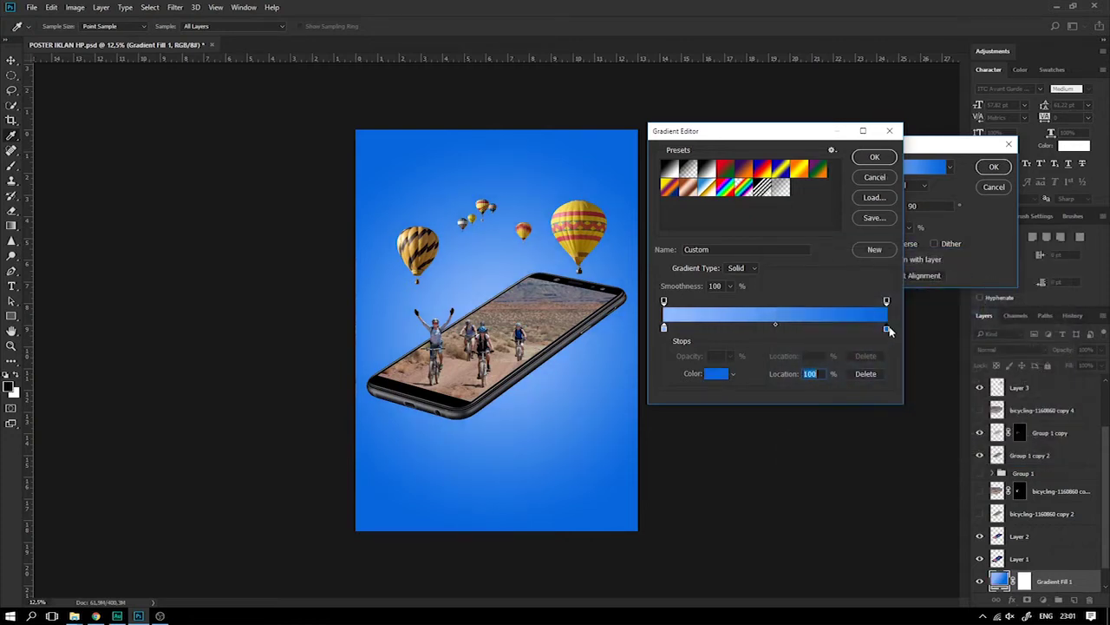
drag(944, 348, 947, 353)
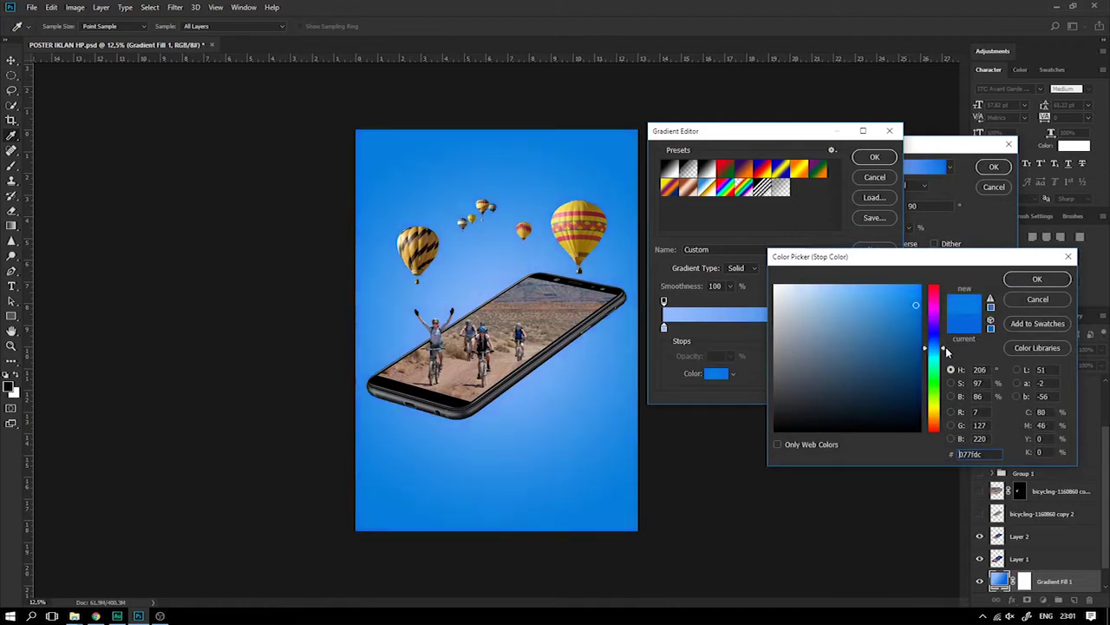
click(908, 296)
drag(908, 295, 909, 291)
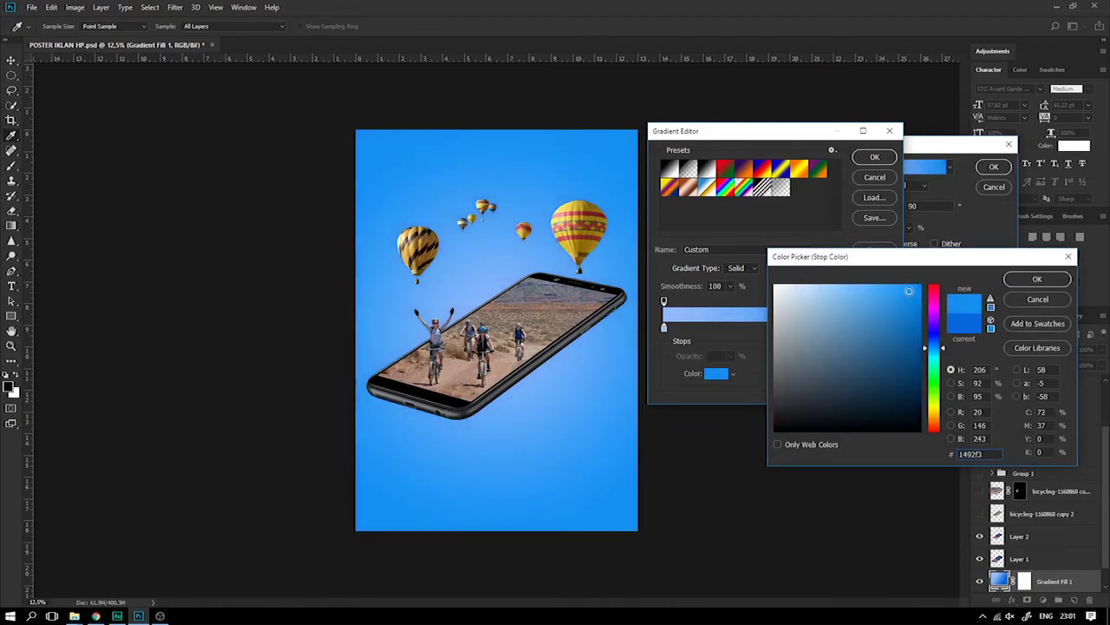
click(1036, 279)
Move the left stop to the start, make it pale blue, and adjust the gradient Scale
drag(666, 332, 664, 334)
click(714, 373)
click(806, 288)
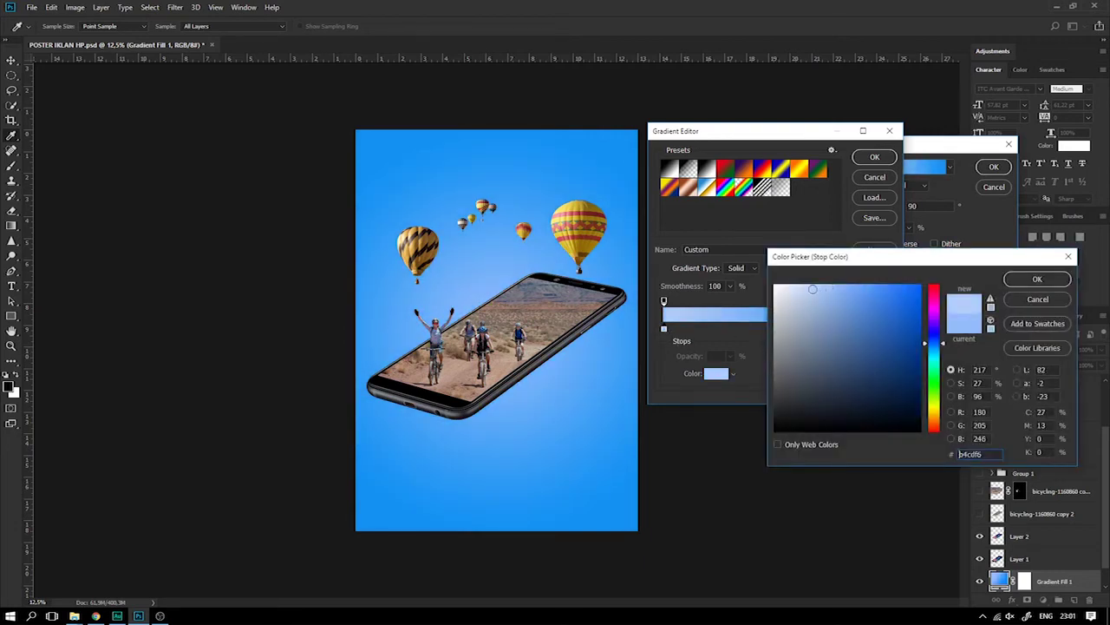
drag(803, 287, 807, 288)
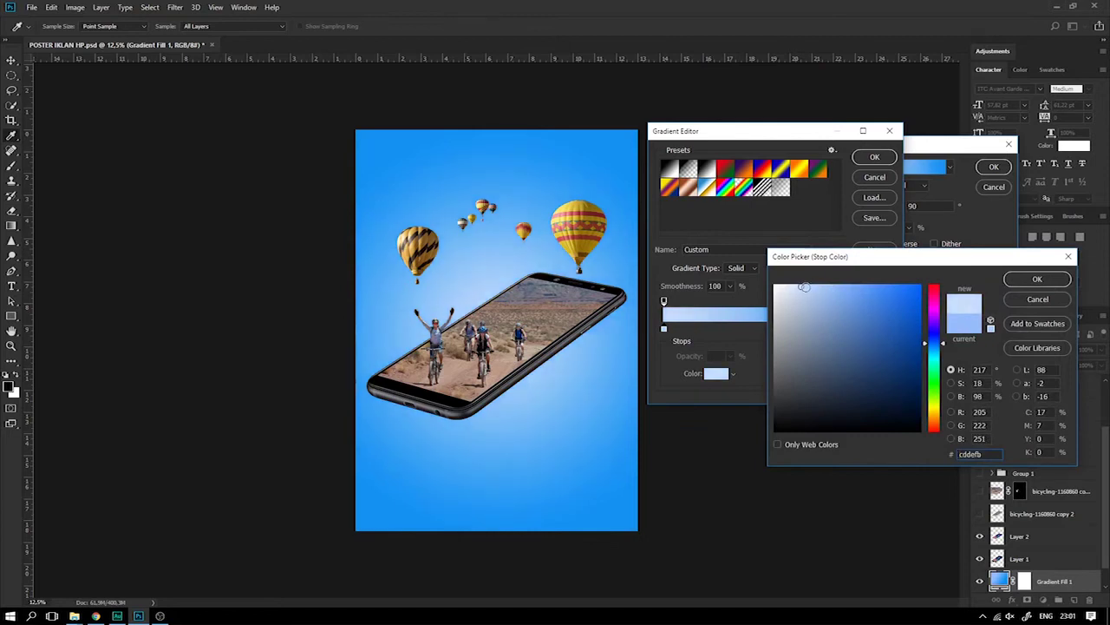
click(1036, 280)
click(875, 157)
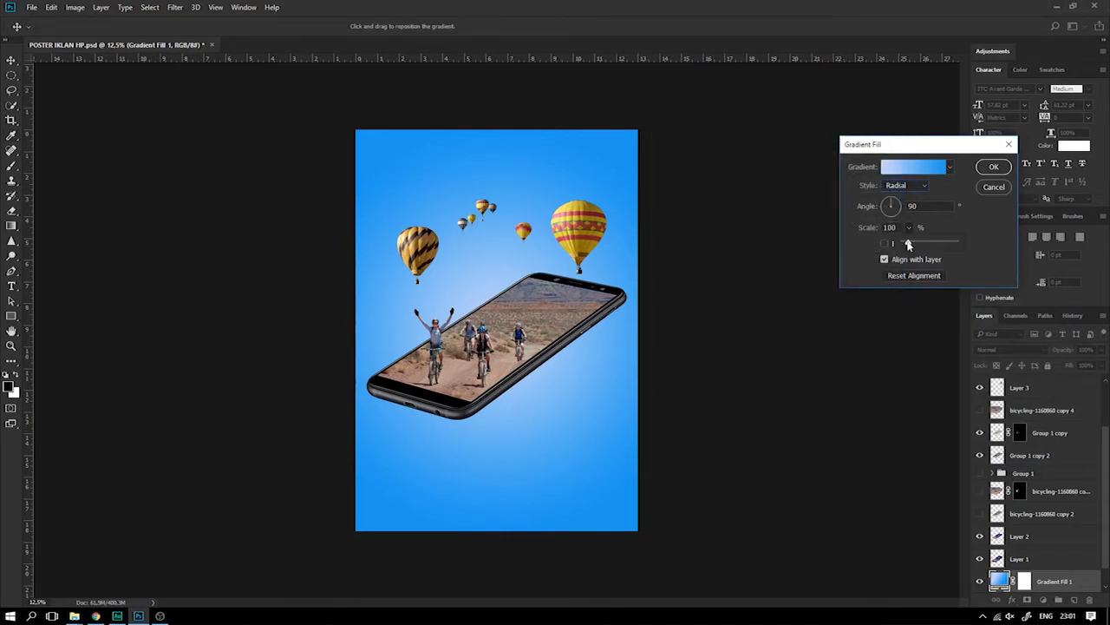
drag(908, 244, 909, 245)
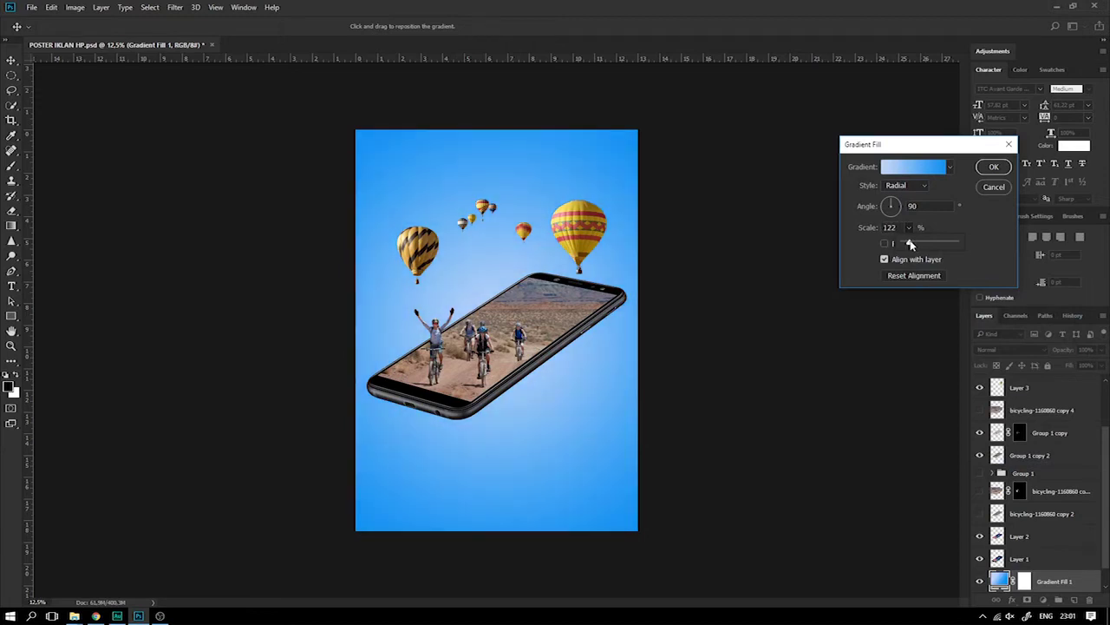
click(852, 250)
Deepen the centre stop to a slightly darker light blue, apply the gradient fill, and save
click(908, 169)
click(665, 330)
click(716, 375)
drag(810, 289, 834, 284)
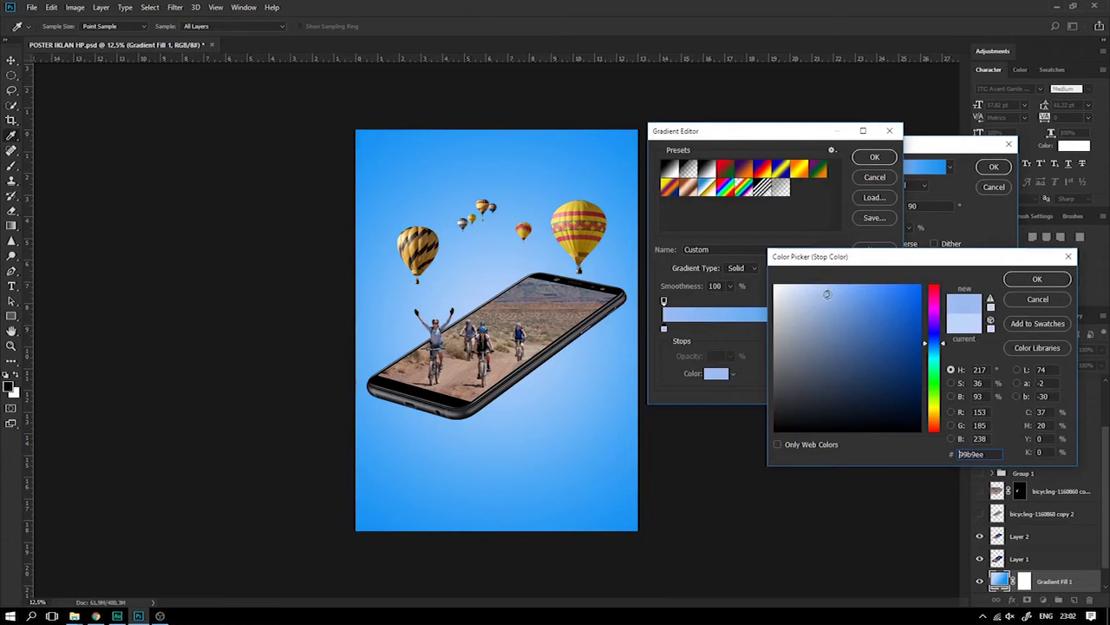
click(1046, 279)
click(874, 157)
click(993, 166)
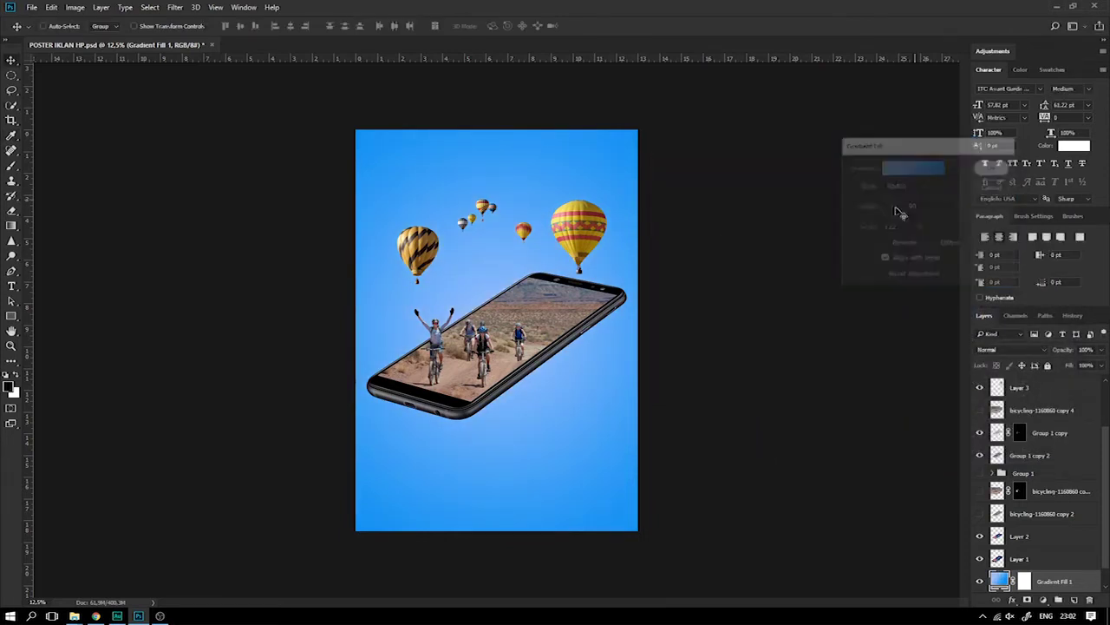
key(ctrl+s)
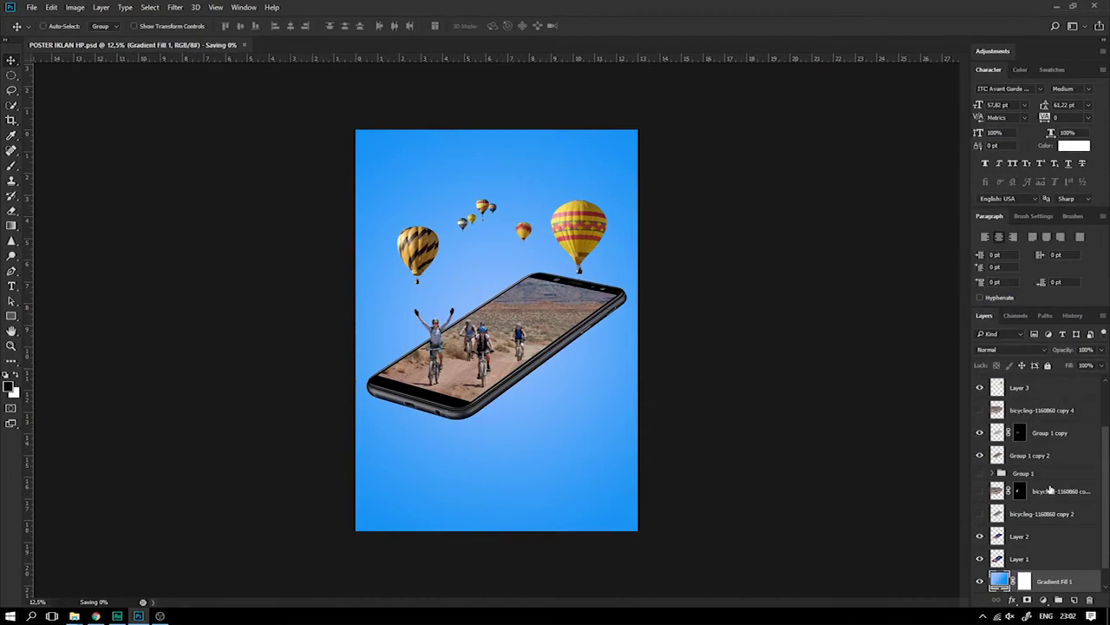
Select Layers 1–6 and free-transform the phone and balloons, shifting them right and down
click(1040, 557)
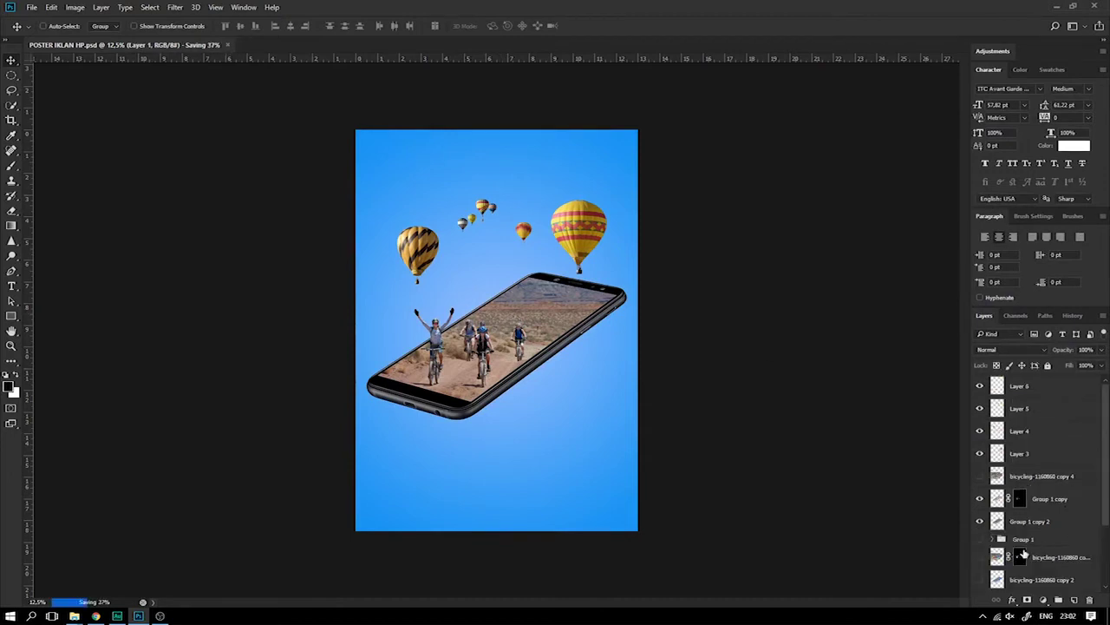
scroll(1045, 540, up, 2)
shift+click(1009, 395)
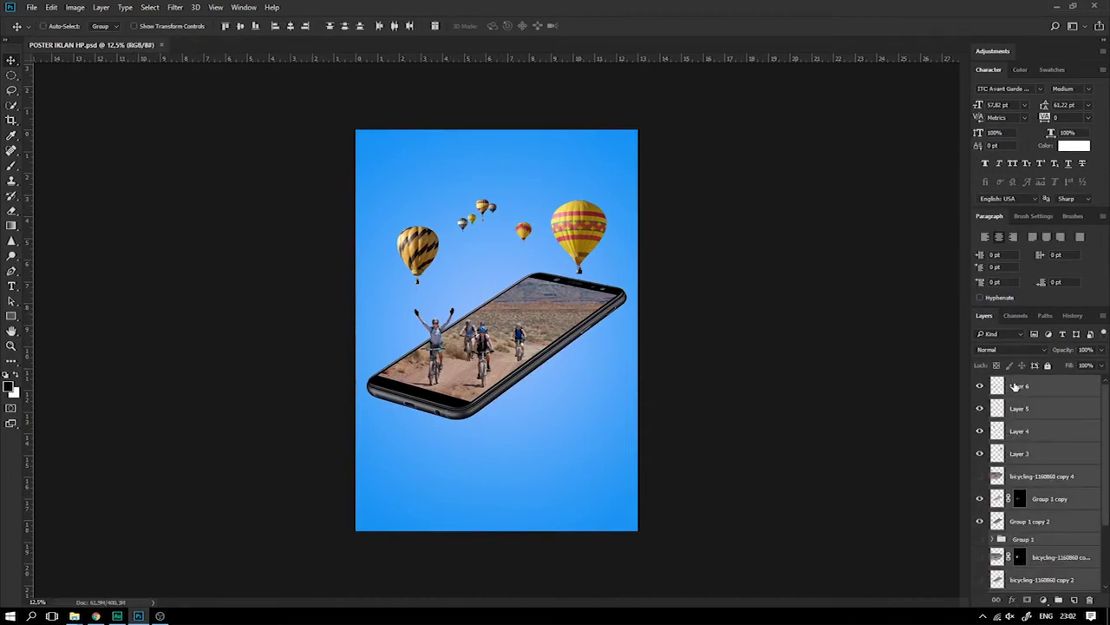
key(ctrl+t)
drag(631, 188, 604, 202)
drag(558, 320, 566, 325)
Commit the transform of the phone and balloons
key(ctrl+h)
key(Return)
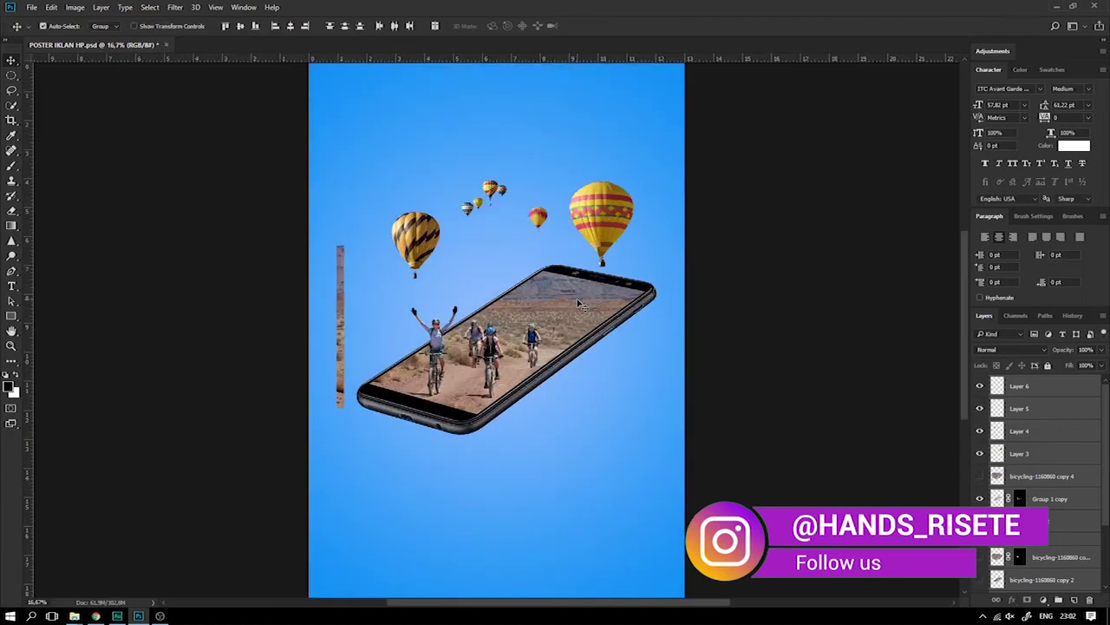
key(ctrl+plus)
key(ctrl+minus)
key(ctrl+plus)
On the Group 1 copy 2 layer, marquee-select and delete the stray strip at the left edge
click(1022, 496)
click(980, 520)
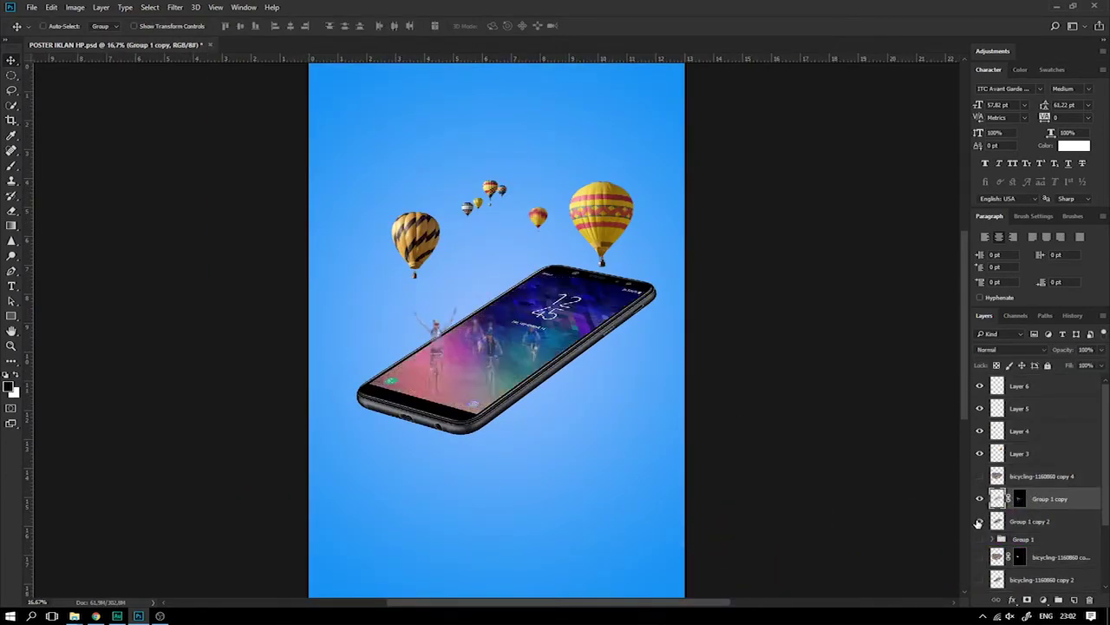
click(981, 521)
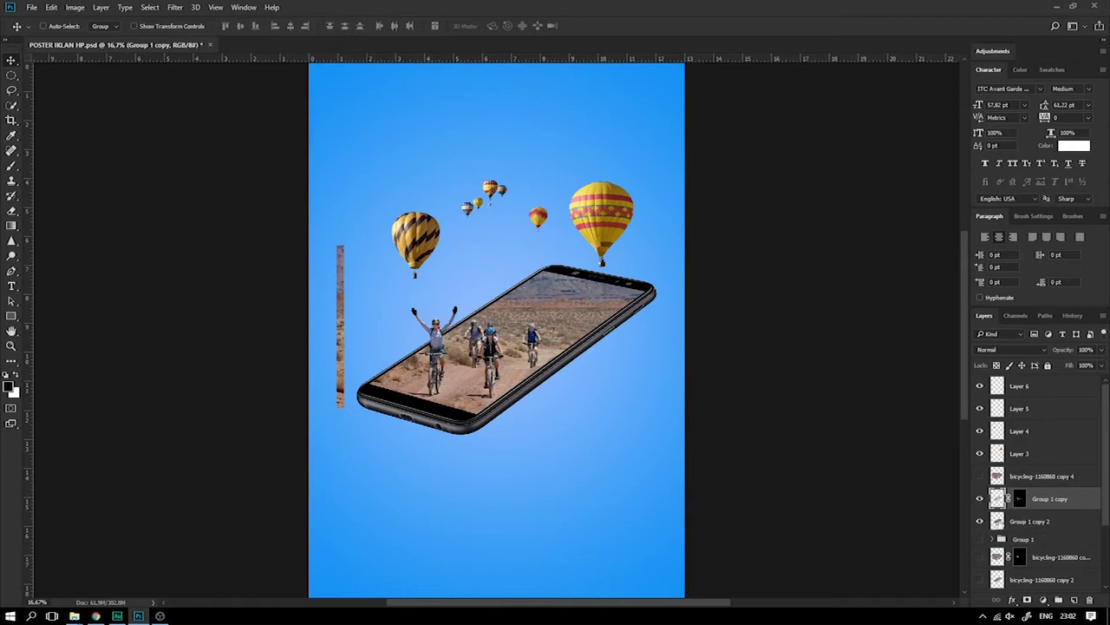
click(11, 76)
right_click(13, 76)
click(78, 75)
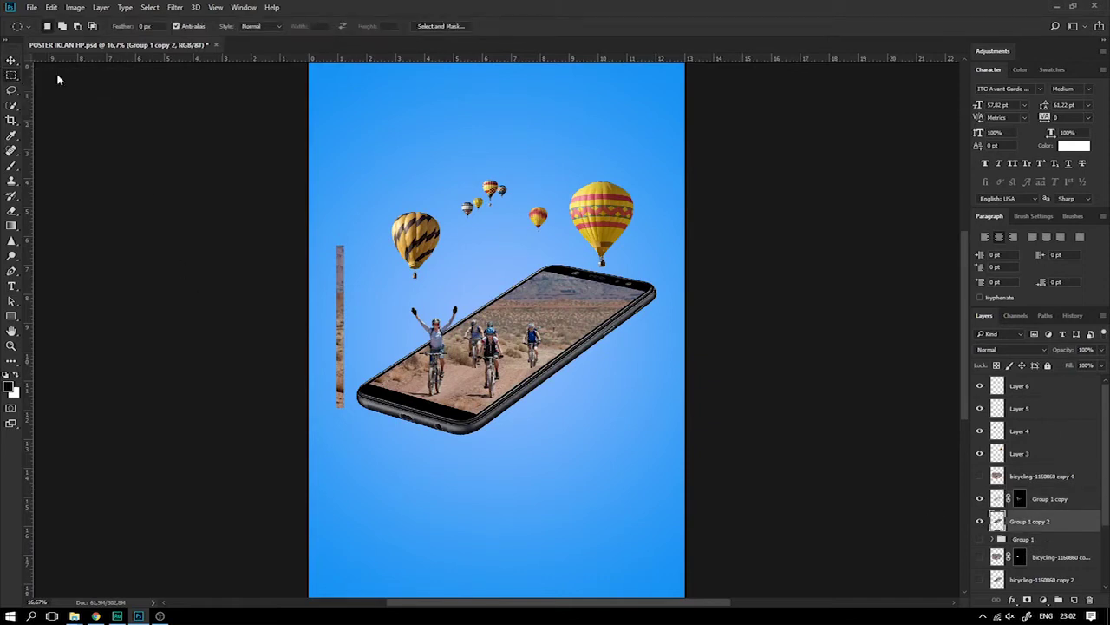
drag(310, 212, 347, 458)
key(Delete)
key(ctrl+d)
Scale Layers 1–6 (phone and balloons) slightly smaller
click(11, 61)
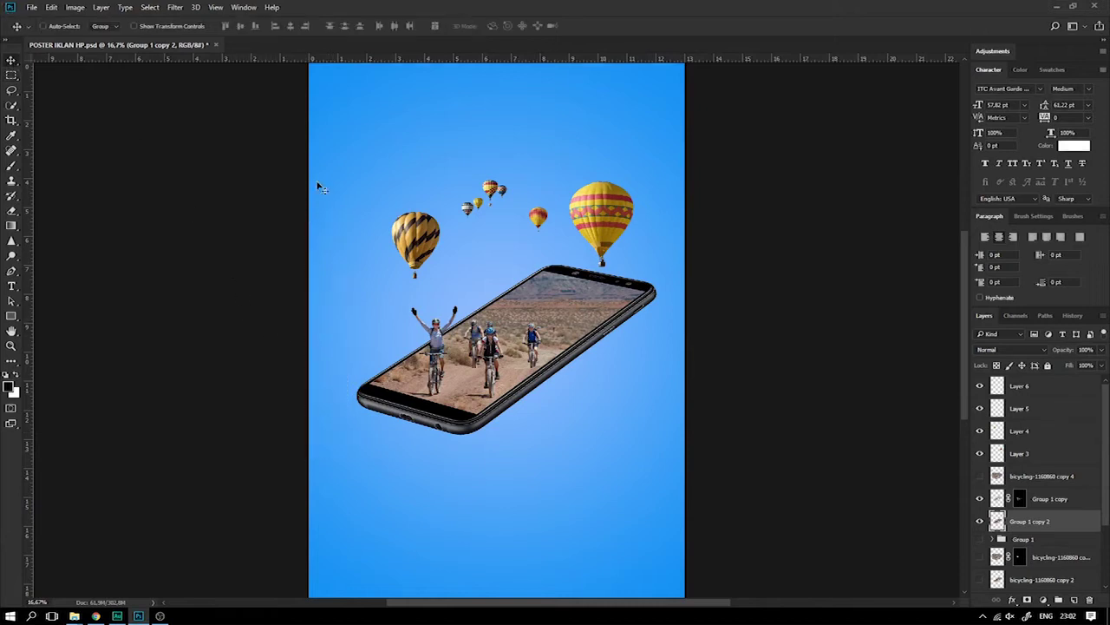
key(ctrl+minus)
scroll(1015, 521, down, 3)
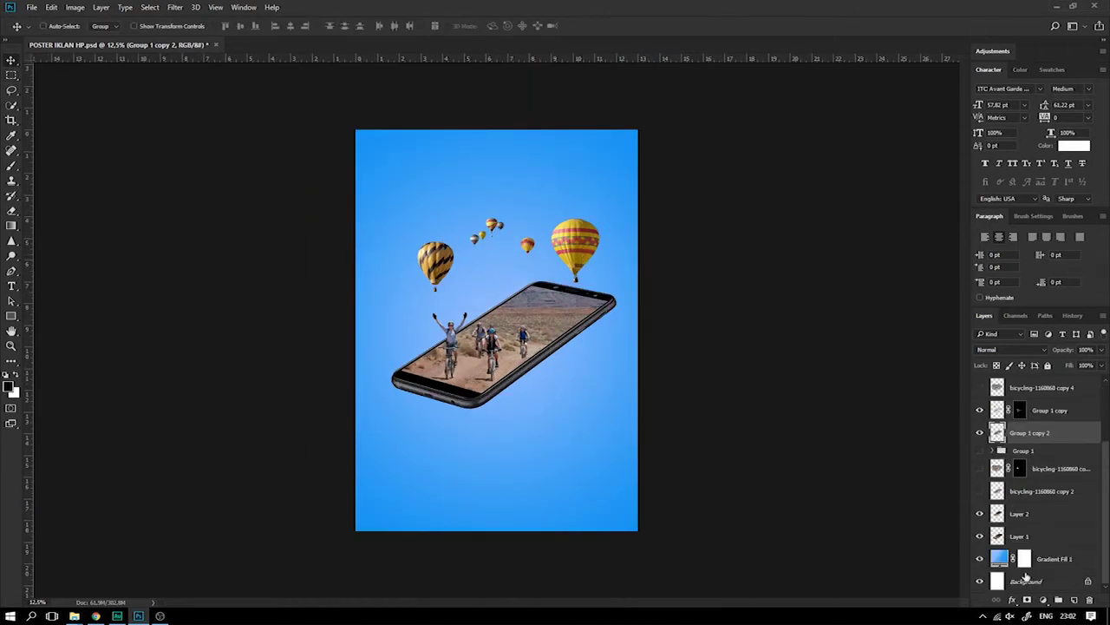
click(1031, 540)
scroll(1032, 486, up, 3)
shift+click(1030, 386)
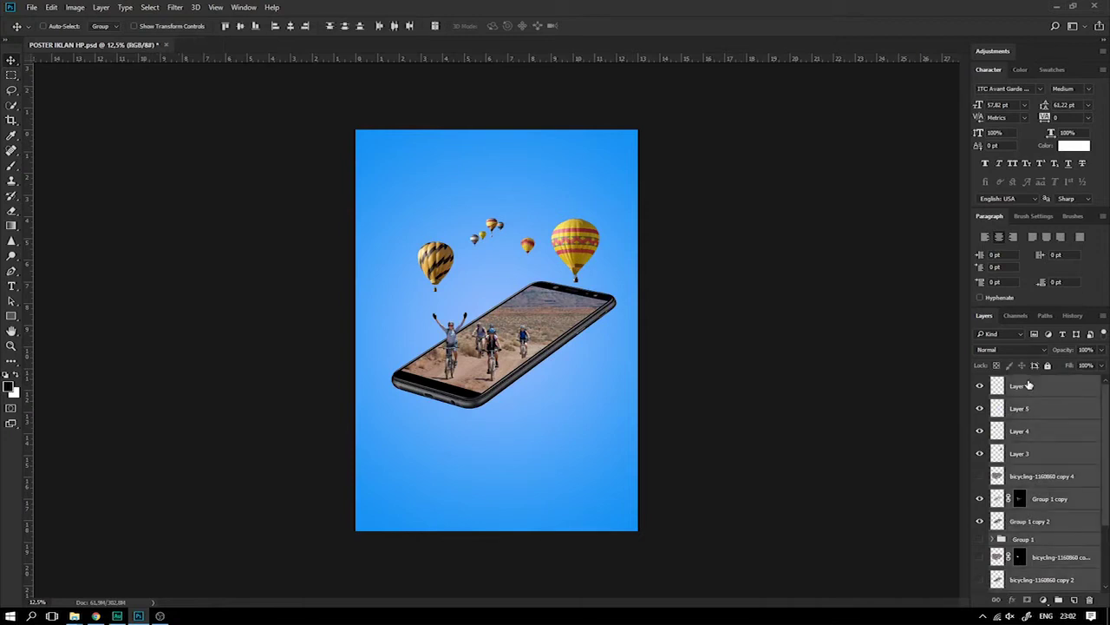
key(ctrl+t)
drag(617, 217, 607, 222)
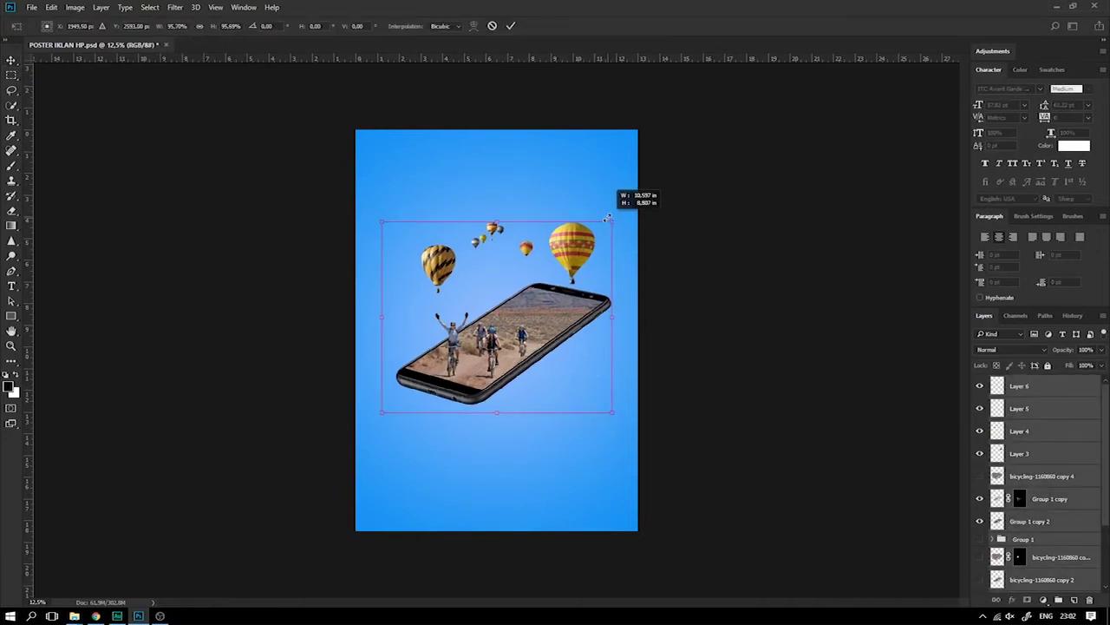
key(Return)
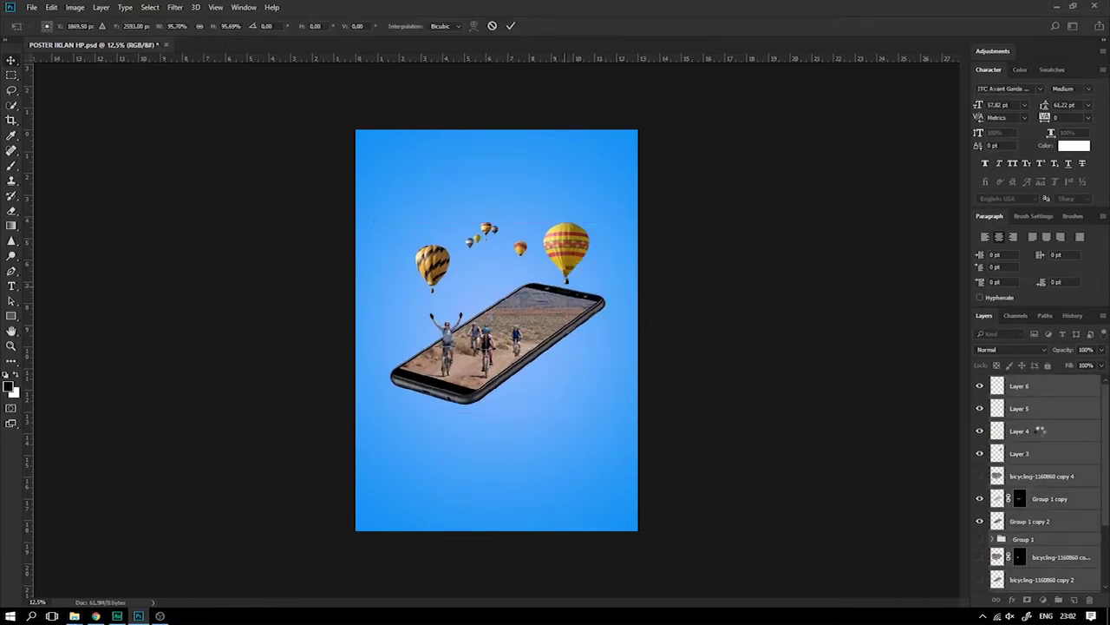
Check the balloon layers' visibility, then group Layers 3–6 with Ctrl+G
drag(979, 431, 979, 386)
click(980, 454)
drag(981, 454, 979, 390)
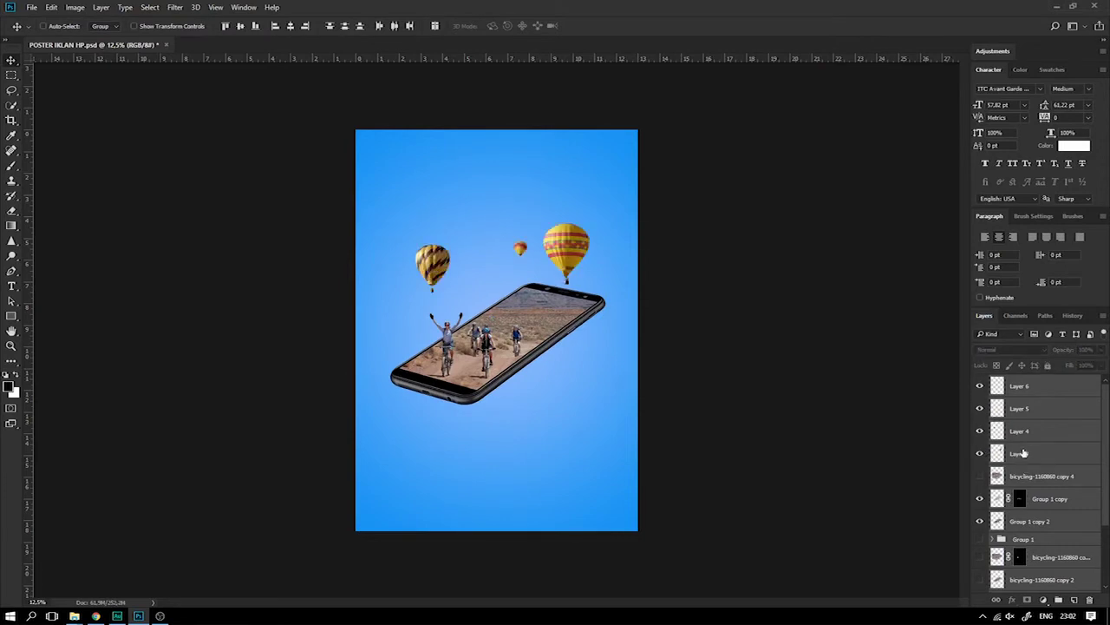
click(1027, 431)
click(1030, 386)
shift+click(1024, 454)
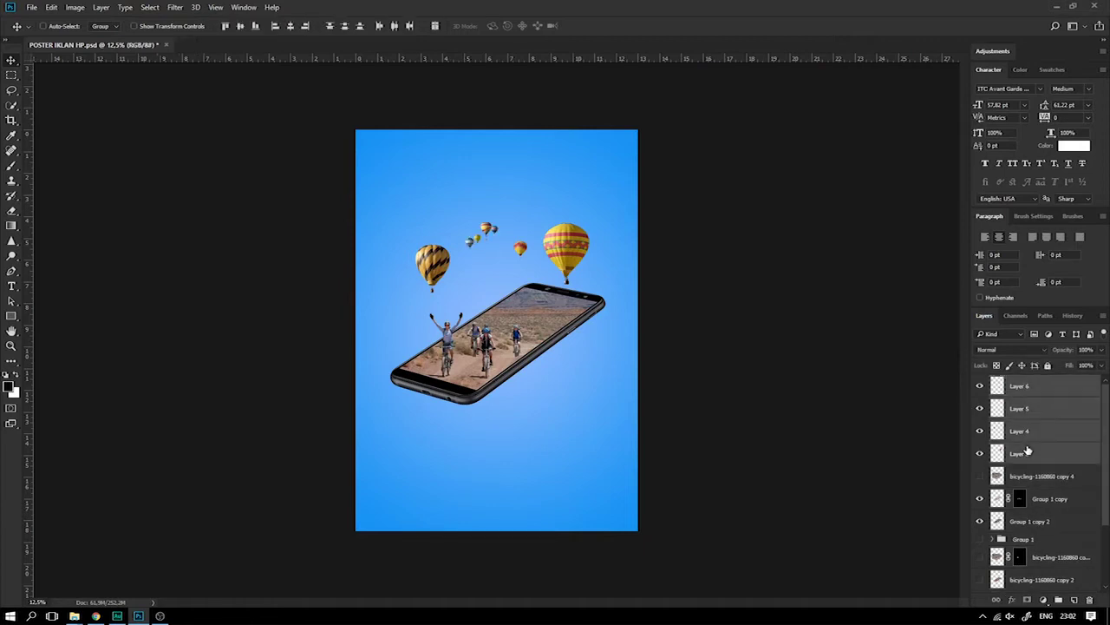
key(ctrl+g)
double_click(1024, 382)
text(BALON)
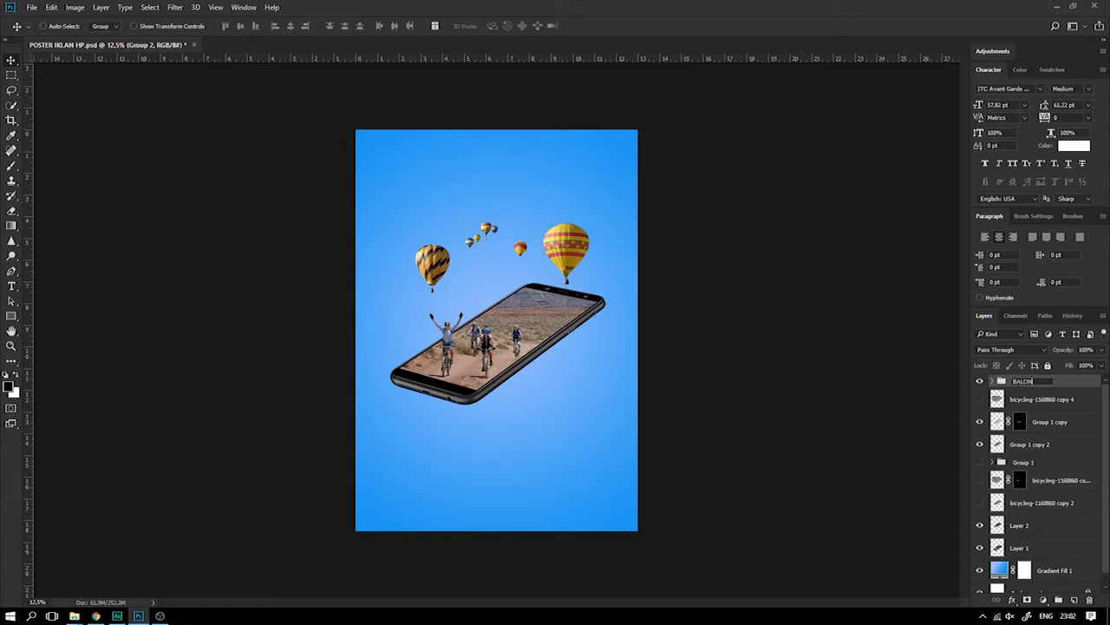
Name the balloon group BALON, save the poster, and check the group's visibility
key(Return)
key(ctrl+s)
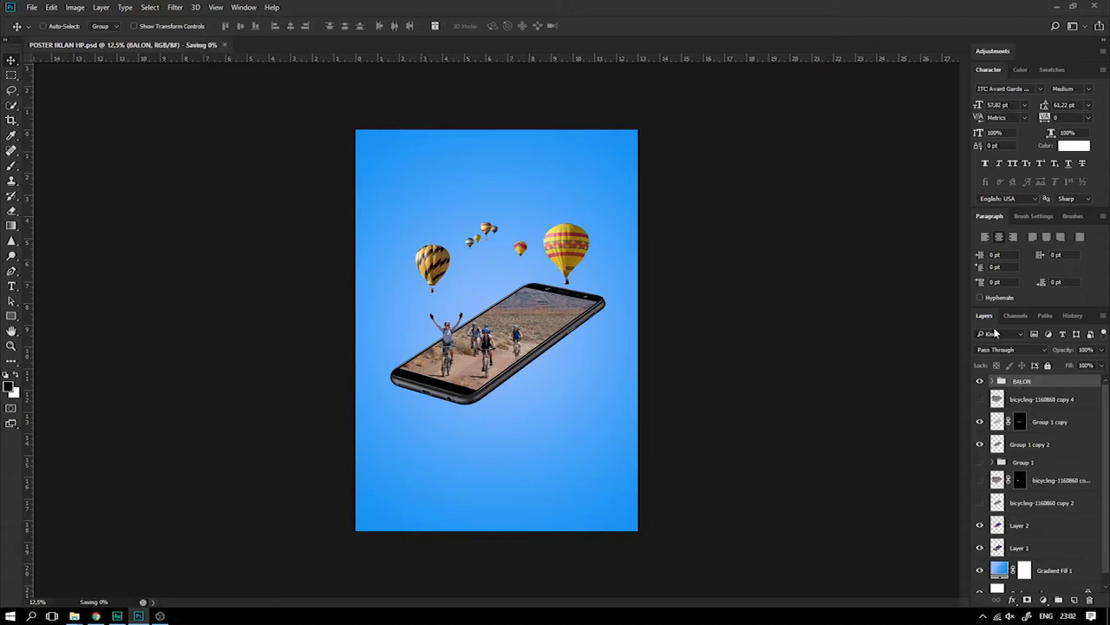
click(981, 383)
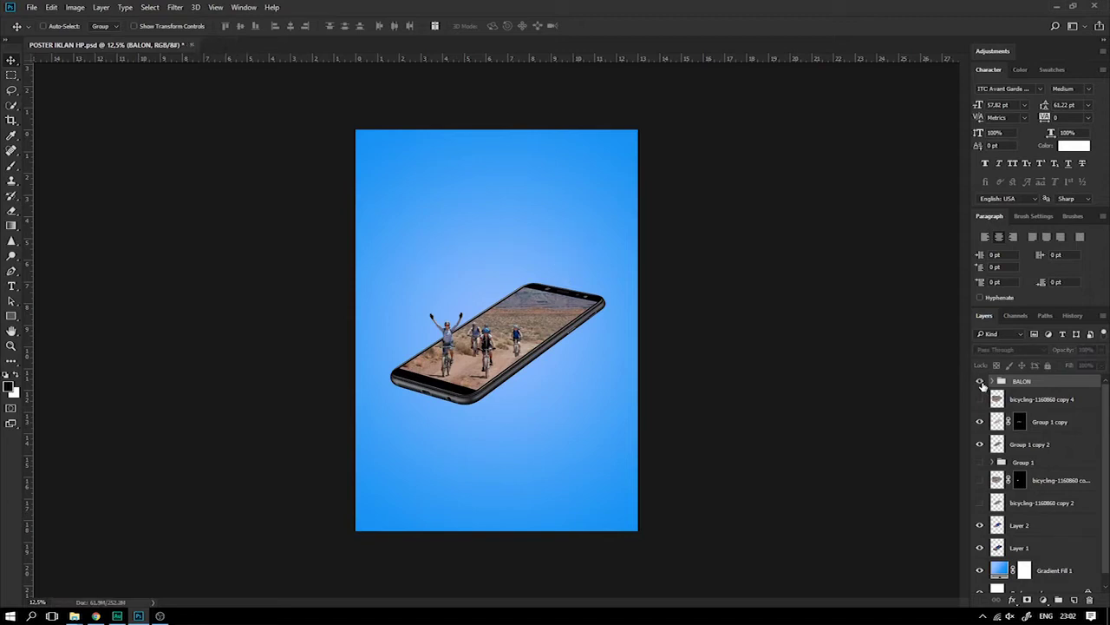
click(981, 383)
click(981, 382)
Group the phone layers (bicycling copy 4 down to Layer 1) as HP and save
click(999, 400)
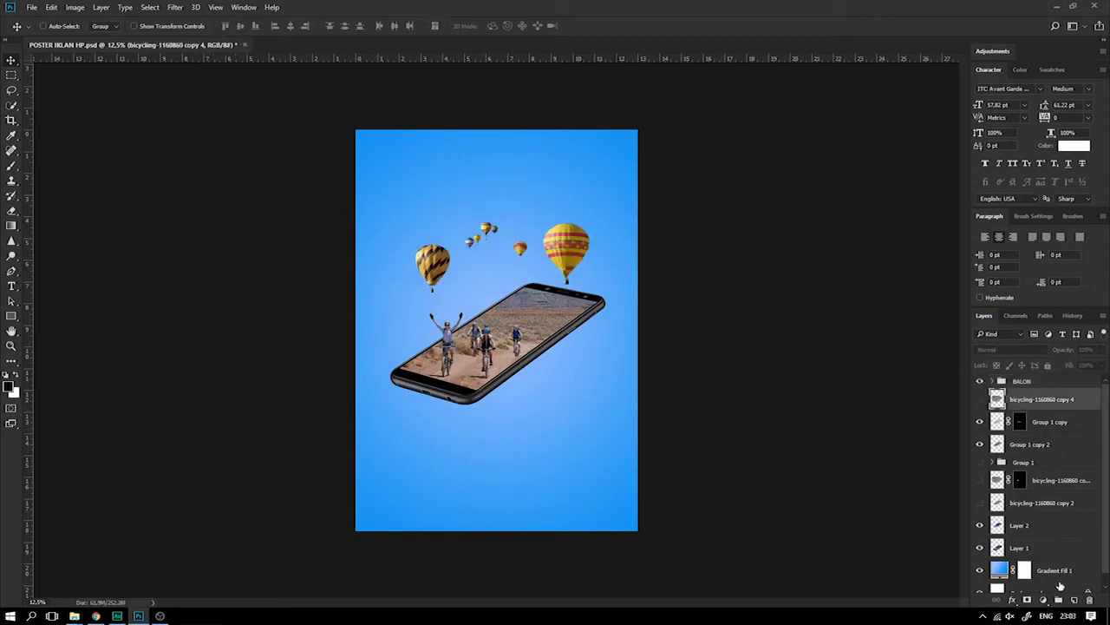
shift+click(1032, 553)
key(ctrl+g)
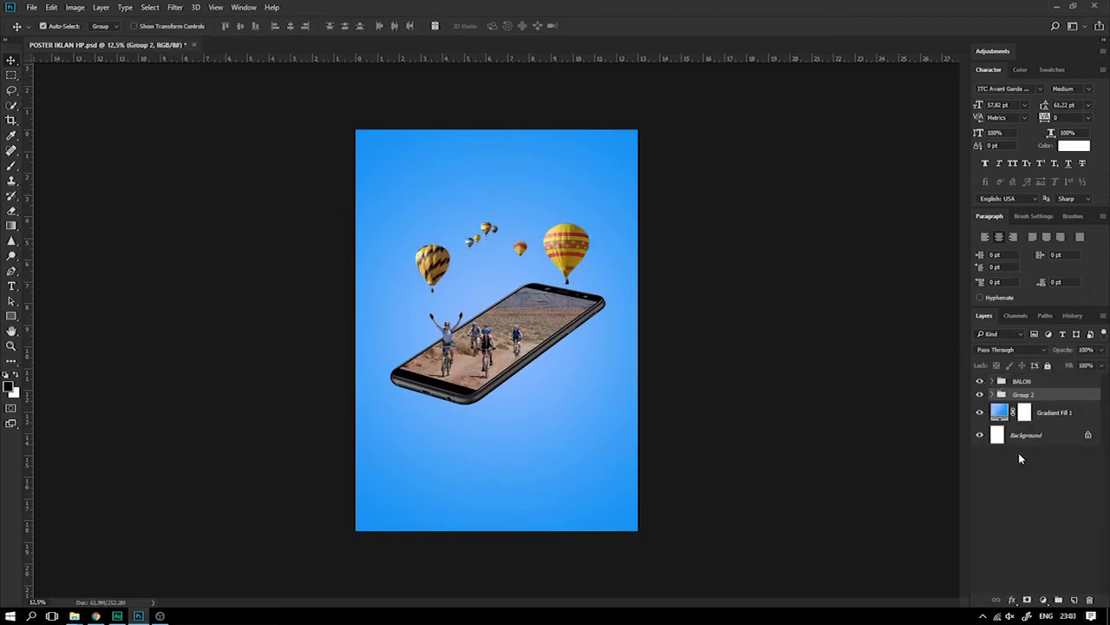
double_click(1027, 396)
text(P)
key(Return)
double_click(980, 395)
click(1017, 381)
key(ctrl+s)
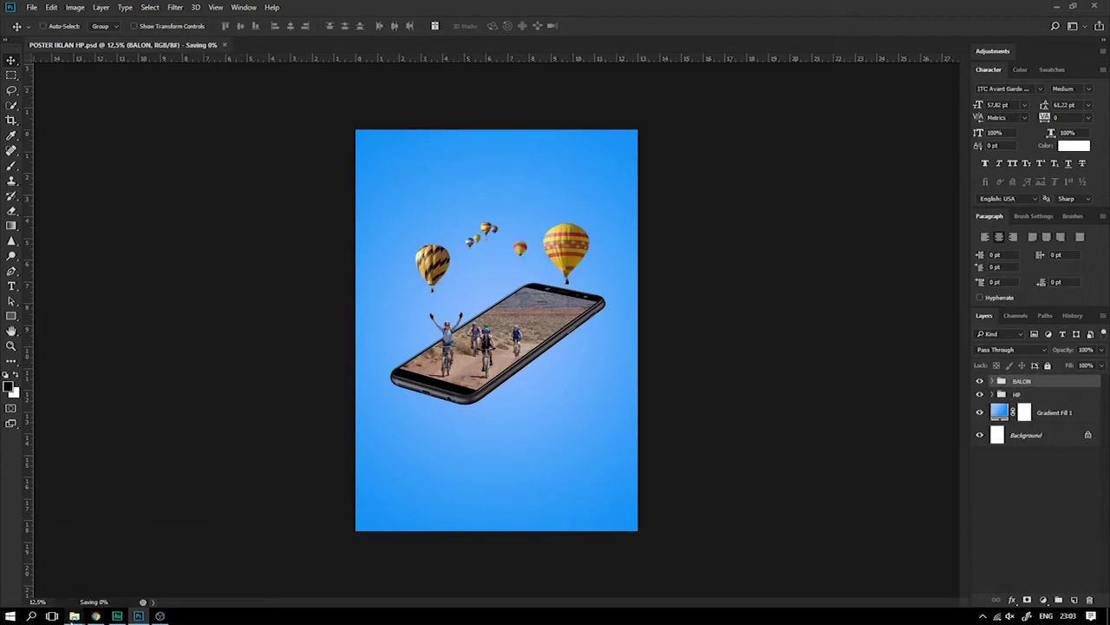
Open the three flying birds PNG from the project folder in Photoshop
click(43, 573)
drag(886, 93, 653, 51)
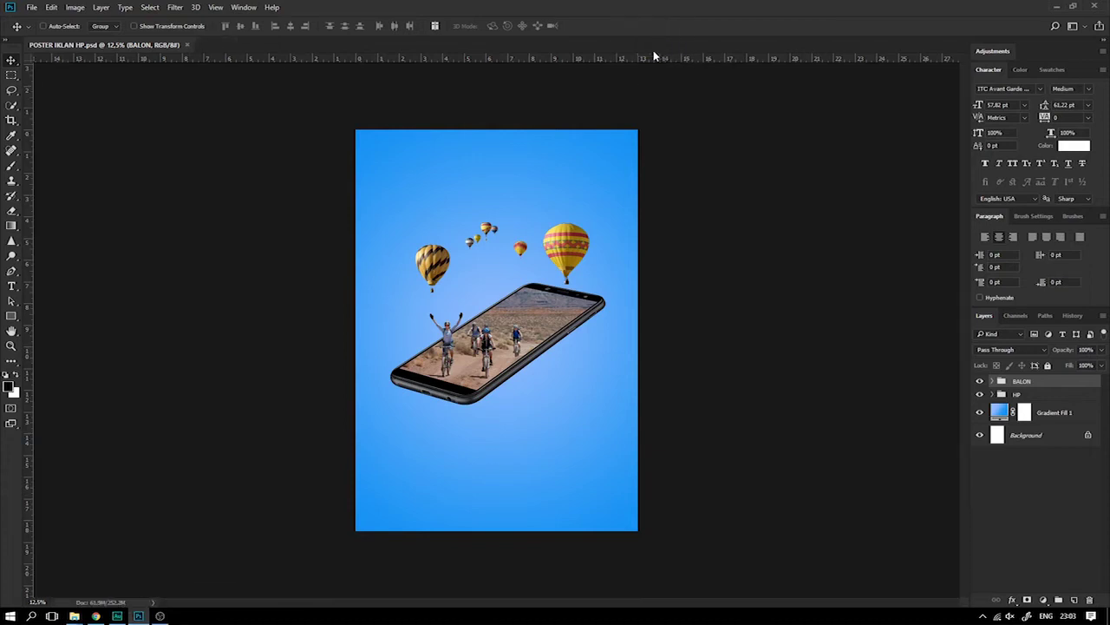
key(ctrl+plus)
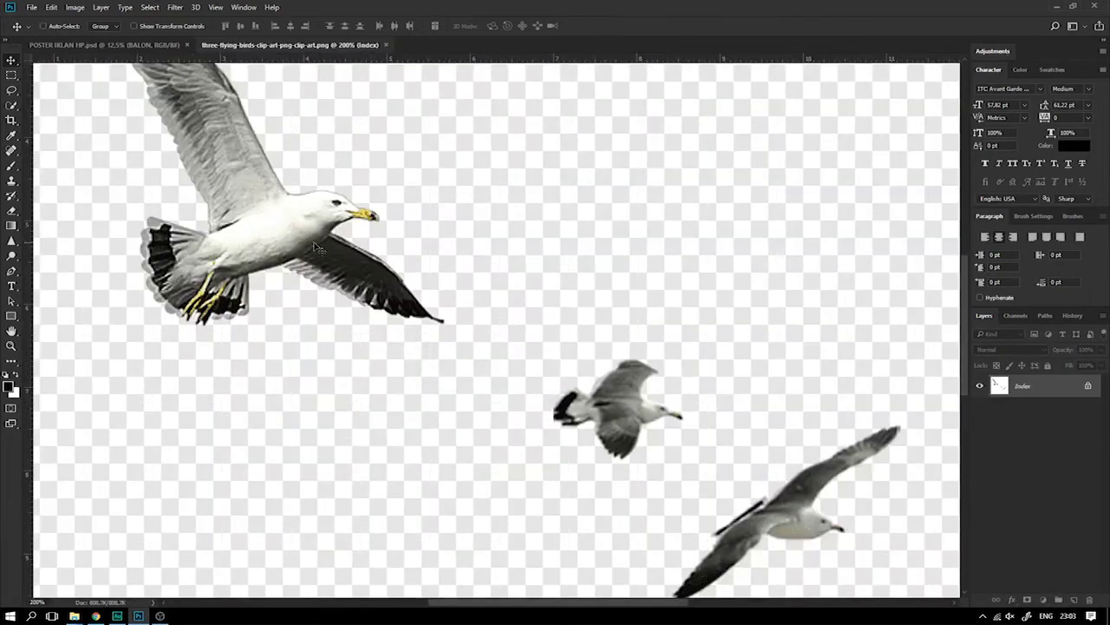
Select the transparent area around the gulls with the Magic Wand, then deselect
key(ctrl+minus)
click(13, 107)
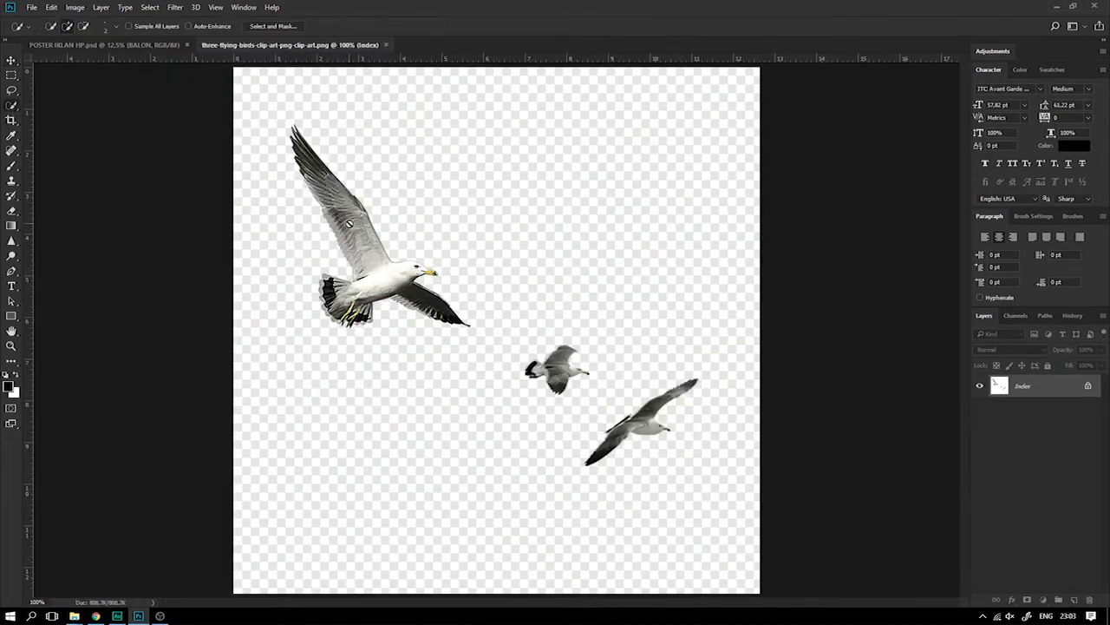
right_click(11, 106)
click(61, 119)
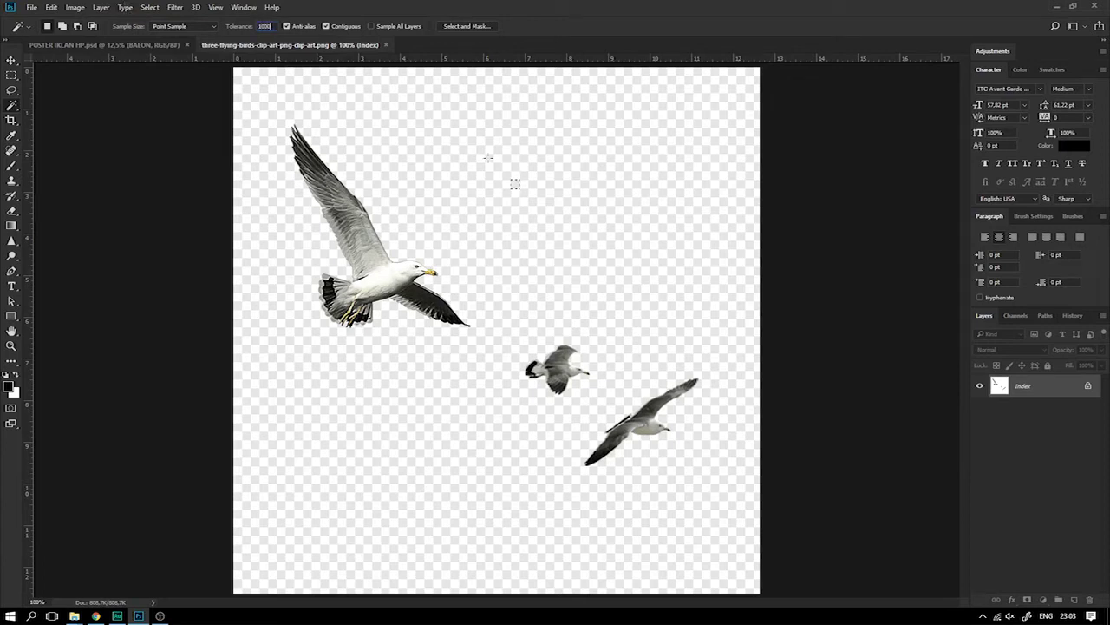
click(495, 162)
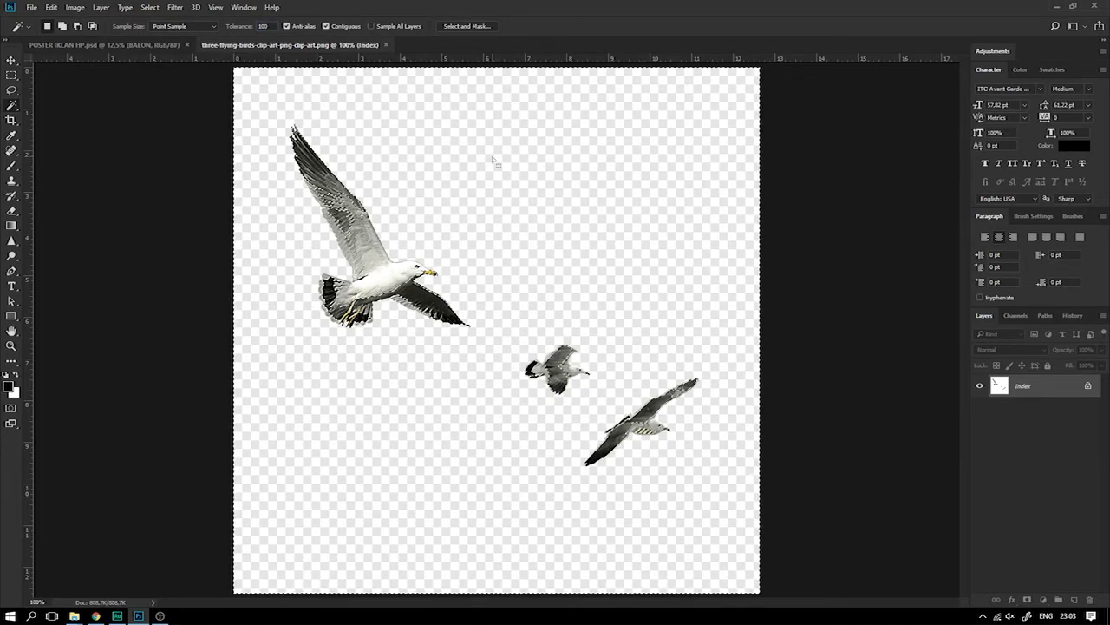
key(ctrl+d)
Convert the image to RGB and reselect the transparent background at Magic Wand tolerance 20
mouse_move(100, 7)
click(155, 10)
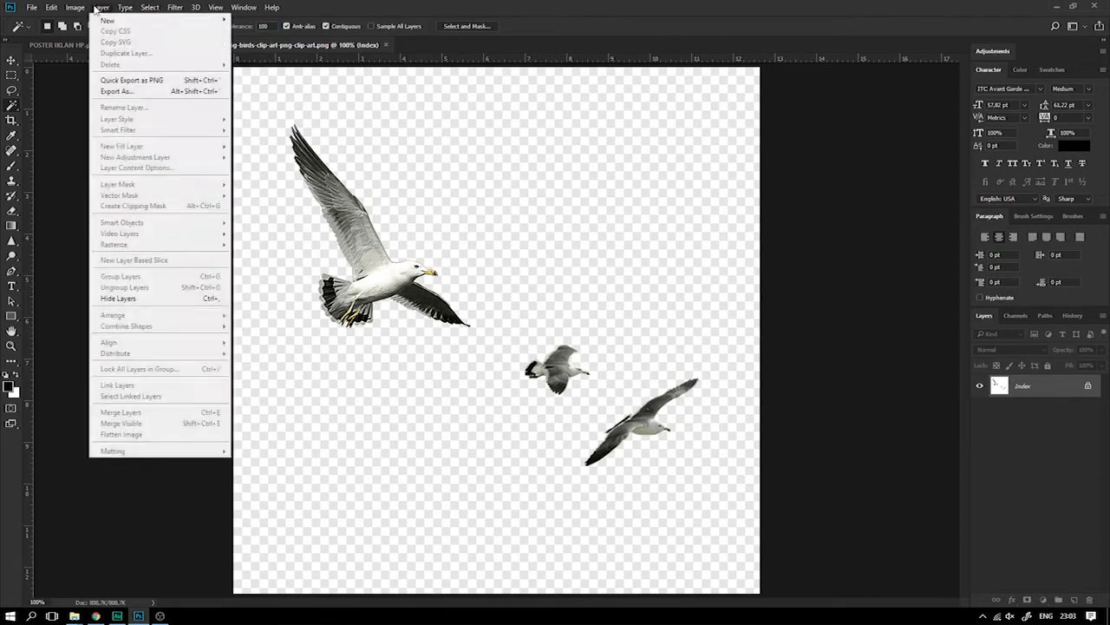
click(233, 66)
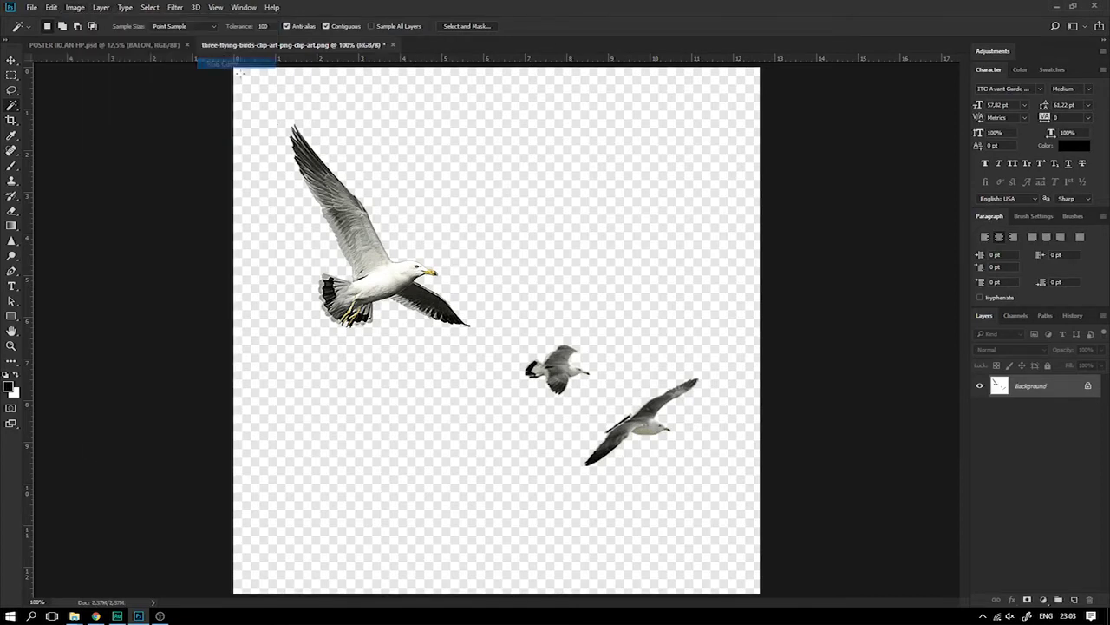
click(492, 181)
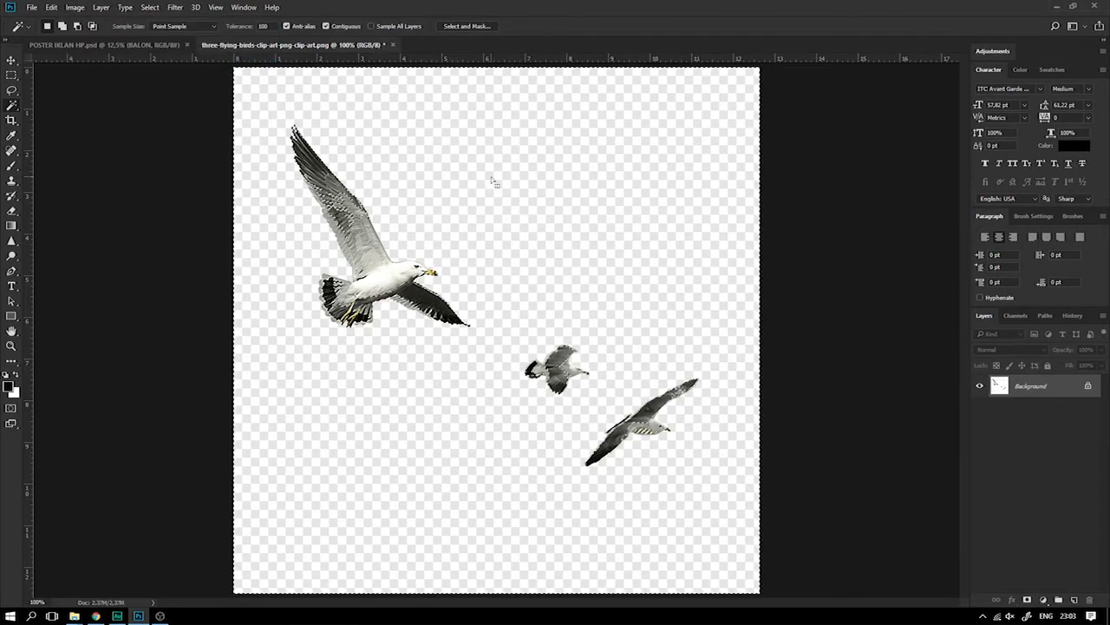
double_click(263, 26)
text(50)
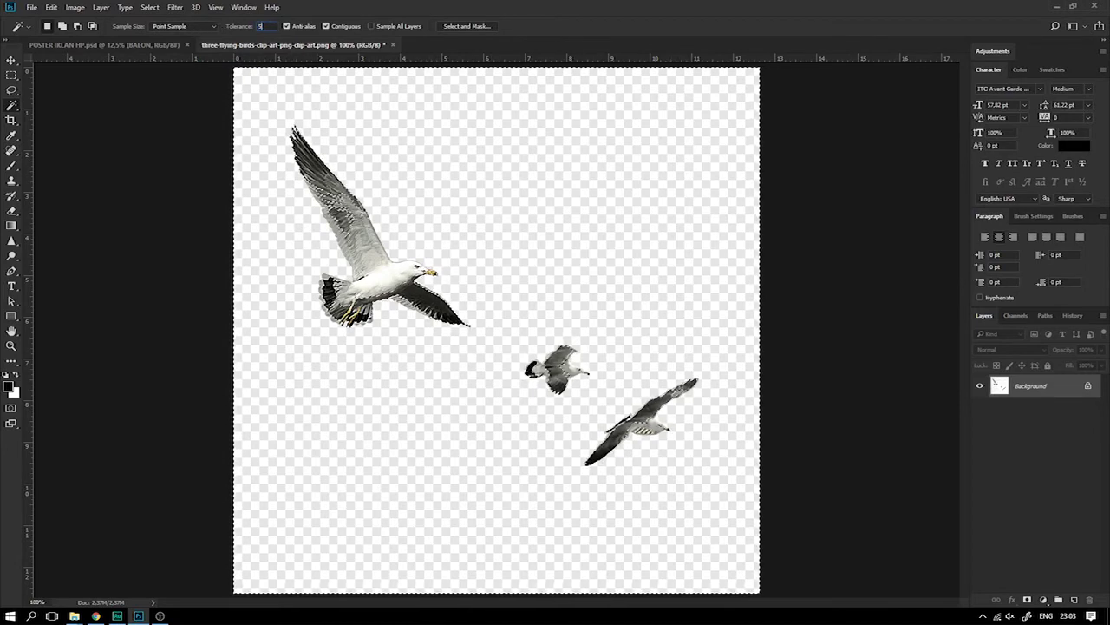
double_click(262, 26)
text(20)
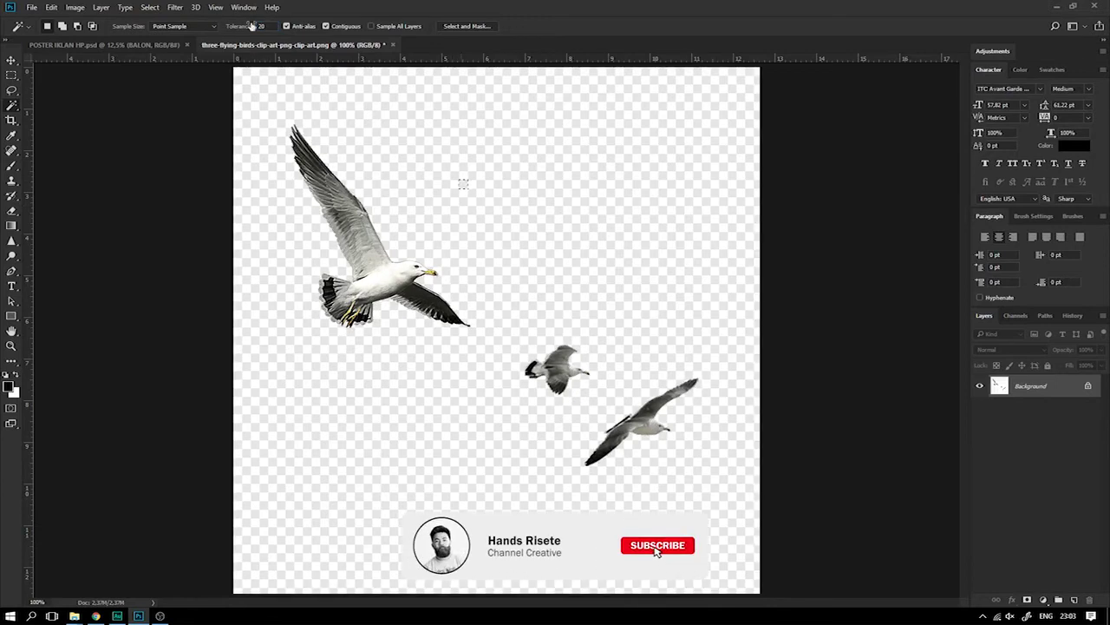
text(30)
click(505, 213)
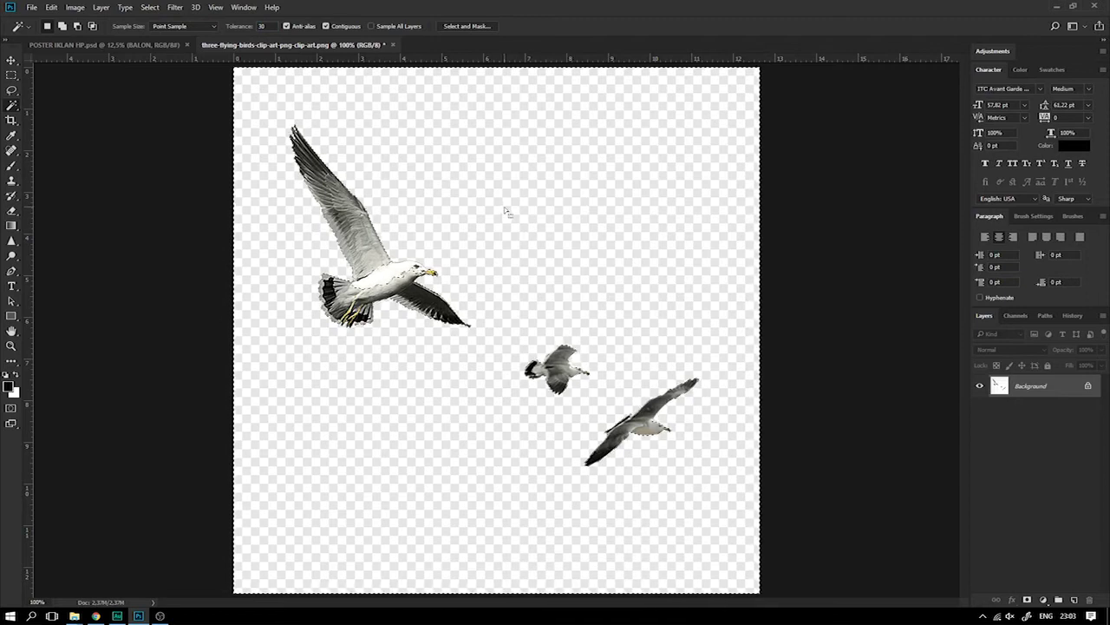
Add the large gull's body using Quick Selection, then unlock the background as Layer 0
key(ctrl+plus)
key(ctrl+plus)
mouse_move(593, 237)
mouse_down()
mouse_move(507, 317)
mouse_move(645, 421)
mouse_move(582, 476)
mouse_up()
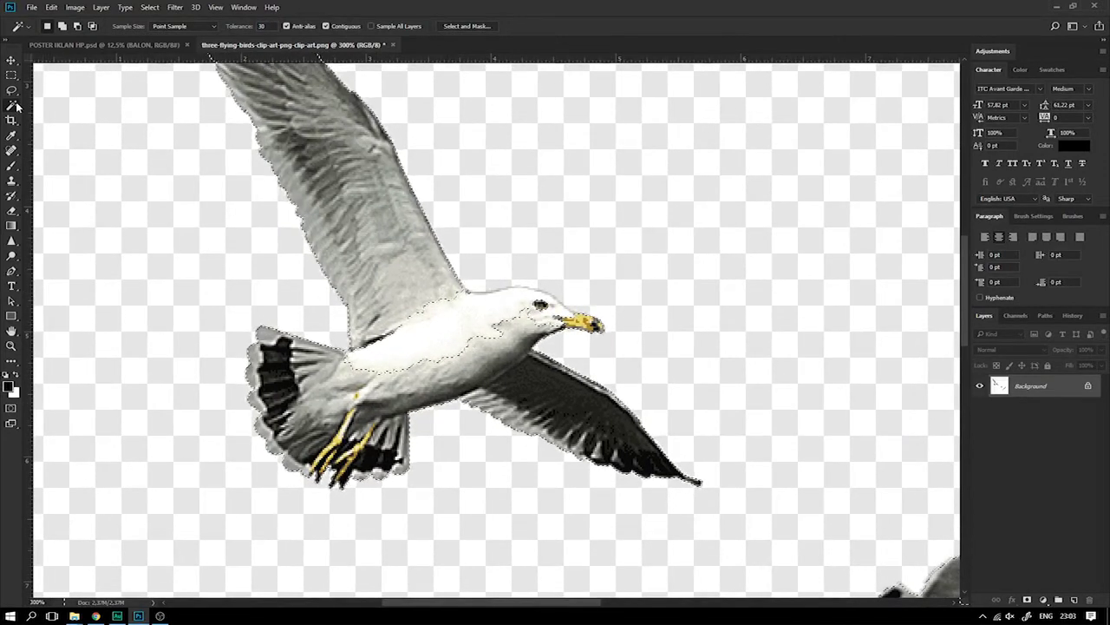
right_click(13, 90)
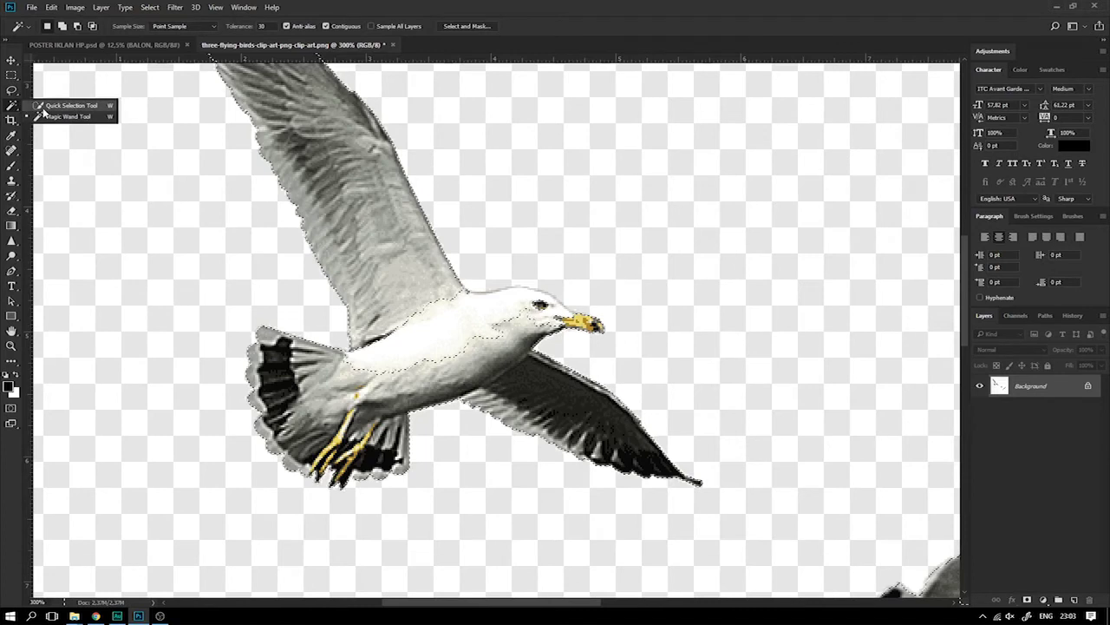
click(52, 105)
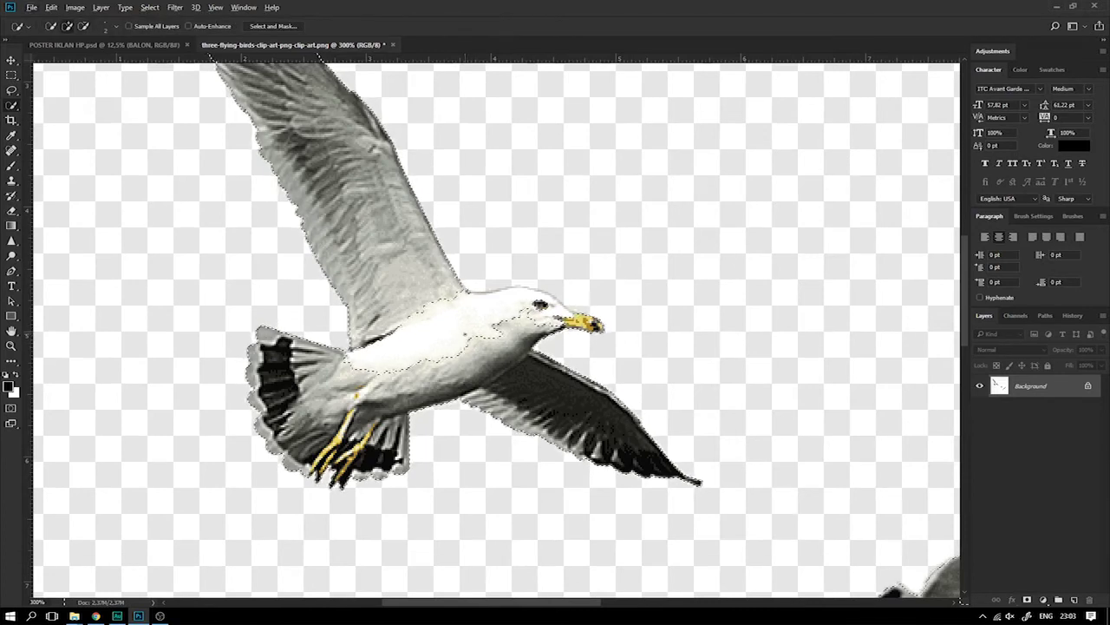
click(428, 317)
key(bracketright)
scroll(663, 415, down, 3)
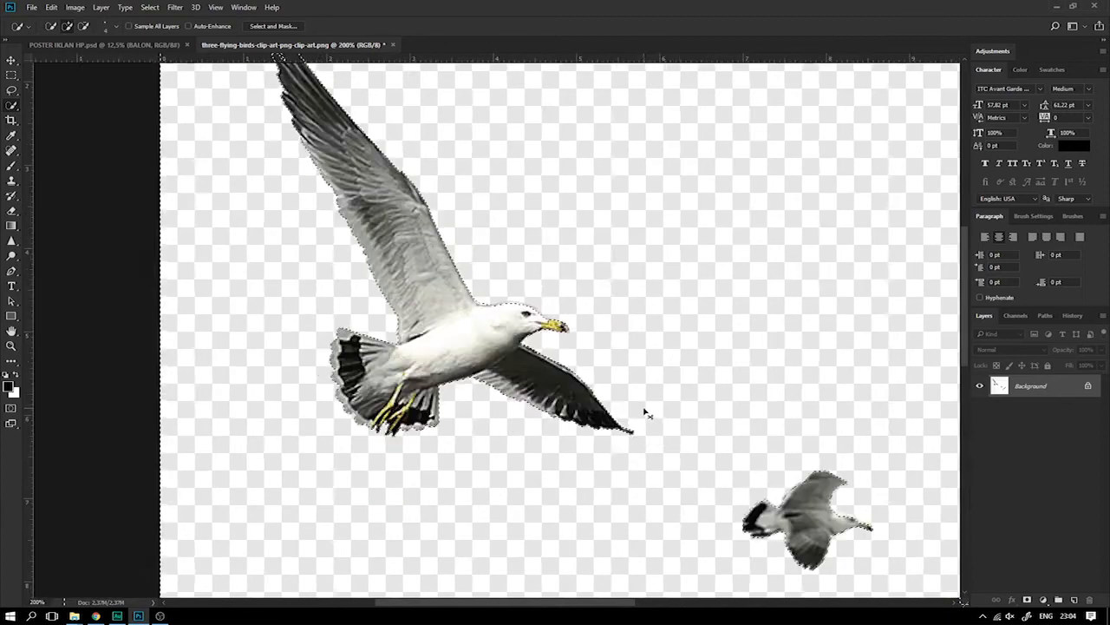
scroll(642, 409, down, 1)
double_click(1085, 385)
click(666, 200)
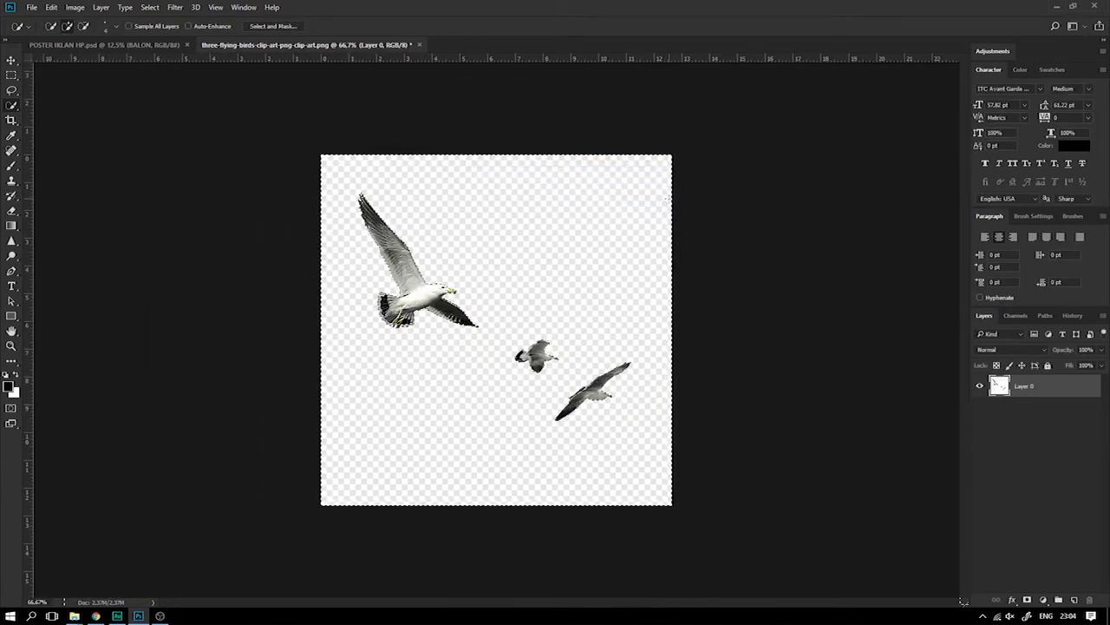
Drag the seagulls into the POSTER document as a new layer and scale them down
click(12, 60)
drag(429, 295, 132, 49)
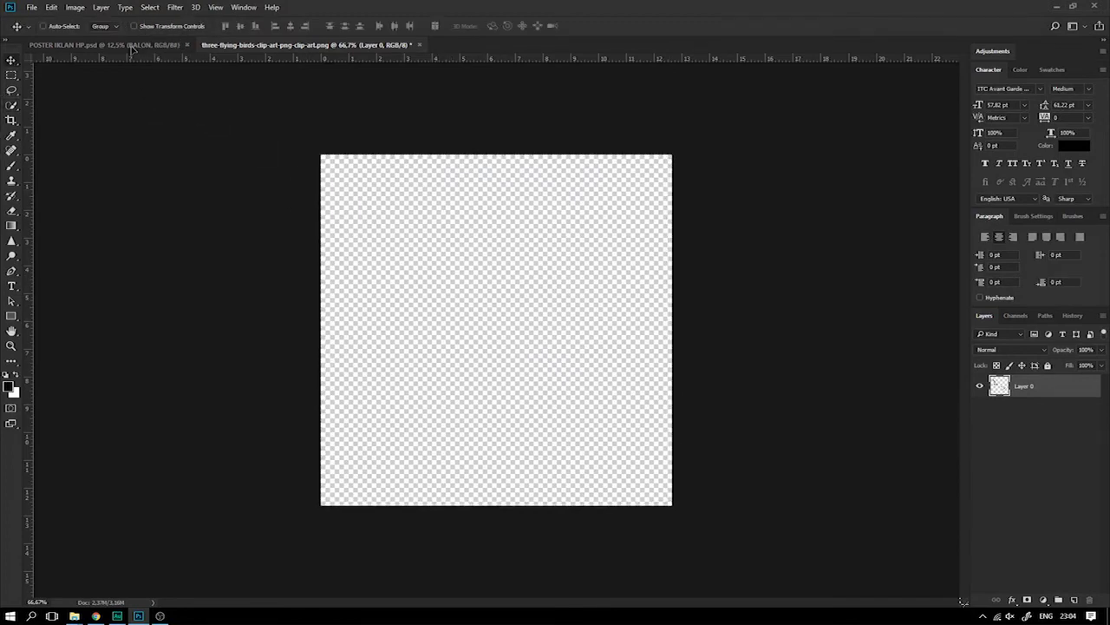
mouse_move(132, 50)
mouse_down()
mouse_move(411, 283)
mouse_move(426, 318)
mouse_up()
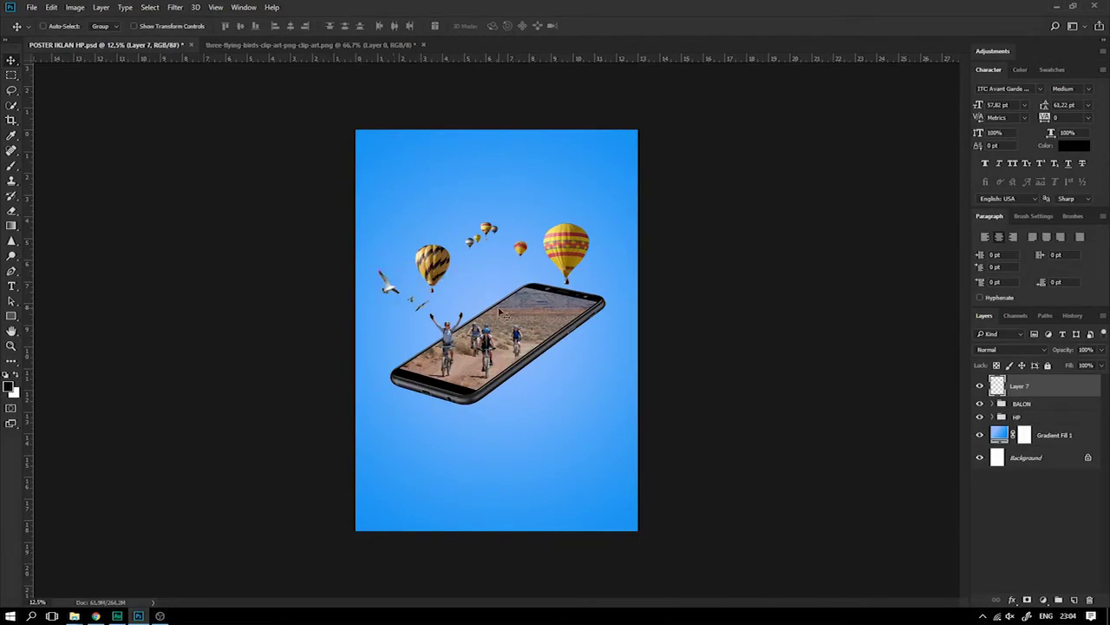
key(ctrl+plus)
key(ctrl+plus)
key(ctrl+plus)
key(ctrl+t)
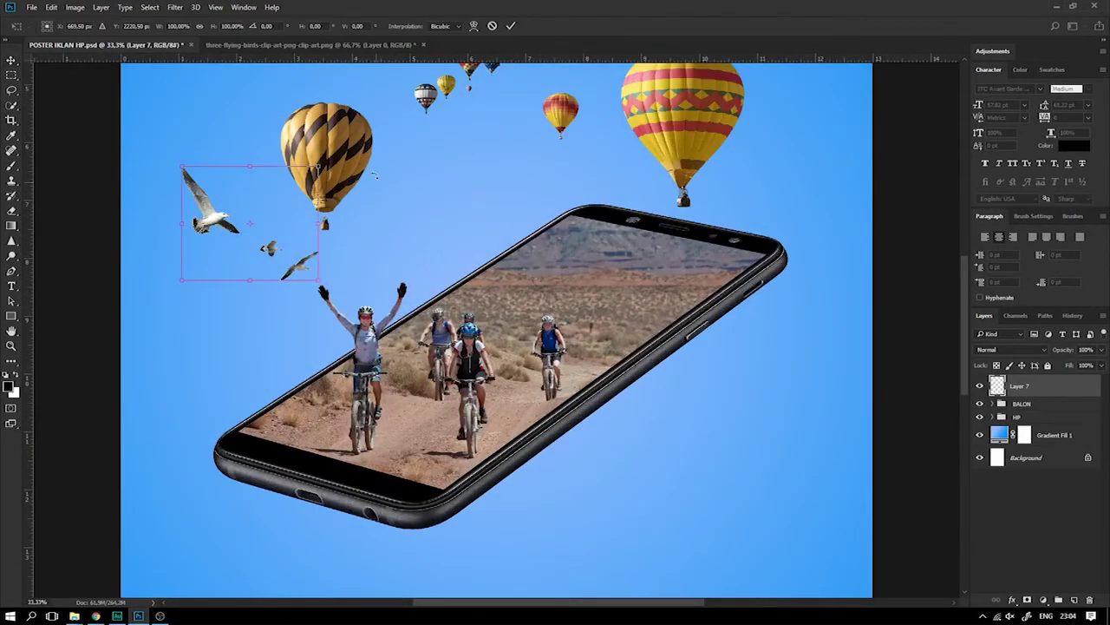
drag(319, 168, 299, 179)
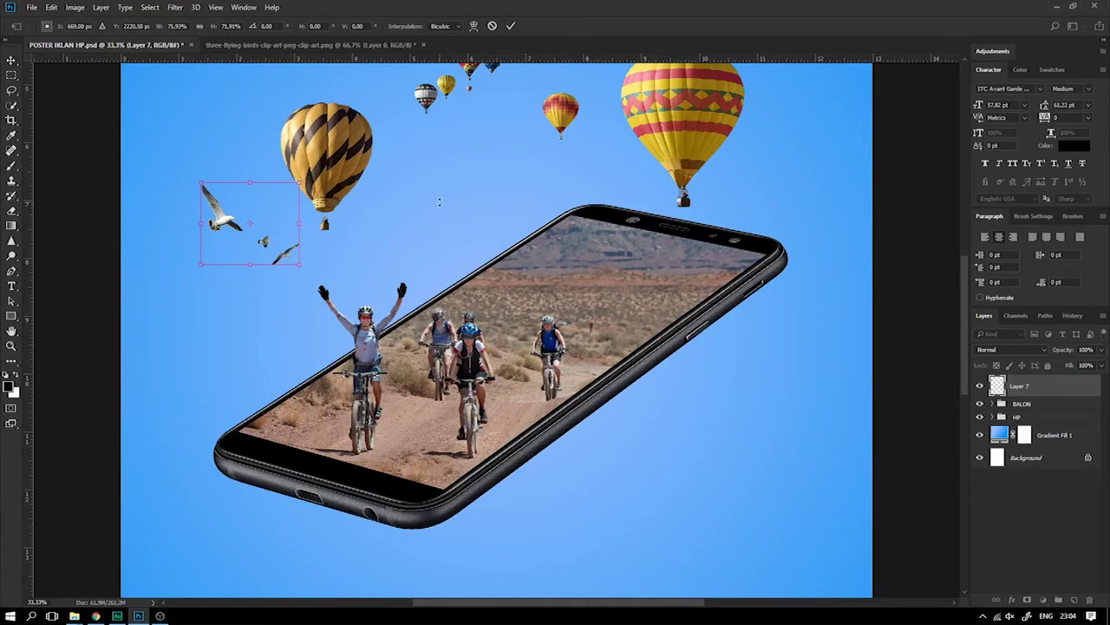
key(Return)
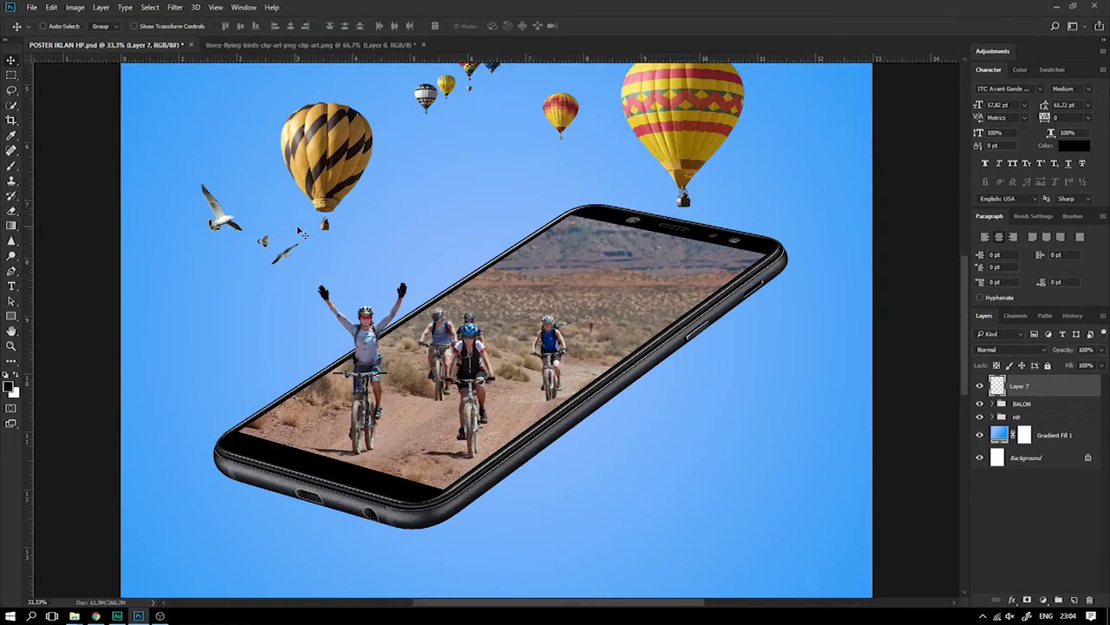
key(ctrl+minus)
Duplicate the gulls up-right, flip the copy horizontally and rotate it about 20°
drag(305, 254, 475, 217)
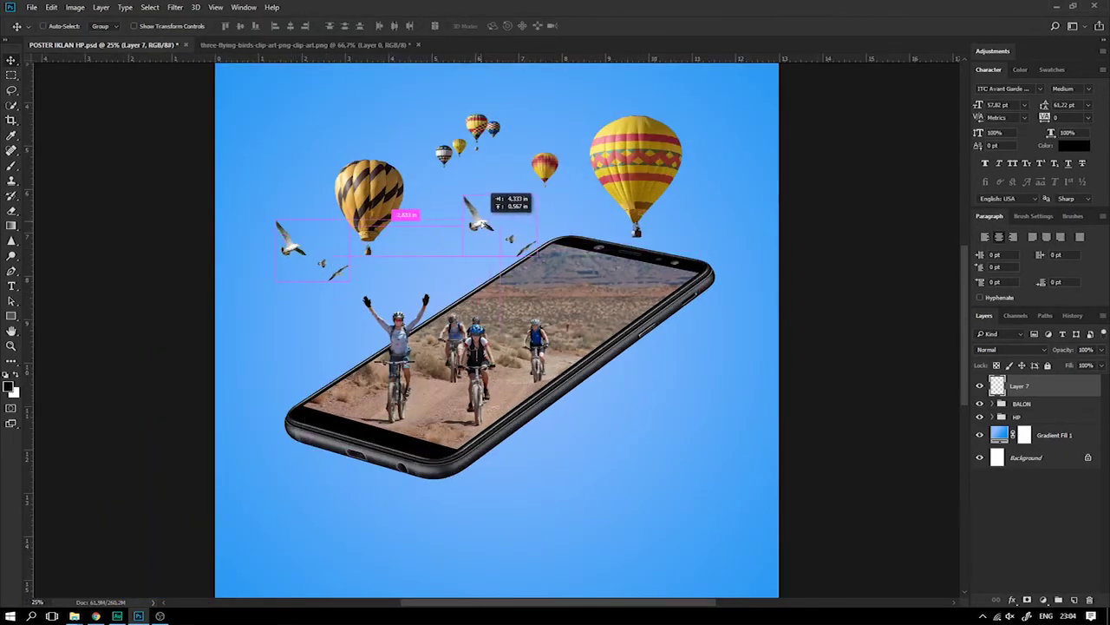
key(ctrl+t)
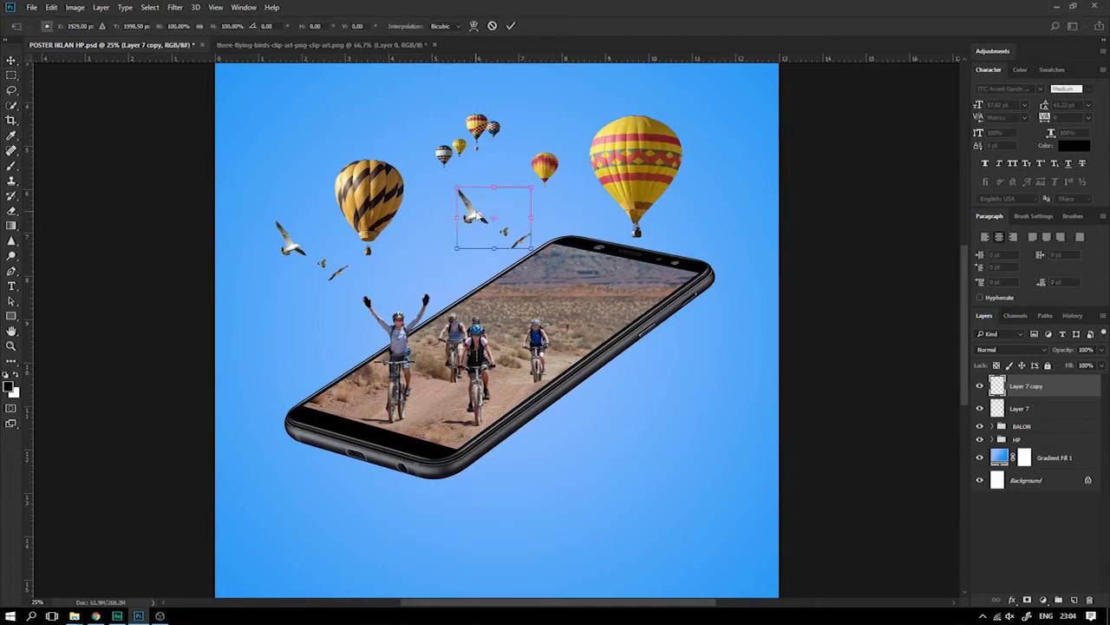
right_click(475, 214)
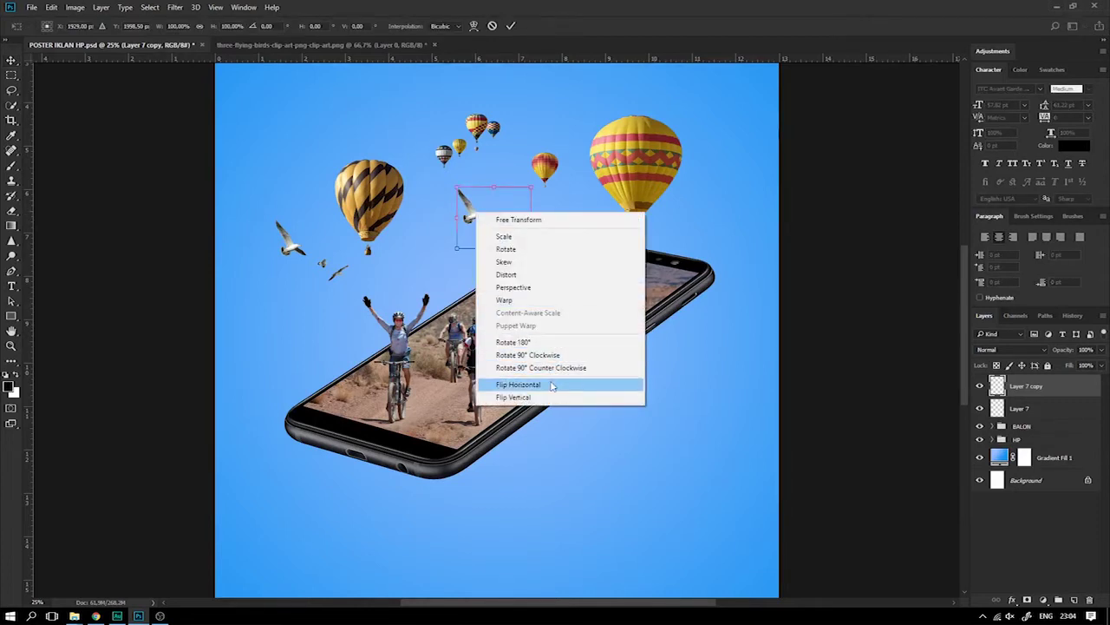
click(552, 385)
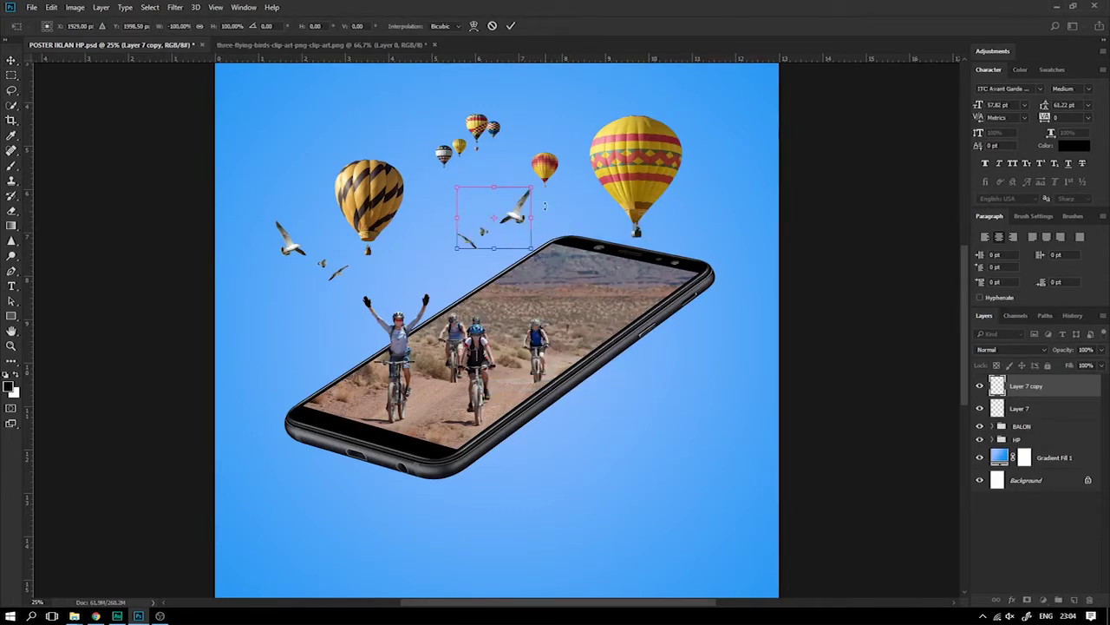
key(Return)
drag(559, 167, 546, 212)
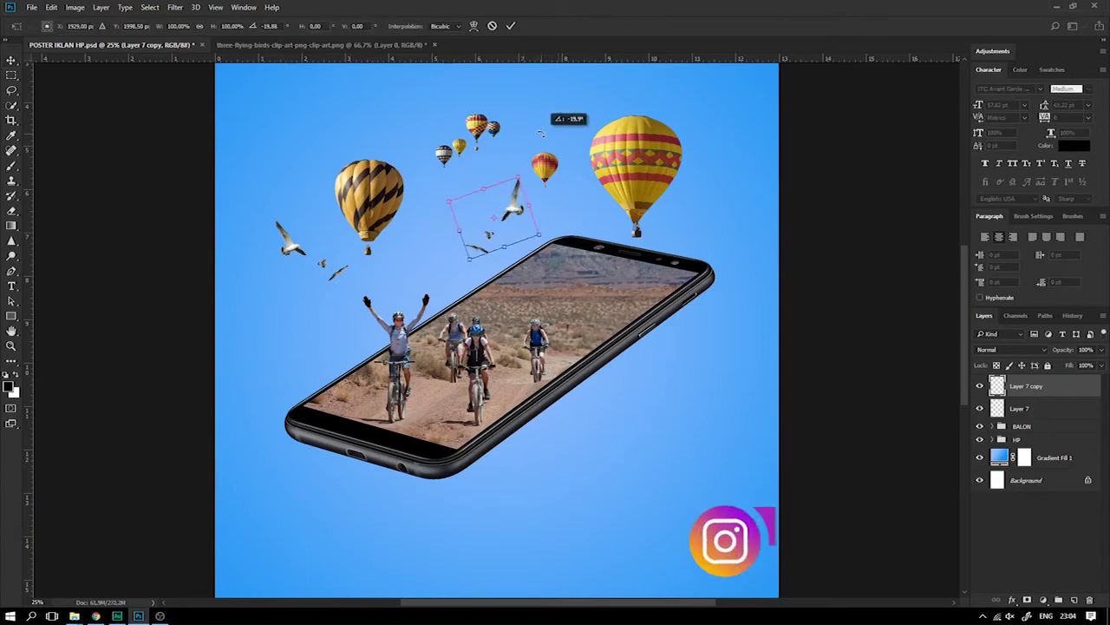
key(Return)
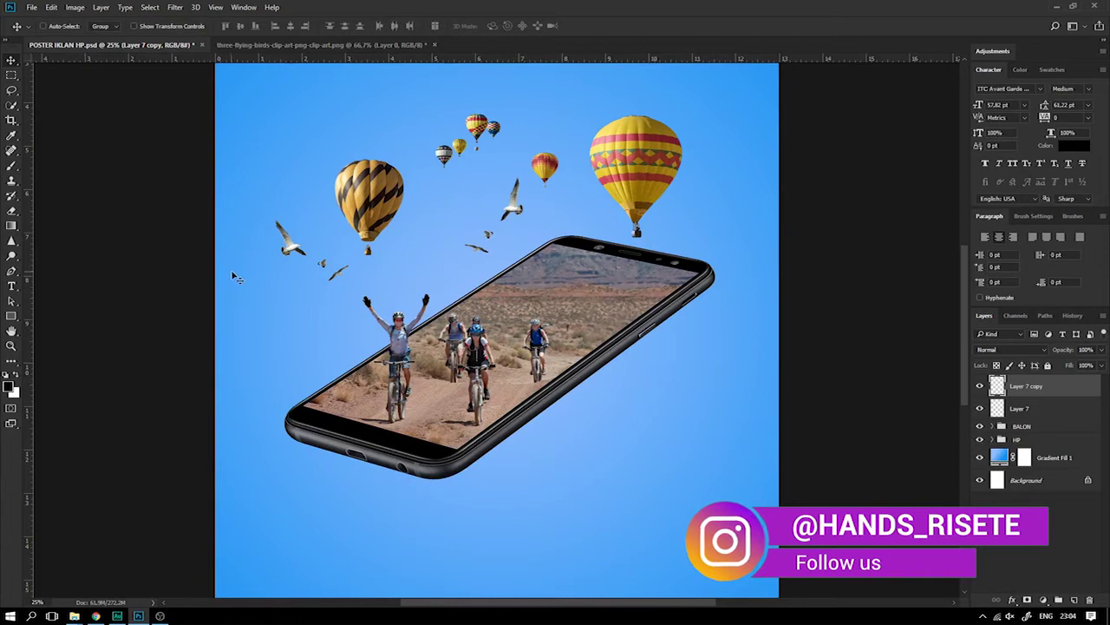
Choose the standard Eraser tool, then return to the Move tool
click(11, 211)
click(76, 221)
right_click(11, 211)
click(61, 211)
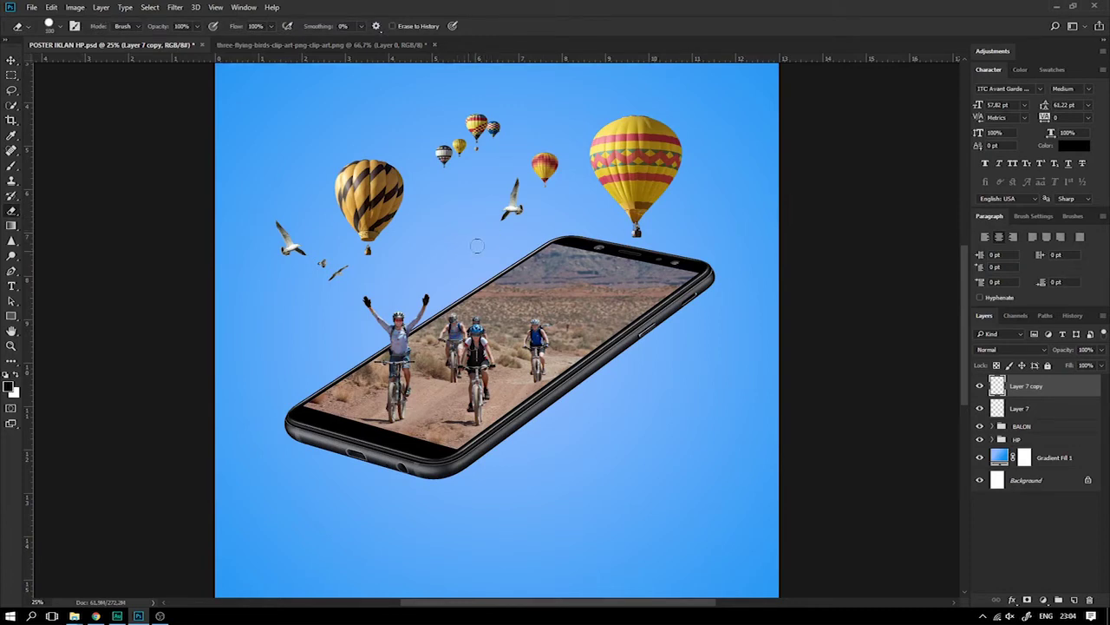
click(11, 60)
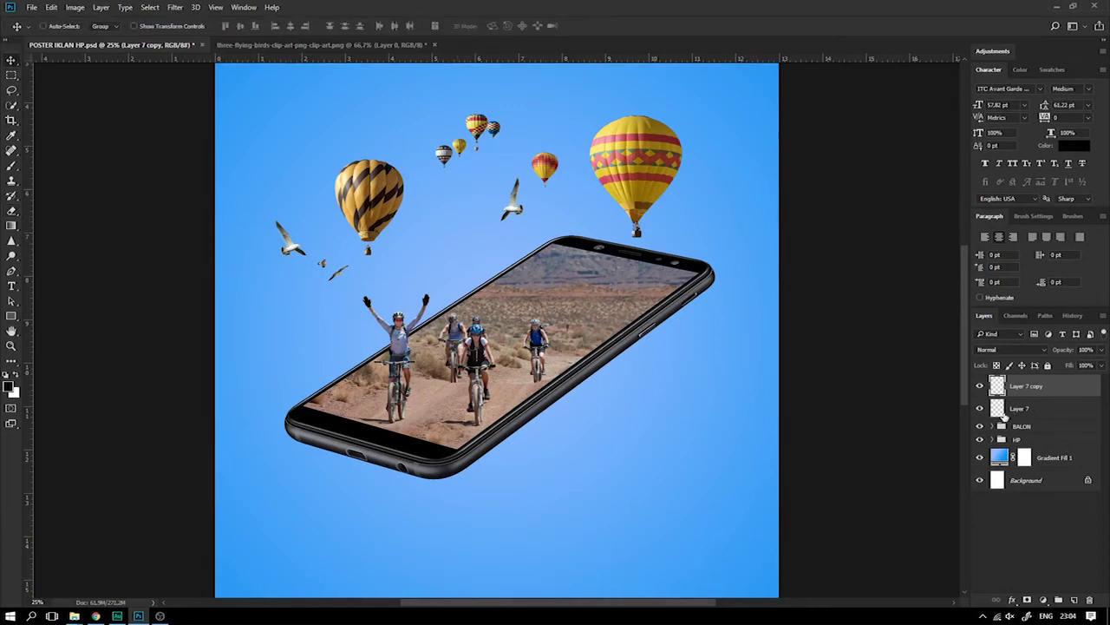
Duplicate Layer 7, flip the copy and place it right of the big yellow balloon
click(1003, 414)
key(ctrl+j)
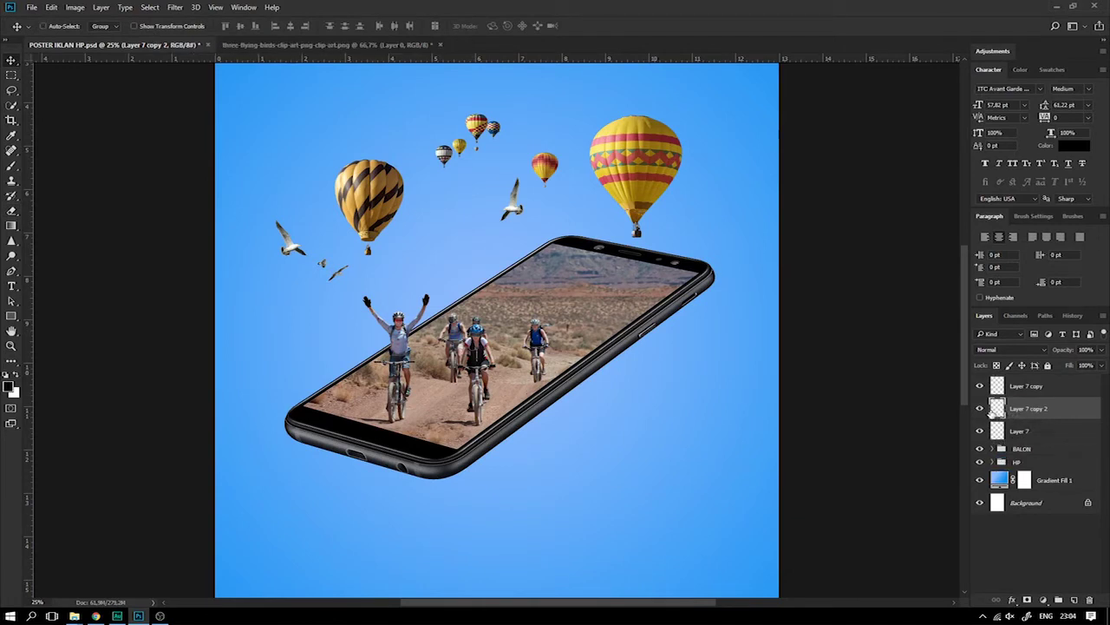
key(ctrl+t)
drag(326, 264, 479, 240)
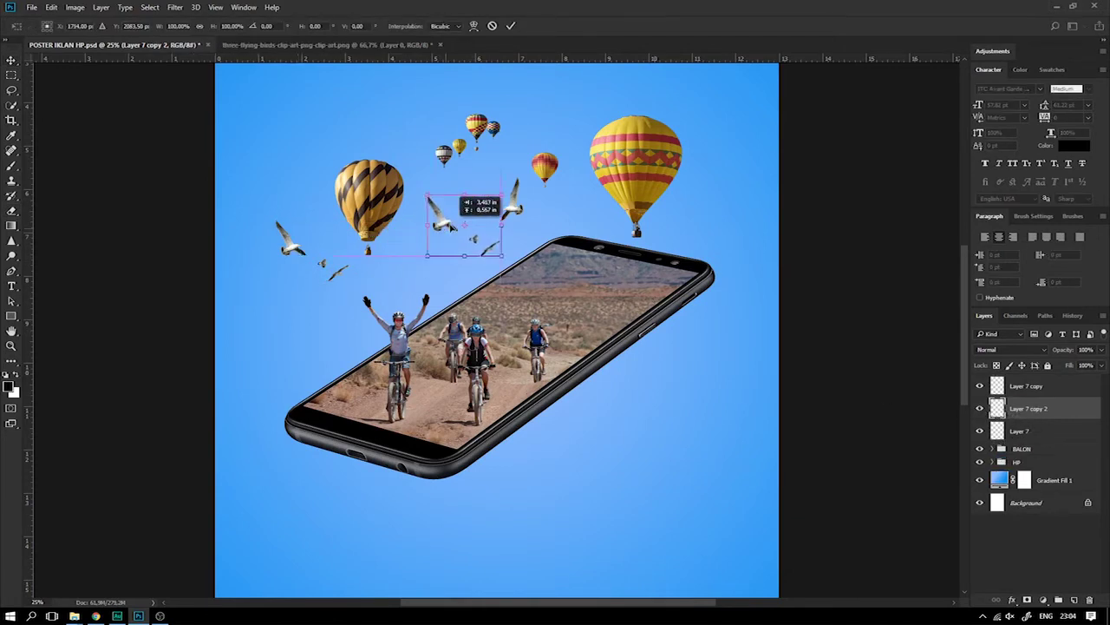
right_click(449, 225)
click(510, 398)
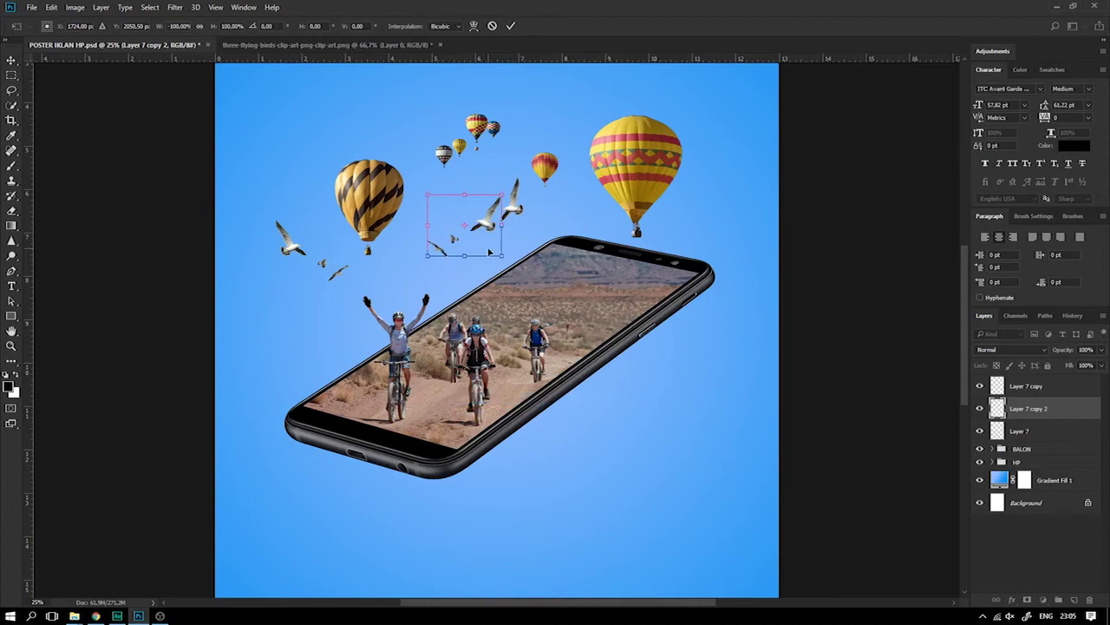
drag(483, 228, 734, 208)
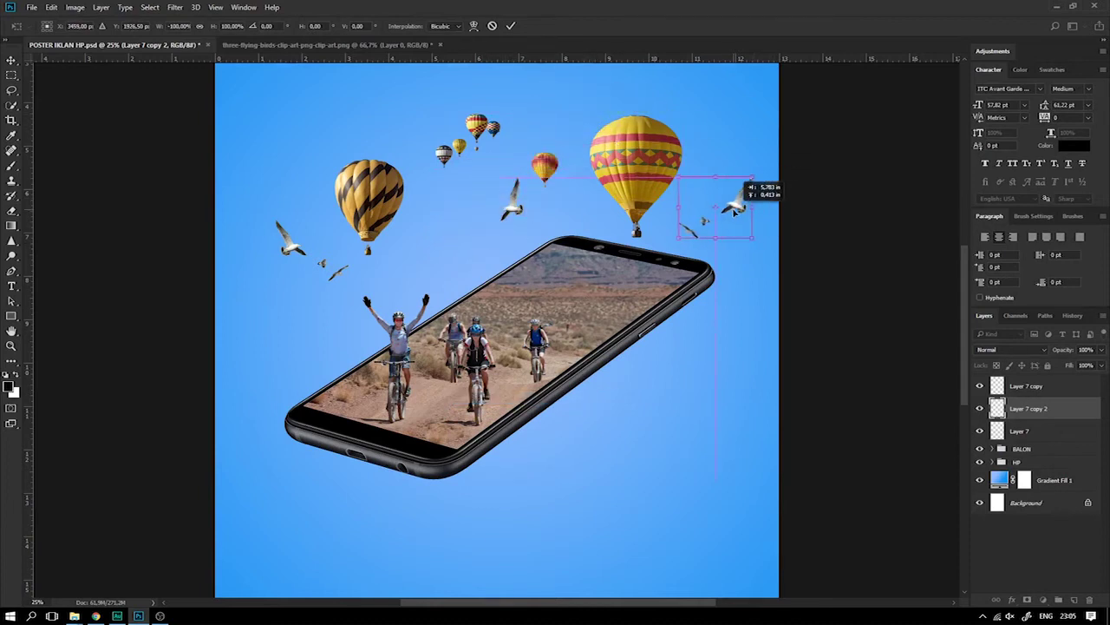
key(Return)
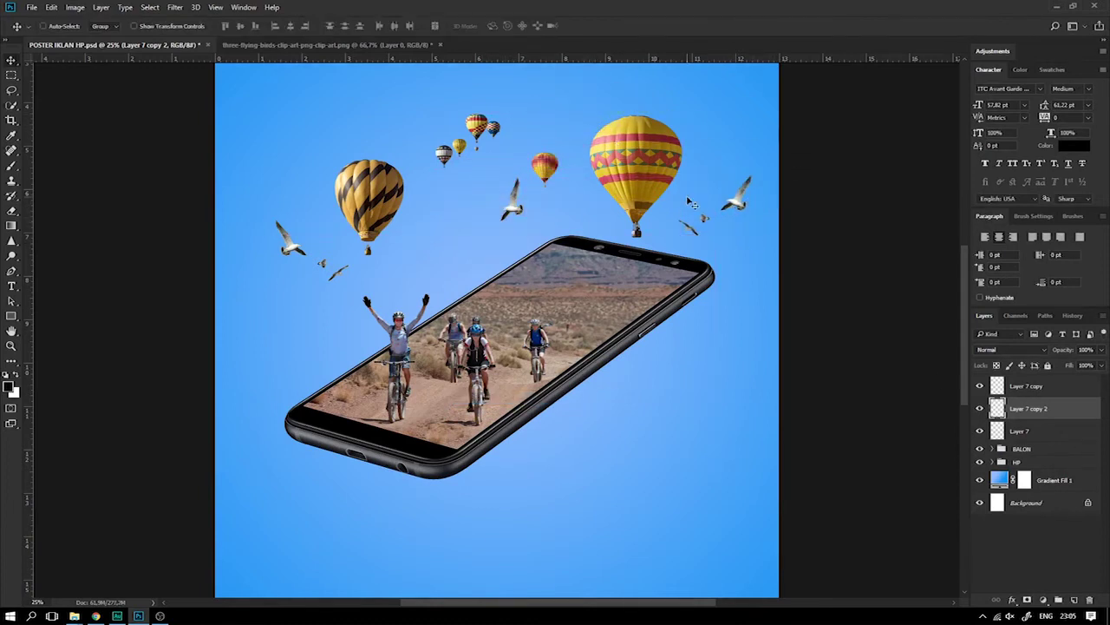
Erase the two small gulls beside the yellow balloon and list the layers under the pointer
click(11, 210)
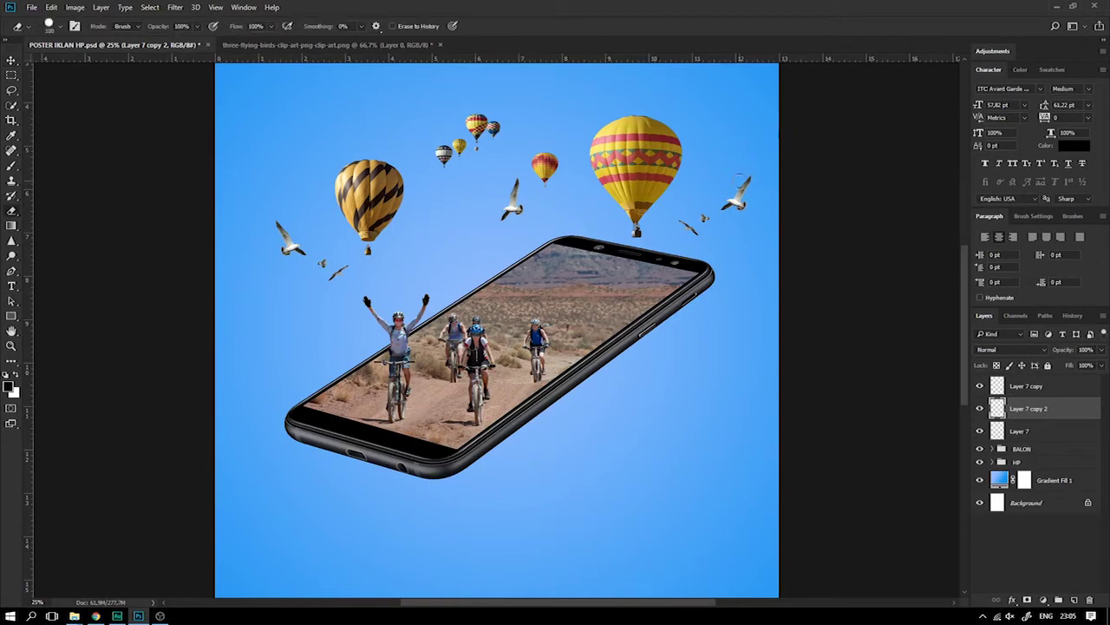
drag(743, 204, 724, 209)
click(11, 60)
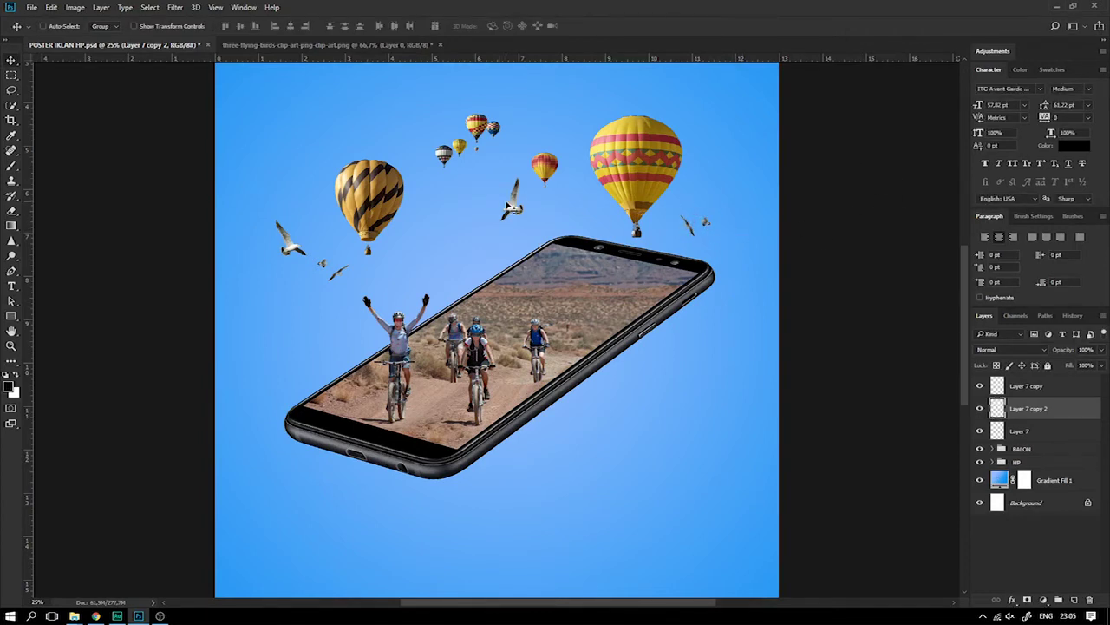
right_click(513, 207)
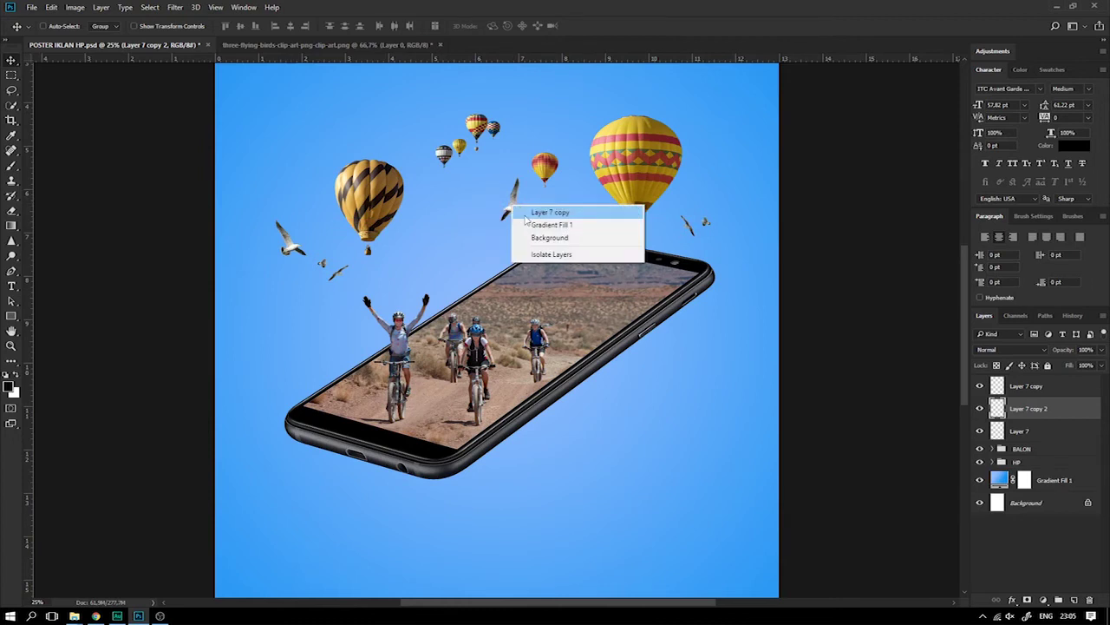
Nudge the Layer 7 copy seagull slightly left and down, then save
click(550, 213)
drag(526, 216, 515, 225)
key(ctrl+s)
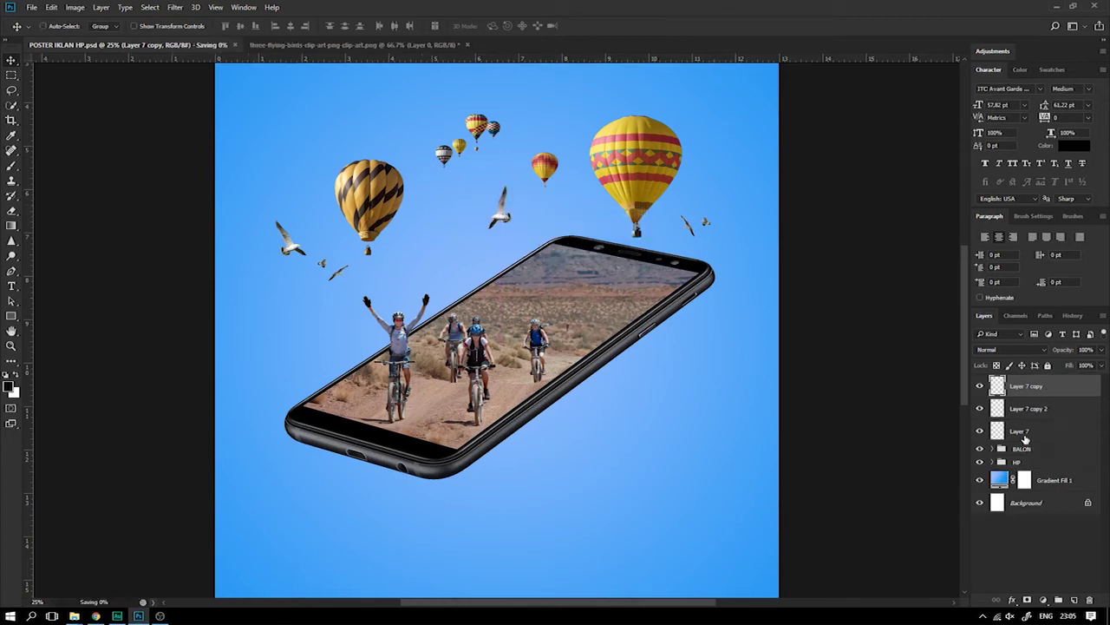
Group the three seagull layers into a group named BURUNG and save the poster
click(1025, 438)
shift+click(1031, 395)
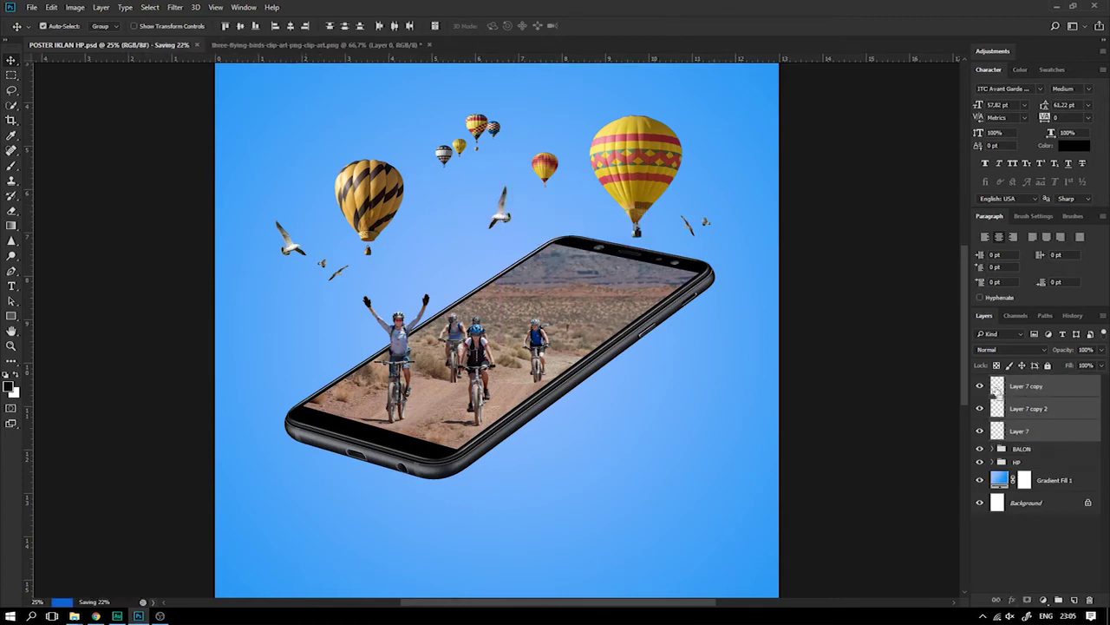
key(ctrl+g)
double_click(1024, 382)
text(BURUNG)
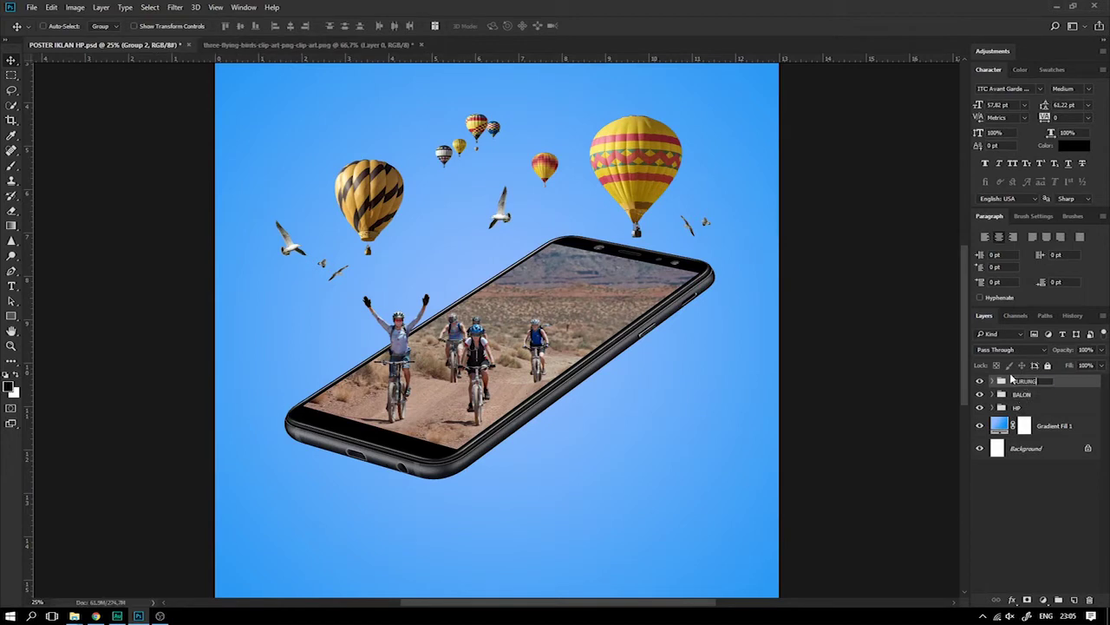
key(Return)
key(ctrl+s)
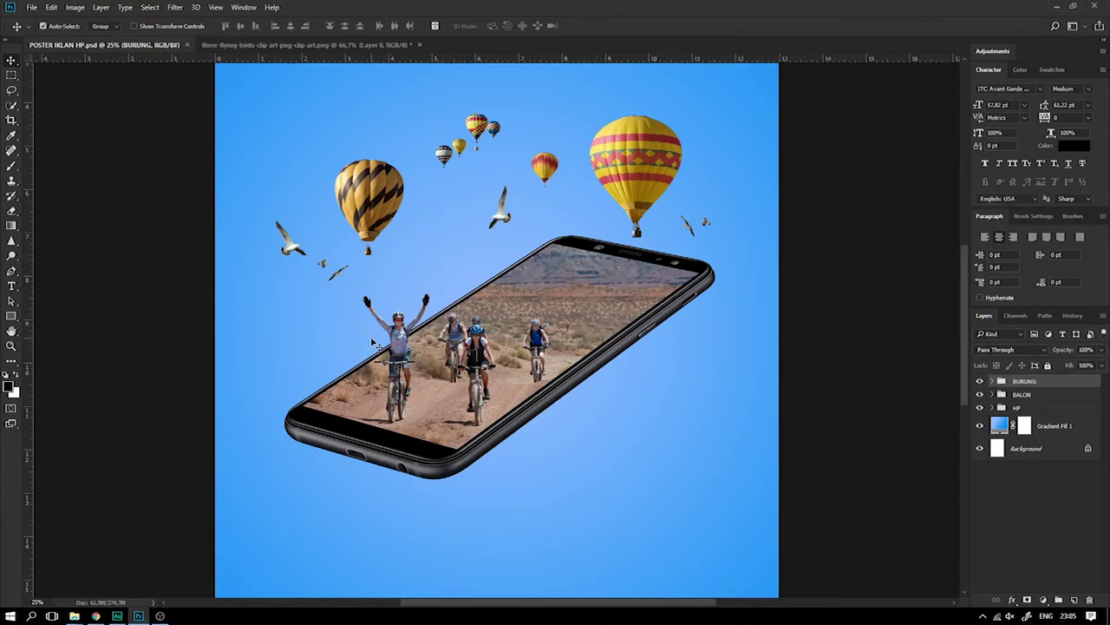
key(ctrl+minus)
key(ctrl+plus)
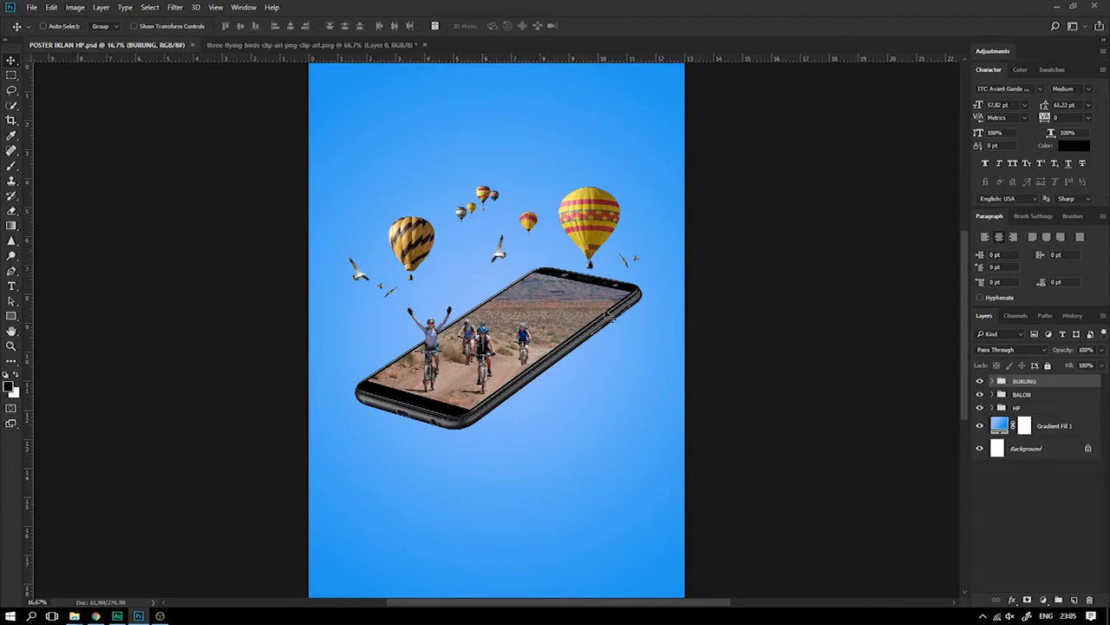
Expand the HP group and toggle the phone-screen layers' visibility to compare them
click(994, 408)
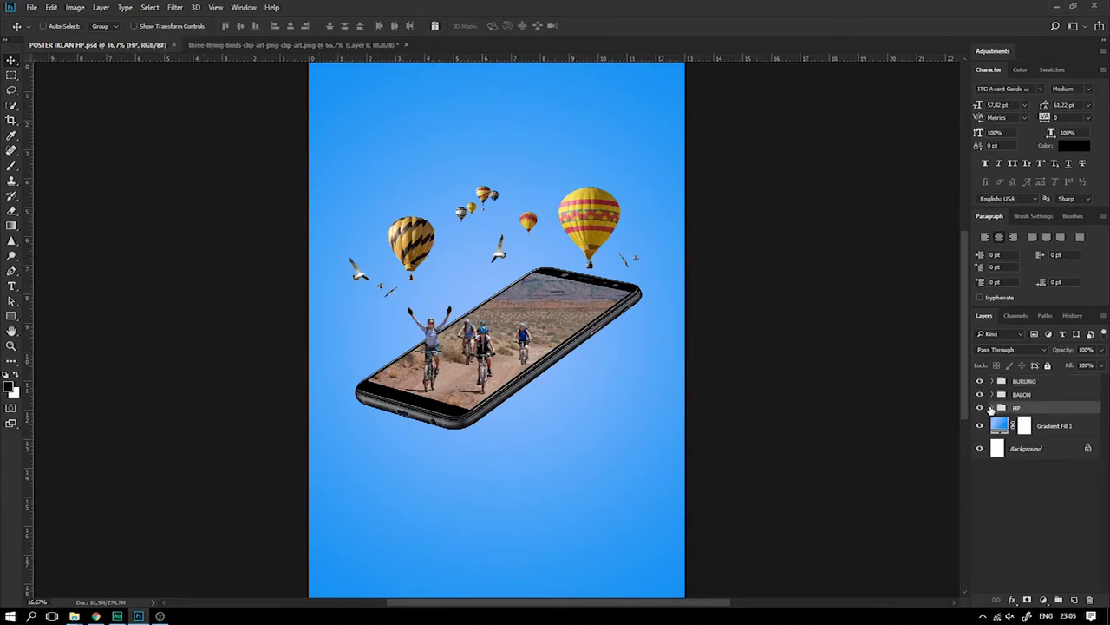
click(992, 408)
click(979, 471)
click(980, 470)
click(979, 470)
click(979, 447)
click(979, 448)
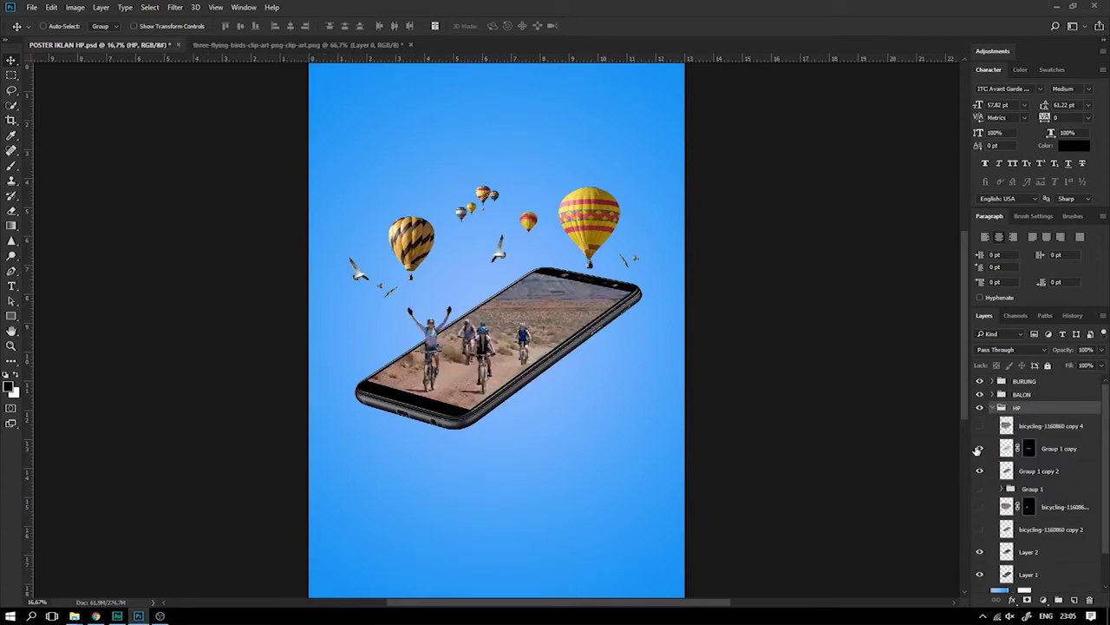
click(979, 448)
click(980, 470)
Apply Levels (black input 11, 0.92) to Group 1 copy 2, save, and collapse HP
click(1032, 471)
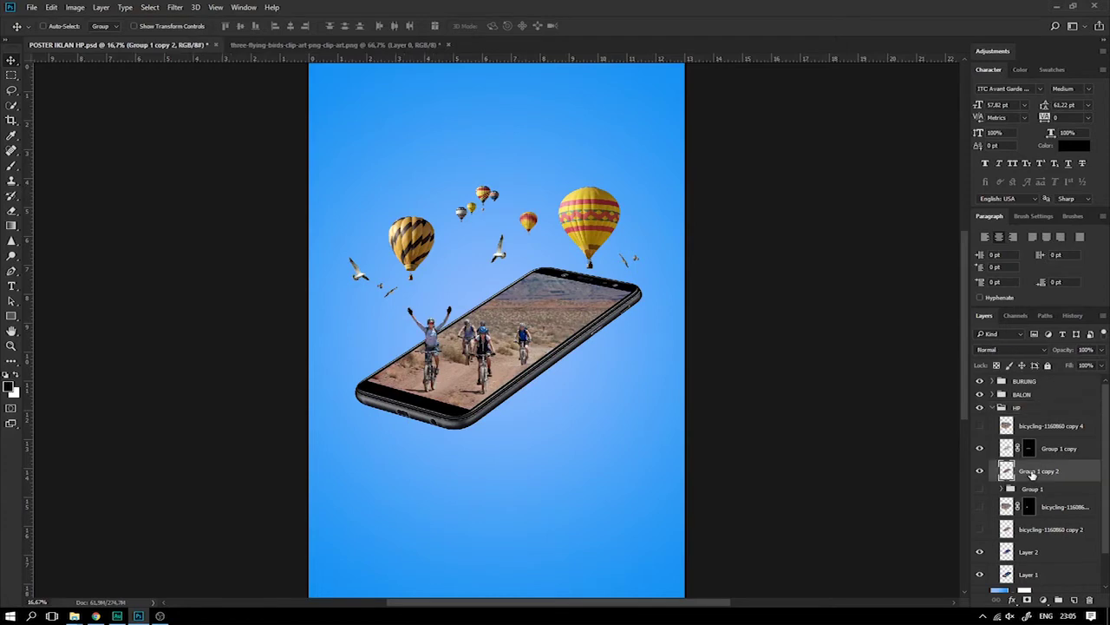
key(ctrl+l)
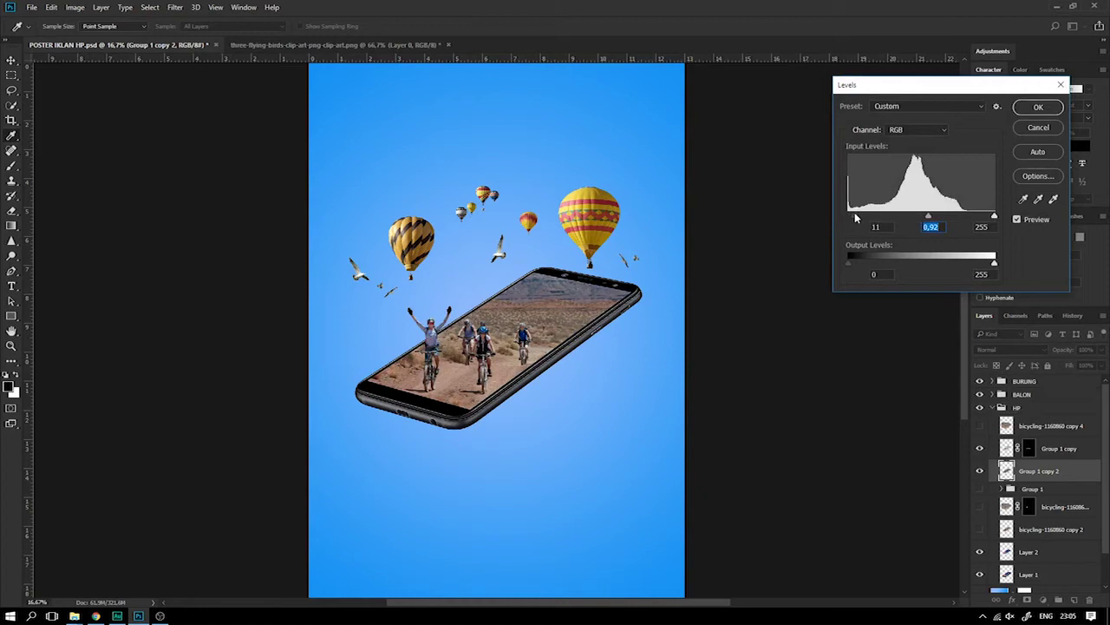
click(1038, 107)
key(ctrl+s)
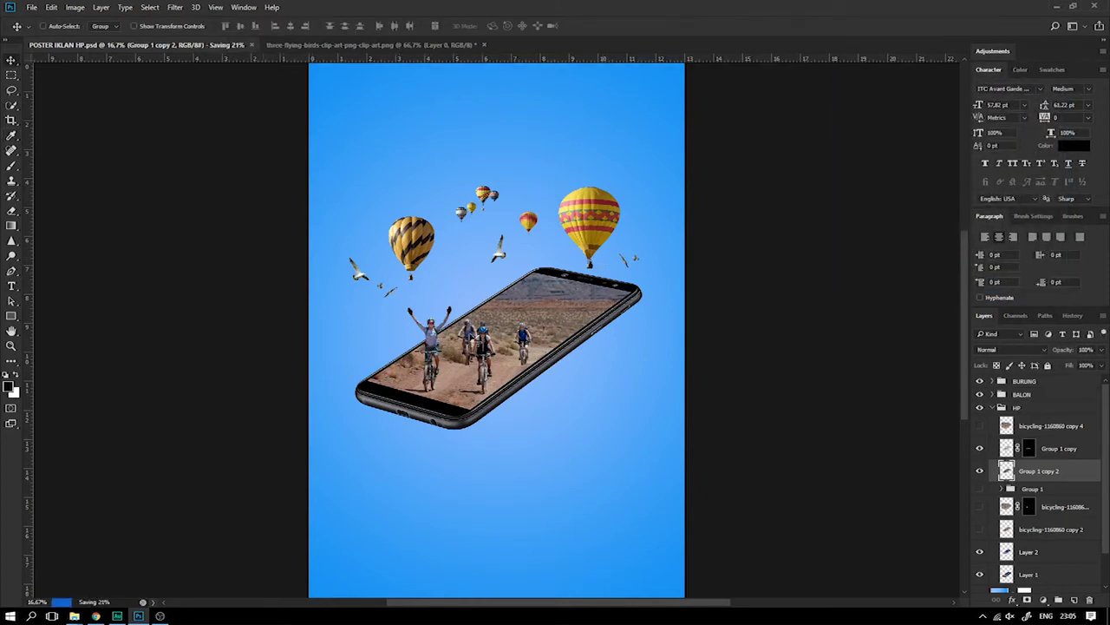
click(994, 408)
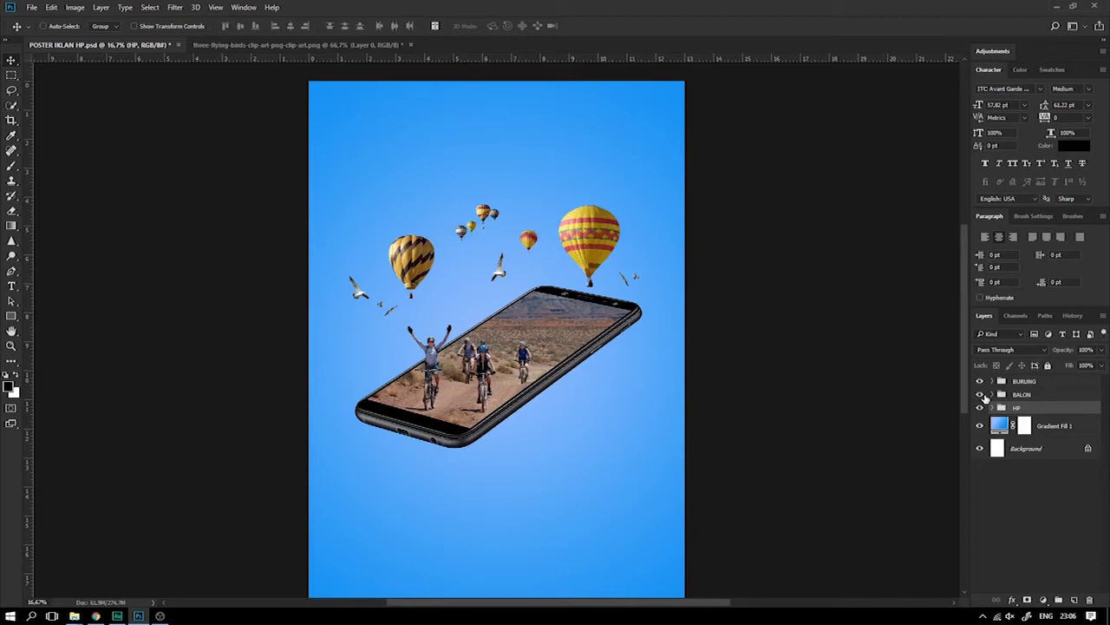
Add a new empty Layer 8 above the HP group
click(1037, 395)
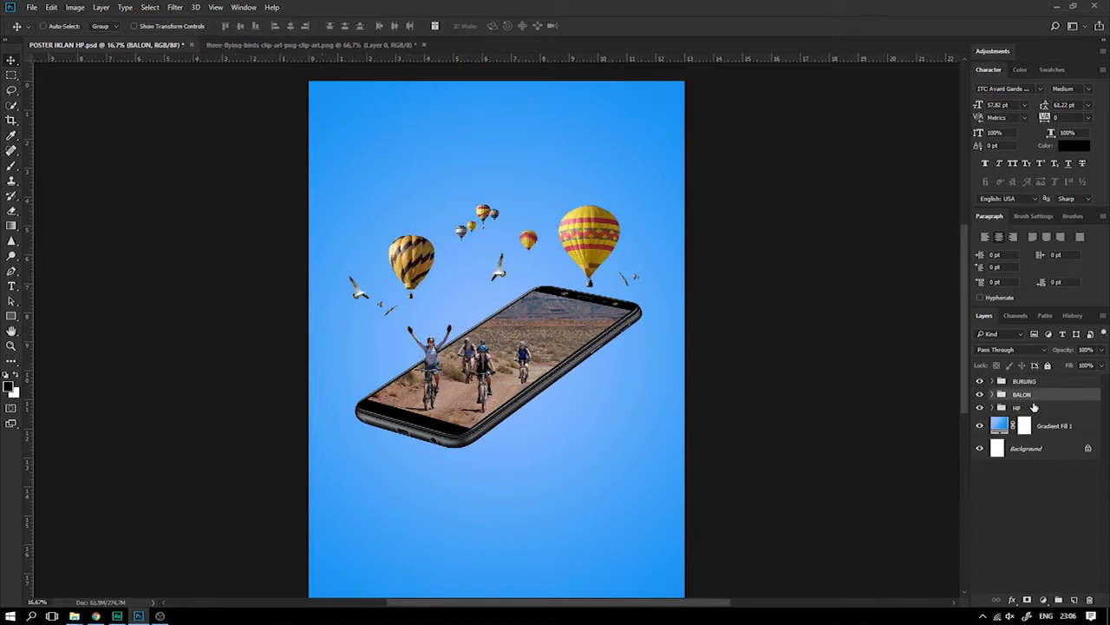
click(1034, 407)
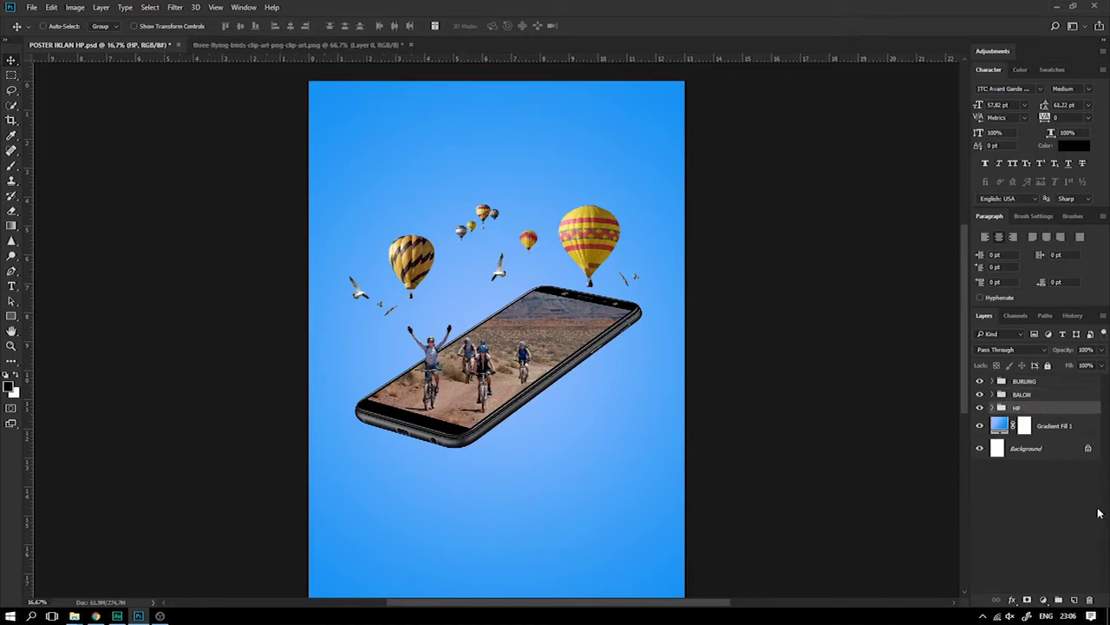
click(1075, 600)
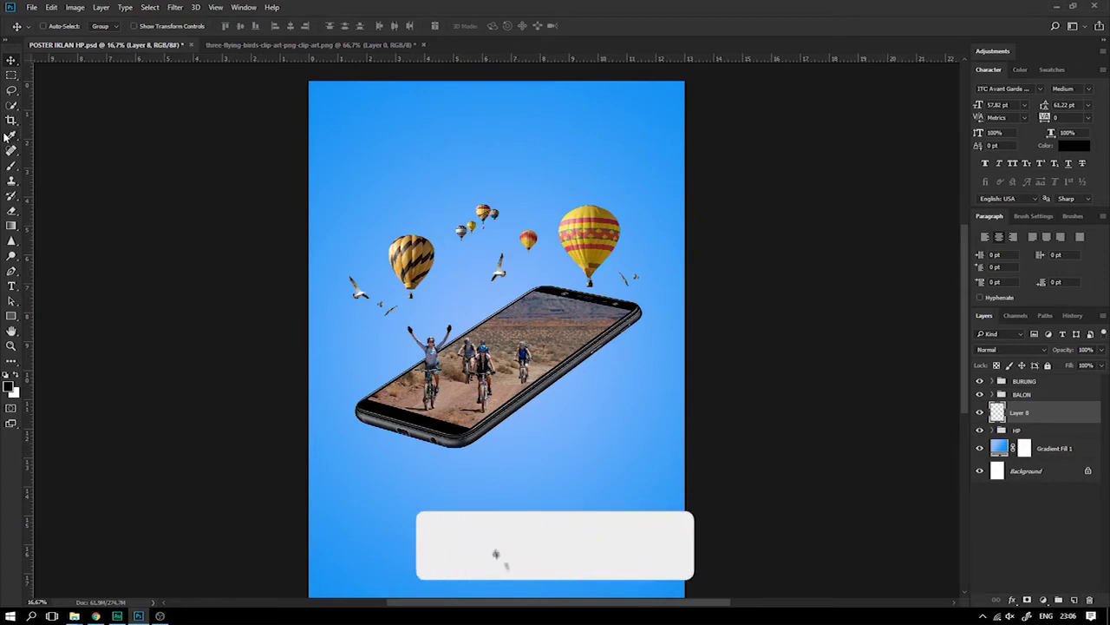
Choose the Sampled Brush 726 from the cloud brush by freeject set for the Brush tool
click(11, 165)
click(52, 25)
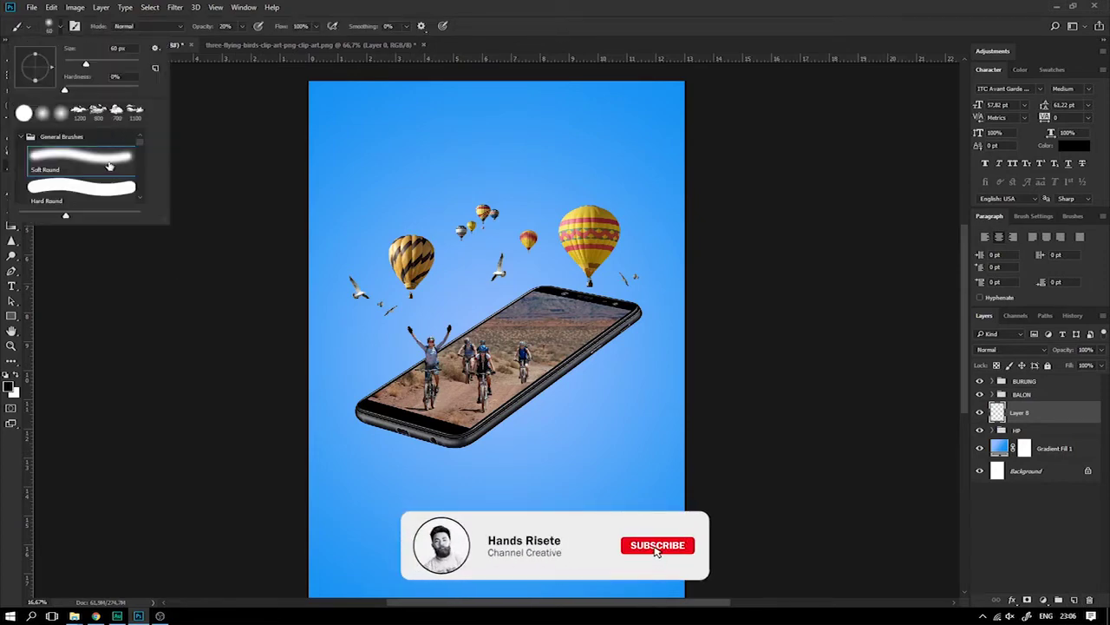
click(22, 137)
scroll(73, 173, down, 2)
scroll(74, 174, up, 1)
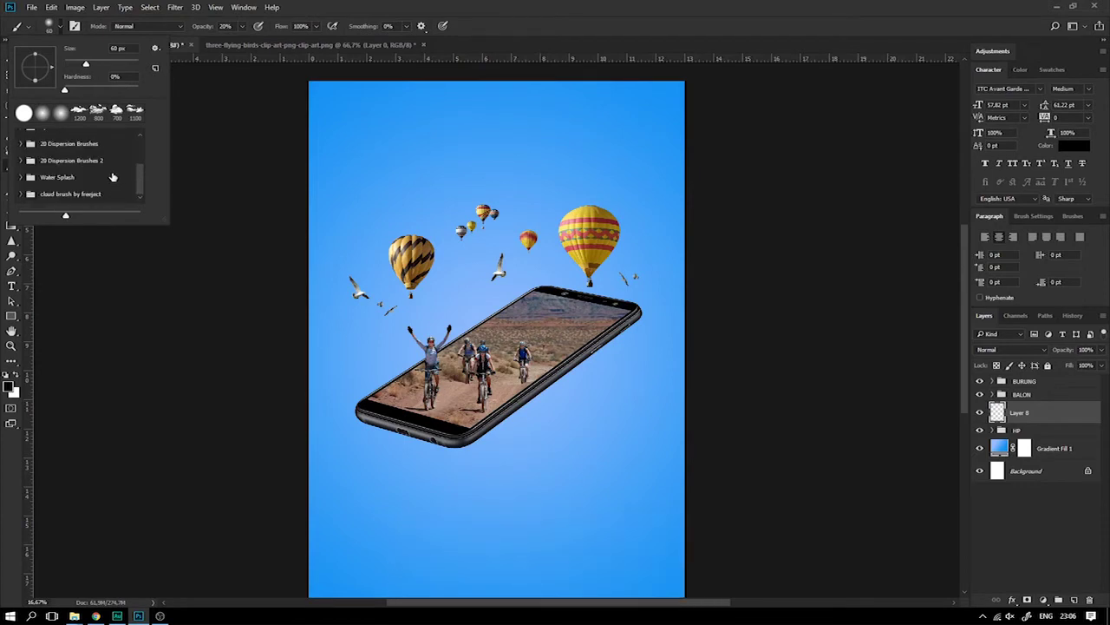
click(28, 194)
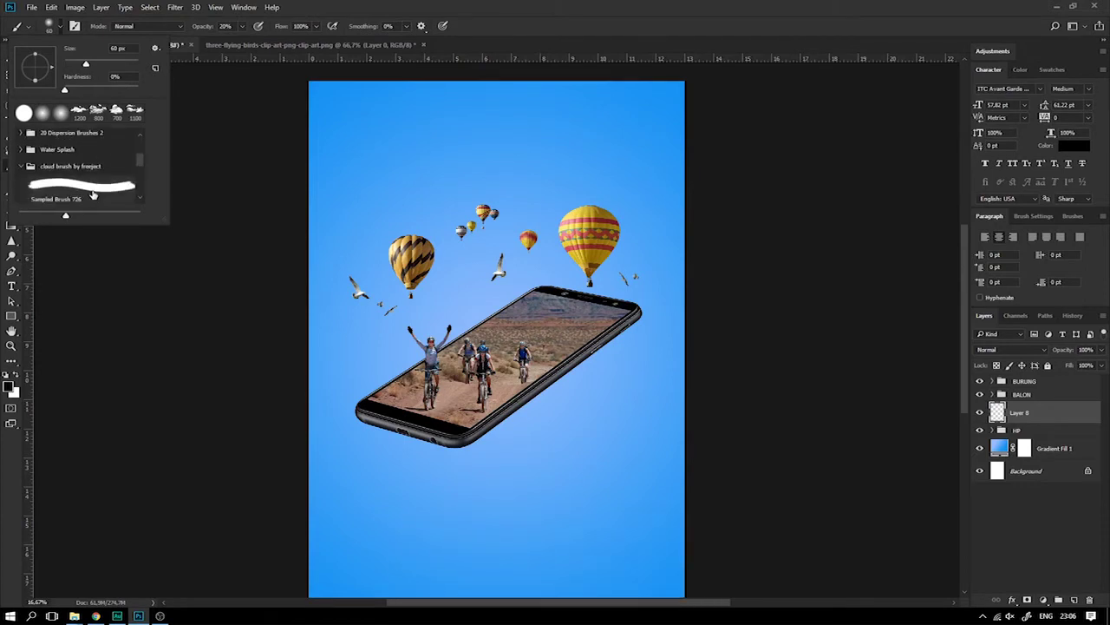
click(70, 179)
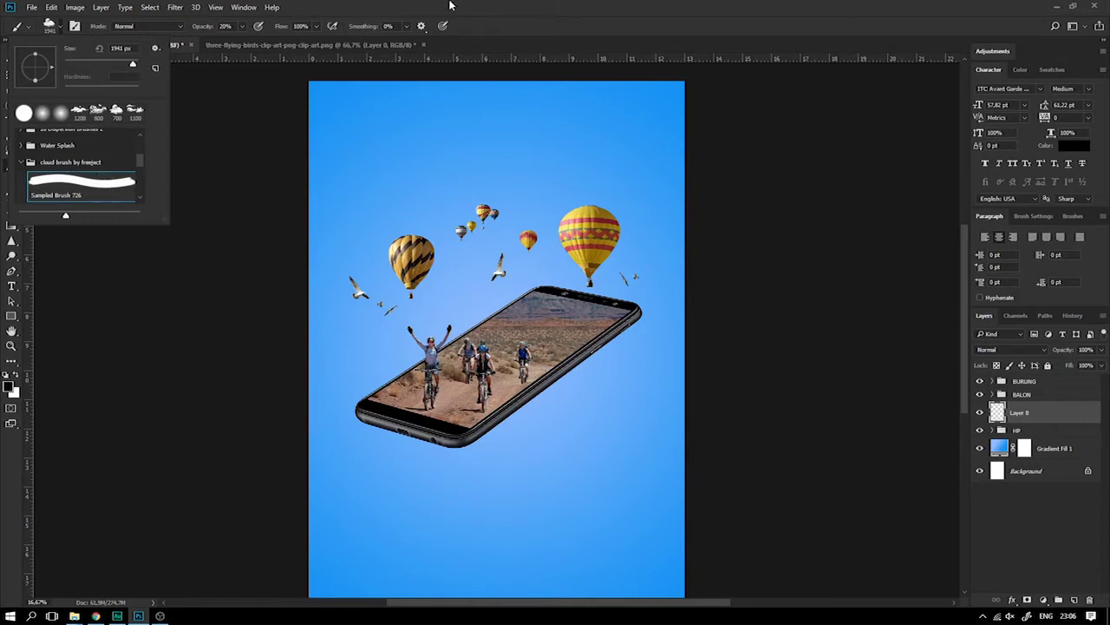
Set the foreground colour to white (ffffff) and raise the brush opacity to 100%
click(9, 386)
text(ffffff)
click(1057, 282)
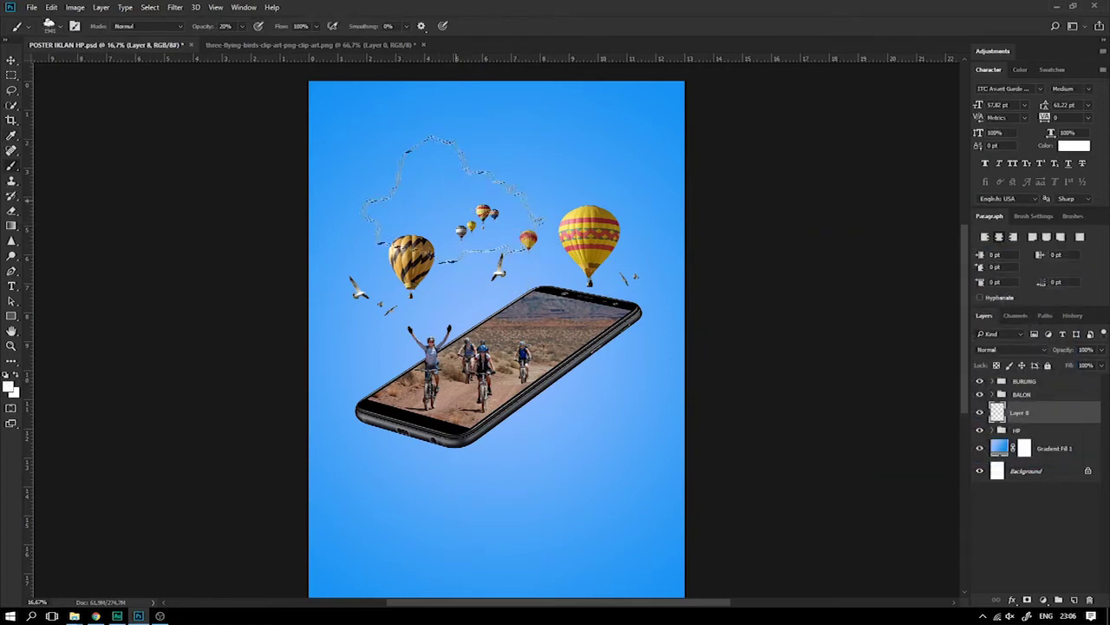
key(ctrl+d)
key(p)
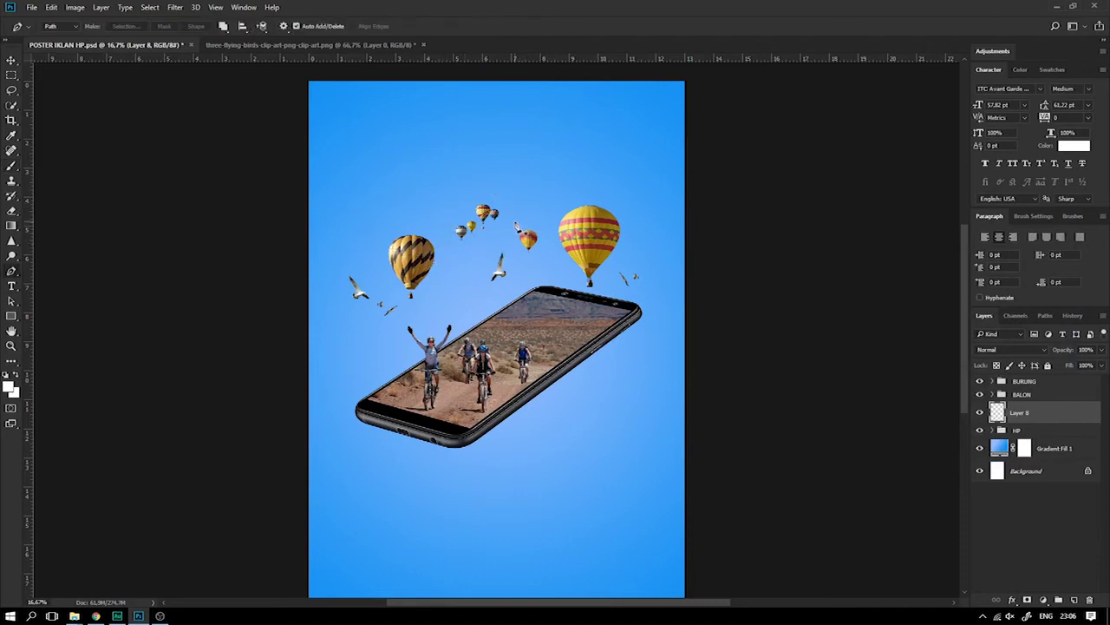
key(b)
key(ctrl+shift+d)
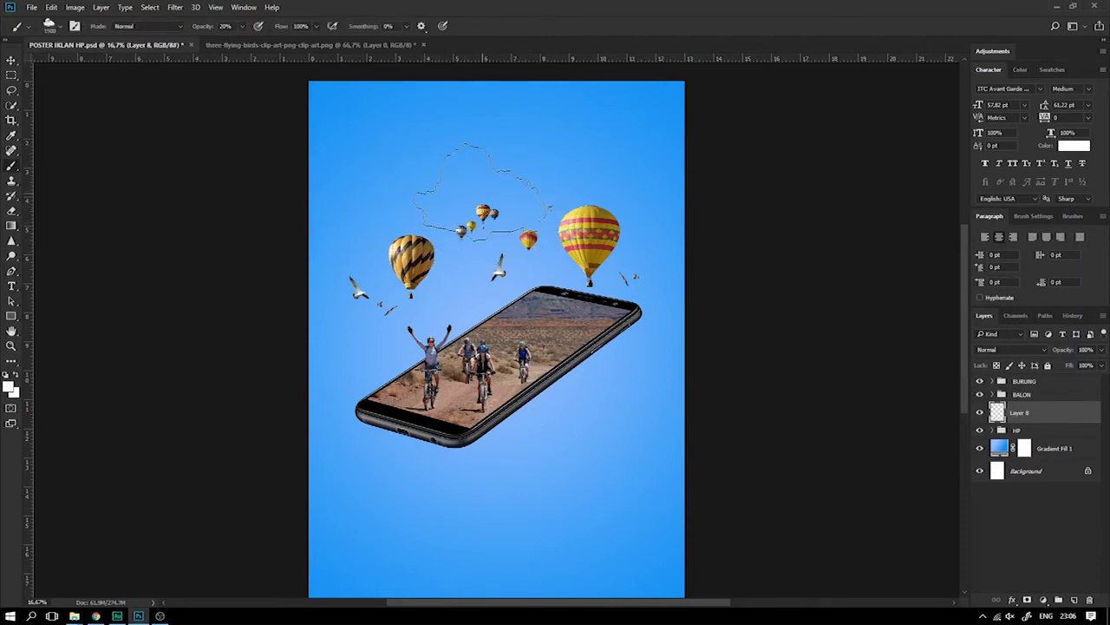
key(ctrl+d)
click(242, 26)
Stamp a white cloud above the phone, trying Sampled Brushes 726 and 727
click(494, 258)
key(ctrl+z)
click(465, 279)
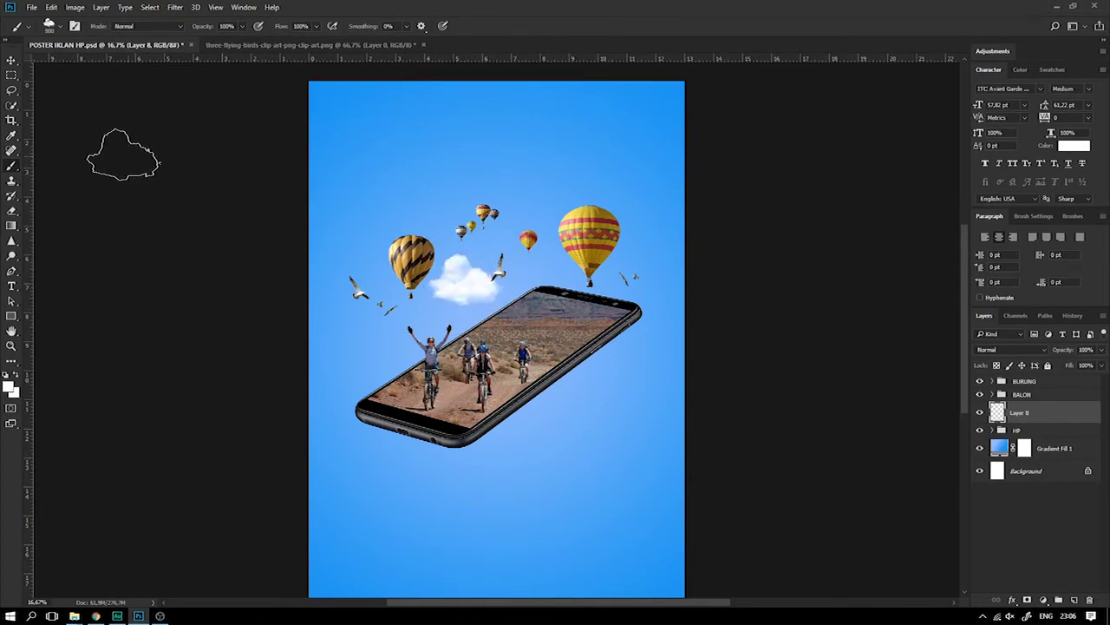
click(59, 28)
scroll(82, 174, down, 3)
click(83, 182)
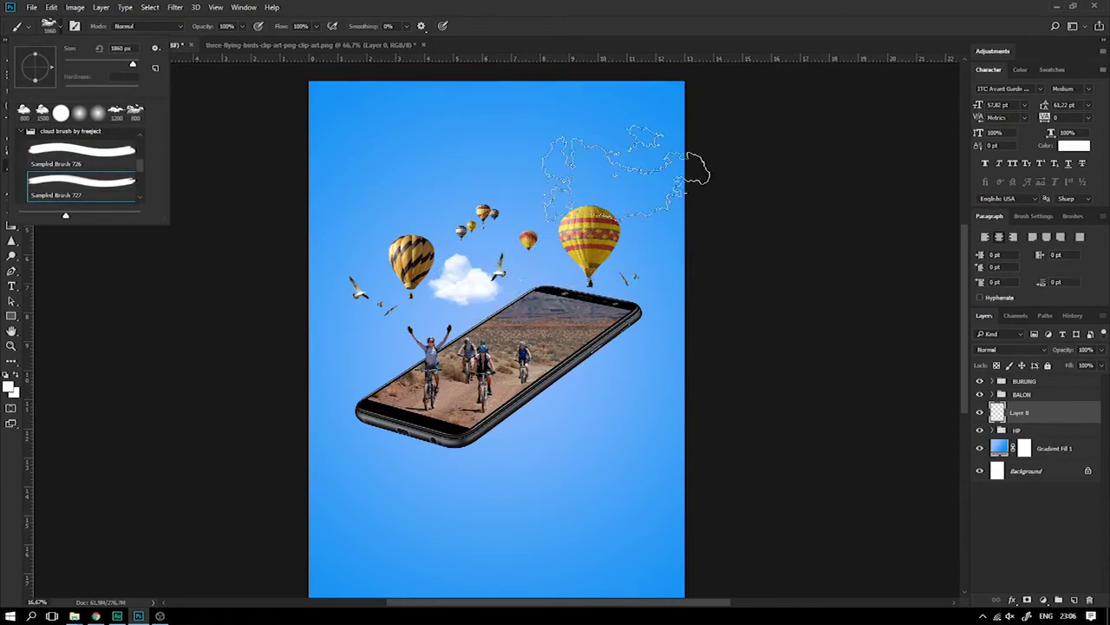
key(Return)
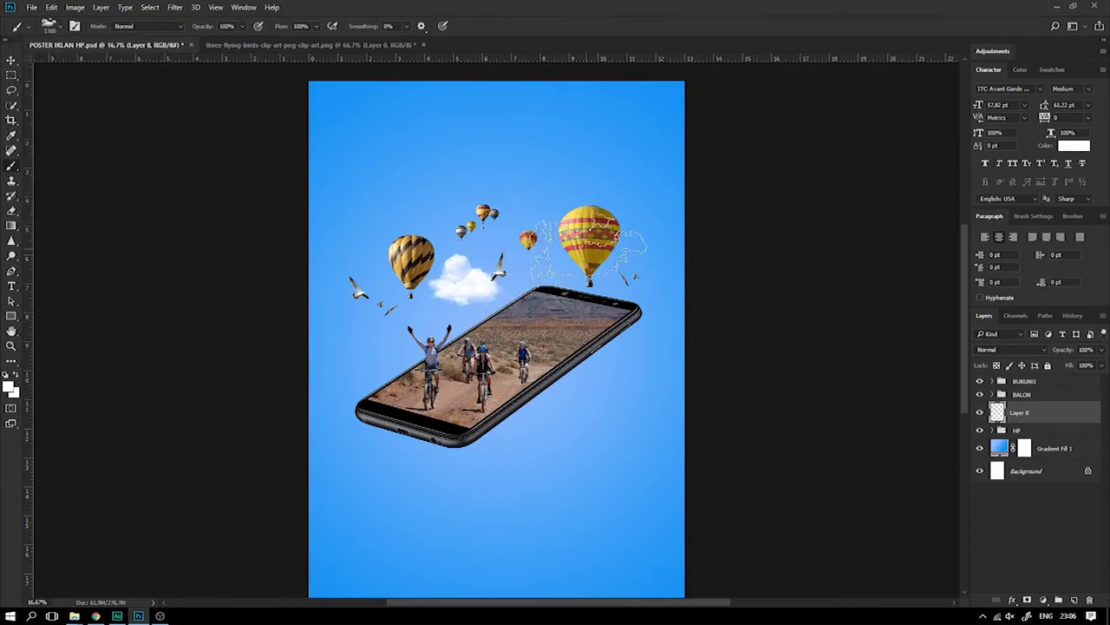
click(587, 283)
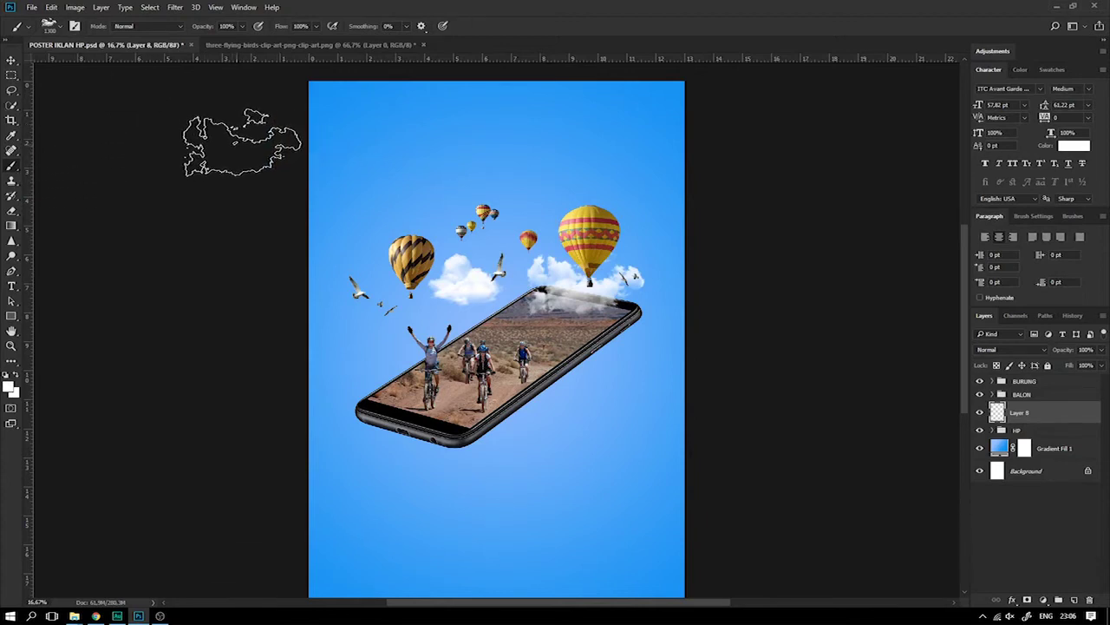
key(ctrl+z)
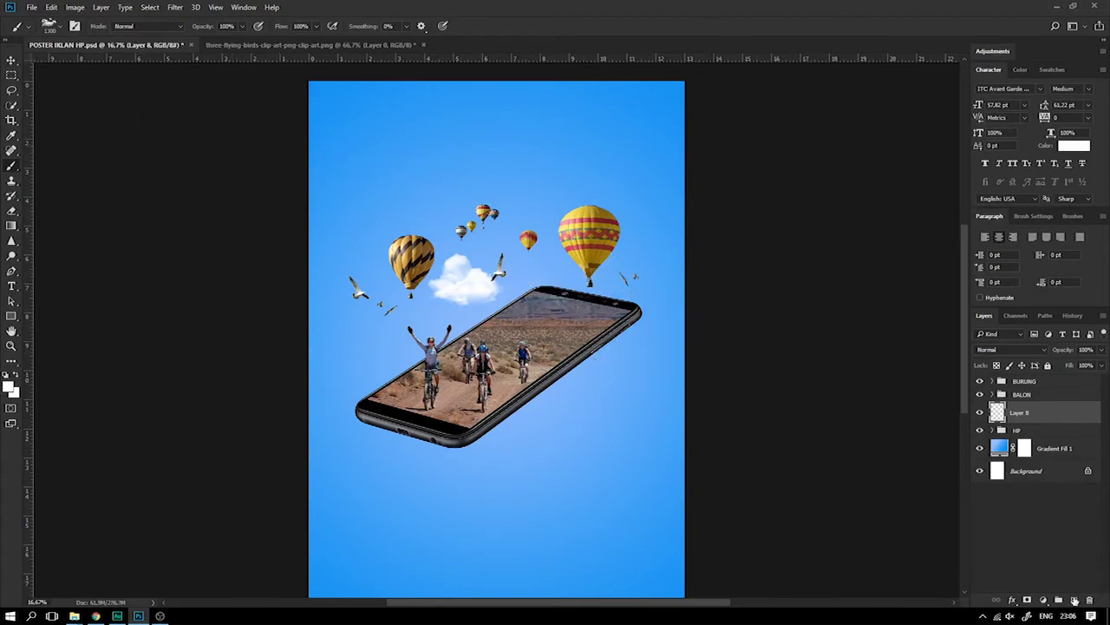
On new layers, stamp clouds beside the big balloon and, with smaller Sampled Brush 728, beside the seagulls
click(1075, 600)
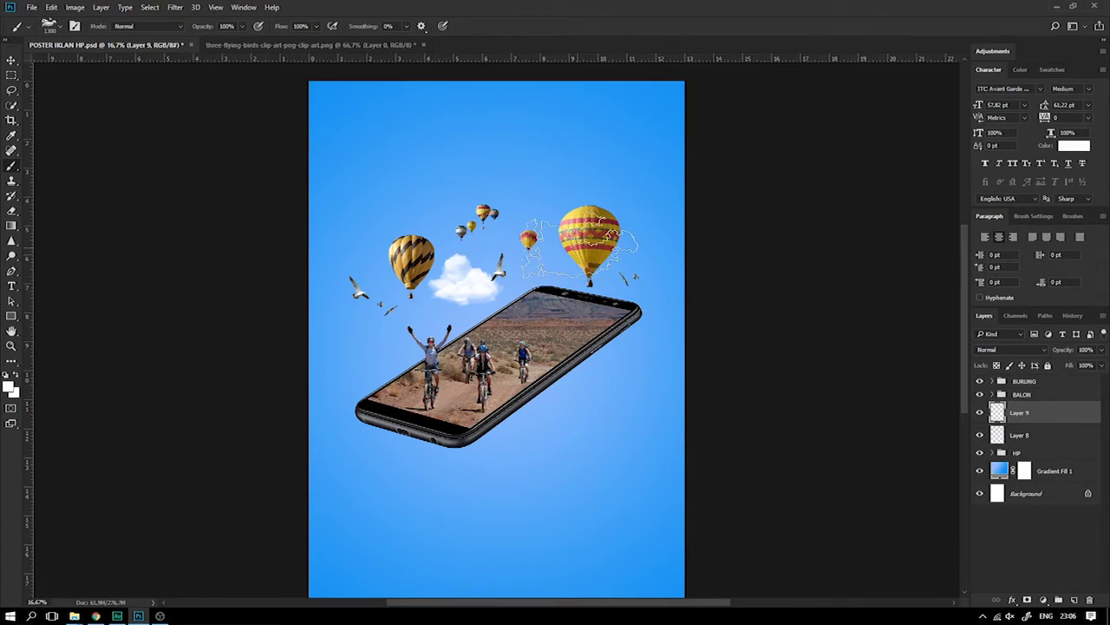
click(579, 247)
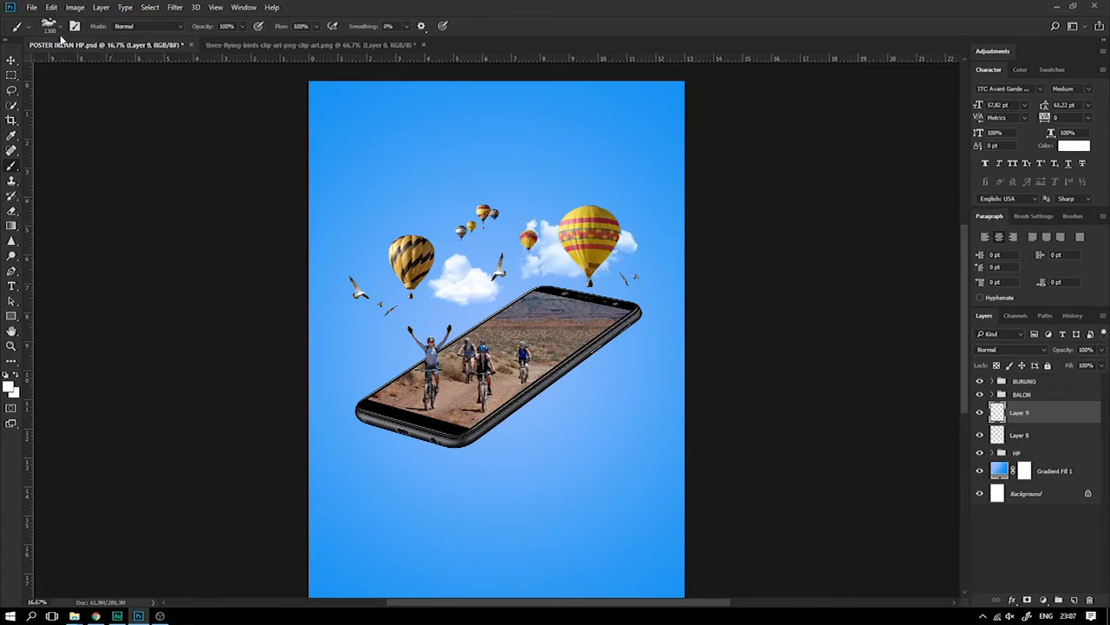
click(60, 29)
click(78, 193)
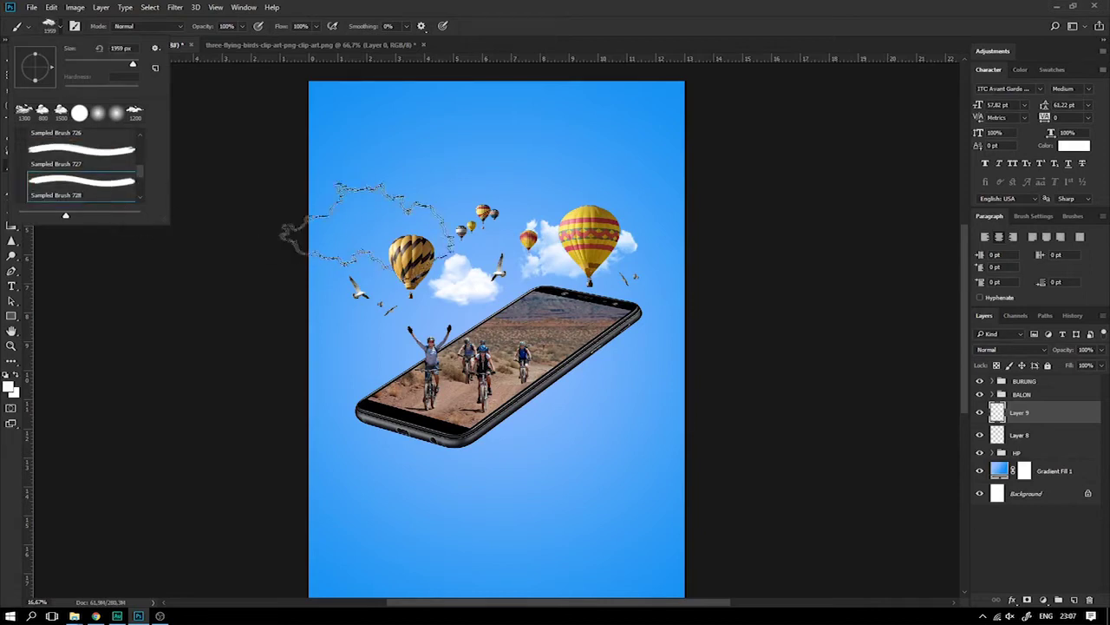
click(434, 173)
key(bracketleft)
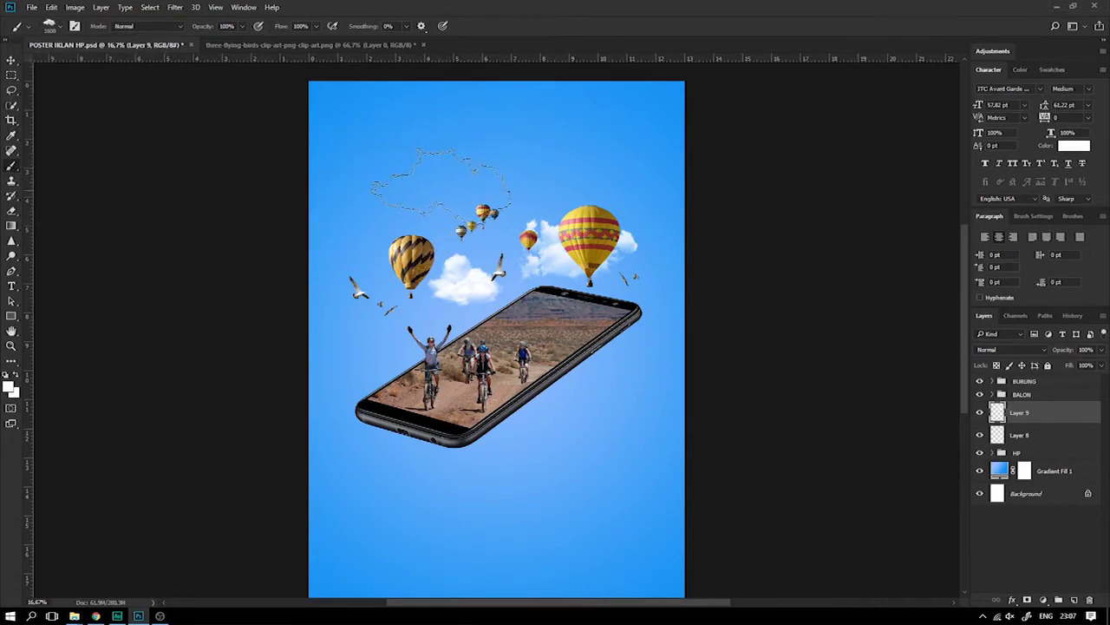
click(1075, 601)
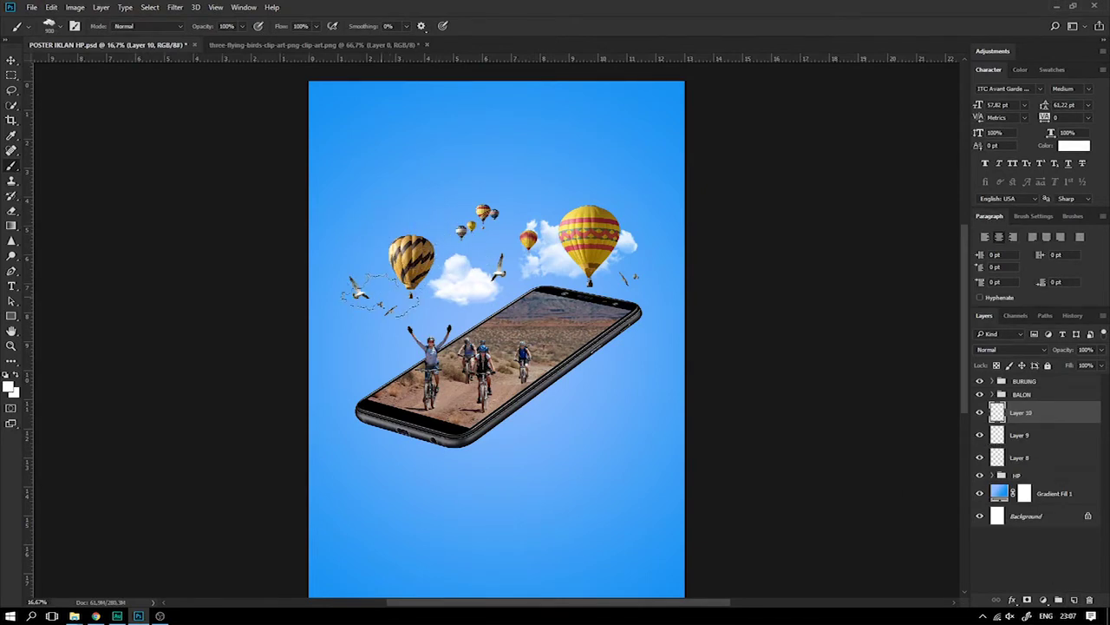
click(388, 295)
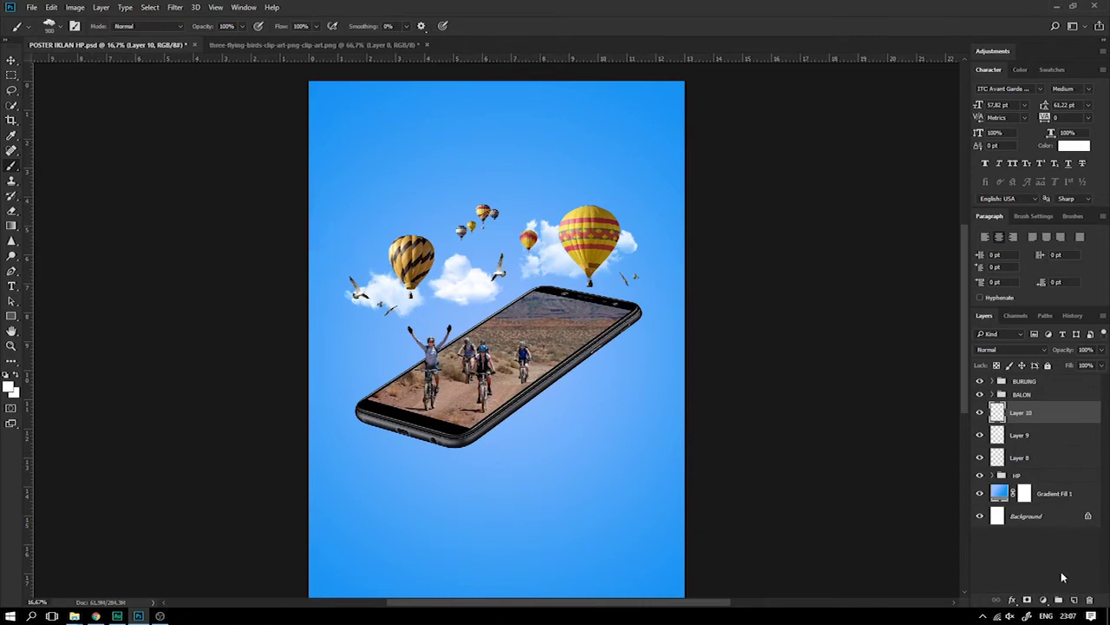
On two more new layers, stamp clouds top-left of the balloons and above them using Sampled Brush 730
click(1074, 600)
click(59, 26)
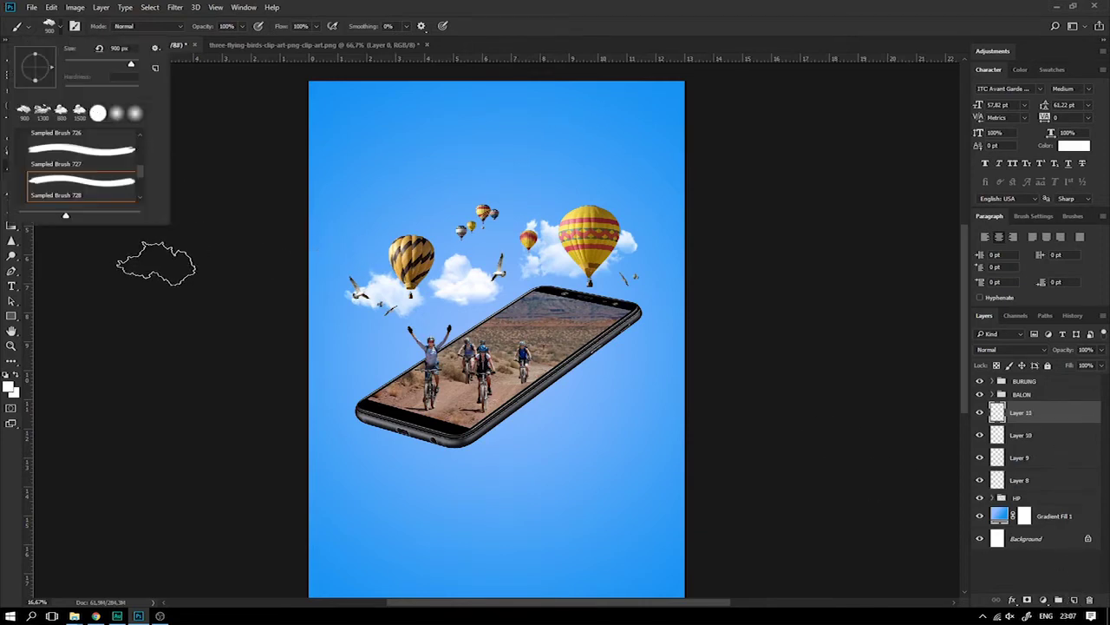
click(110, 195)
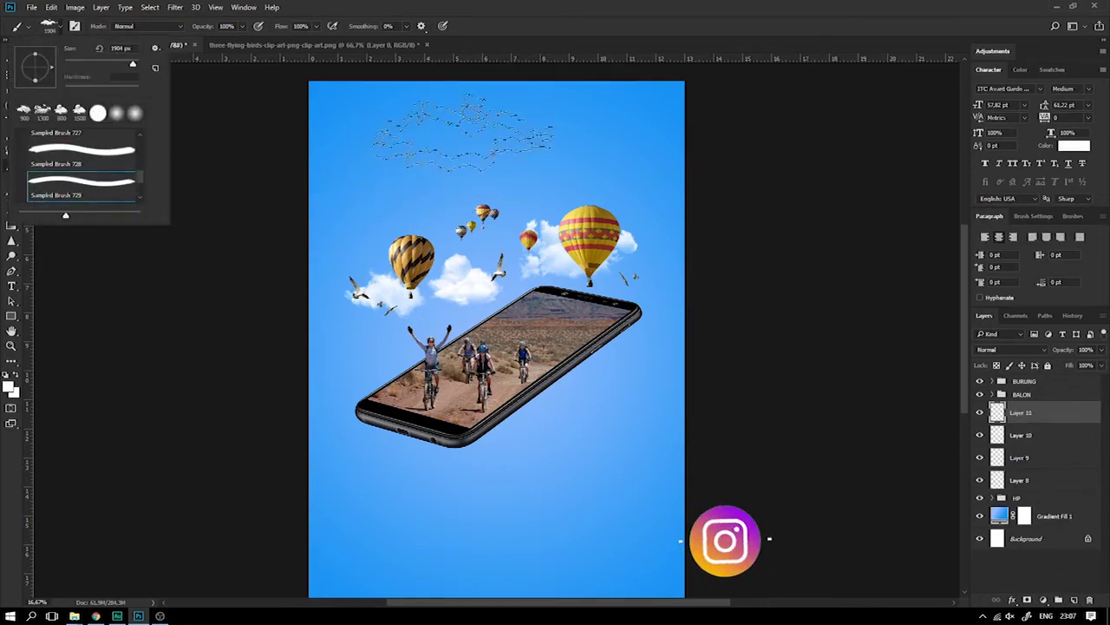
click(503, 184)
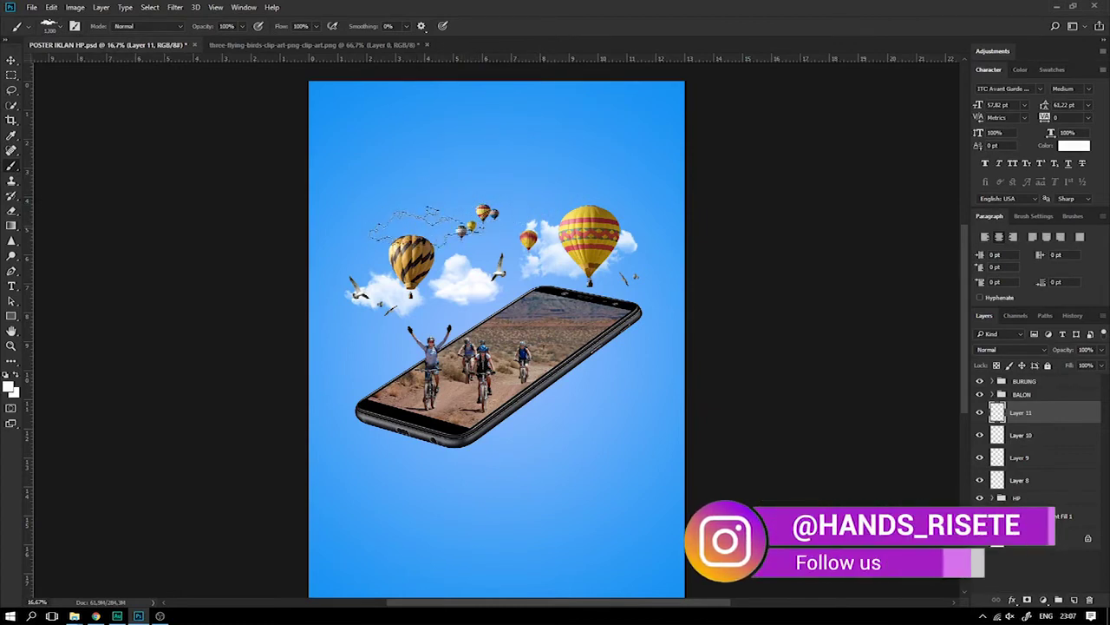
click(447, 222)
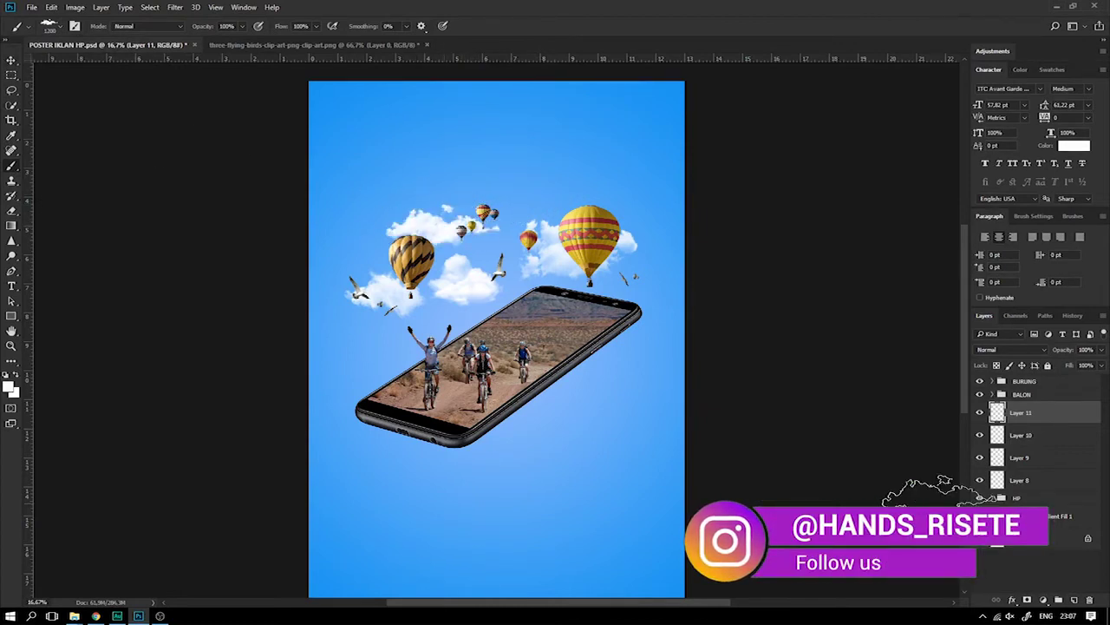
key(ctrl+shift+alt+n)
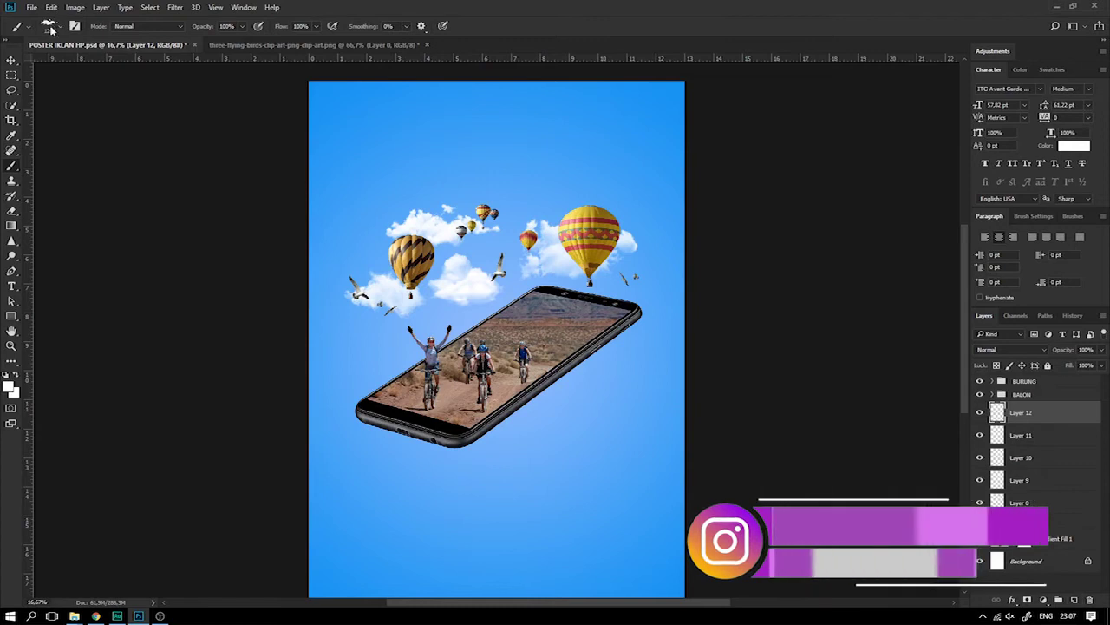
click(52, 26)
scroll(82, 165, down, 1)
click(82, 169)
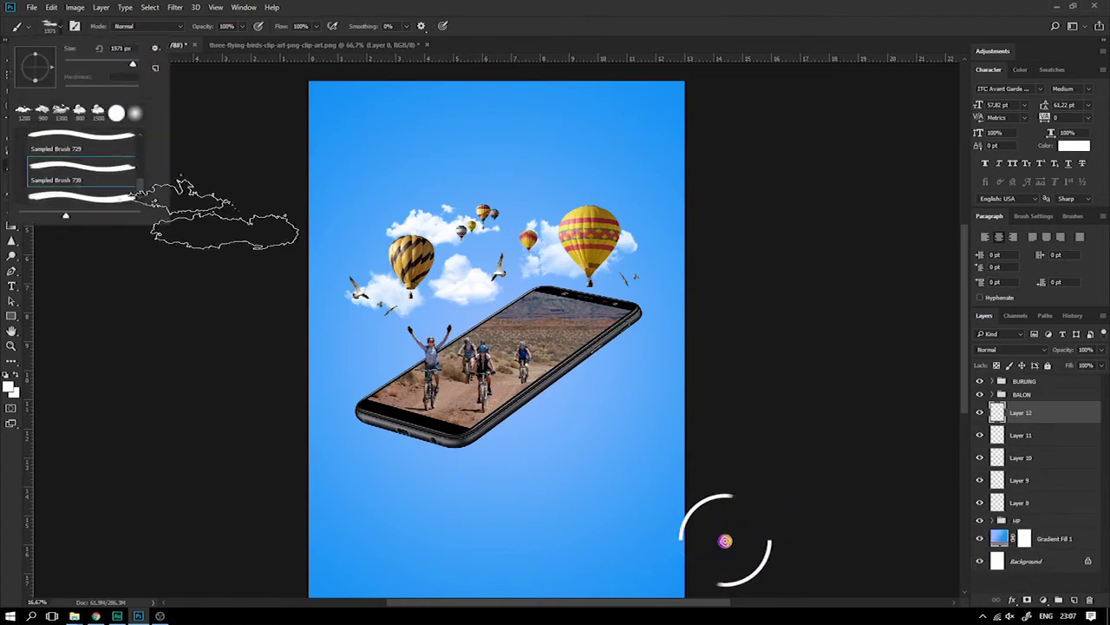
click(473, 178)
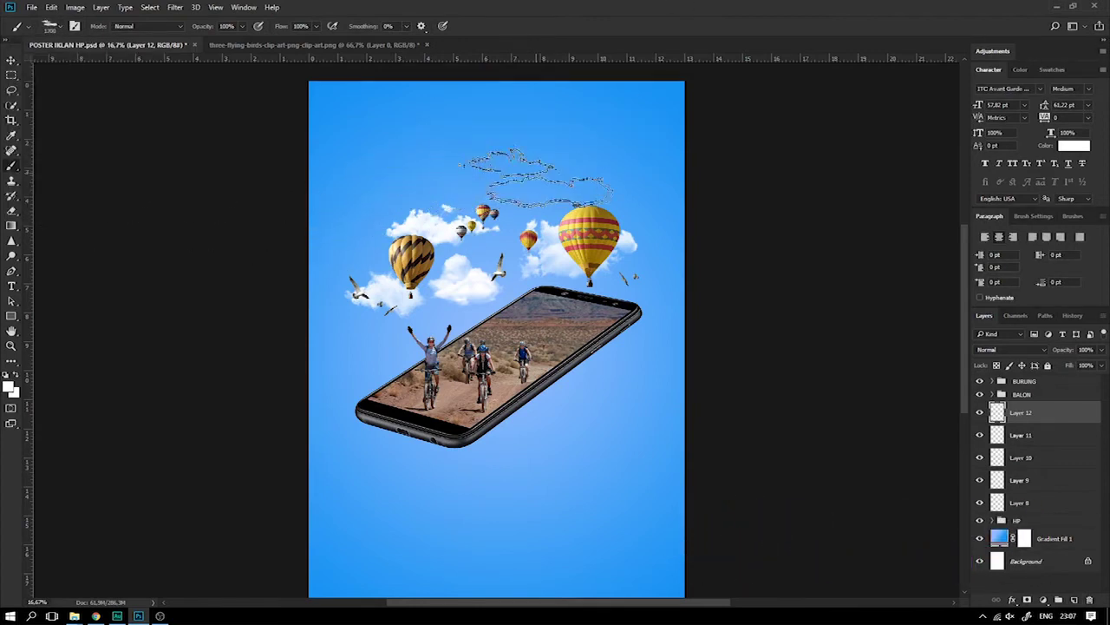
click(526, 185)
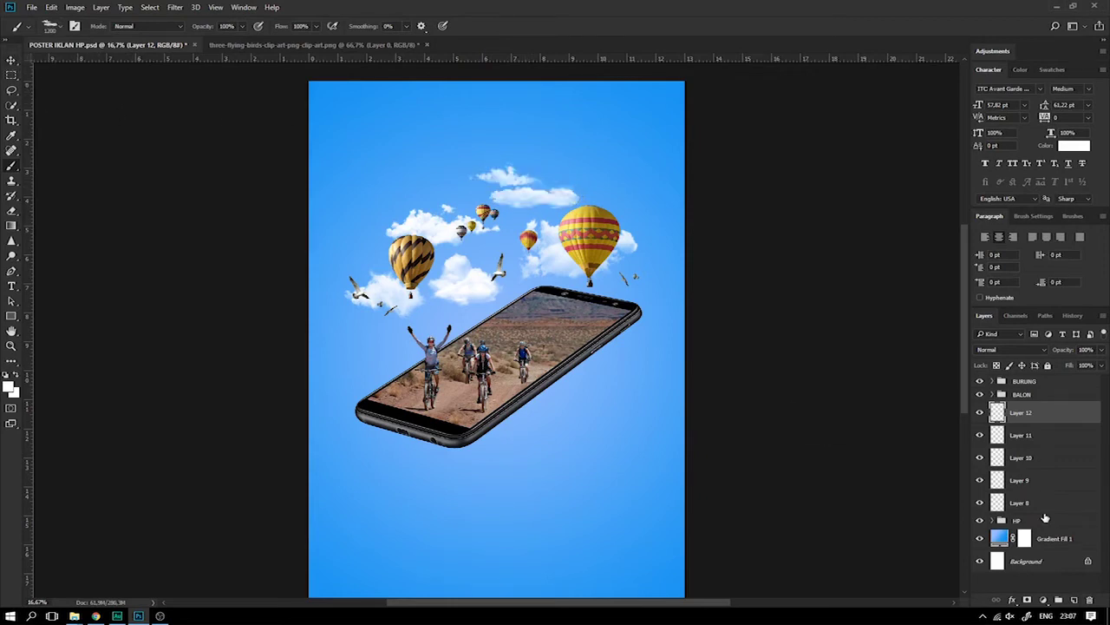
Add another cloud layer and select a much smaller Sampled Brush 731
click(1076, 600)
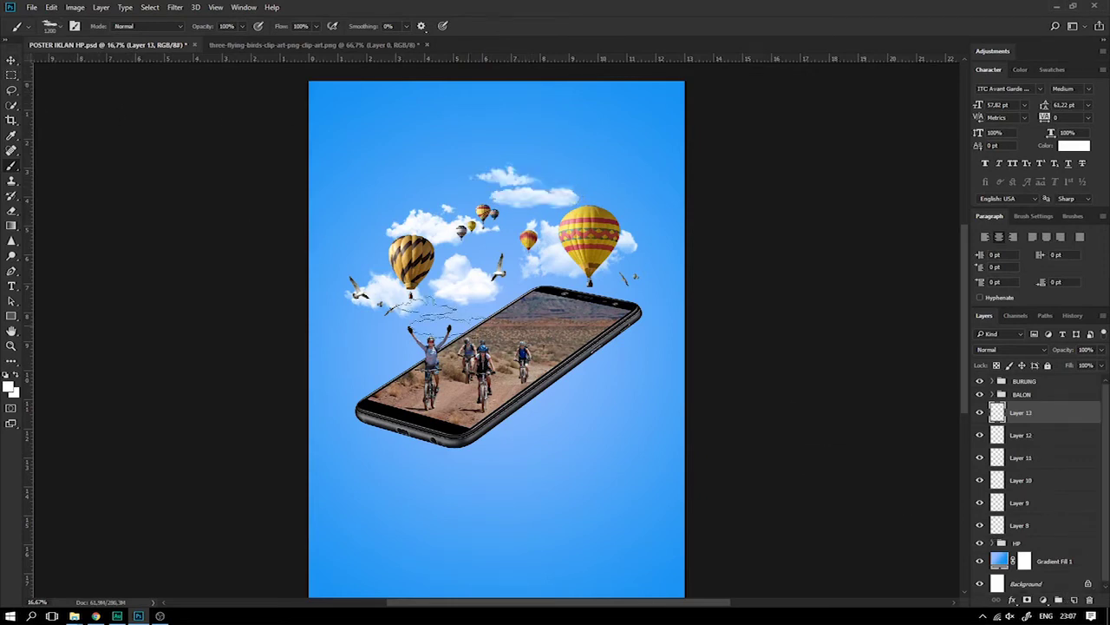
click(58, 27)
click(113, 187)
click(700, 9)
key(bracketleft)
key(bracketleft)
key(bracketleft)
key(bracketleft)
key(bracketleft)
key(bracketleft)
key(bracketleft)
key(bracketleft)
key(bracketleft)
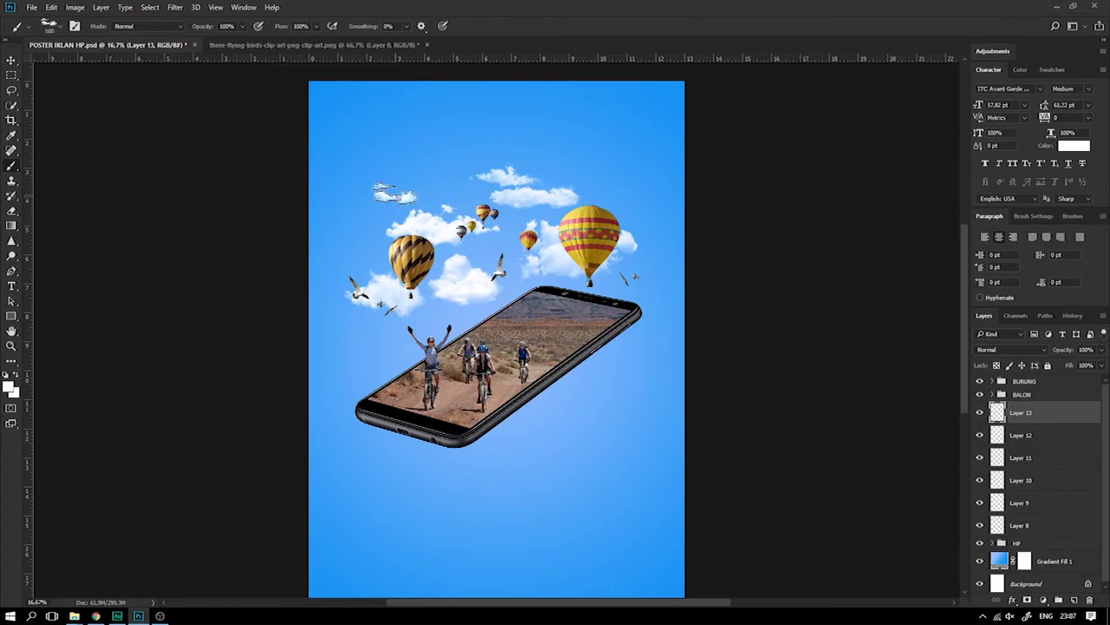
click(11, 61)
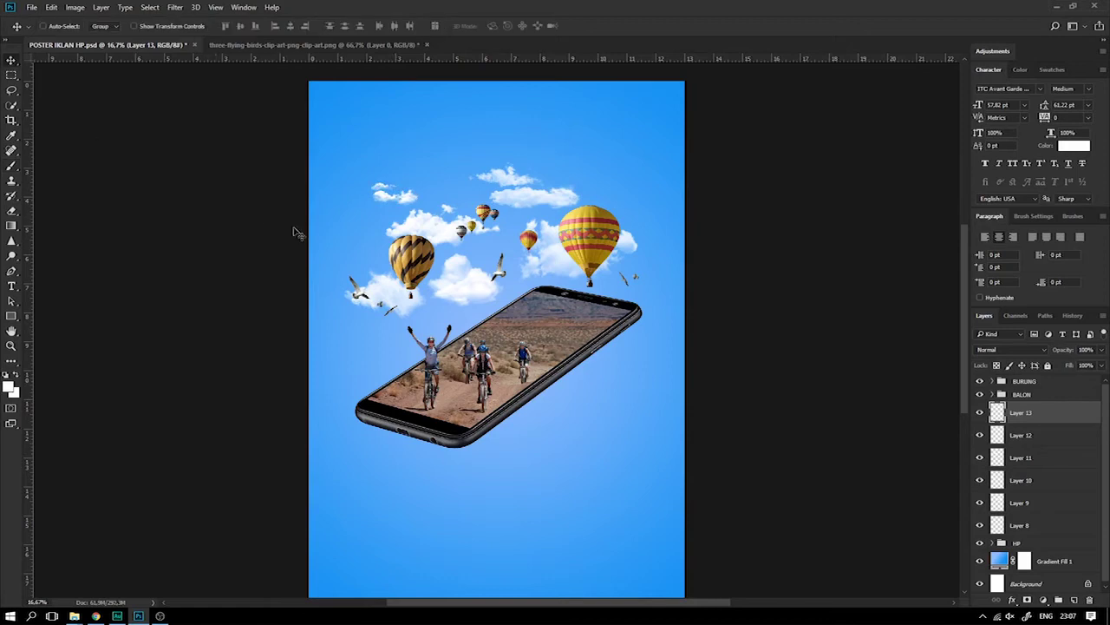
Save the poster and hide the newer clouds, leaving only the central cloud visible
key(ctrl+s)
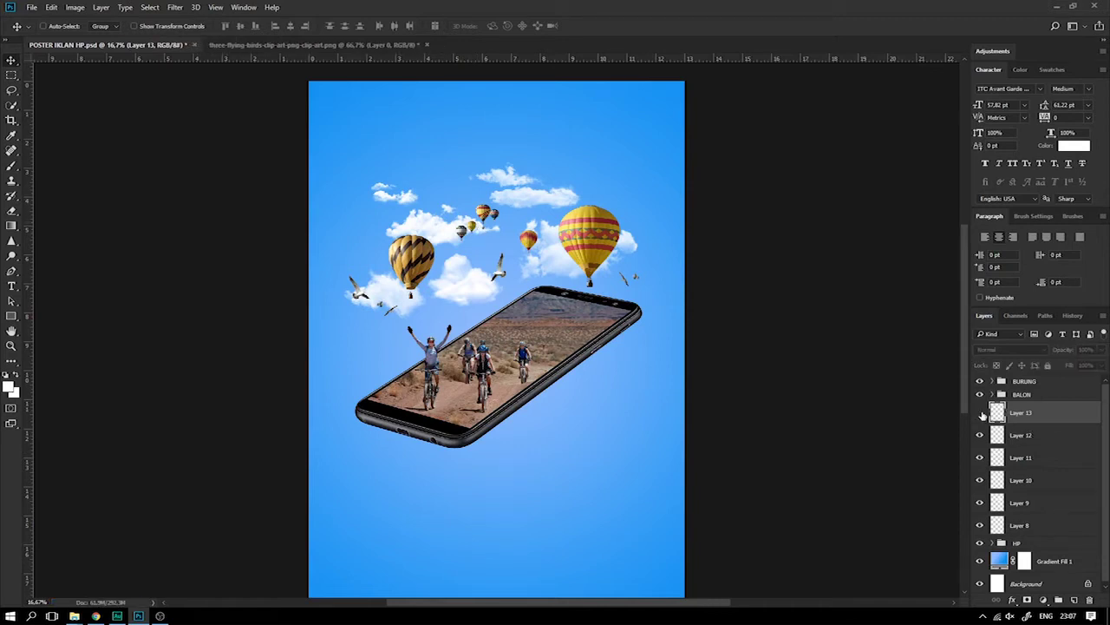
click(980, 412)
click(980, 413)
click(980, 413)
click(980, 503)
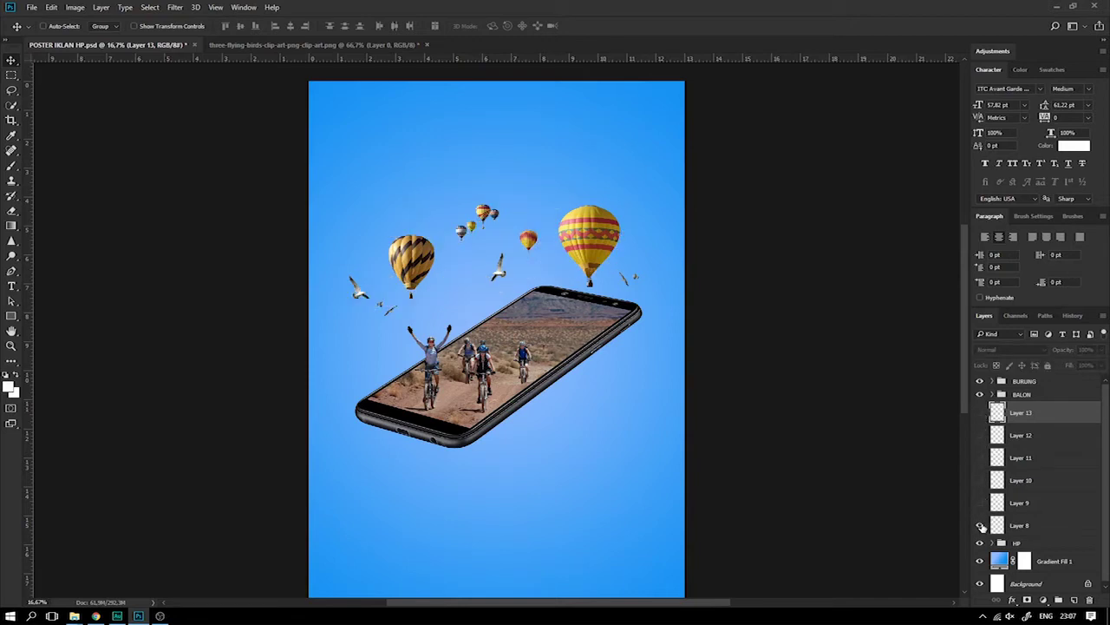
drag(581, 317, 466, 293)
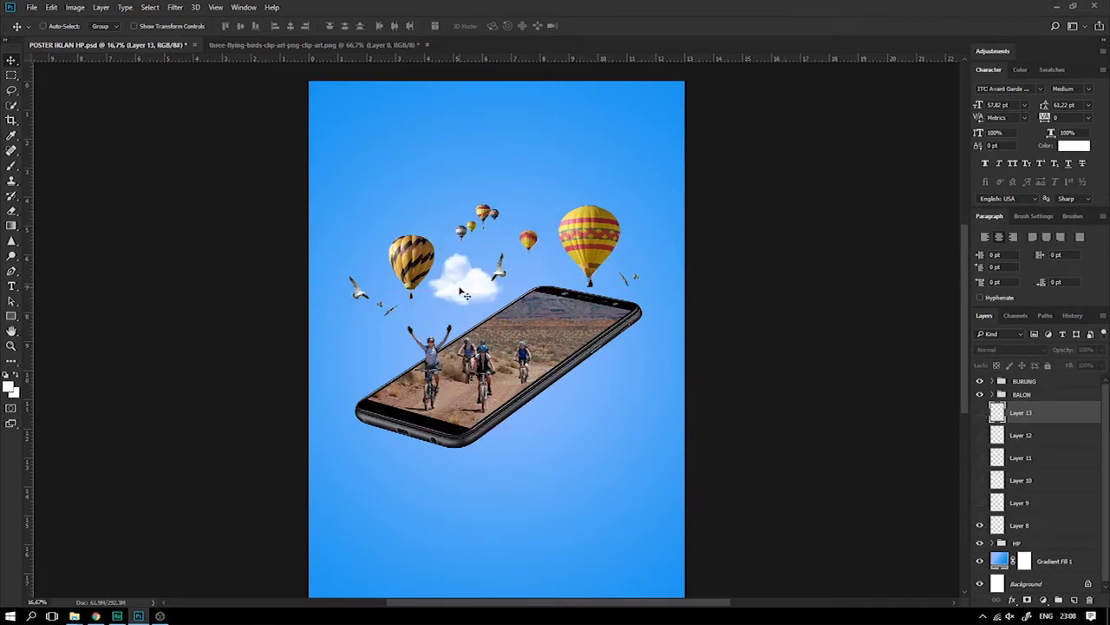
Shrink the central Layer 8 cloud and nudge it into place
click(1016, 525)
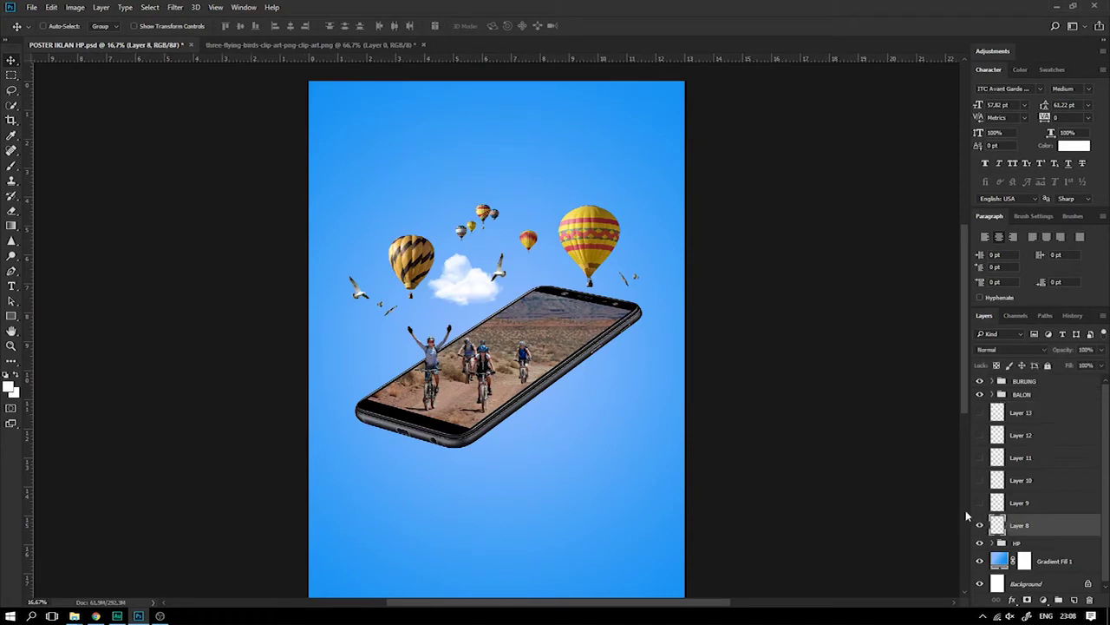
key(ctrl+t)
drag(496, 295, 495, 264)
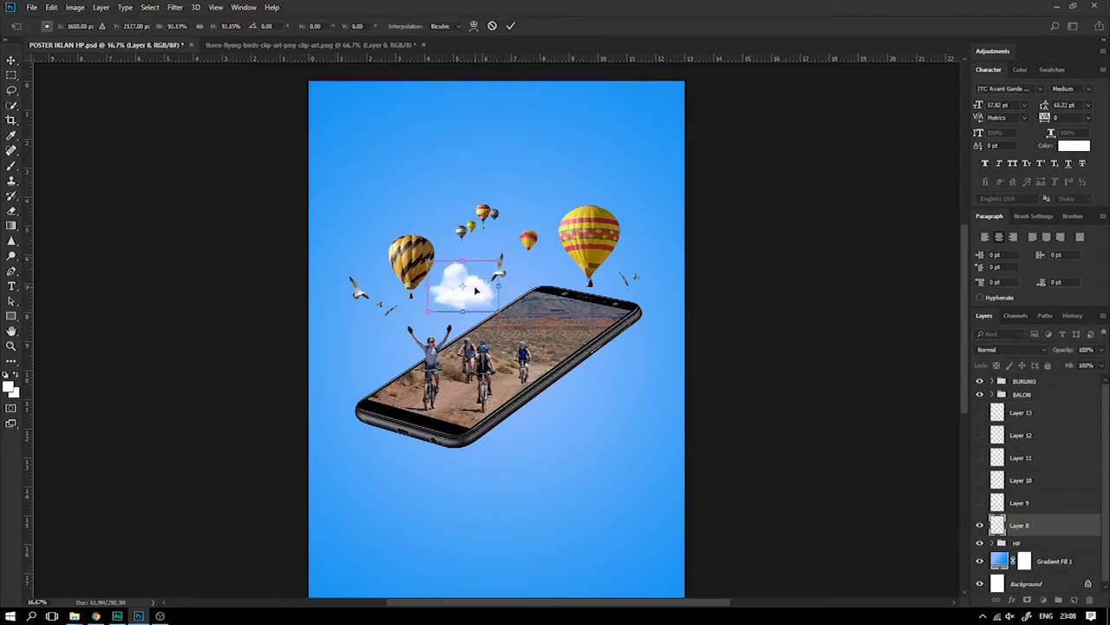
key(Return)
Show the Layer 9 cloud and lower it onto the phone's top edge
click(980, 503)
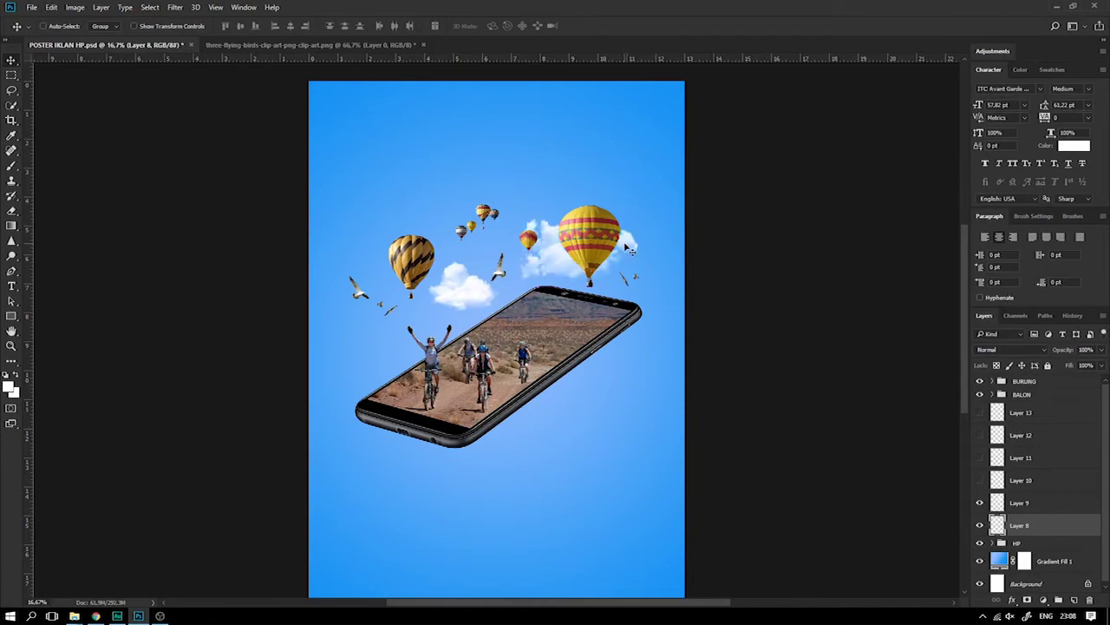
drag(630, 249, 640, 253)
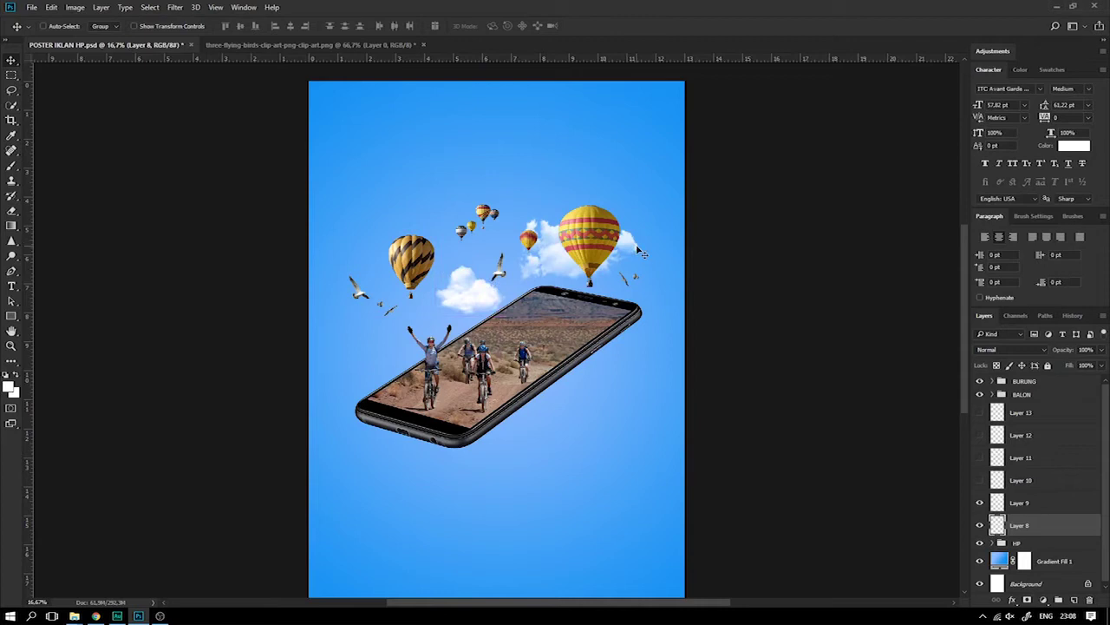
click(1032, 503)
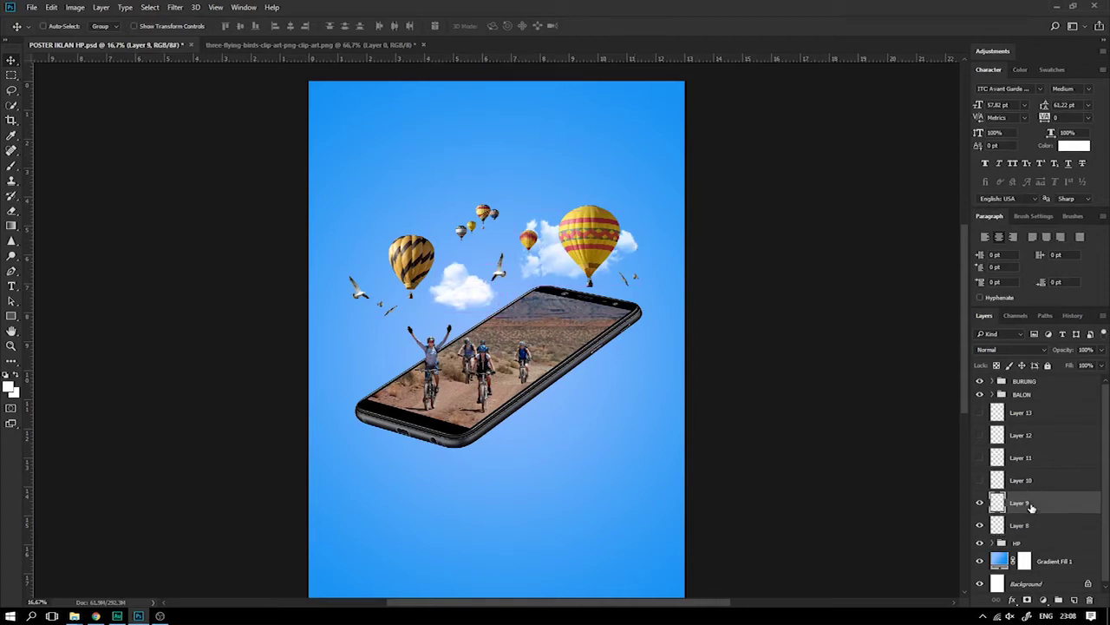
key(ctrl+t)
mouse_move(638, 257)
mouse_down()
mouse_move(646, 252)
mouse_move(638, 282)
mouse_up()
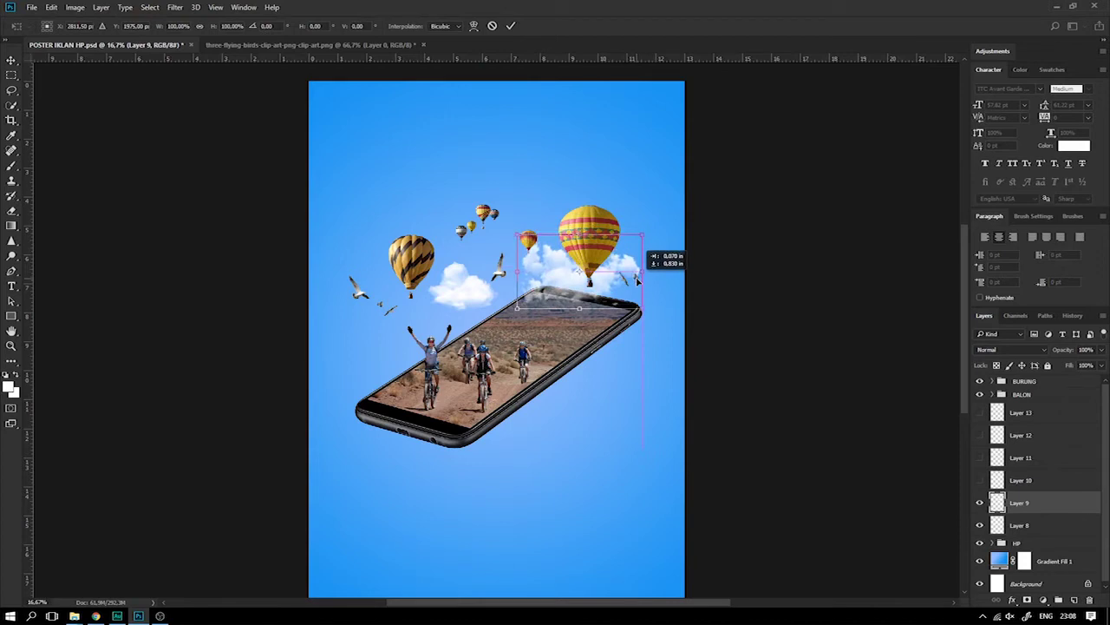
drag(638, 282, 639, 295)
key(Return)
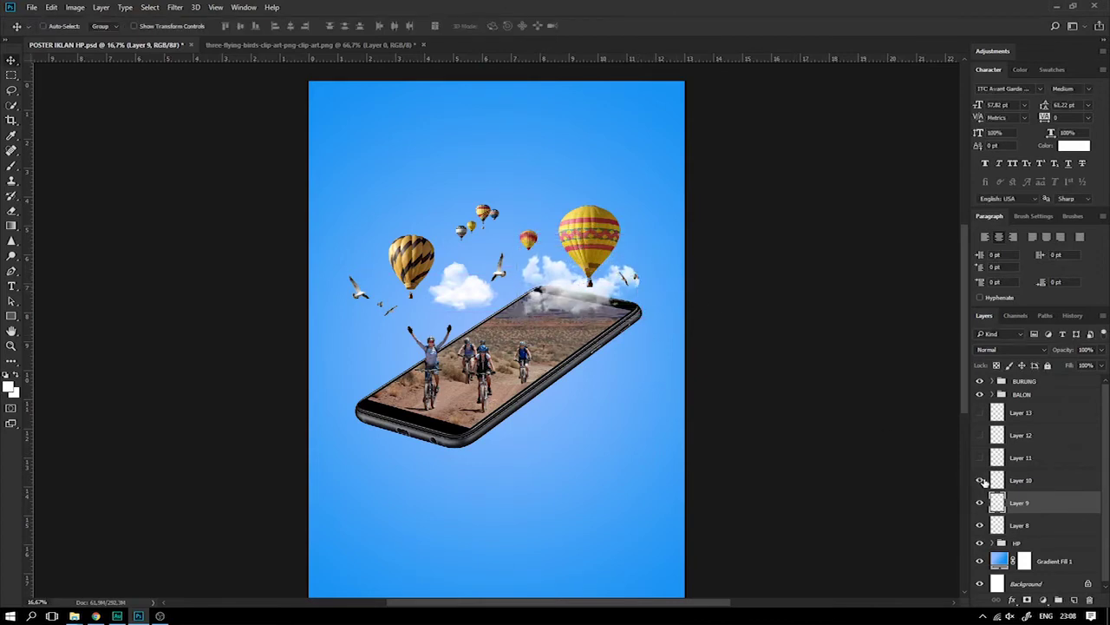
Show the Layer 10 cloud and shrink it to about 72% beside the left gulls
click(981, 479)
click(1022, 479)
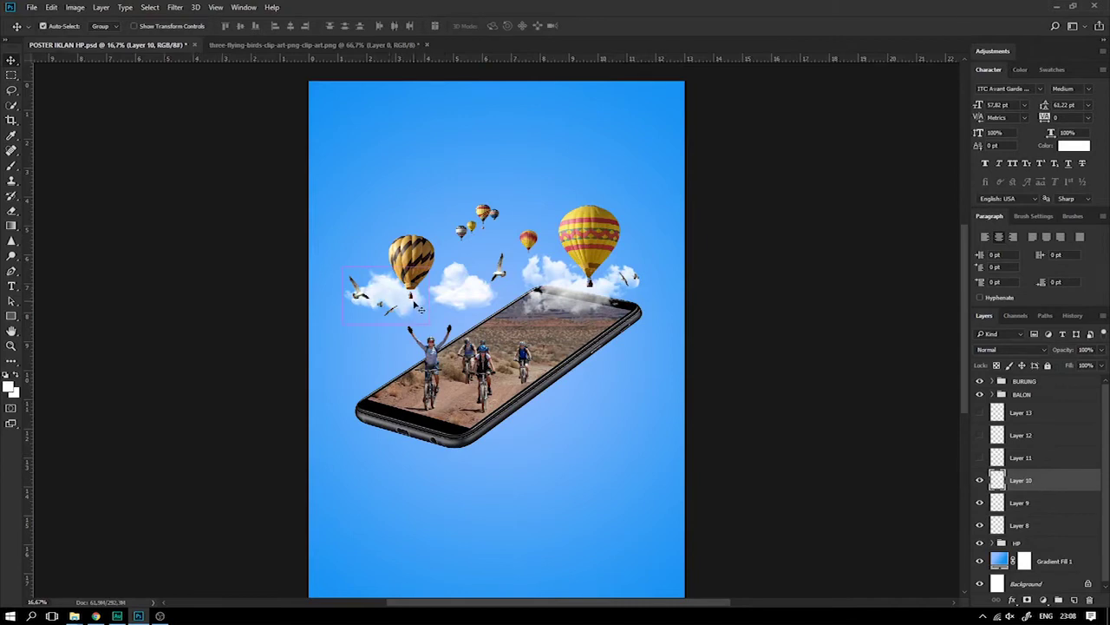
key(ctrl+t)
drag(428, 269, 415, 312)
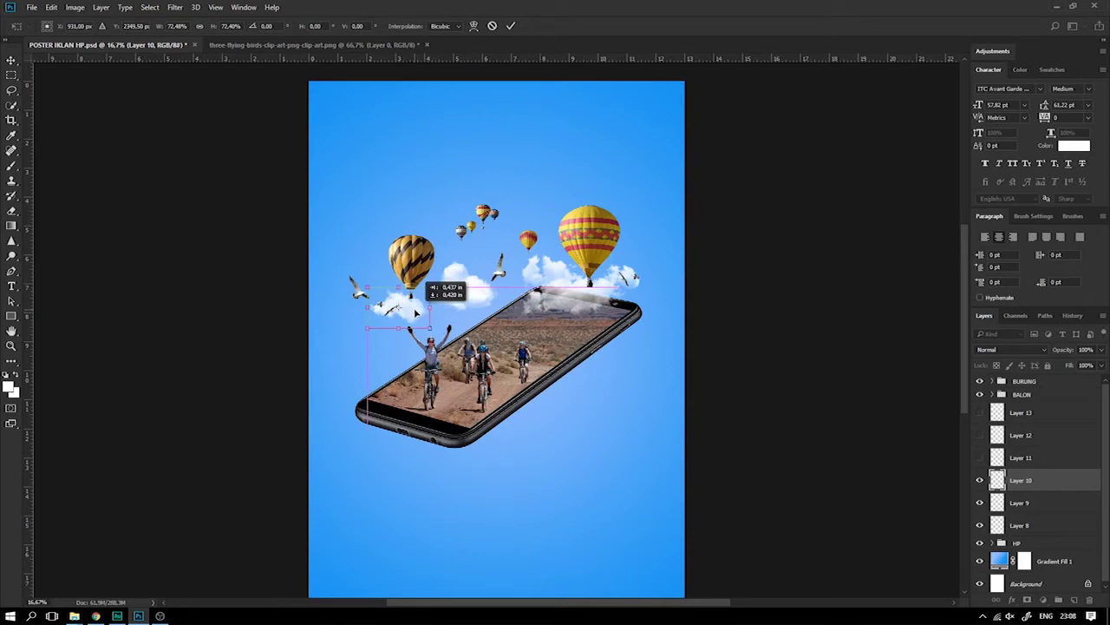
key(Return)
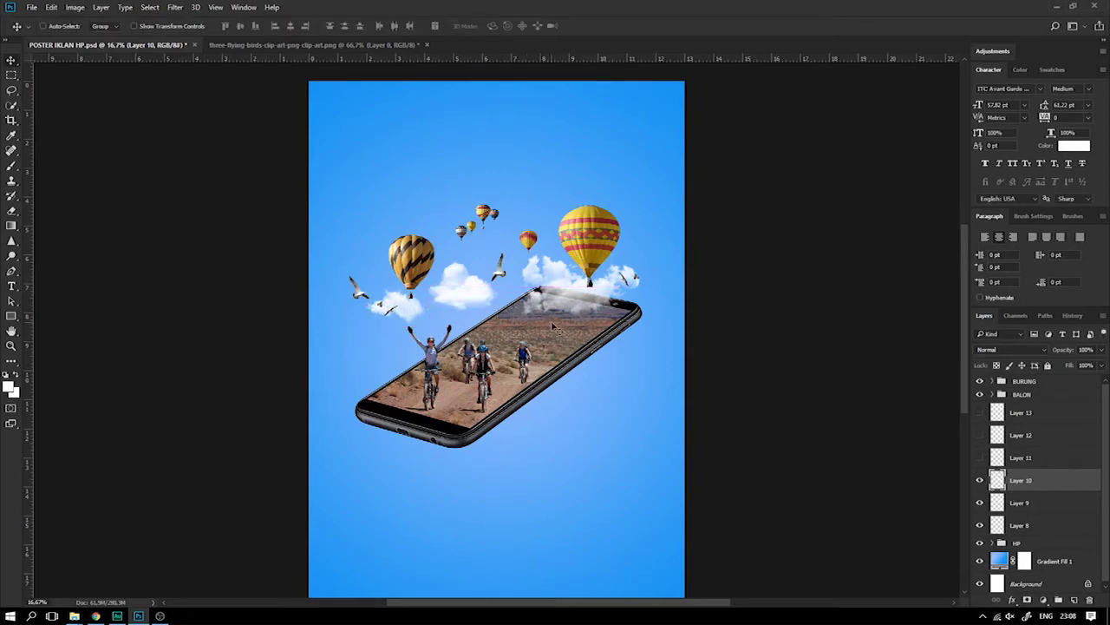
Show Layer 11's cloud, shift it right, and restack it below the BURUNG group
click(980, 457)
click(1024, 457)
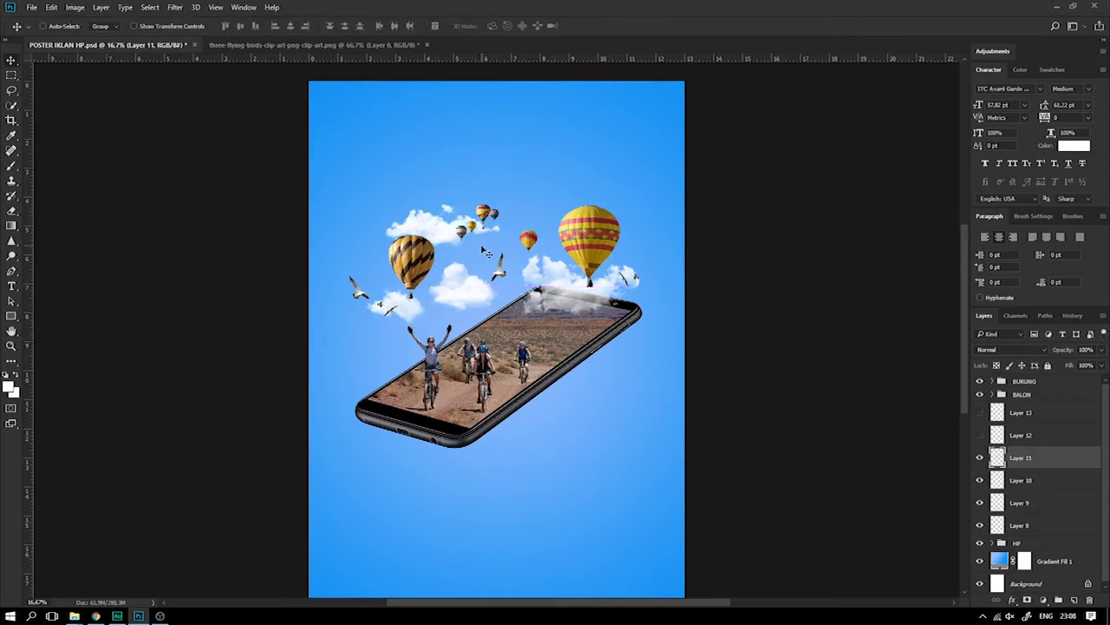
key(ctrl+t)
drag(460, 230, 477, 233)
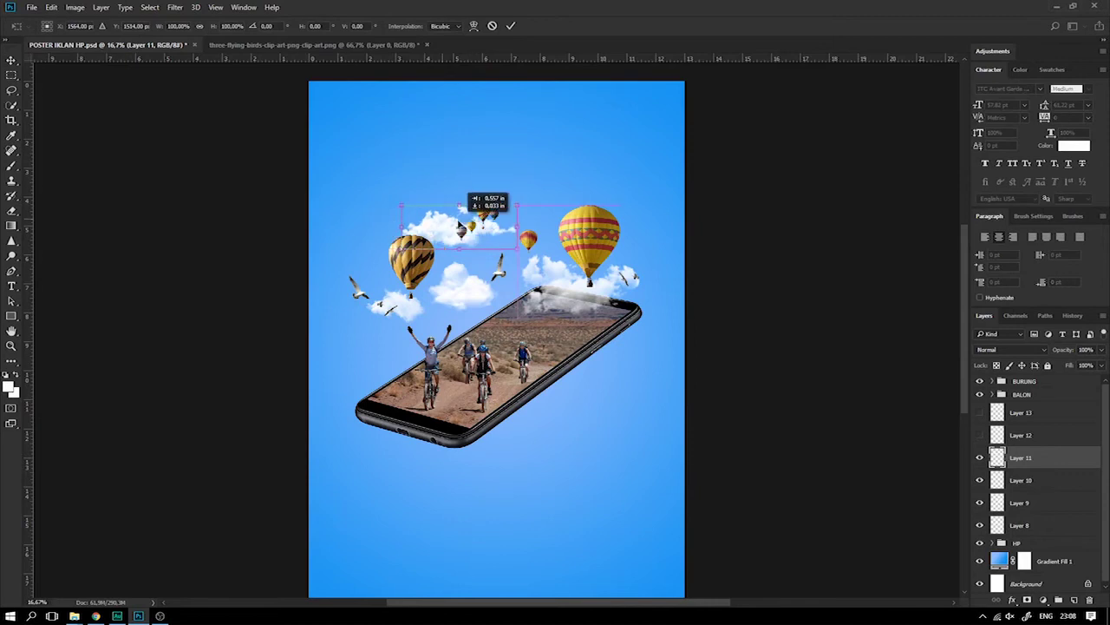
key(Return)
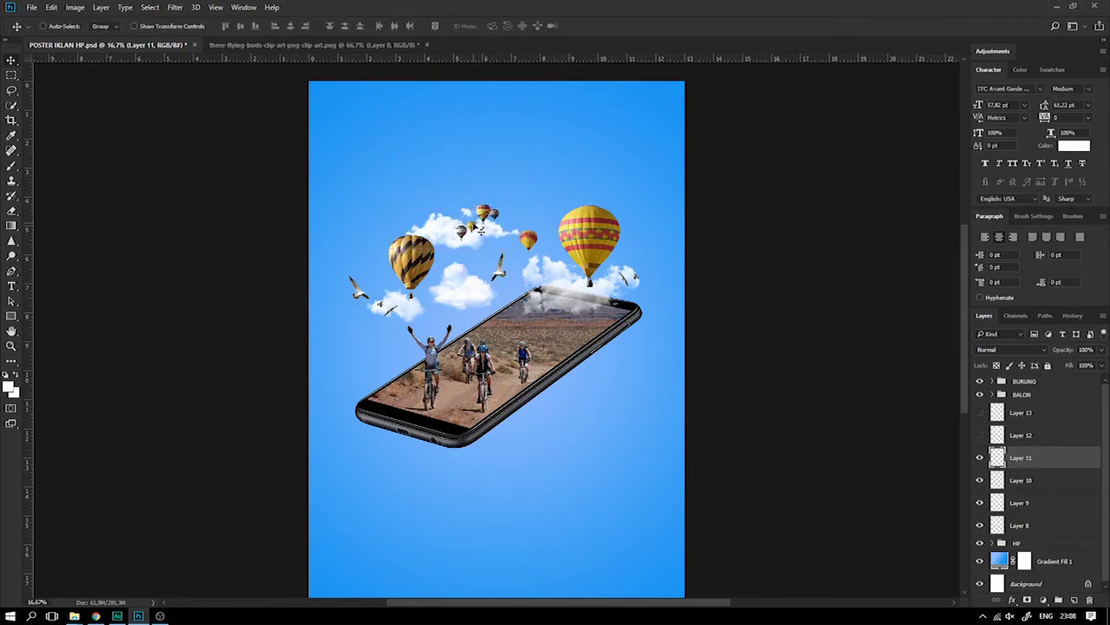
drag(1031, 457, 1047, 393)
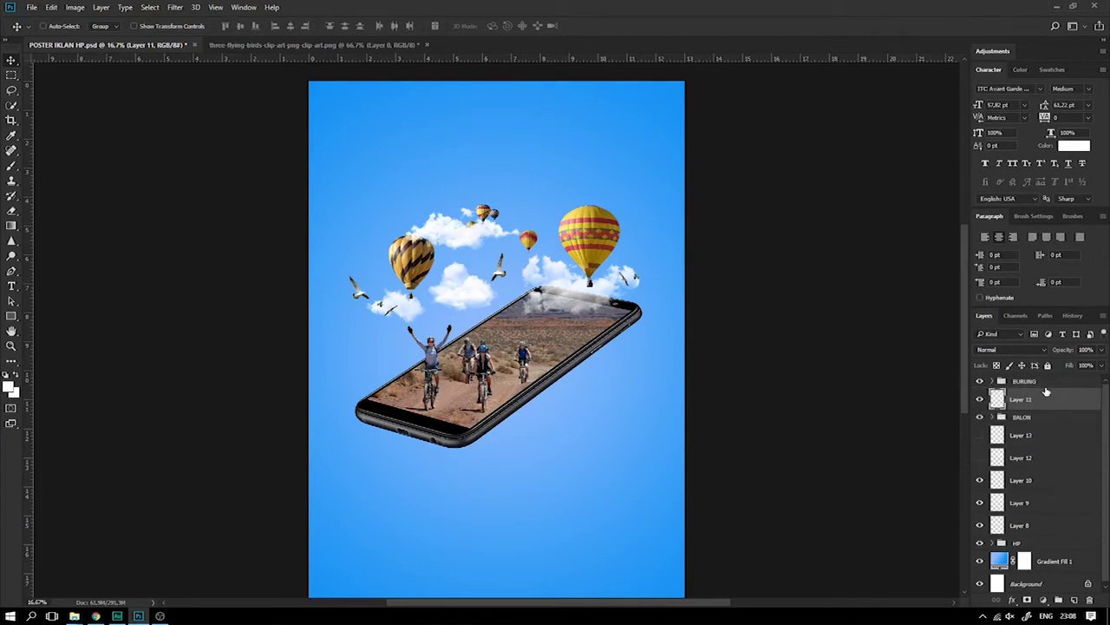
Move the Layer 6 small balloons to a new spot, undoing an accidental BALON group move
right_click(490, 221)
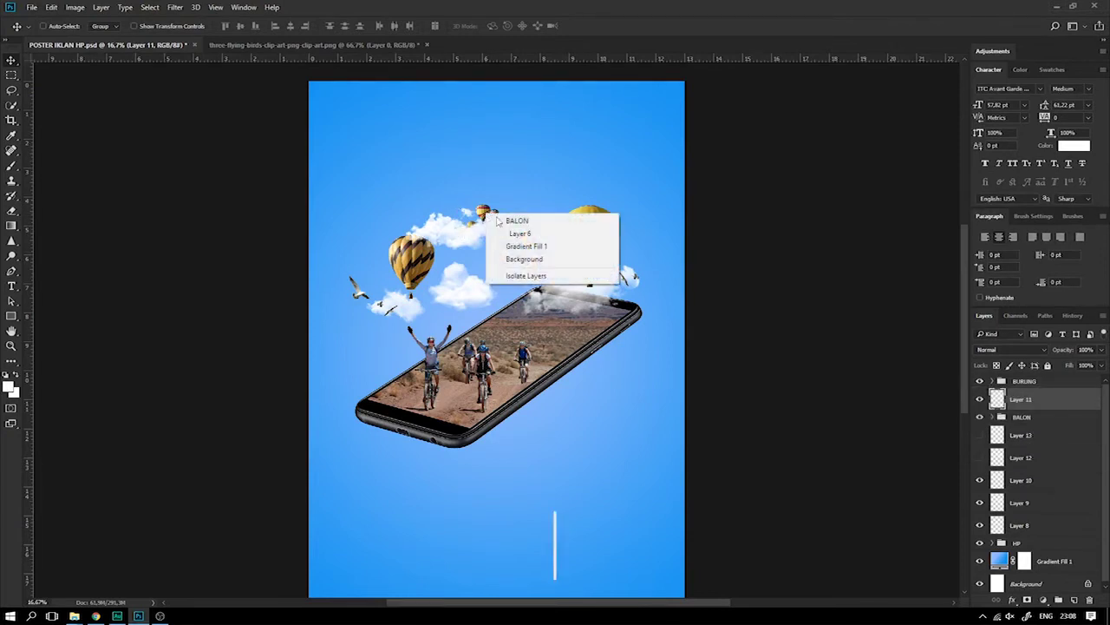
click(511, 223)
drag(490, 221, 512, 217)
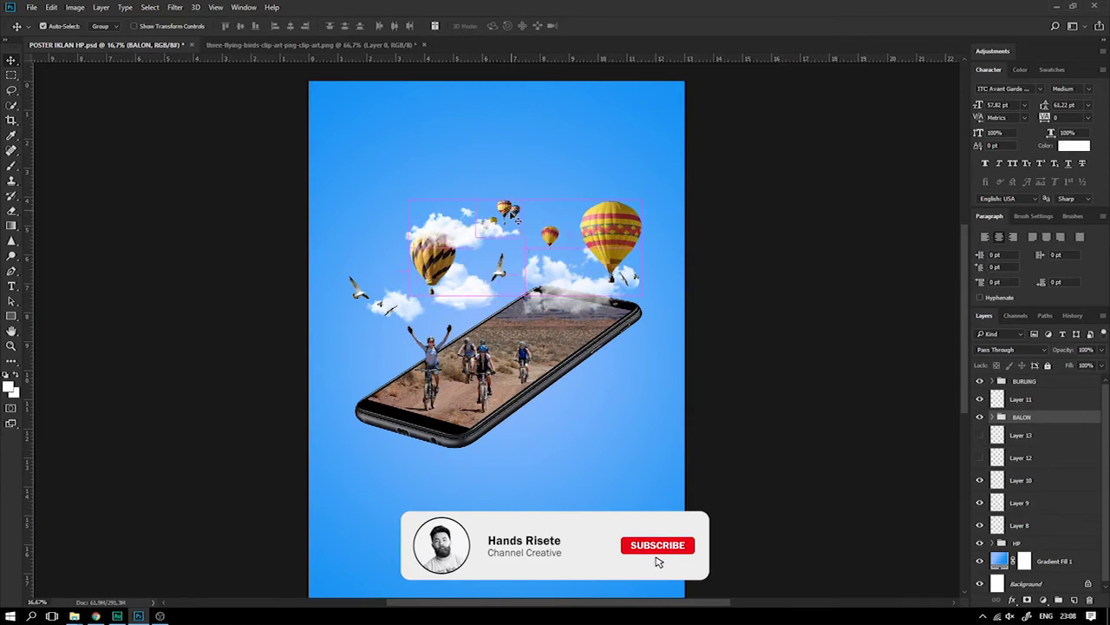
key(ctrl+z)
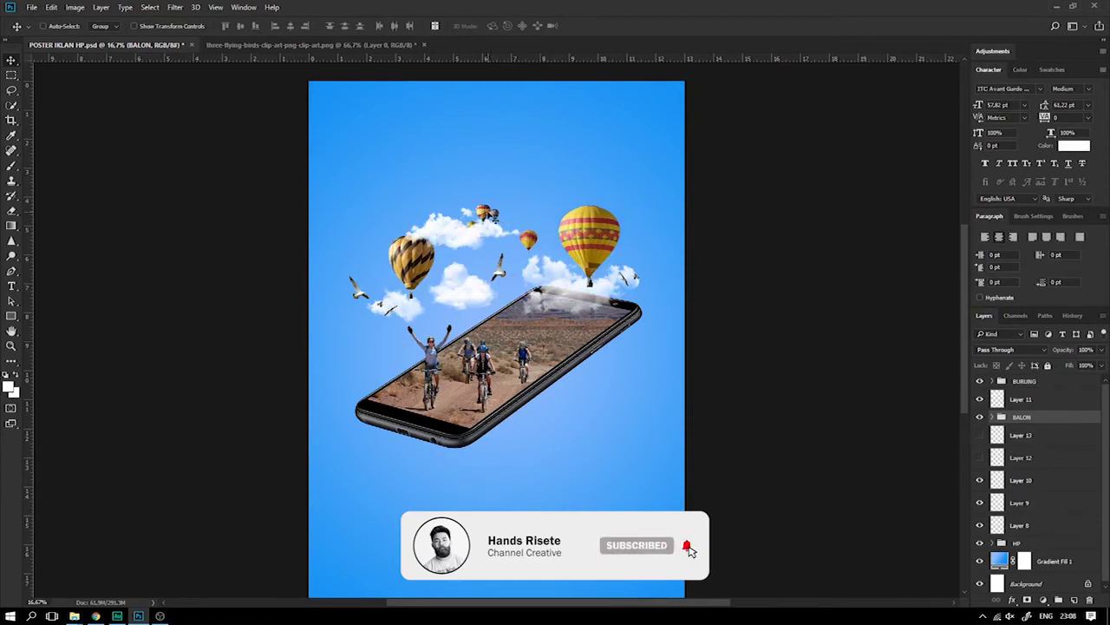
right_click(491, 218)
click(512, 232)
drag(491, 218, 496, 205)
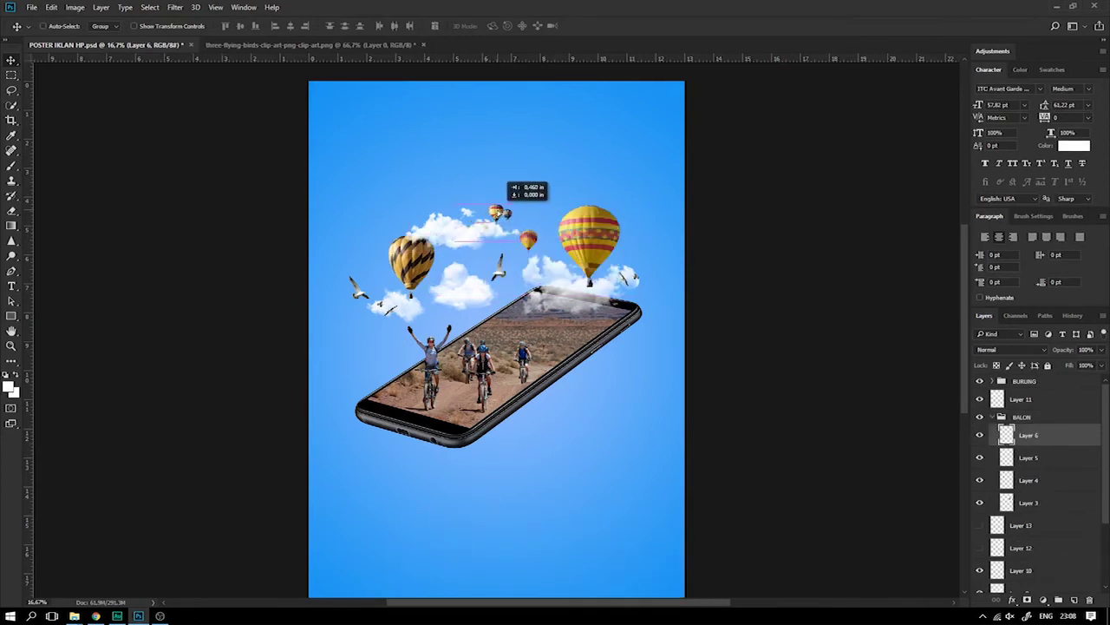
mouse_move(497, 205)
mouse_down()
mouse_move(481, 247)
mouse_move(491, 254)
mouse_up()
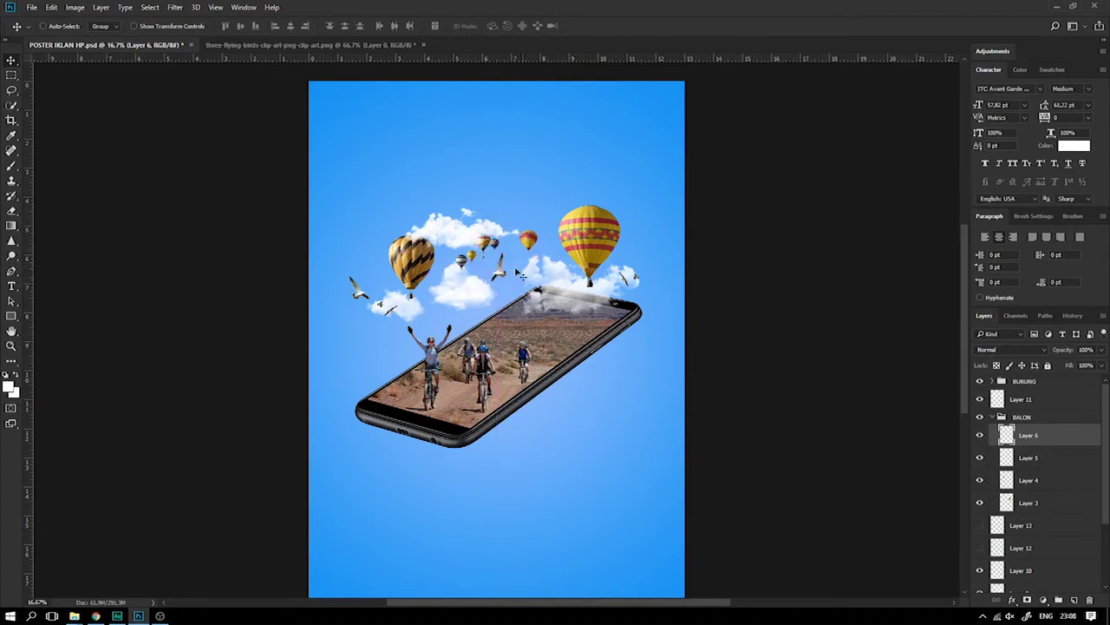
Shift the dark striped balloon (Layer 4) down-left and reposition Layer 1 at the phone's top
right_click(416, 258)
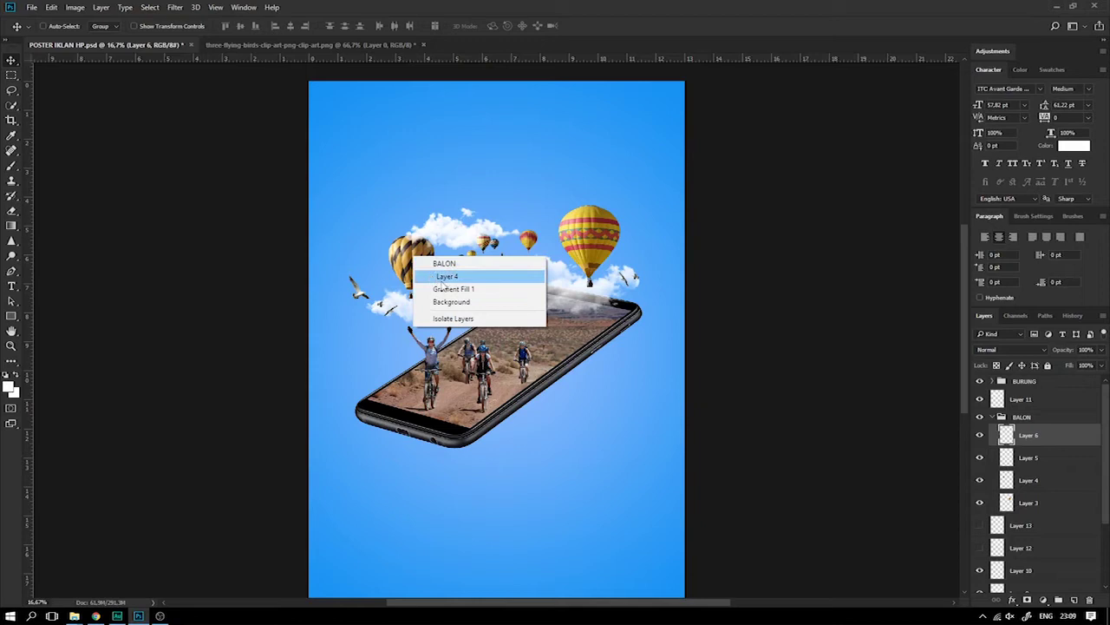
click(443, 276)
right_click(417, 264)
drag(418, 264, 410, 265)
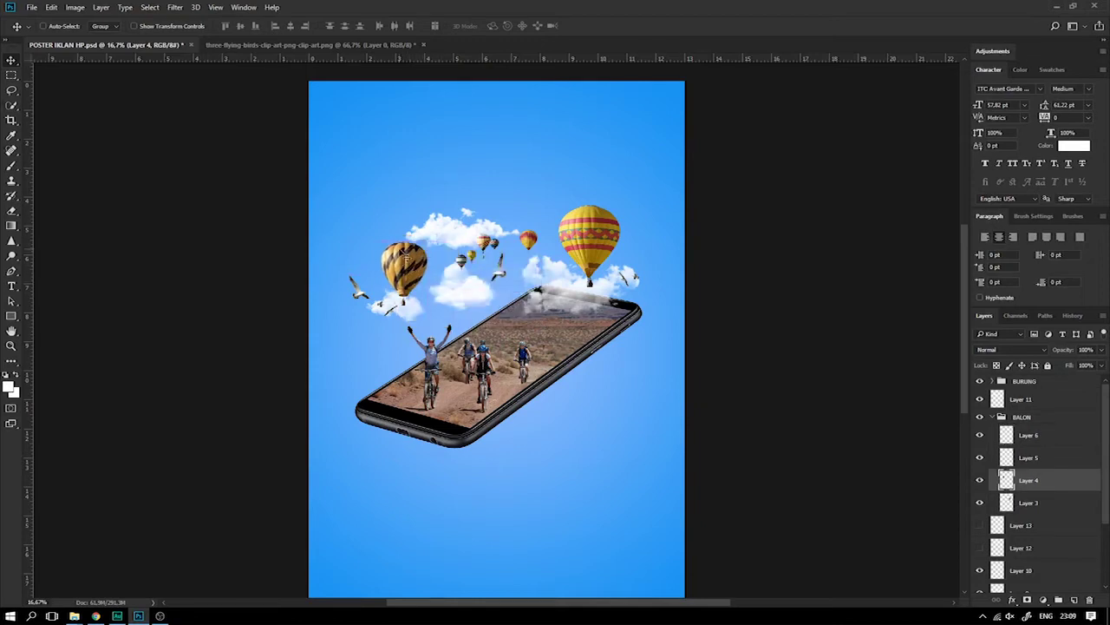
right_click(557, 295)
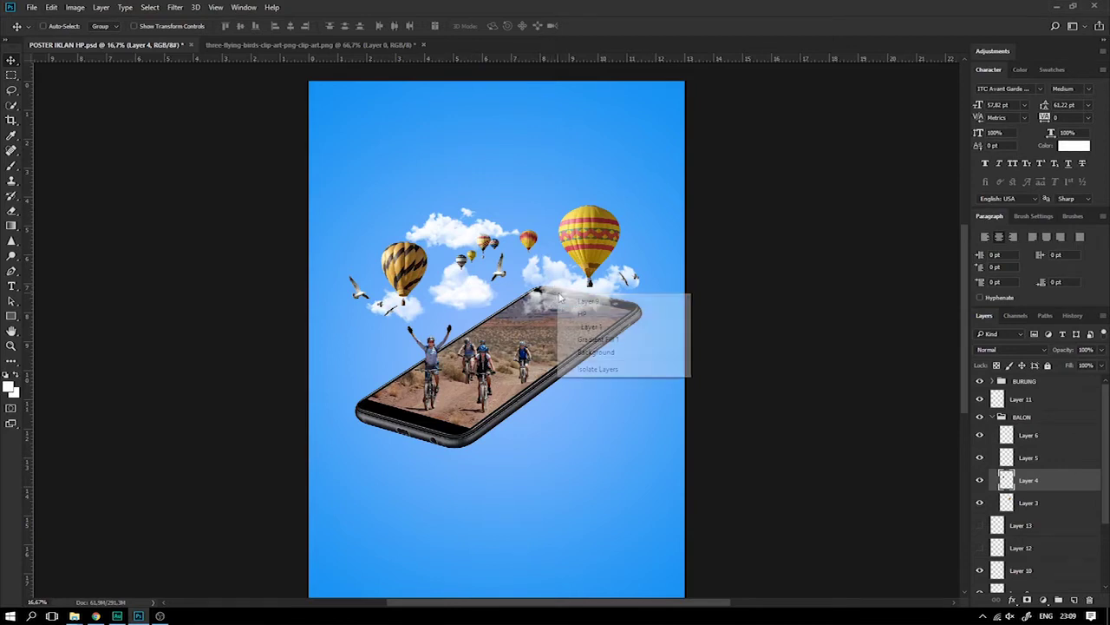
click(590, 326)
drag(590, 326, 560, 289)
right_click(559, 289)
click(577, 287)
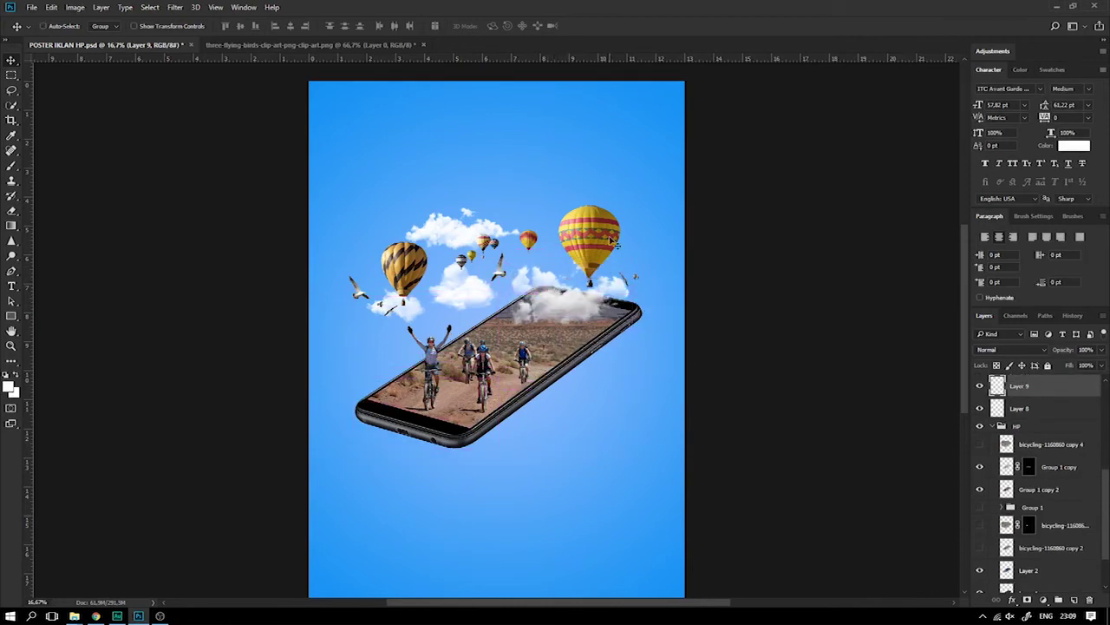
Move the large yellow balloon on Layer 3 slightly and resize it
right_click(607, 229)
click(642, 246)
mouse_move(616, 235)
mouse_down()
mouse_move(603, 204)
mouse_move(614, 243)
mouse_up()
key(ctrl+t)
key(Return)
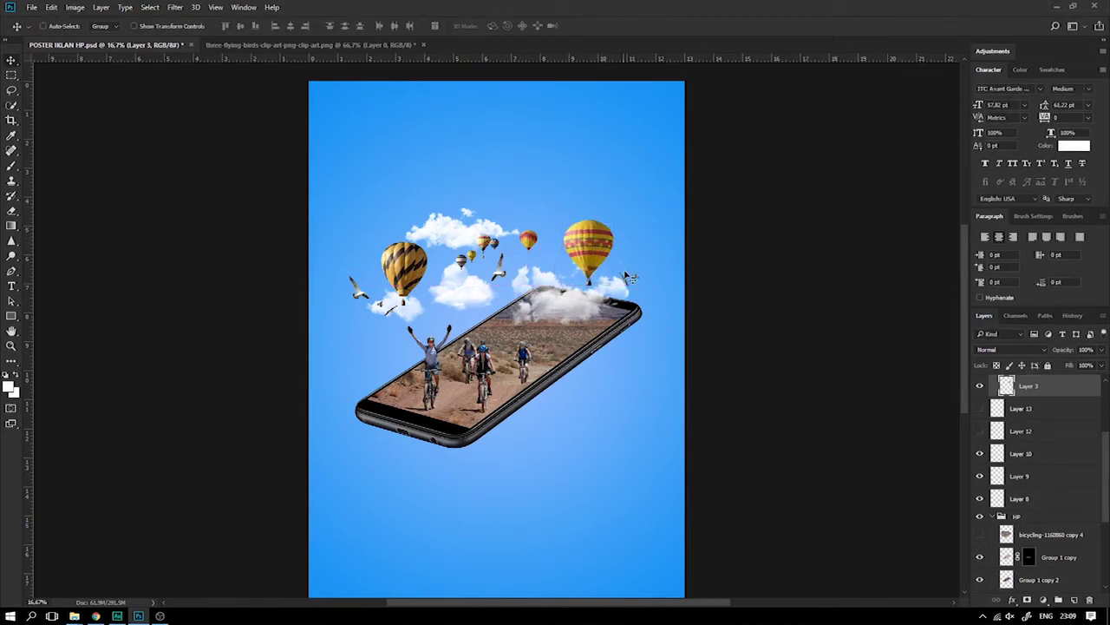
Move the Layer 7 copy 2 bird up beside the large balloon
right_click(638, 278)
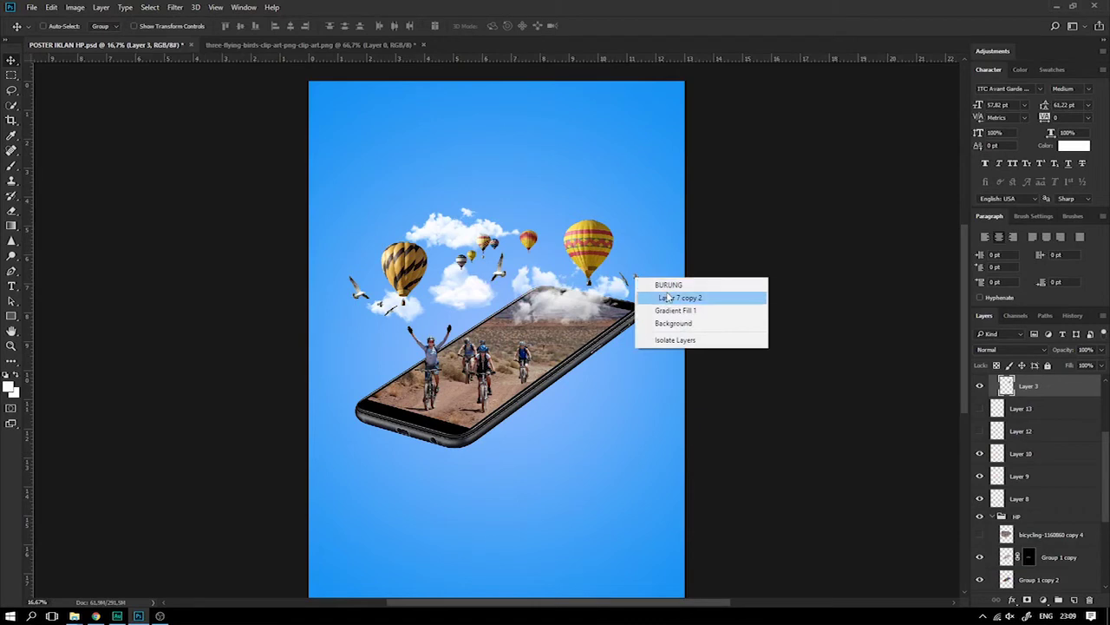
click(666, 297)
drag(641, 281, 634, 264)
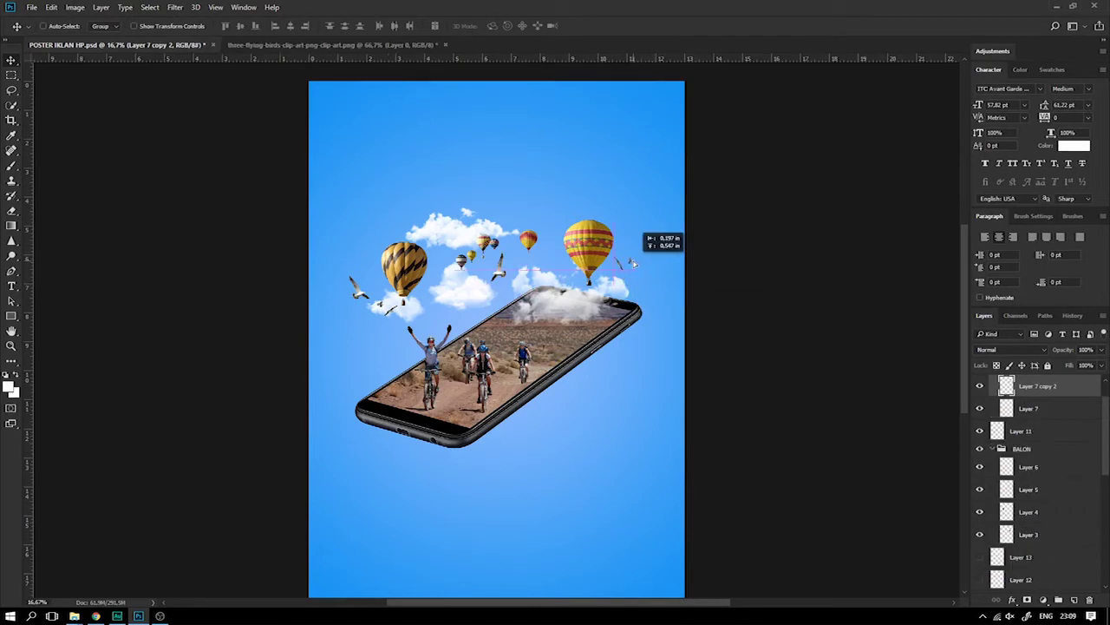
drag(639, 264, 637, 260)
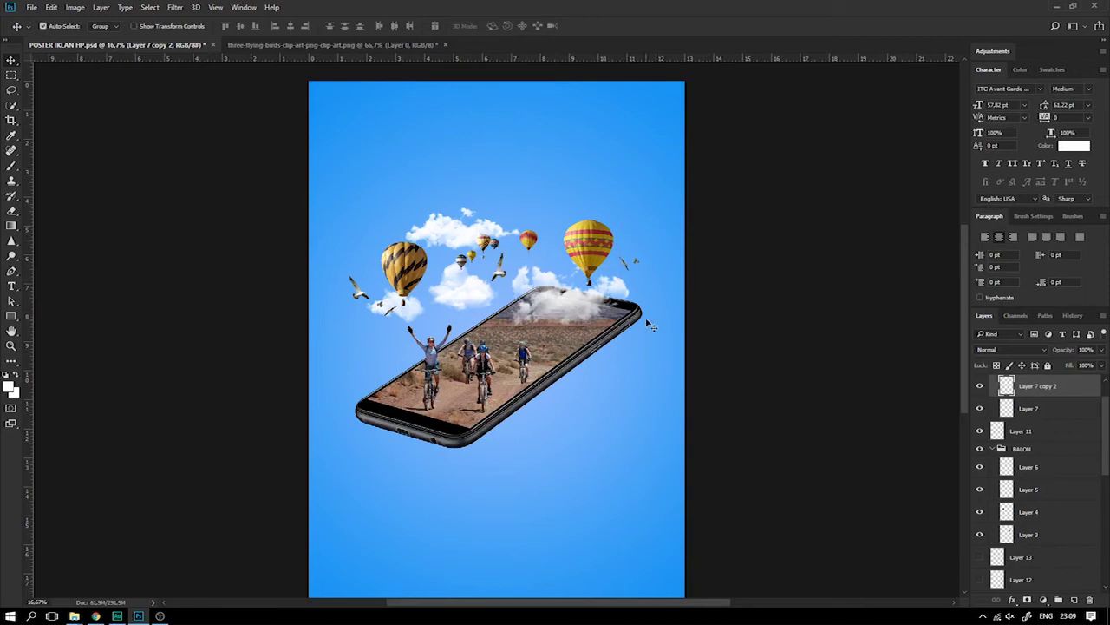
Raise the small red balloon on Layer 5 up and left, then save the poster
right_click(529, 243)
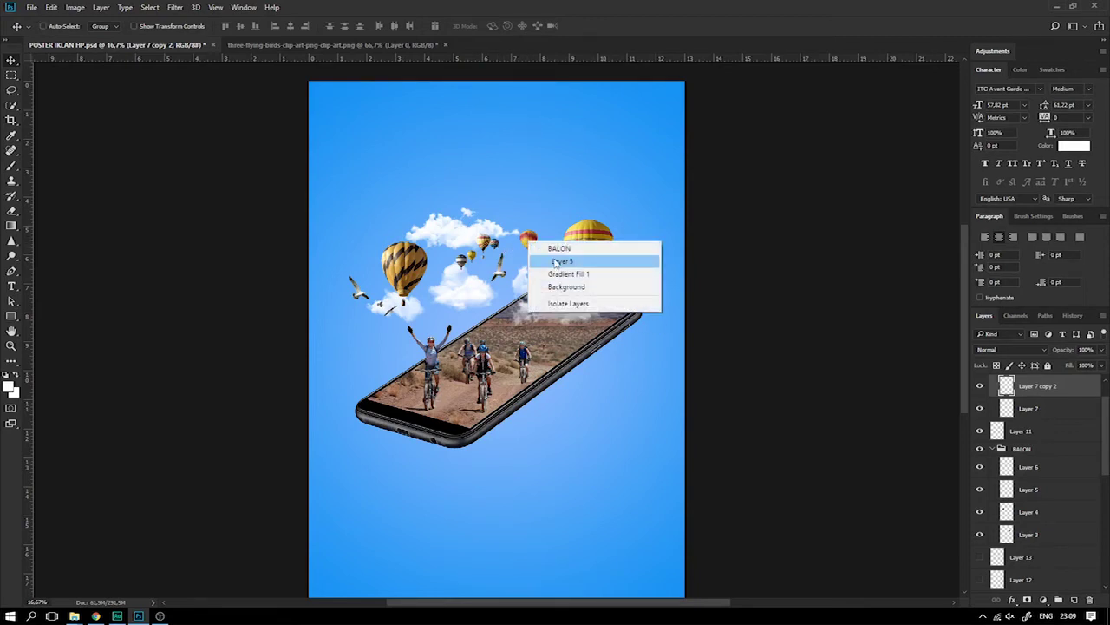
click(556, 262)
drag(551, 246, 537, 215)
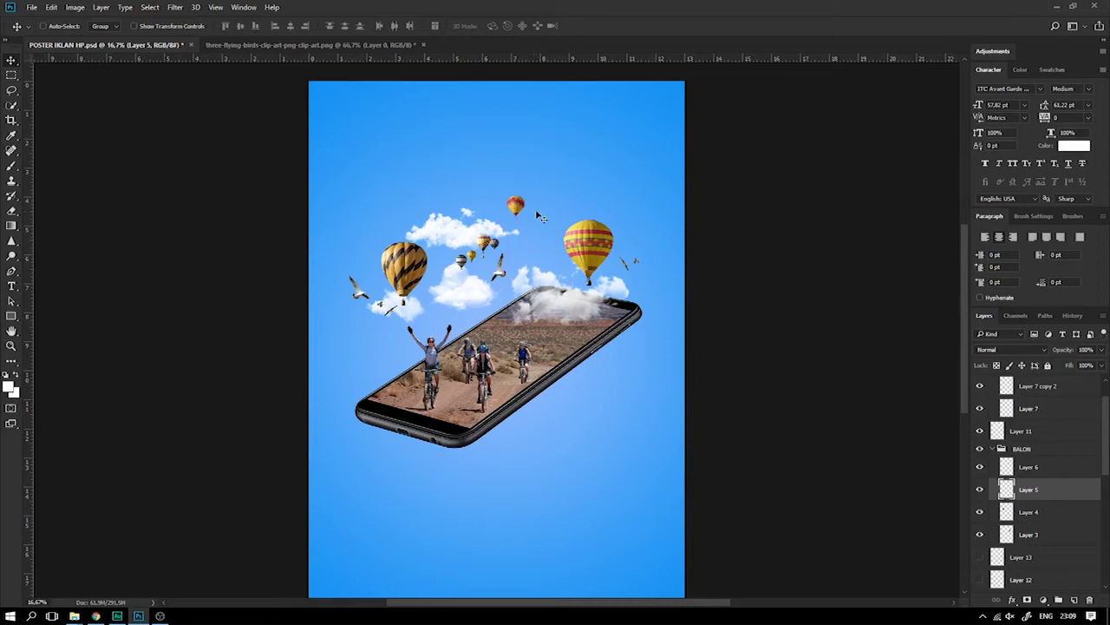
drag(517, 208, 520, 217)
key(ctrl+s)
Check Layer 6's balloons, collapse the BALON group and show the Layer 12 clouds
click(980, 469)
click(991, 452)
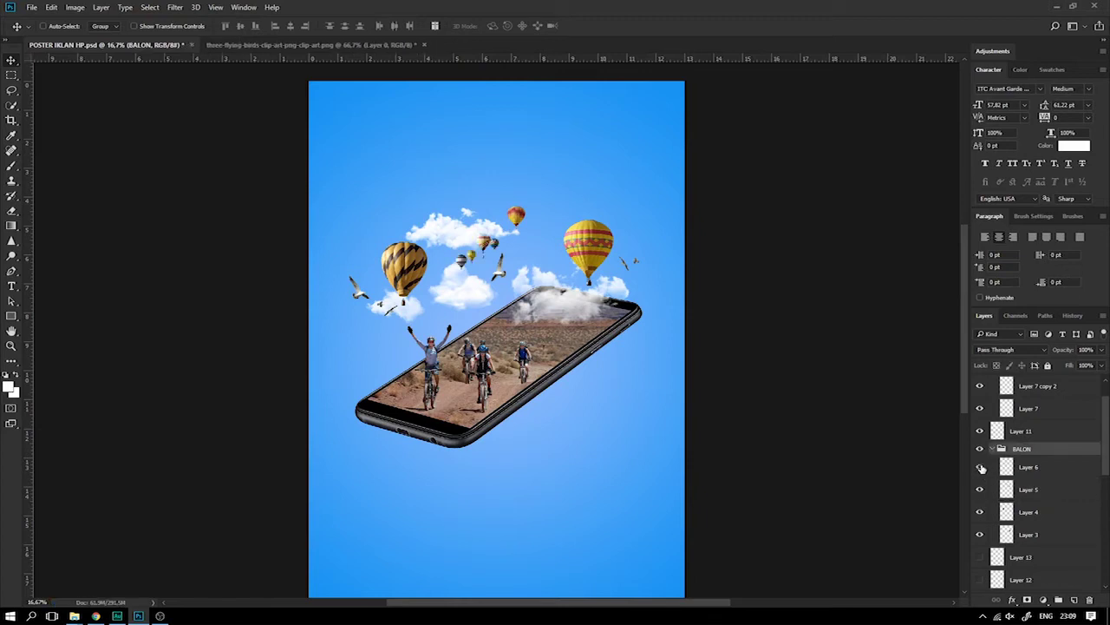
click(990, 449)
click(980, 490)
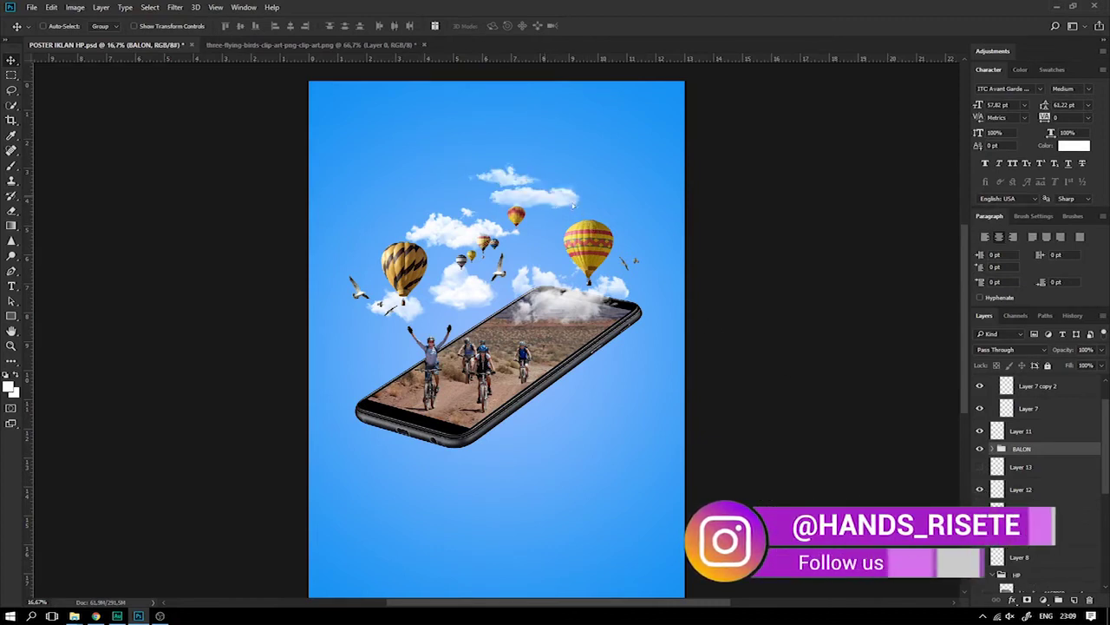
Move the Layer 12 clouds down and right beside the large balloon
right_click(535, 196)
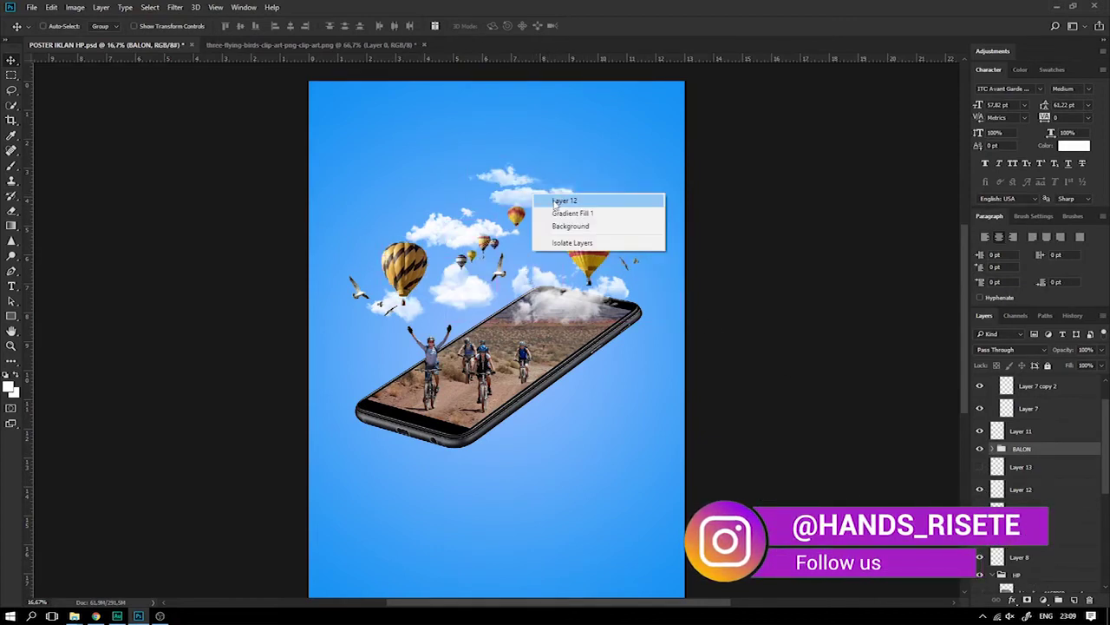
click(564, 200)
key(ctrl+t)
drag(553, 205, 577, 235)
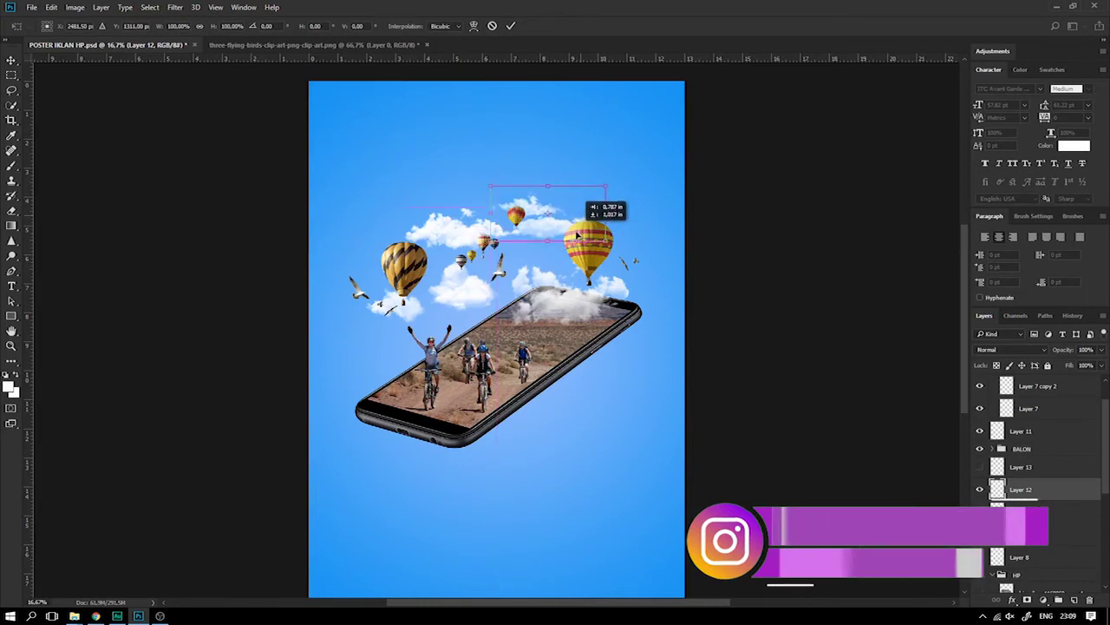
drag(577, 235, 599, 241)
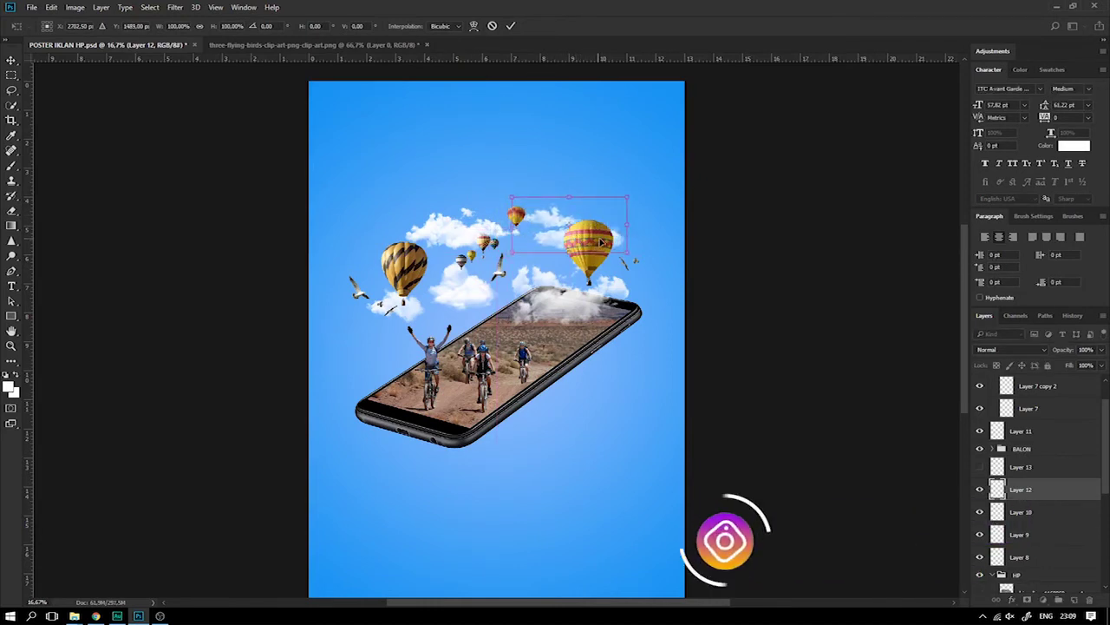
key(Return)
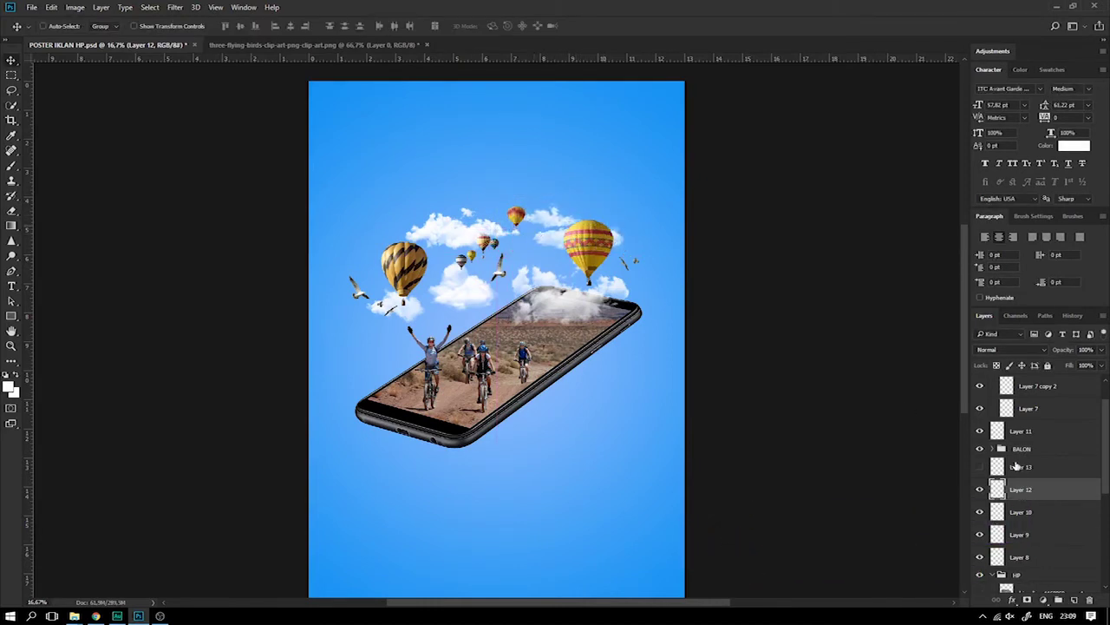
click(980, 490)
click(979, 489)
click(980, 489)
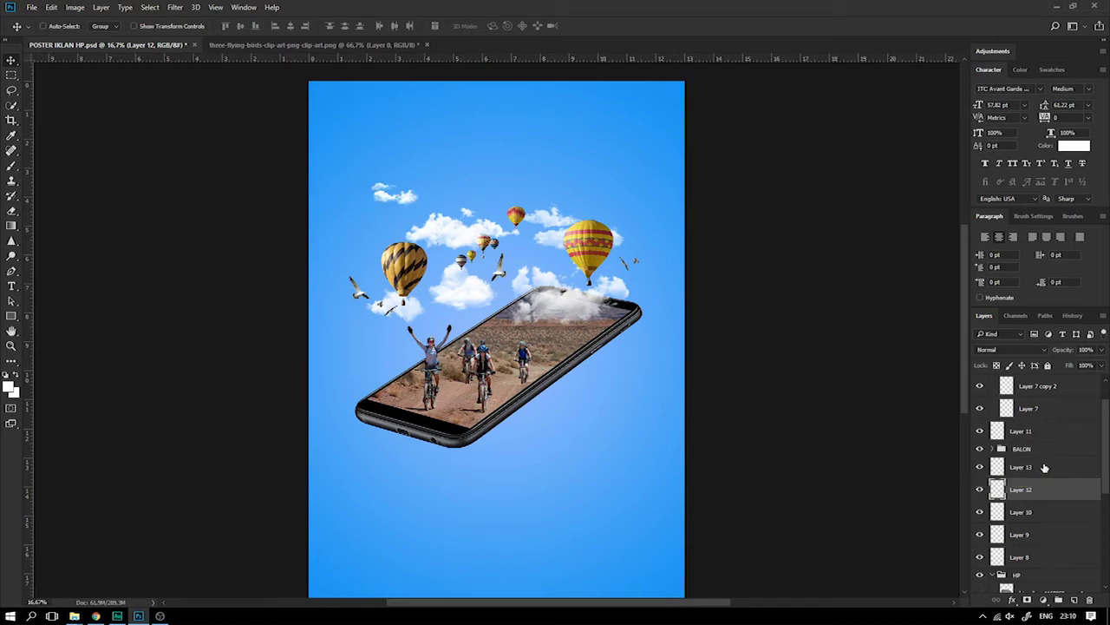
Enlarge the small Layer 13 cloud, place it by the dark balloon, and stack it above BALON
click(1012, 469)
key(ctrl+t)
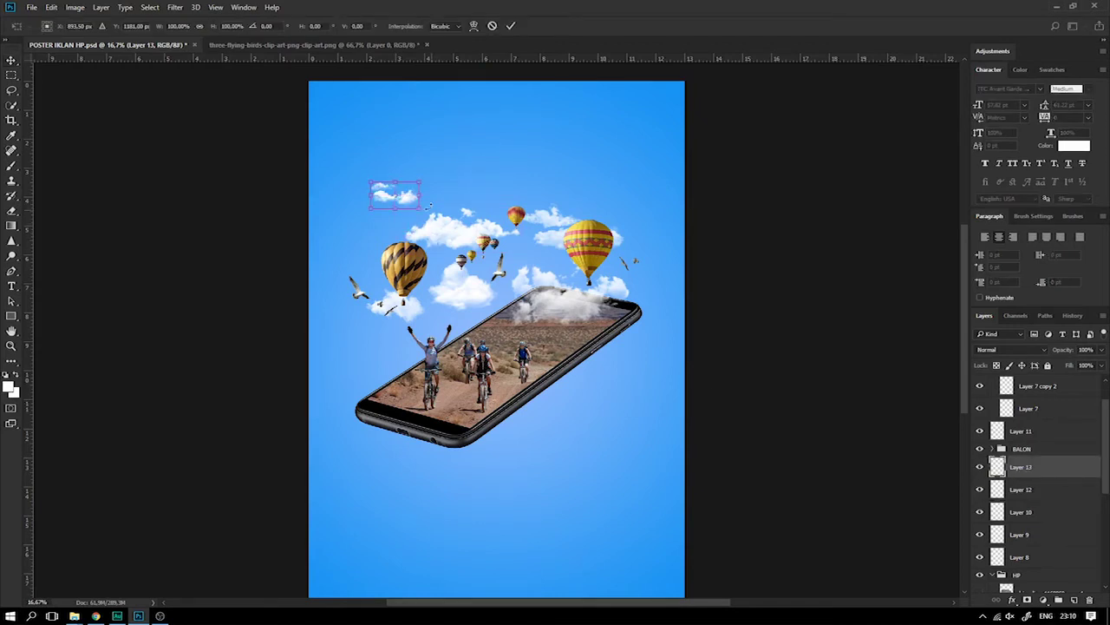
mouse_move(419, 182)
mouse_down()
mouse_move(427, 175)
mouse_move(503, 329)
mouse_move(406, 307)
mouse_move(344, 245)
mouse_move(362, 262)
mouse_move(380, 222)
mouse_move(367, 258)
mouse_up()
key(Return)
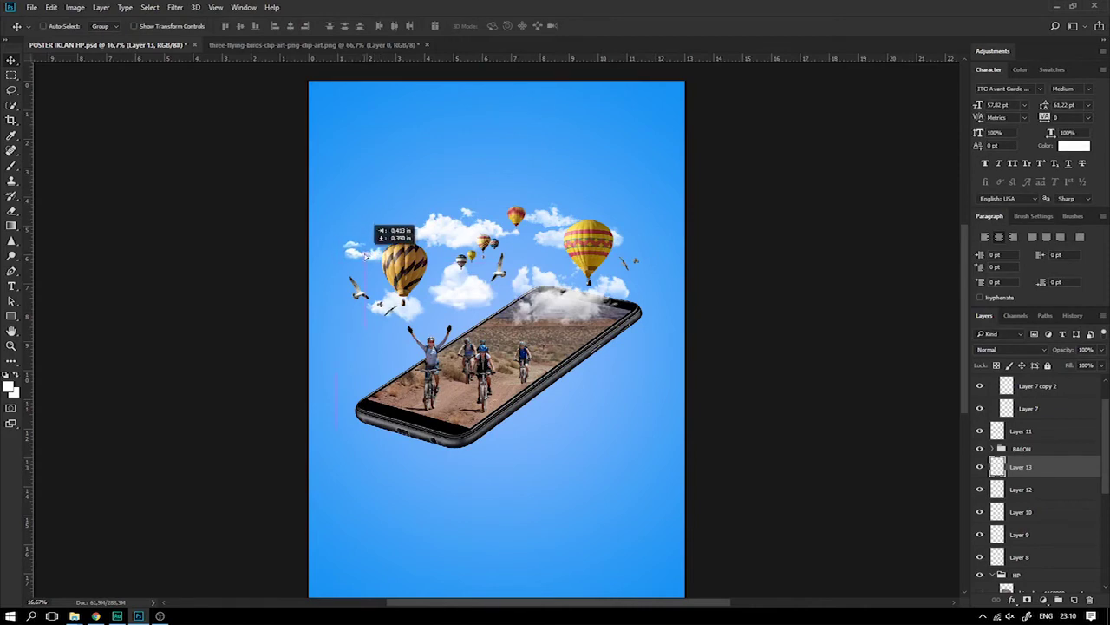
drag(368, 259, 375, 262)
drag(1046, 470, 1048, 444)
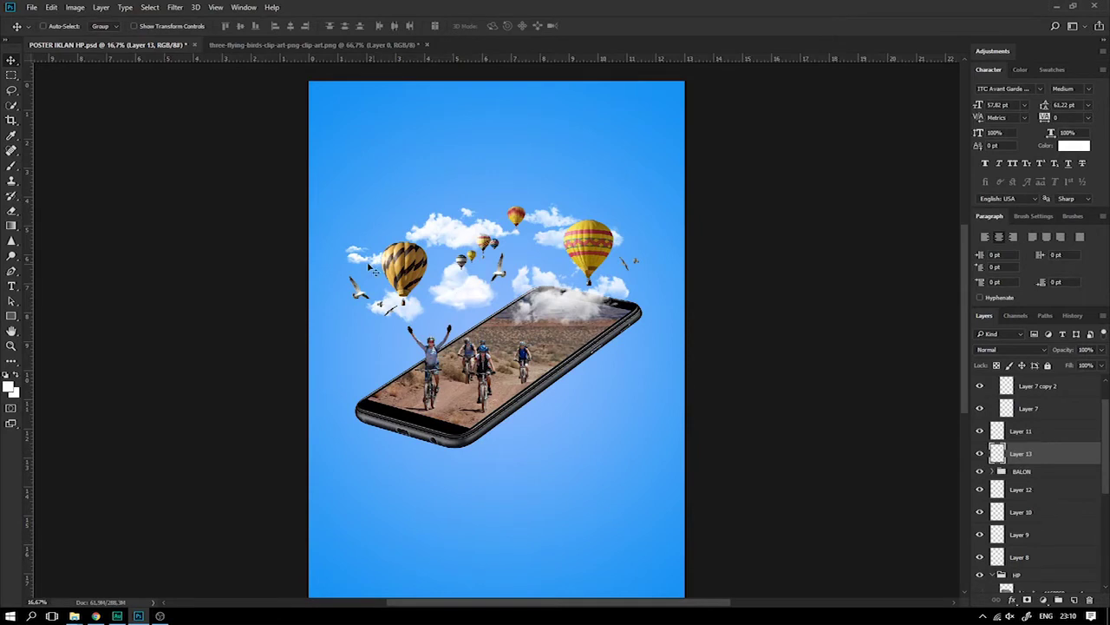
drag(354, 260, 362, 265)
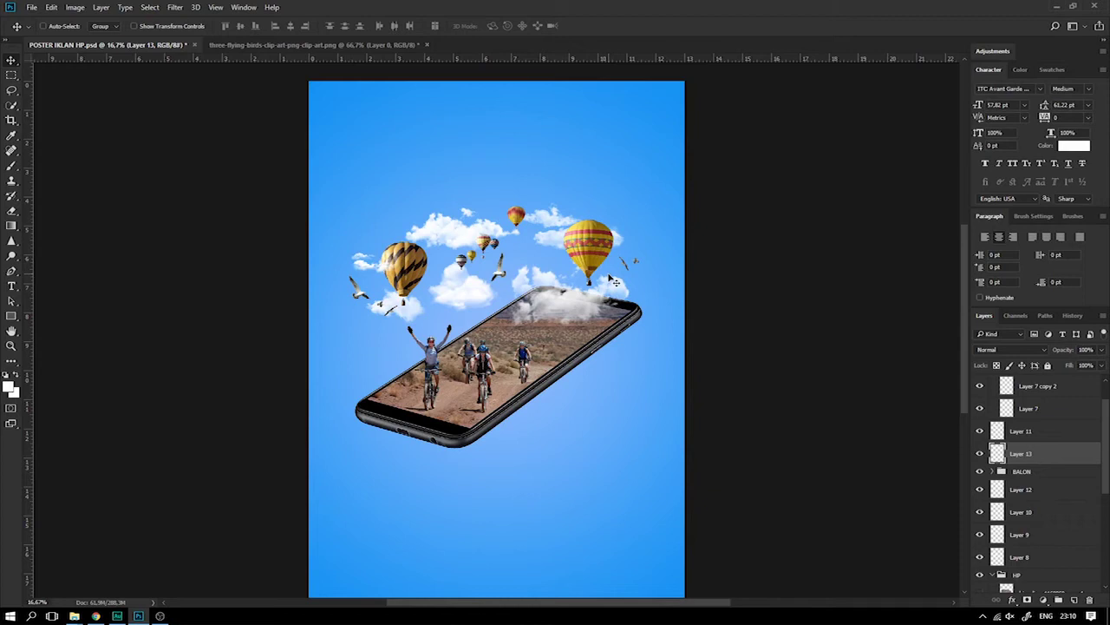
Stack the Layer 12 clouds above the BALON group
right_click(555, 243)
click(564, 248)
drag(1013, 490, 1019, 467)
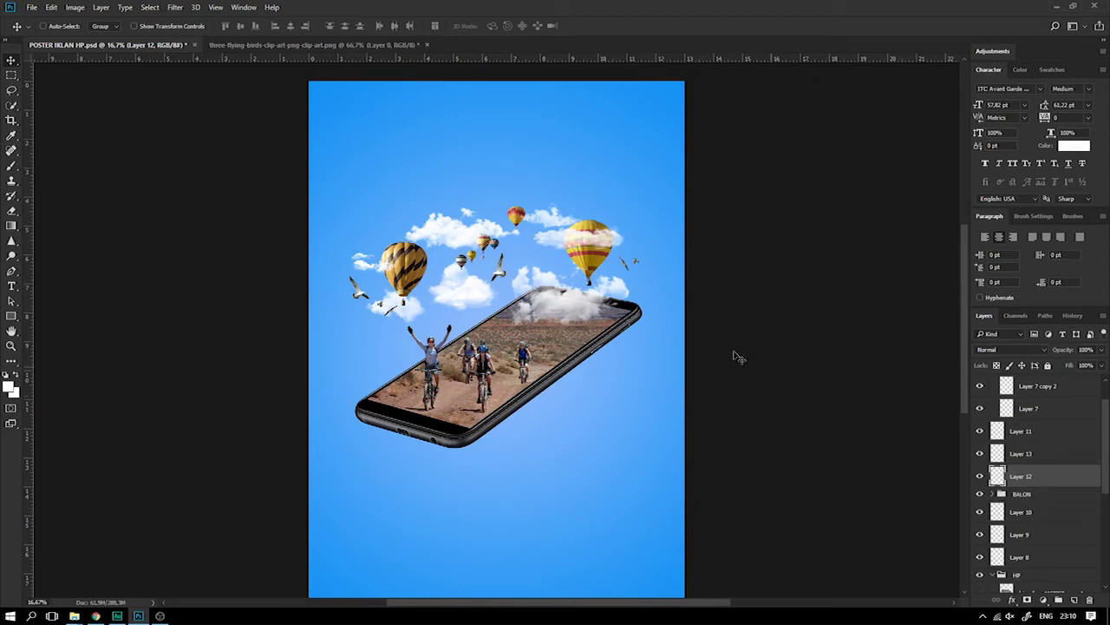
Stack Layer 8 above the BALON group and briefly transform the BURUNG bird group
right_click(467, 284)
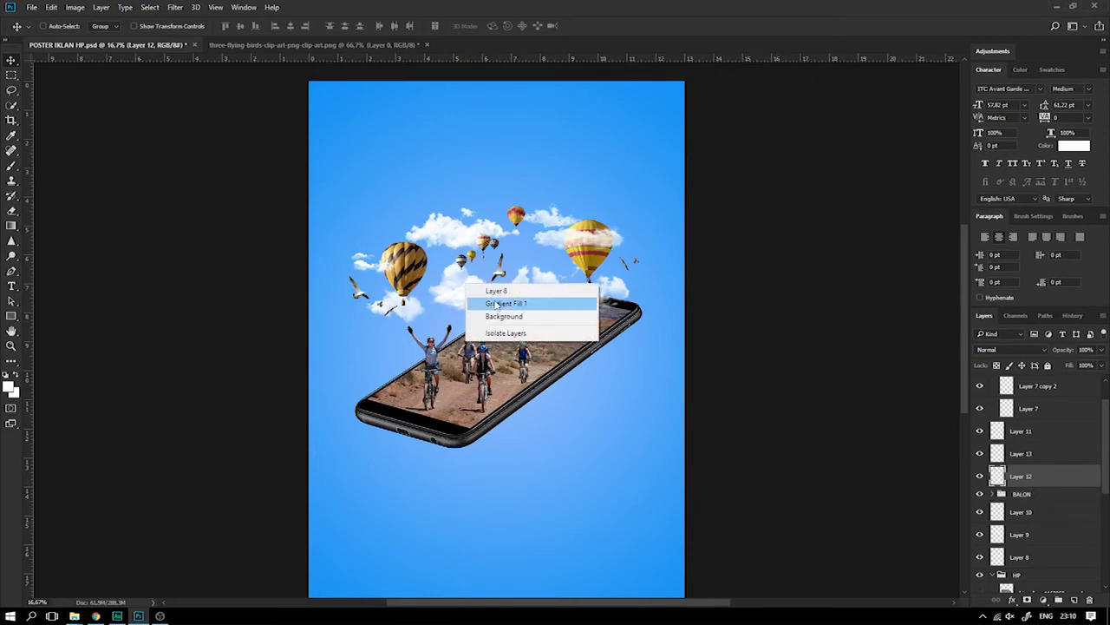
click(496, 291)
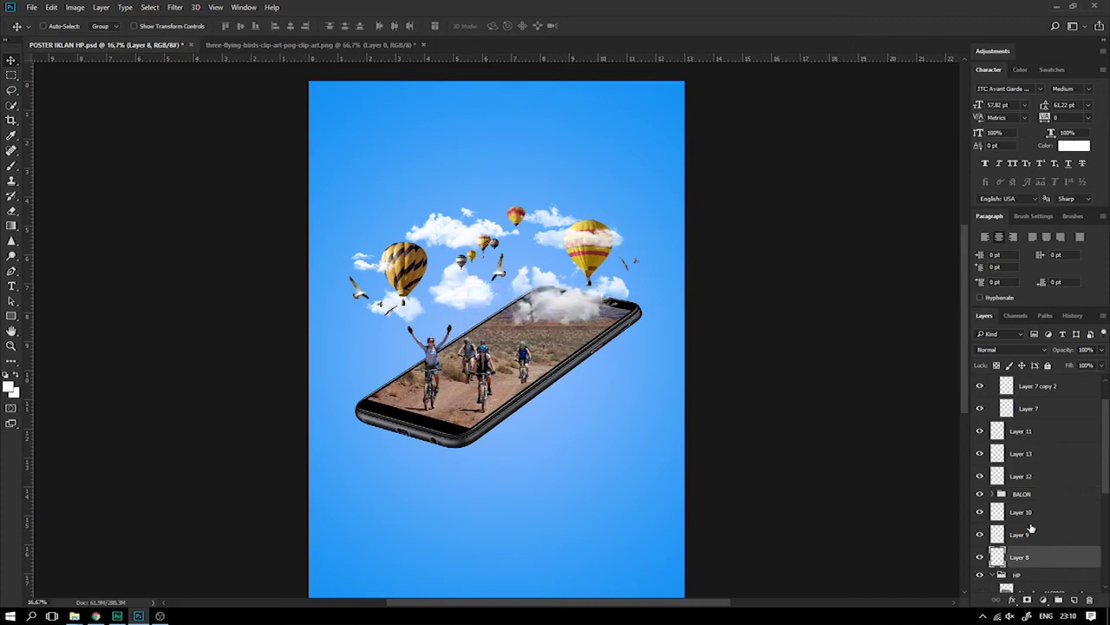
drag(1026, 557, 1035, 487)
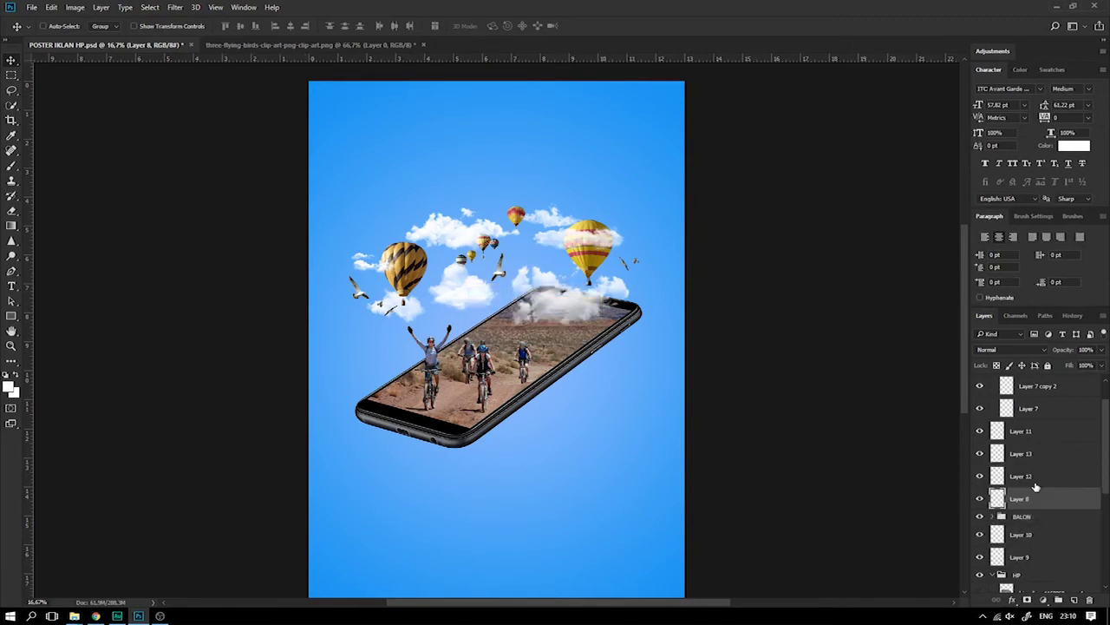
right_click(503, 274)
click(523, 276)
key(ctrl+t)
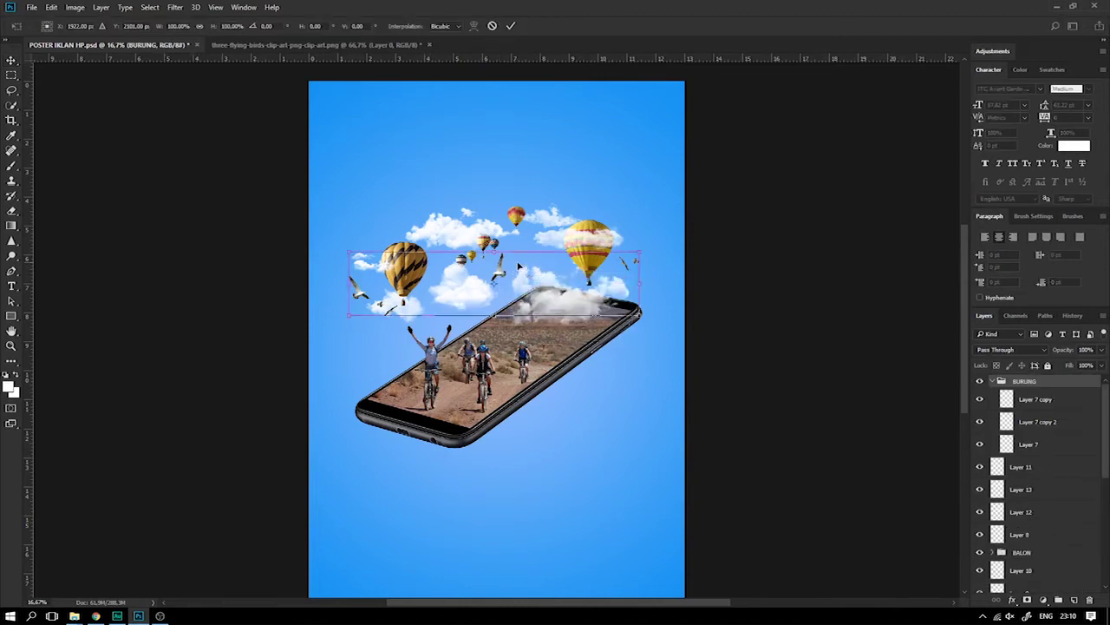
key(Return)
Shrink the Layer 7 copy seagull to about 69% and zoom in
right_click(497, 272)
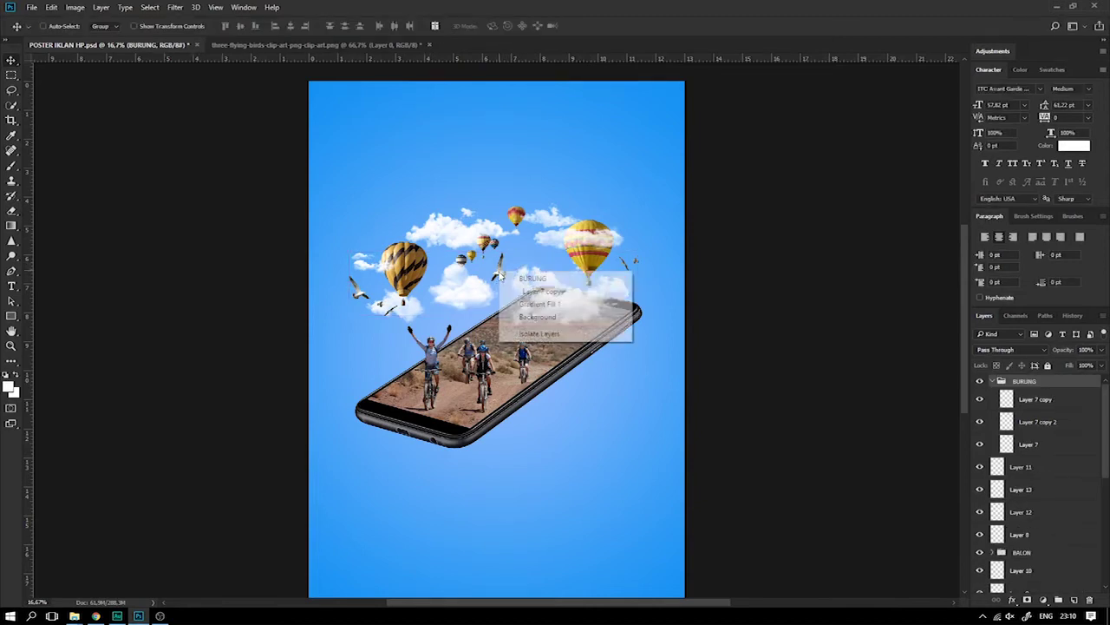
click(525, 290)
key(ctrl+t)
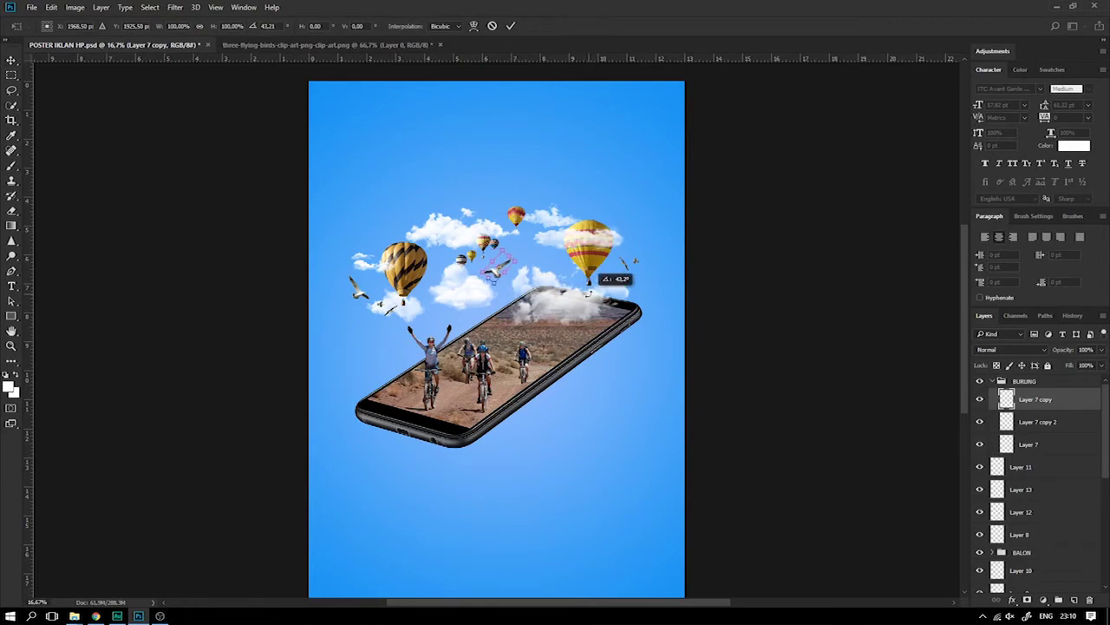
drag(483, 285, 514, 265)
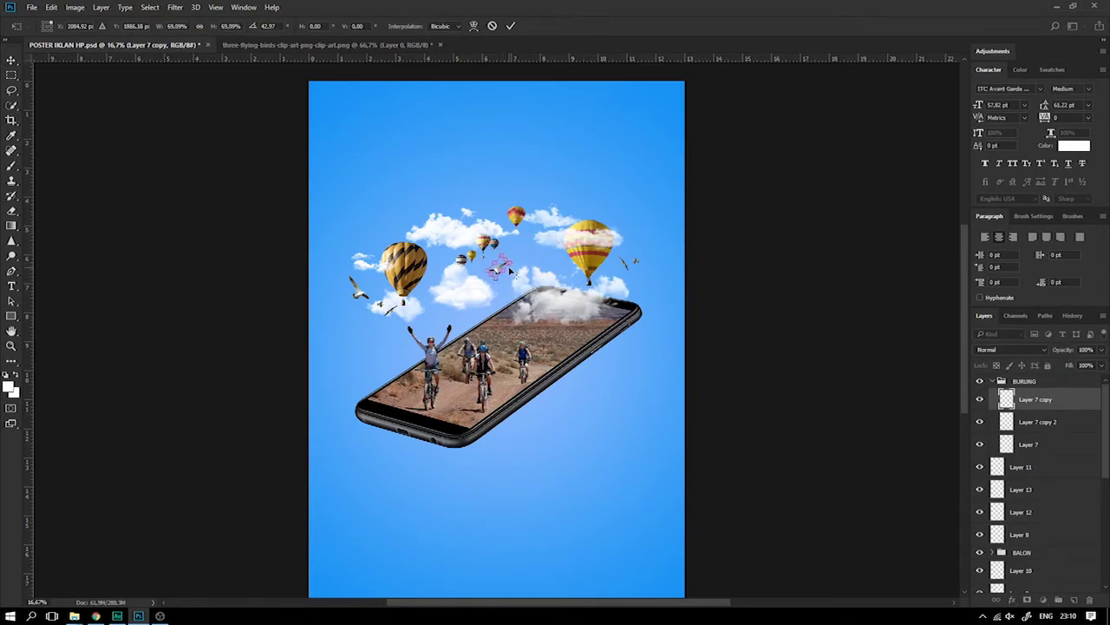
key(ctrl+plus)
key(ctrl+plus)
key(ctrl+plus)
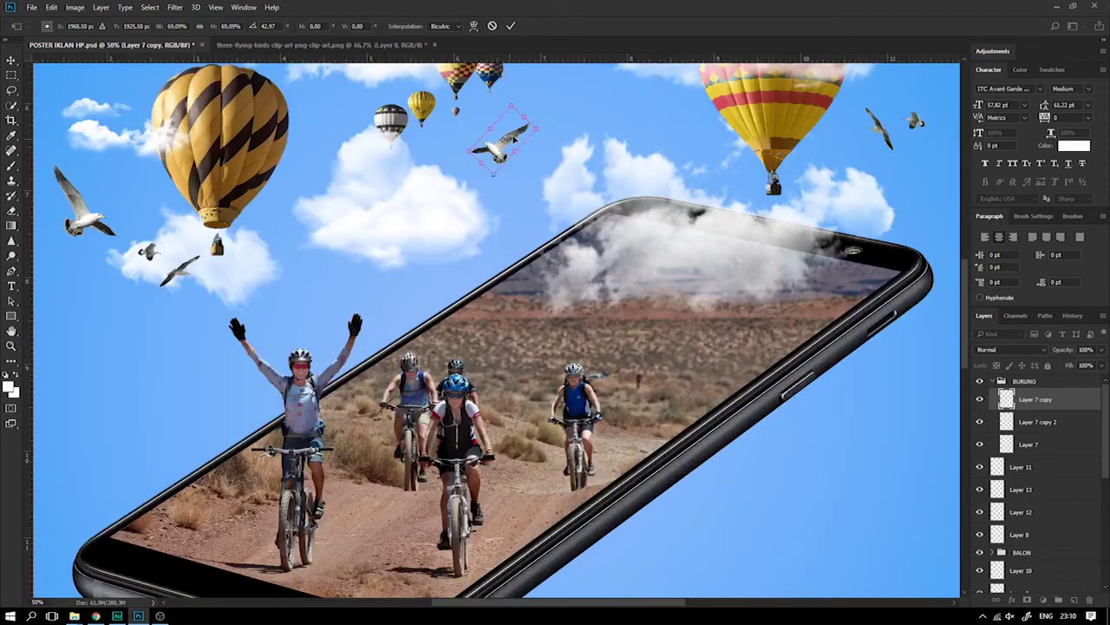
Move the small seagull up and to the right and apply the transform
drag(511, 142, 532, 117)
key(ctrl+minus)
key(Return)
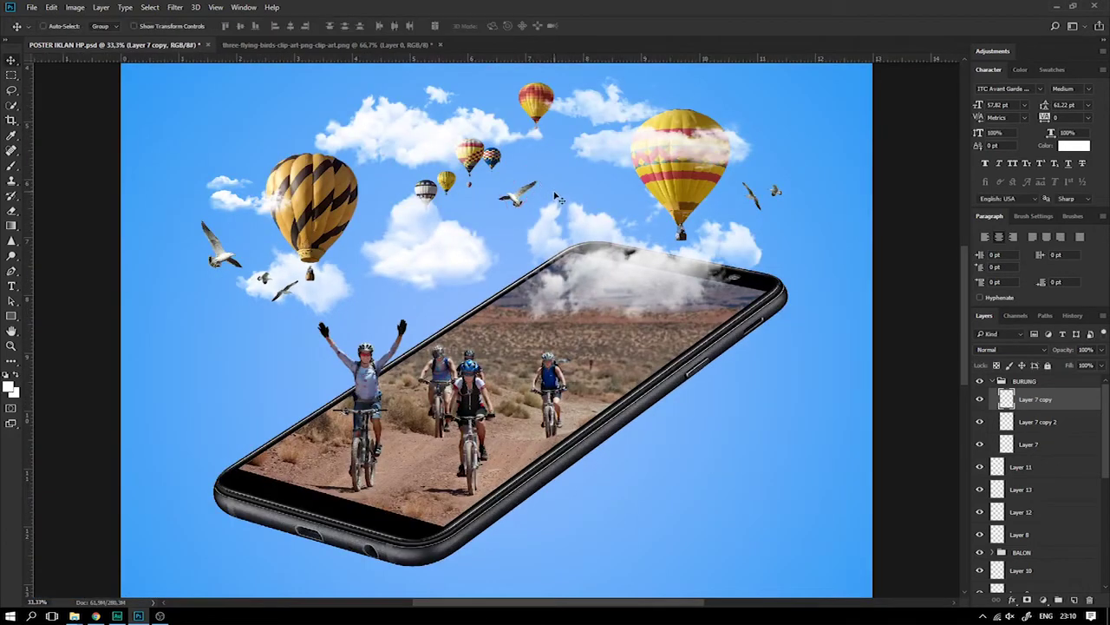
key(ctrl+plus)
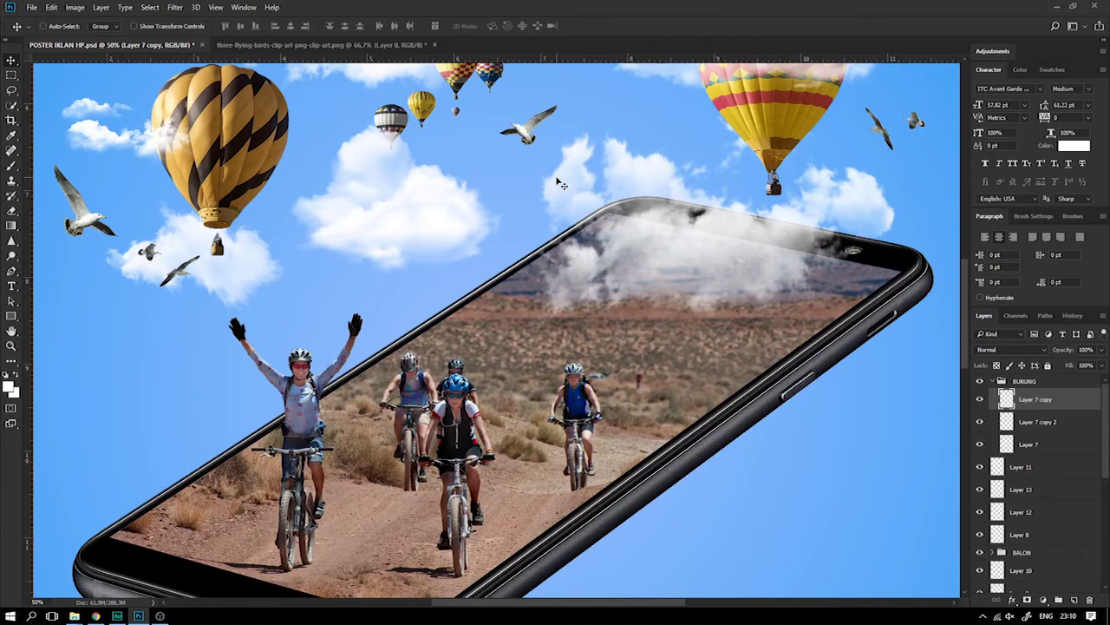
key(ctrl+minus)
scroll(604, 209, up, 3)
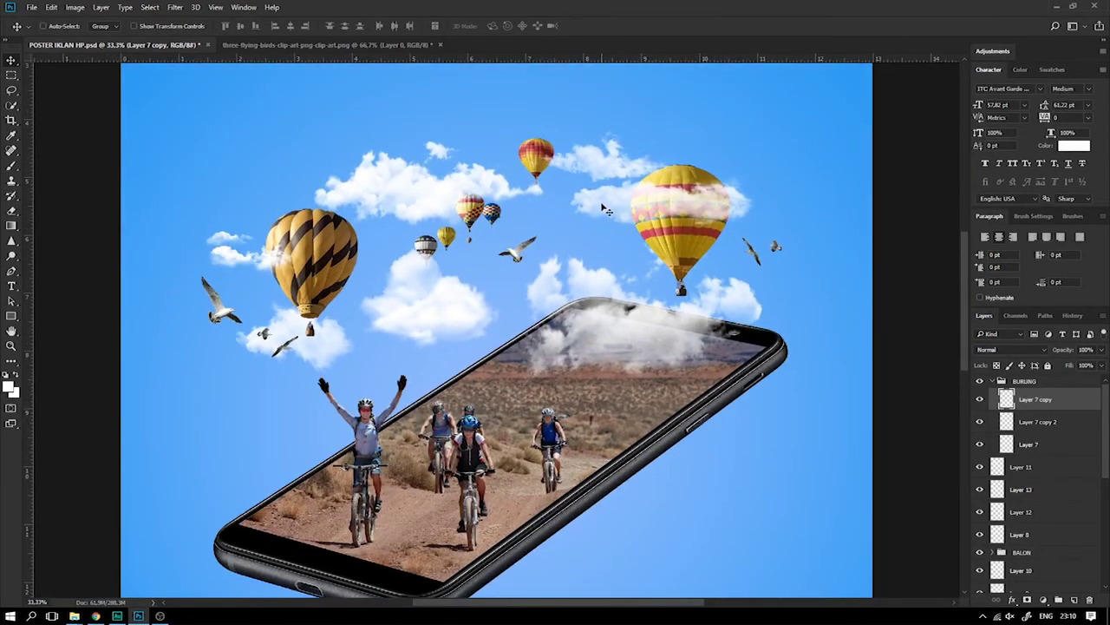
Scale the Layer 4 striped balloon to about 92% and shift it slightly right
right_click(318, 259)
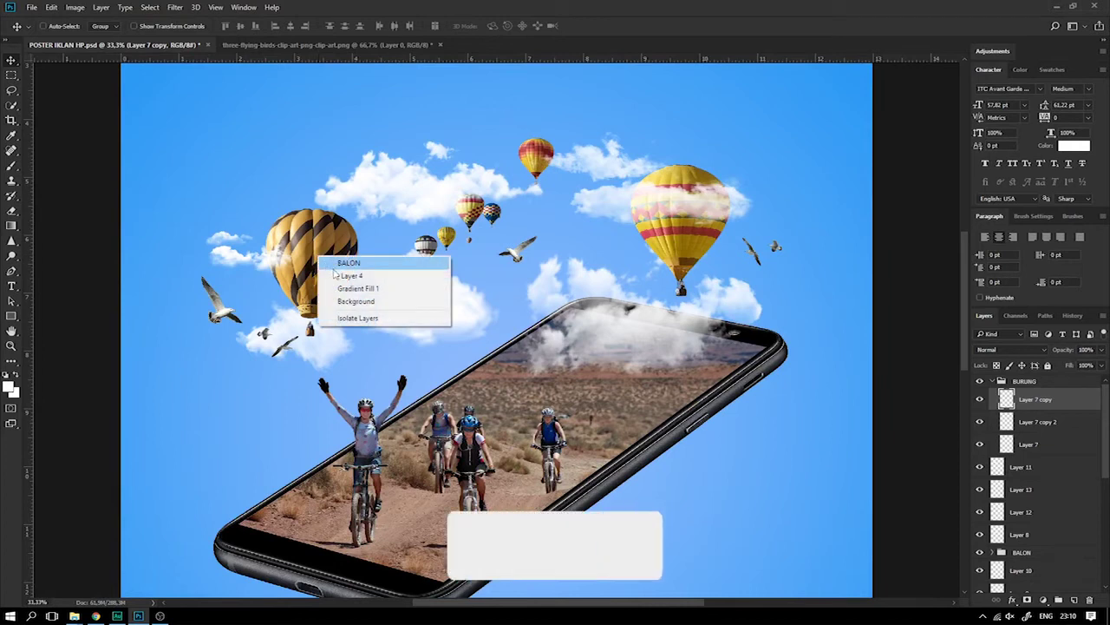
click(351, 275)
key(ctrl+t)
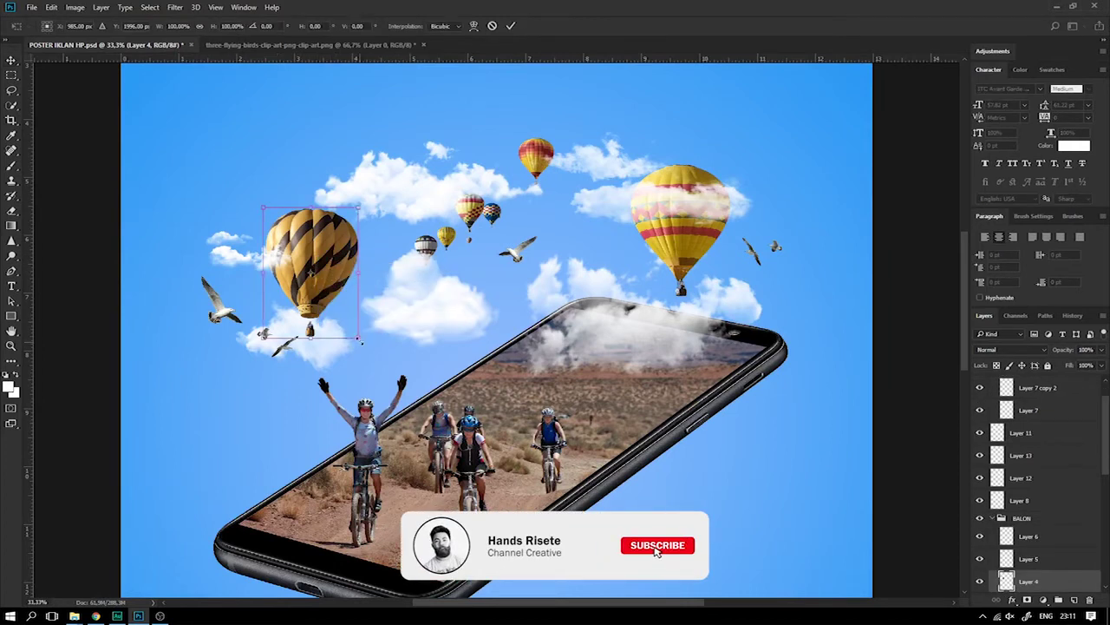
drag(361, 341, 352, 328)
drag(327, 277, 334, 278)
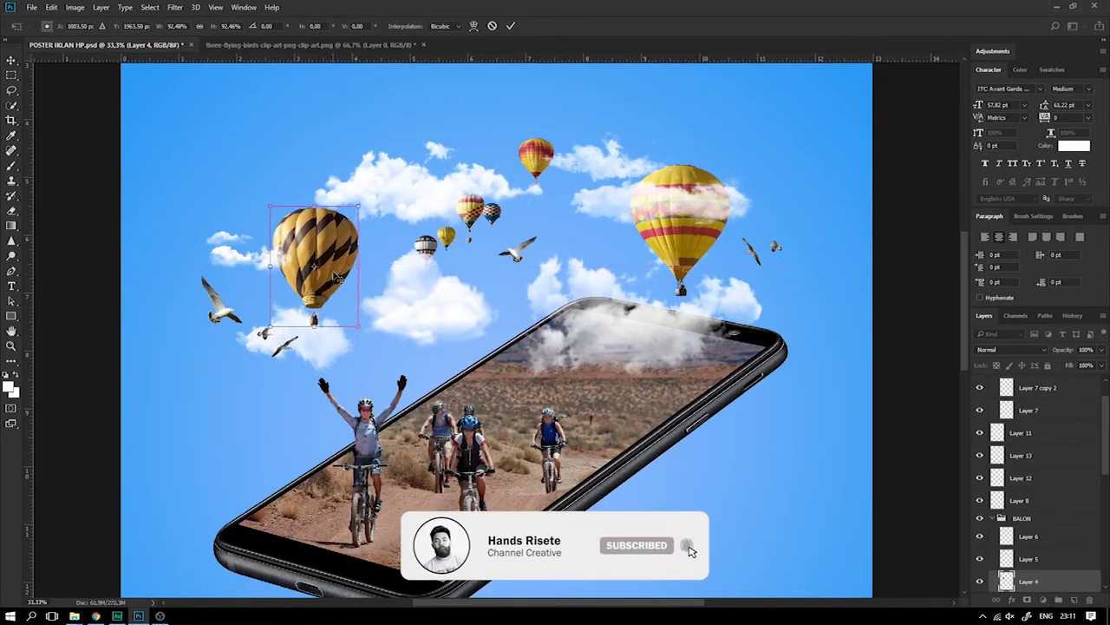
key(Return)
key(ctrl+minus)
key(ctrl+minus)
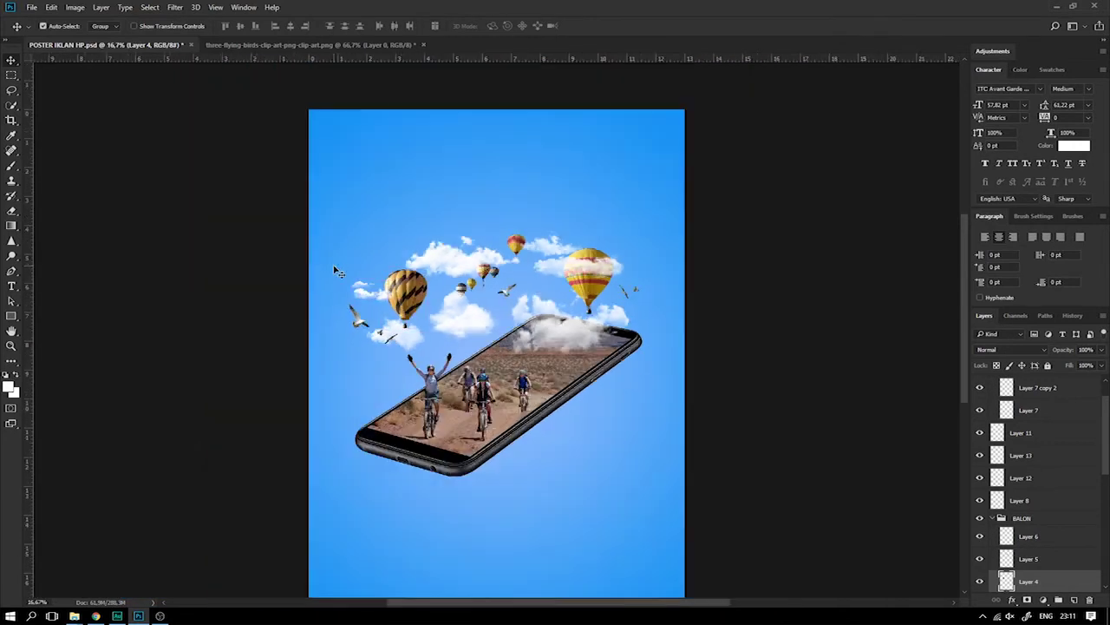
Shift the big yellow Layer 3 balloon left and move Layer 9 above the BALON group
key(ctrl+minus)
key(ctrl+plus)
key(ctrl+plus)
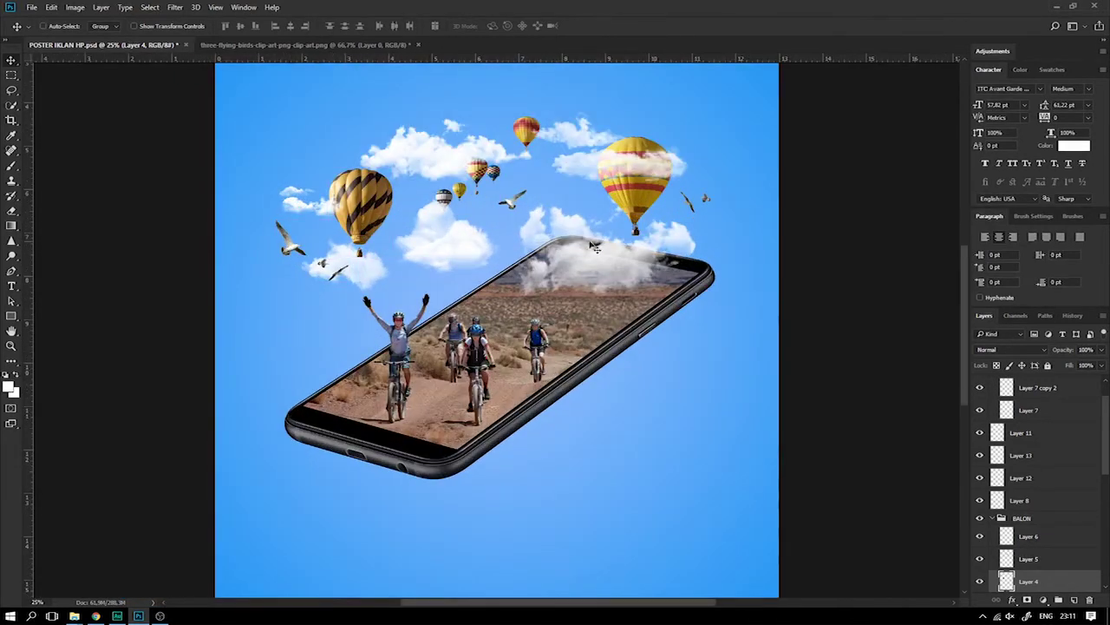
right_click(630, 190)
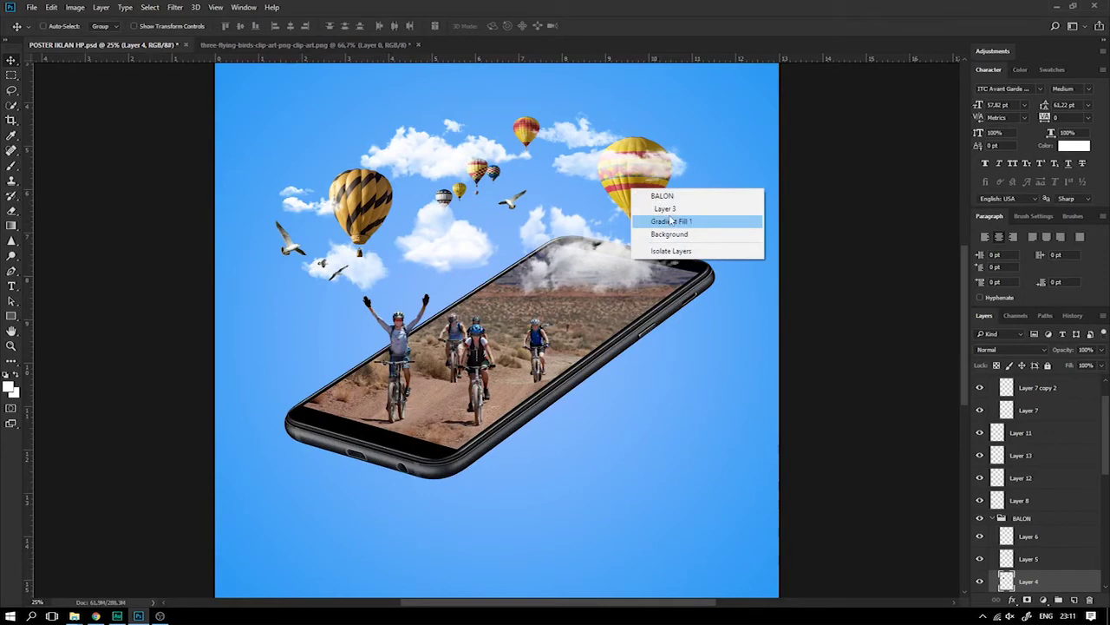
click(668, 220)
mouse_move(647, 207)
mouse_down()
mouse_move(623, 203)
mouse_move(640, 194)
mouse_up()
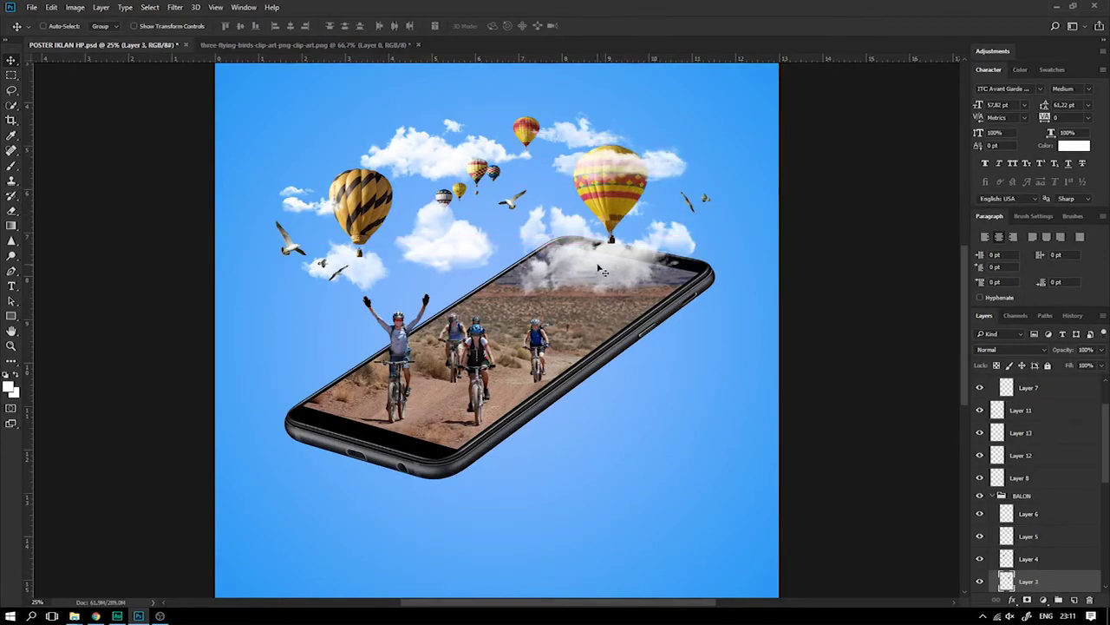
right_click(598, 266)
click(628, 271)
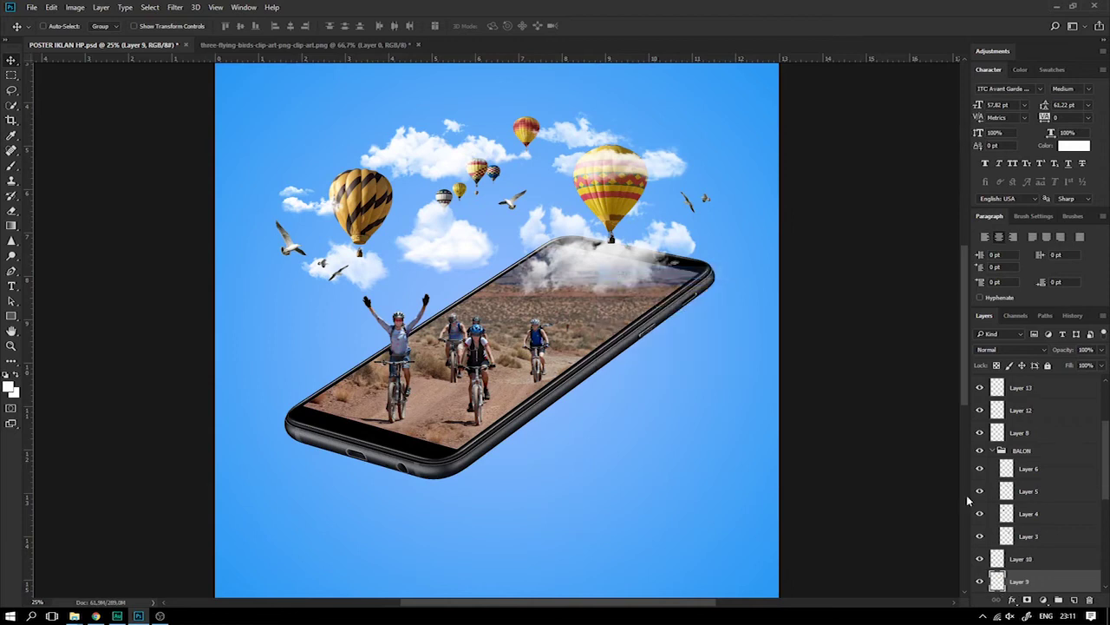
drag(1011, 578, 1026, 447)
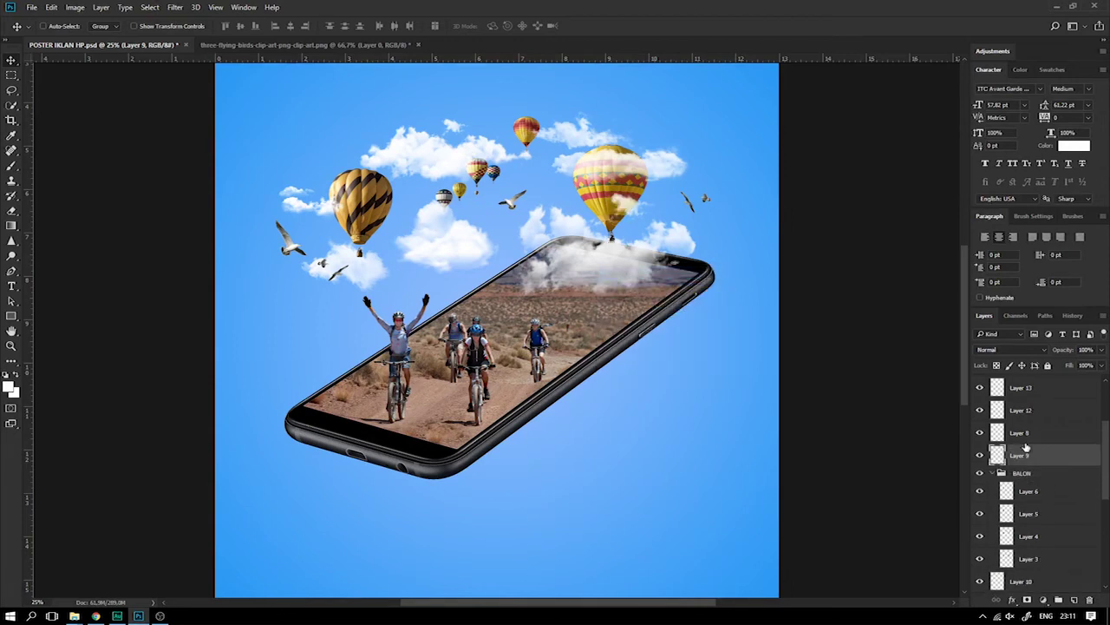
Move the Layer 6 small balloons down and the Layer 5 balloon up-left, then save
key(ctrl+minus)
key(ctrl+minus)
key(ctrl+plus)
right_click(463, 194)
click(479, 208)
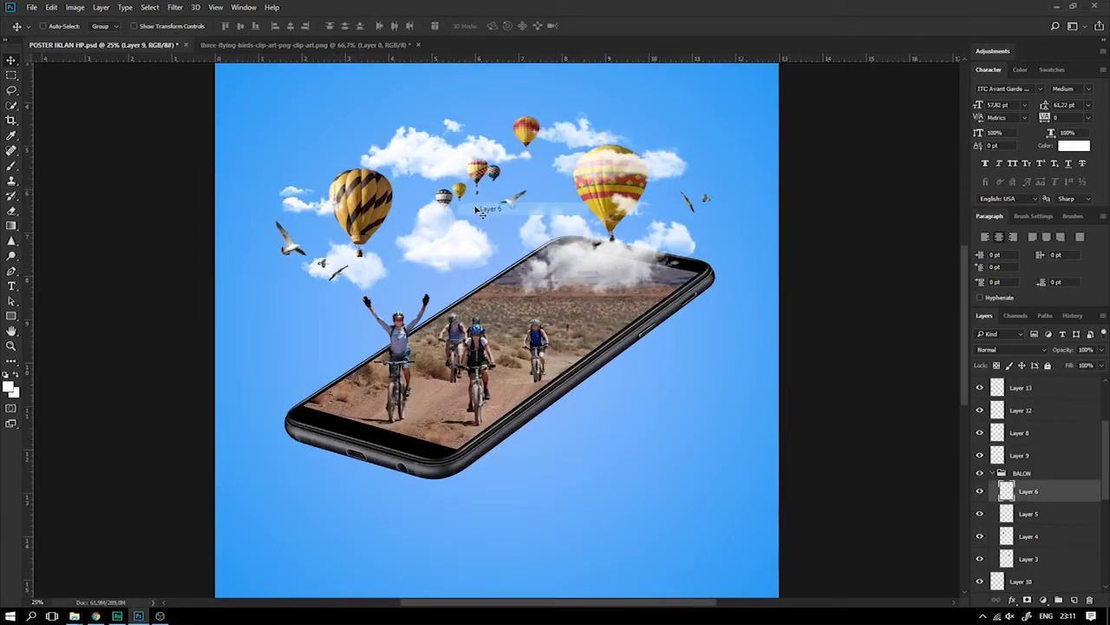
mouse_move(471, 166)
mouse_down()
mouse_move(470, 179)
mouse_move(482, 176)
mouse_up()
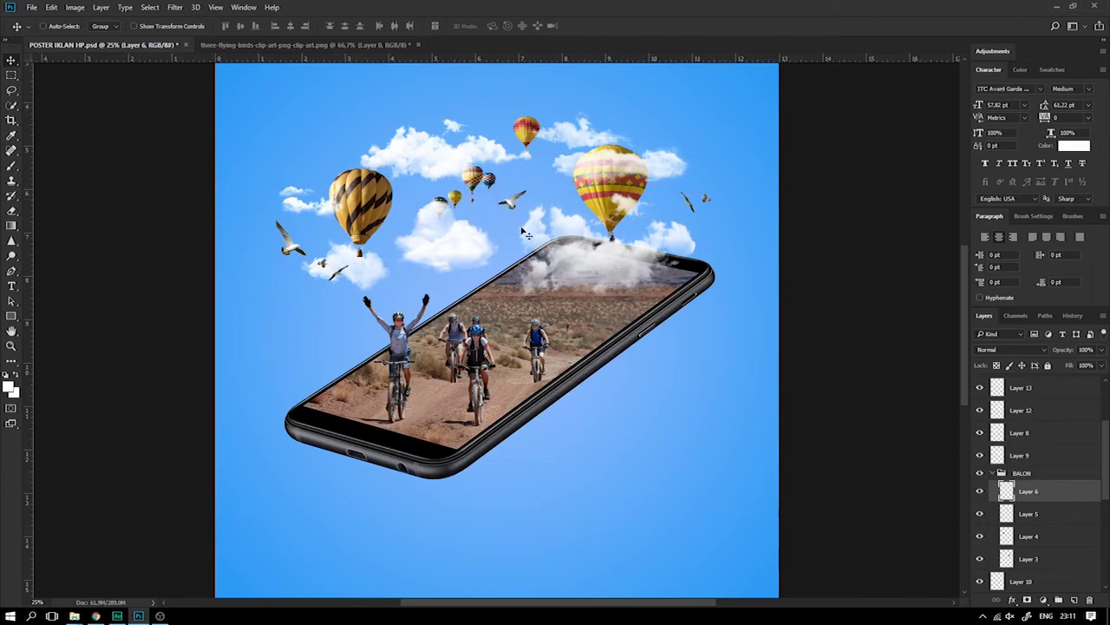
right_click(521, 127)
click(537, 144)
drag(528, 99, 496, 92)
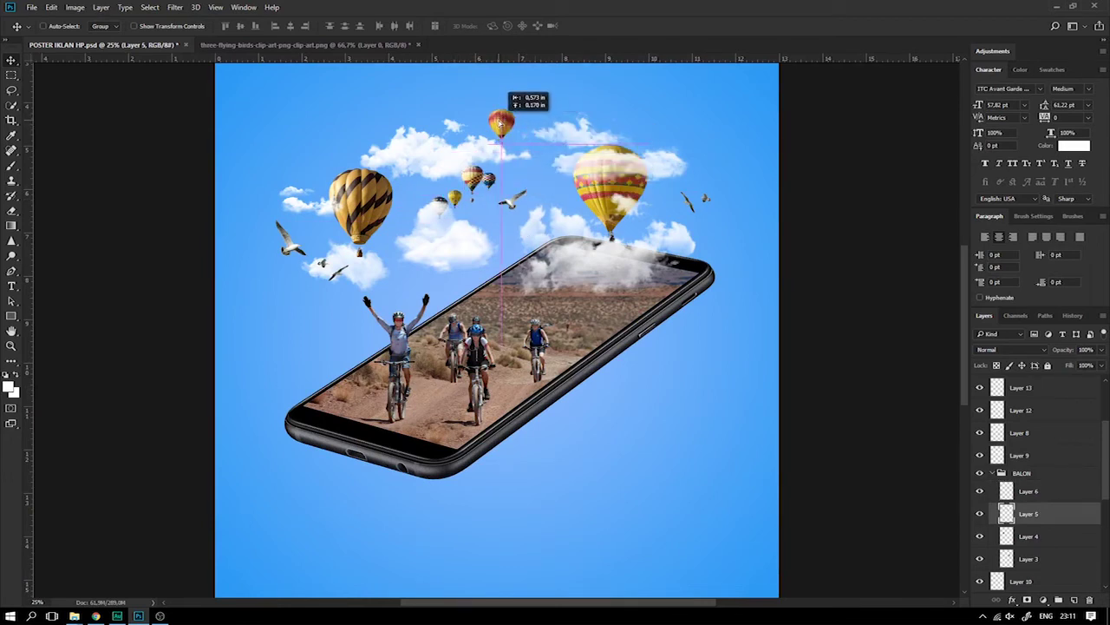
drag(496, 92, 492, 92)
key(ctrl+minus)
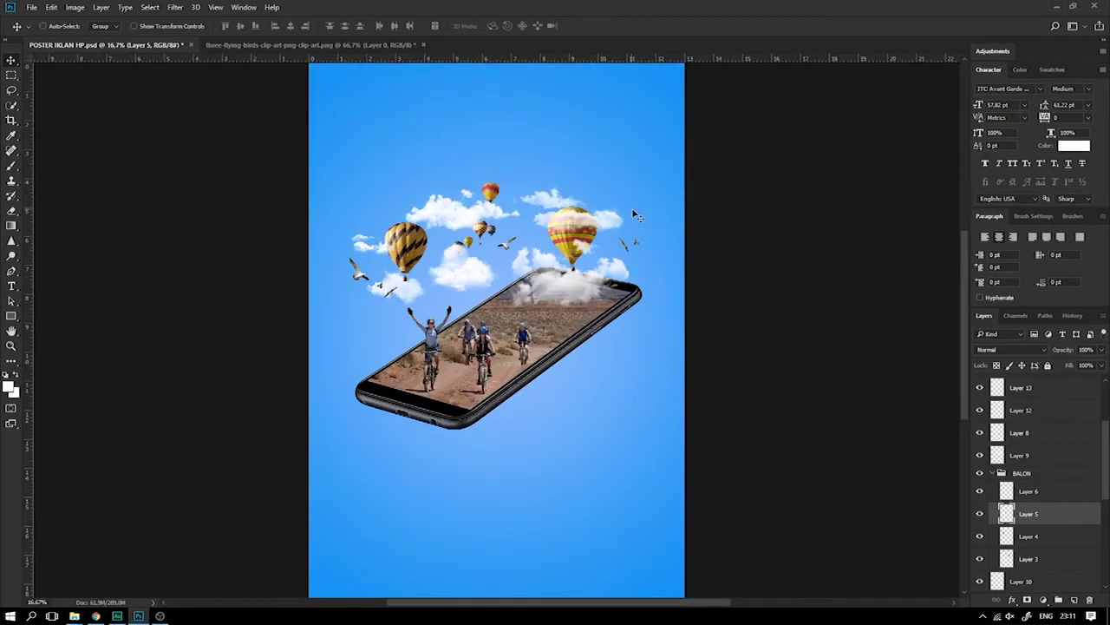
key(ctrl+s)
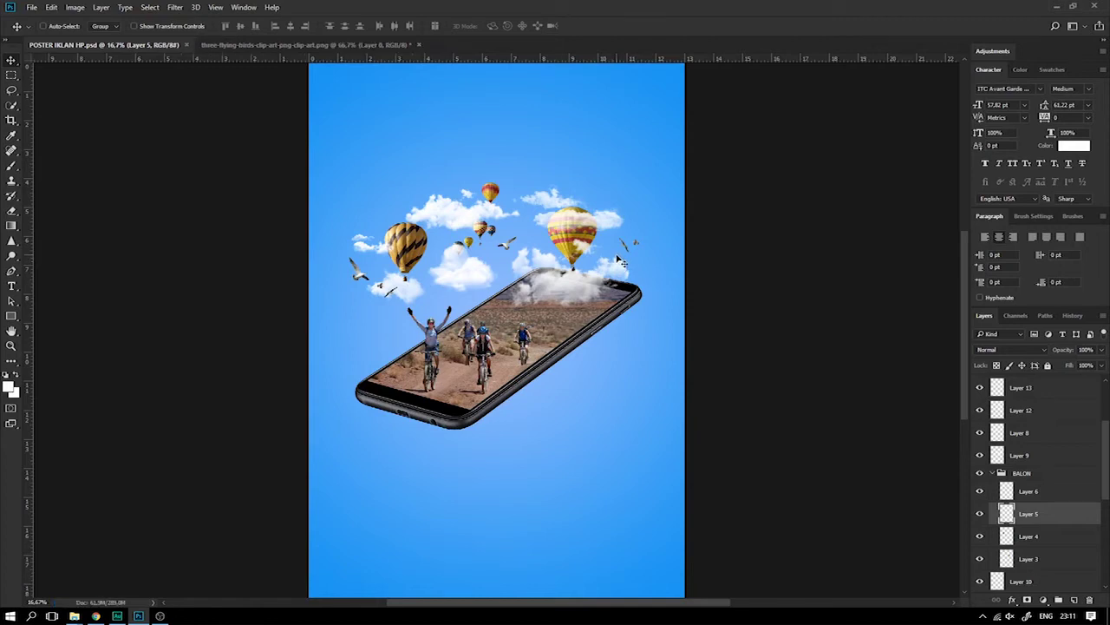
Nudge the striped Layer 4 balloon and reposition the Layer 13 content with a transform
right_click(416, 245)
click(430, 256)
drag(425, 249, 420, 248)
right_click(378, 245)
click(397, 261)
right_click(377, 247)
click(412, 265)
right_click(412, 267)
click(415, 227)
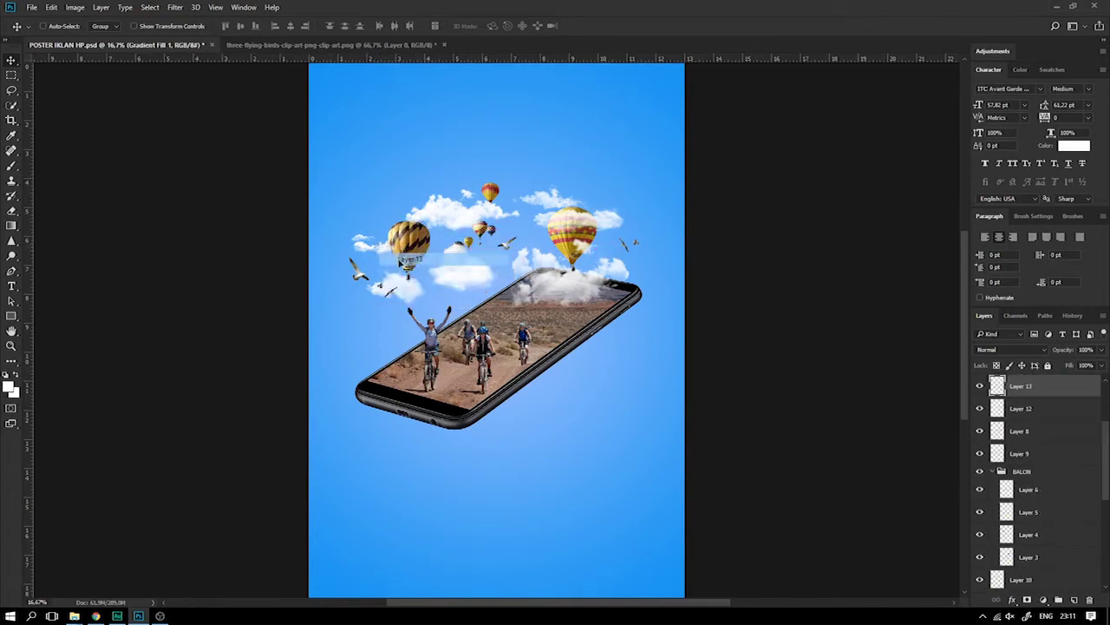
mouse_move(414, 227)
mouse_down()
mouse_move(400, 229)
mouse_move(400, 252)
mouse_move(375, 227)
mouse_up()
key(ctrl+t)
key(Return)
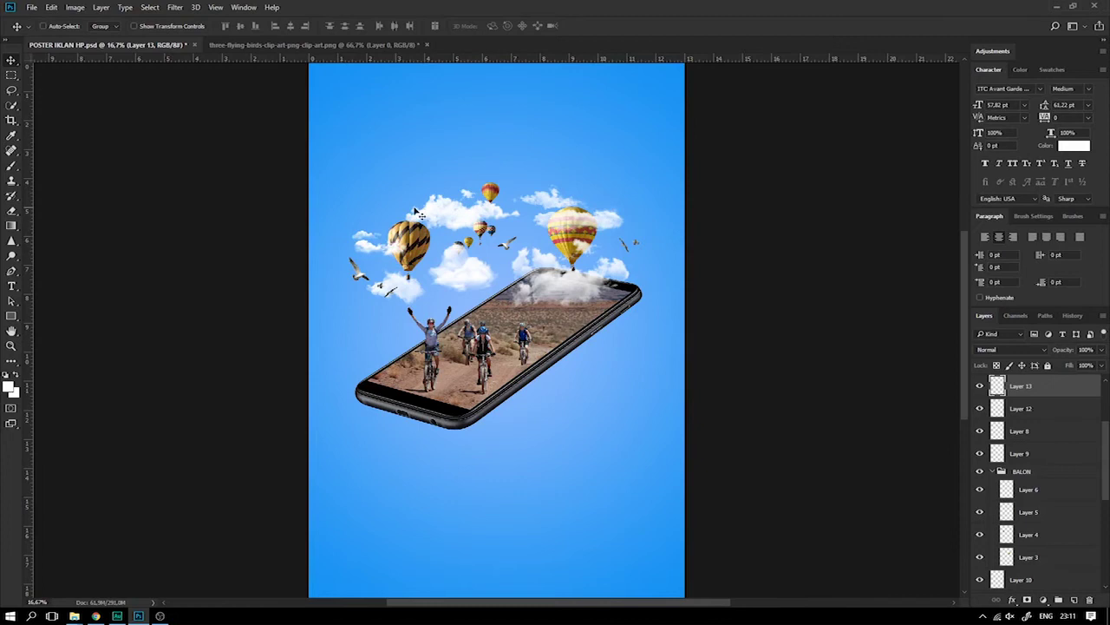
Shift the Layer 5 small balloon slightly to the left
right_click(487, 189)
click(512, 206)
drag(503, 196, 496, 199)
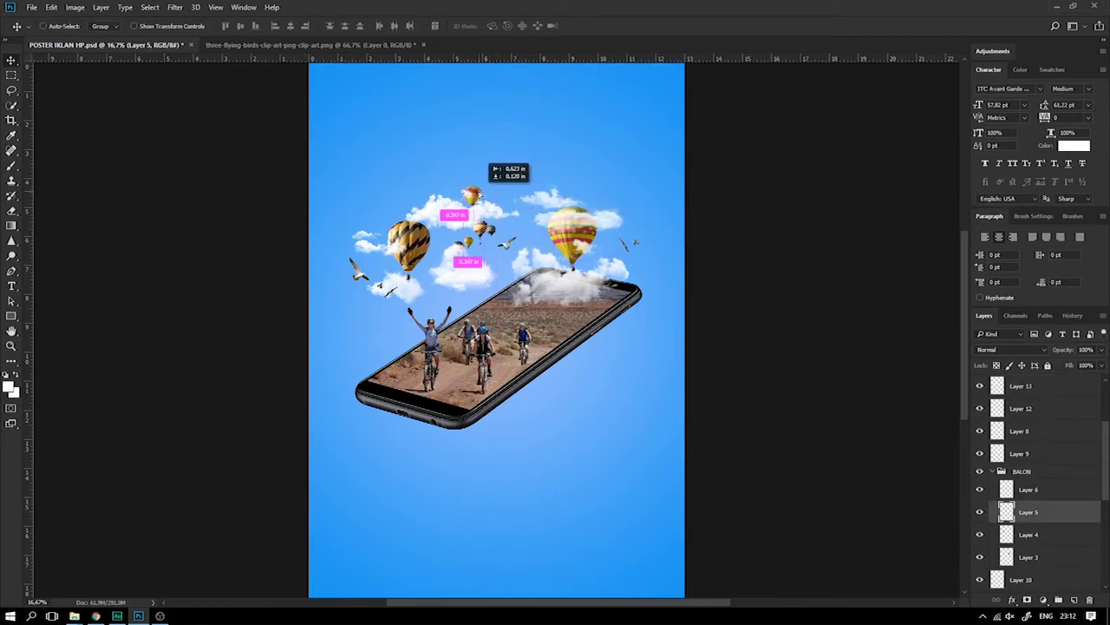
drag(497, 198, 484, 199)
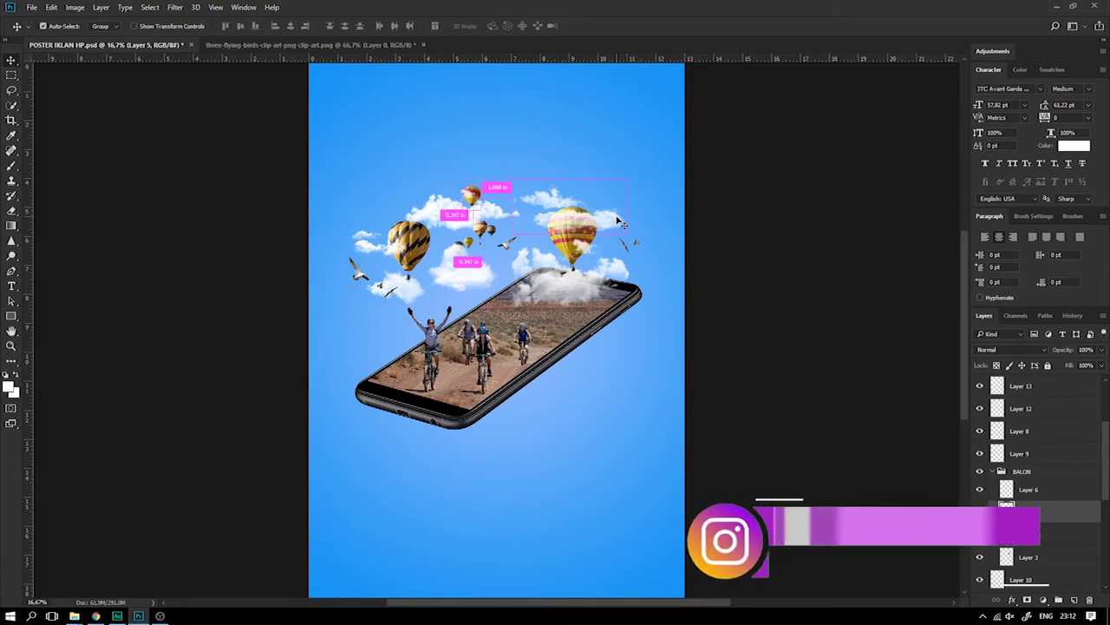
Move the Layer 12 birds right and the Layer 7 copy seagull up-right, then save
key(ctrl+plus)
right_click(667, 169)
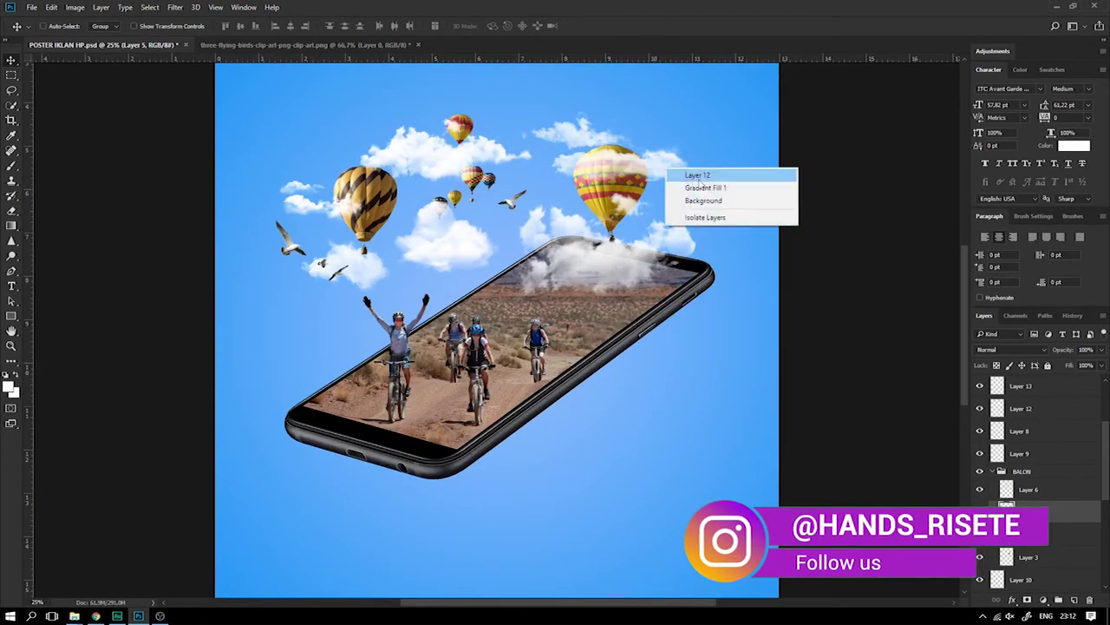
click(699, 175)
drag(673, 166, 710, 166)
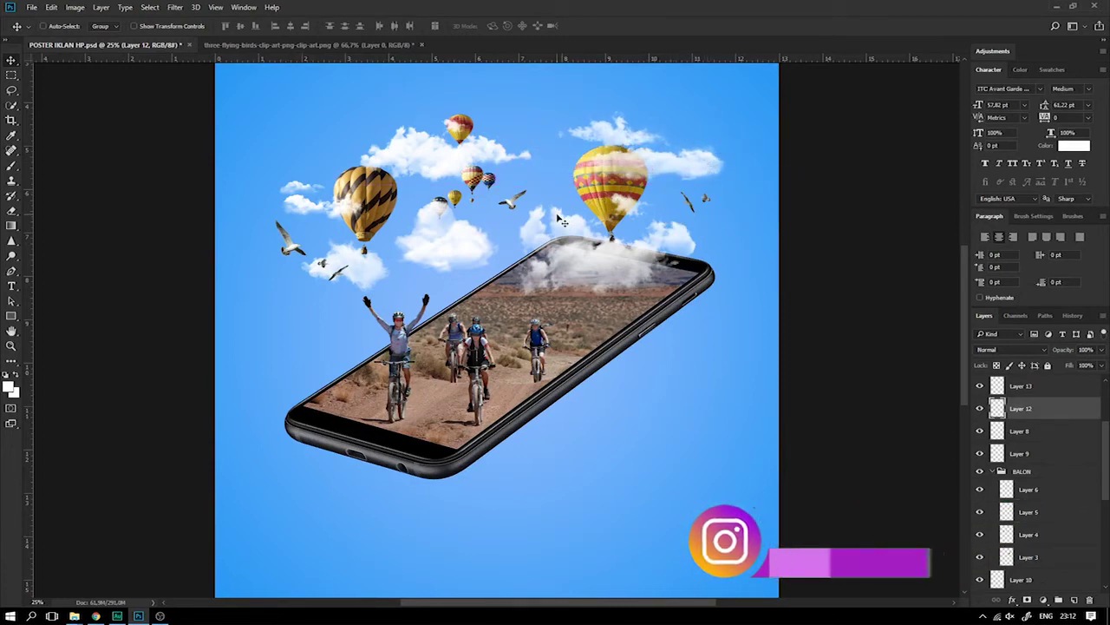
right_click(509, 206)
click(527, 212)
drag(527, 212, 550, 192)
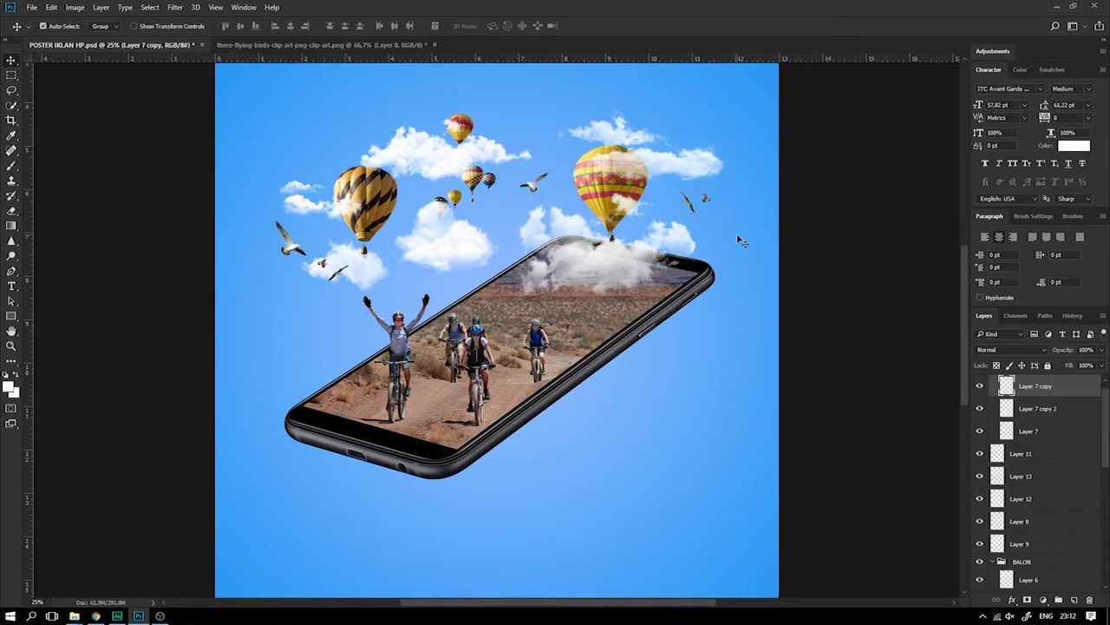
key(ctrl+minus)
key(ctrl+plus)
key(ctrl+s)
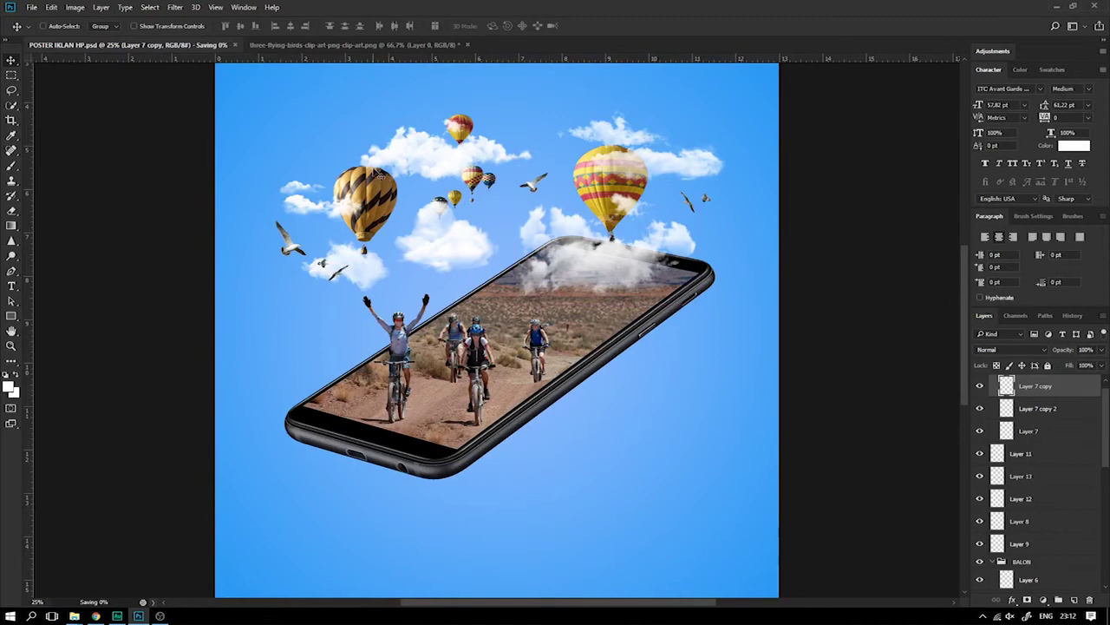
Nudge the Layer 6 small balloons slightly up and view the whole poster
right_click(471, 187)
click(502, 209)
drag(484, 193, 488, 184)
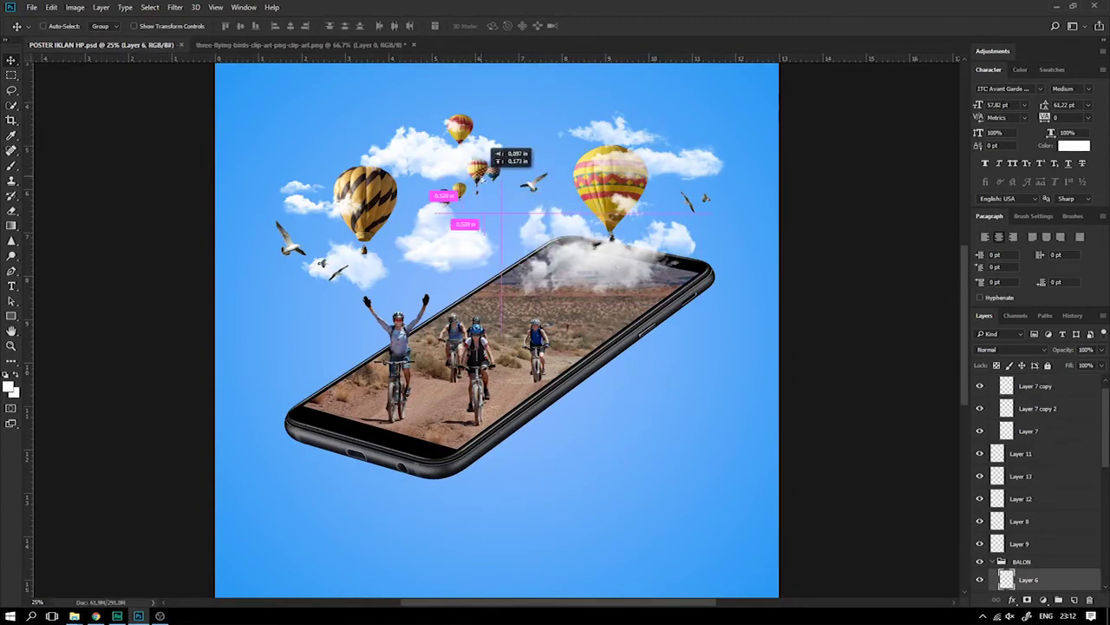
key(Up)
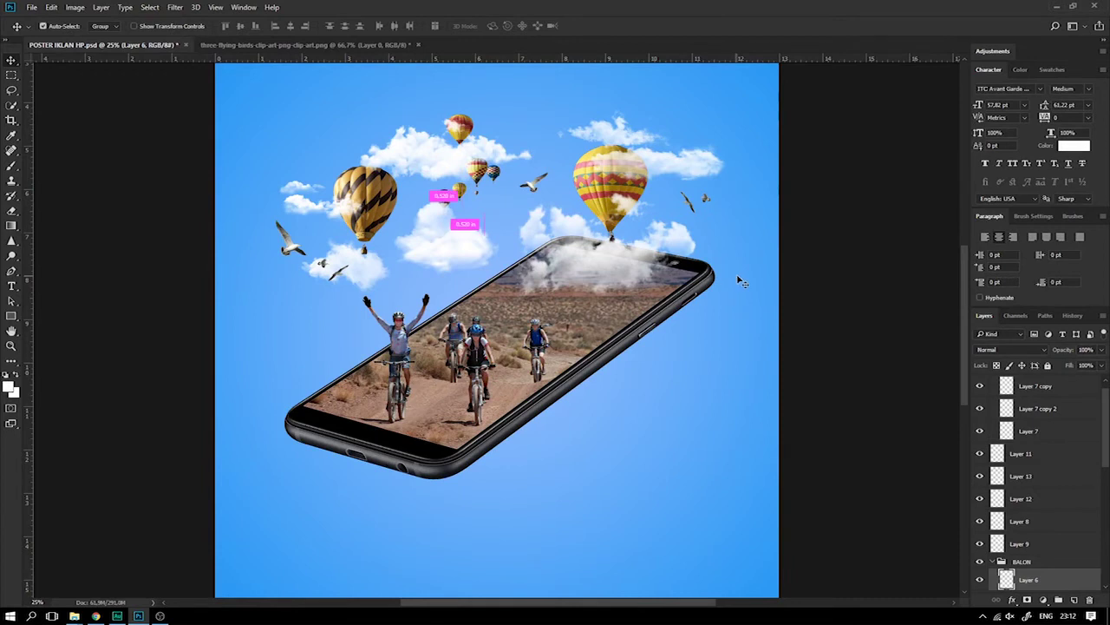
key(ctrl+minus)
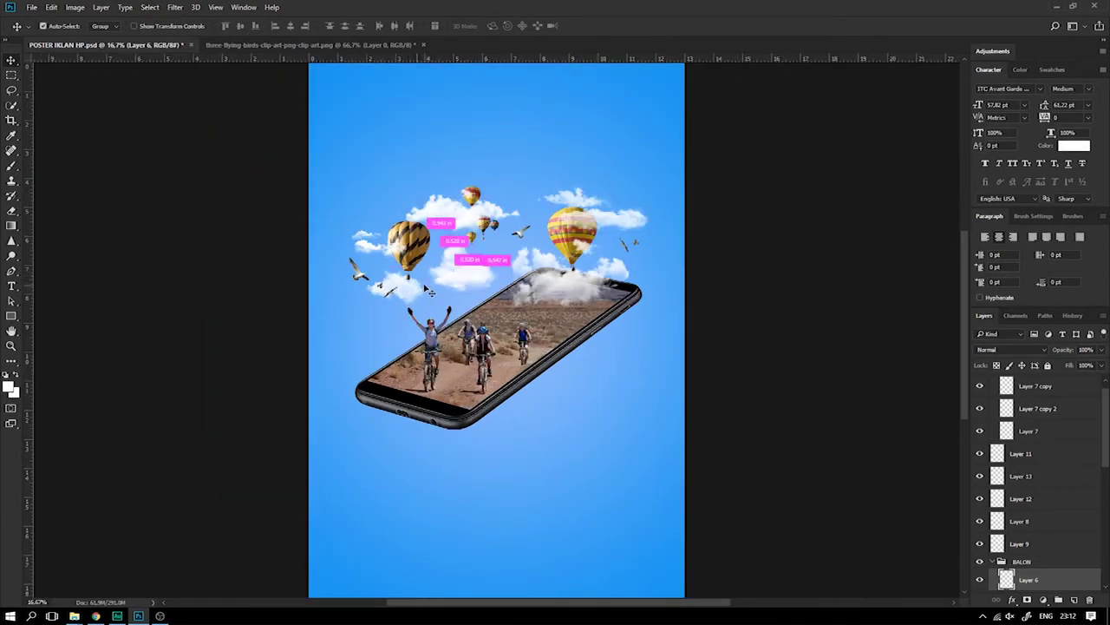
key(ctrl+minus)
key(ctrl+plus)
key(ctrl+minus)
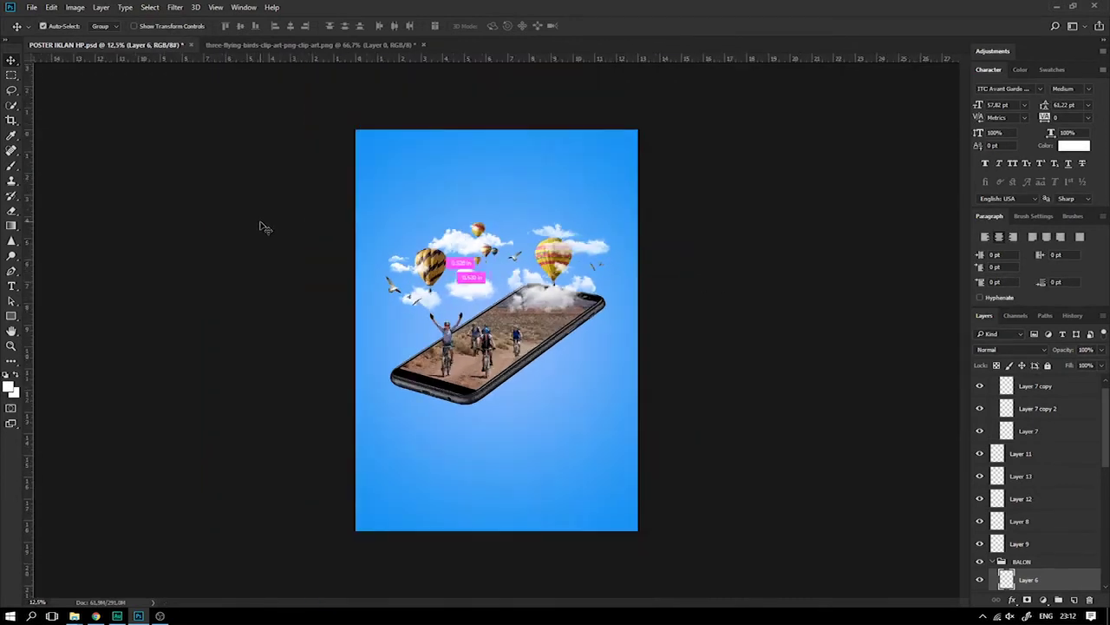
Collapse the BURUNG, BALON and HP groups and move Layer 10 above BALON
scroll(1090, 417, up, 1)
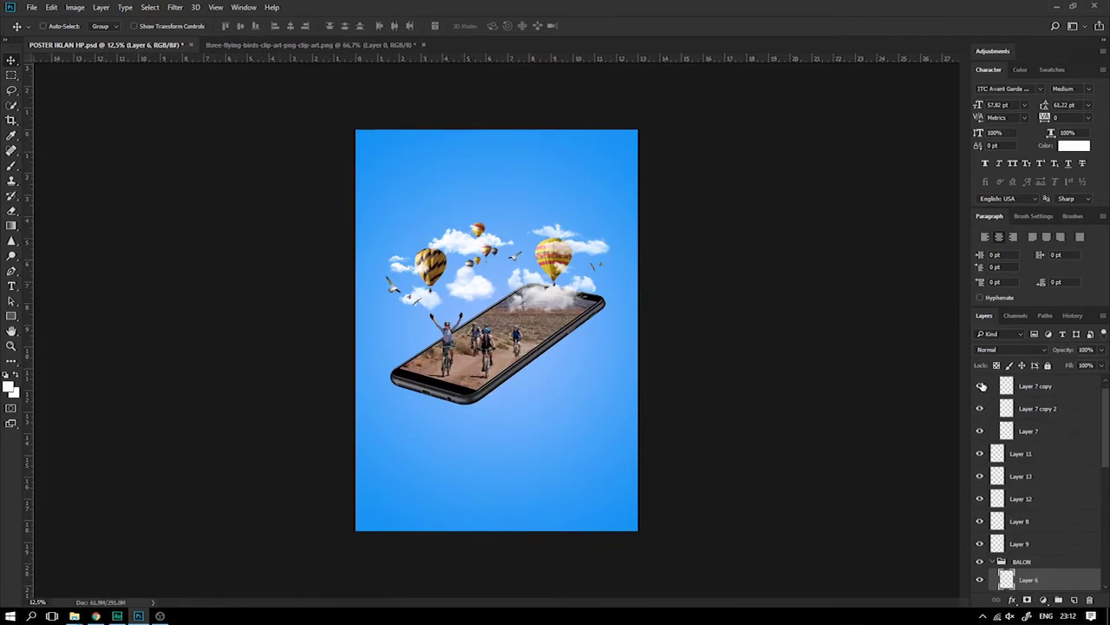
click(997, 382)
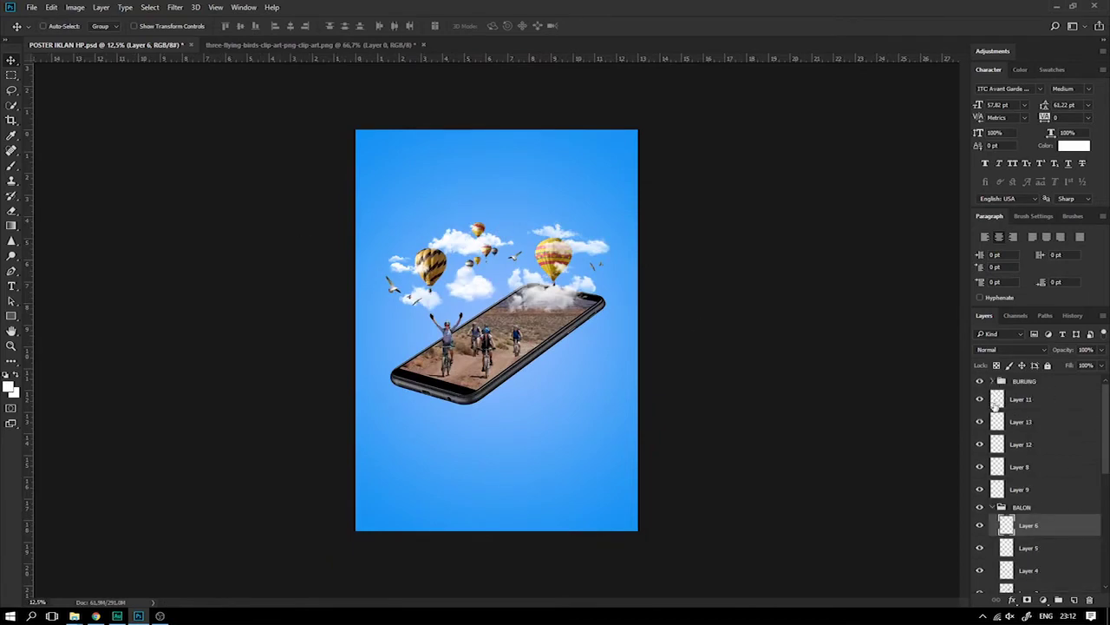
click(992, 507)
scroll(1006, 498, down, 2)
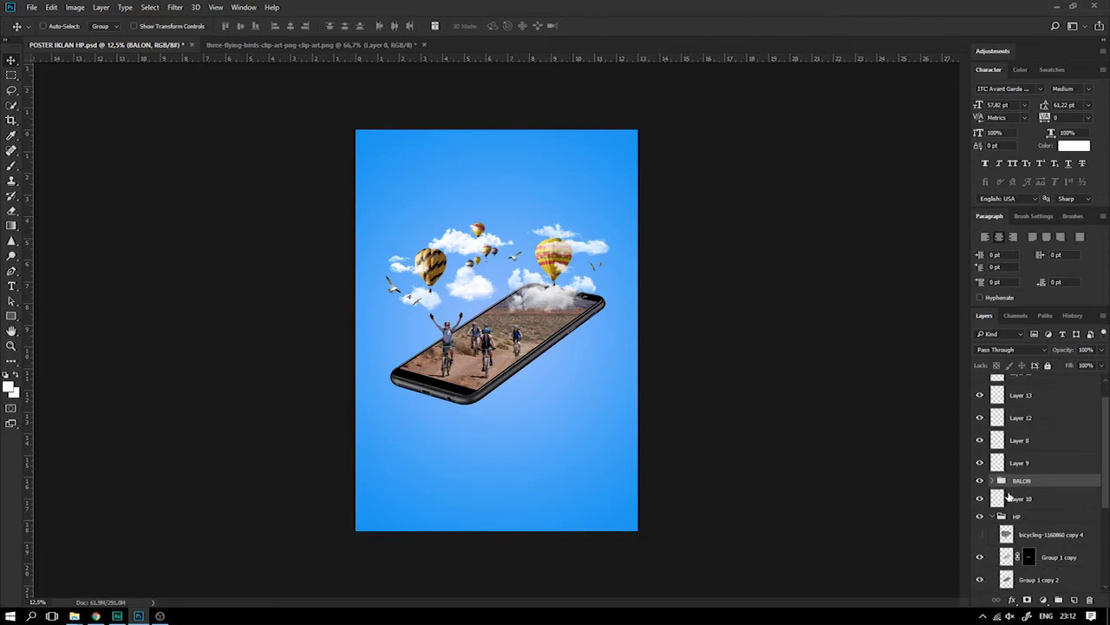
click(1011, 499)
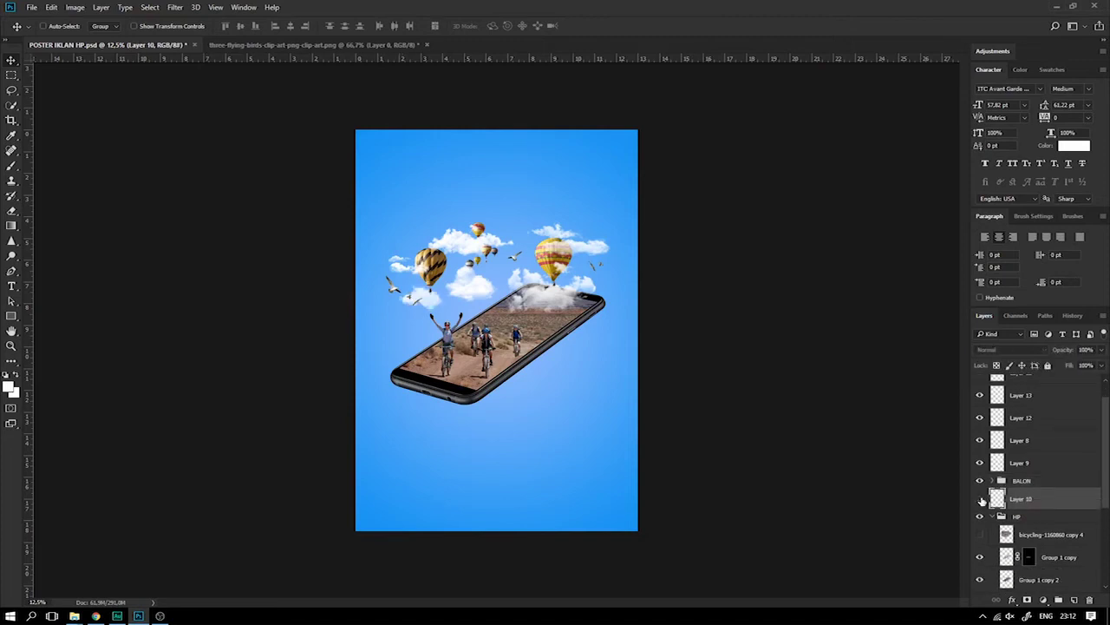
drag(1008, 497, 1020, 472)
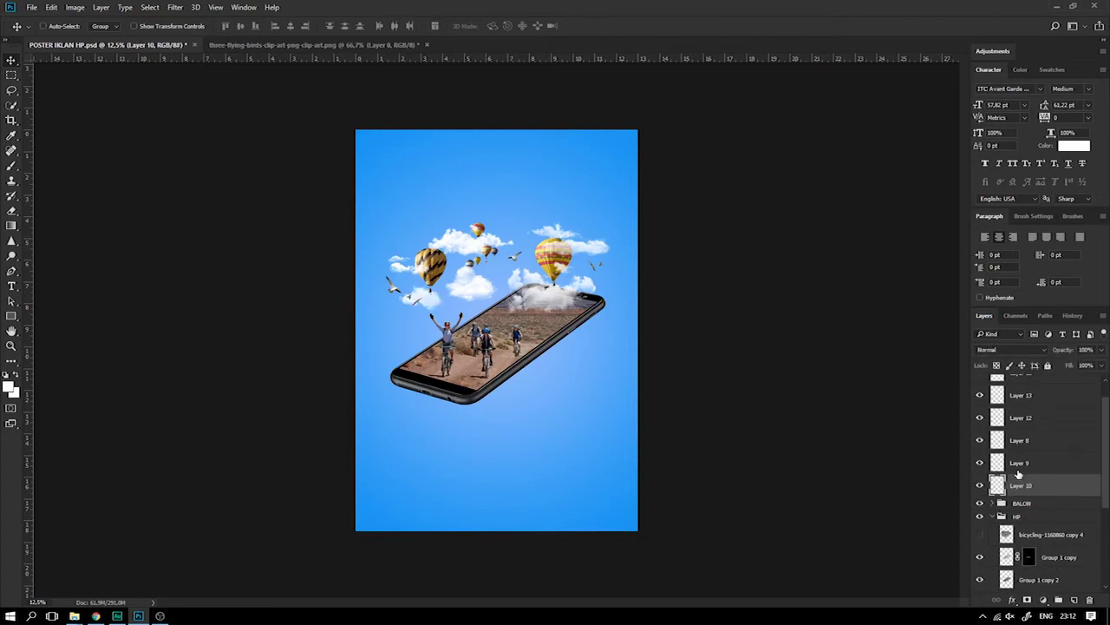
double_click(980, 485)
click(994, 517)
click(980, 527)
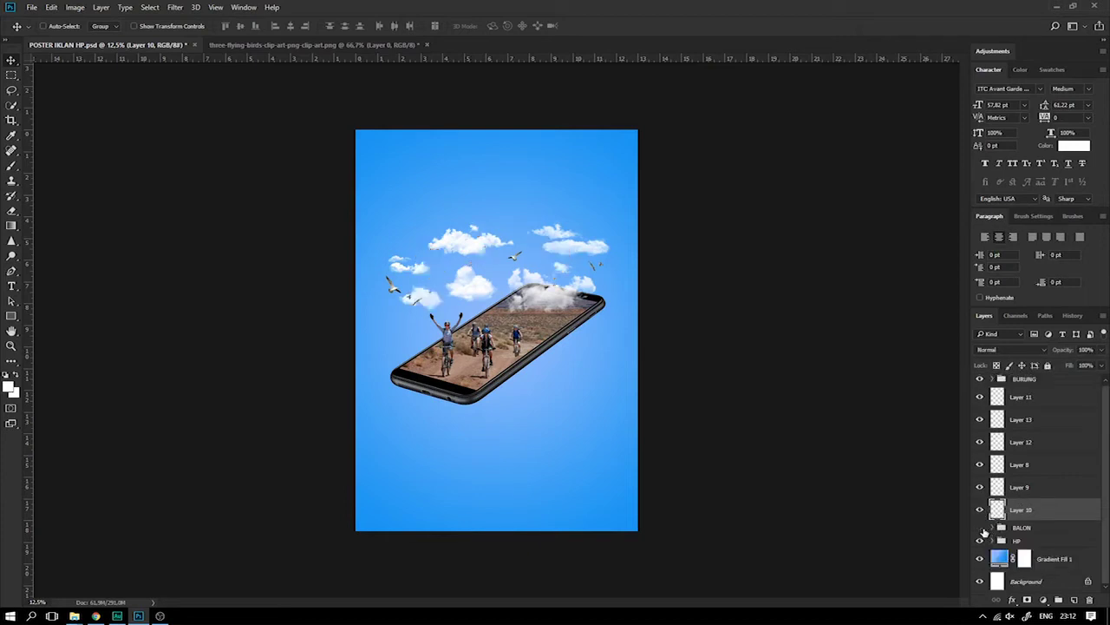
click(981, 527)
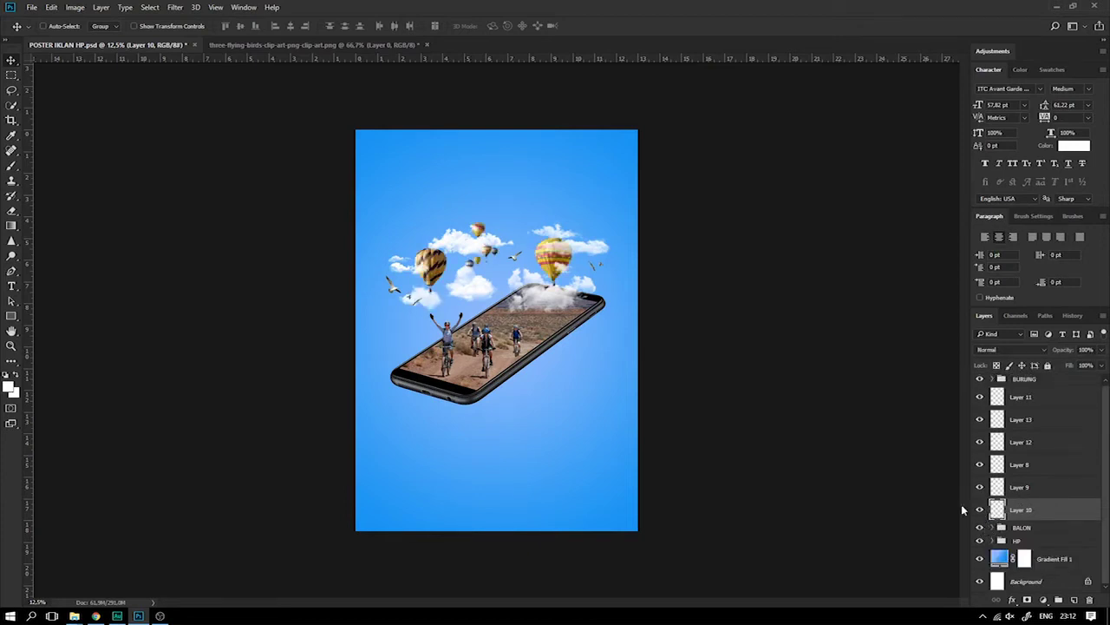
Zoom in and nudge the cloud under the striped balloon slightly down
key(z)
click(428, 285)
drag(404, 304, 469, 312)
key(v)
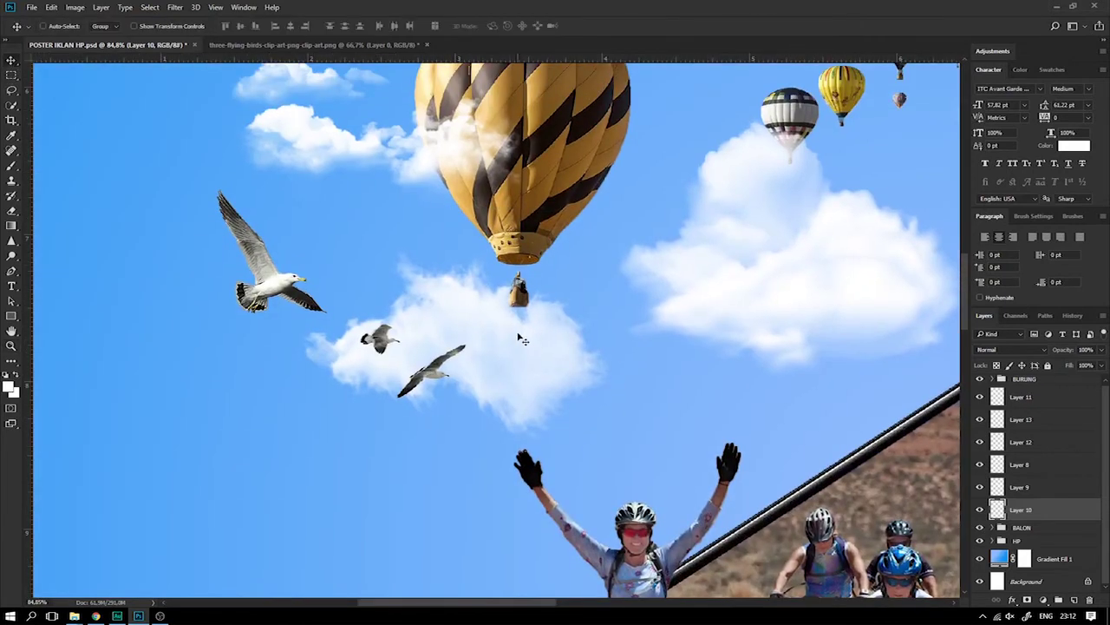
right_click(519, 331)
click(531, 353)
drag(520, 342, 519, 335)
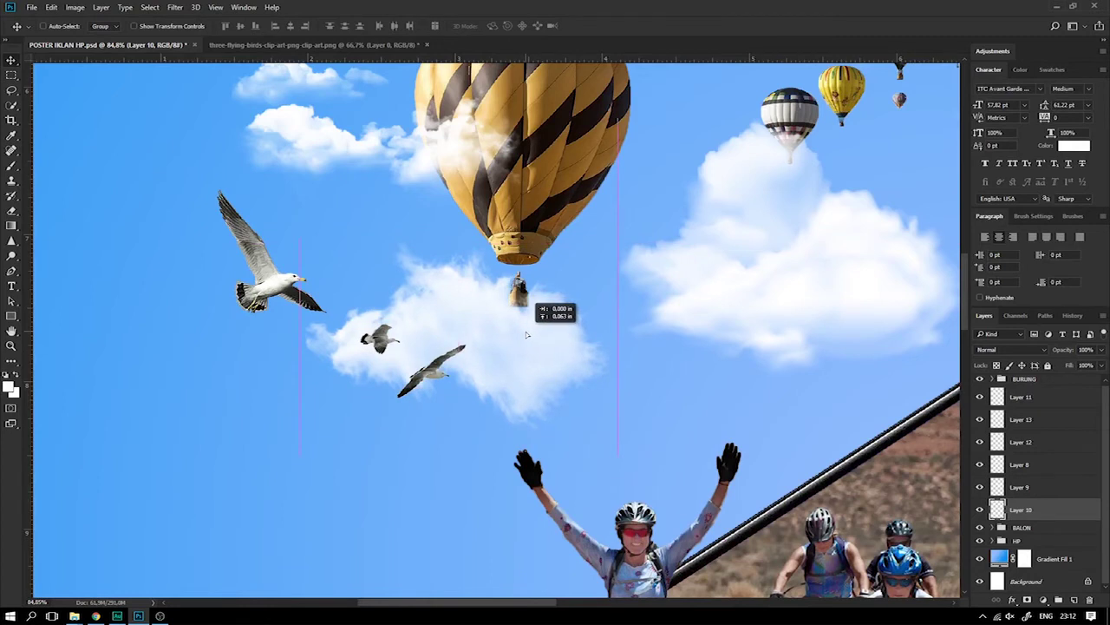
Select the six cloud layers from Layer 11 through Layer 10
scroll(414, 299, down, 1)
scroll(412, 295, down, 2)
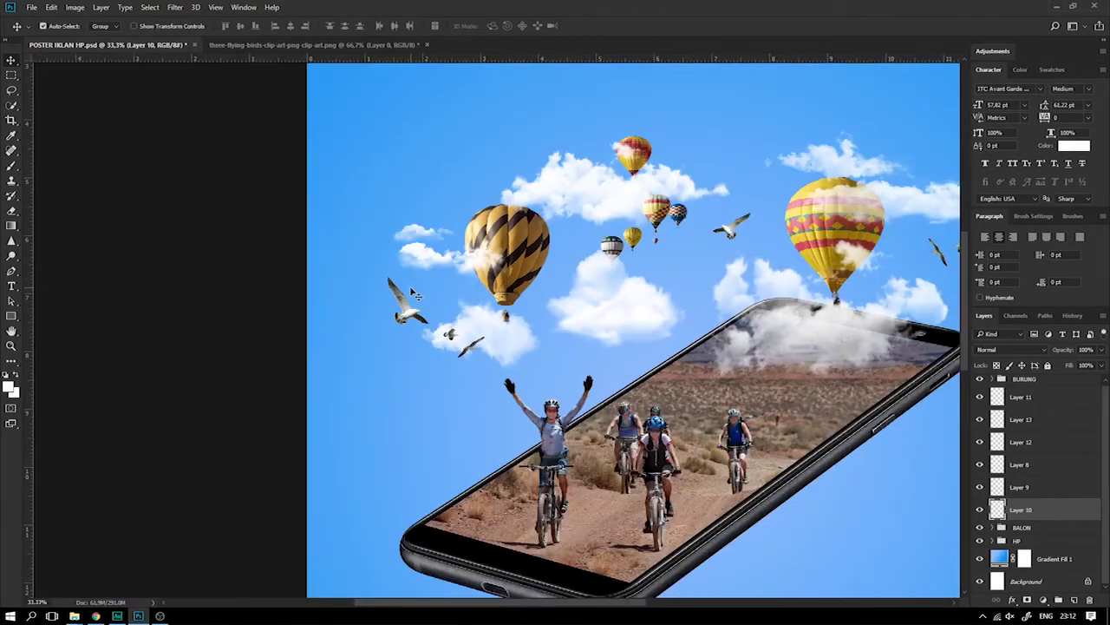
scroll(408, 289, down, 2)
scroll(411, 291, down, 1)
scroll(411, 290, up, 1)
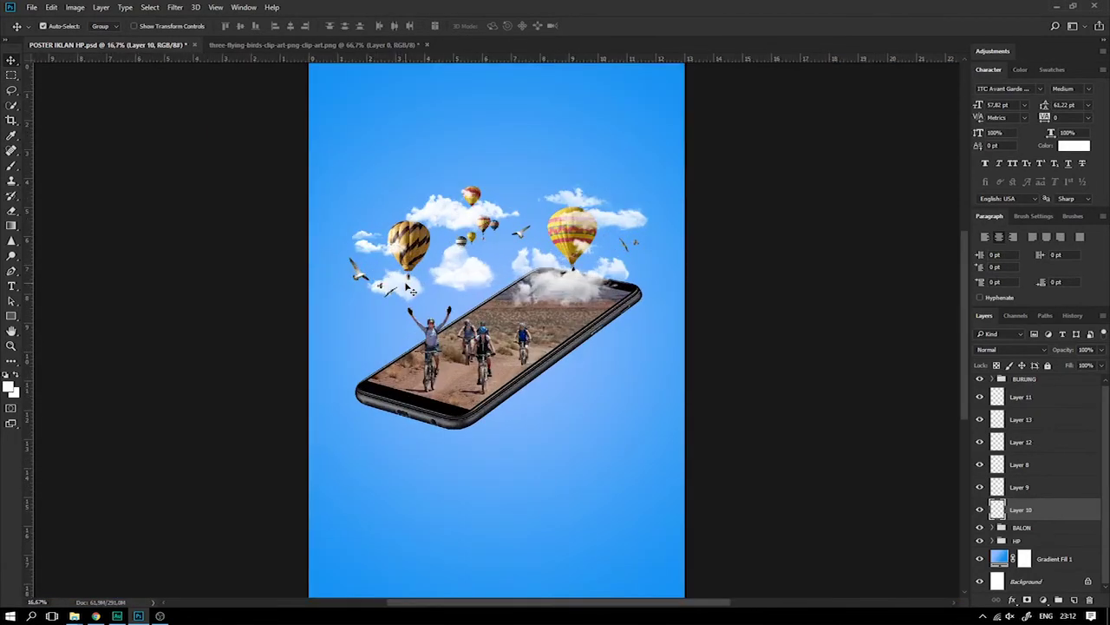
scroll(1007, 451, up, 1)
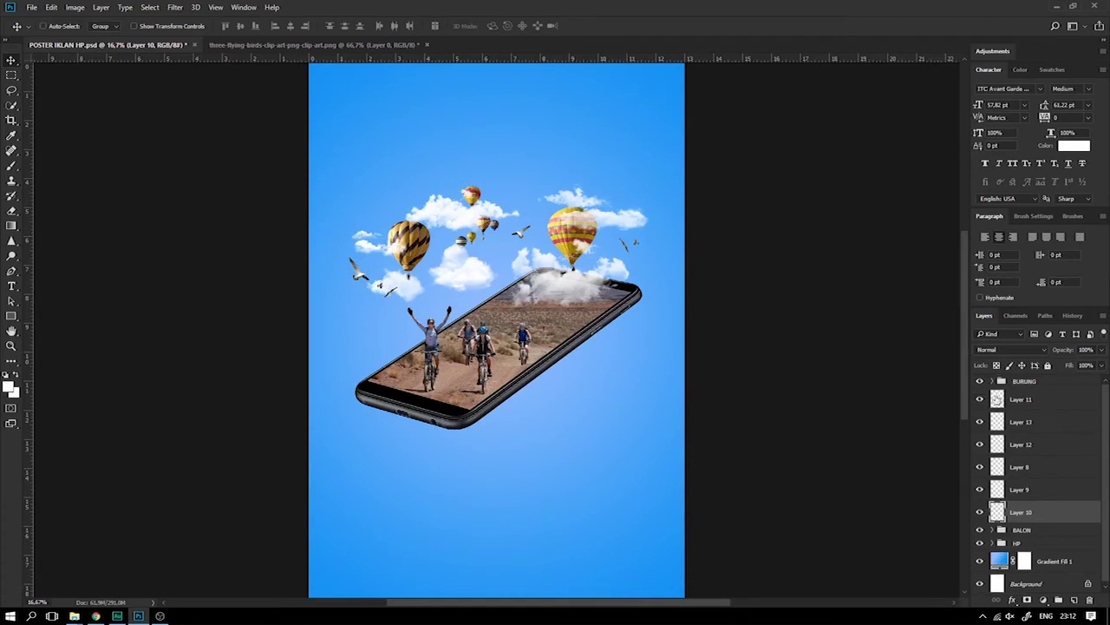
click(1013, 400)
shift+click(1027, 513)
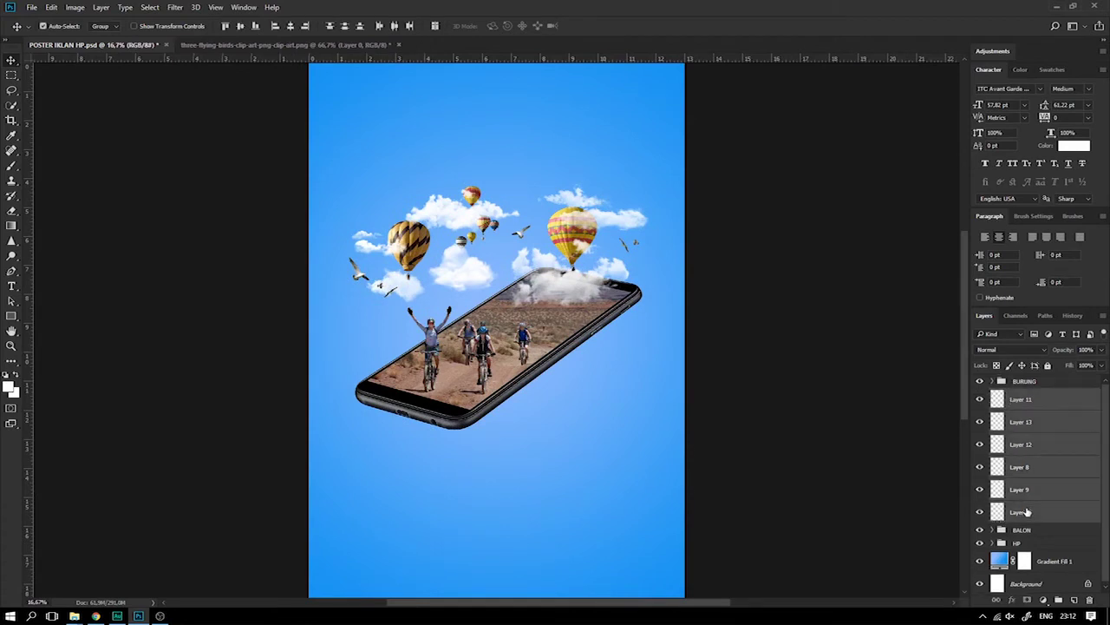
Group the selected clouds as 'awan' and save the poster
key(ctrl+g)
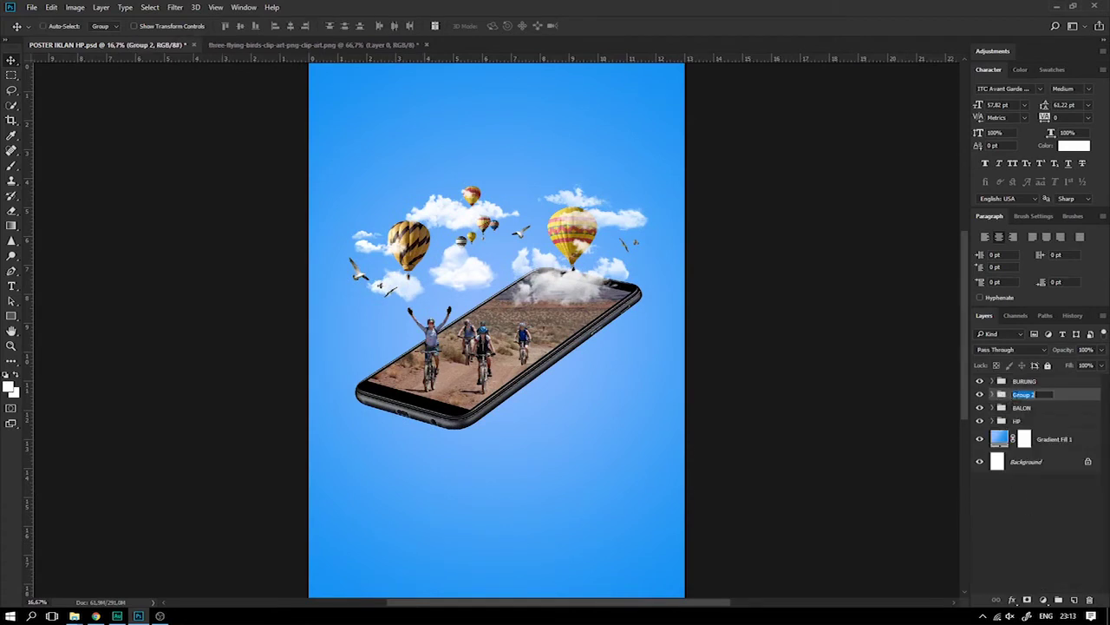
text(awan)
key(Return)
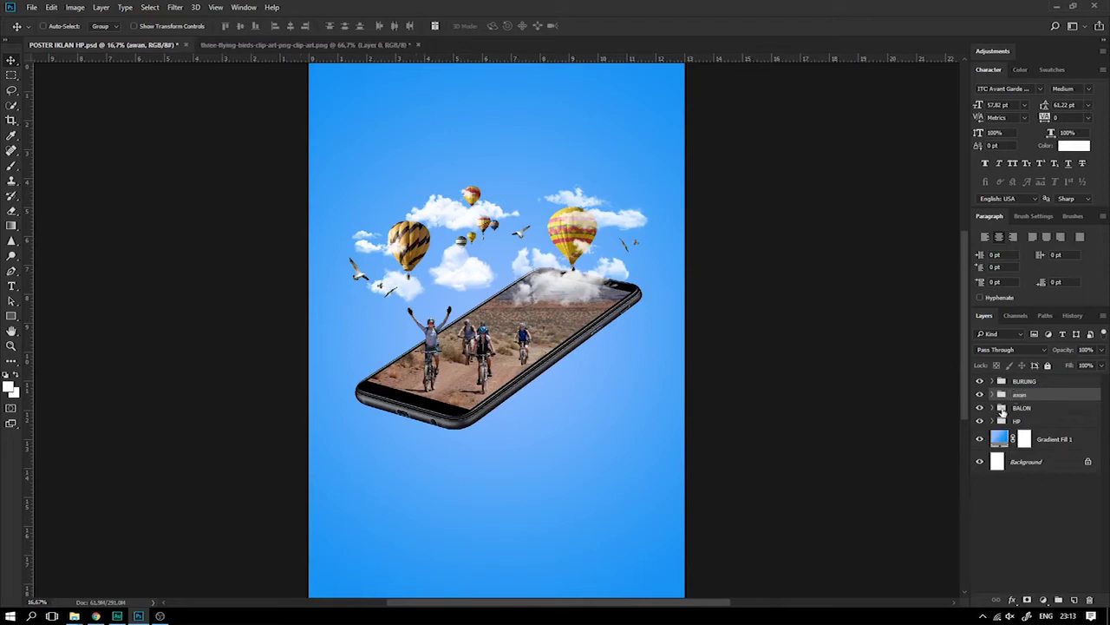
key(ctrl+s)
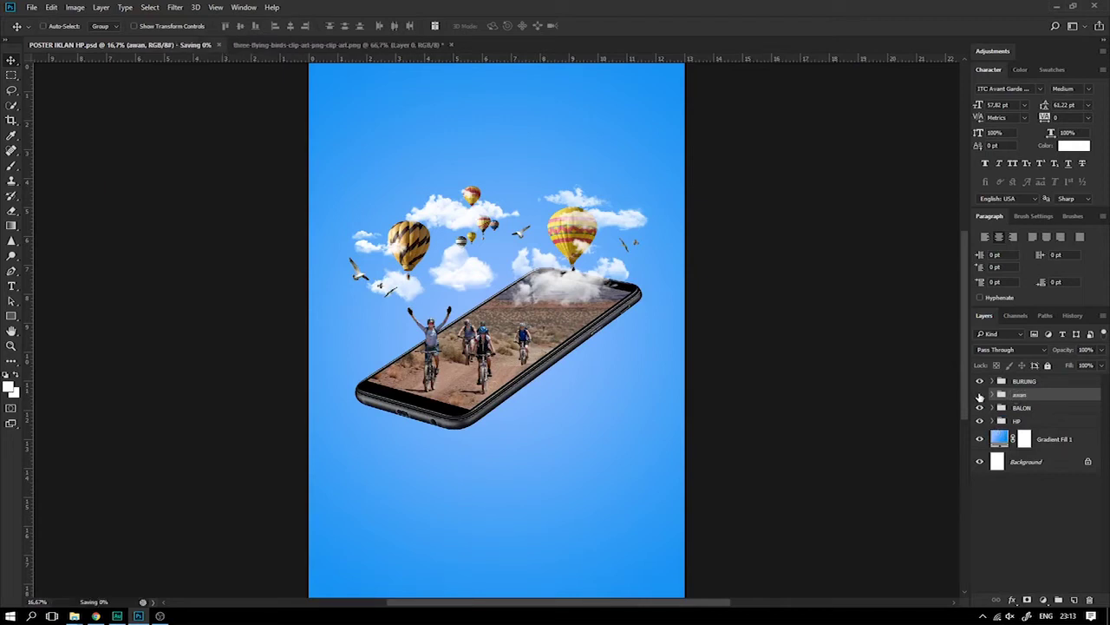
Check the awan and BURUNG visibility, then select the BALON, awan and BURUNG groups
click(980, 396)
click(981, 395)
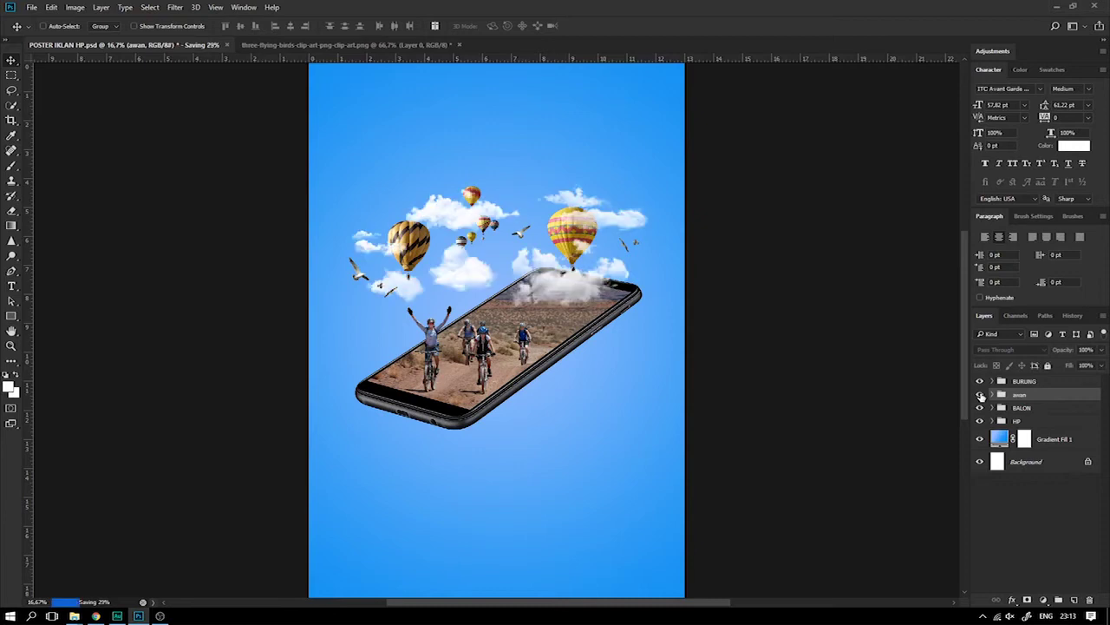
click(980, 395)
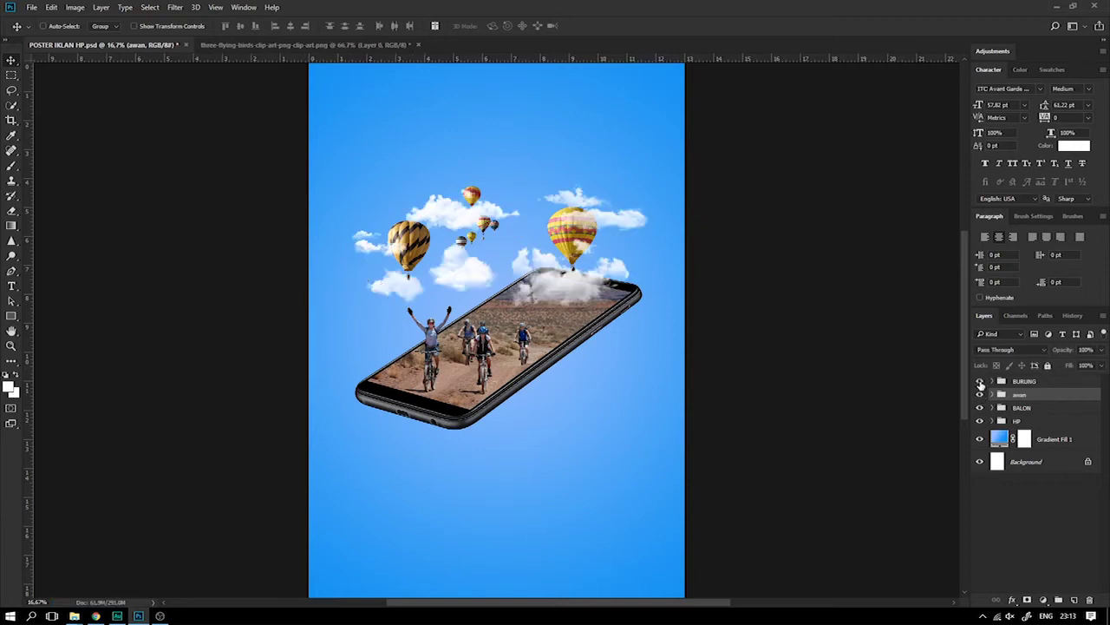
click(980, 382)
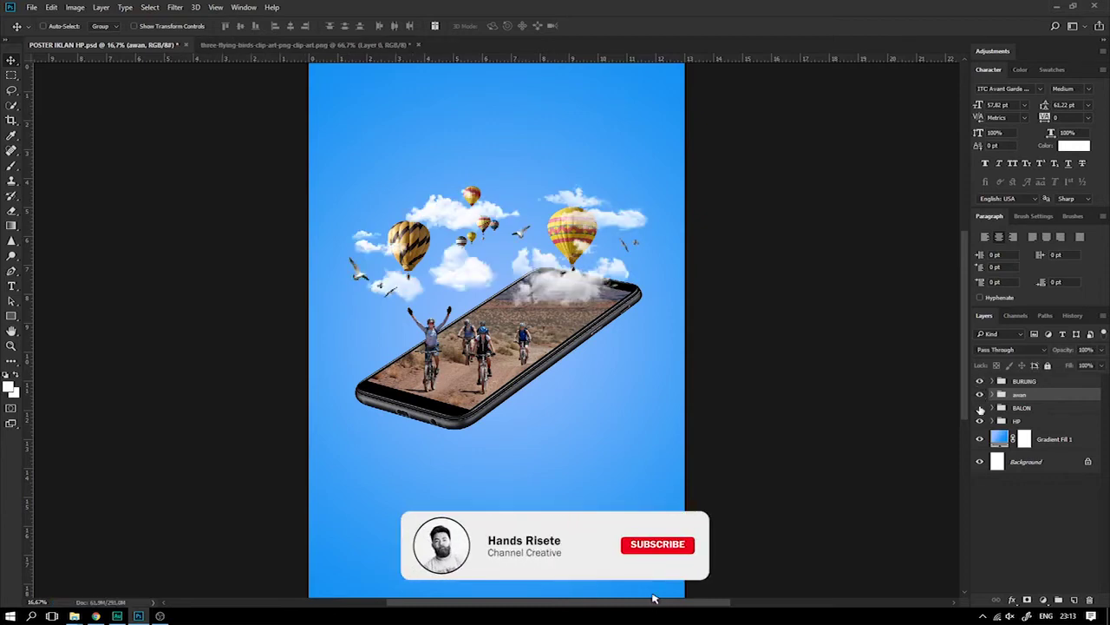
click(1028, 423)
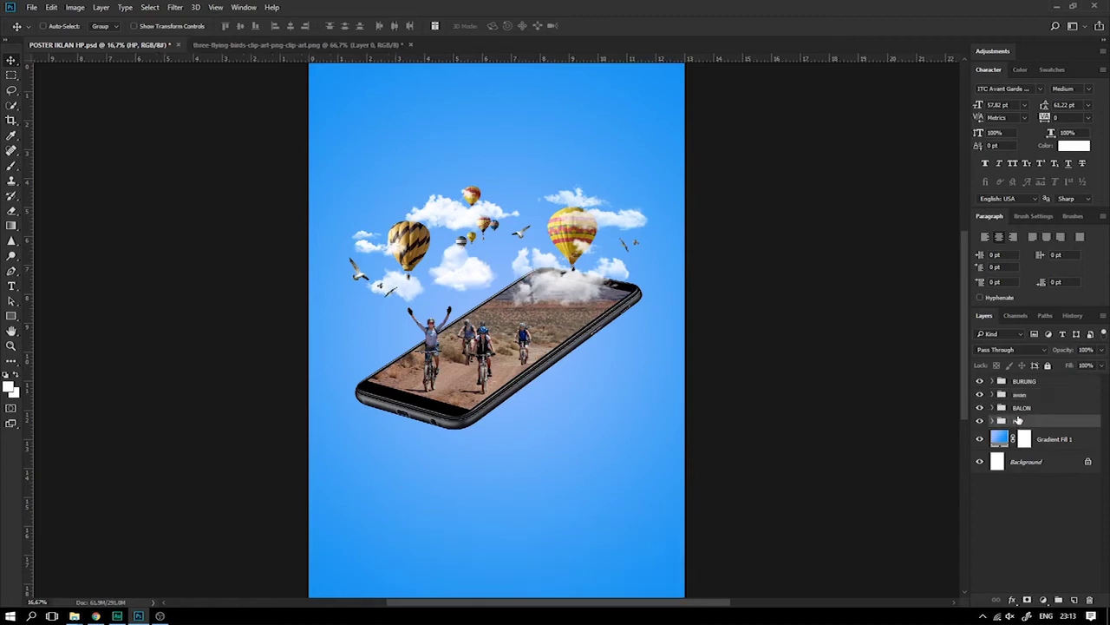
click(1018, 407)
shift+click(1017, 380)
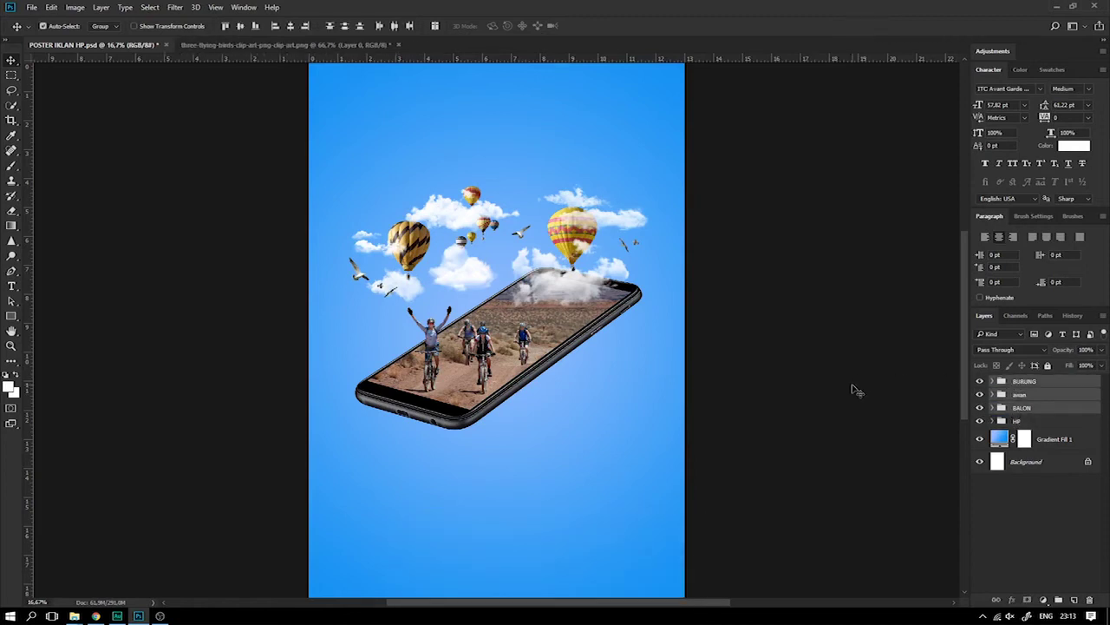
Transform-nudge the BURUNG, awan and BALON groups together slightly downward, then save
key(ctrl+t)
drag(546, 280, 556, 284)
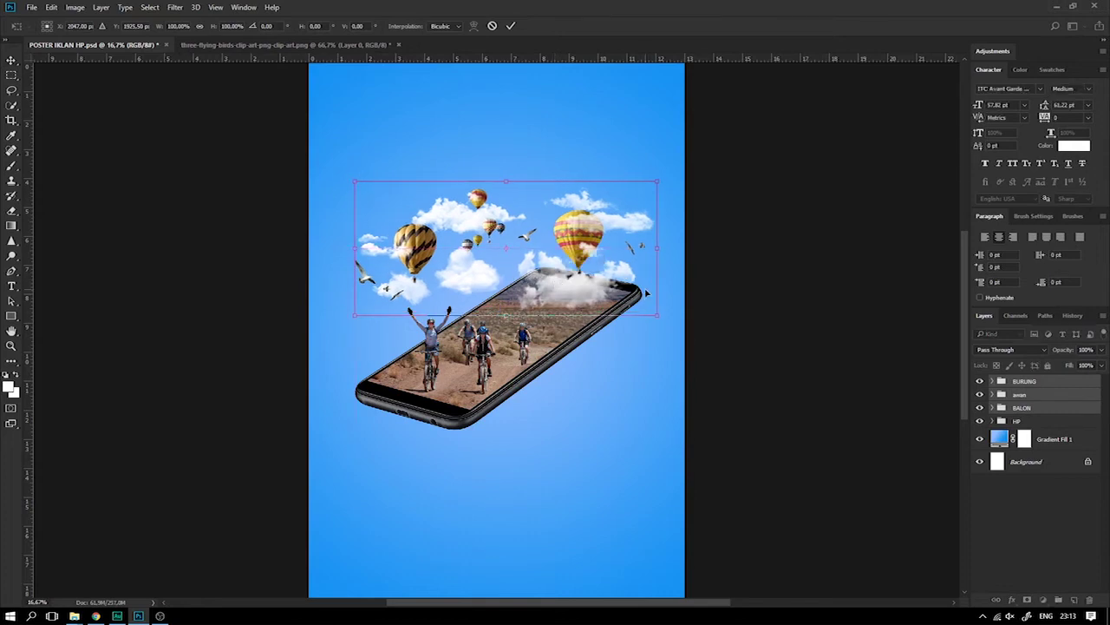
drag(647, 293, 646, 289)
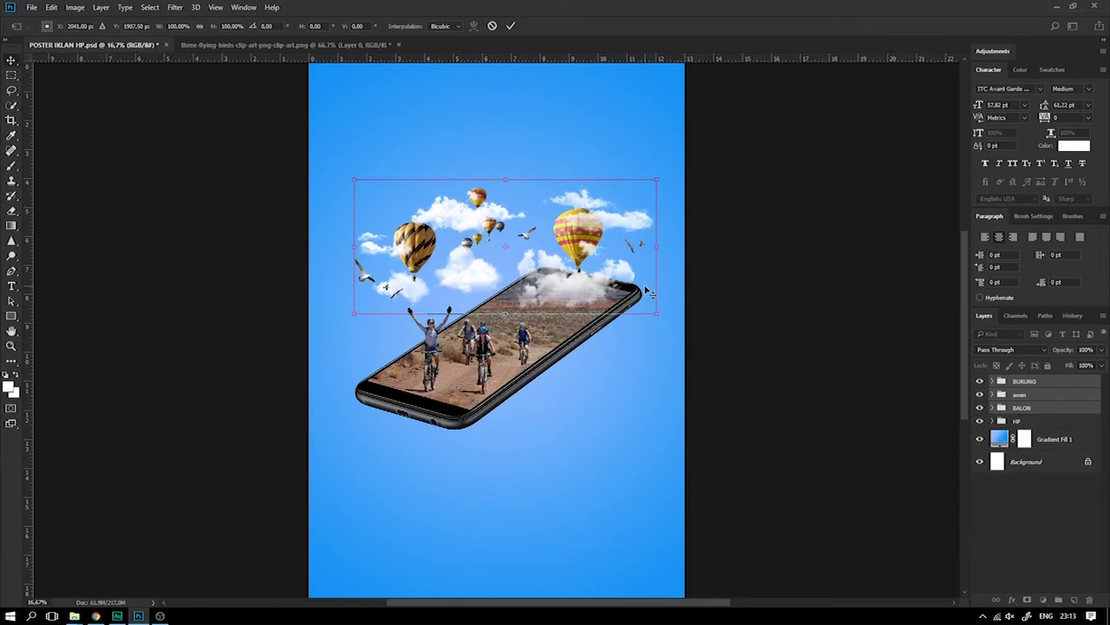
key(Return)
key(ctrl+minus)
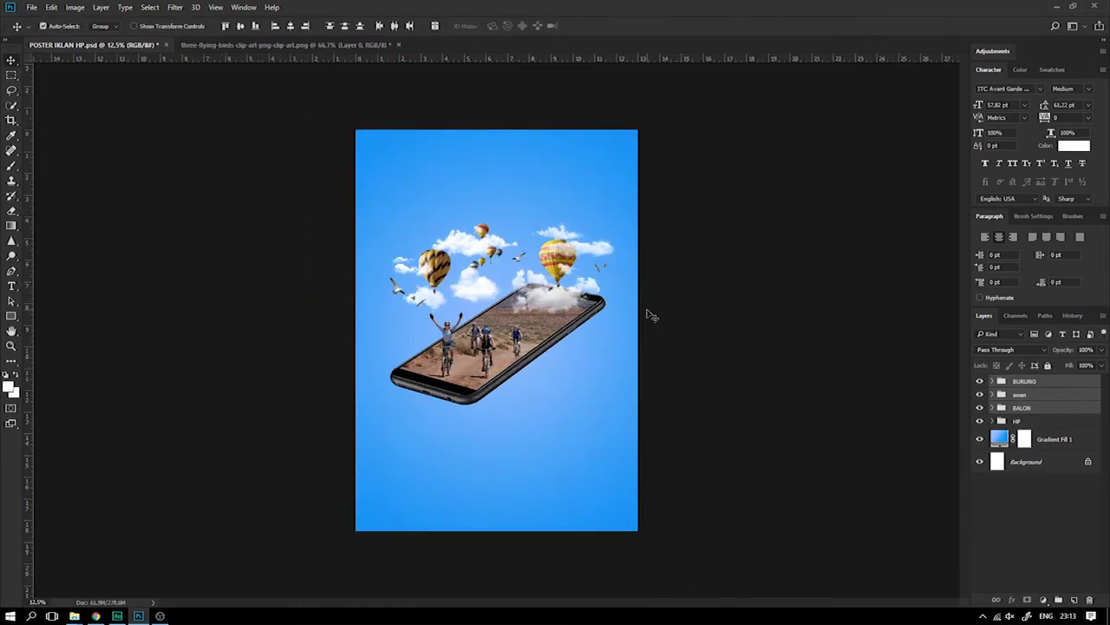
key(ctrl+s)
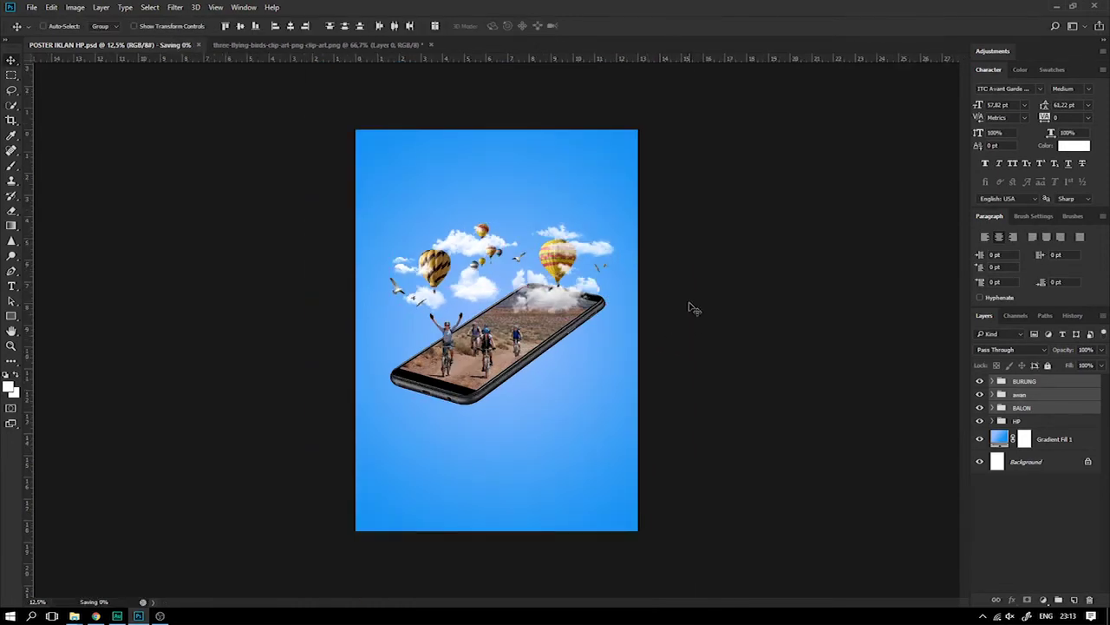
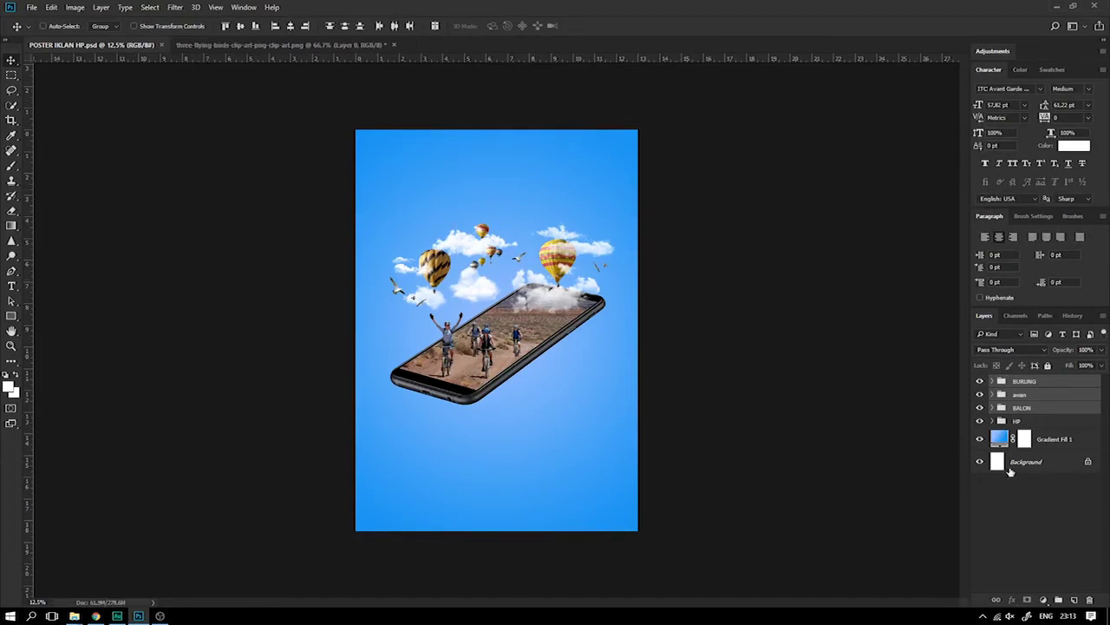
Set the background gradient's right colour stop to a deeper blue
double_click(1000, 439)
click(917, 169)
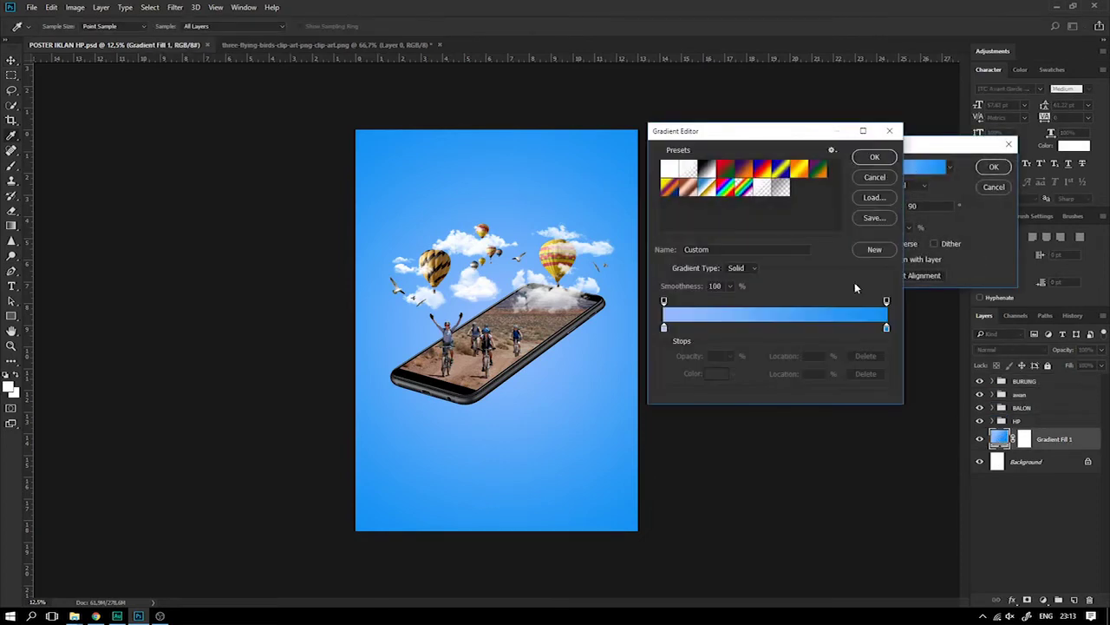
click(886, 328)
click(717, 375)
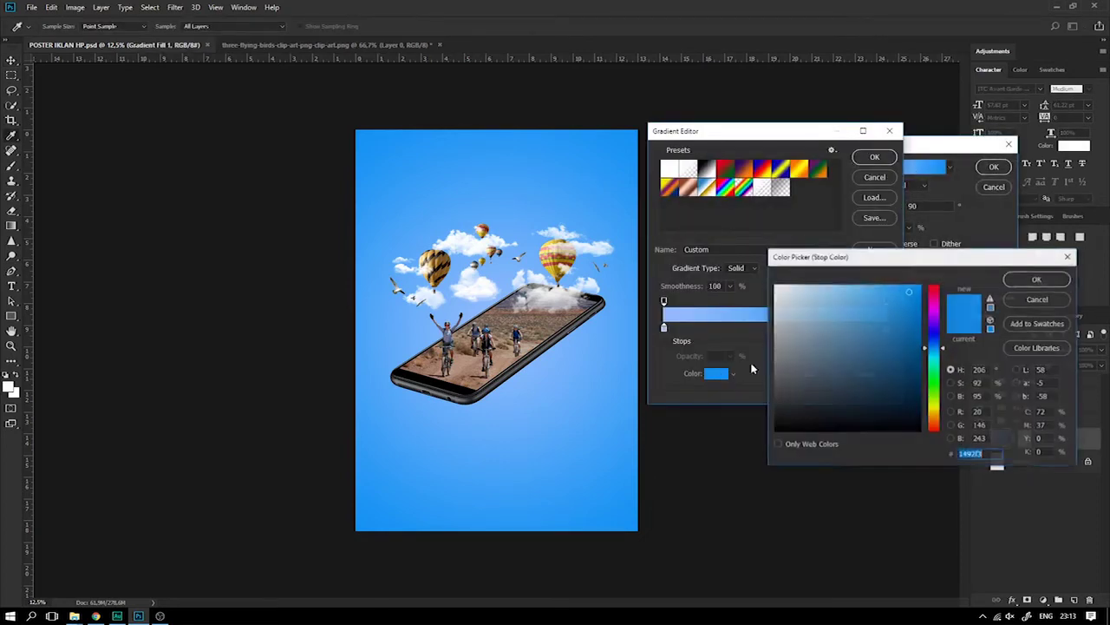
drag(913, 293, 914, 301)
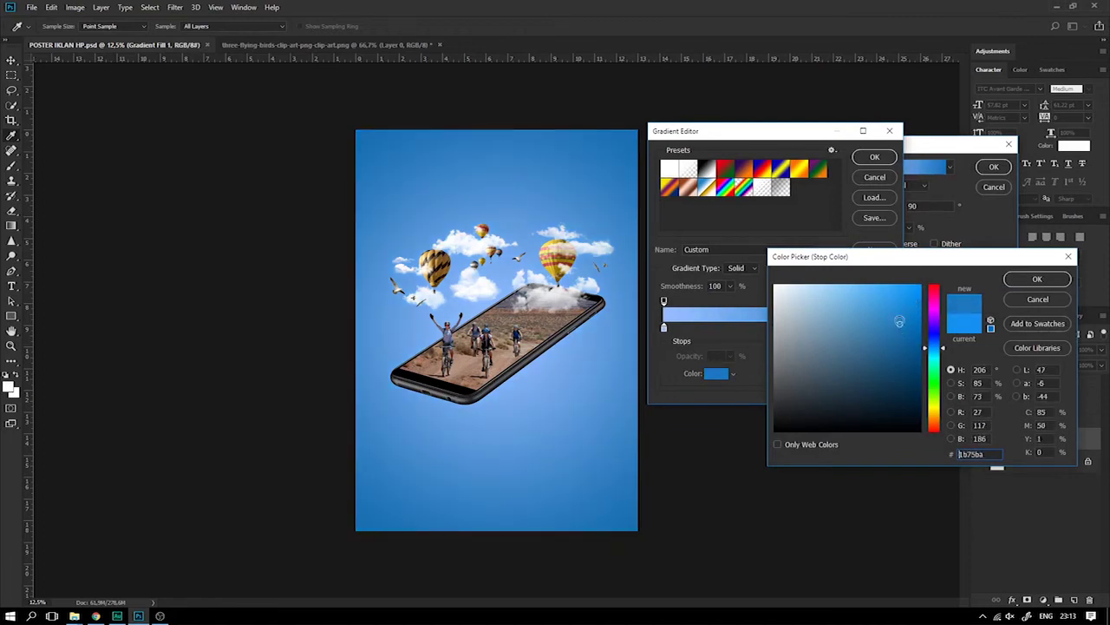
drag(935, 358, 946, 347)
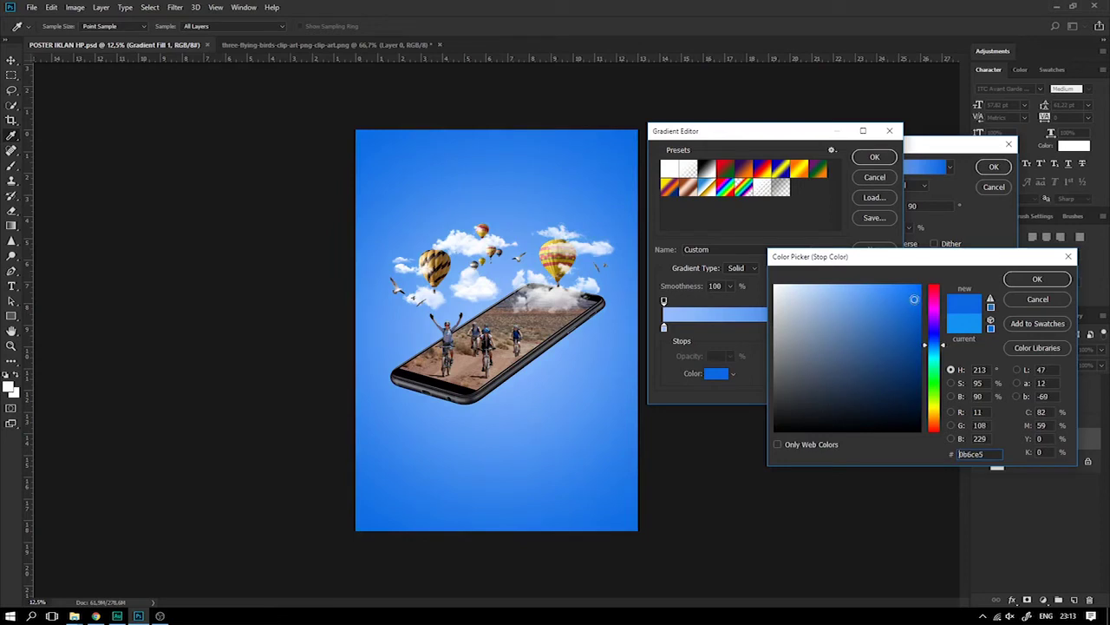
drag(943, 347, 944, 355)
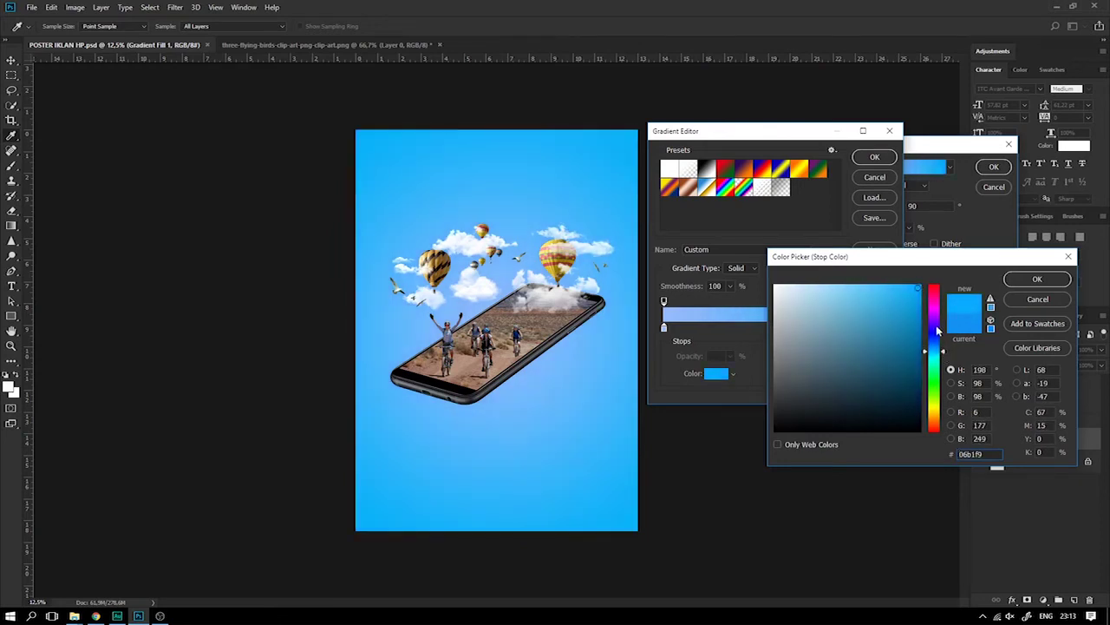
click(916, 304)
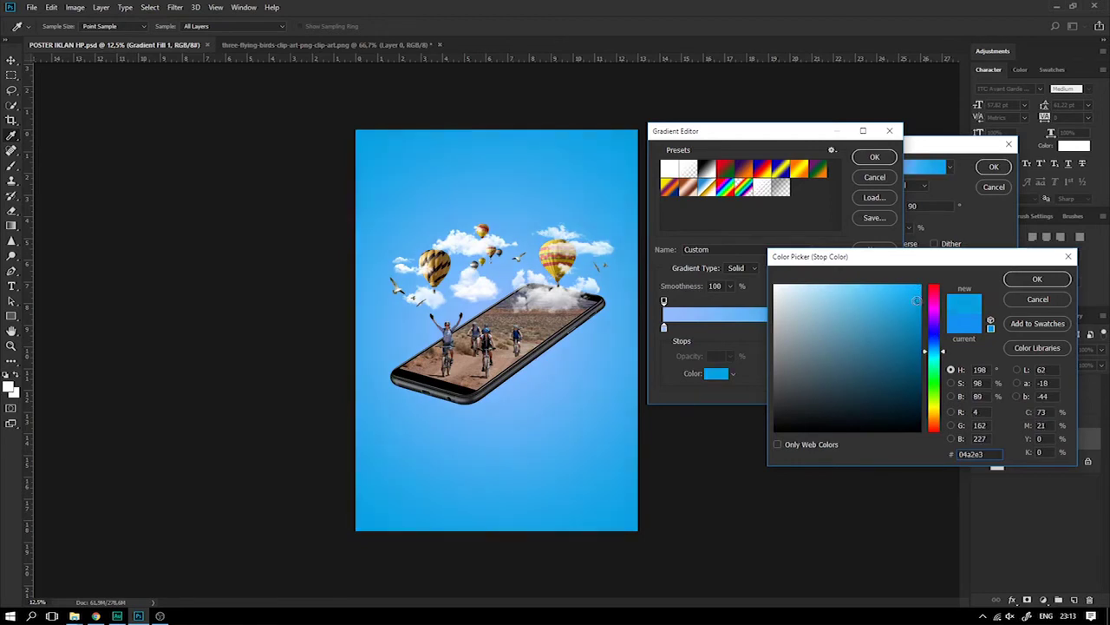
drag(917, 300, 915, 290)
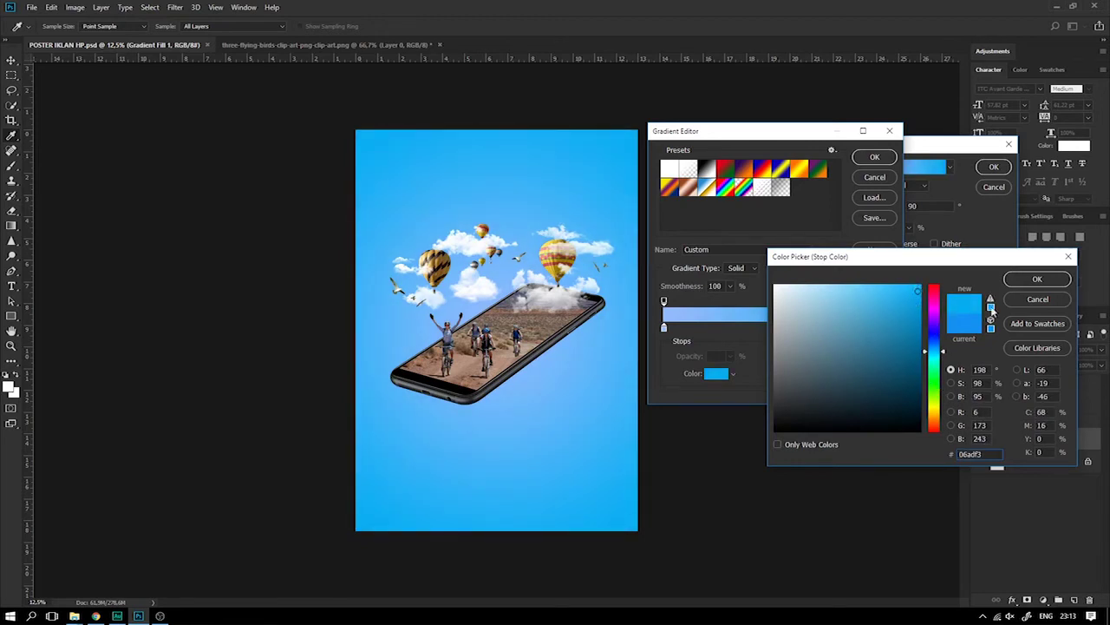
click(1027, 284)
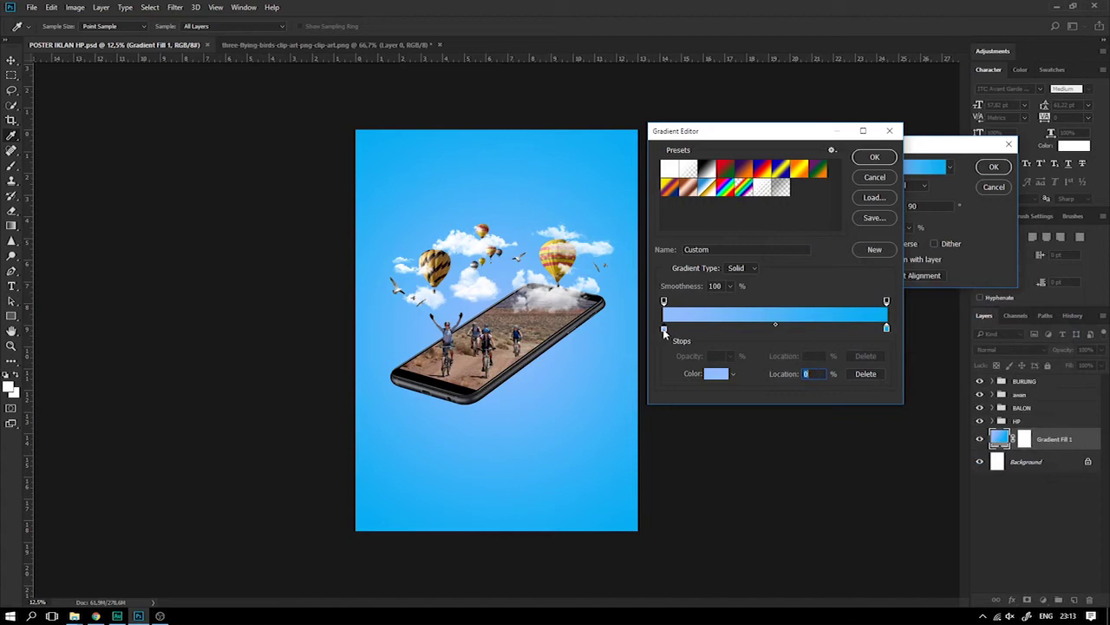
Set the gradient's left colour stop to a pale cyan-blue
click(709, 372)
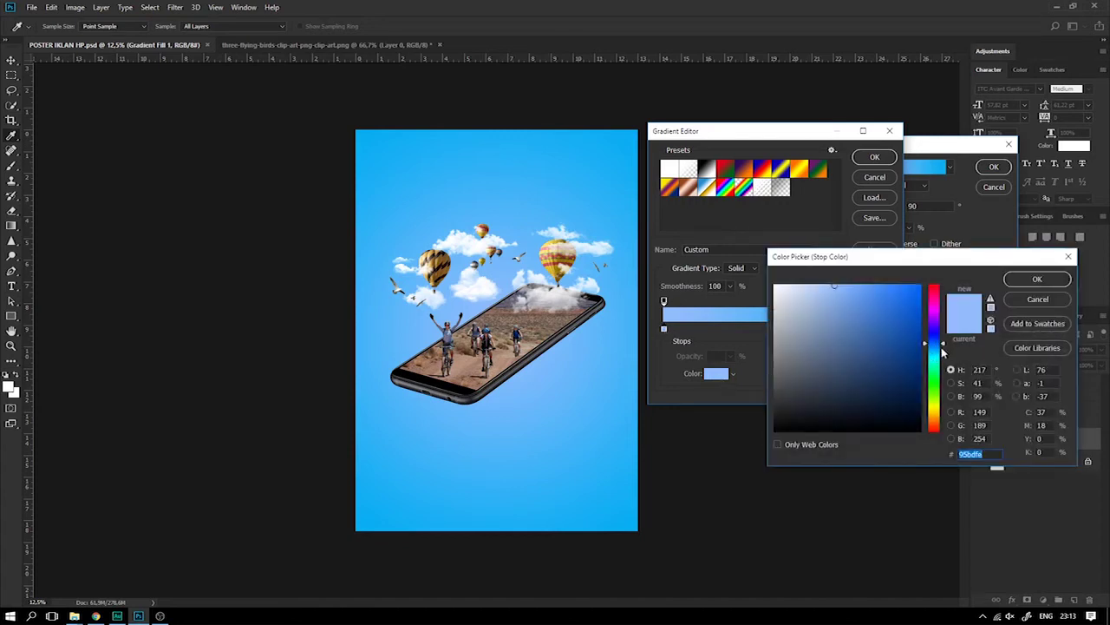
drag(943, 351, 944, 353)
drag(832, 290, 825, 285)
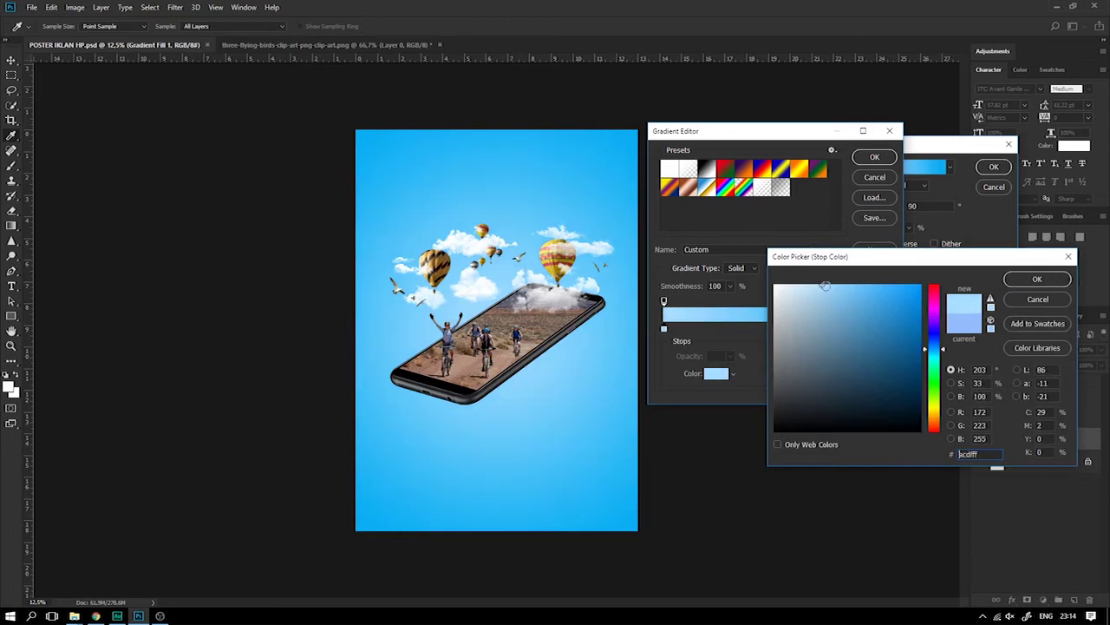
click(1057, 280)
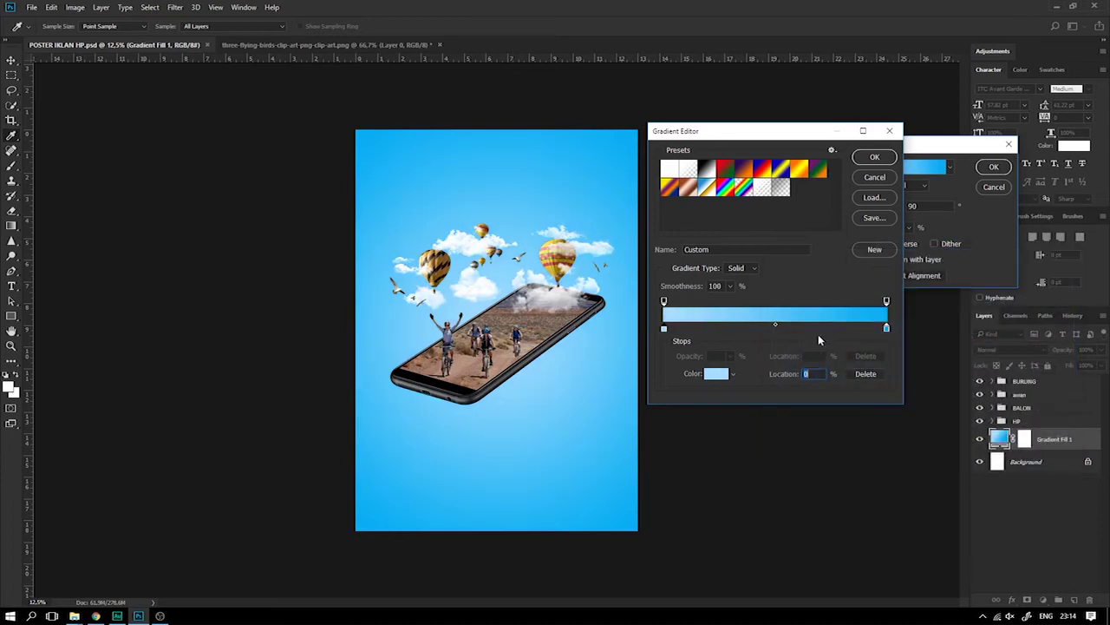
Finalise the darker right stop and confirm the Gradient Editor and Gradient Fill dialogs
double_click(886, 330)
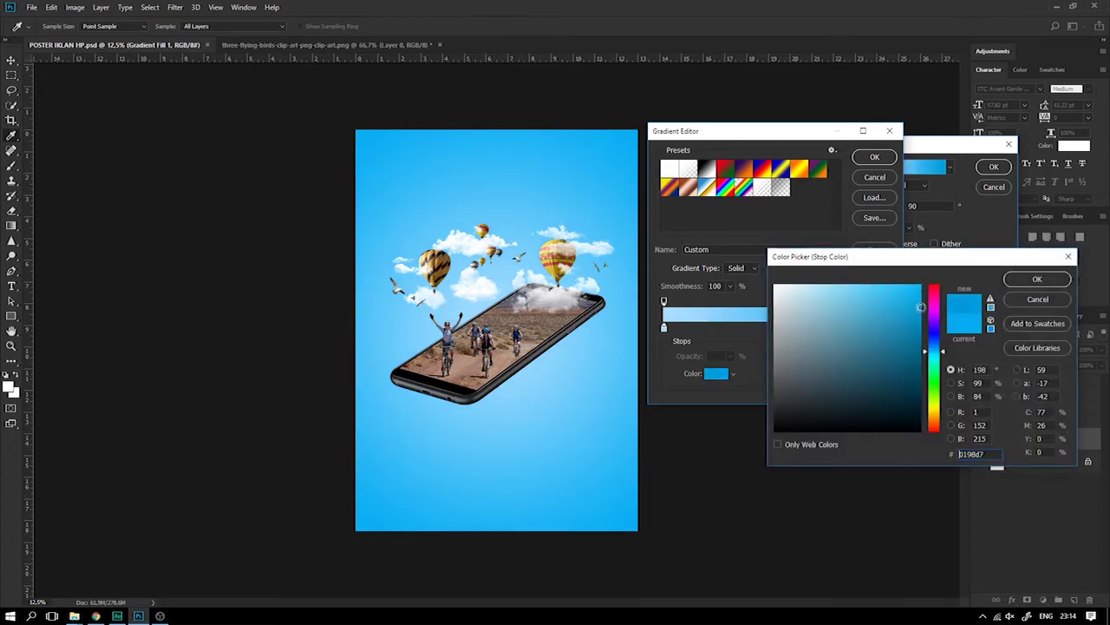
key(Tab)
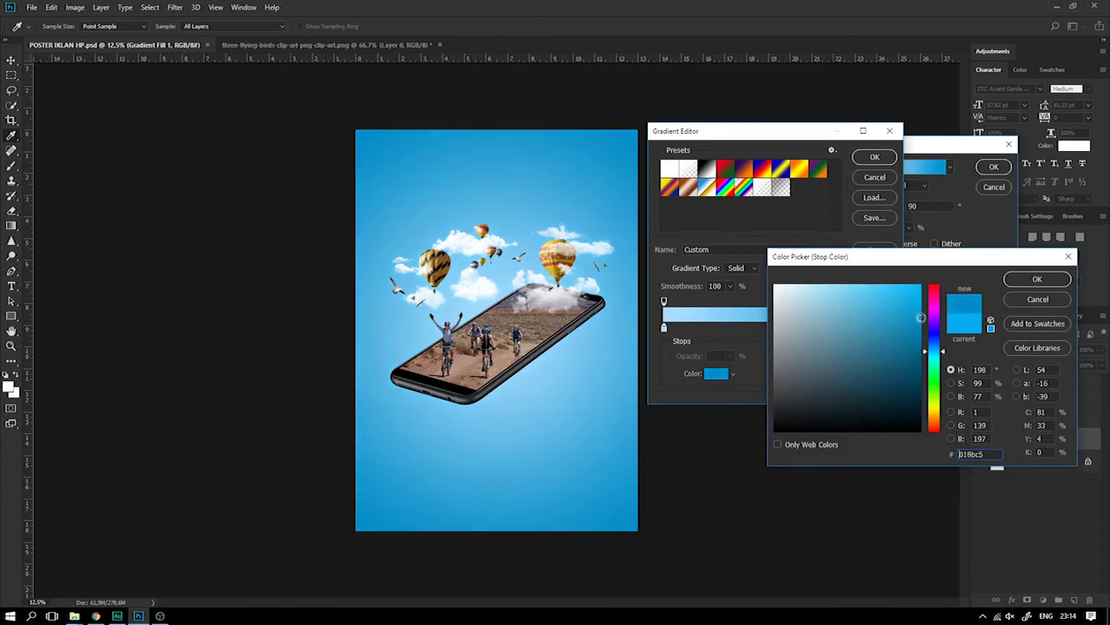
click(1037, 278)
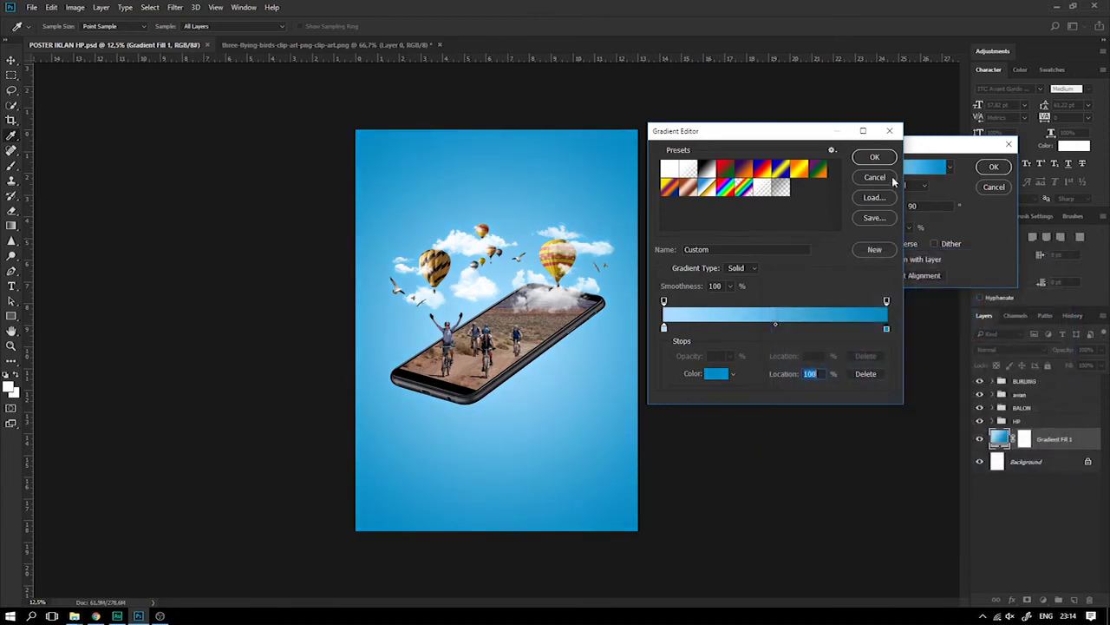
click(874, 157)
click(993, 167)
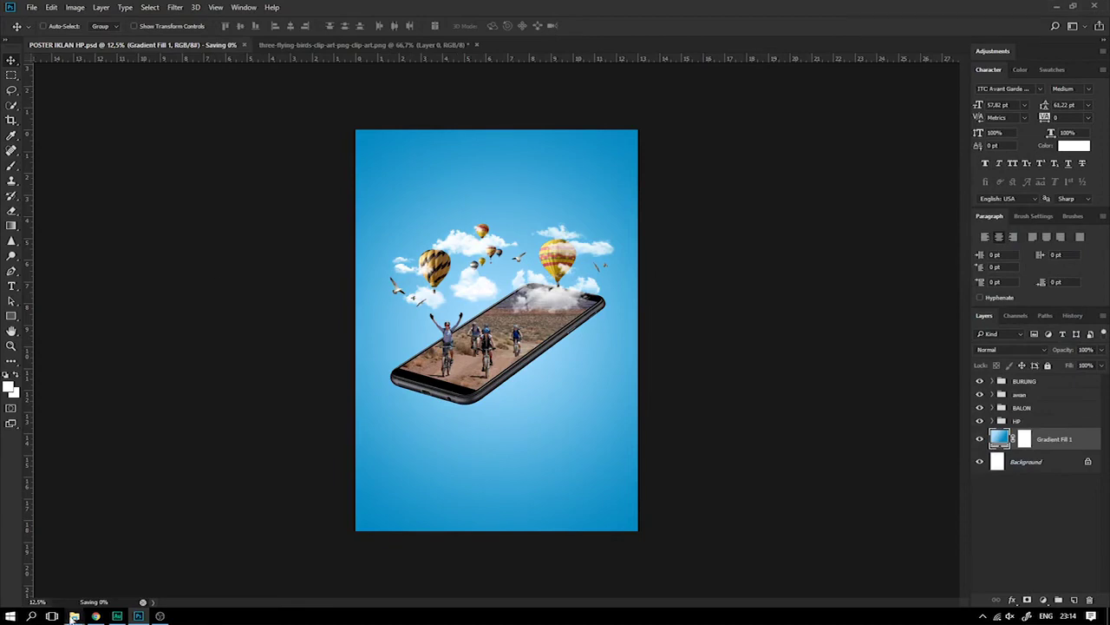
mouse_move(74, 616)
click(57, 560)
Open the Samsung phone photo, unlock its layer and delete the white background
mouse_move(823, 95)
mouse_down()
mouse_move(661, 97)
mouse_move(685, 52)
mouse_up()
double_click(1030, 386)
click(654, 195)
drag(11, 105, 37, 119)
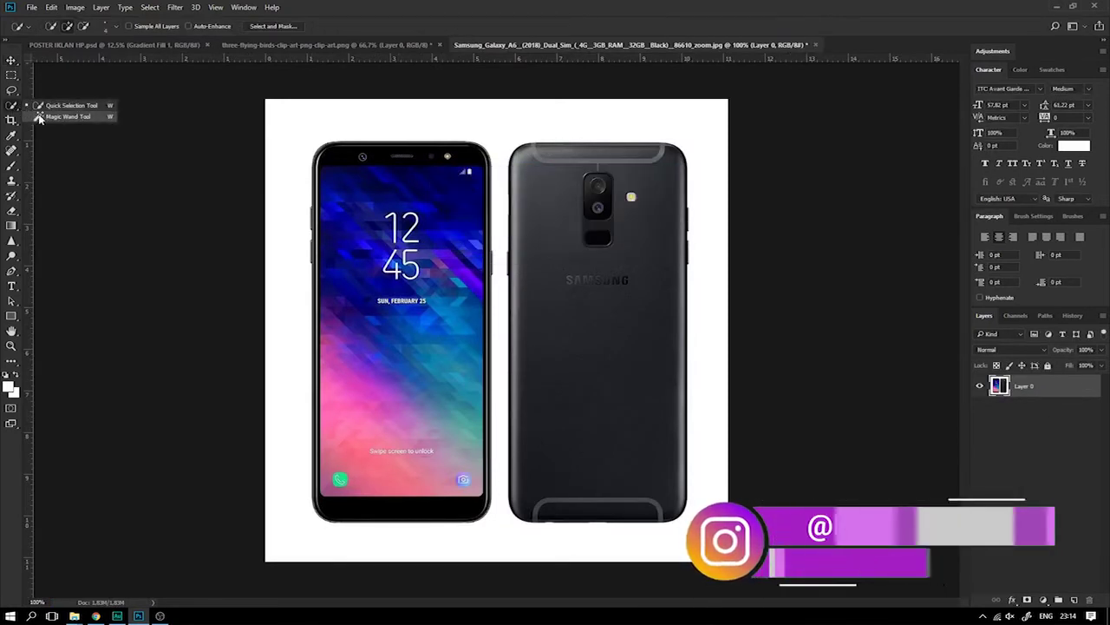
click(574, 137)
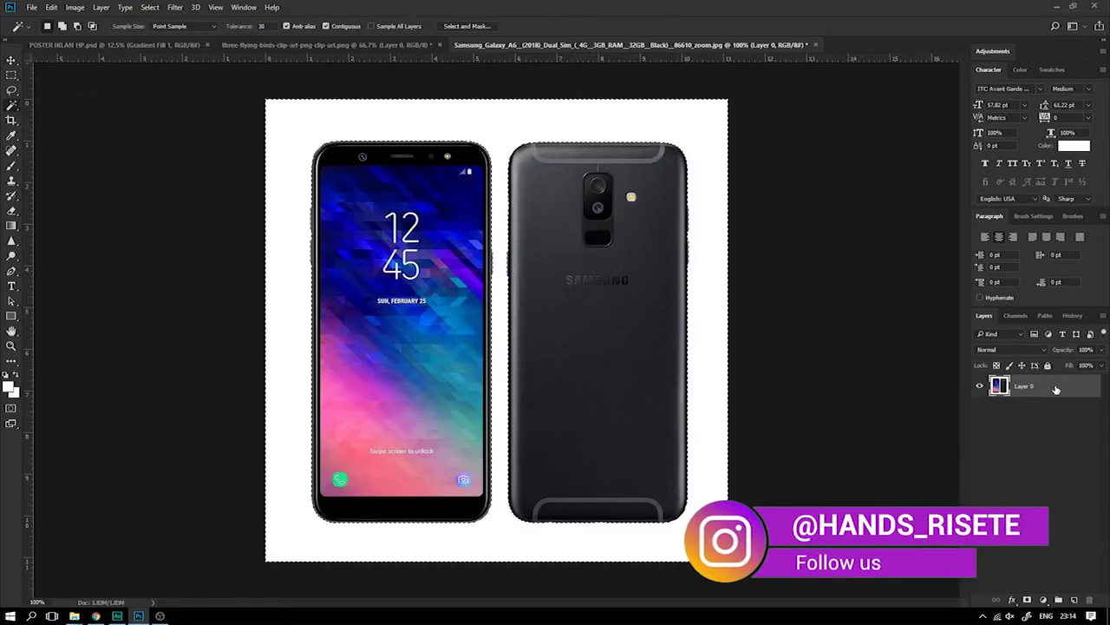
key(Delete)
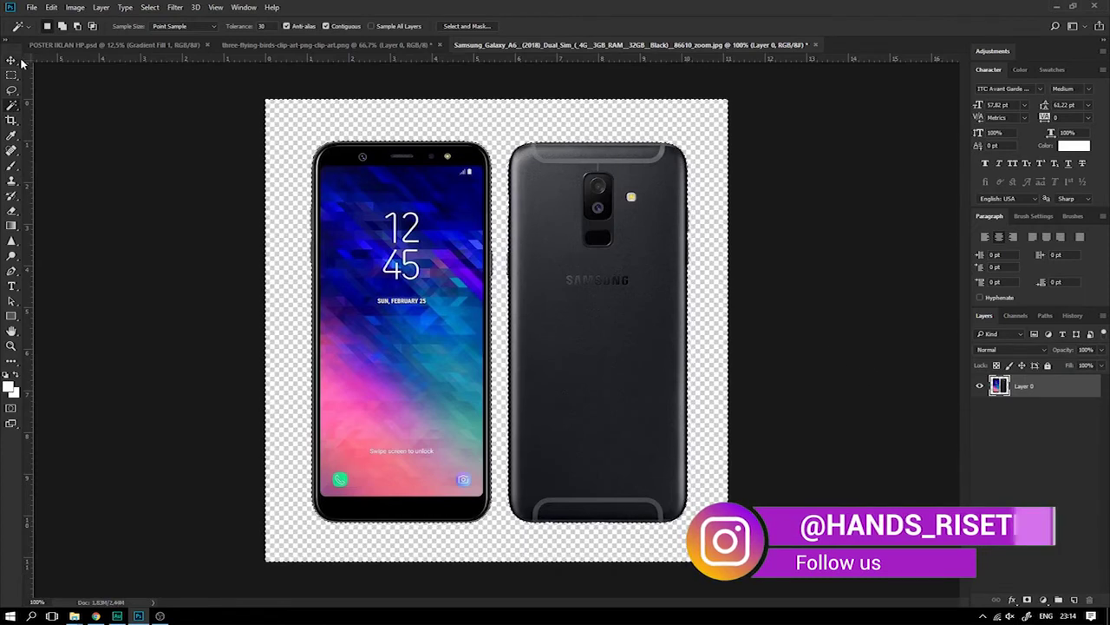
Deselect and move the cut-out phone pair into the poster document
key(ctrl+d)
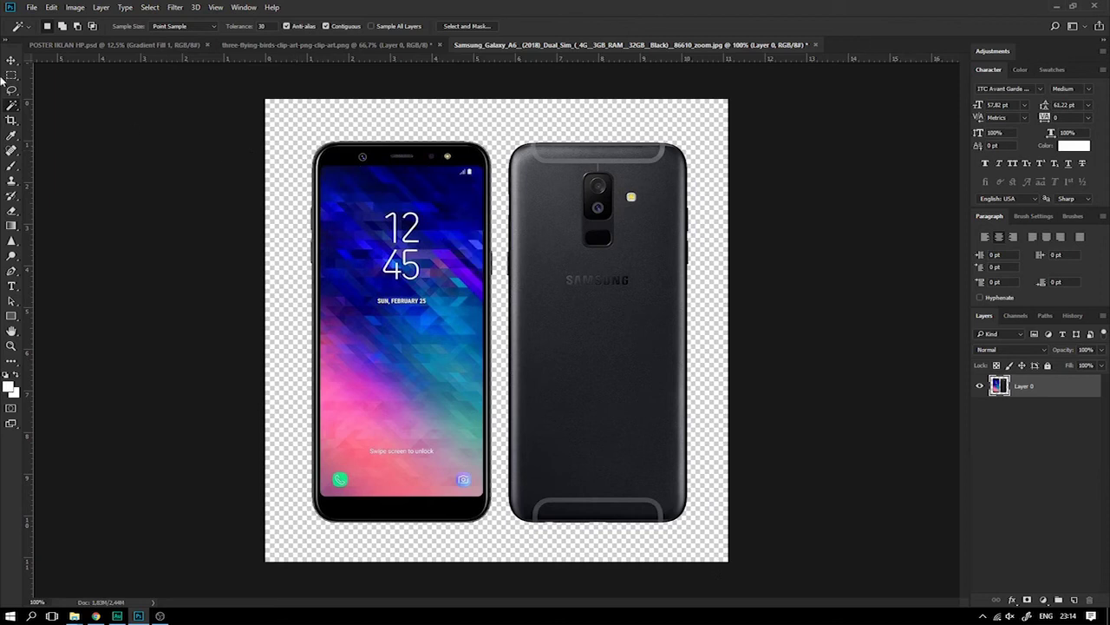
key(v)
mouse_move(74, 94)
mouse_down()
mouse_move(140, 54)
mouse_move(413, 495)
mouse_up()
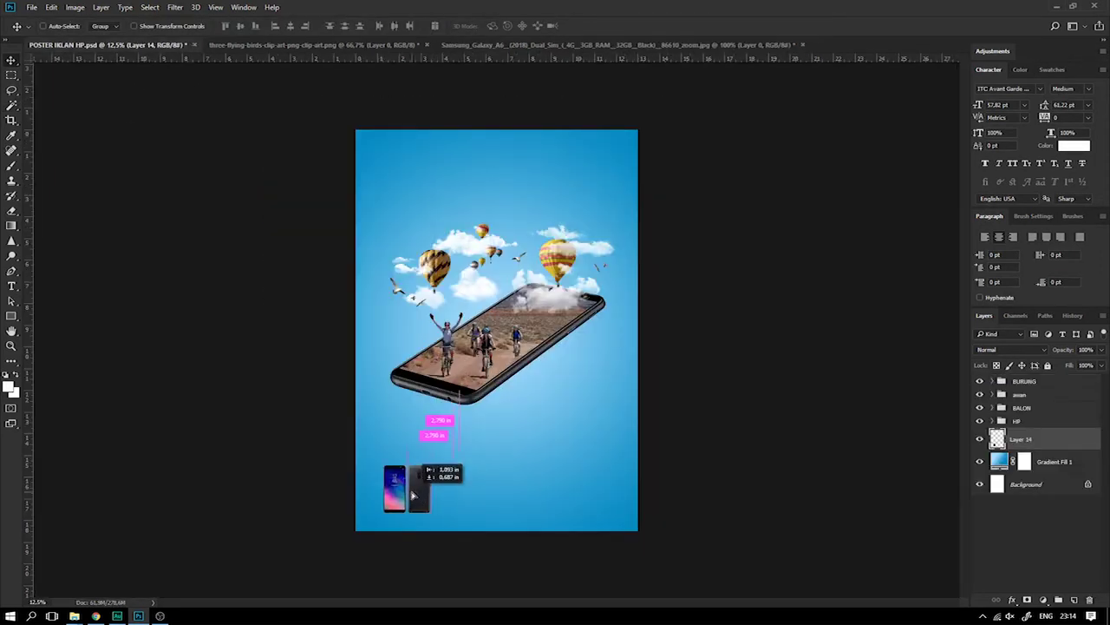
Enlarge the phone pair at the poster's bottom-left and zoom in
drag(413, 495, 408, 491)
key(ctrl+t)
drag(426, 452, 421, 484)
key(Return)
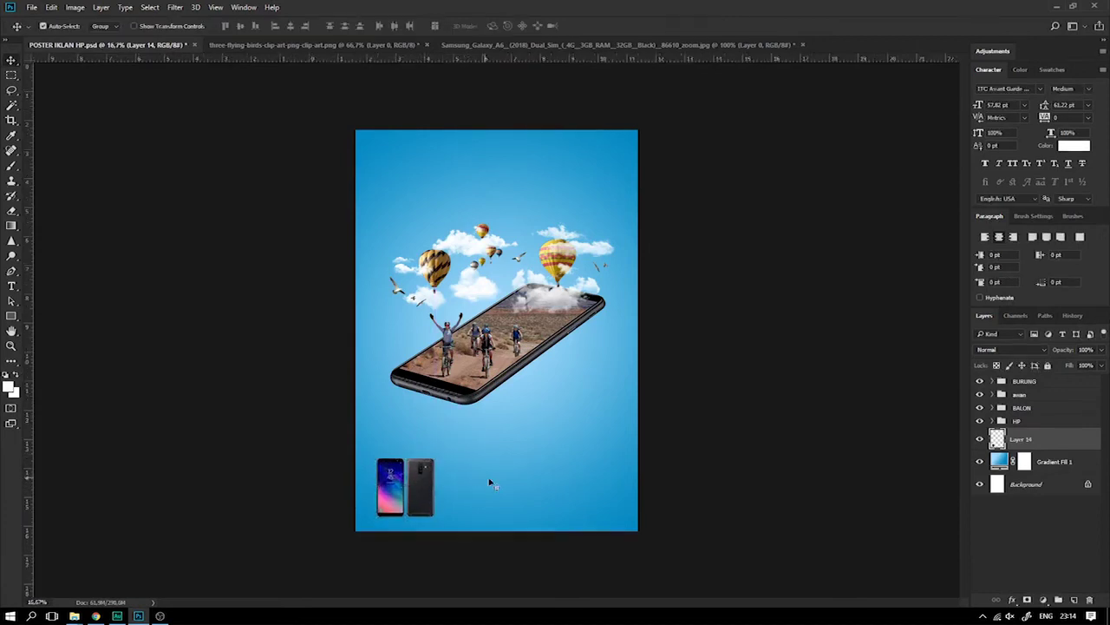
key(ctrl+plus)
key(ctrl+s)
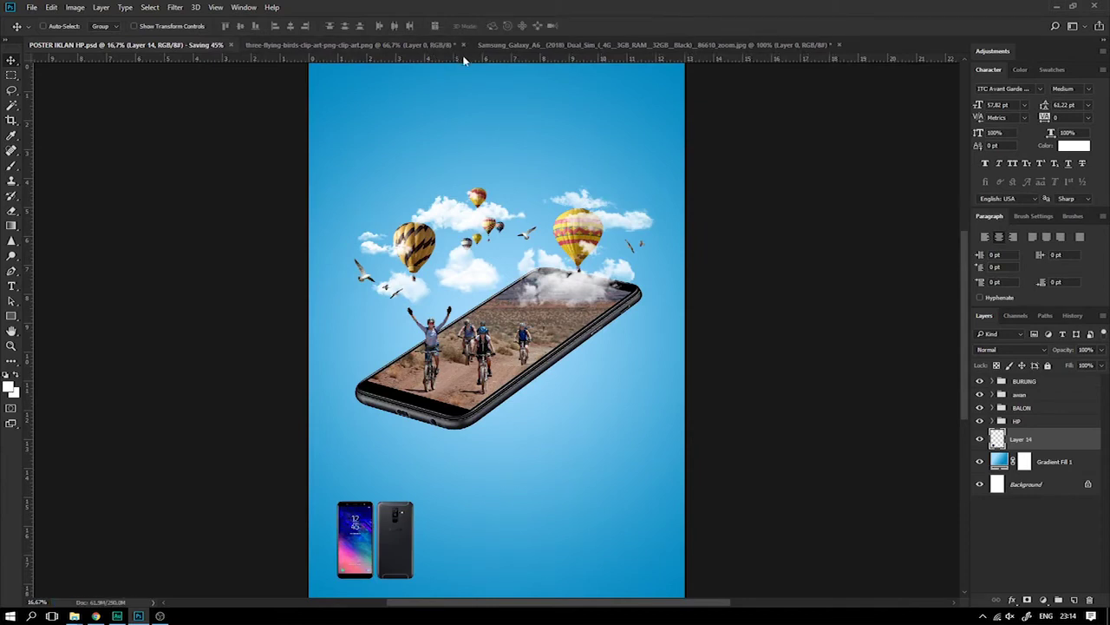
Close the bird and Samsung source images without saving
click(422, 45)
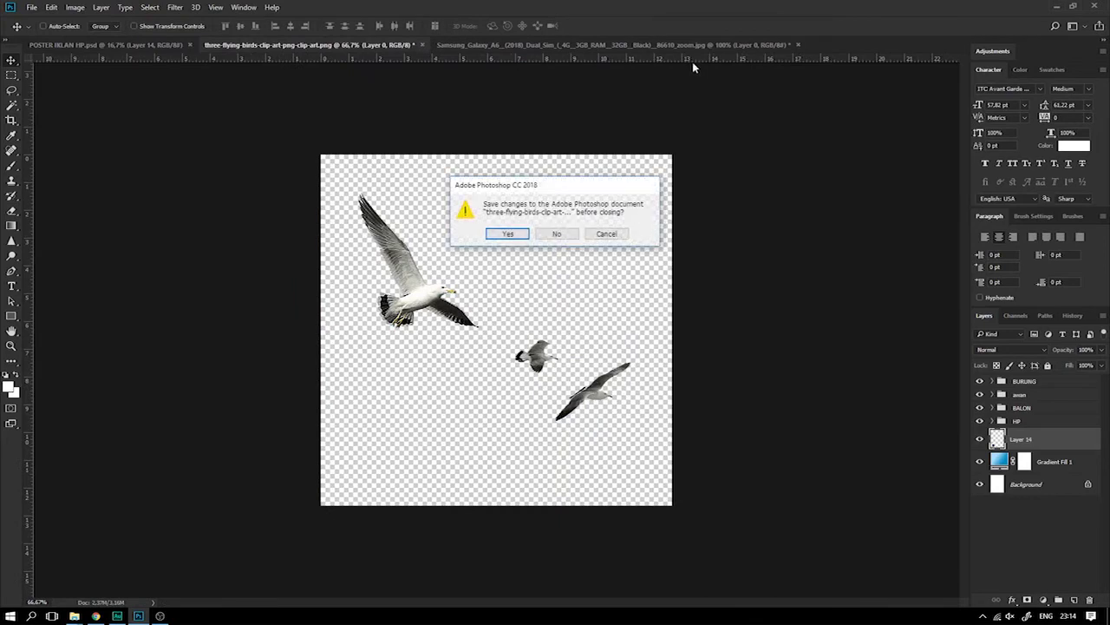
click(557, 234)
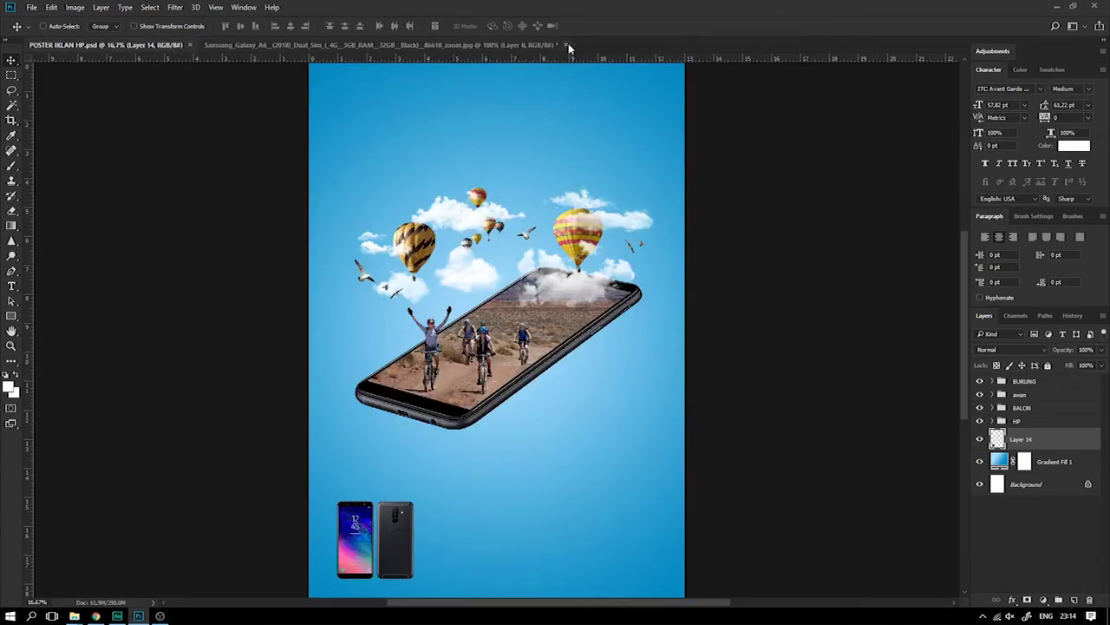
click(568, 45)
click(564, 239)
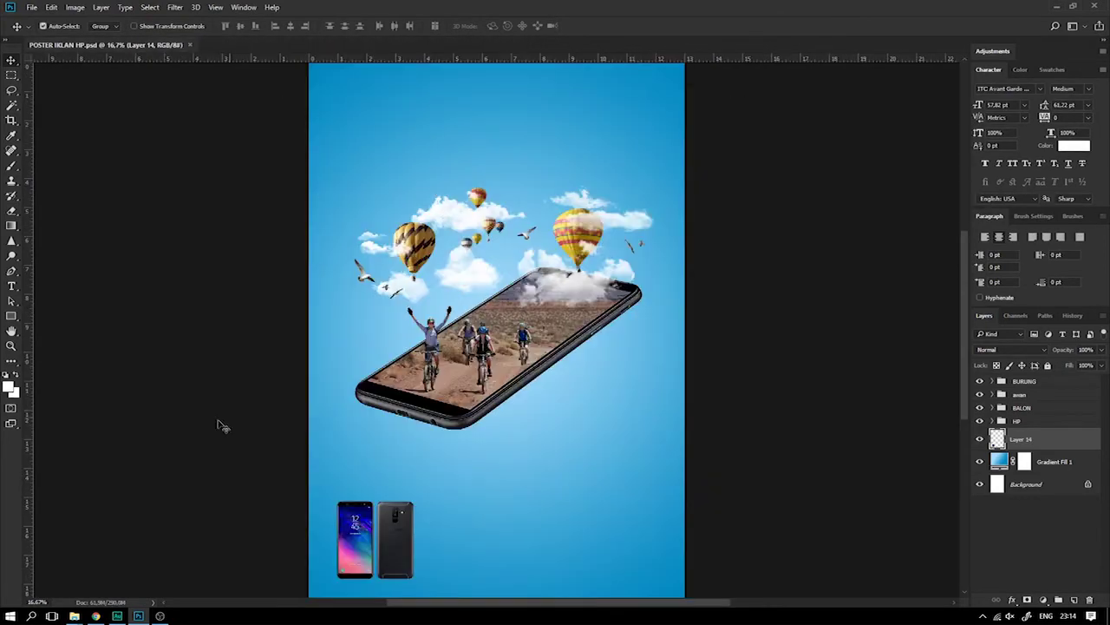
Drag the Full HD badge image from the project folder into Photoshop
click(149, 556)
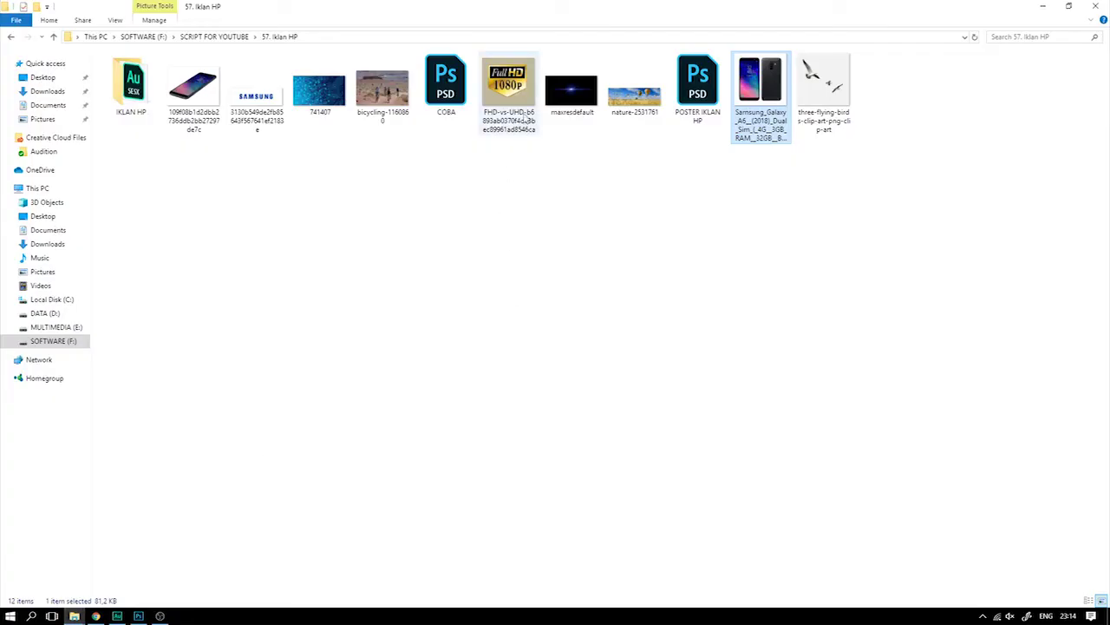
drag(526, 121, 142, 619)
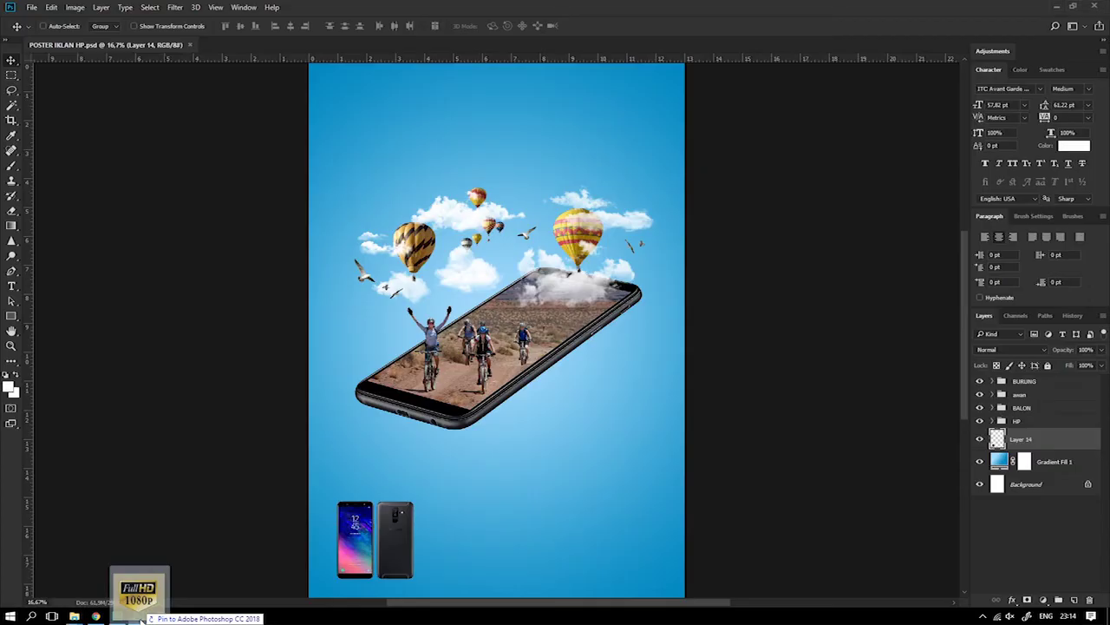
drag(142, 620, 652, 55)
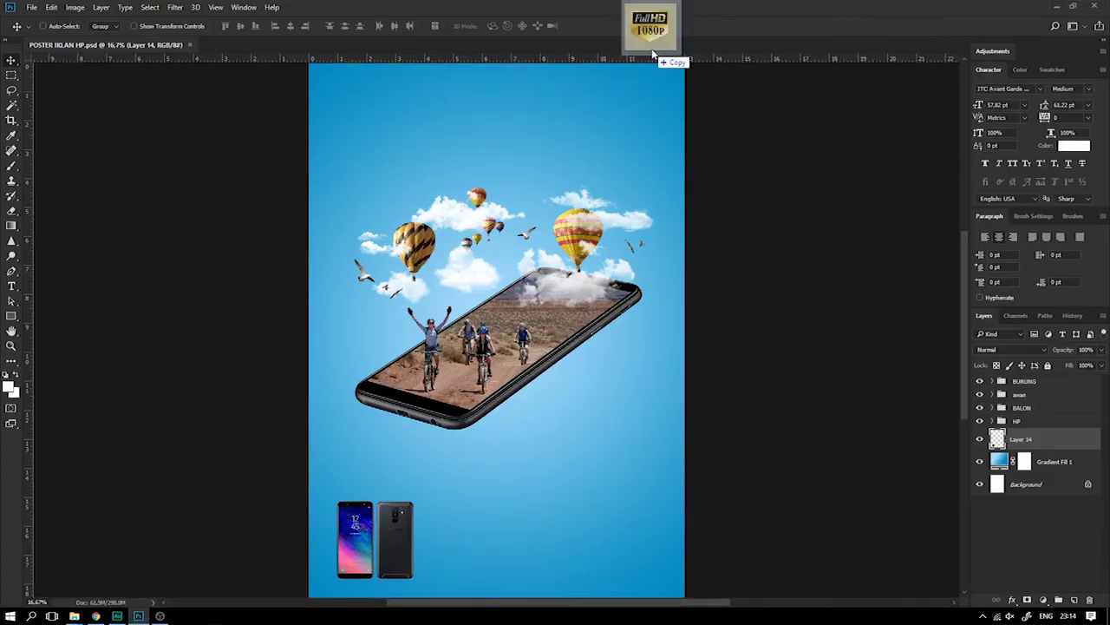
Open the Full HD badge image, unlock it and delete its beige background
drag(652, 55, 649, 69)
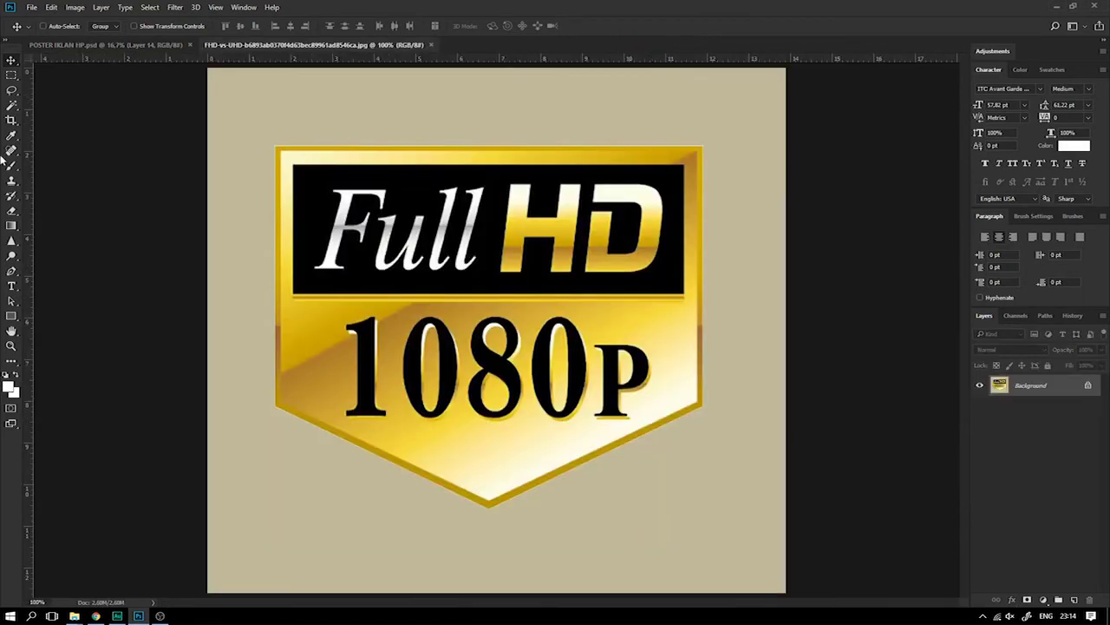
click(11, 104)
click(269, 120)
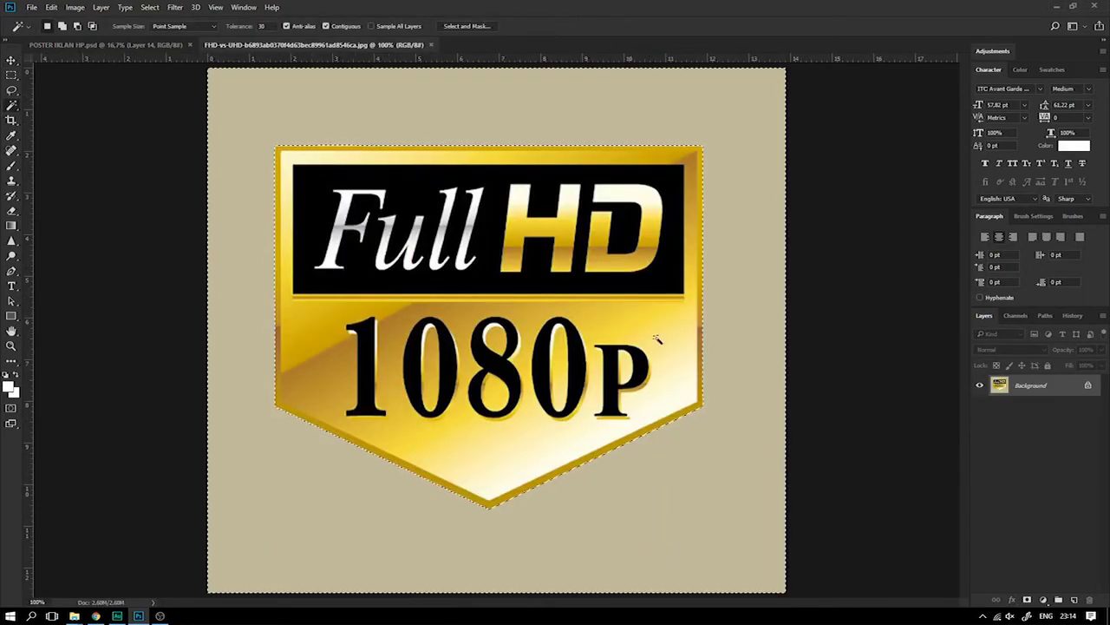
double_click(1033, 385)
click(655, 197)
key(Delete)
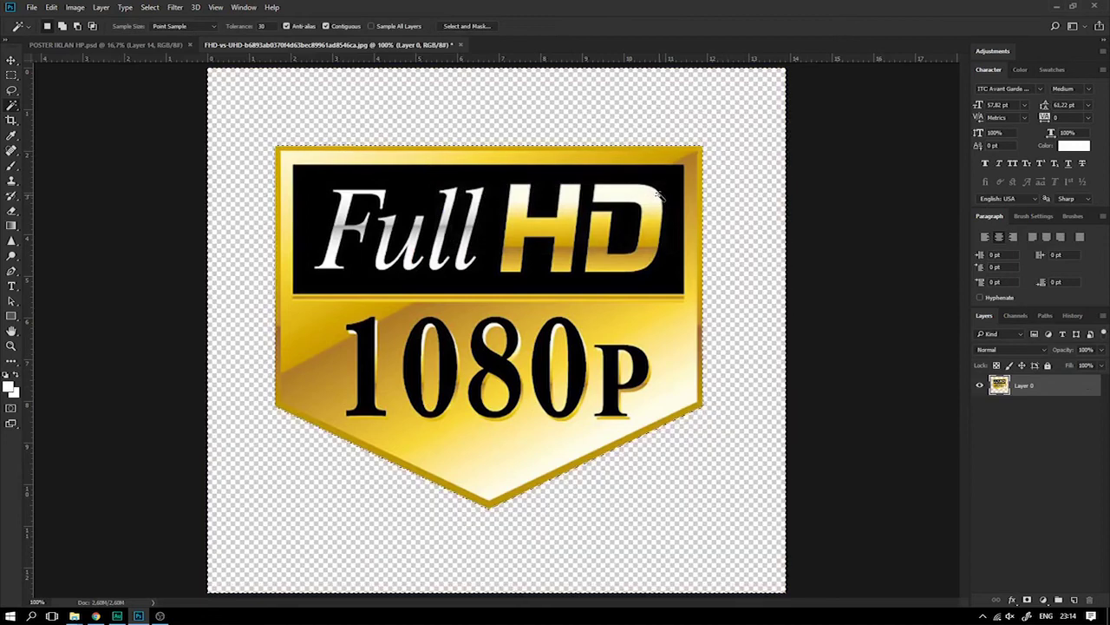
key(ctrl+d)
Move the cut-out badge into the poster at the bottom right
click(11, 60)
mouse_move(486, 239)
mouse_down()
mouse_move(488, 301)
mouse_move(611, 538)
mouse_move(650, 502)
mouse_up()
key(ctrl+t)
drag(609, 538, 603, 540)
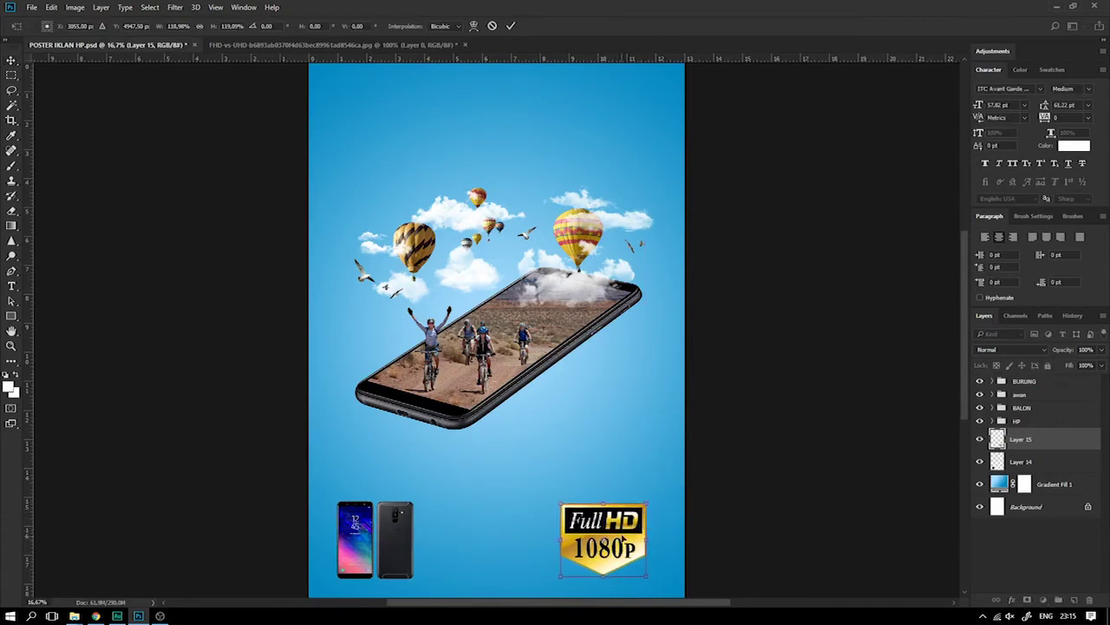
key(Return)
Enlarge the phones layer (Layer 14) to about 134%
right_click(406, 536)
click(418, 527)
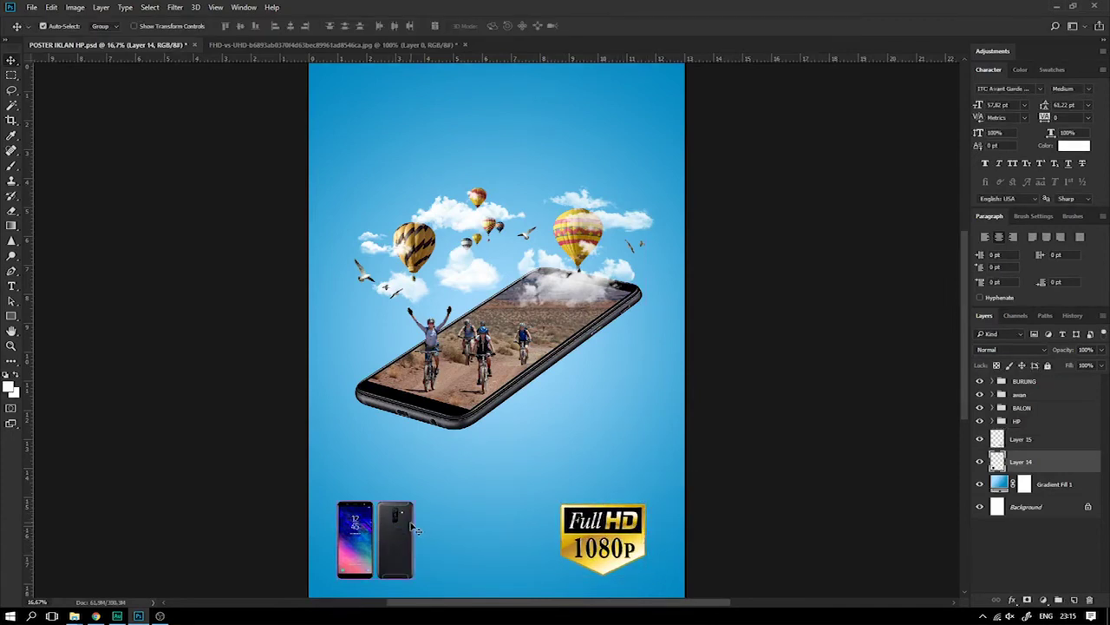
key(ctrl+t)
mouse_move(417, 501)
mouse_down()
mouse_move(442, 475)
mouse_move(436, 508)
mouse_up()
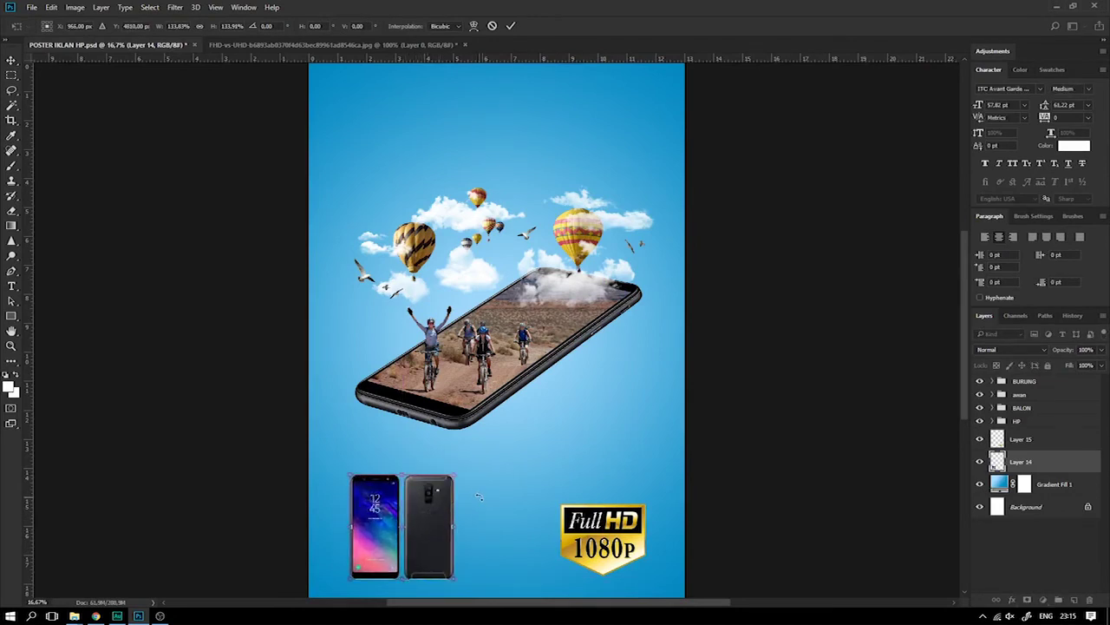
scroll(479, 496, down, 2)
drag(426, 483, 418, 469)
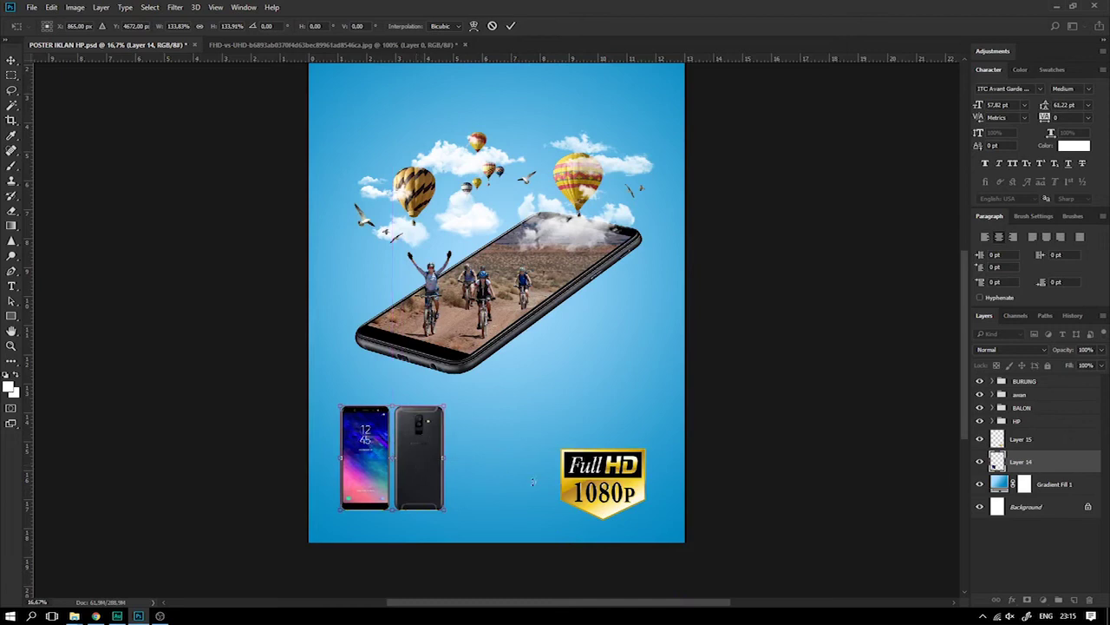
key(Return)
Shift the badge (Layer 15) up-left and scale it to about 112%
right_click(608, 478)
click(630, 487)
drag(602, 458, 545, 424)
key(ctrl+t)
drag(611, 473, 616, 470)
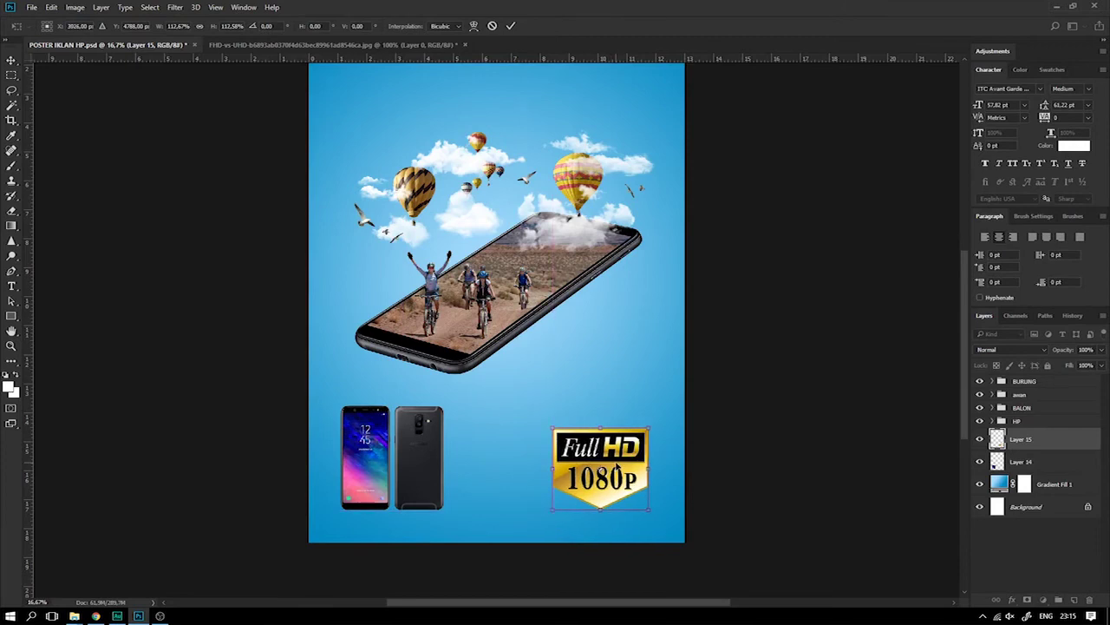
key(Return)
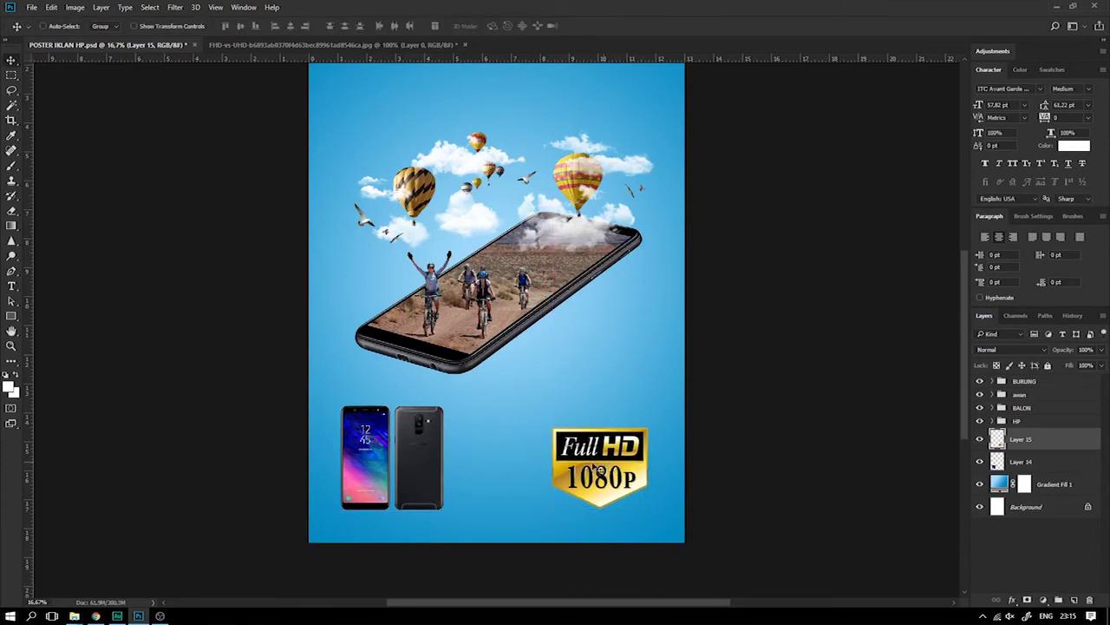
Nudge the phones layer slightly right and save the poster
right_click(419, 445)
click(455, 453)
key(shift+Right)
key(shift+Right)
key(shift+Right)
scroll(457, 451, up, 3)
key(ctrl+s)
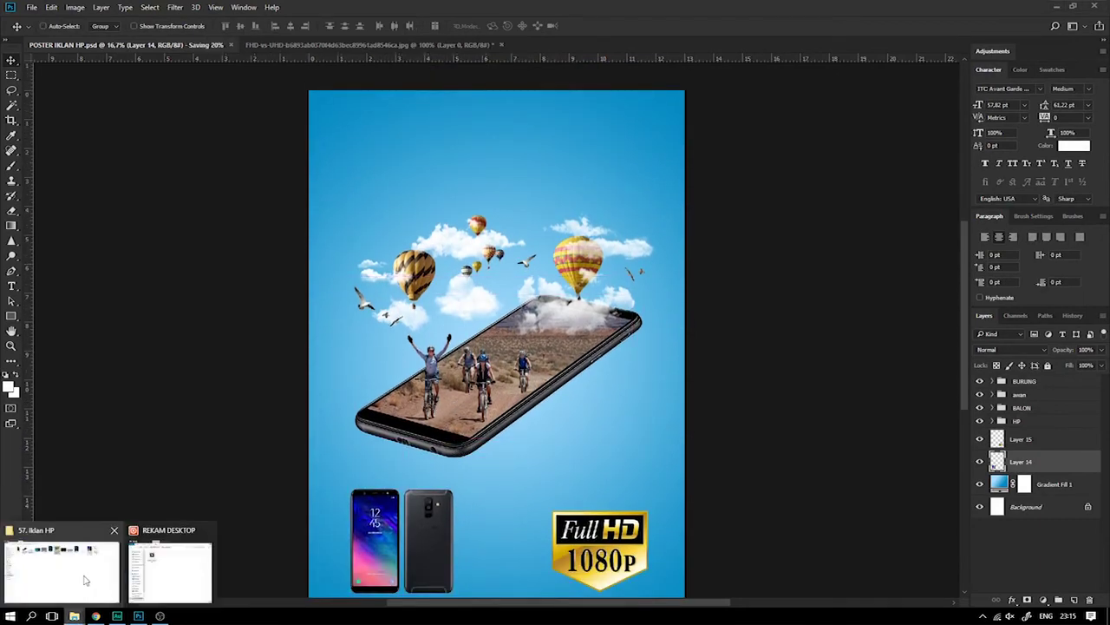
Place the Samsung logo file onto the poster near the top
mouse_move(73, 616)
click(65, 564)
drag(260, 110, 432, 256)
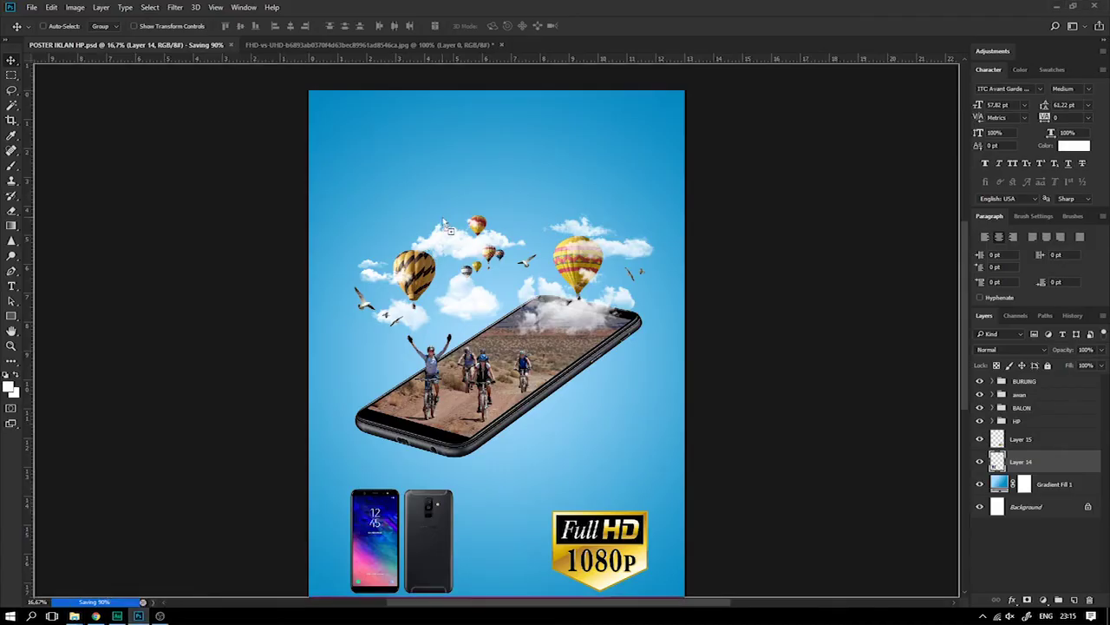
drag(448, 227, 448, 230)
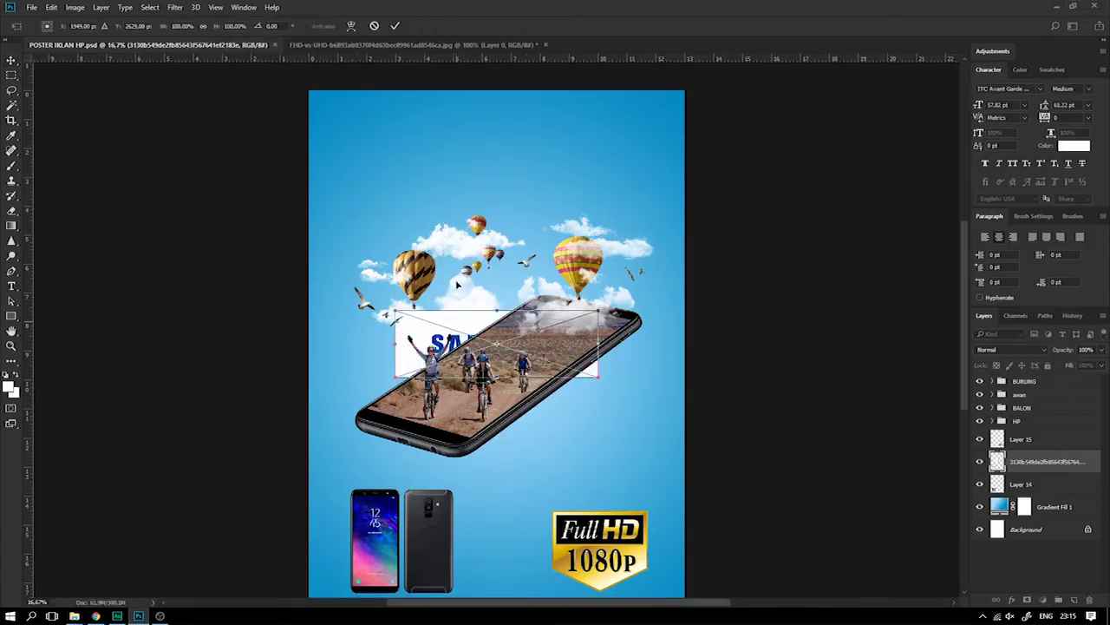
drag(458, 322, 496, 141)
key(Return)
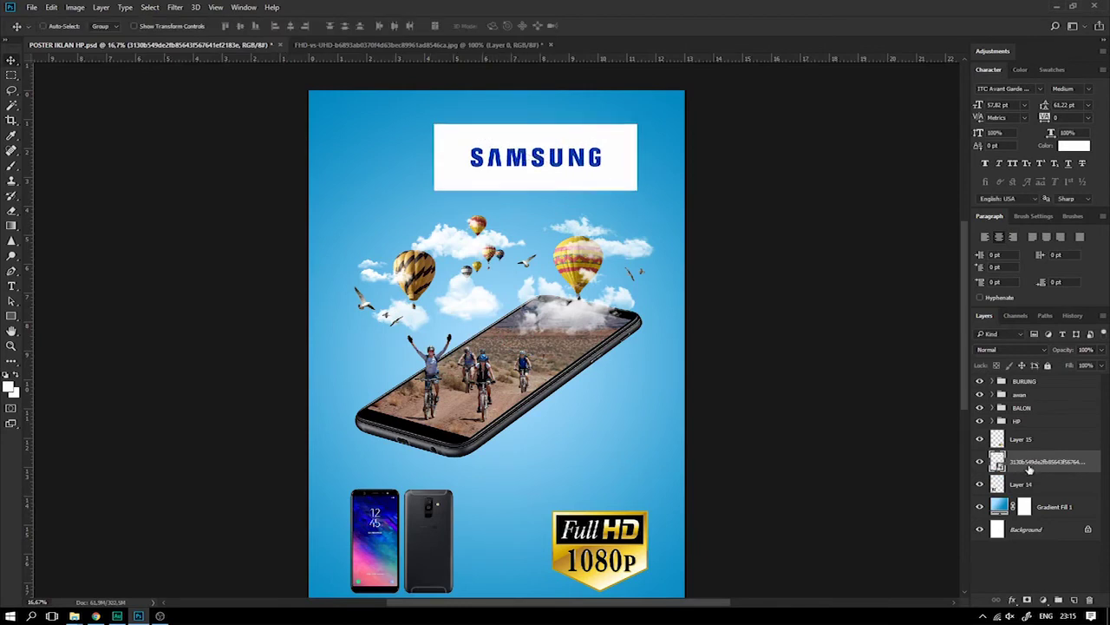
Rasterize the Samsung logo layer and remove the white box around SAMSUNG
right_click(1030, 468)
click(928, 264)
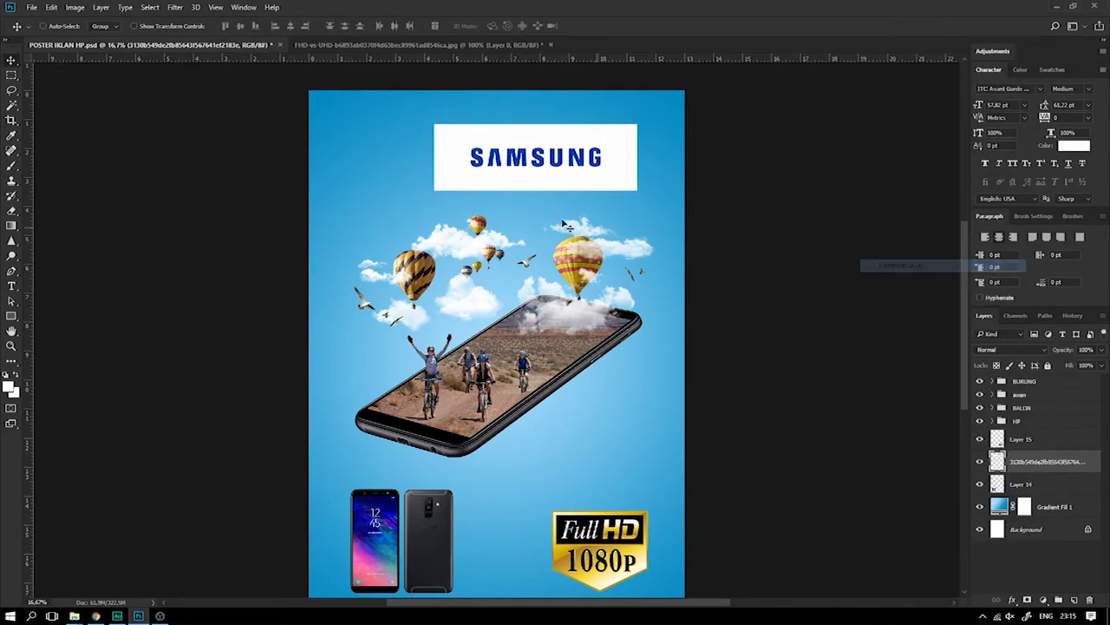
click(8, 103)
click(470, 142)
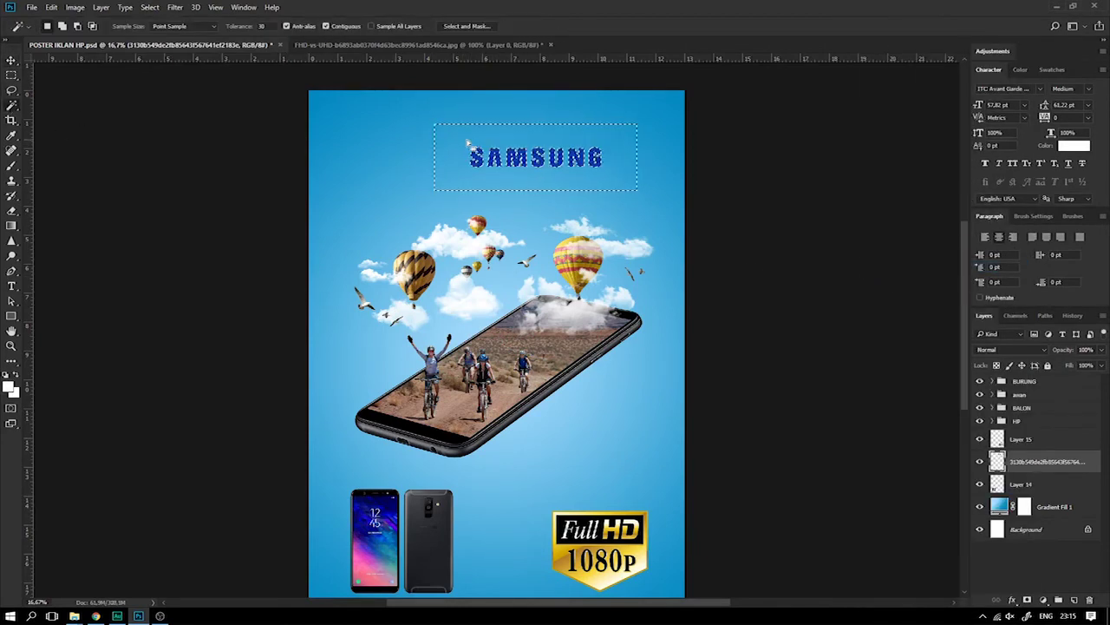
key(ctrl+d)
key(v)
Move SAMSUNG to the top right, shrink it to about 68%, and save
drag(560, 168, 630, 134)
key(ctrl+t)
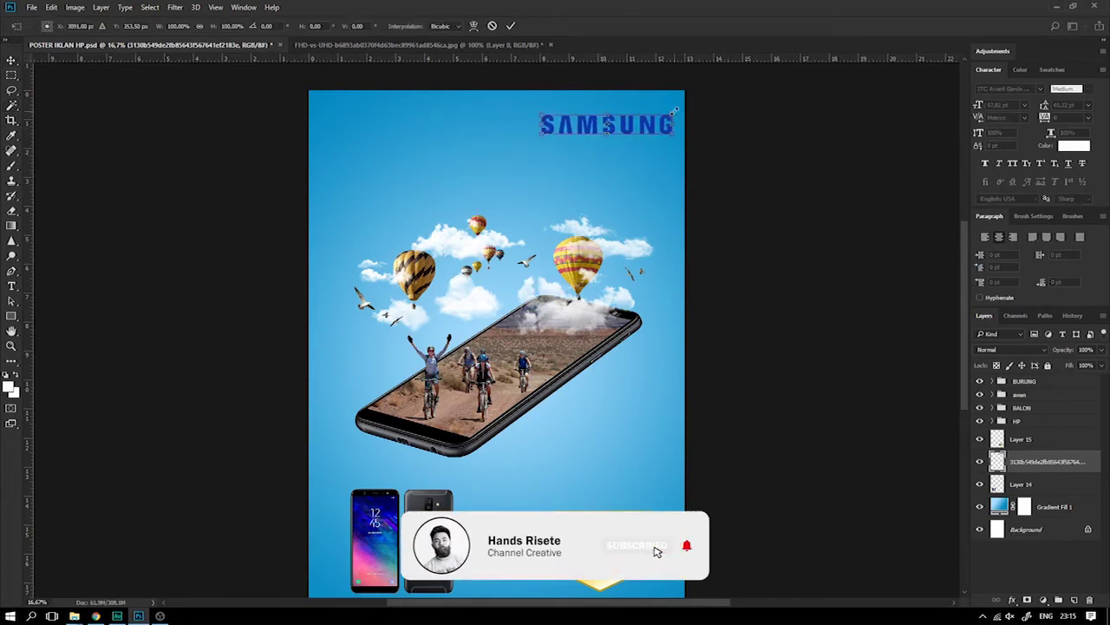
drag(675, 111, 647, 125)
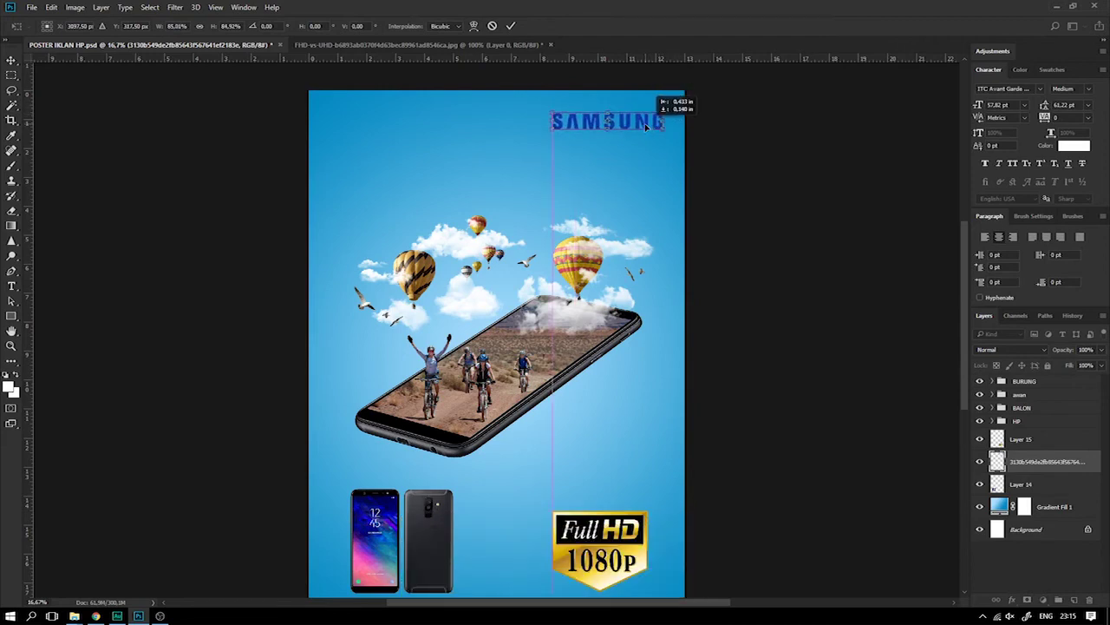
key(Return)
key(ctrl+s)
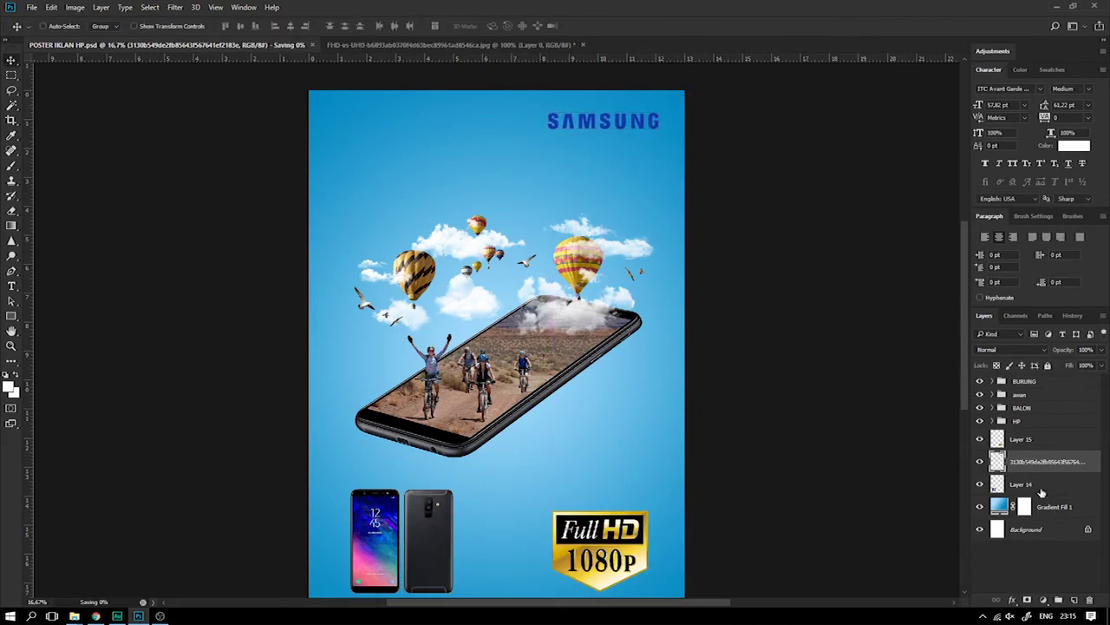
click(1044, 382)
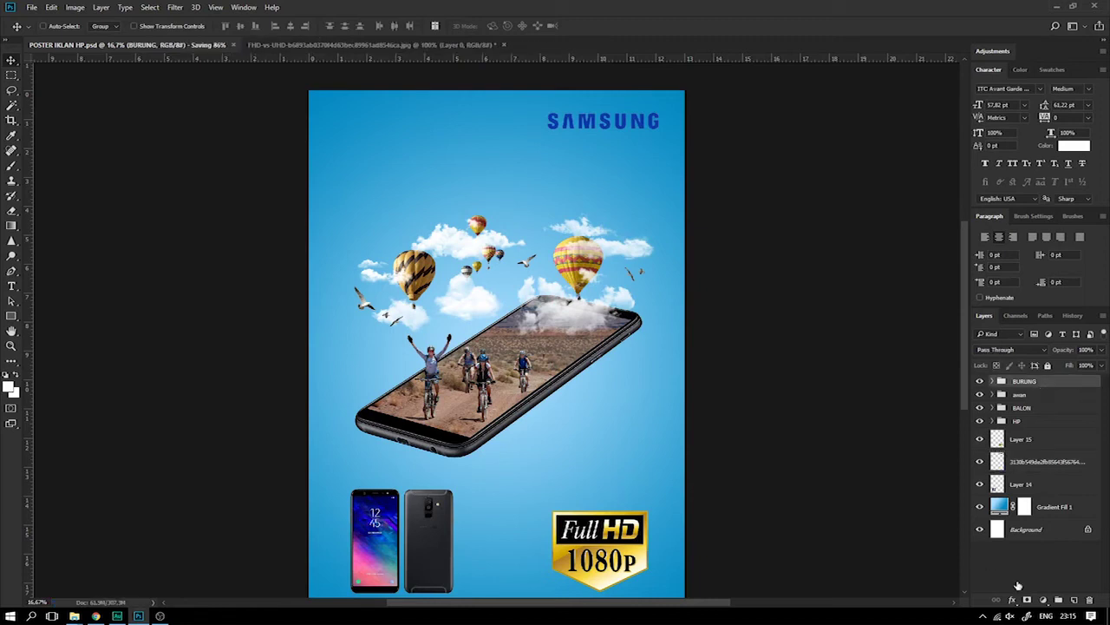
Add the 'Galaxy A6' title text below the SAMSUNG logo
click(13, 289)
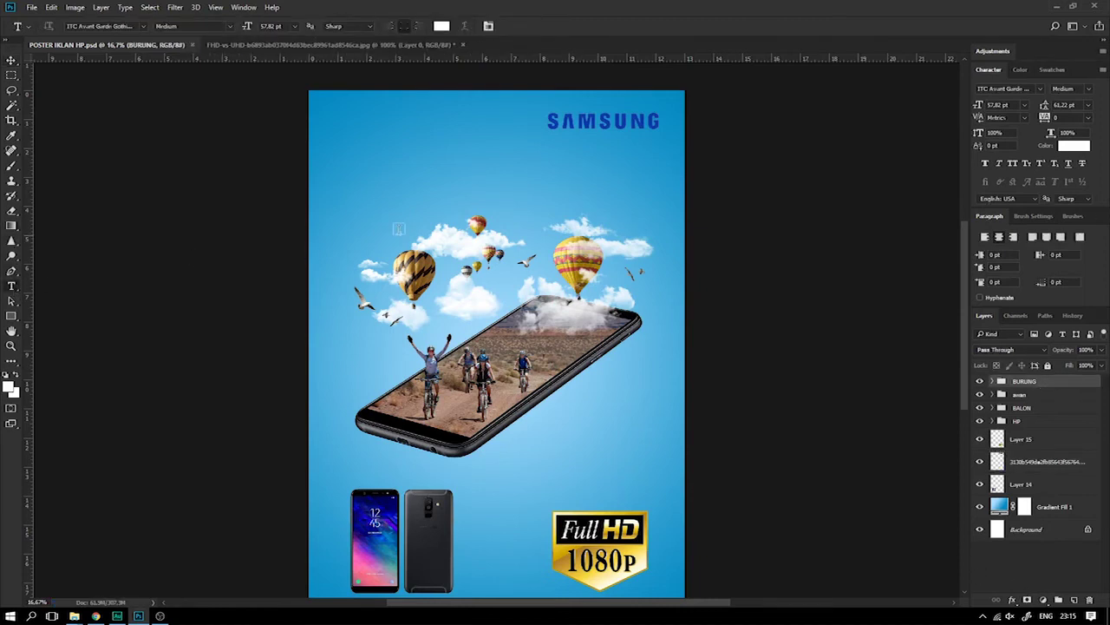
click(440, 170)
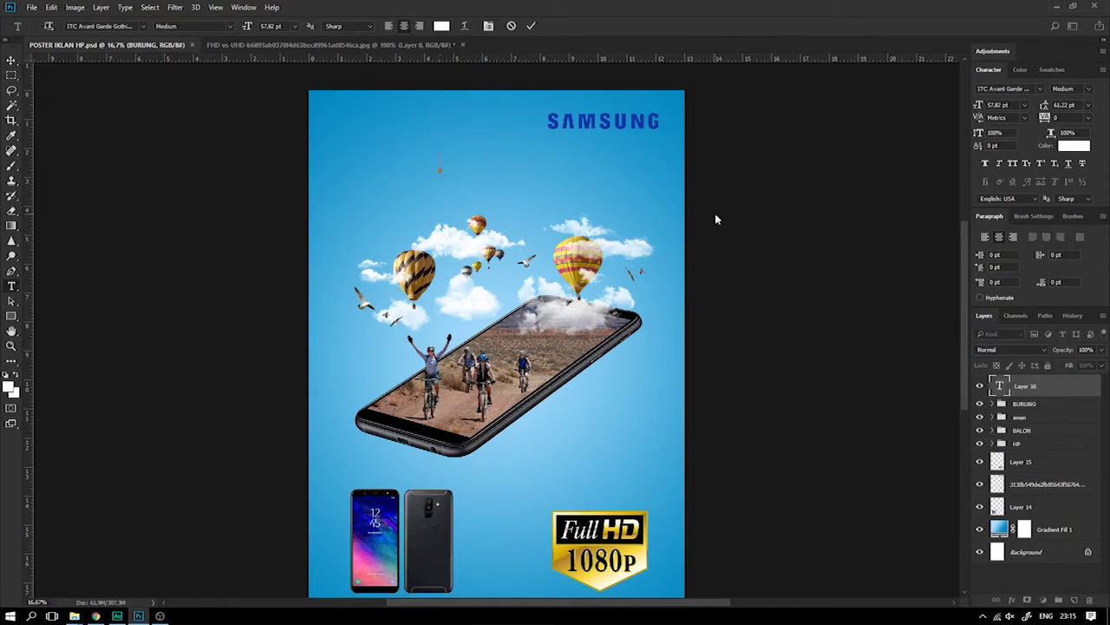
text(Gala)
text(xy A6)
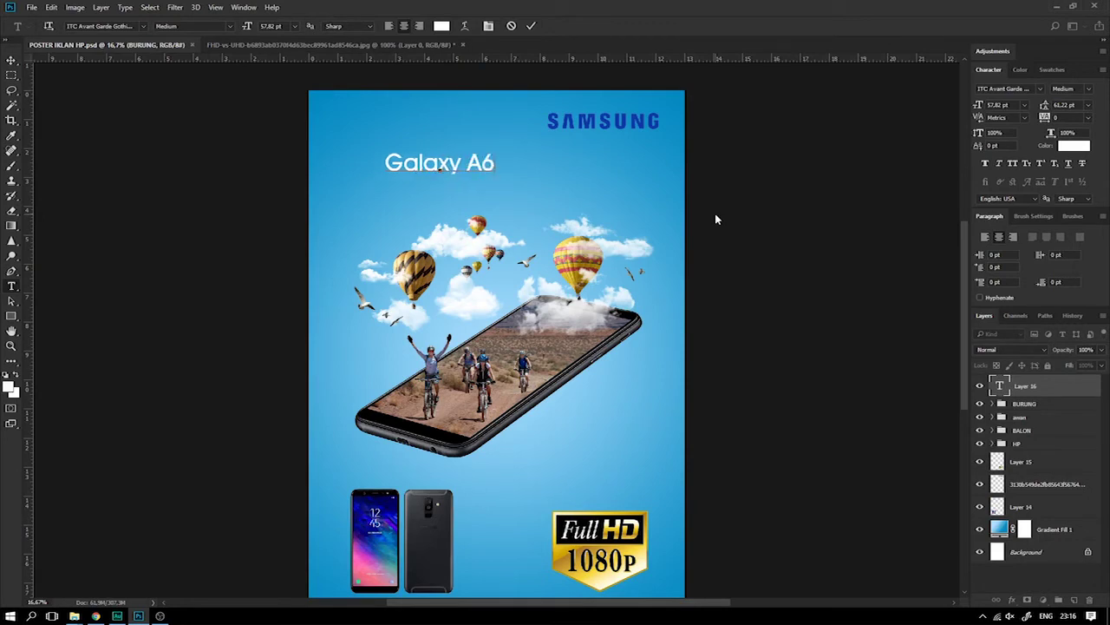
key(ctrl+Return)
Enlarge the Galaxy A6 title and shift it slightly left
key(ctrl+t)
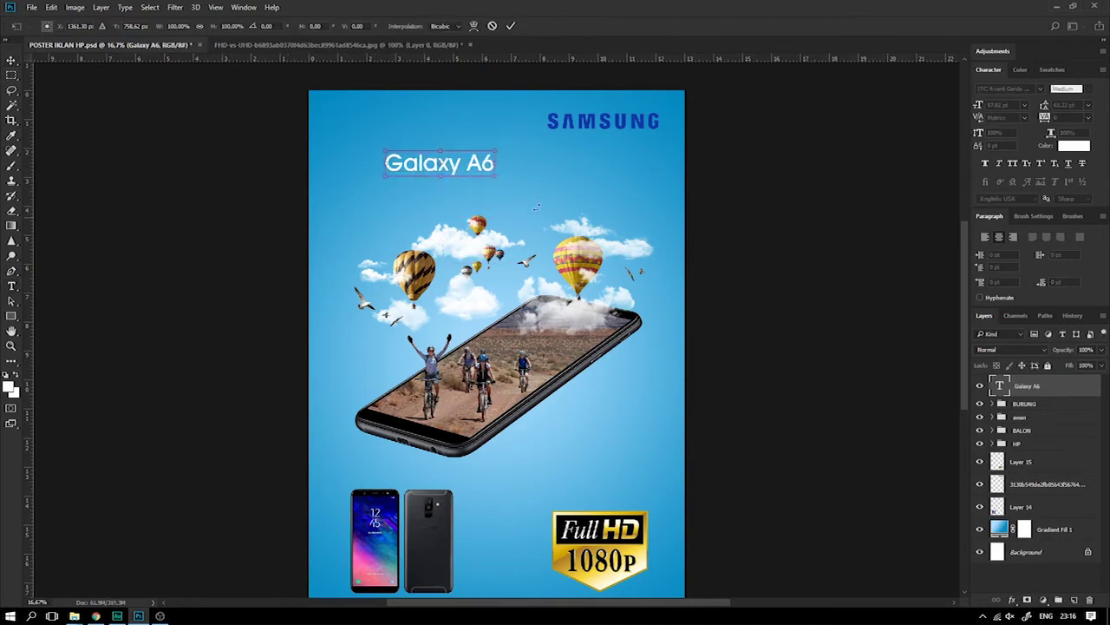
drag(496, 175, 580, 204)
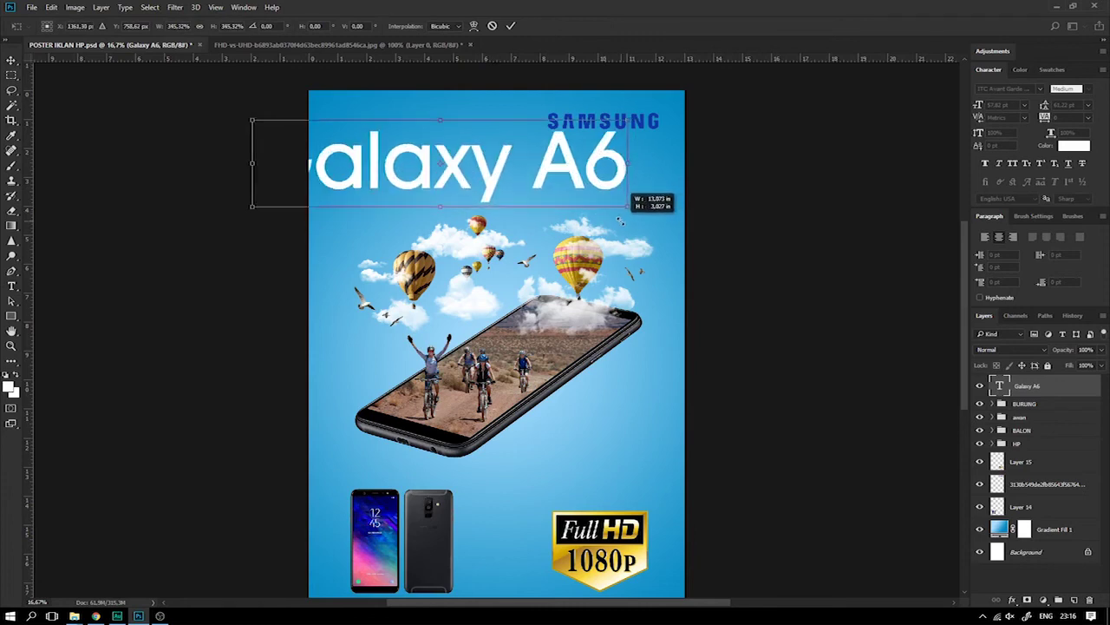
drag(580, 204, 573, 197)
drag(637, 152, 614, 144)
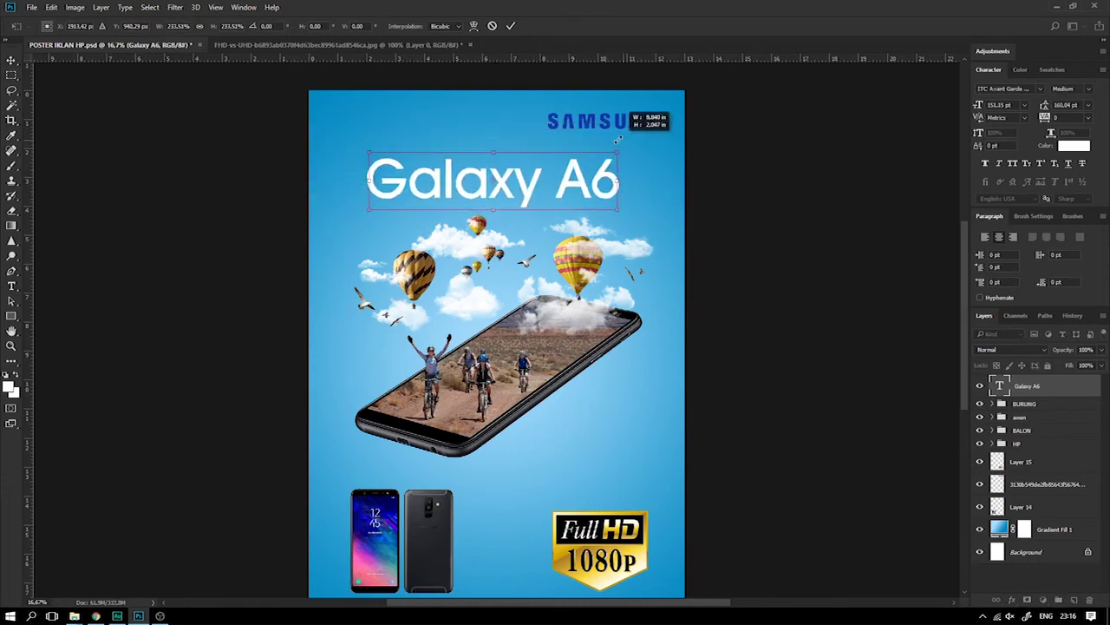
drag(601, 187, 626, 154)
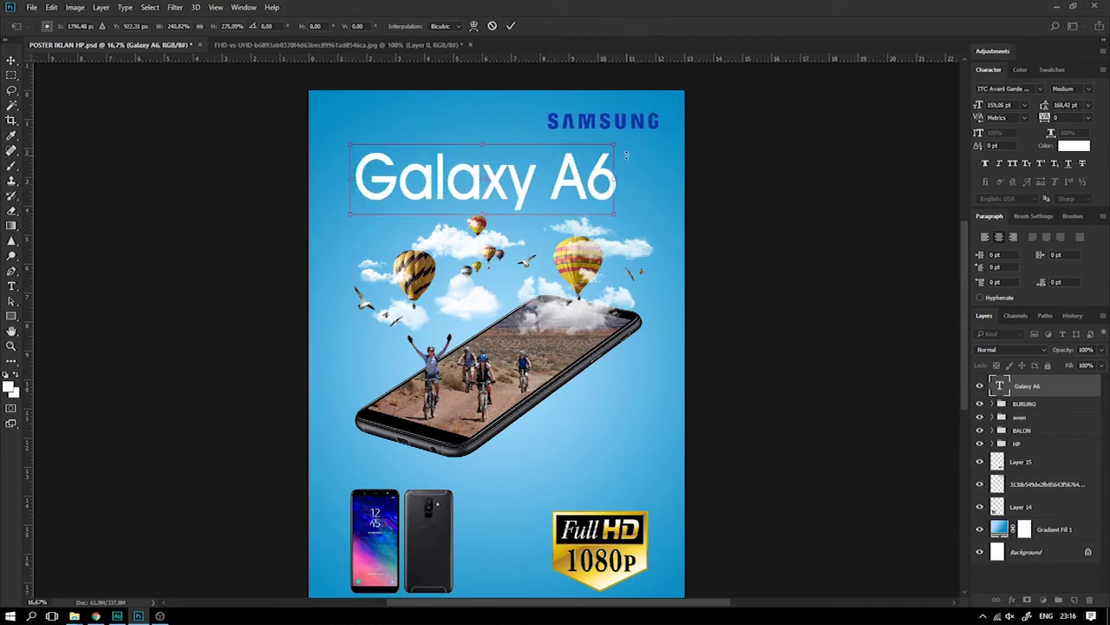
key(Return)
key(ctrl+z)
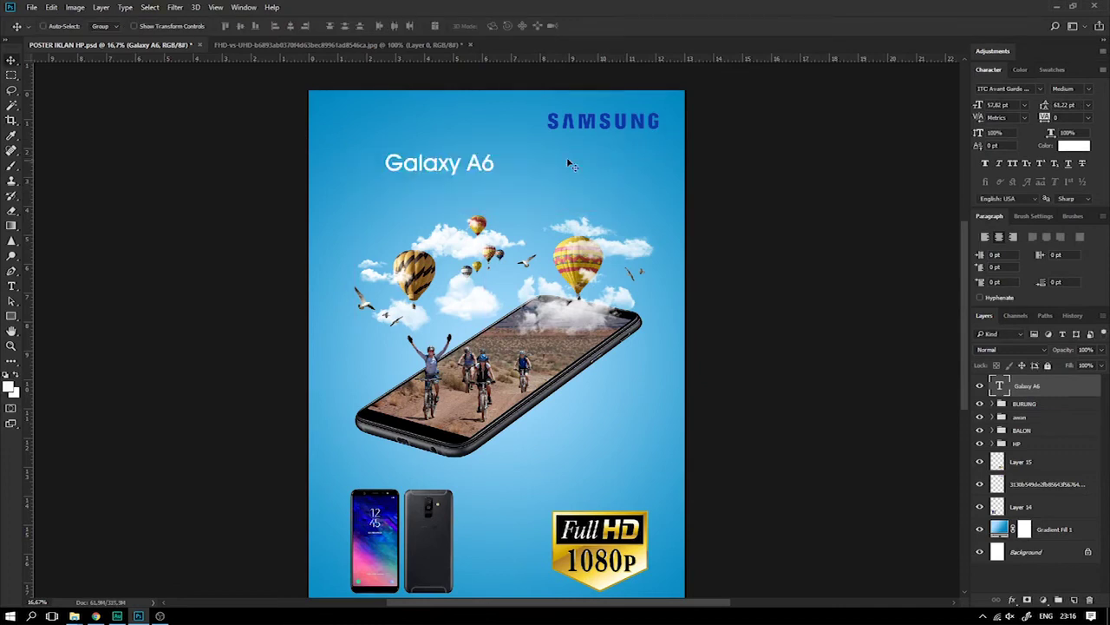
key(ctrl+t)
drag(578, 207, 624, 219)
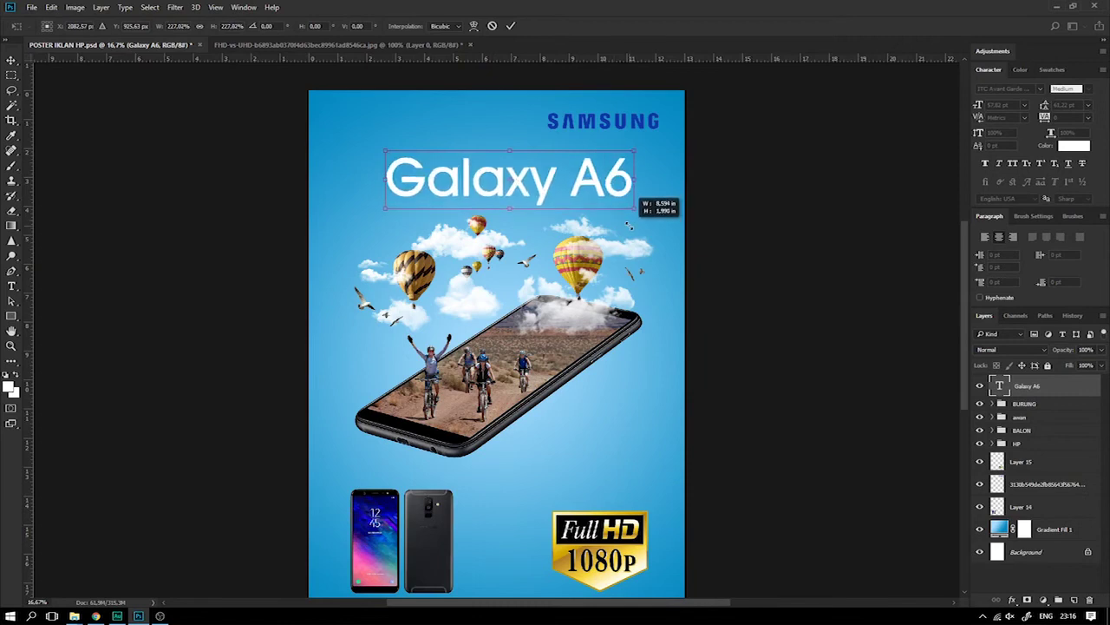
key(Return)
drag(517, 189, 500, 189)
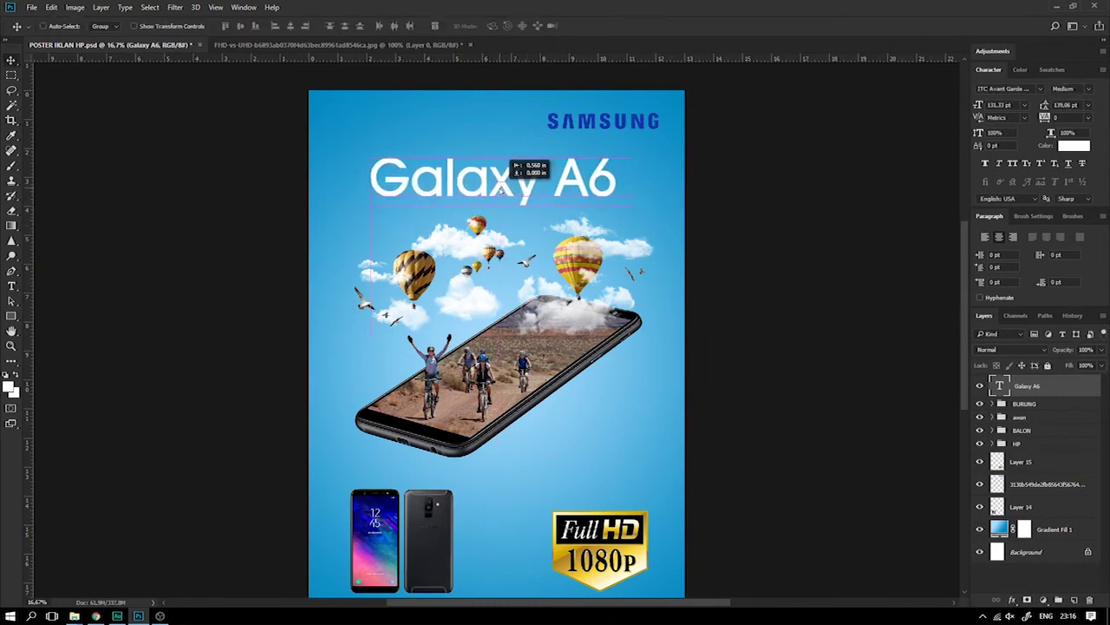
Move the birds, clouds, balloons and phone groups slightly down together
scroll(639, 182, down, 2)
scroll(640, 182, up, 1)
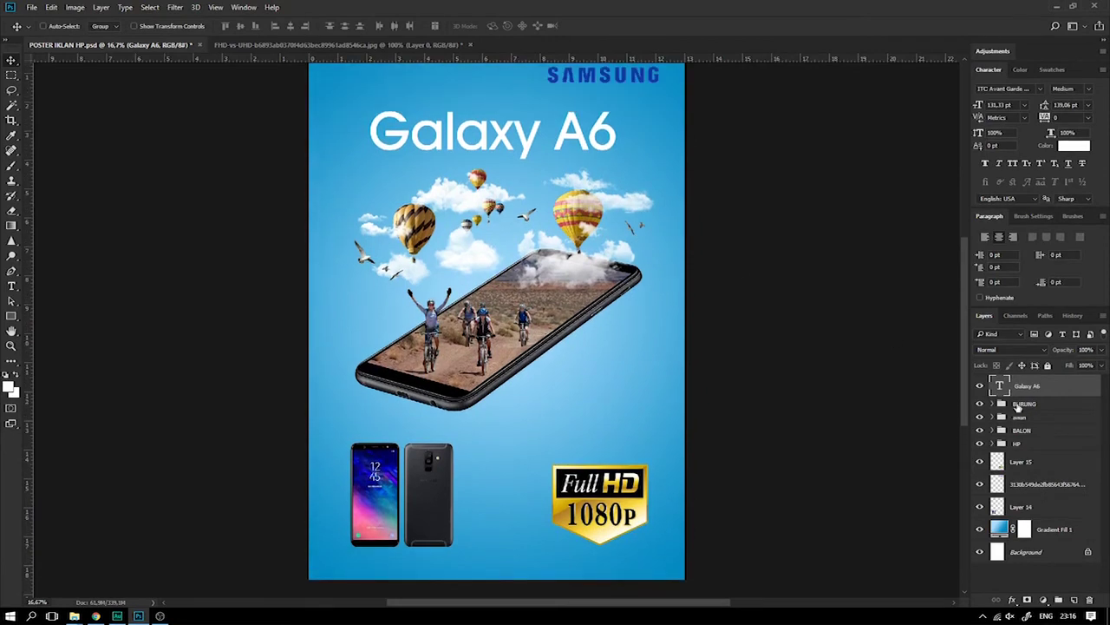
click(1015, 406)
shift+click(1034, 444)
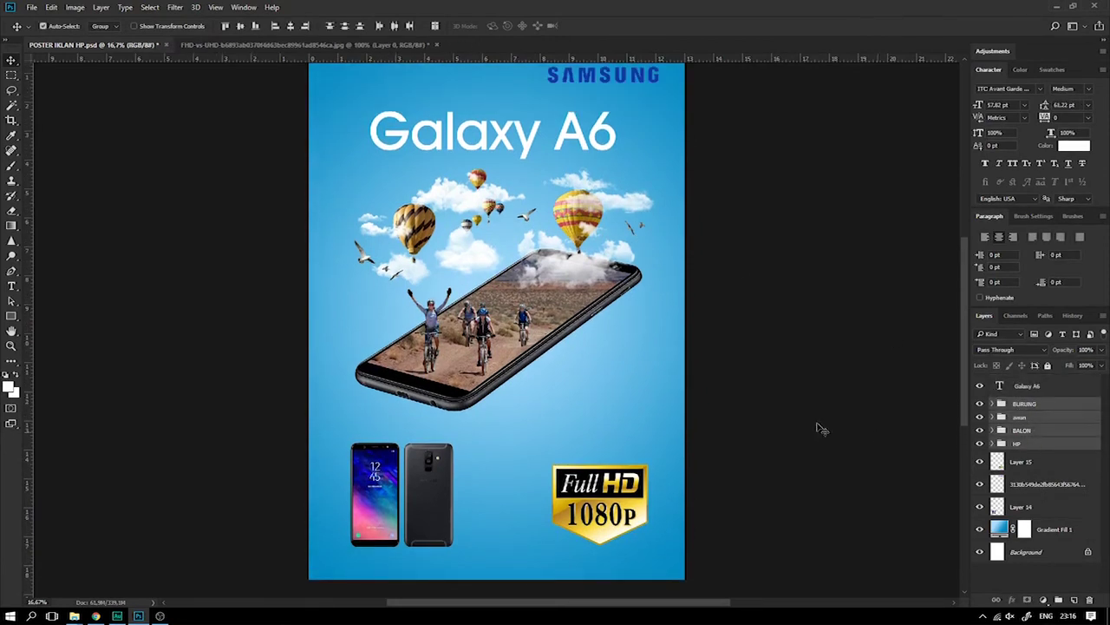
key(ctrl+t)
drag(542, 327, 541, 340)
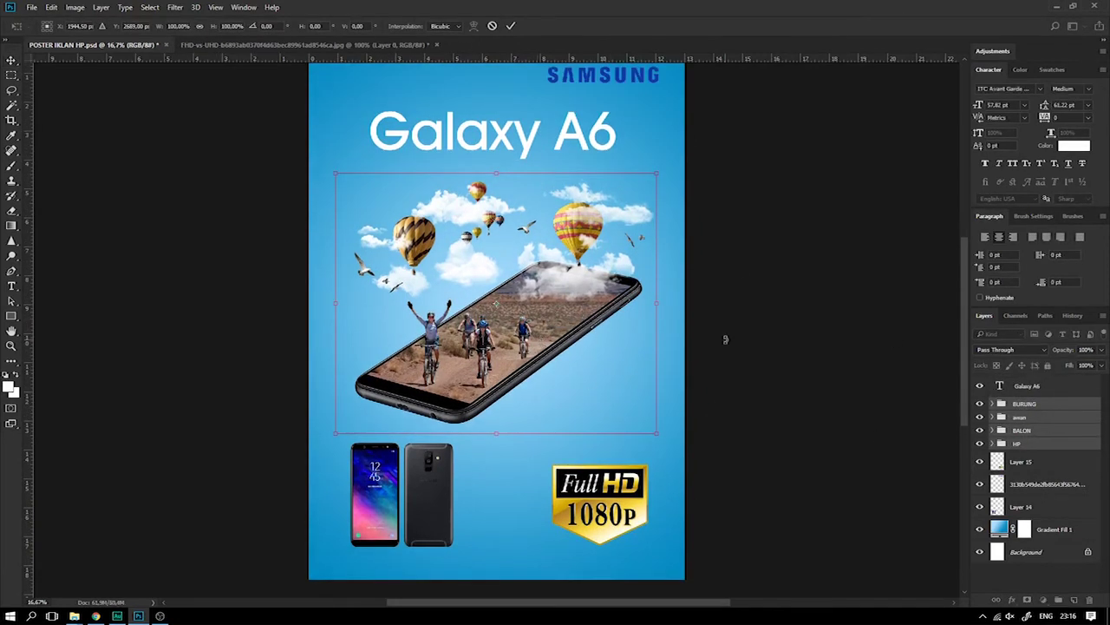
scroll(726, 339, up, 1)
key(Return)
Scale the Galaxy A6 title layer up to about 106%
right_click(519, 179)
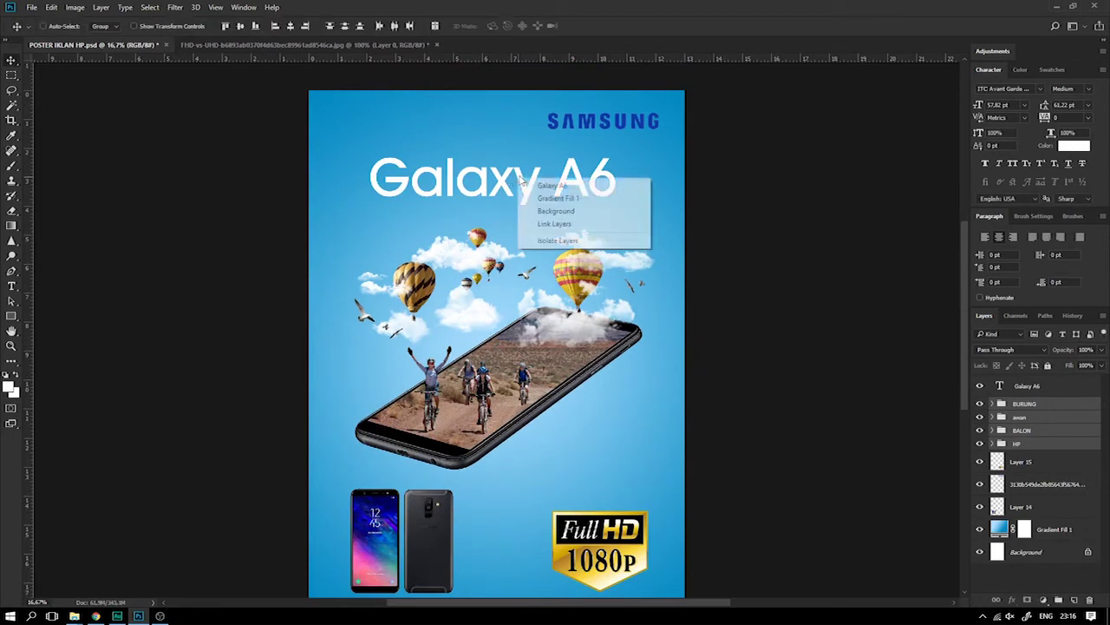
click(551, 185)
key(ctrl+t)
drag(621, 149, 626, 149)
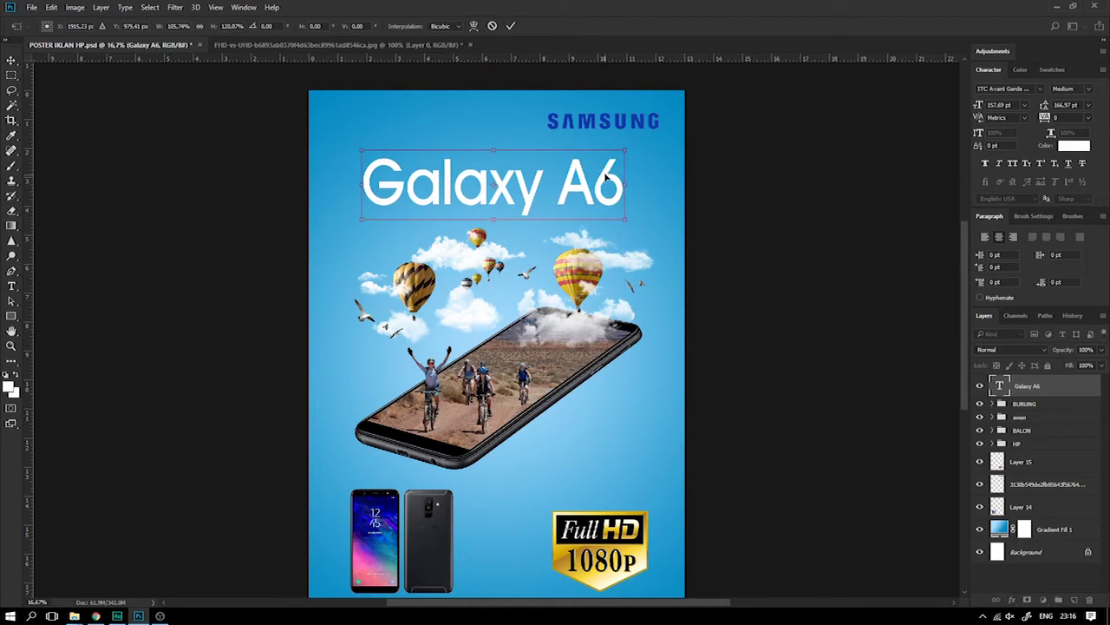
key(Escape)
key(ctrl+t)
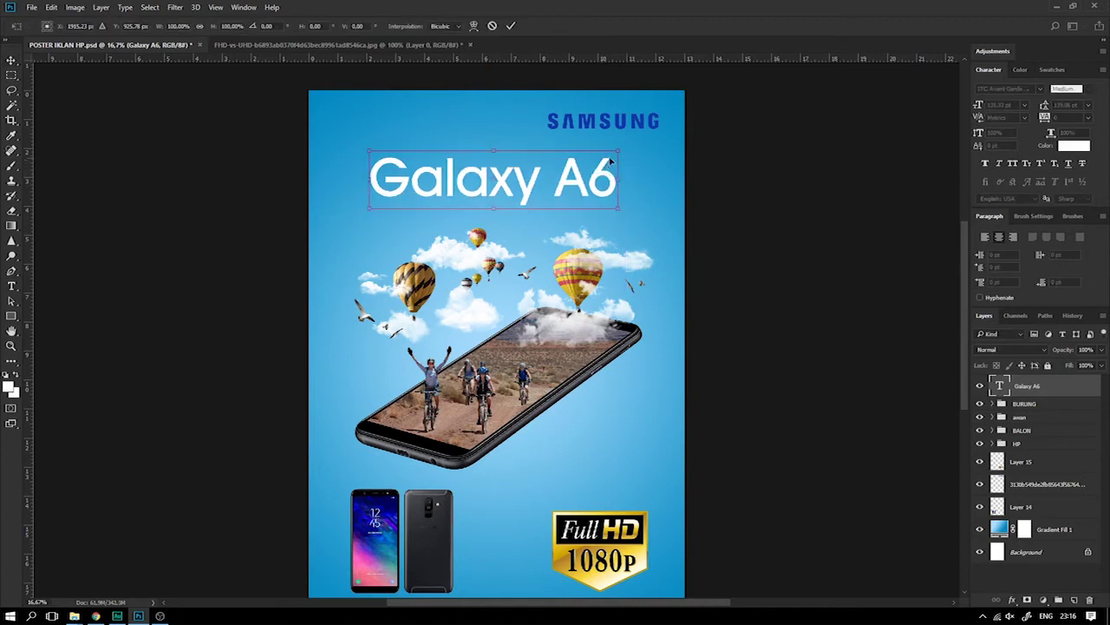
drag(619, 149, 650, 170)
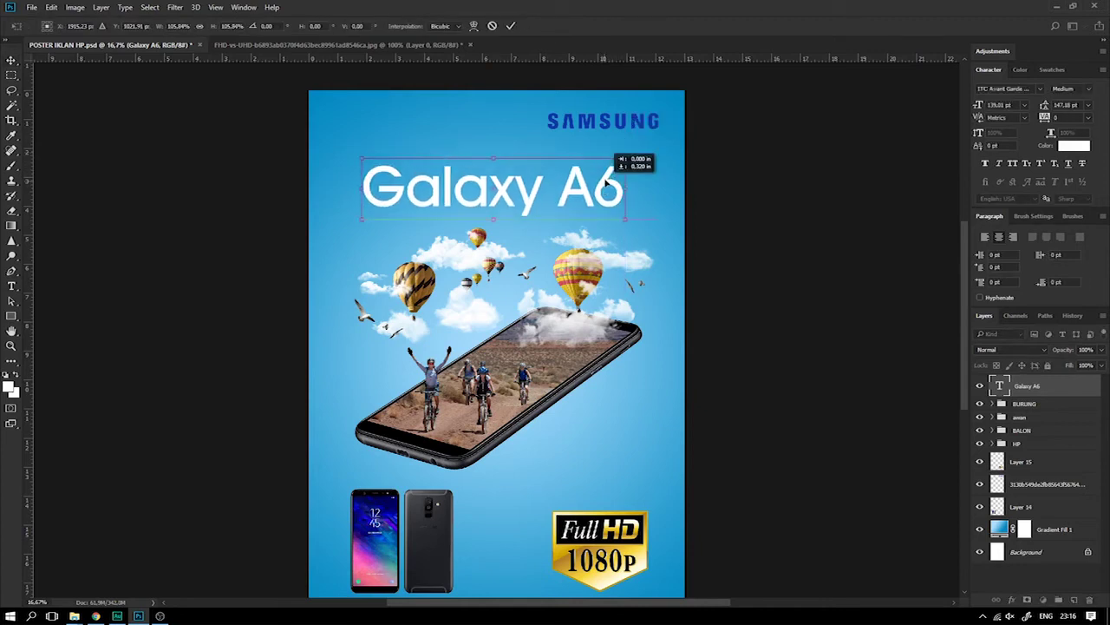
key(Return)
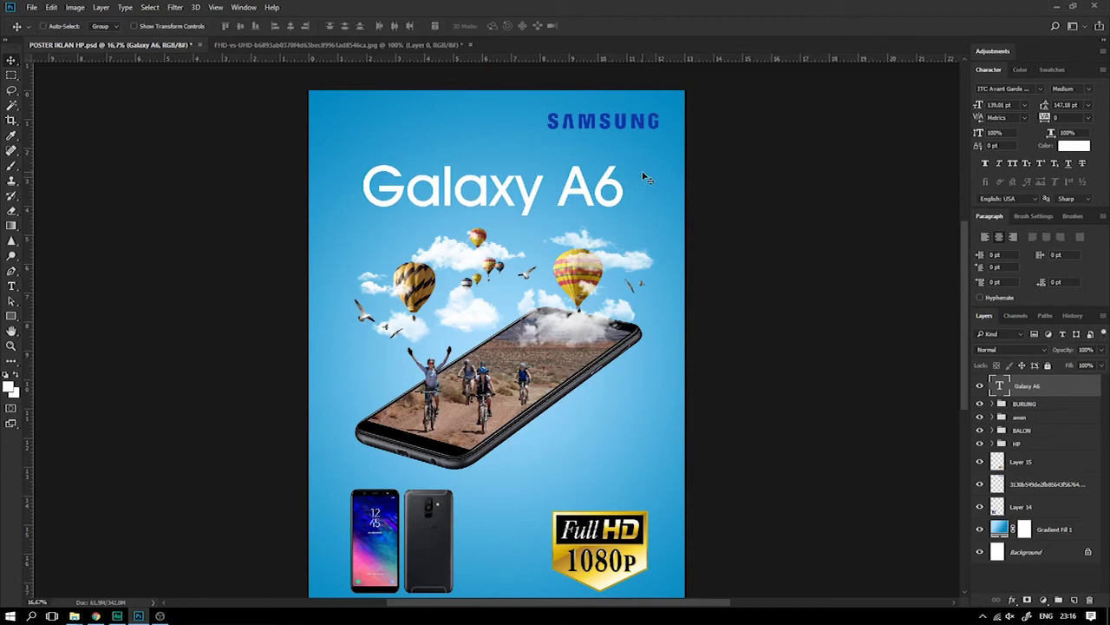
Fit the whole poster in the window, save, and duplicate the title layer
key(ctrl+minus)
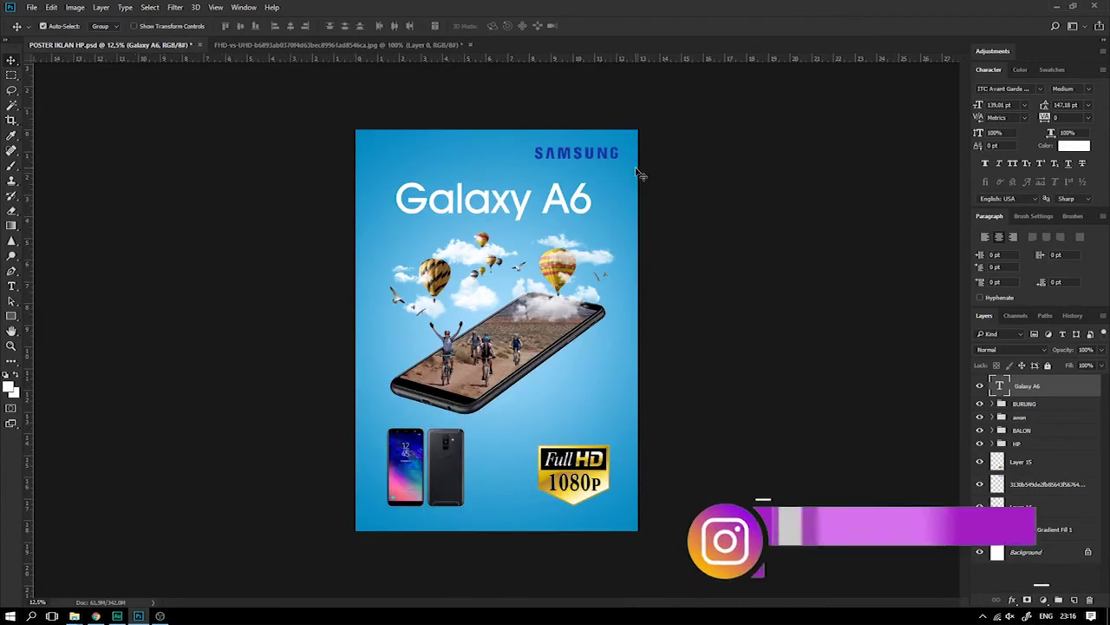
key(ctrl+0)
key(ctrl+s)
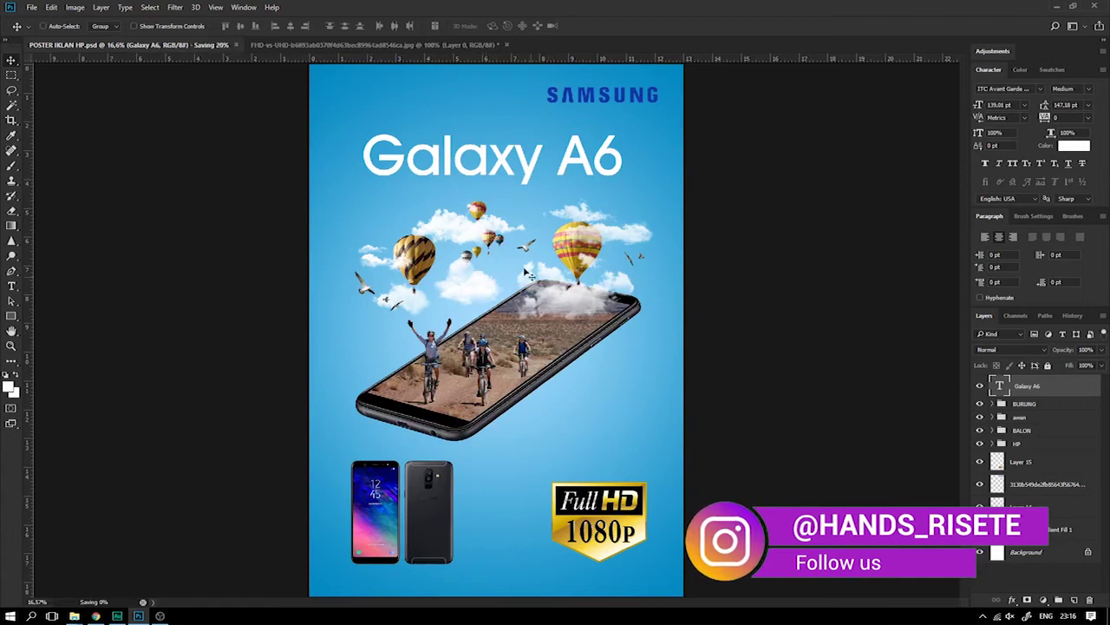
key(ctrl+j)
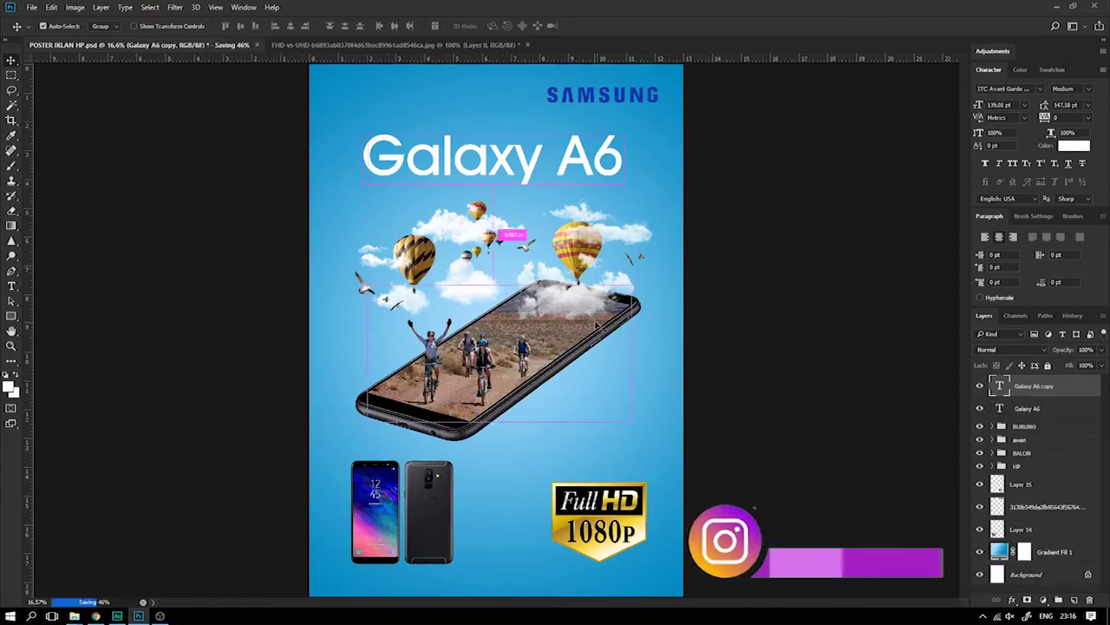
Turn a shrunken copy of the title beside the phone into a small 'MAIN CAMERA' label
drag(513, 226, 645, 434)
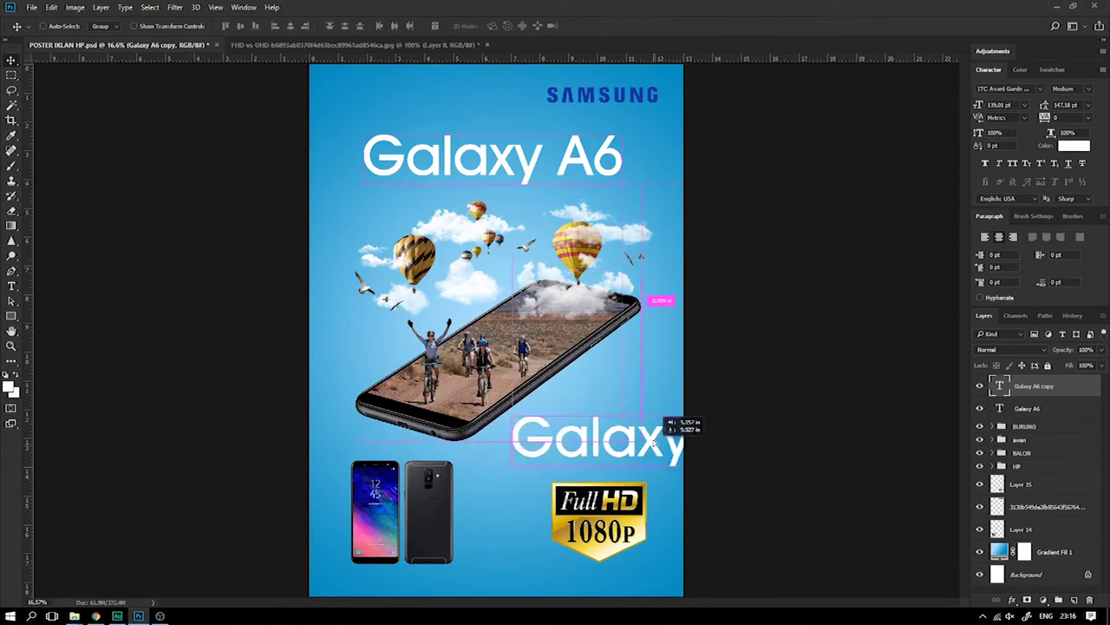
key(ctrl+t)
mouse_move(761, 393)
mouse_down()
mouse_move(624, 405)
mouse_move(637, 394)
mouse_up()
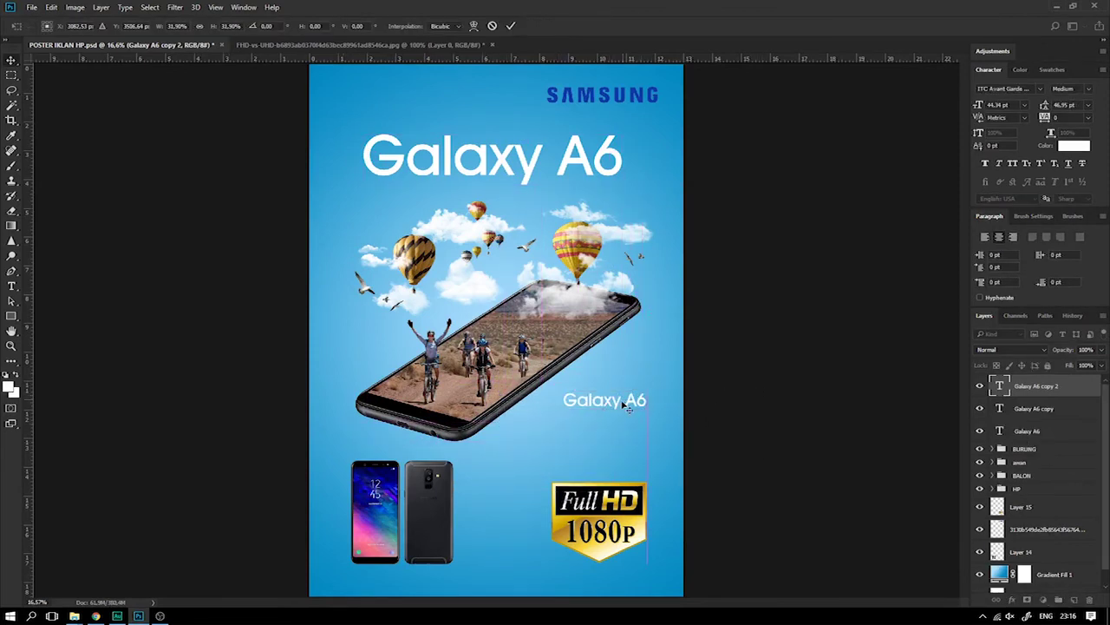
key(Return)
click(11, 287)
double_click(598, 401)
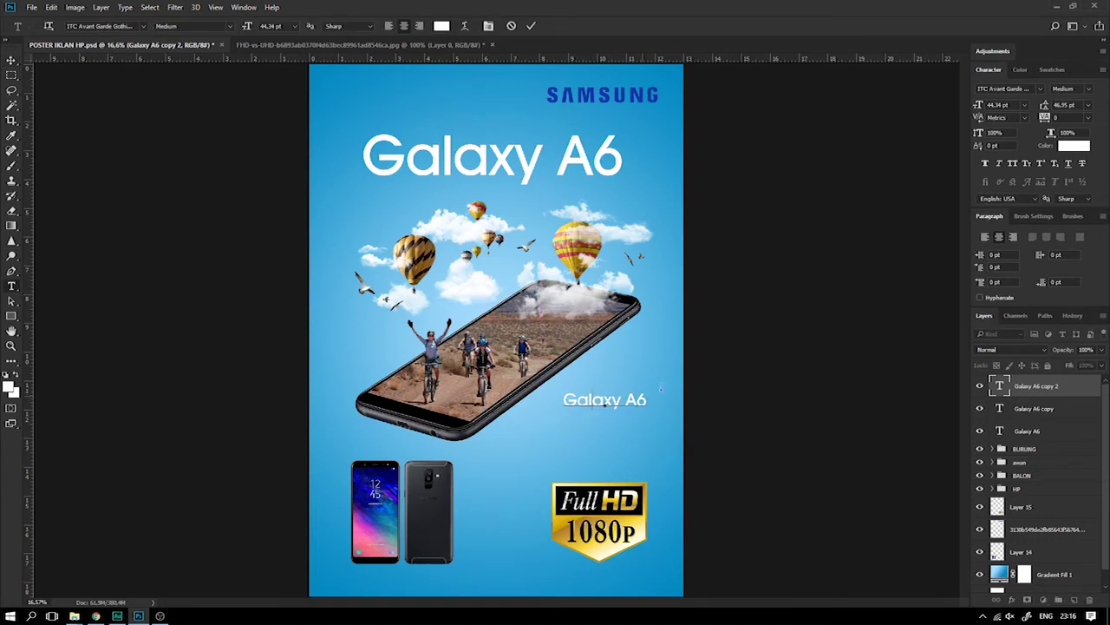
text(Main)
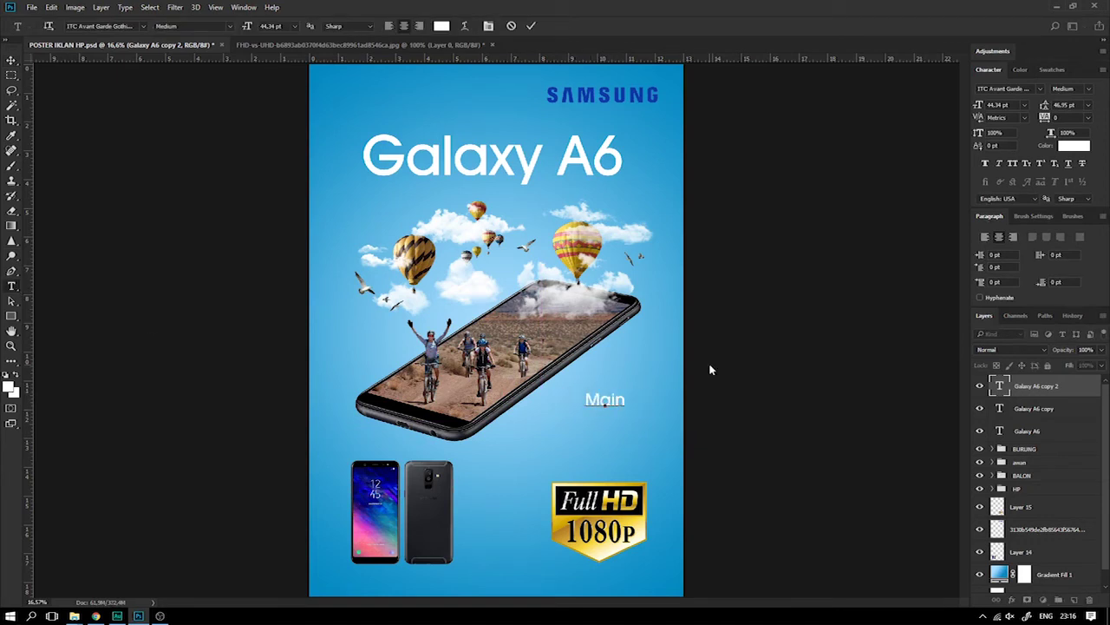
text( Camera)
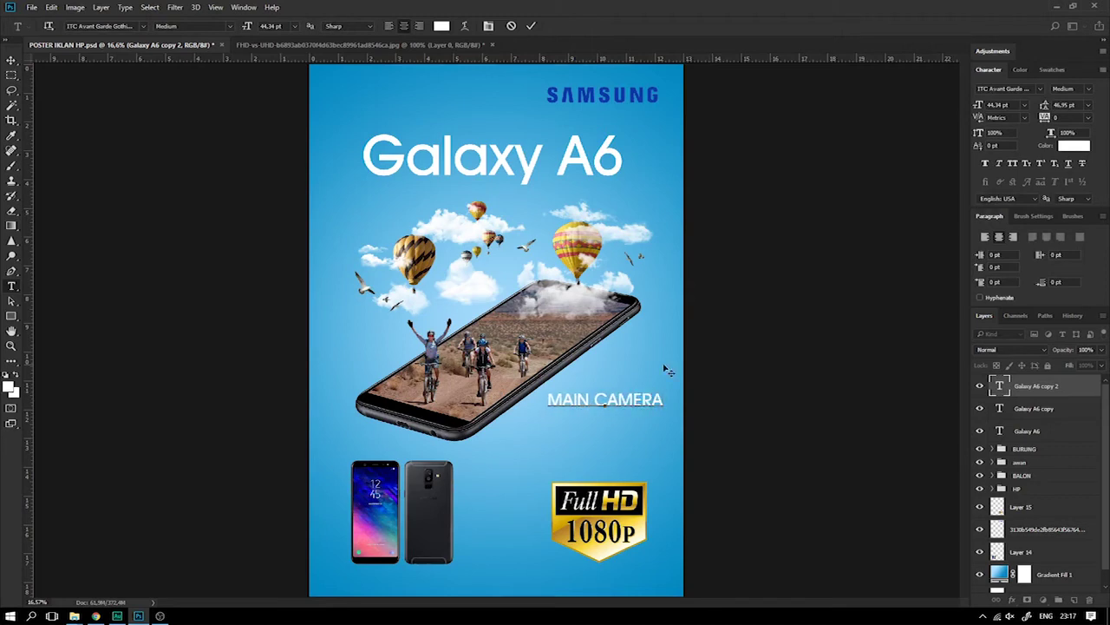
click(13, 60)
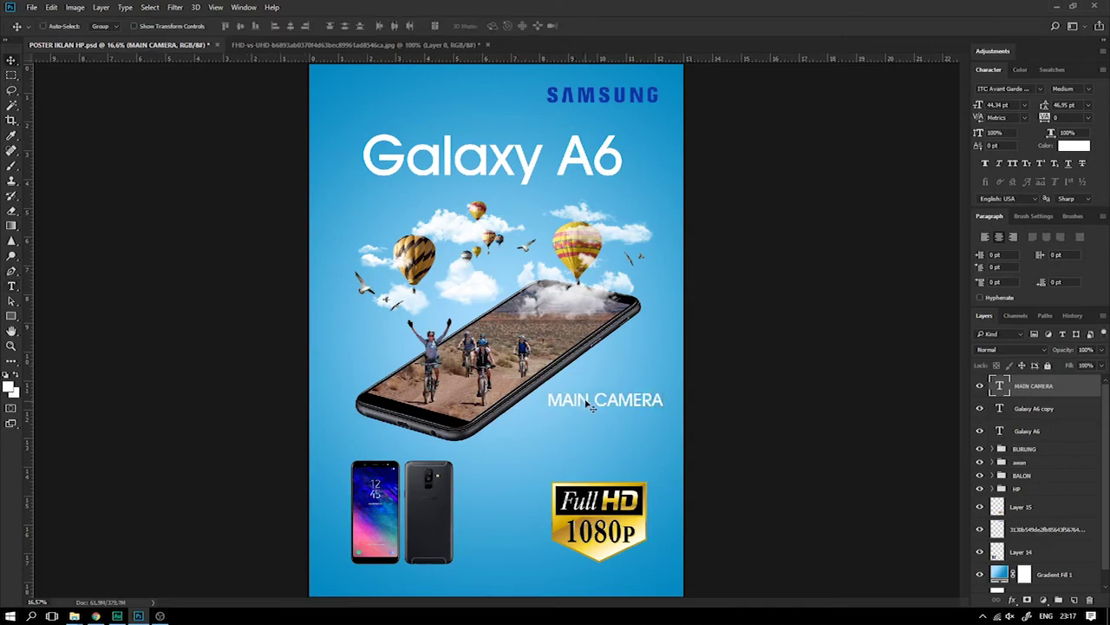
key(ctrl+t)
mouse_move(665, 390)
mouse_down()
mouse_move(650, 381)
mouse_move(630, 432)
mouse_up()
key(Return)
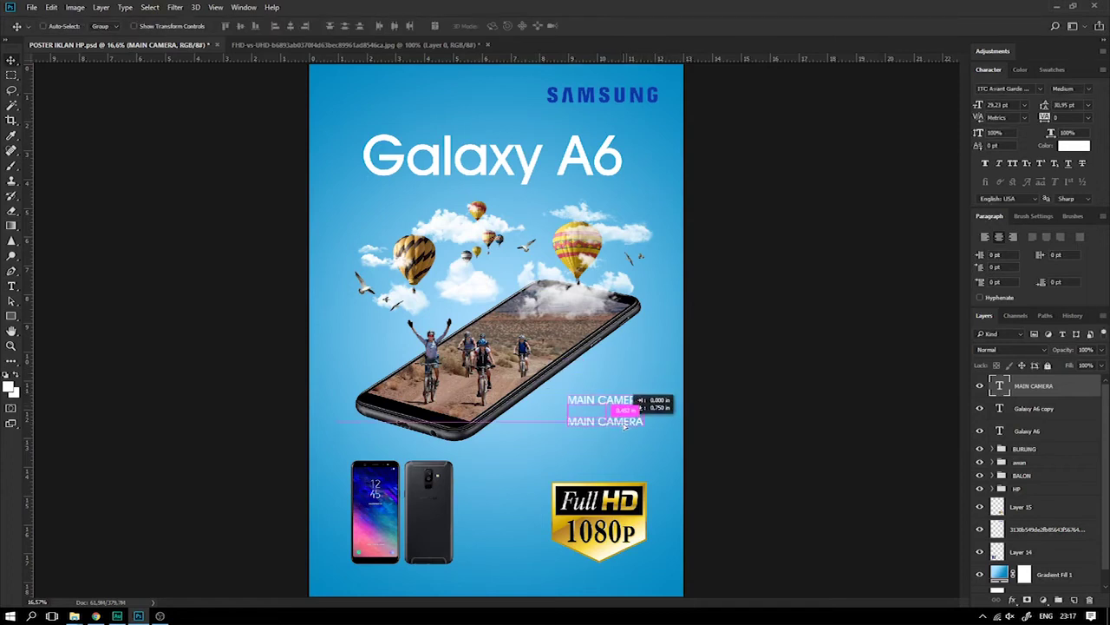
Retype a copy of the label as '16 MP' and enlarge it below MAIN CAMERA
click(11, 284)
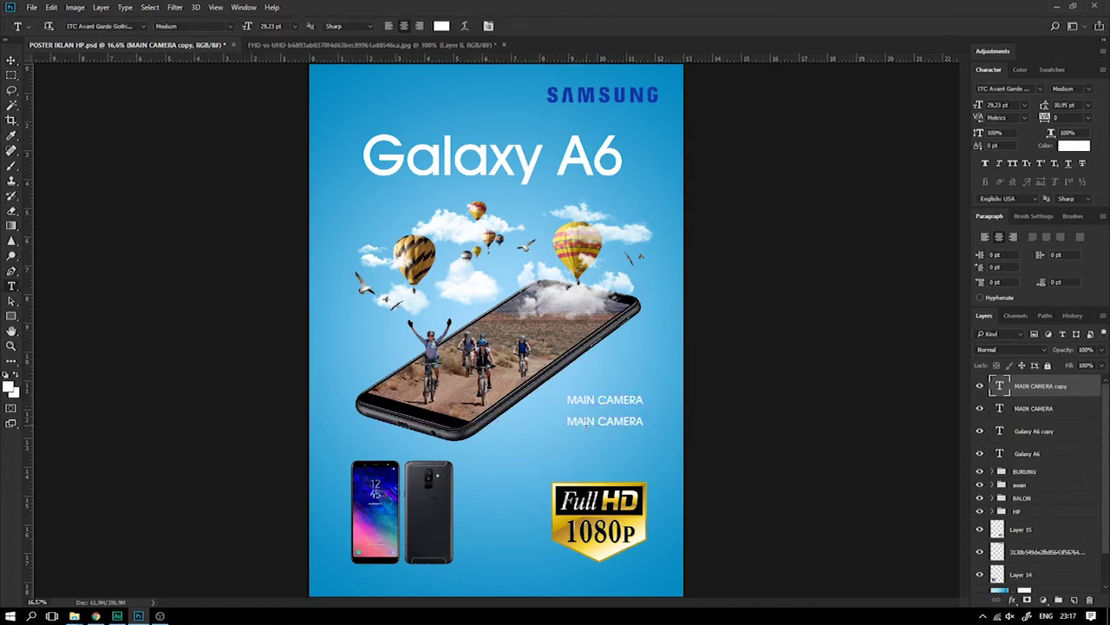
drag(645, 421, 626, 381)
text(16m)
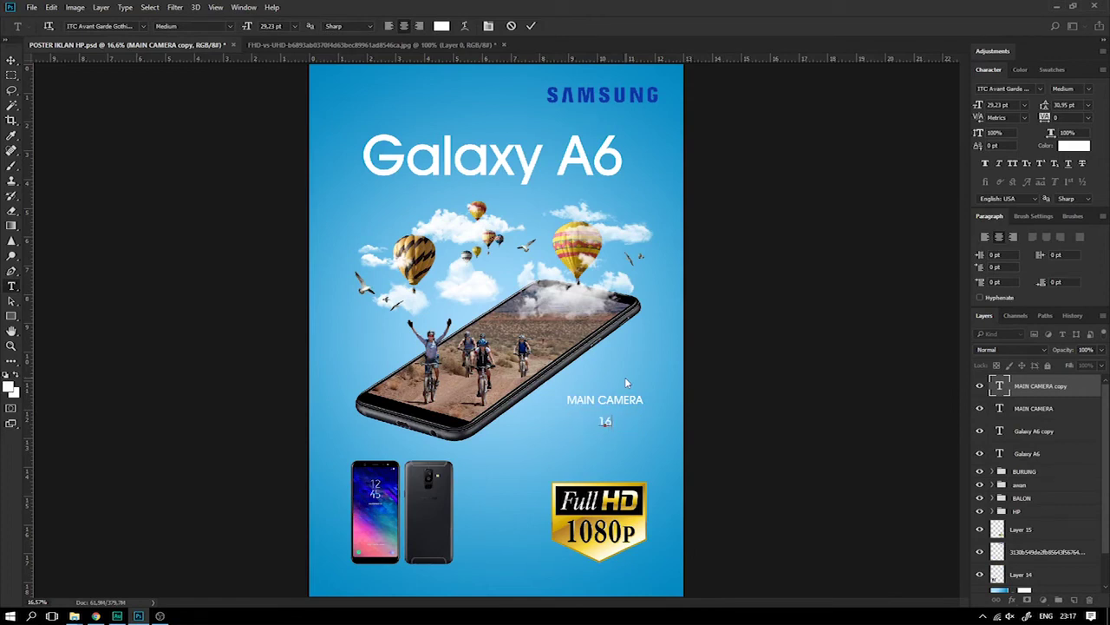
key(BackSpace)
text(MP)
click(11, 61)
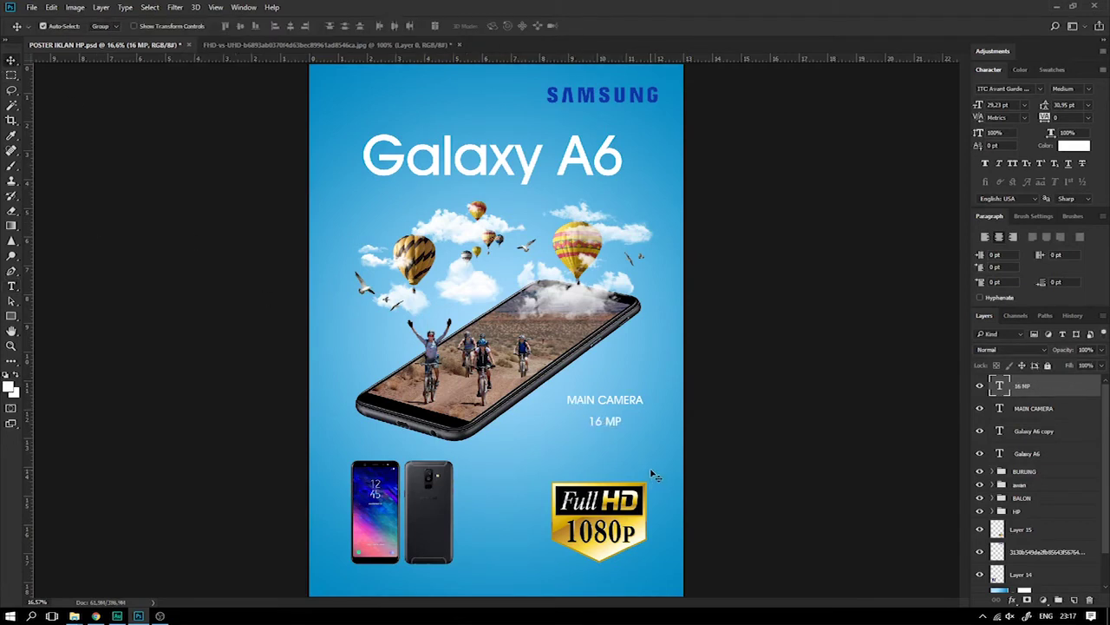
key(ctrl+t)
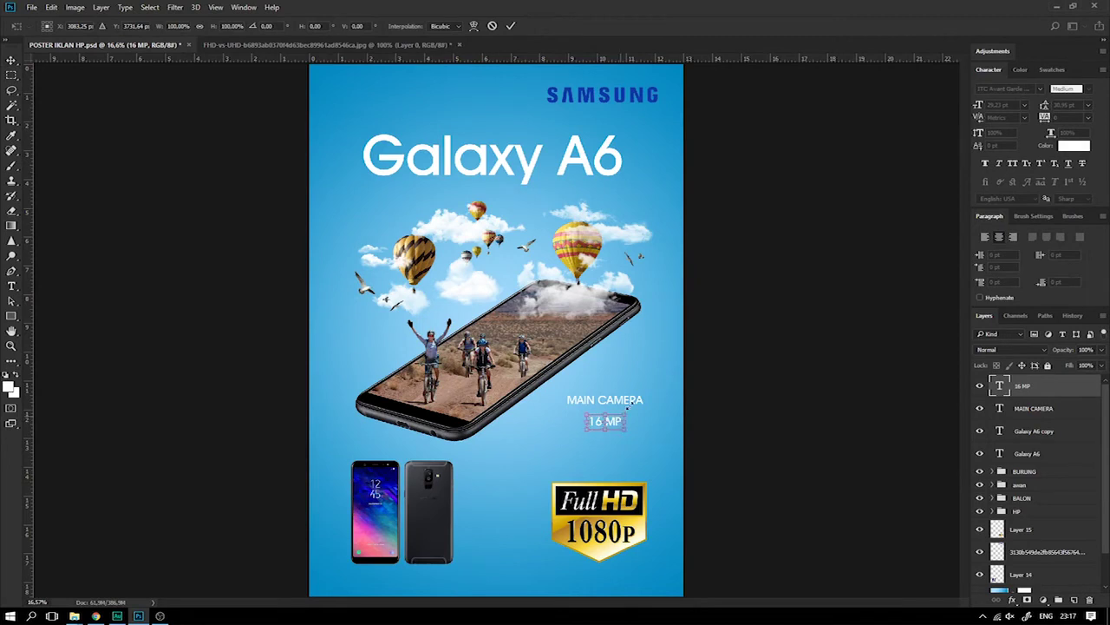
drag(626, 415, 665, 377)
key(Return)
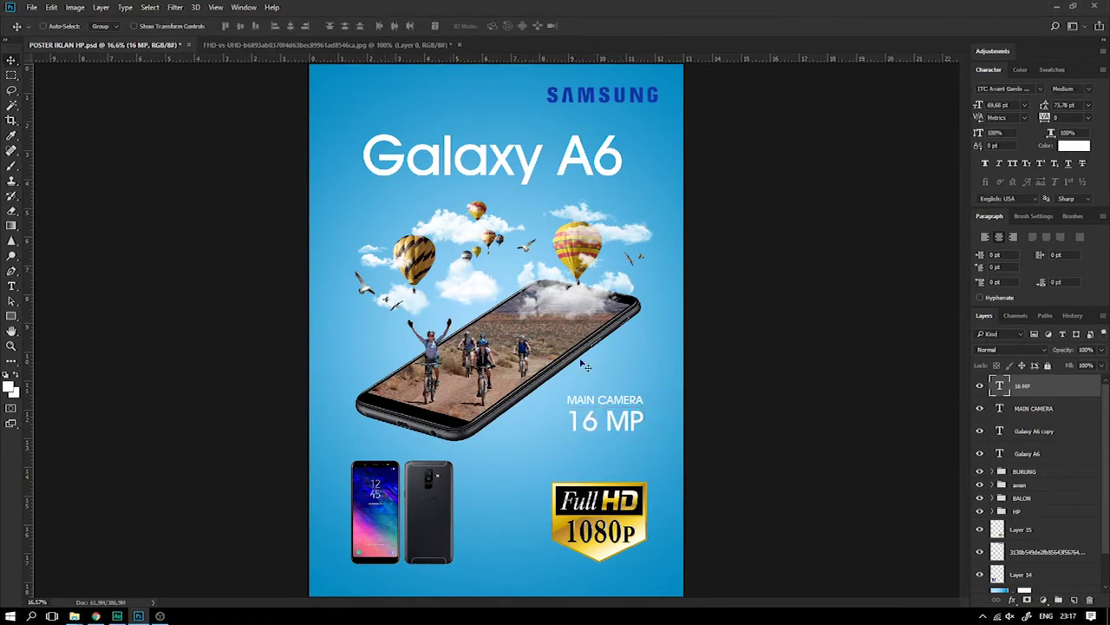
Keep the 16 MP line in Medium font style, save, and select both camera text layers
click(12, 288)
triple_click(604, 426)
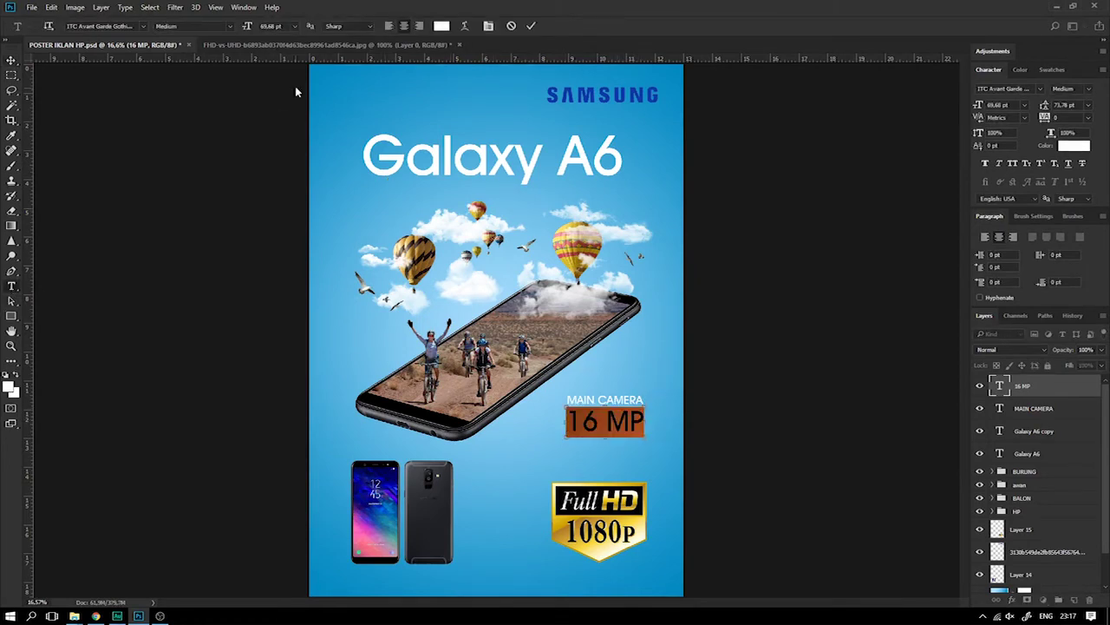
click(230, 26)
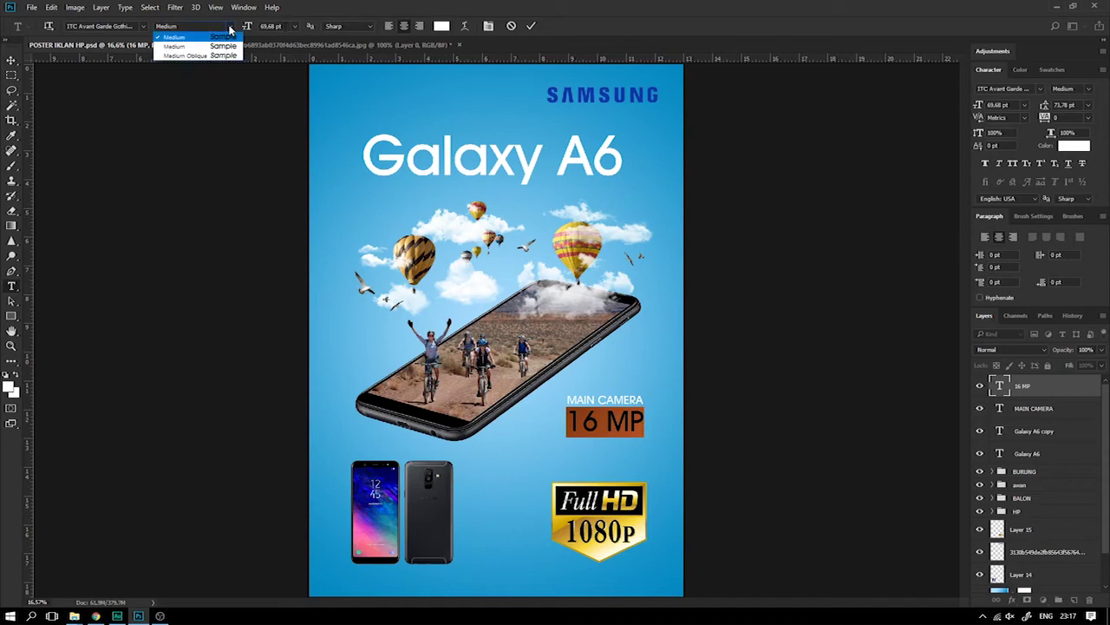
click(616, 5)
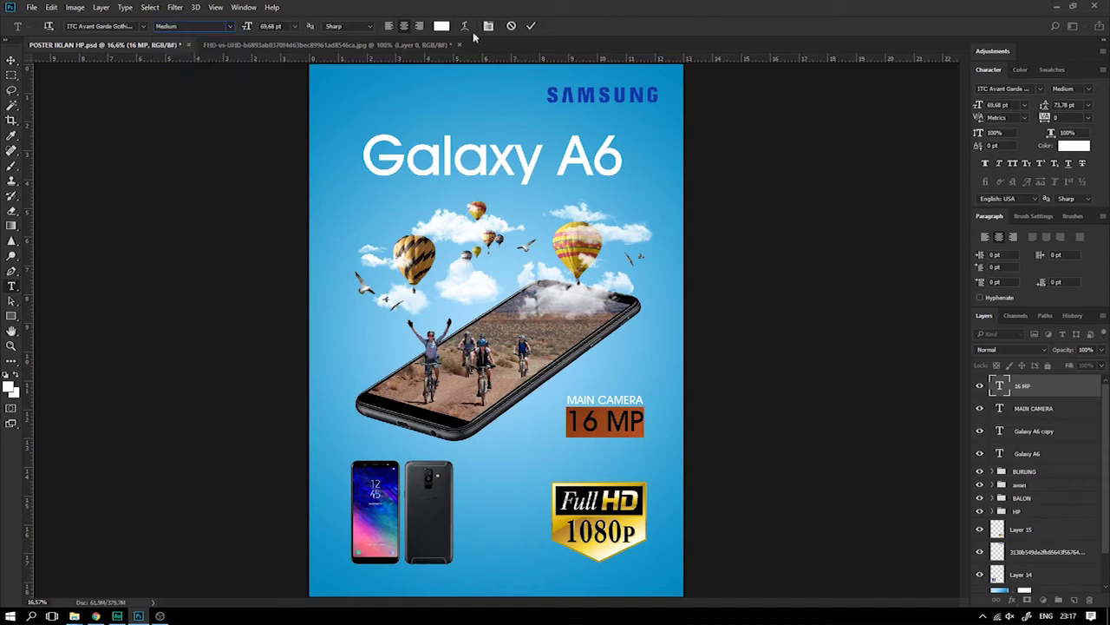
click(10, 63)
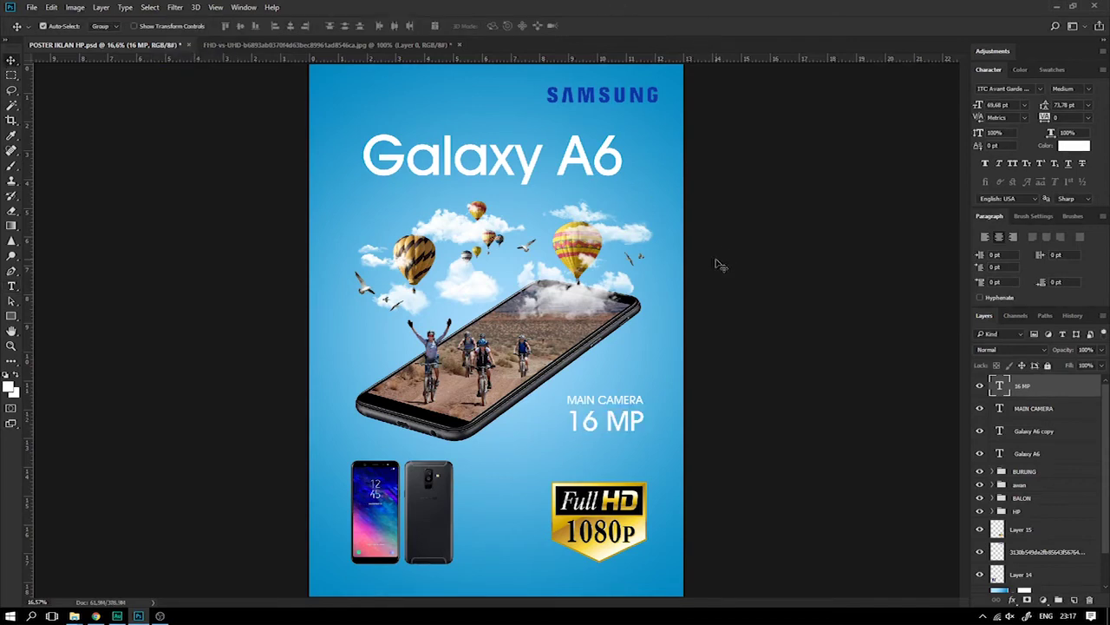
key(ctrl+s)
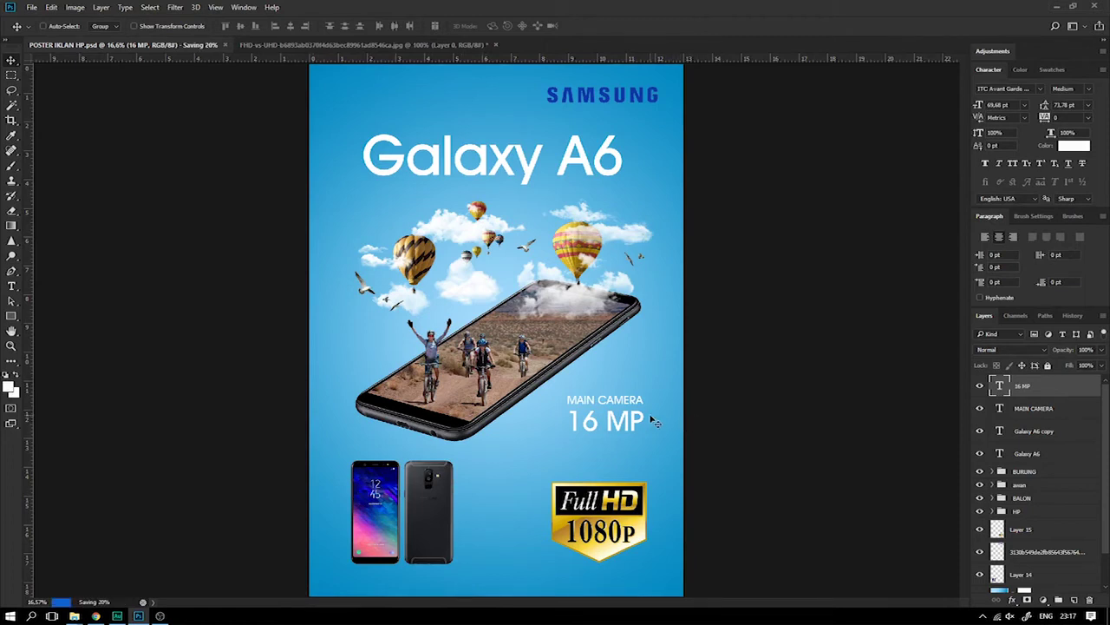
click(1019, 409)
shift+click(1023, 387)
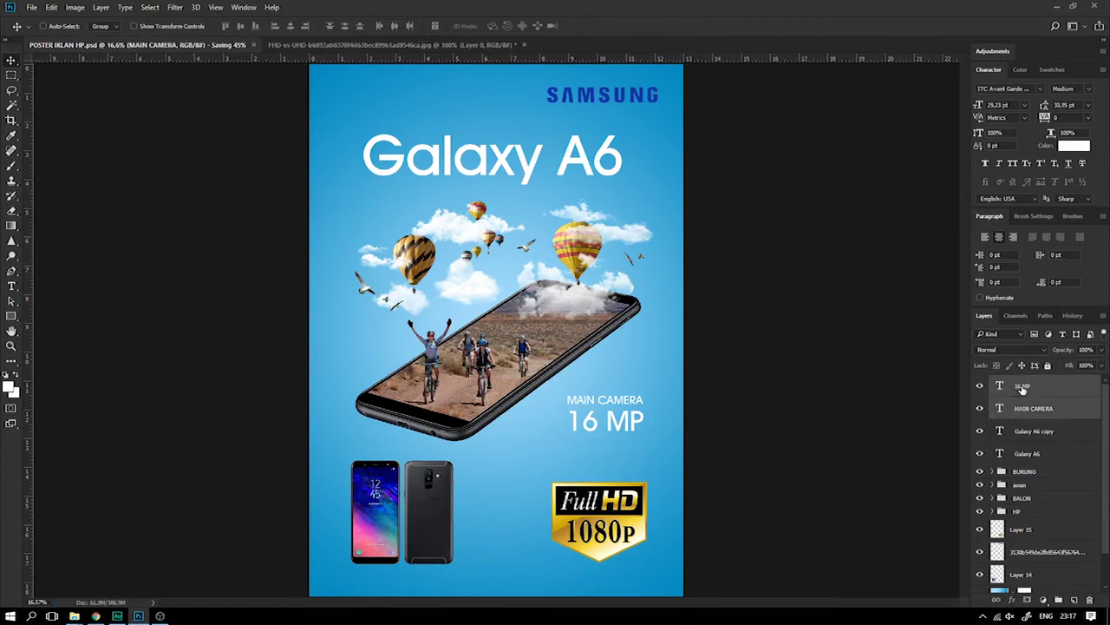
drag(617, 423, 617, 471)
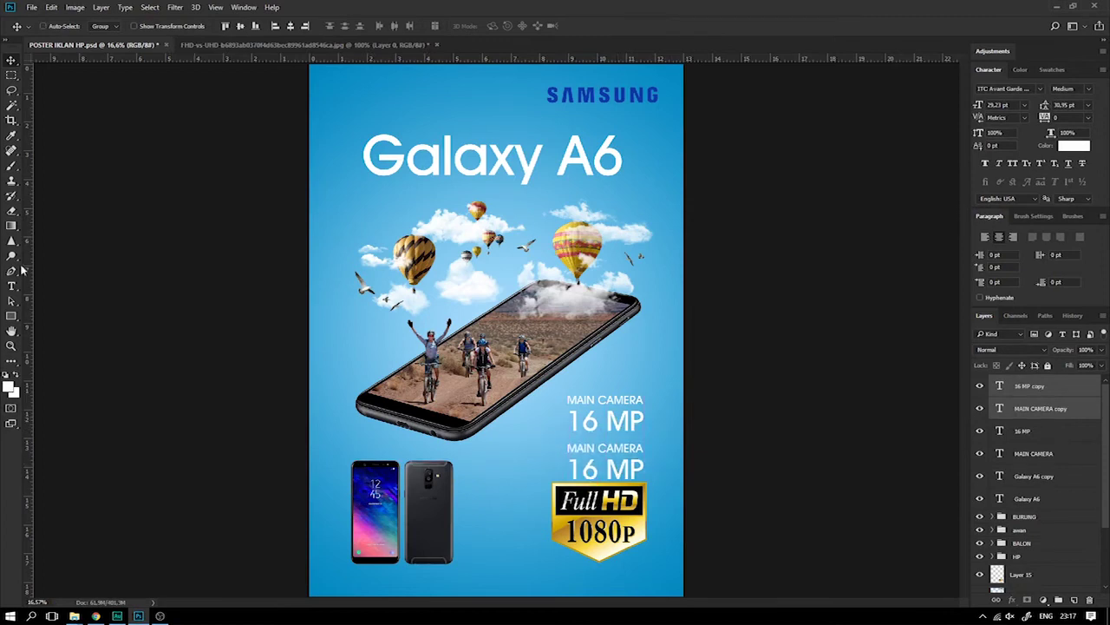
click(12, 288)
double_click(580, 447)
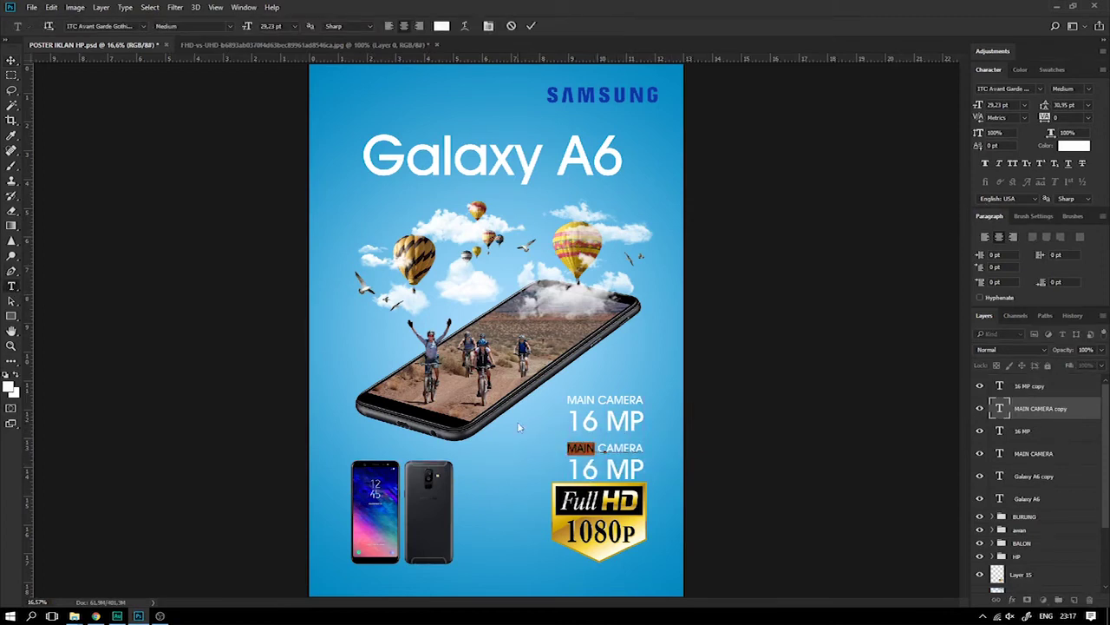
text(SELFIE)
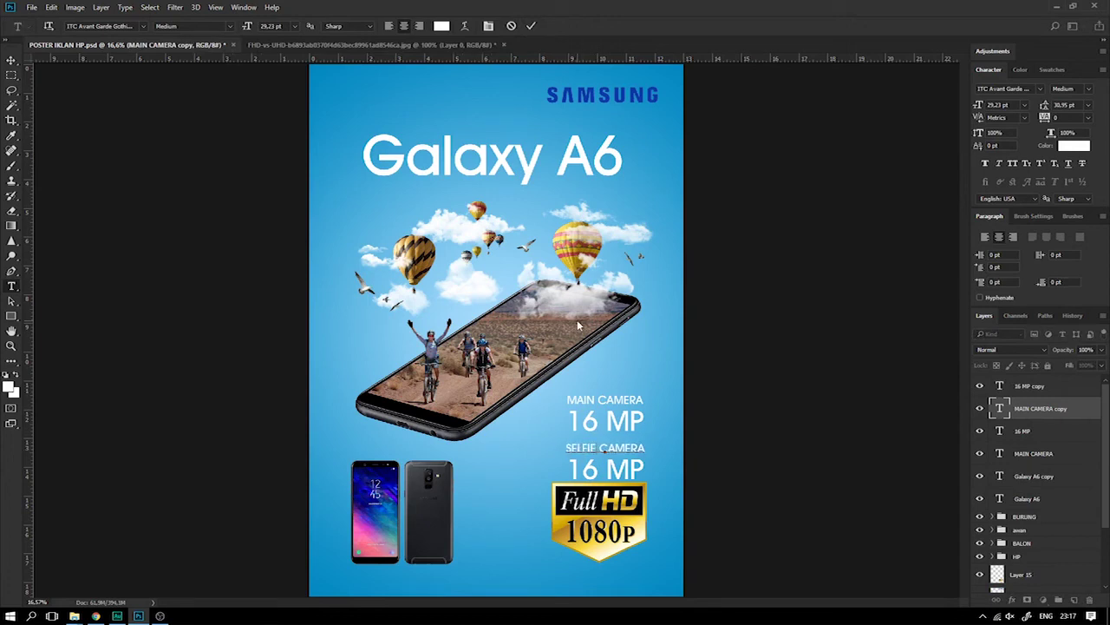
click(12, 60)
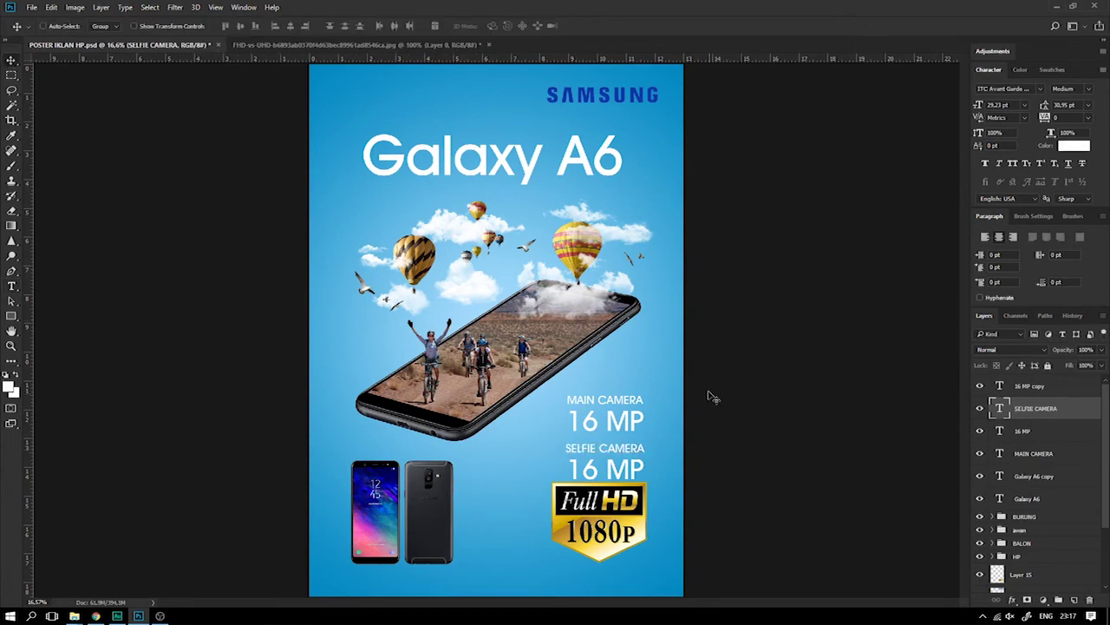
key(ctrl+s)
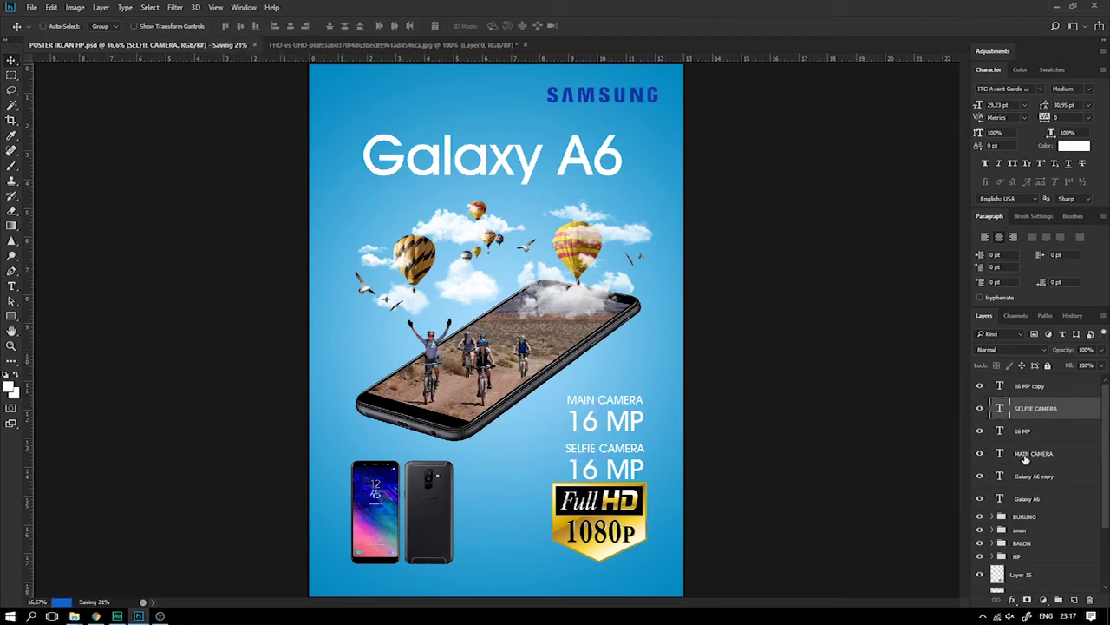
click(1026, 453)
shift+click(1023, 387)
key(ctrl+t)
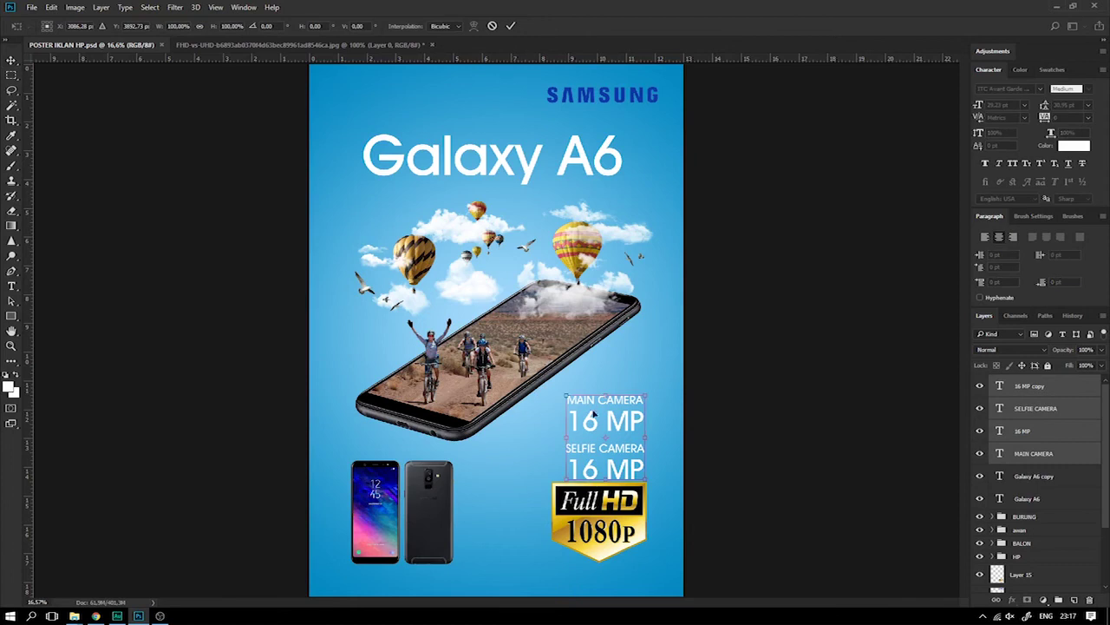
mouse_move(593, 415)
mouse_down()
mouse_move(604, 395)
mouse_move(653, 375)
mouse_move(642, 376)
mouse_up()
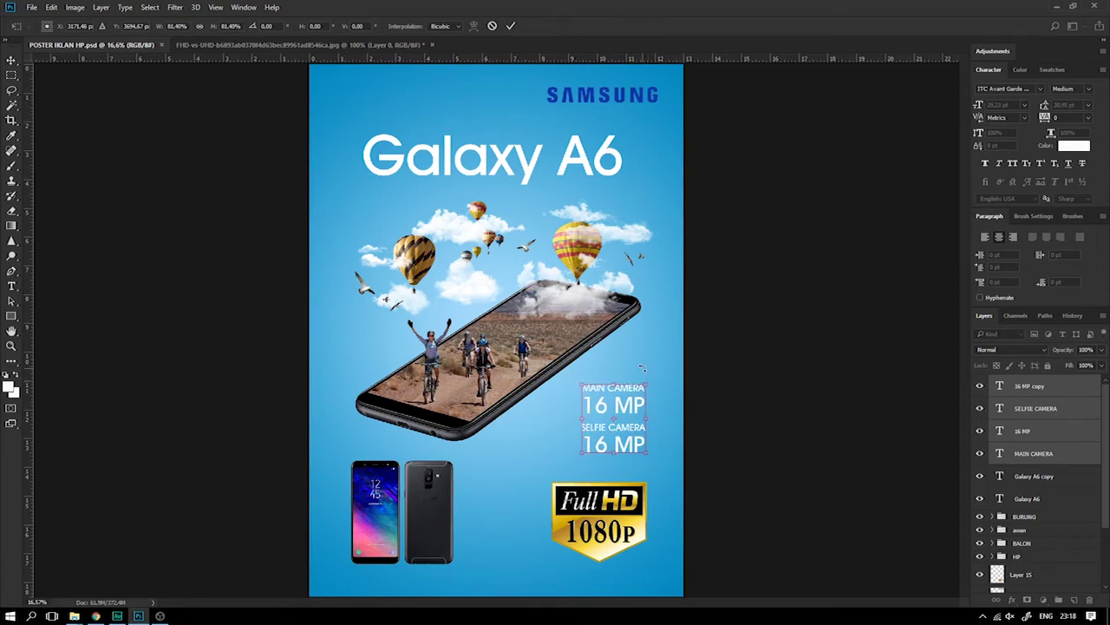
drag(639, 415, 635, 418)
key(Return)
key(ctrl+plus)
key(ctrl+plus)
drag(666, 482, 576, 371)
right_click(607, 437)
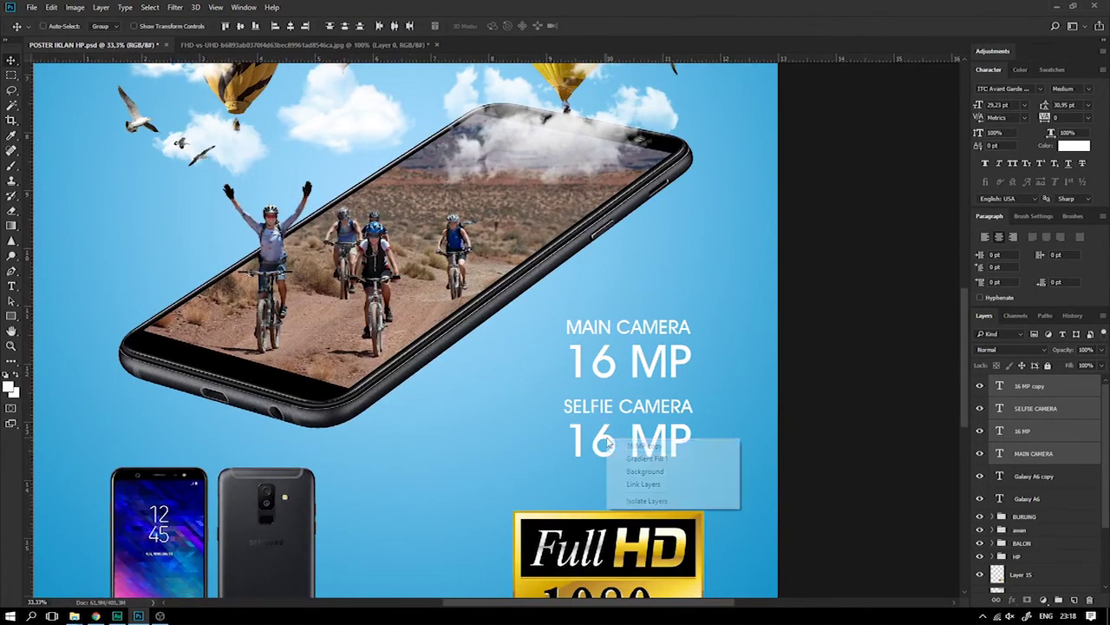
click(615, 445)
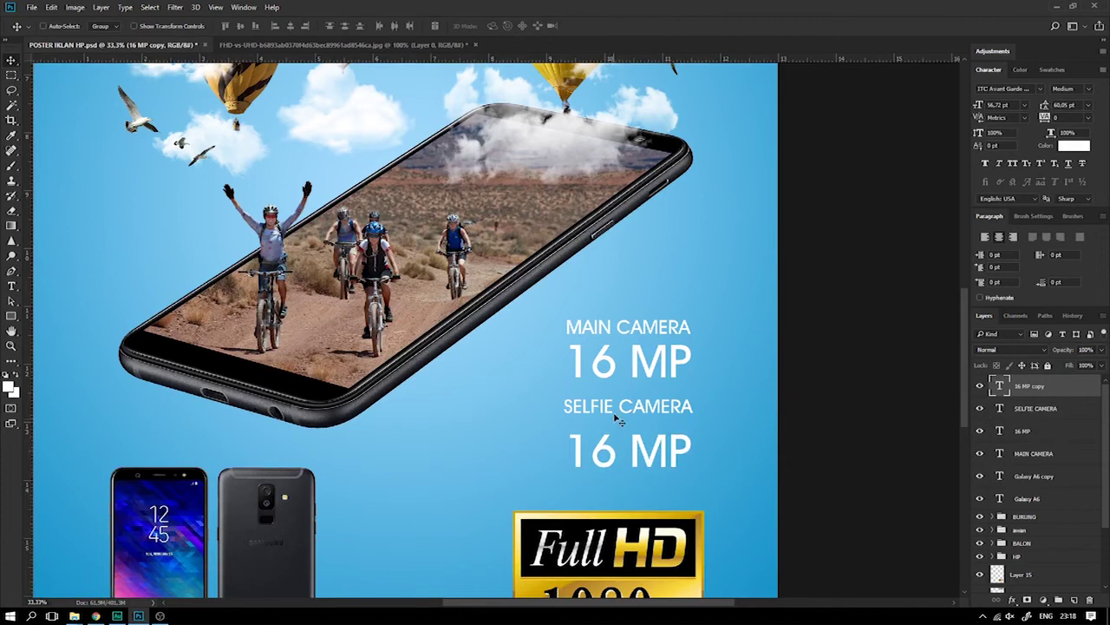
right_click(616, 408)
click(631, 416)
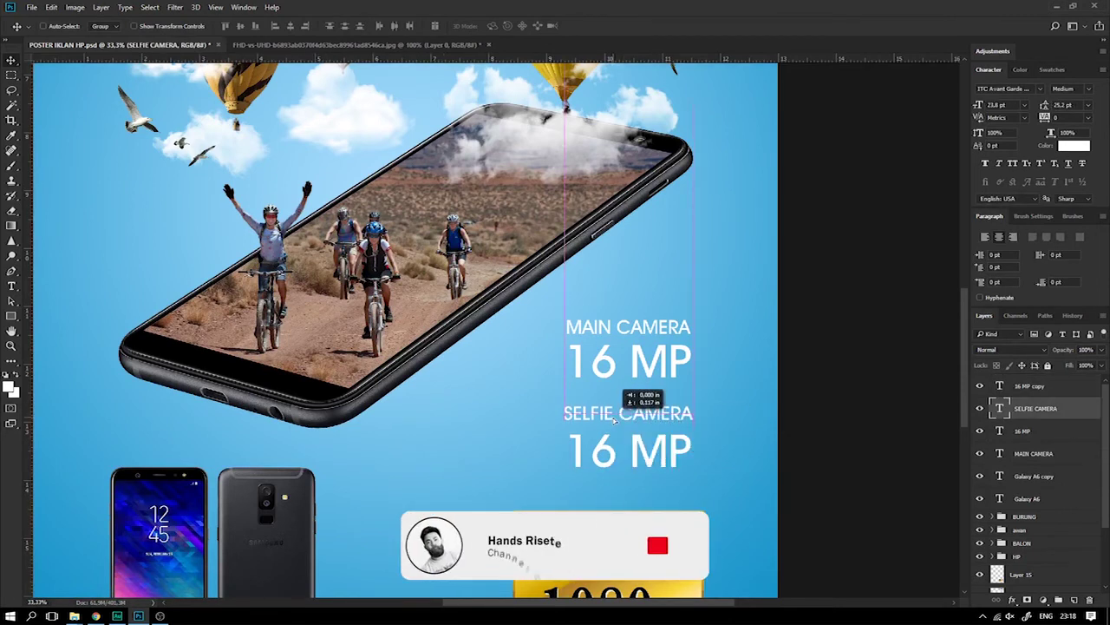
right_click(634, 354)
click(640, 363)
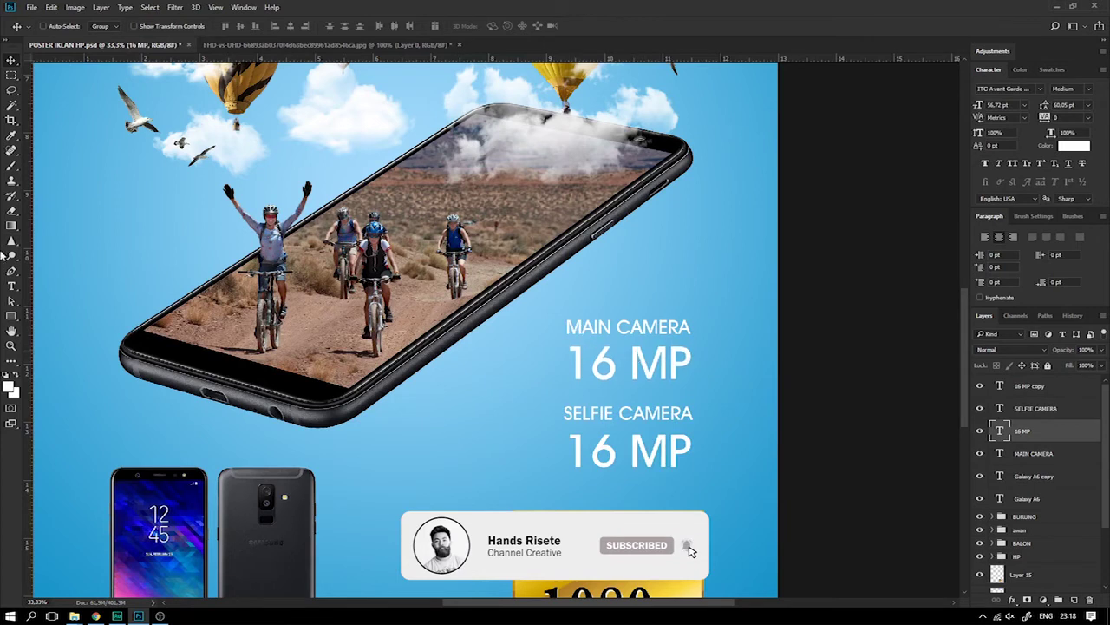
click(11, 74)
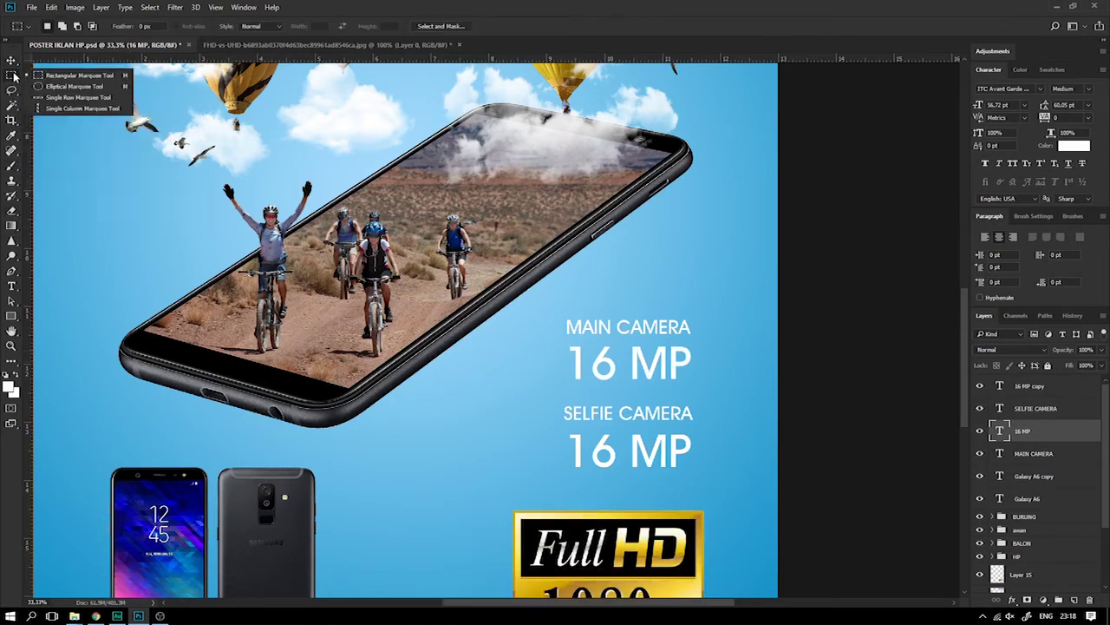
Select a rectangle around the main camera's 16 MP and sample the SAMSUNG blue
click(86, 78)
drag(562, 344, 701, 388)
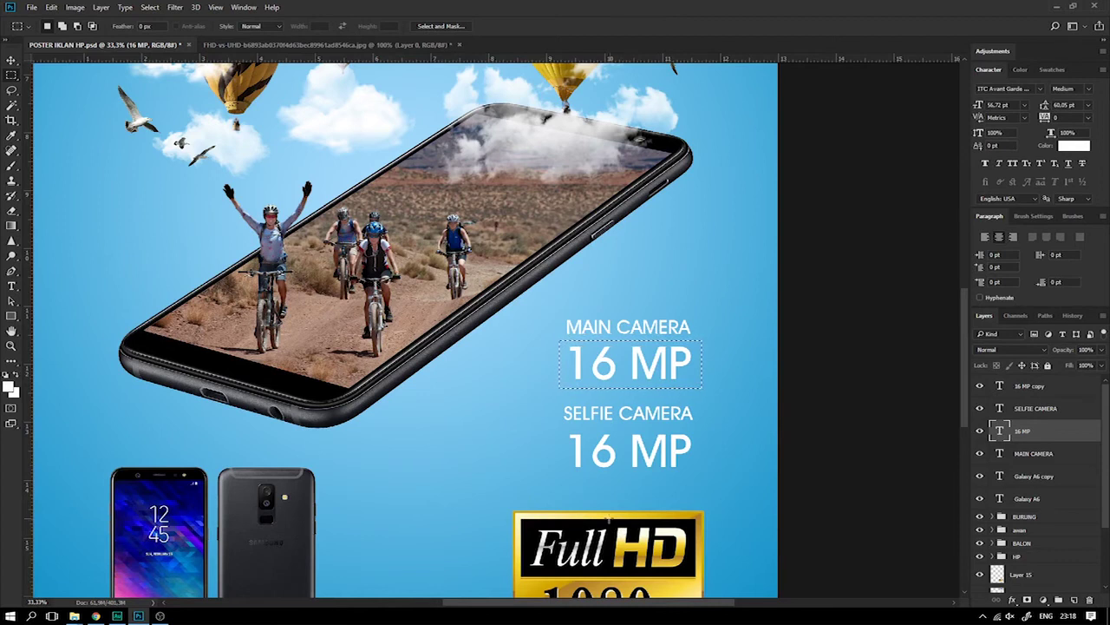
key(i)
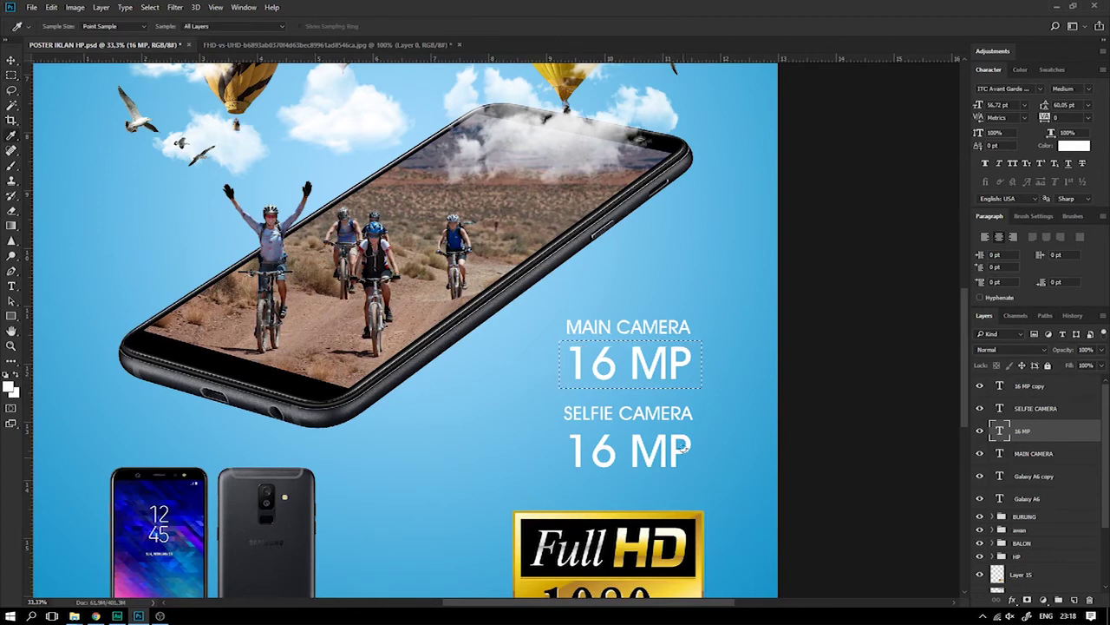
scroll(684, 429, up, 2)
scroll(684, 429, up, 3)
scroll(684, 429, up, 2)
scroll(644, 238, up, 2)
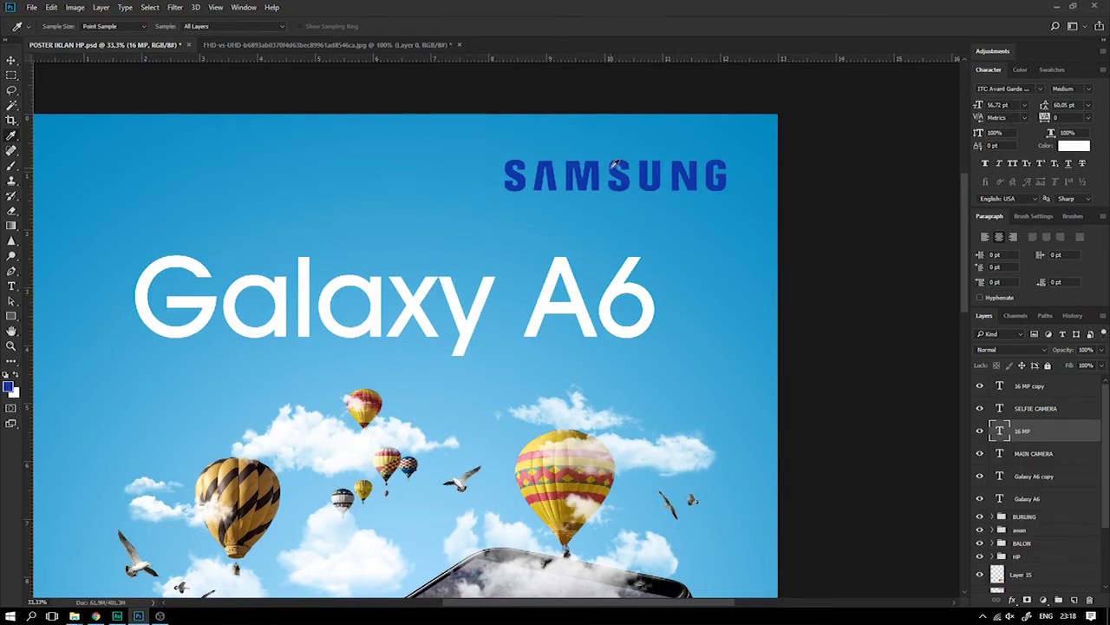
key(ctrl+0)
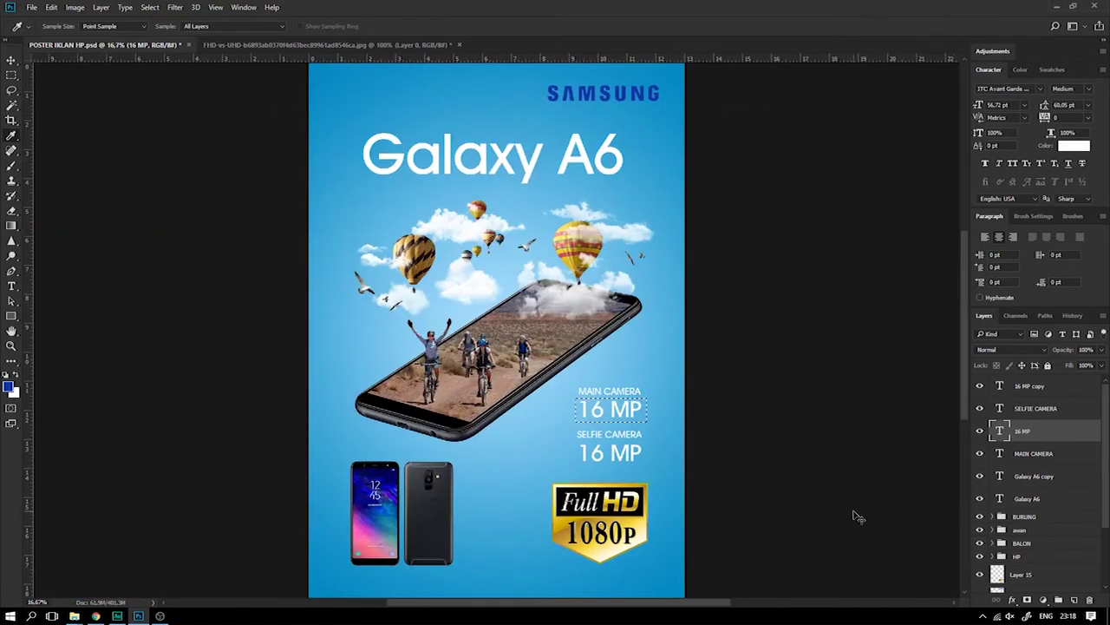
key(ctrl+plus)
Fill the selection with that blue on a new layer placed beneath the 16 MP text
click(1073, 599)
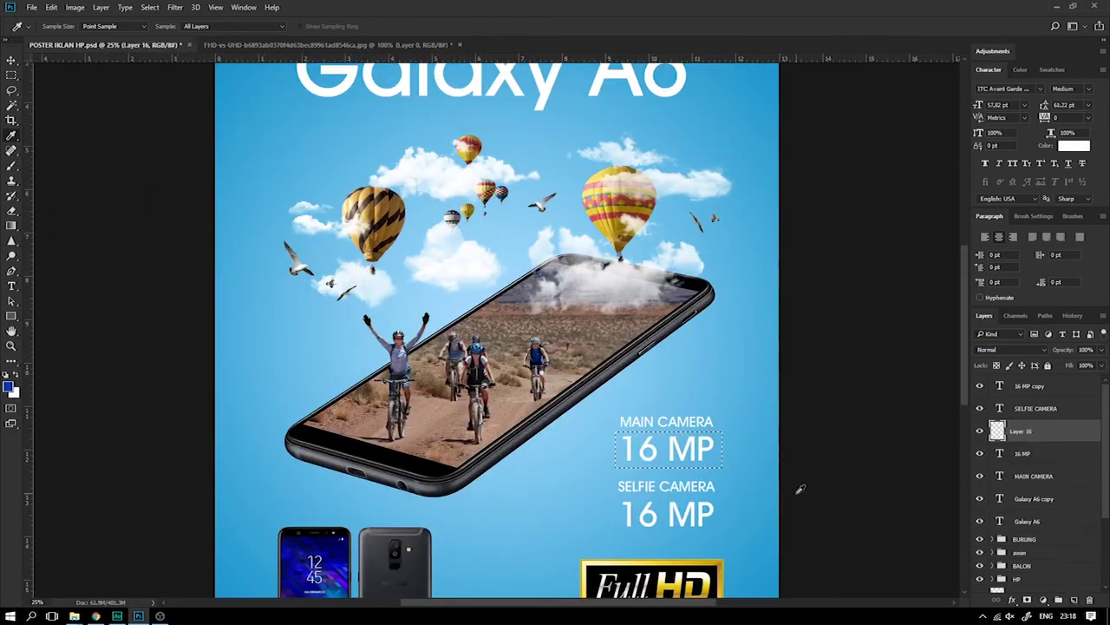
key(shift+BackSpace)
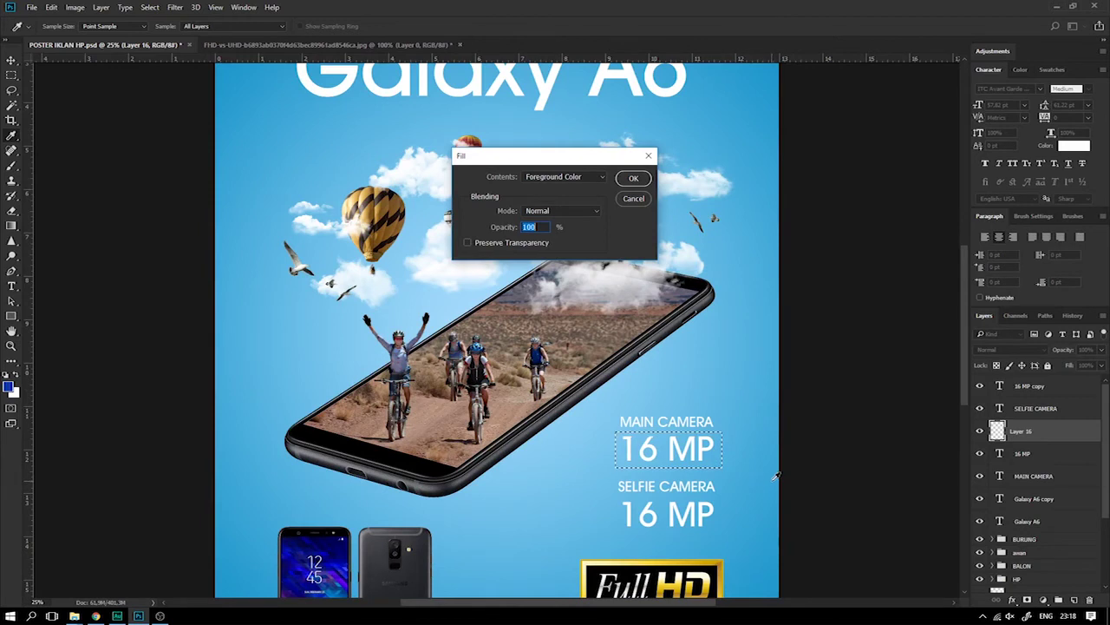
key(Return)
scroll(734, 481, down, 2)
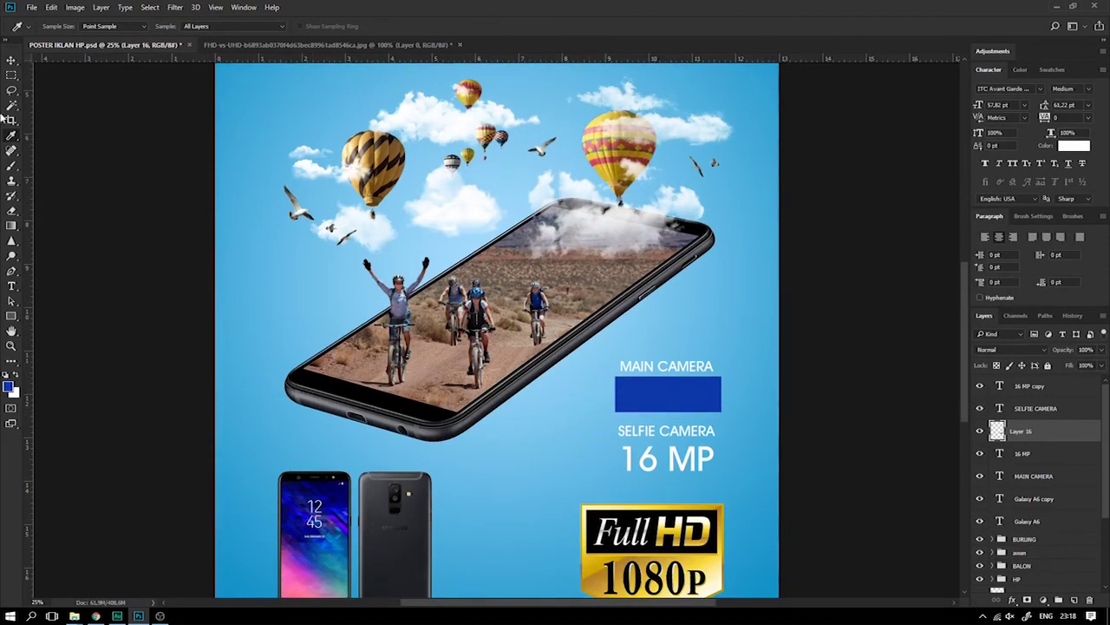
click(13, 61)
mouse_move(1045, 435)
mouse_down()
mouse_move(1054, 490)
mouse_move(1059, 473)
mouse_up()
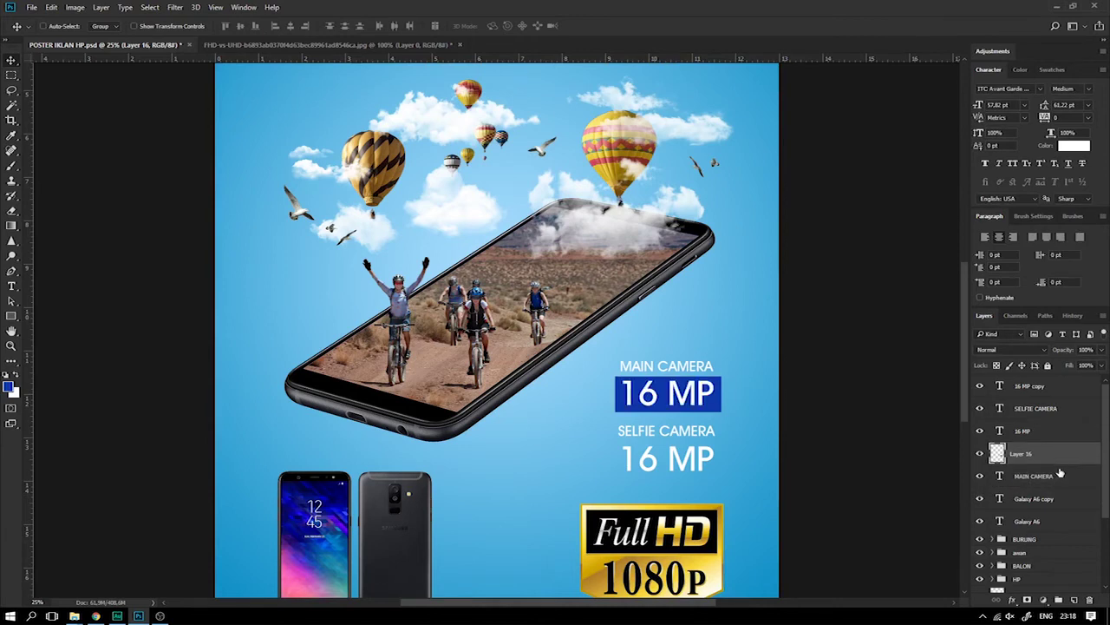
key(ctrl+plus)
key(ctrl+plus)
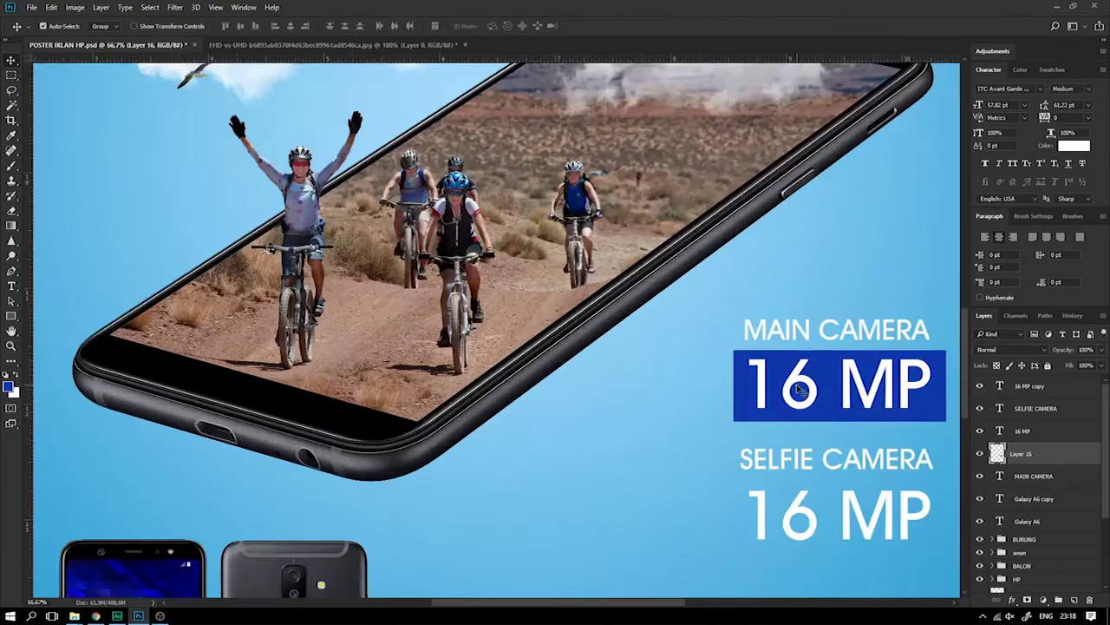
Nudge the blue box up and left and the MAIN CAMERA label right to align them
key(ctrl+plus)
drag(601, 366, 367, 337)
right_click(646, 309)
click(672, 318)
key(Up)
key(Up)
key(Up)
key(Up)
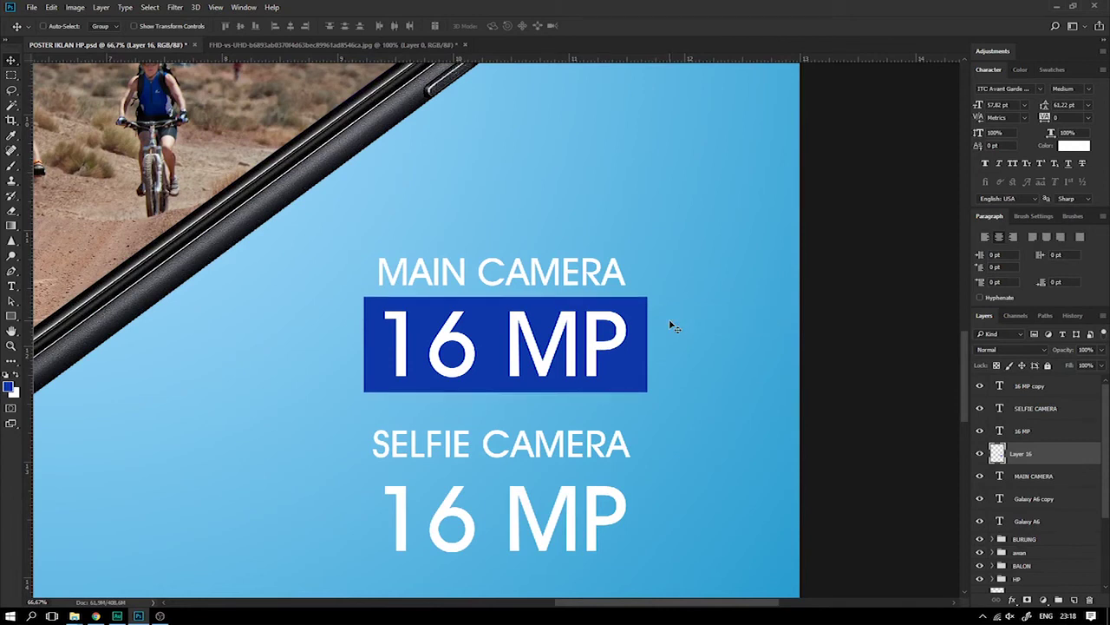
key(Left)
key(Left)
key(Left)
right_click(608, 273)
click(624, 278)
key(Right)
key(Right)
key(Right)
key(Right)
key(Right)
key(Right)
Nudge the lower 16 MP left and duplicate the blue box down behind it
scroll(607, 283, down, 1)
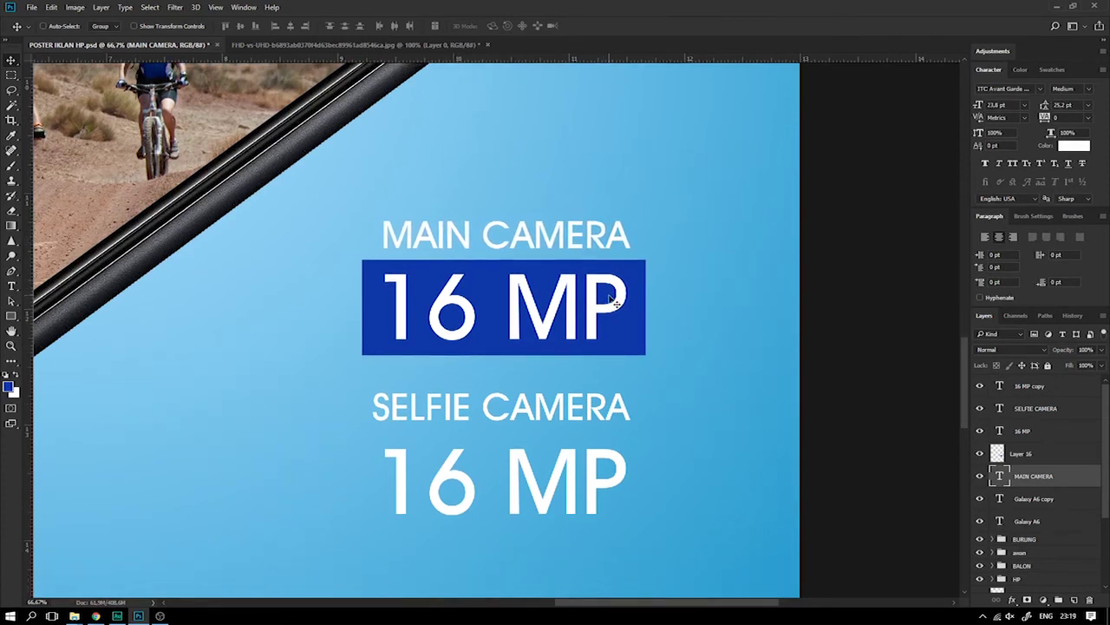
scroll(586, 366, down, 1)
right_click(564, 434)
click(607, 428)
key(Left)
key(Left)
key(Left)
right_click(628, 301)
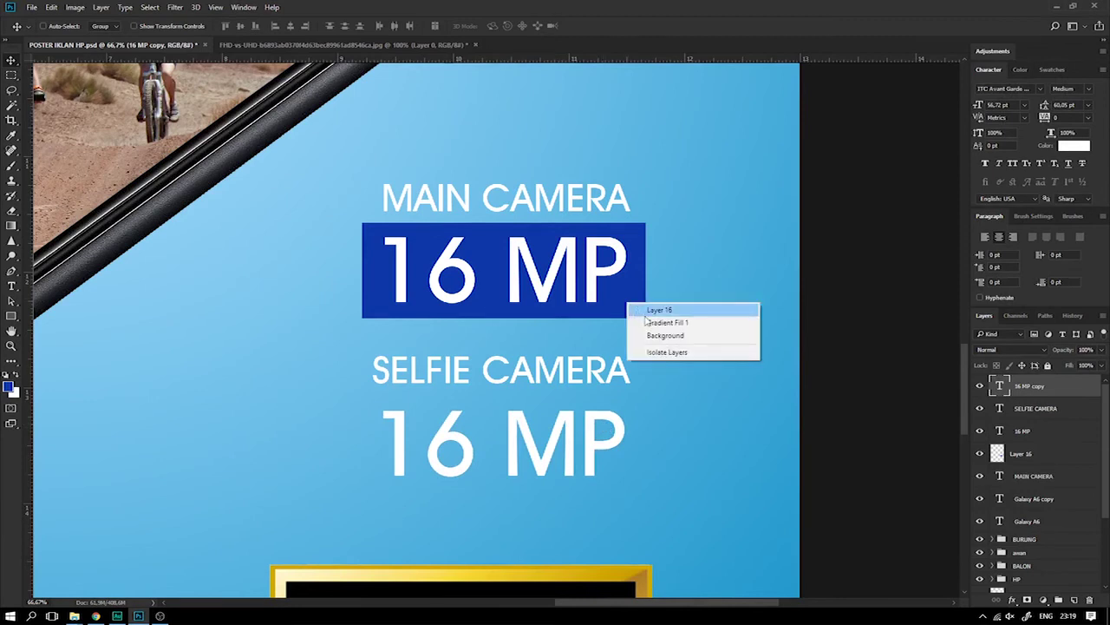
click(652, 308)
drag(649, 311, 644, 479)
key(Down)
key(Down)
key(Down)
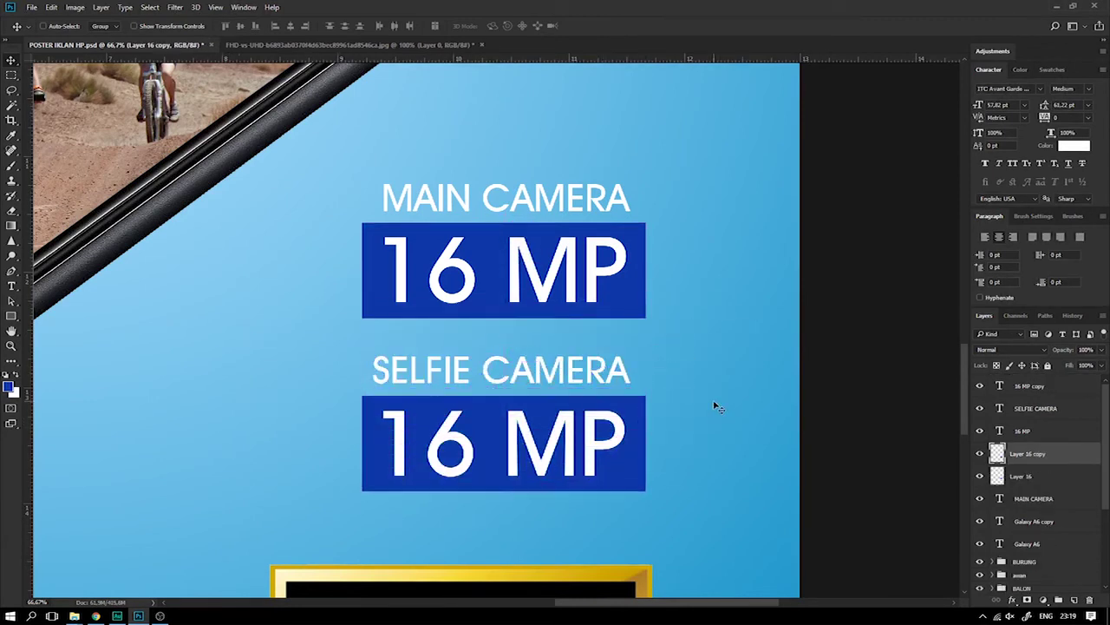
Select all layers from '16 MP copy' through 'Galaxy A6' in the Layers panel
key(ctrl+minus)
key(ctrl+minus)
key(ctrl+minus)
key(ctrl+minus)
key(ctrl+minus)
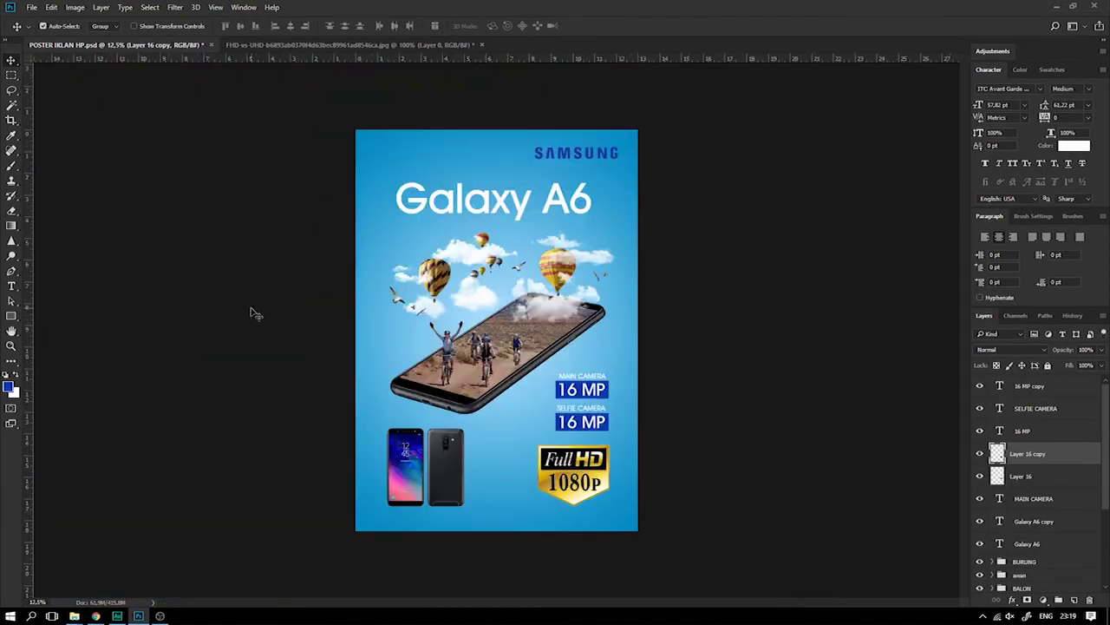
key(ctrl+plus)
key(ctrl+plus)
scroll(699, 428, down, 1)
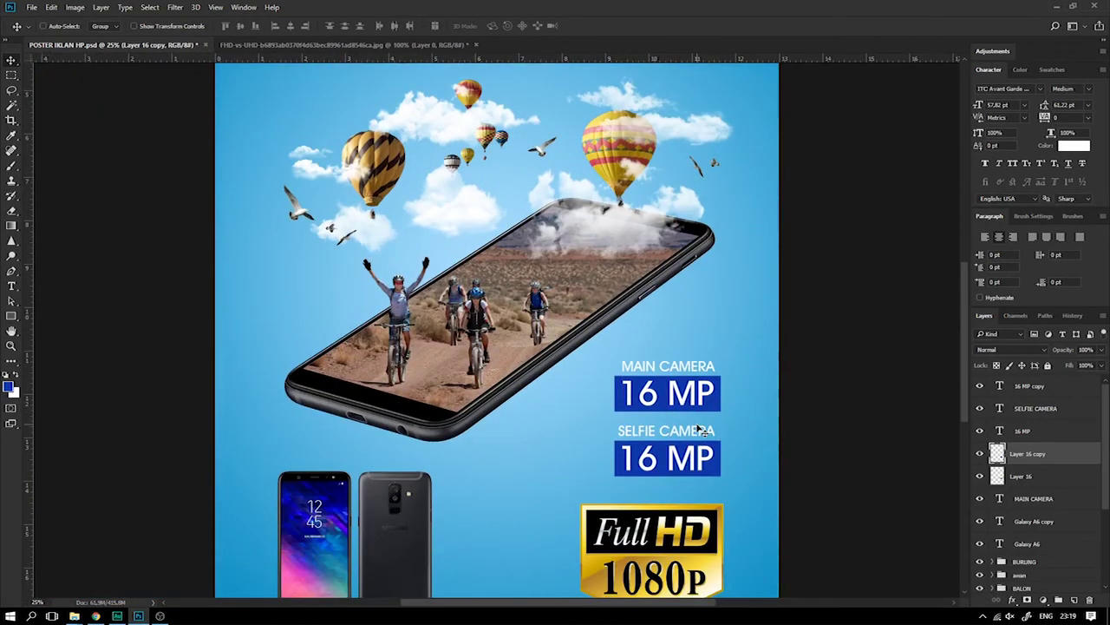
scroll(685, 438, down, 1)
scroll(781, 430, right, 1)
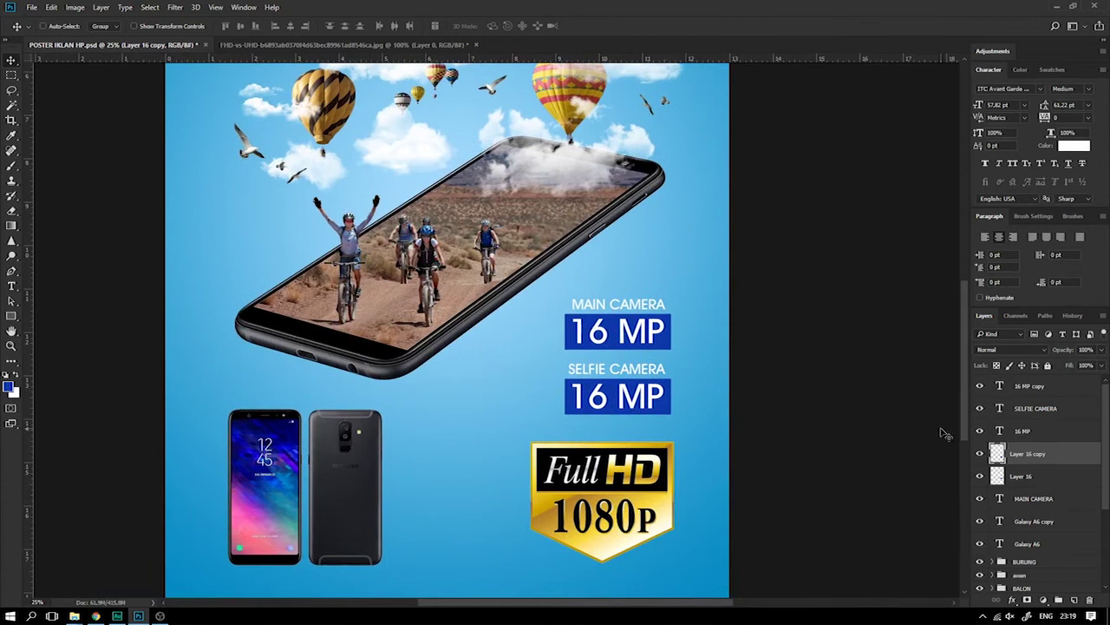
click(1031, 387)
click(980, 476)
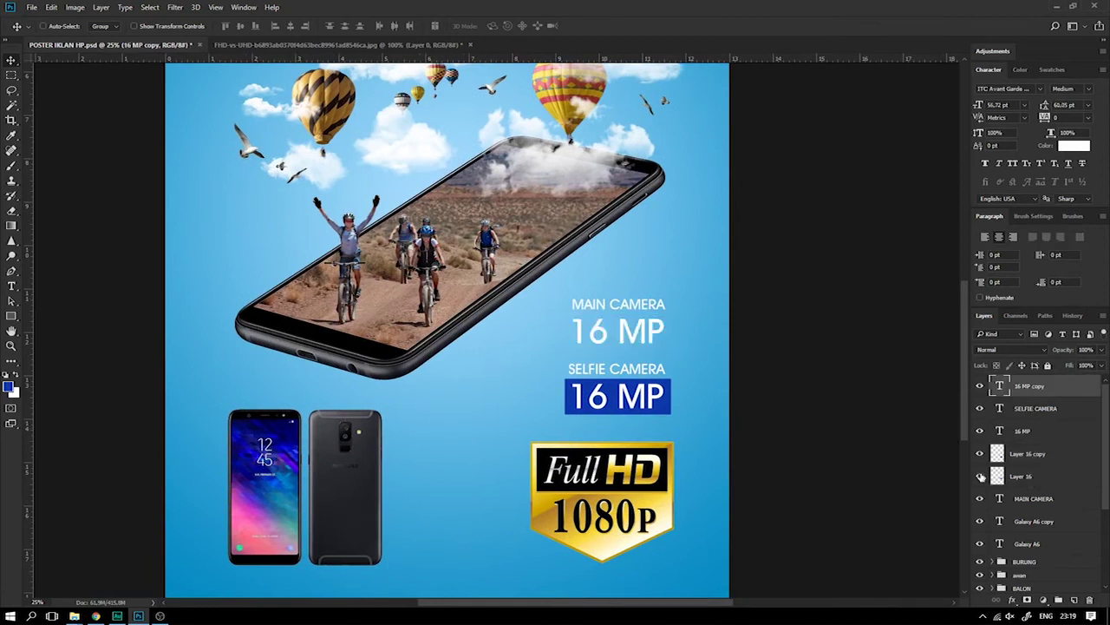
click(1029, 544)
shift+click(1034, 389)
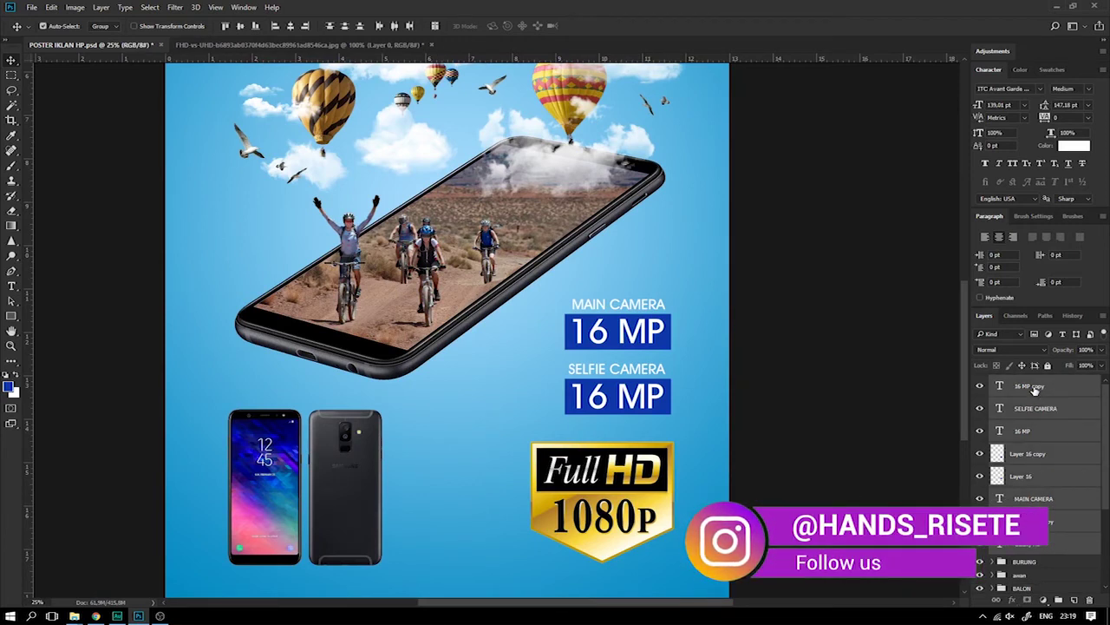
Group the selected text layers into a group named TEKS and save the poster
key(ctrl+g)
double_click(1023, 382)
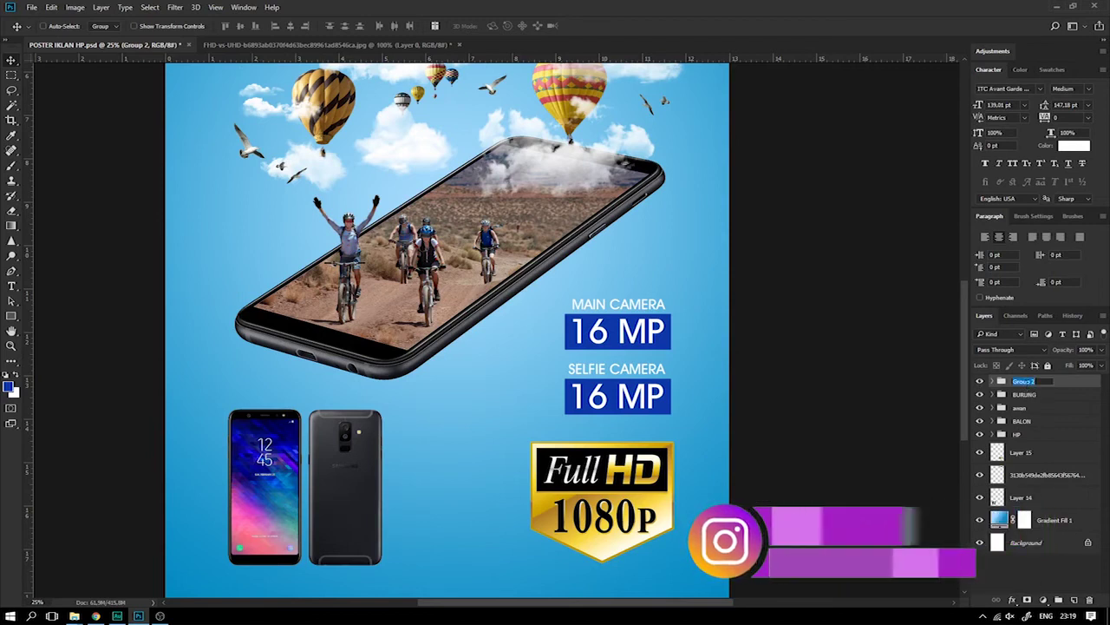
text(TEKS)
key(Return)
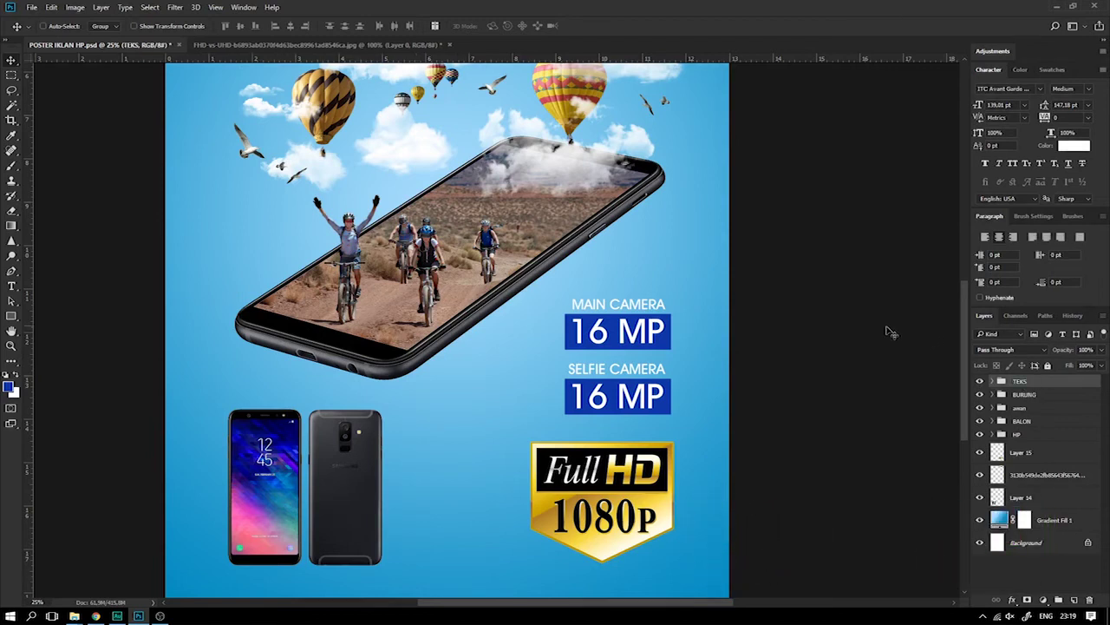
key(ctrl+minus)
key(ctrl+minus)
key(ctrl+s)
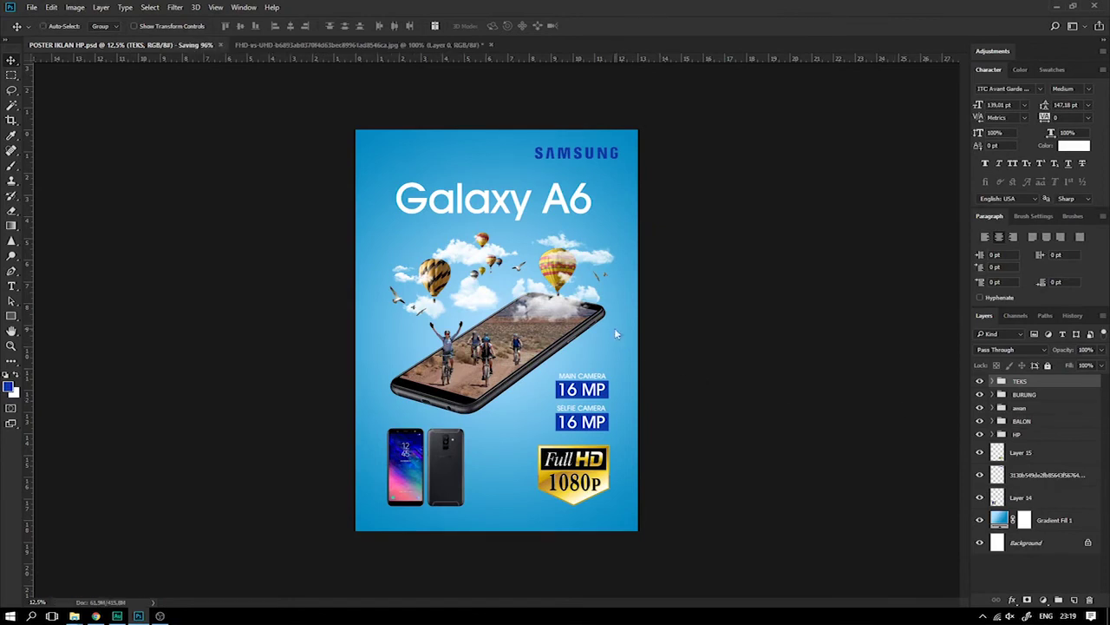
Nudge the phones layer (Layer 14) and badge down slightly
key(ctrl+plus)
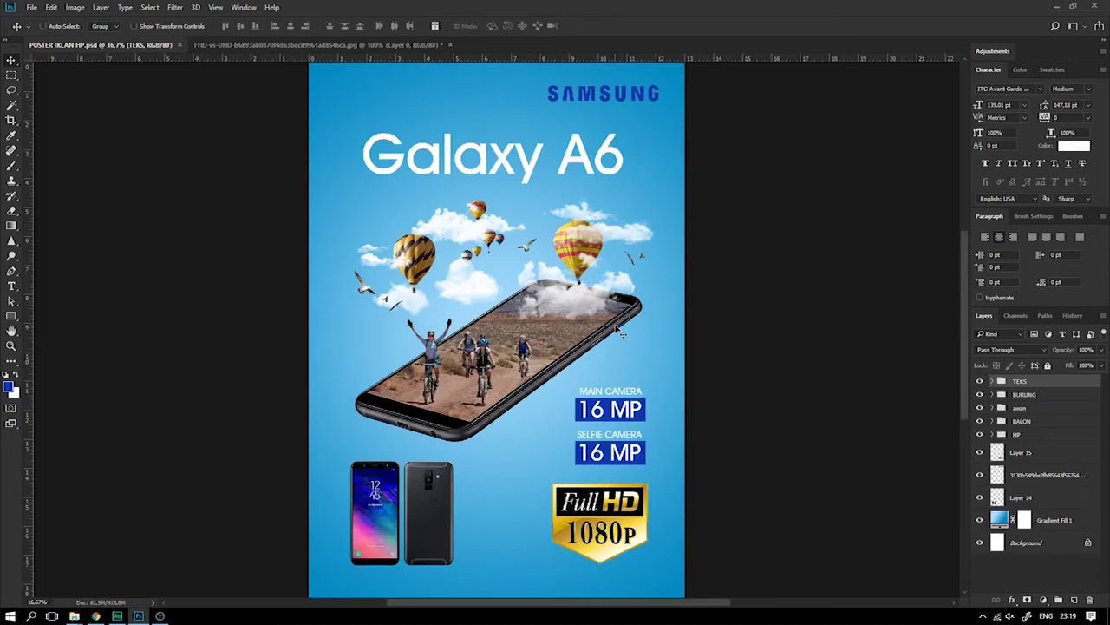
scroll(621, 334, down, 3)
scroll(622, 334, down, 2)
right_click(421, 389)
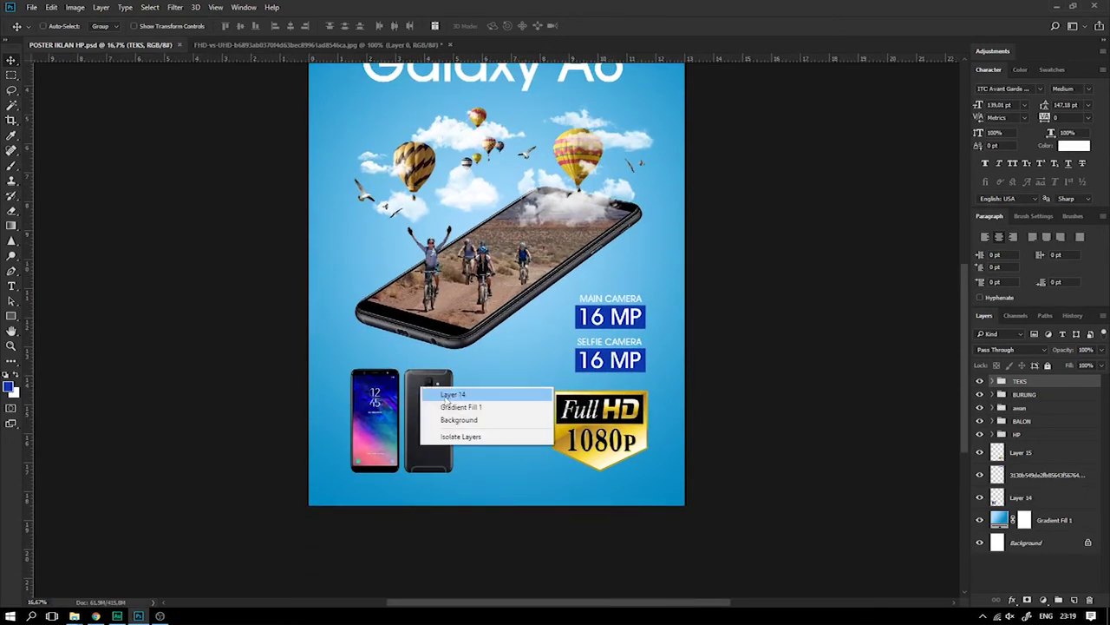
click(451, 394)
key(shift+Down)
key(shift+Down)
key(shift+Down)
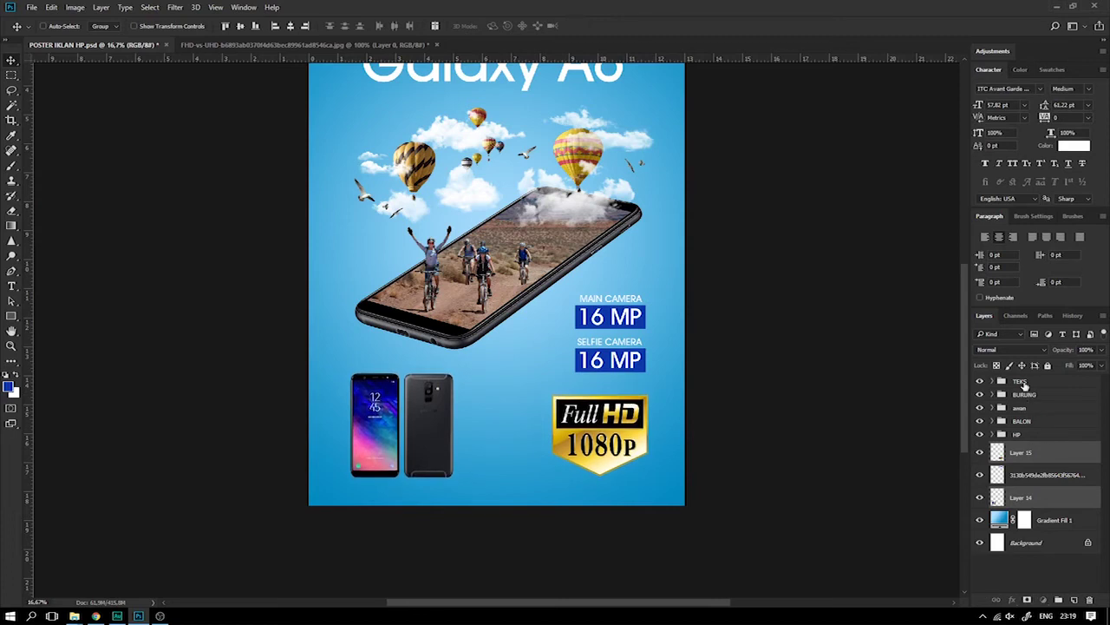
Inspect the TEKS group's layers, starting and dismissing a transform without changes
click(1021, 382)
scroll(795, 382, up, 4)
scroll(795, 381, up, 1)
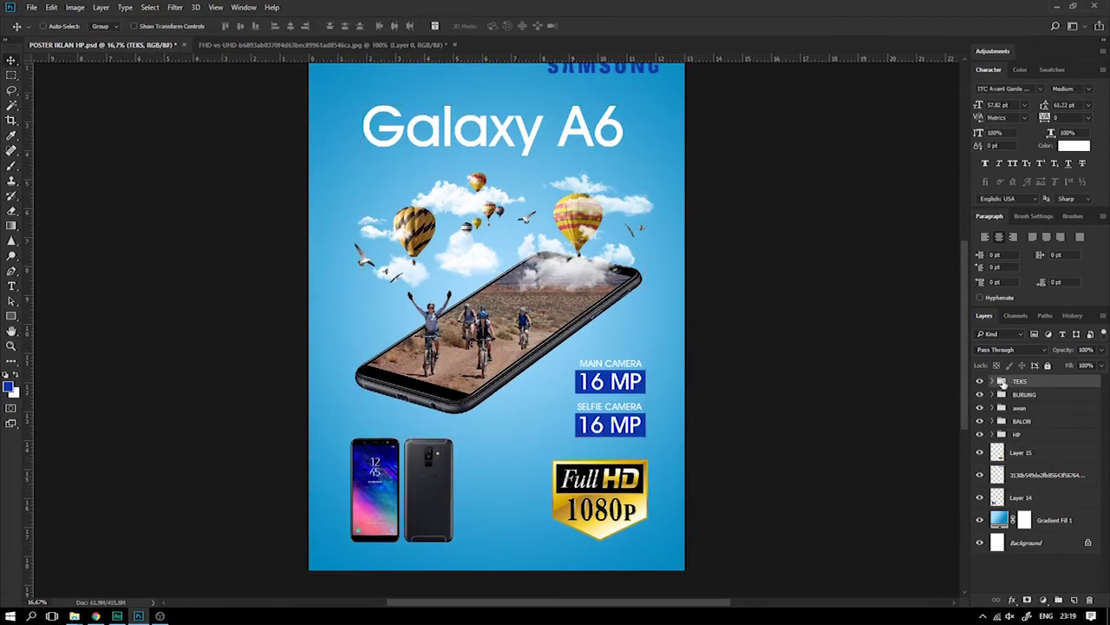
click(992, 382)
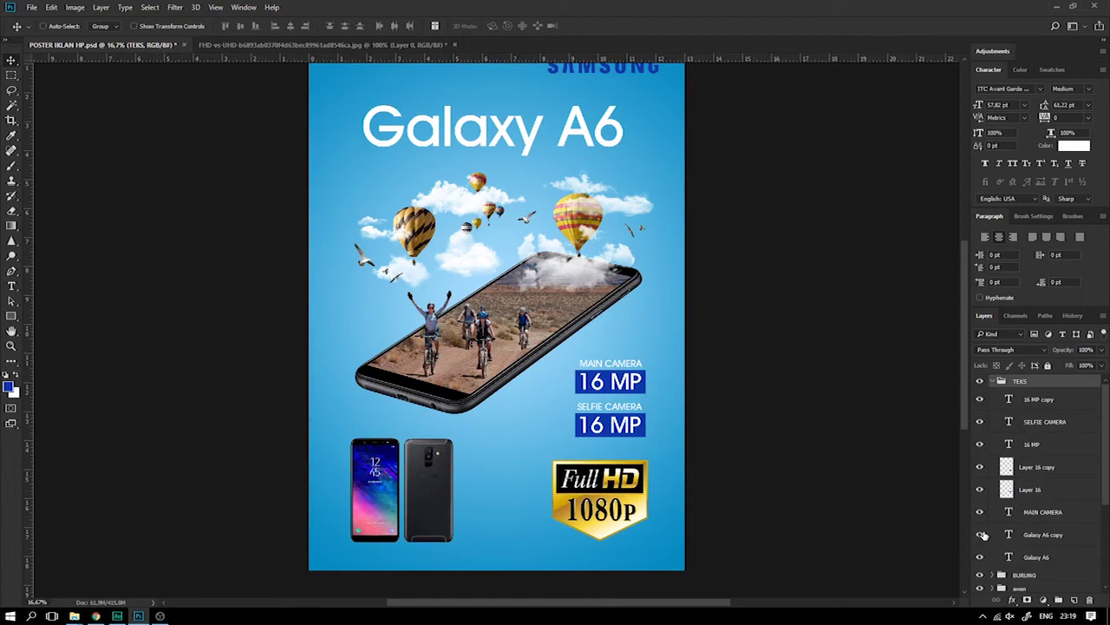
click(1041, 559)
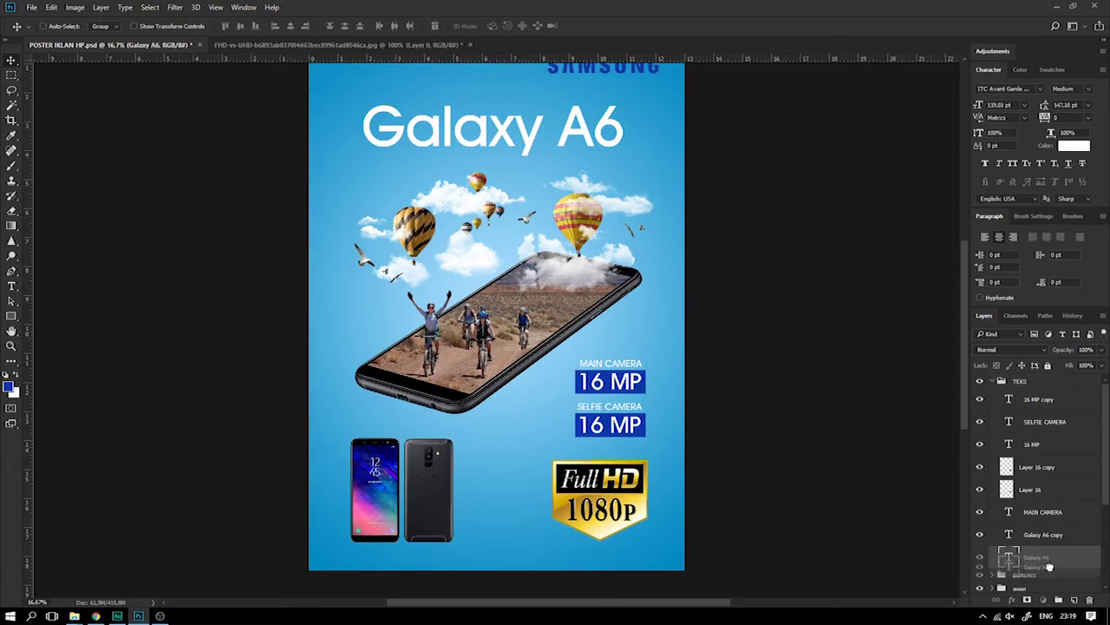
click(994, 382)
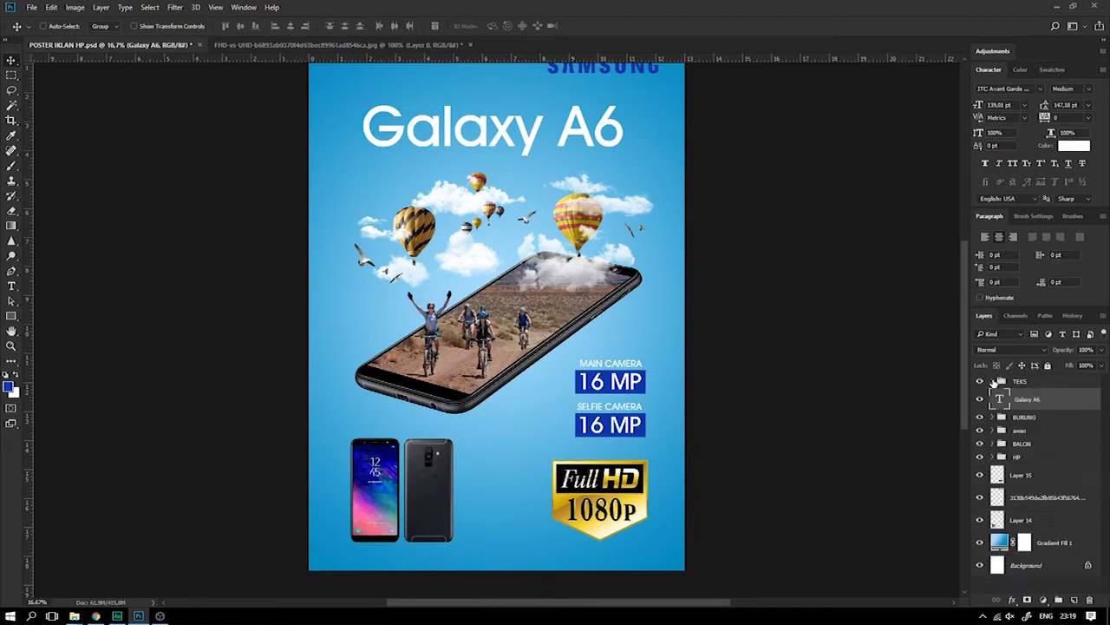
key(ctrl+t)
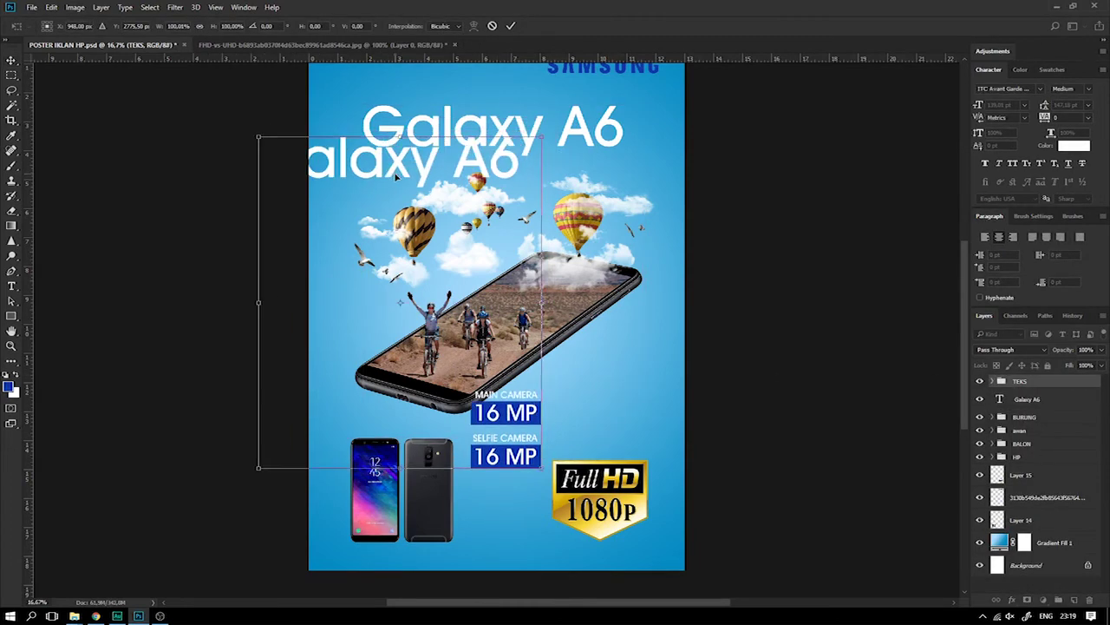
key(Return)
Delete the 'Galaxy A6 copy' layer inside TEKS and collapse the group
click(994, 382)
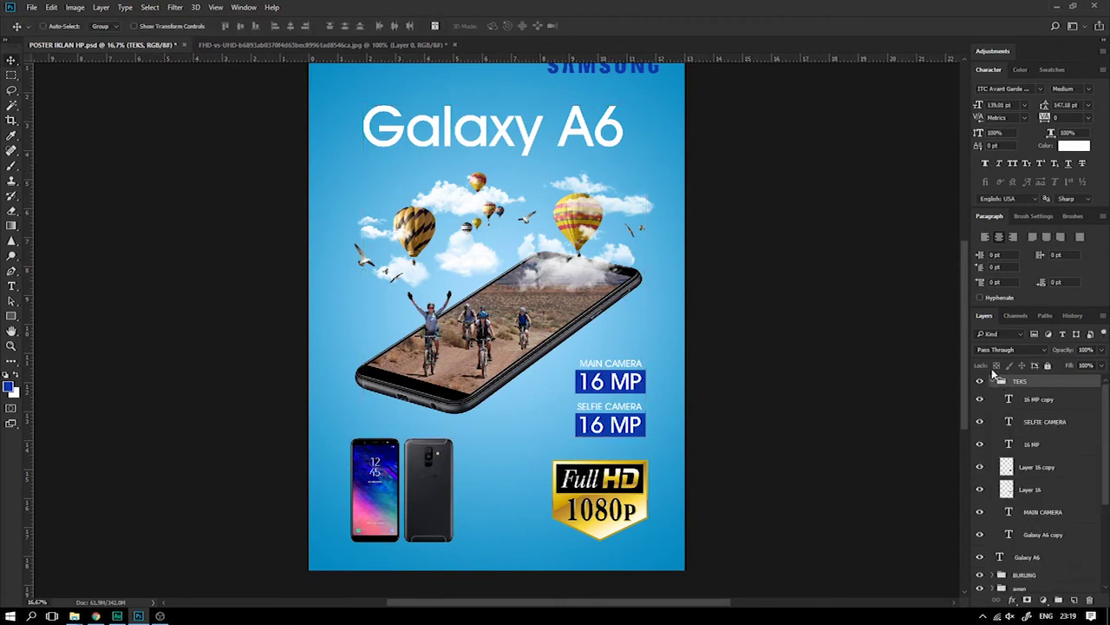
click(1027, 535)
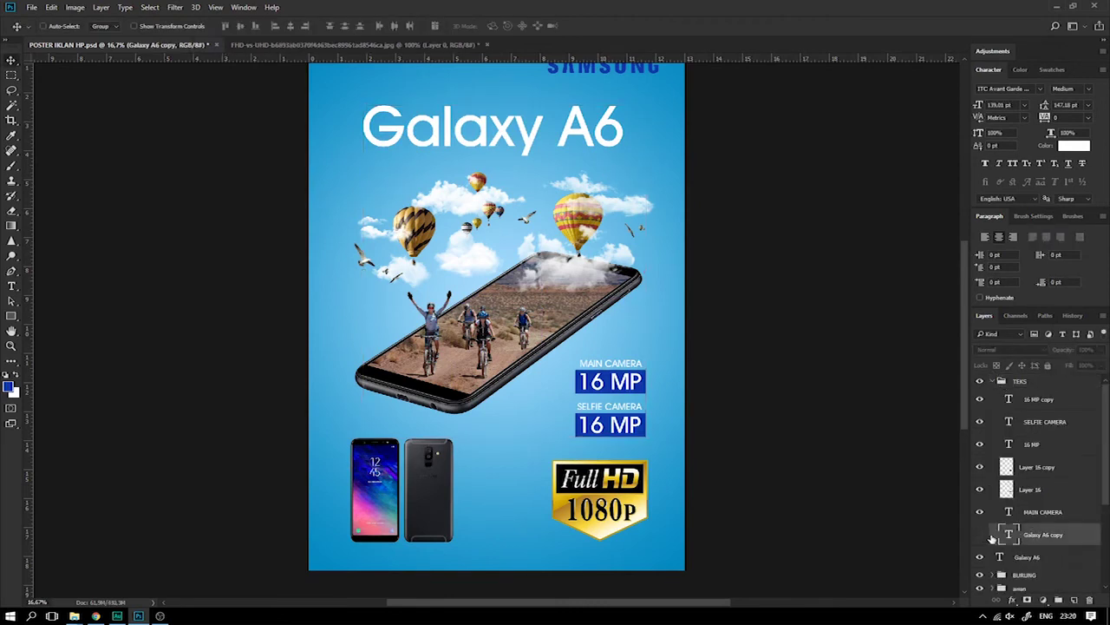
key(Delete)
click(995, 383)
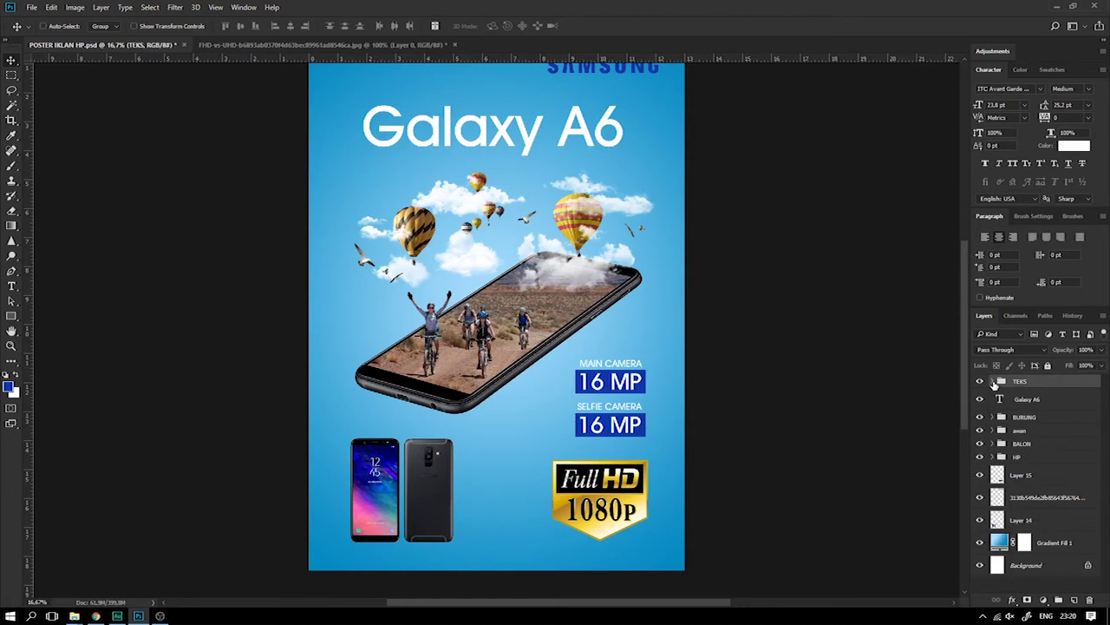
Scale the TEKS camera labels down to about 83% and shift them slightly right
key(ctrl+t)
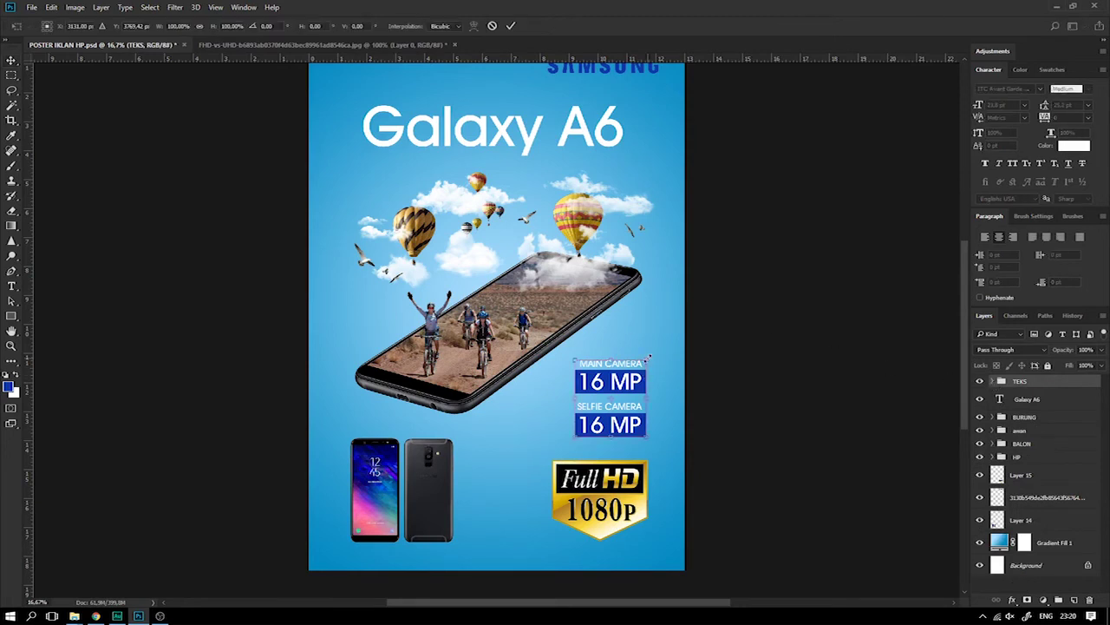
mouse_move(647, 357)
mouse_down()
mouse_move(634, 371)
mouse_move(640, 392)
mouse_move(584, 369)
mouse_up()
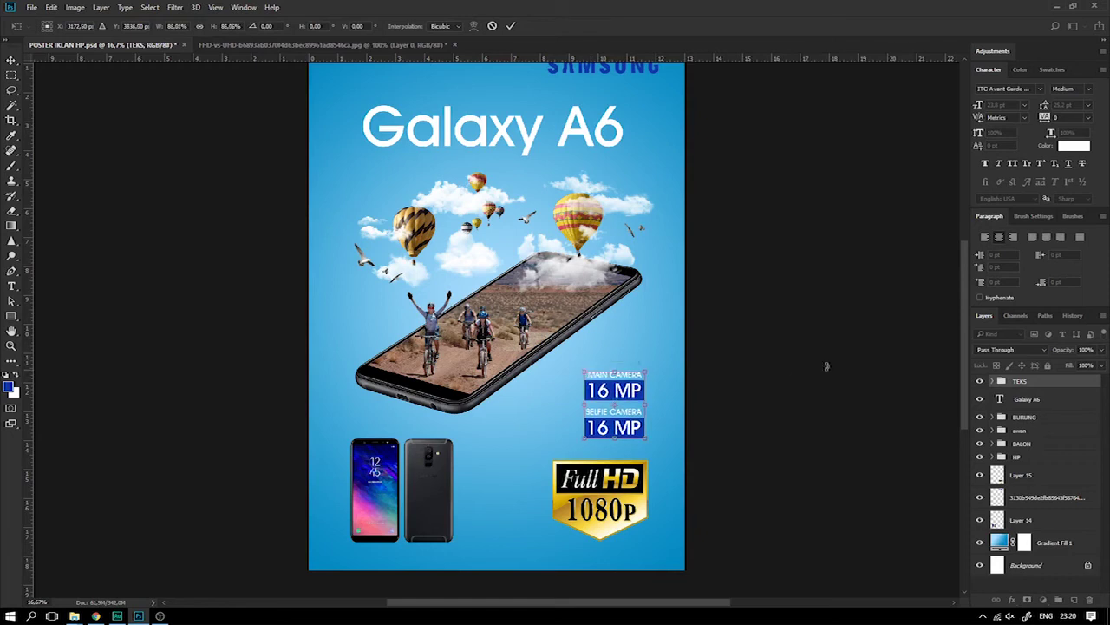
key(Return)
key(ctrl+minus)
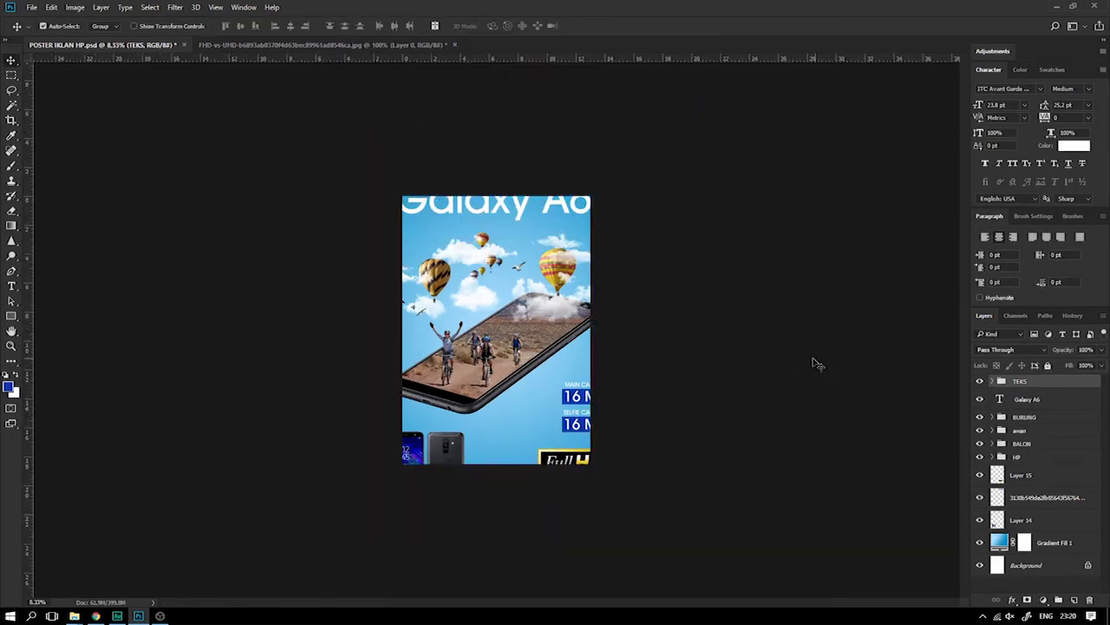
key(ctrl+plus)
scroll(626, 236, up, 3)
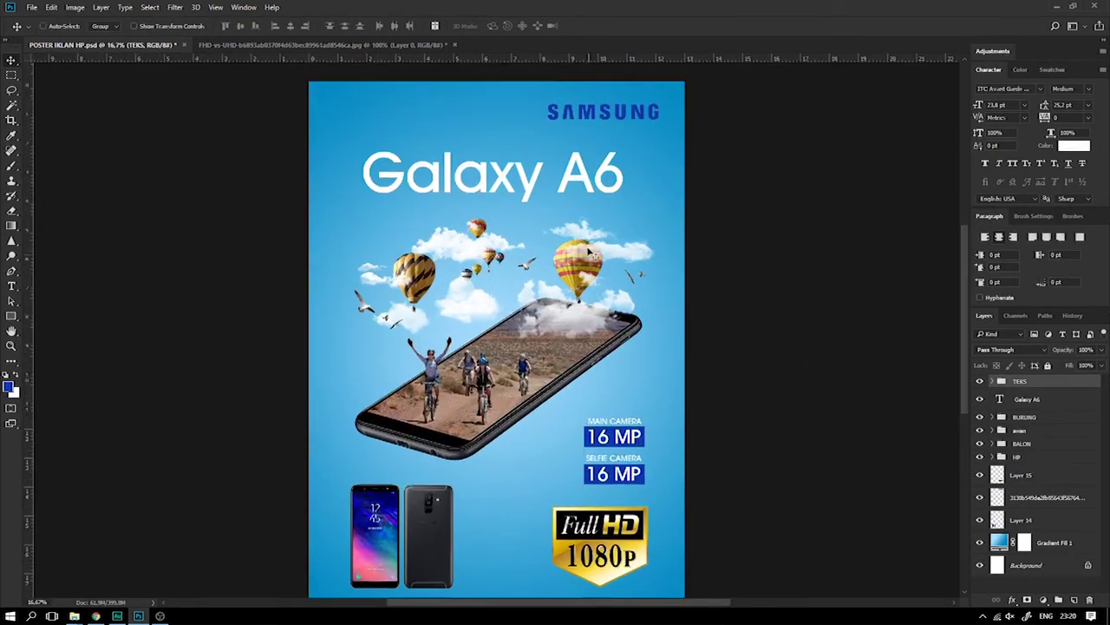
Move the SAMSUNG logo from the top-right to centred above the Galaxy A6 title
right_click(572, 154)
click(607, 156)
drag(564, 154, 373, 154)
scroll(727, 225, down, 3)
scroll(727, 226, up, 3)
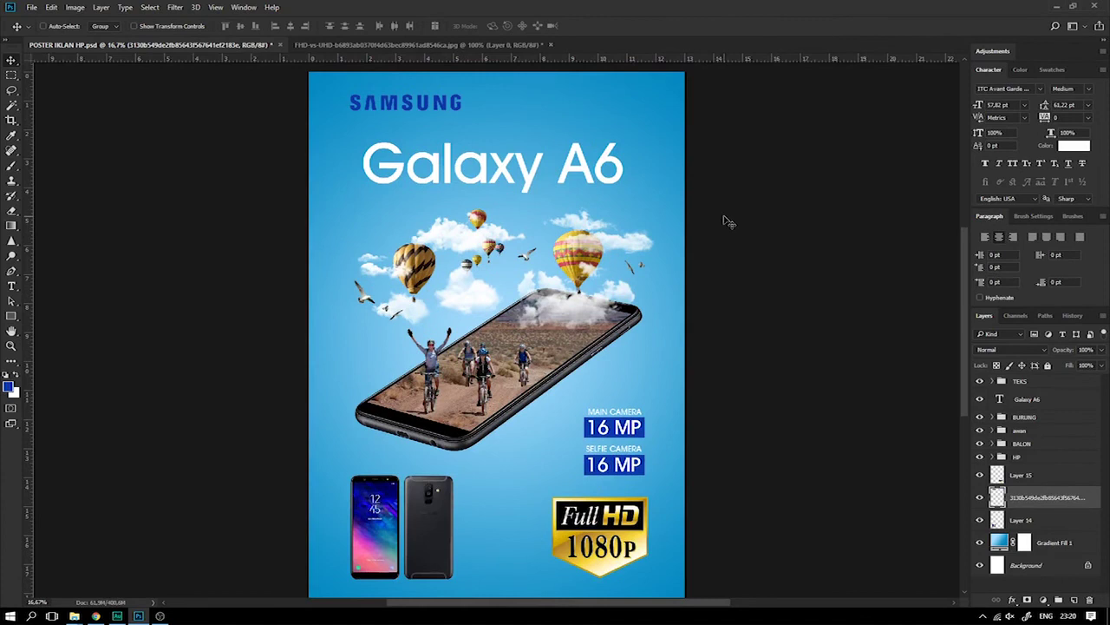
drag(450, 104, 538, 103)
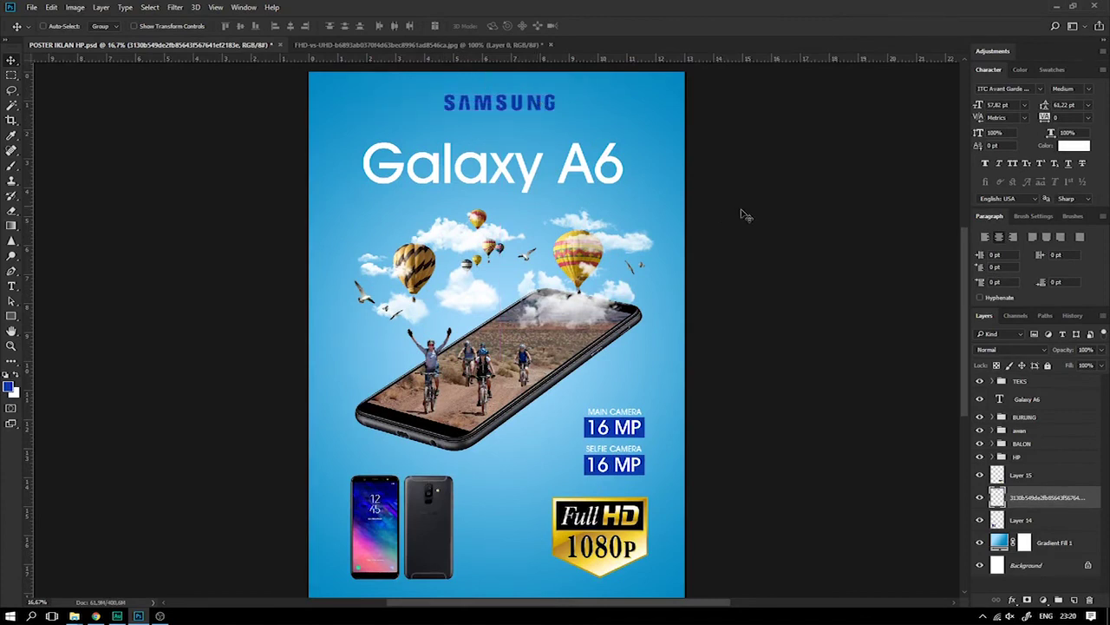
scroll(738, 208, up, 1)
drag(537, 121, 538, 130)
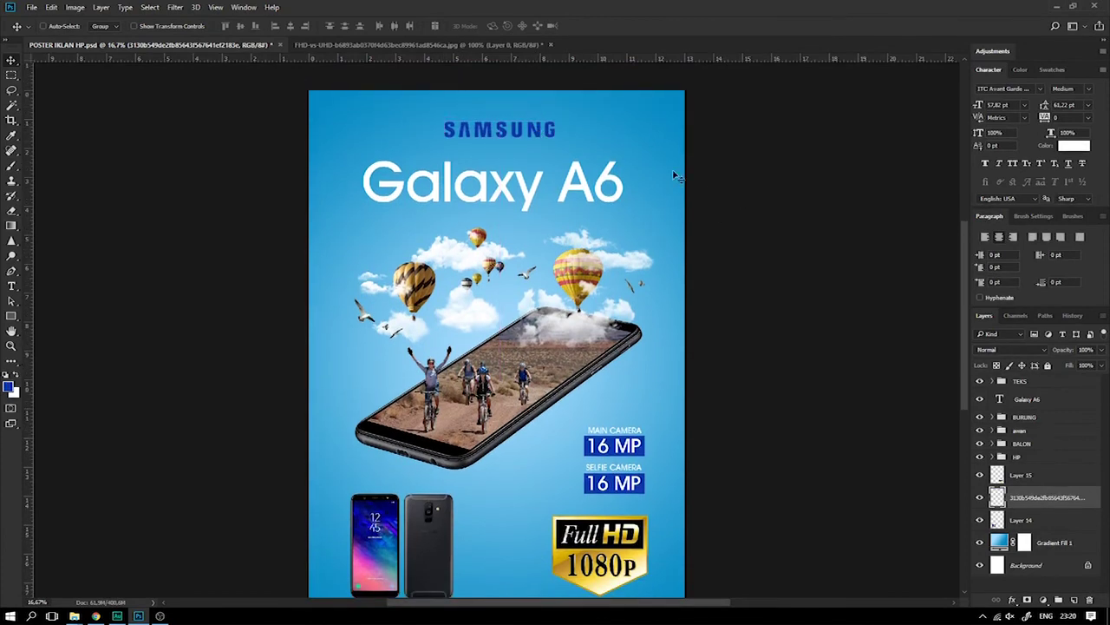
scroll(694, 182, down, 1)
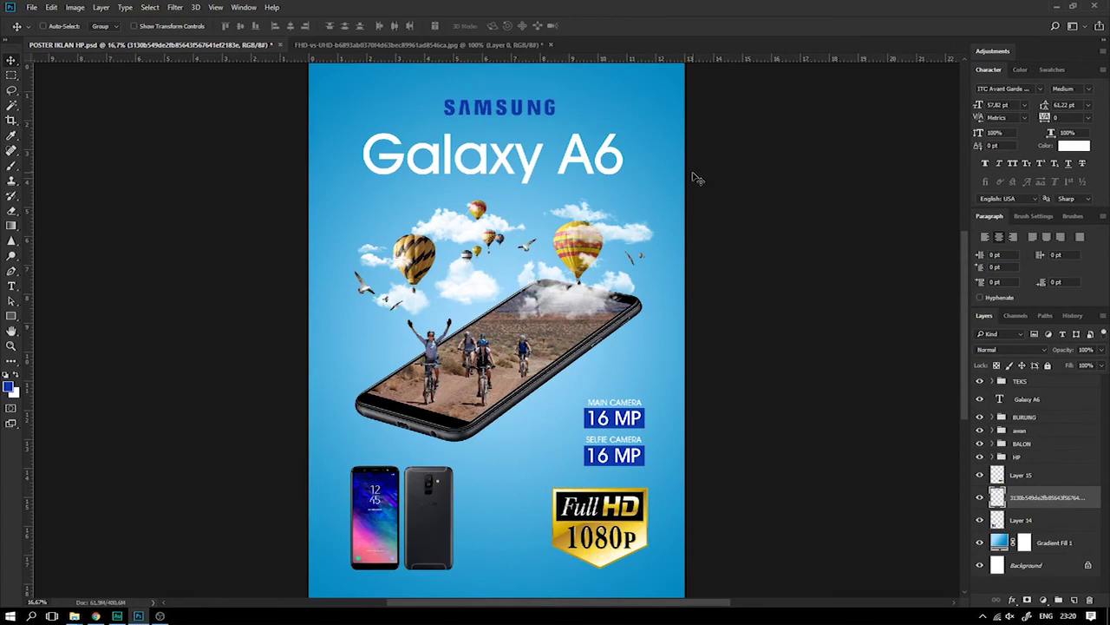
scroll(691, 196, up, 2)
right_click(586, 199)
click(605, 205)
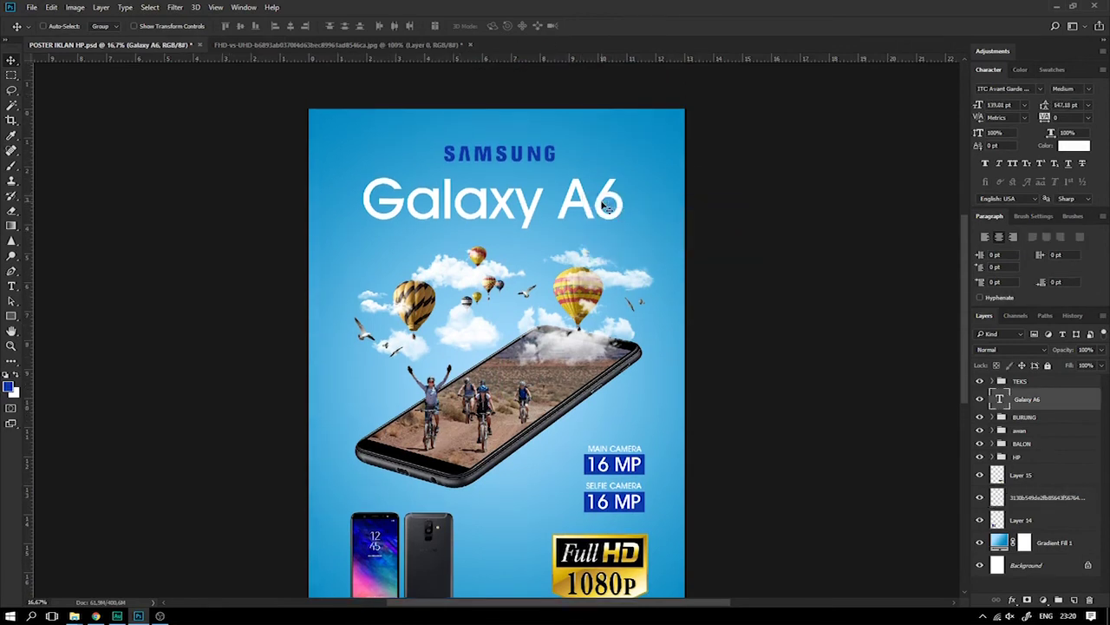
Shrink the two phones (Layer 14) slightly
key(ctrl+minus)
key(ctrl+minus)
key(ctrl+plus)
key(ctrl+plus)
key(ctrl+minus)
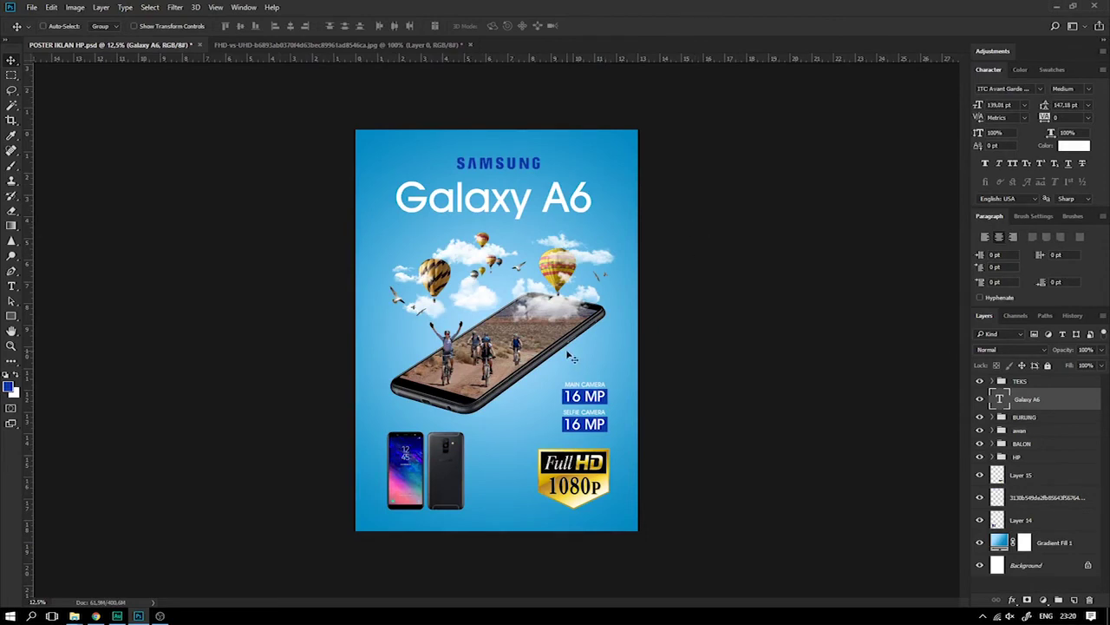
right_click(422, 475)
click(445, 484)
key(ctrl+t)
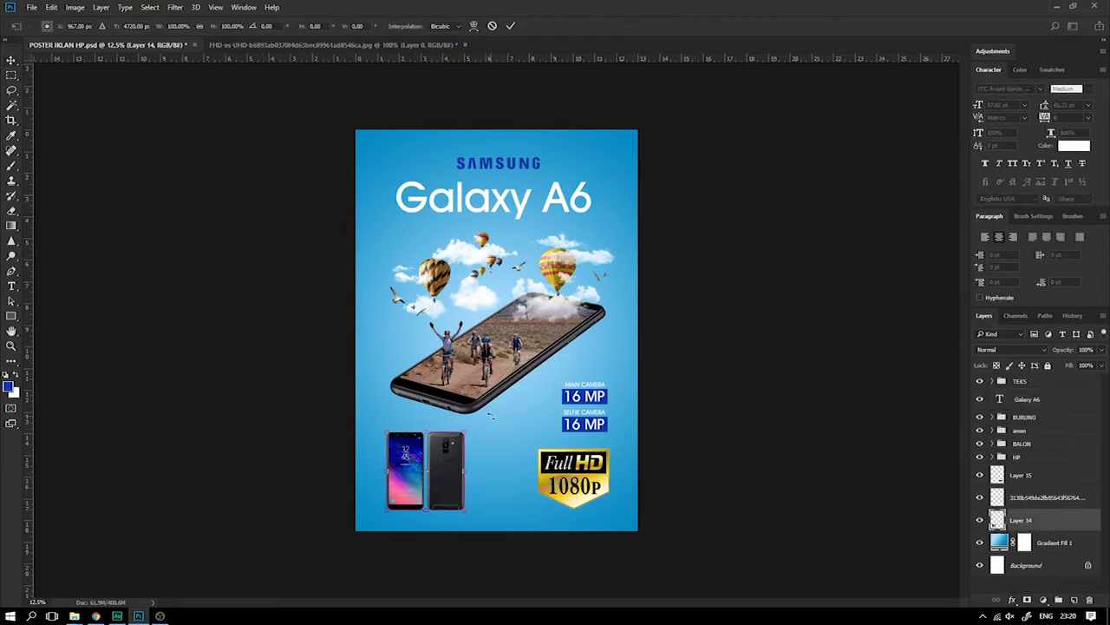
drag(467, 431, 453, 443)
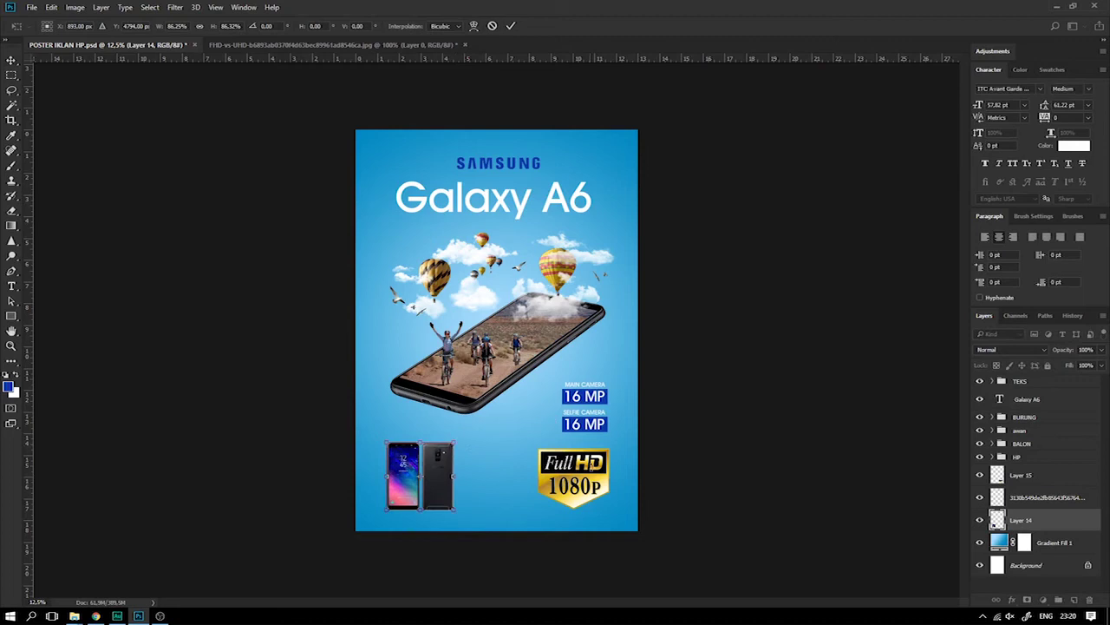
key(Return)
Shrink the Full HD 1080p badge slightly and save the poster
right_click(582, 475)
click(612, 473)
key(ctrl+t)
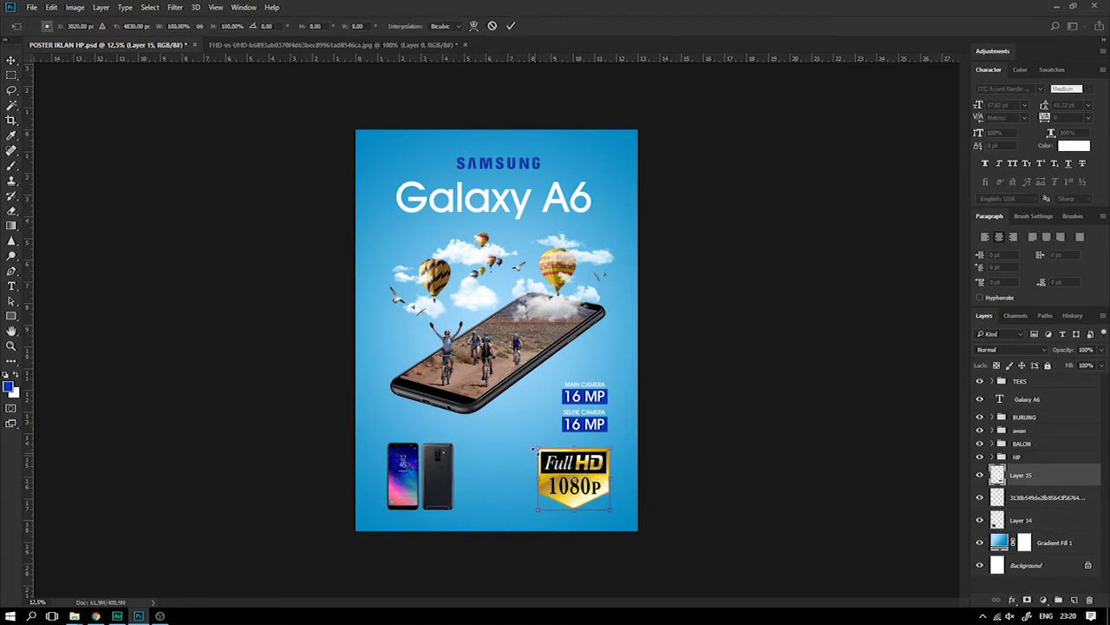
drag(534, 448, 539, 452)
key(Return)
key(ctrl+s)
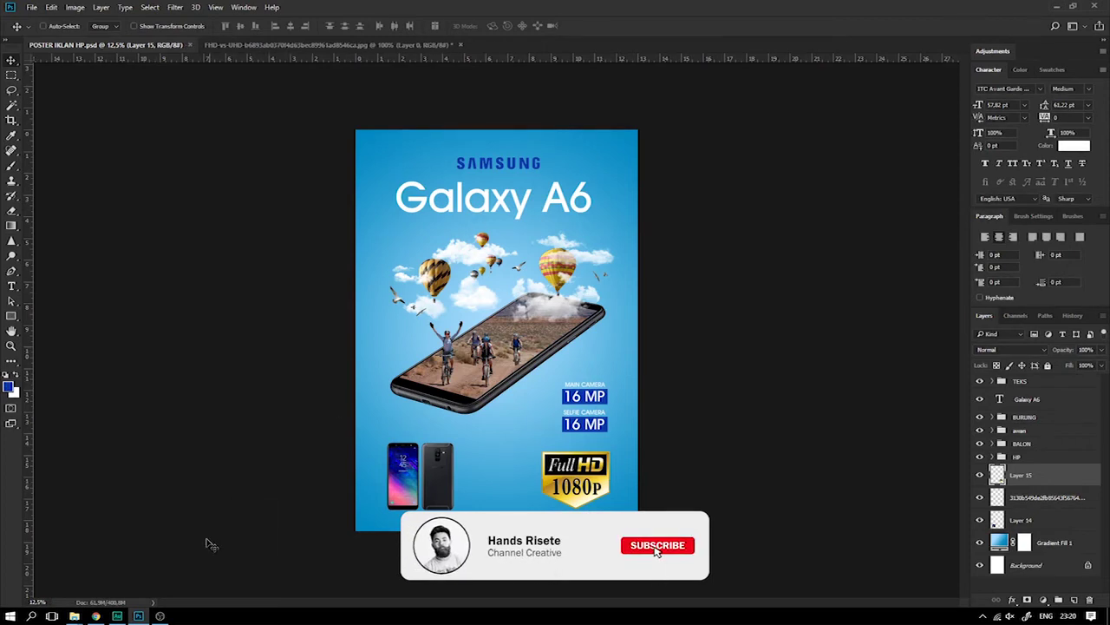
Pick the 741407 texture file in the project folder window
mouse_move(75, 615)
click(84, 559)
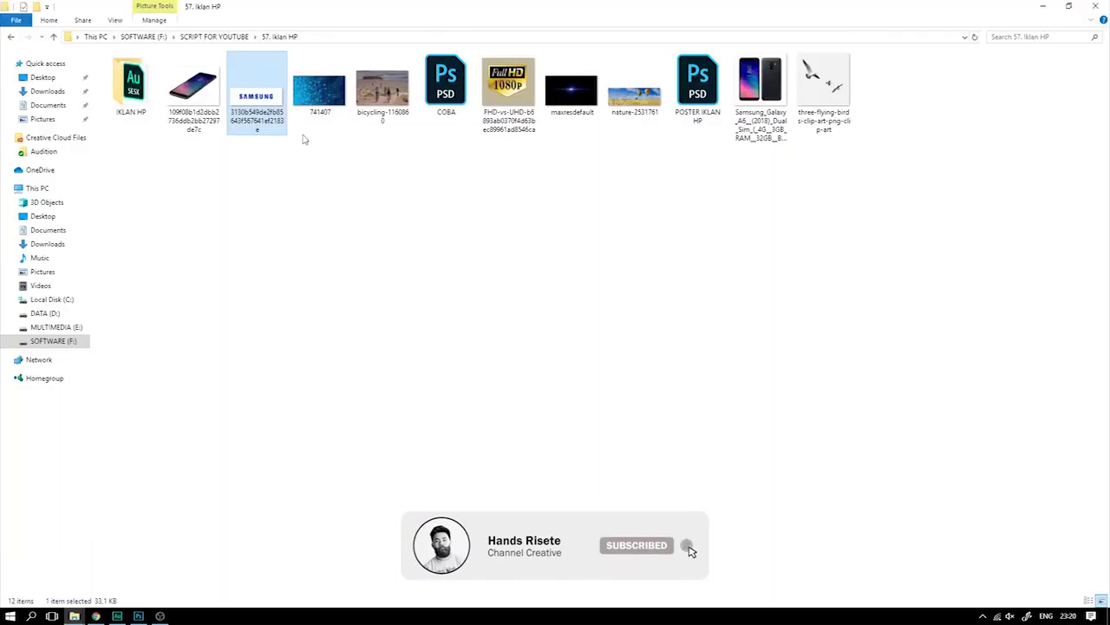
click(308, 108)
click(139, 616)
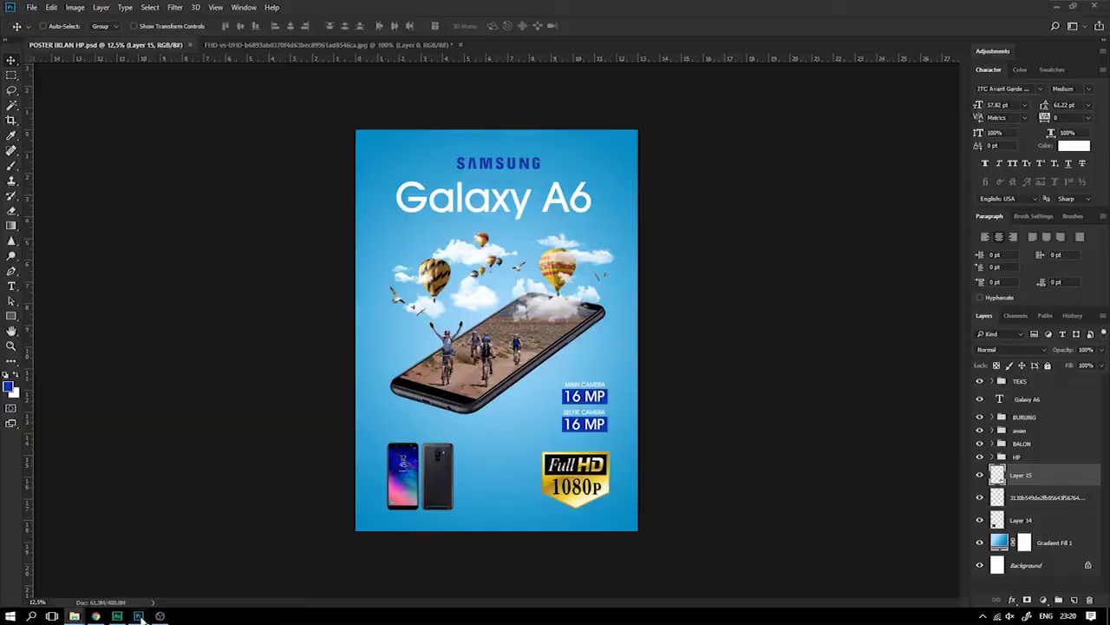
Place the 741407 texture above Gradient Fill 1, stretch it over the poster, and set 8% opacity
click(1046, 565)
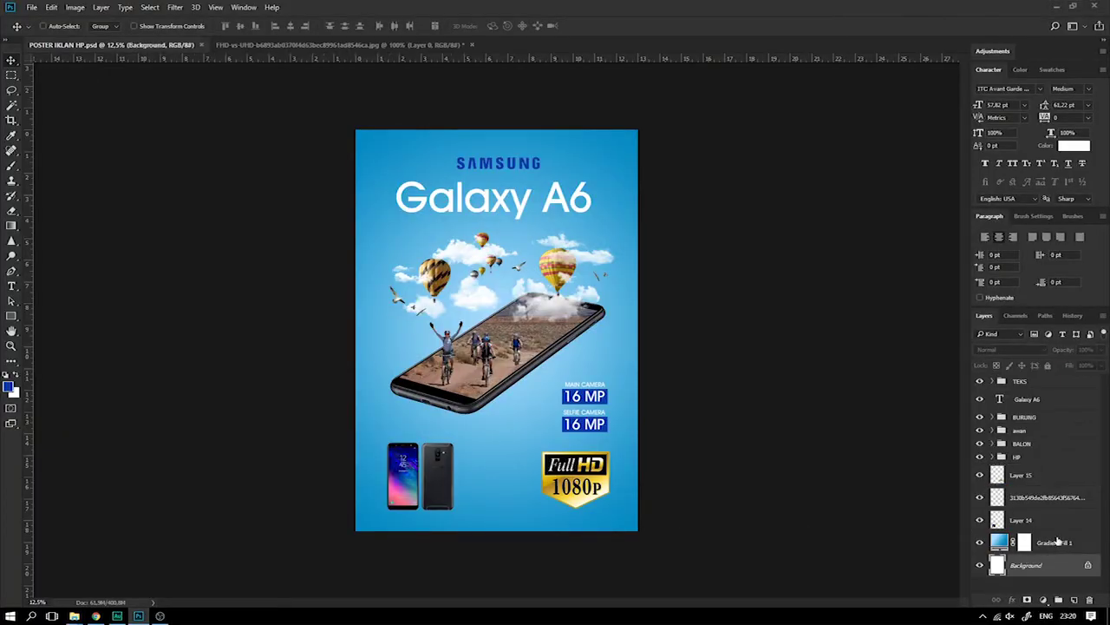
click(1057, 541)
click(1058, 539)
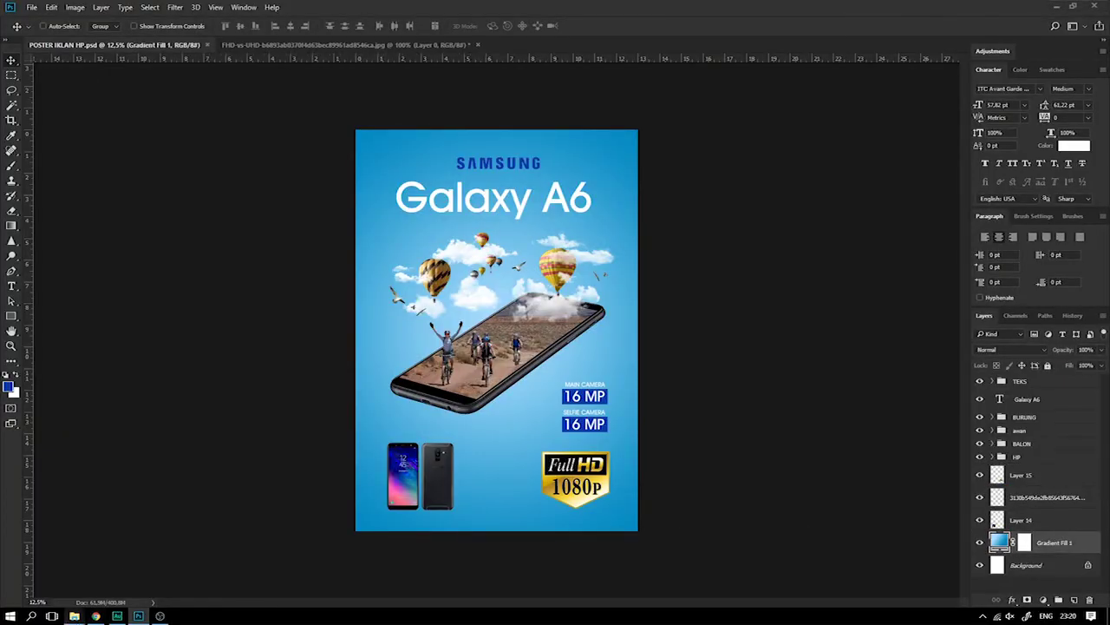
click(61, 572)
mouse_move(319, 86)
mouse_down()
mouse_move(156, 607)
mouse_move(475, 343)
mouse_up()
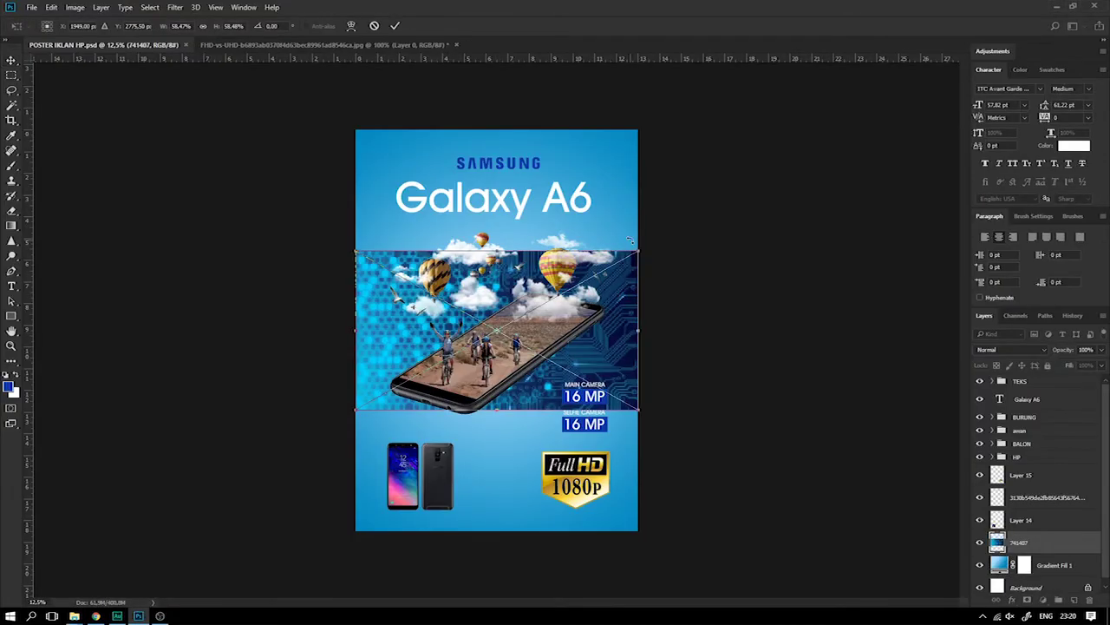
mouse_move(637, 247)
mouse_down()
mouse_move(776, 130)
mouse_move(867, 74)
mouse_move(857, 79)
mouse_up()
key(Return)
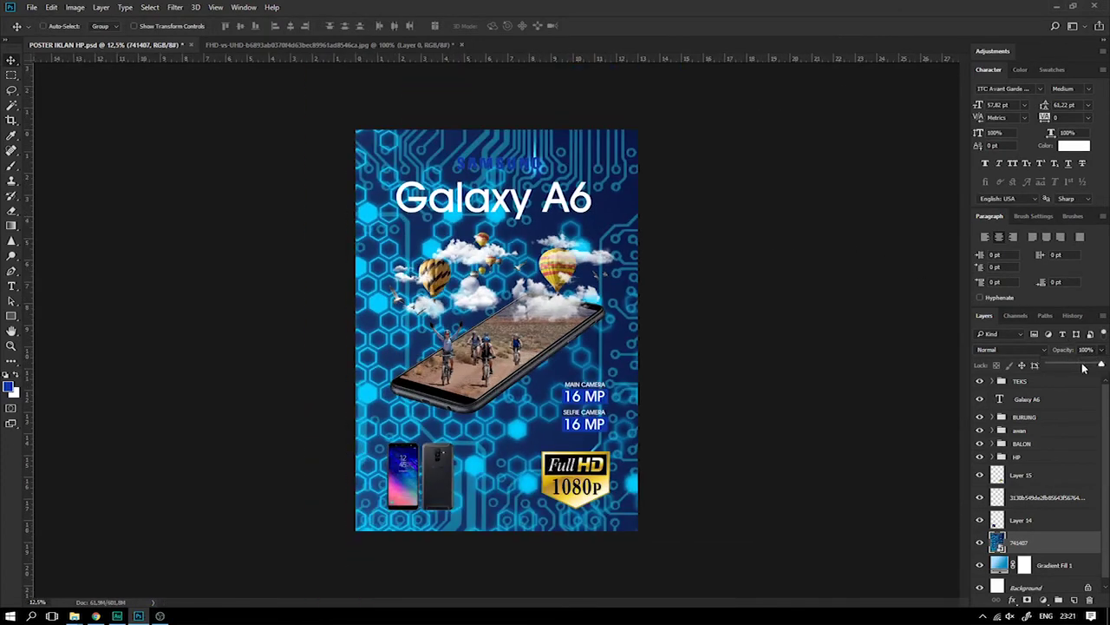
drag(1067, 367, 1051, 366)
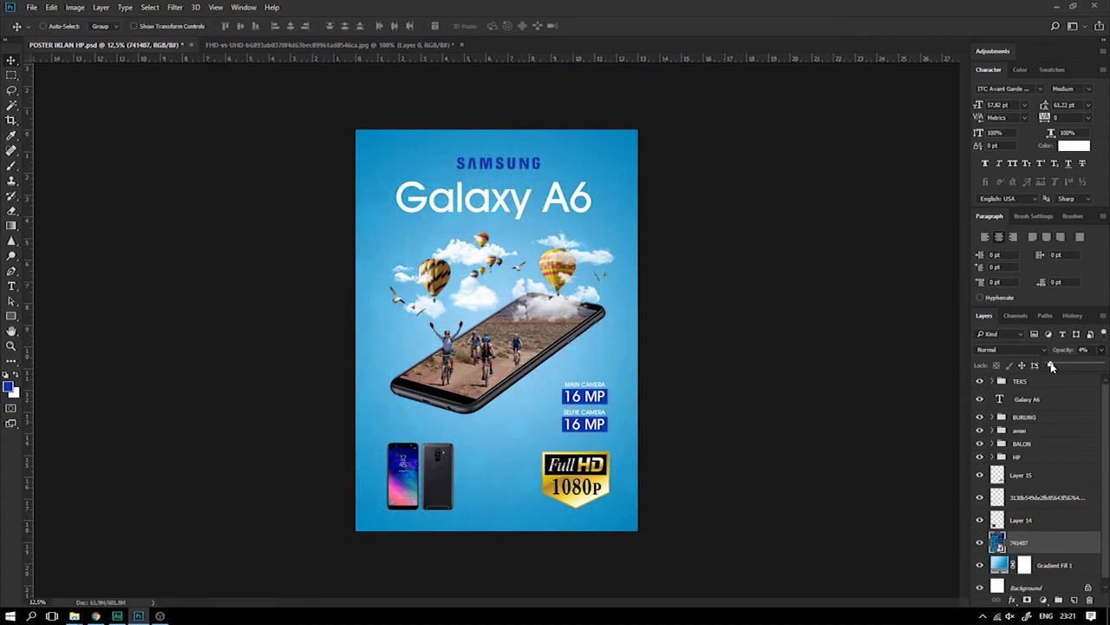
key(ctrl+plus)
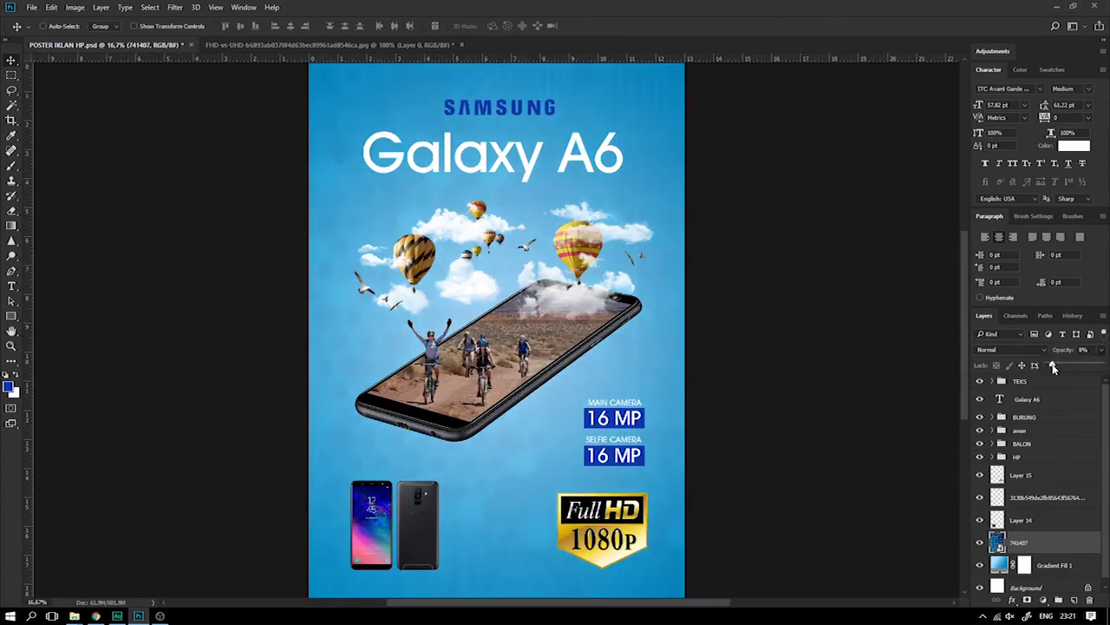
click(1051, 367)
text(10)
key(ctrl+minus)
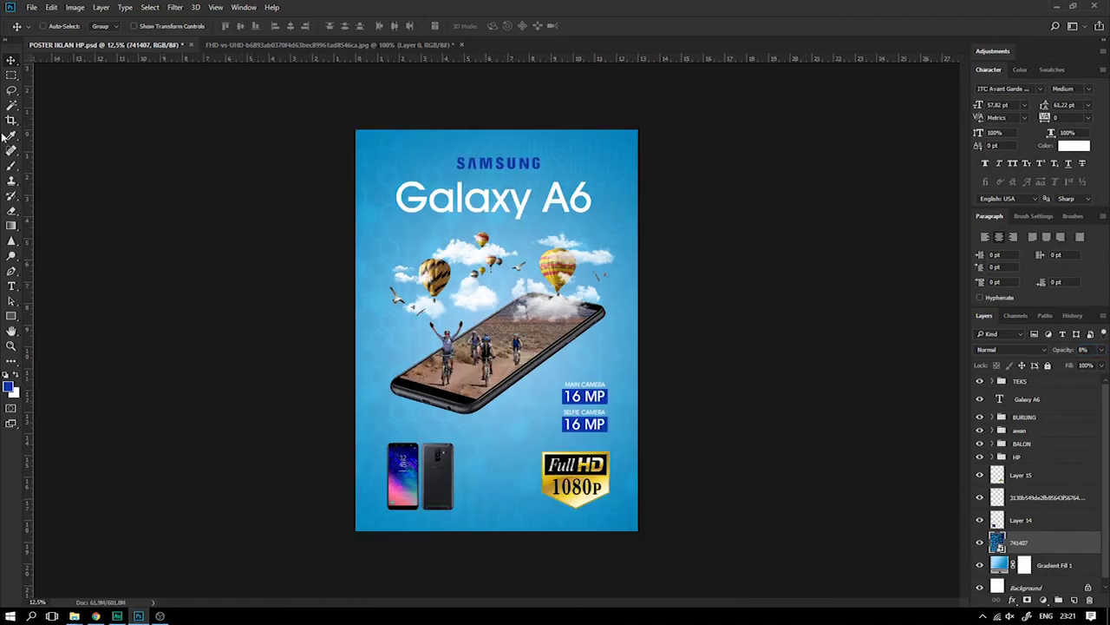
key(ctrl+s)
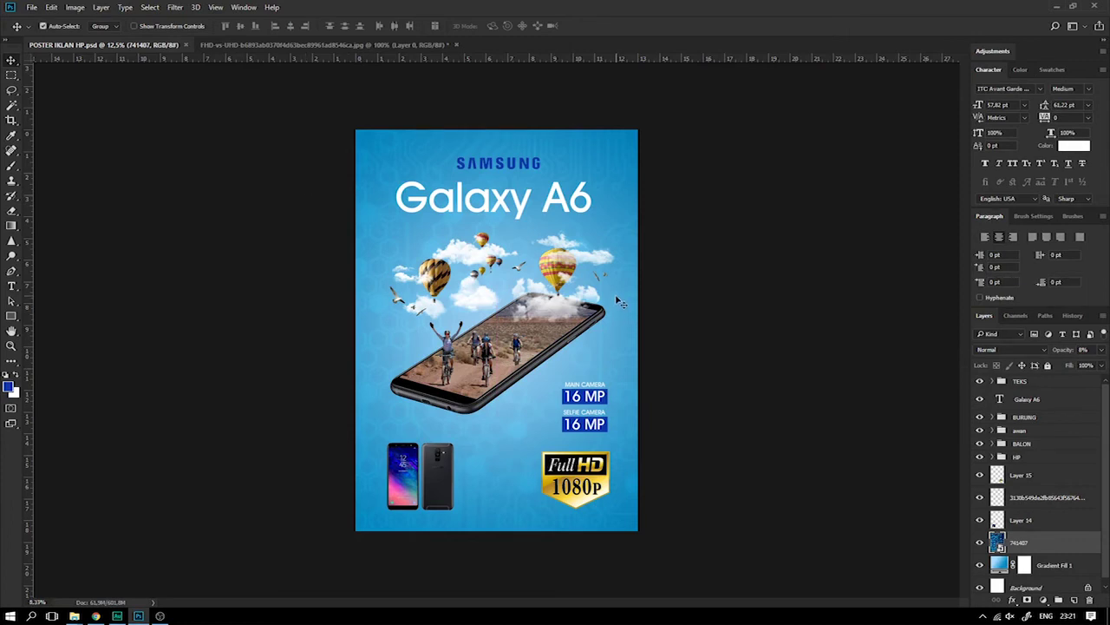
click(456, 44)
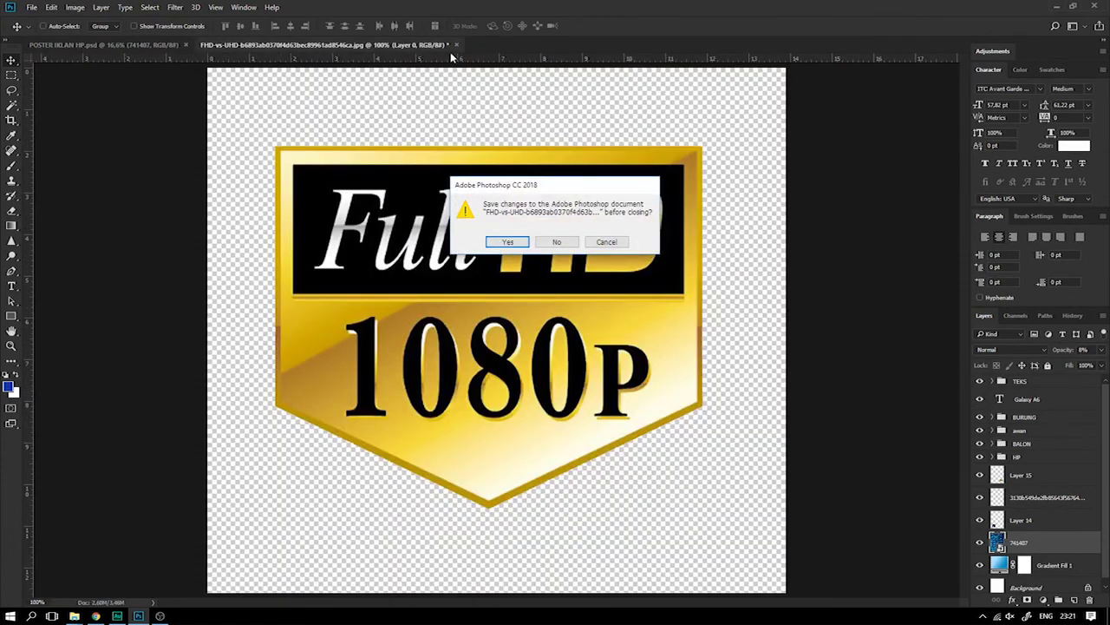
click(565, 242)
key(ctrl+minus)
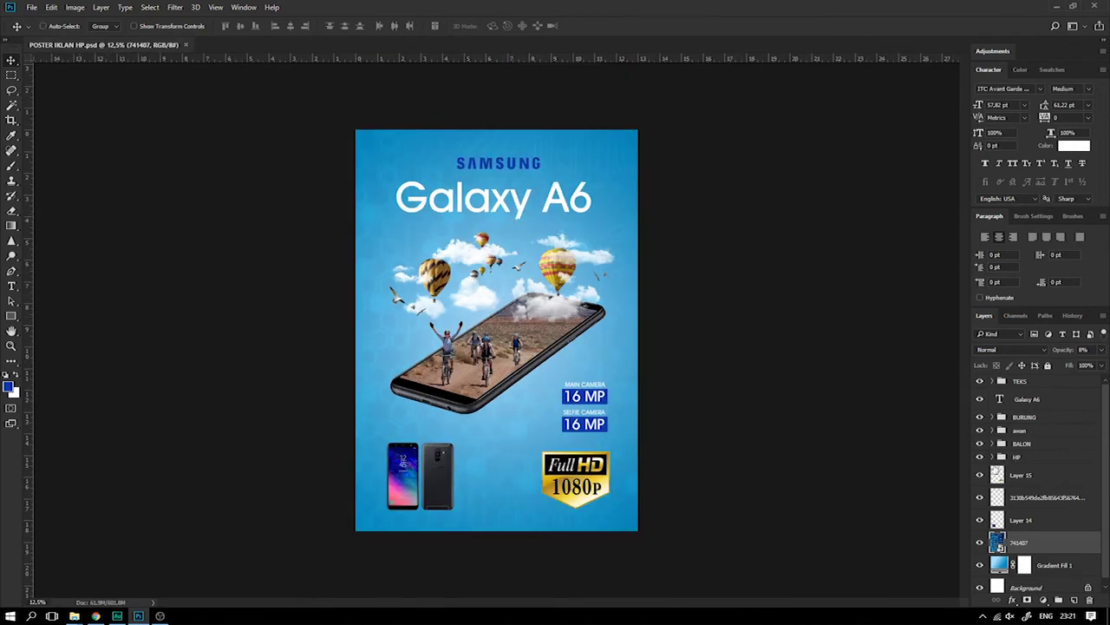
scroll(1039, 492, down, 1)
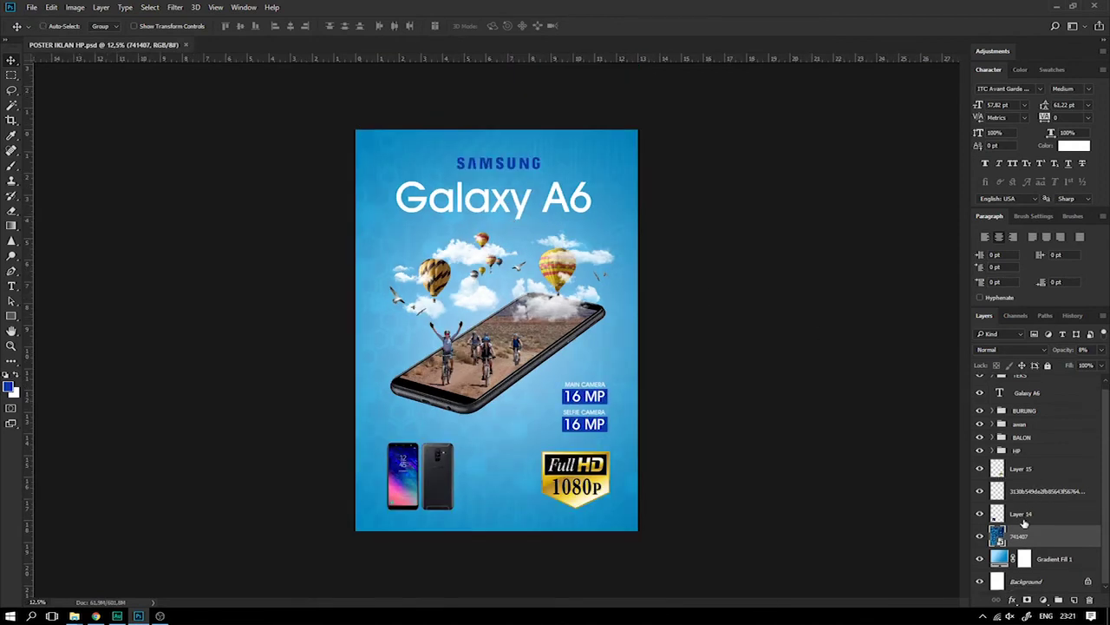
On a new layer, paint a white spot below the phone with a 1300 px soft round brush
click(1074, 600)
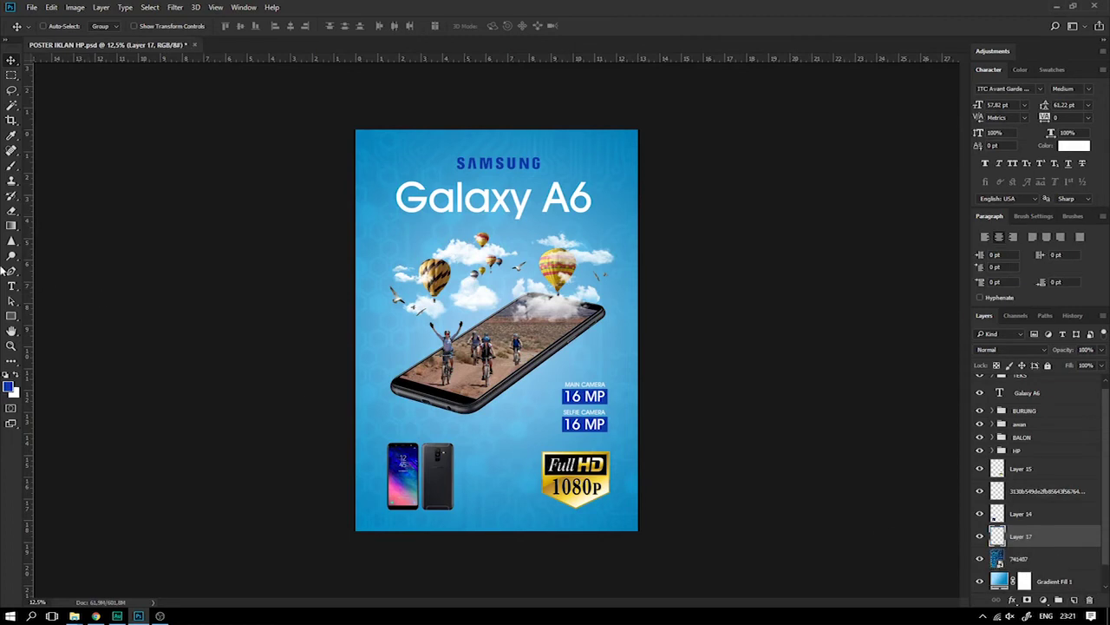
key(b)
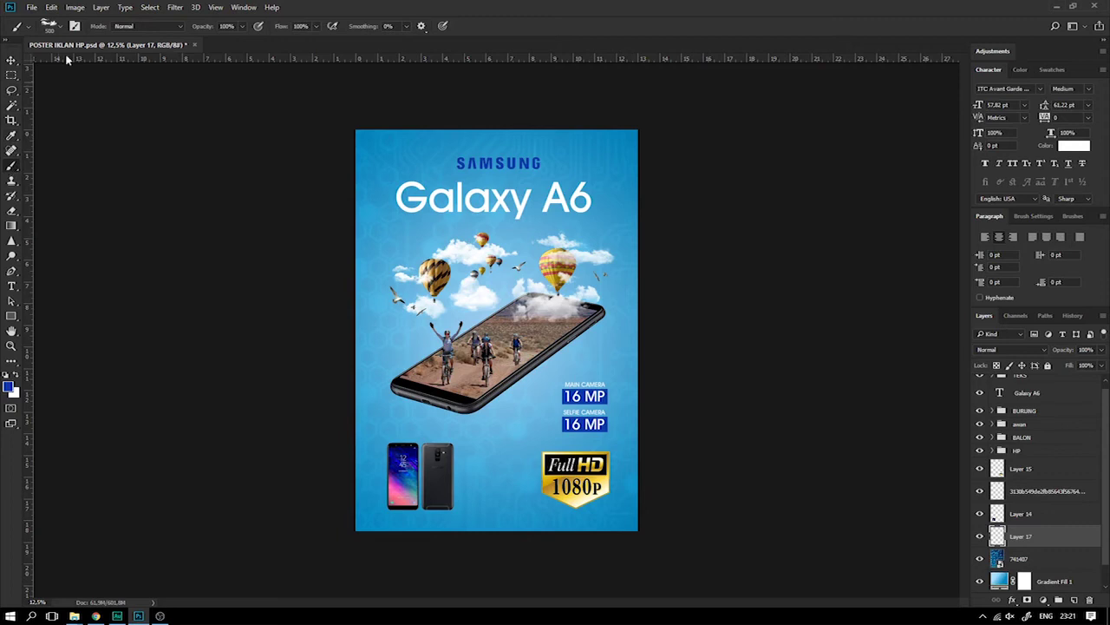
click(59, 28)
scroll(86, 156, up, 3)
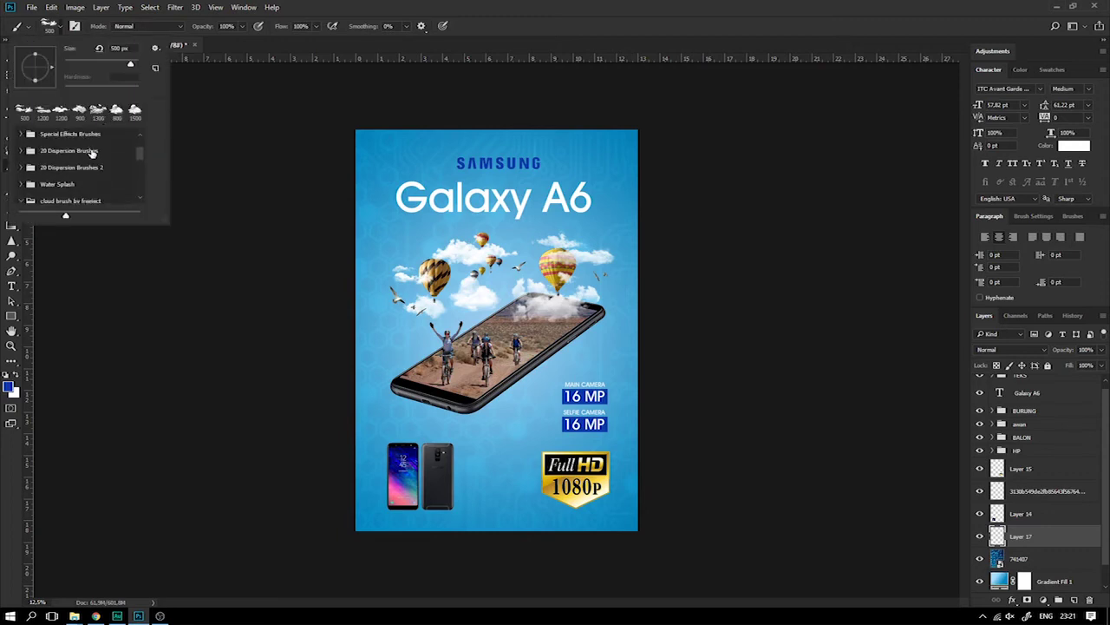
click(21, 137)
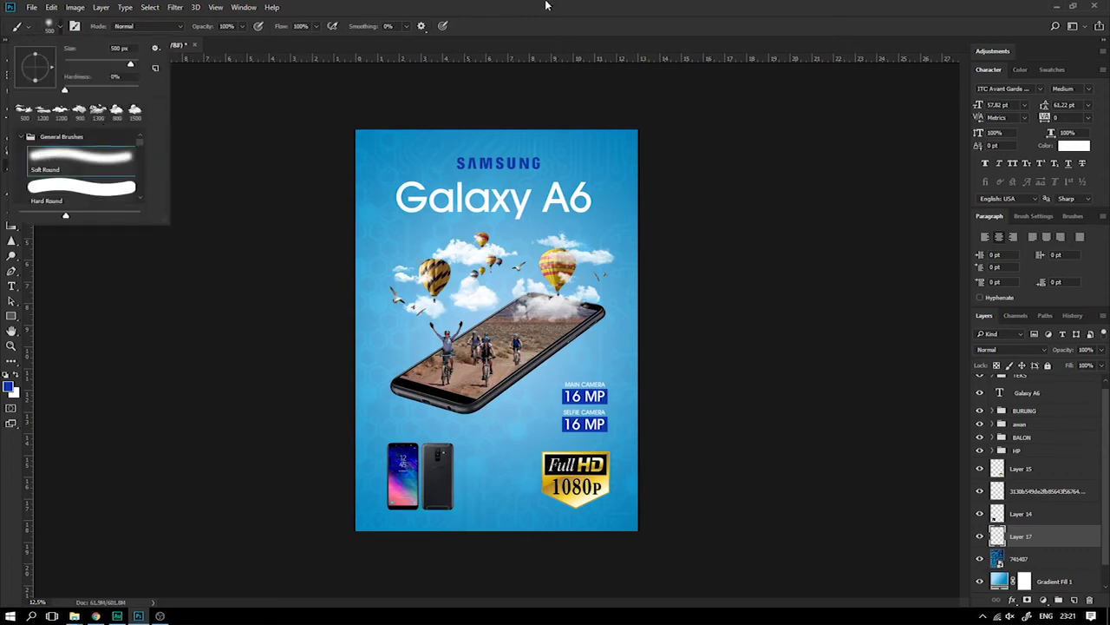
double_click(52, 159)
key(bracketright)
key(bracketright)
key(bracketright)
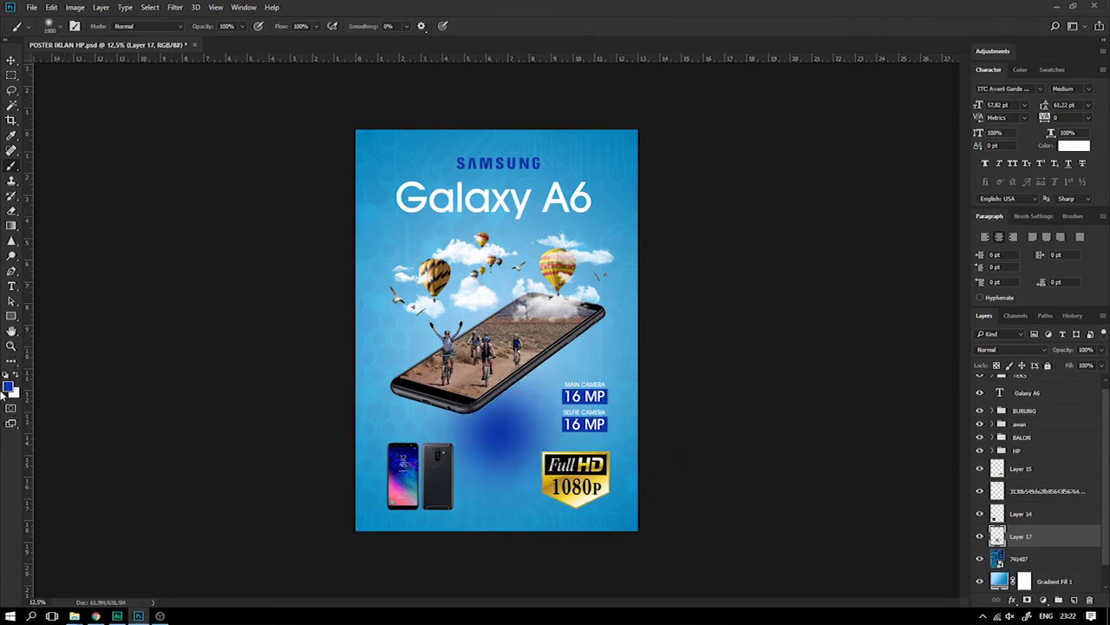
click(12, 388)
click(776, 286)
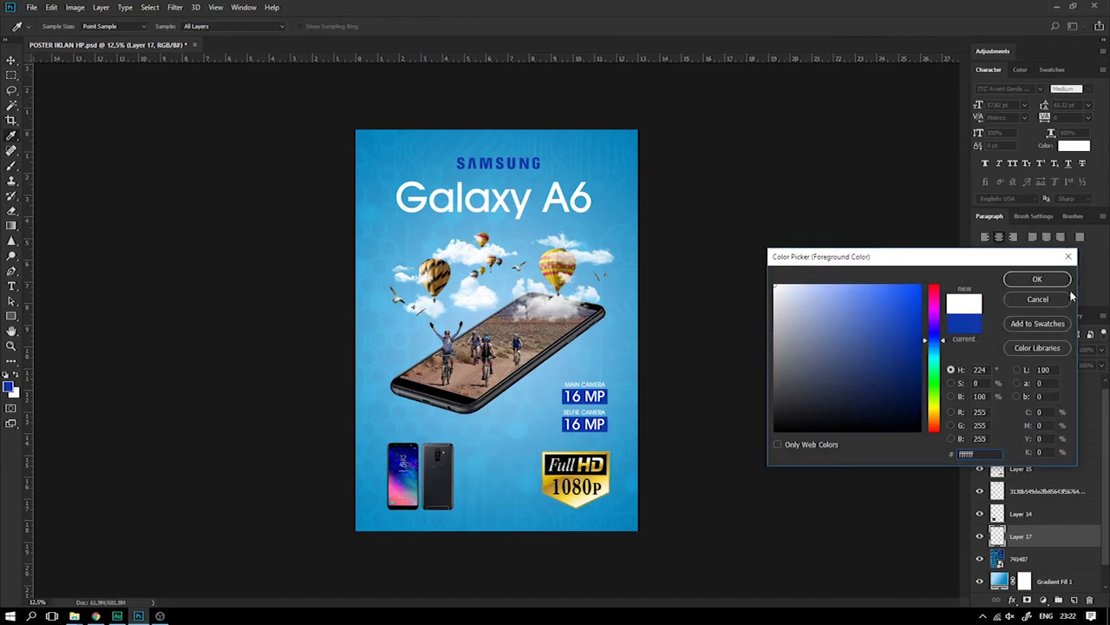
click(1037, 278)
click(503, 443)
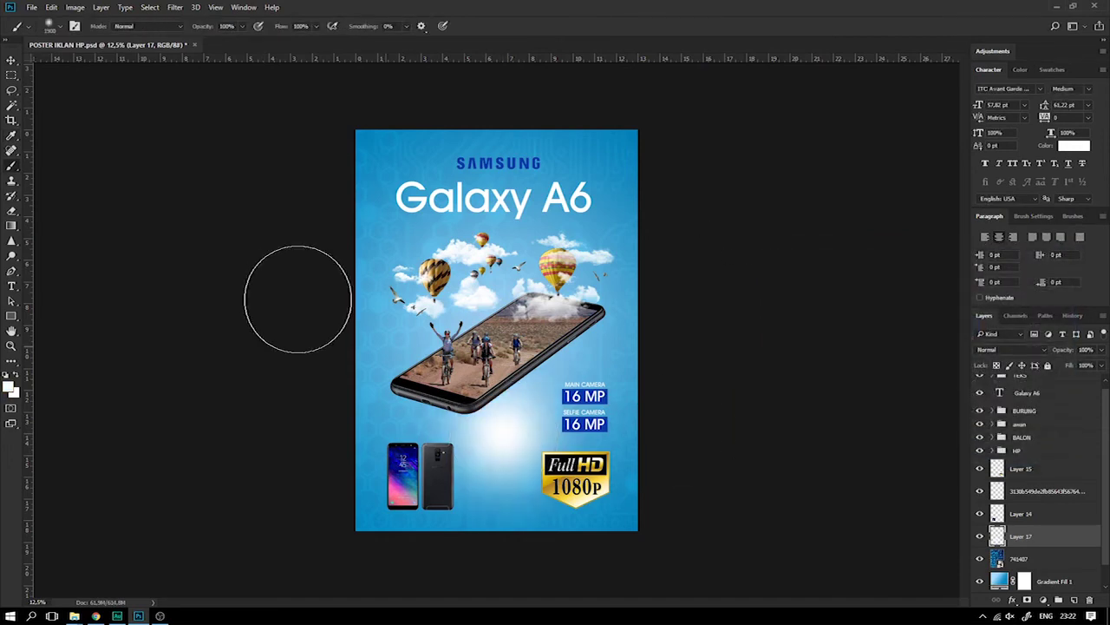
Stretch the white glow wide across the lower poster and move it upward into place
click(12, 60)
key(ctrl+t)
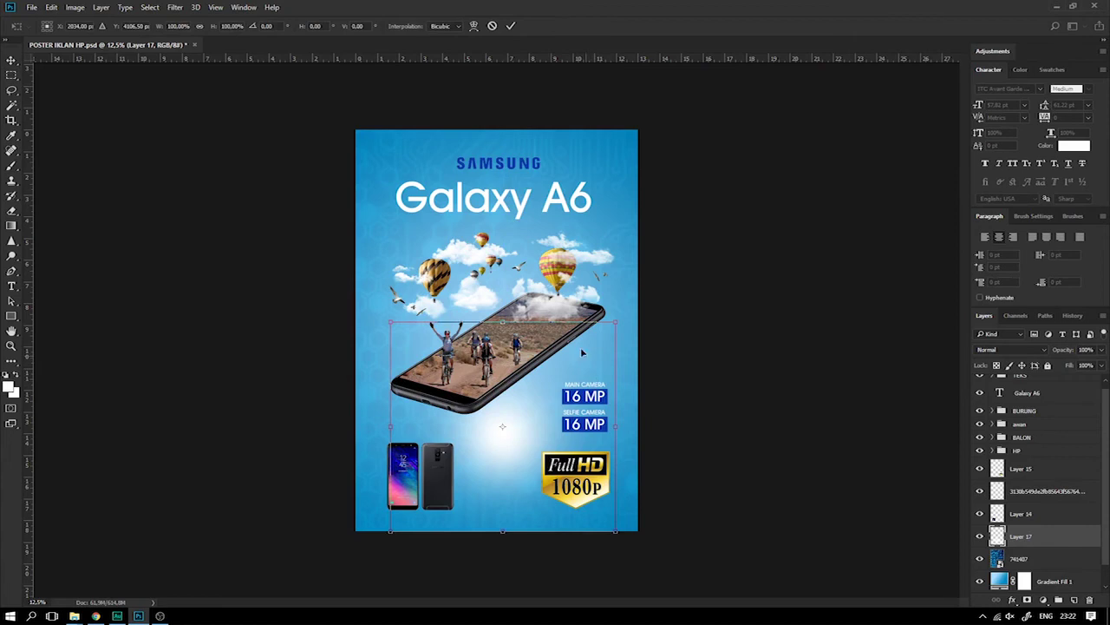
drag(501, 323, 502, 386)
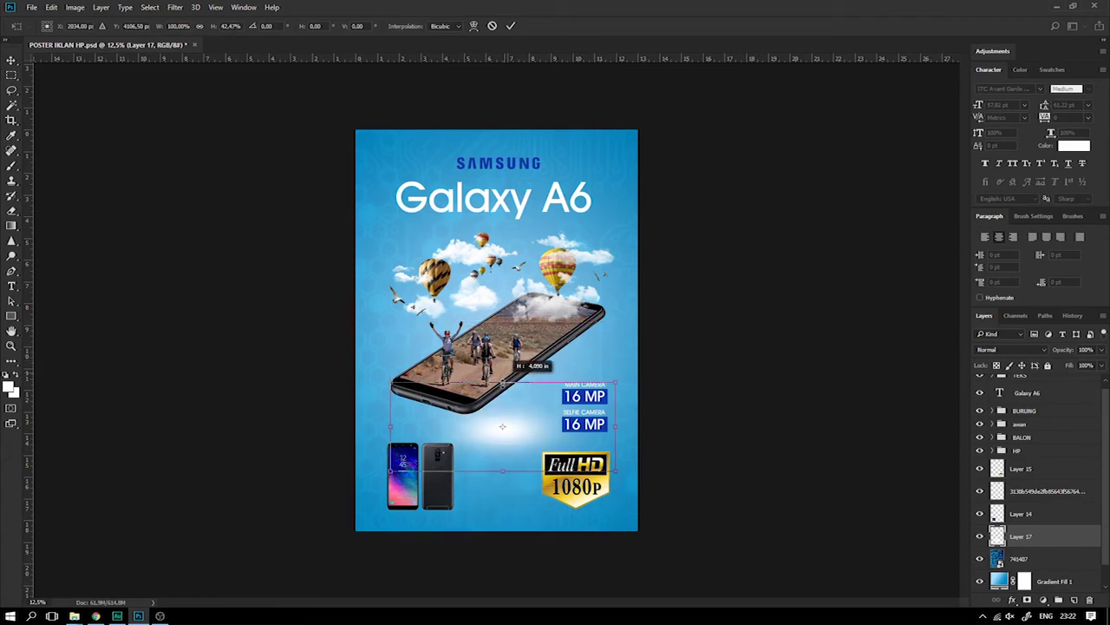
drag(616, 386, 719, 356)
drag(540, 412, 595, 455)
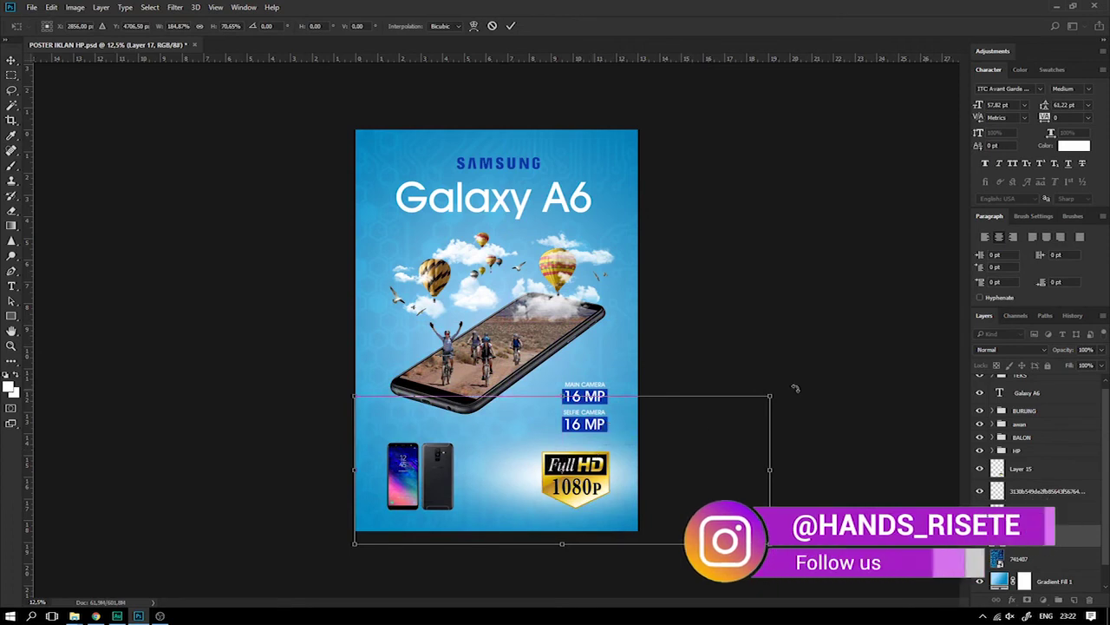
drag(768, 397, 798, 386)
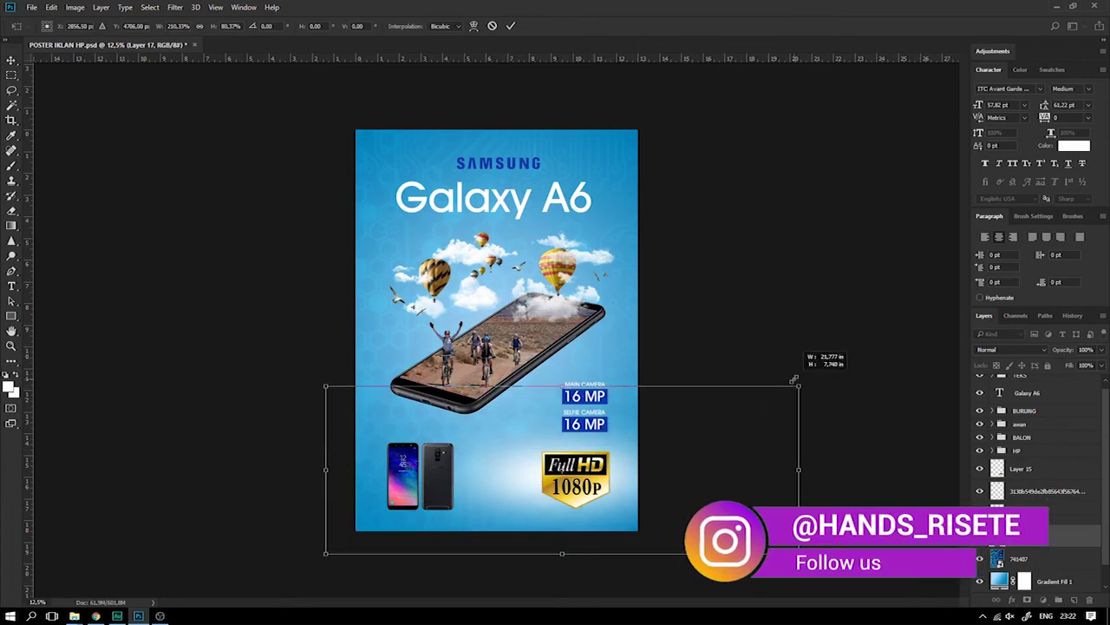
key(Return)
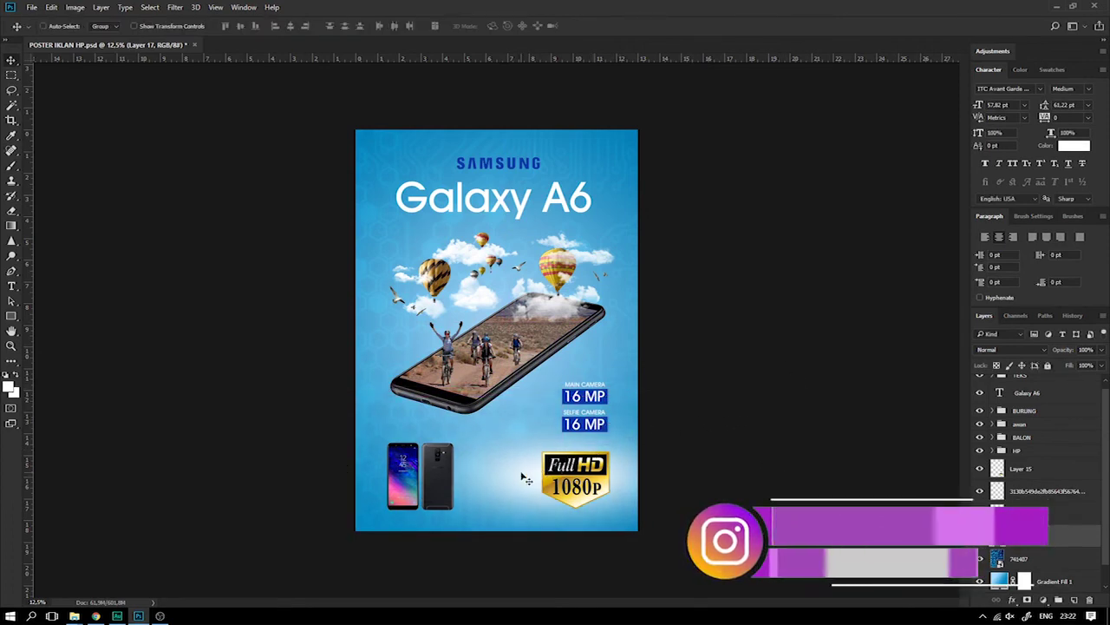
mouse_move(650, 419)
mouse_down()
mouse_move(364, 195)
mouse_move(358, 151)
mouse_up()
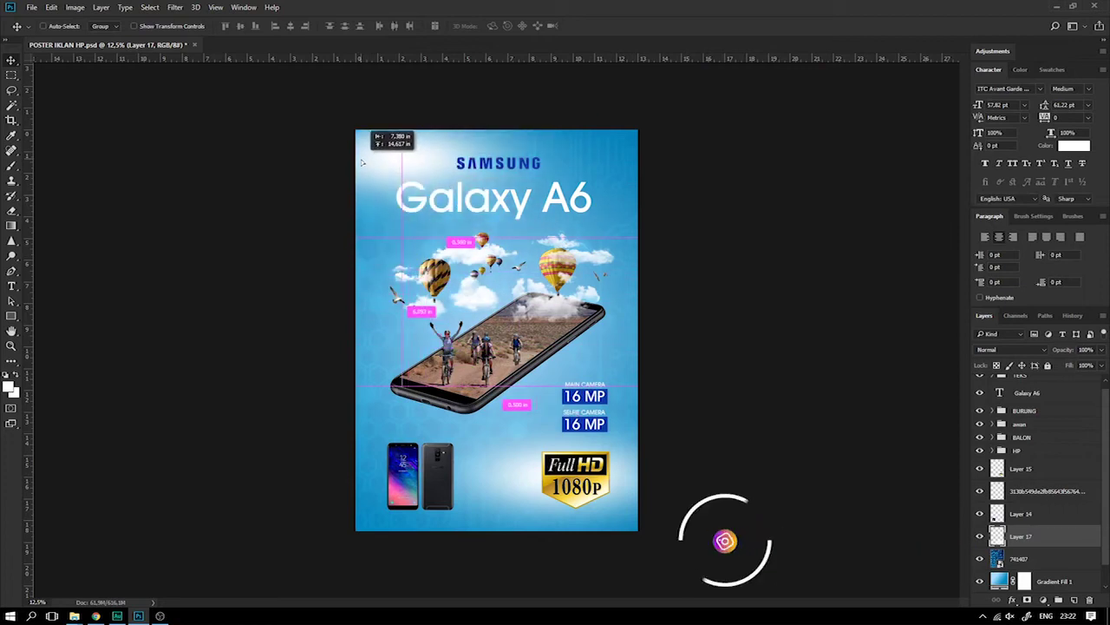
Duplicate the white glow, rotate the copy into the top-left corner, and fade it to 66%
drag(359, 151, 359, 144)
key(ctrl+j)
key(ctrl+t)
drag(619, 147, 290, 131)
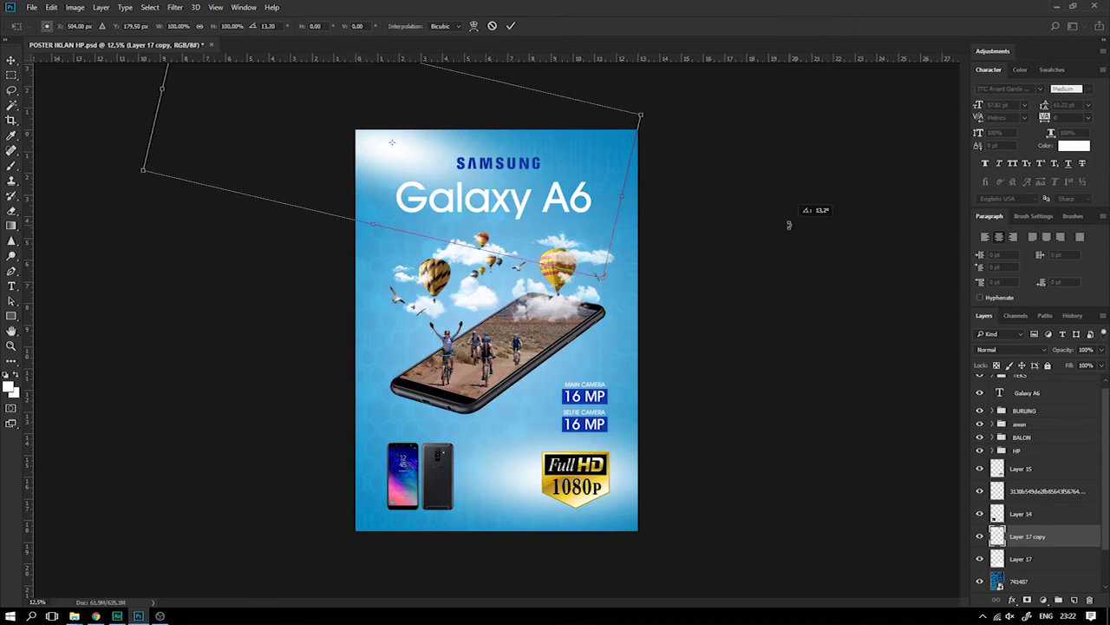
key(Return)
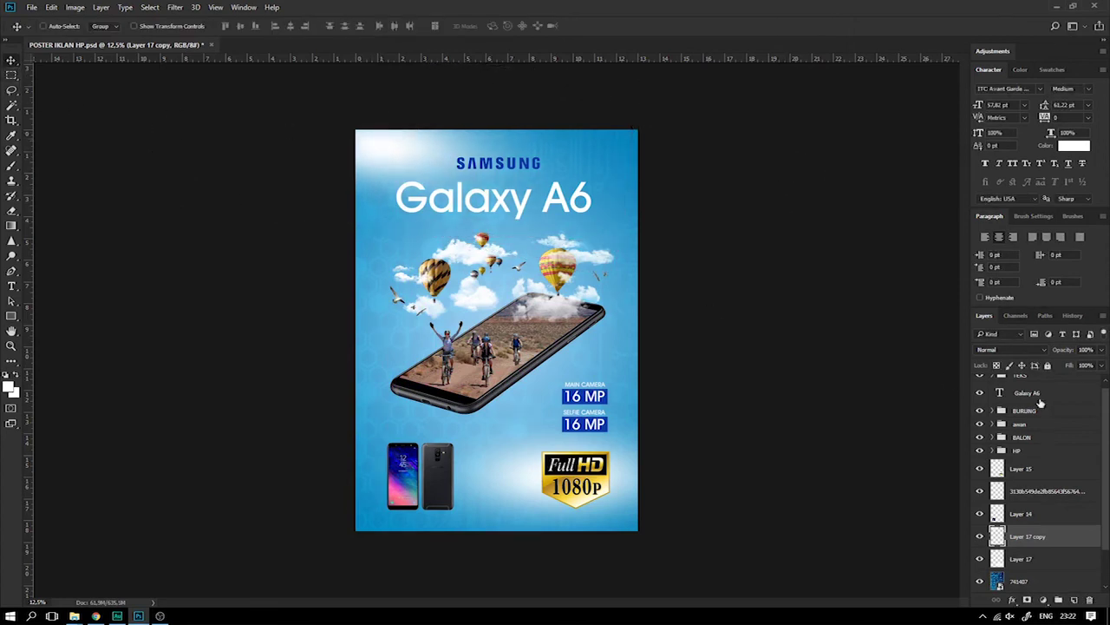
drag(1099, 365, 1084, 368)
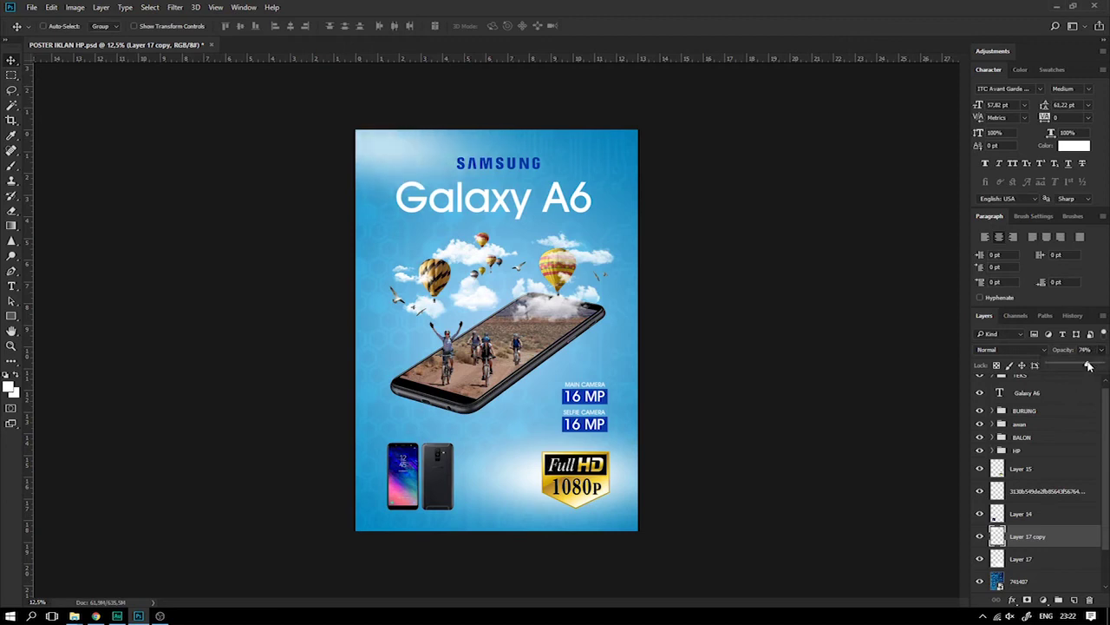
Select Layer 17, dim the lower glow to about 63% opacity, and stretch it taller
right_click(499, 465)
click(518, 480)
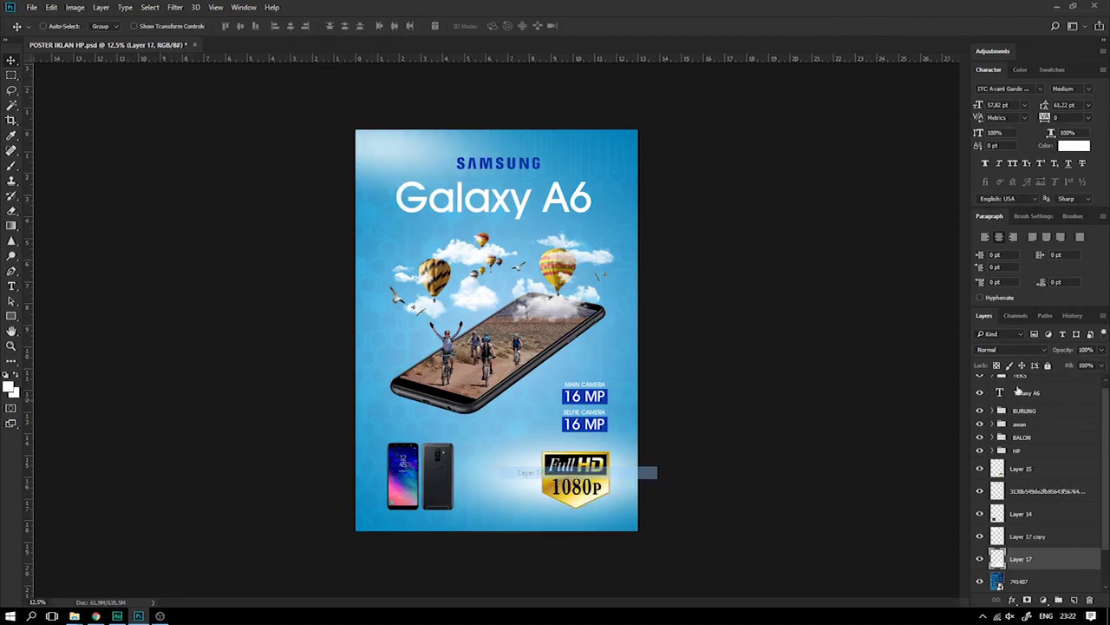
click(1101, 350)
drag(1099, 365, 1083, 366)
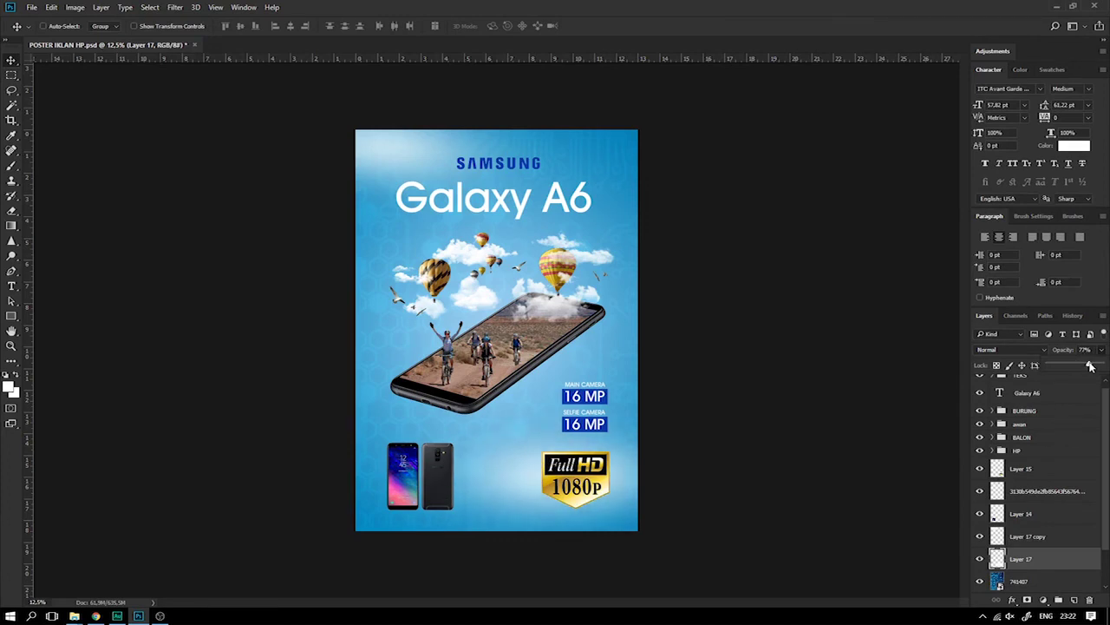
key(ctrl+t)
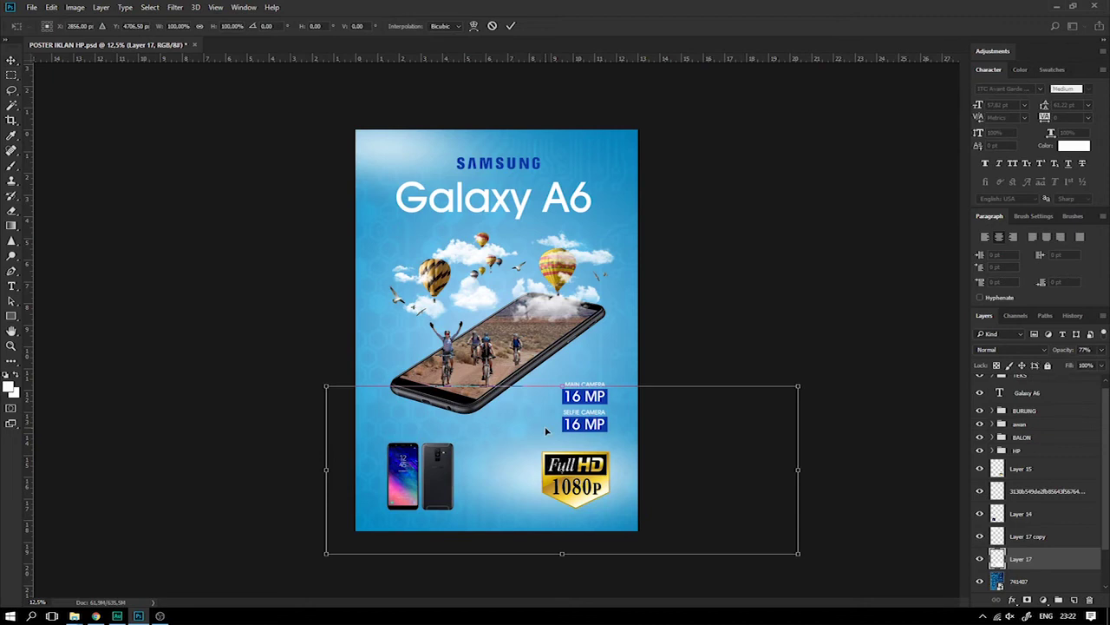
drag(563, 385, 562, 352)
key(Return)
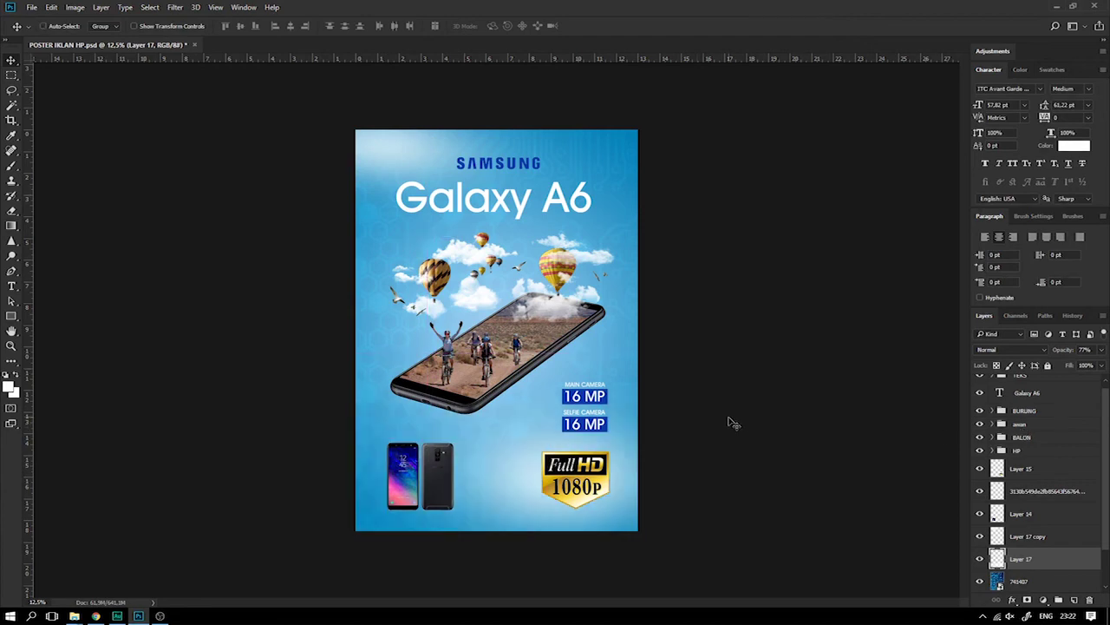
Enlarge the lower glow, lower it to 58% opacity, and toggle the top-left copy to compare
key(ctrl+t)
drag(800, 353, 894, 304)
drag(798, 392, 837, 404)
key(Return)
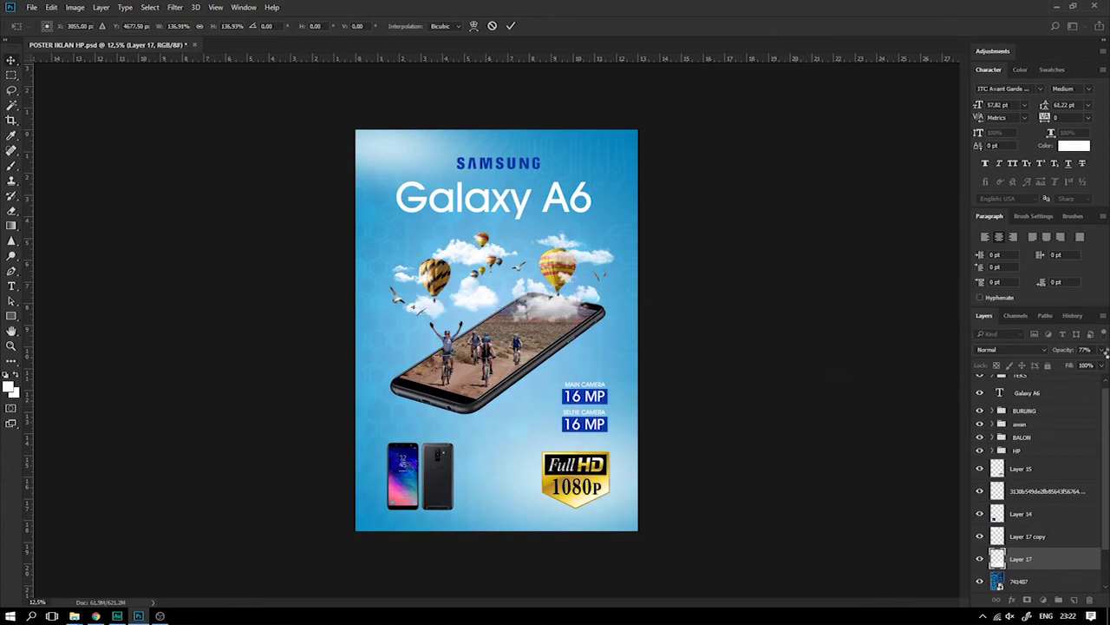
click(1101, 350)
drag(1090, 365, 1079, 366)
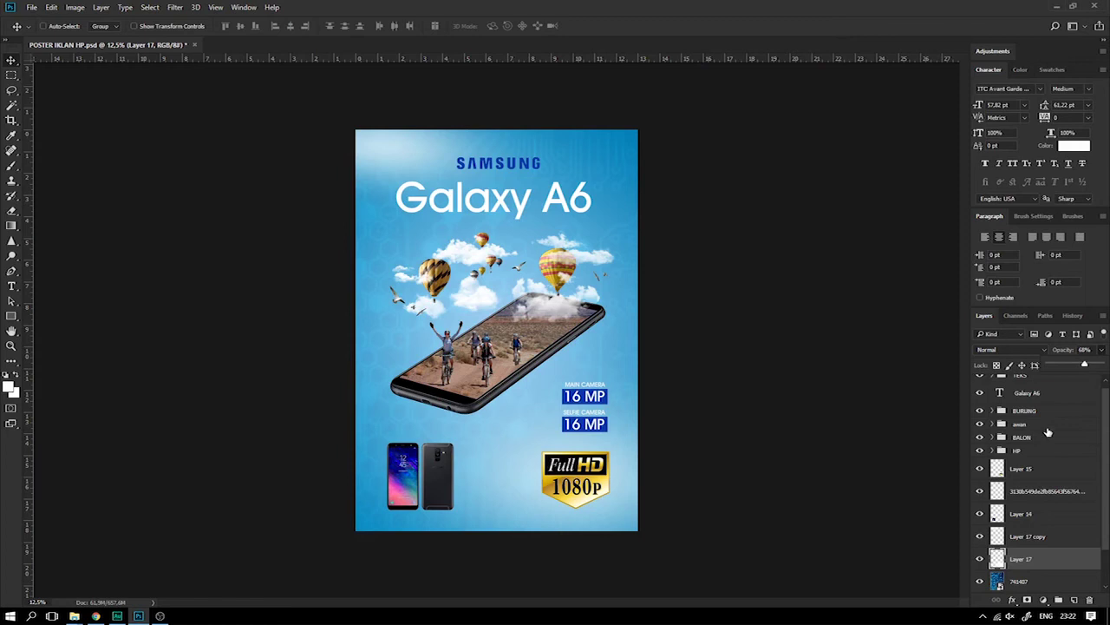
click(1029, 537)
click(980, 536)
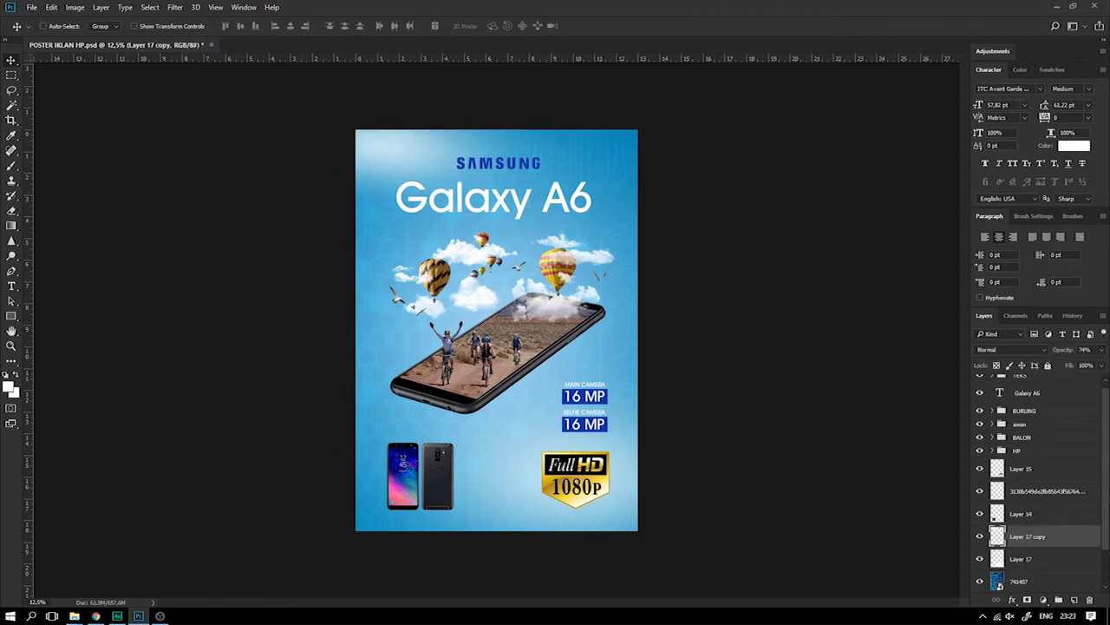
Raise the top-left glow's opacity slightly and save the poster
drag(1080, 369, 1085, 366)
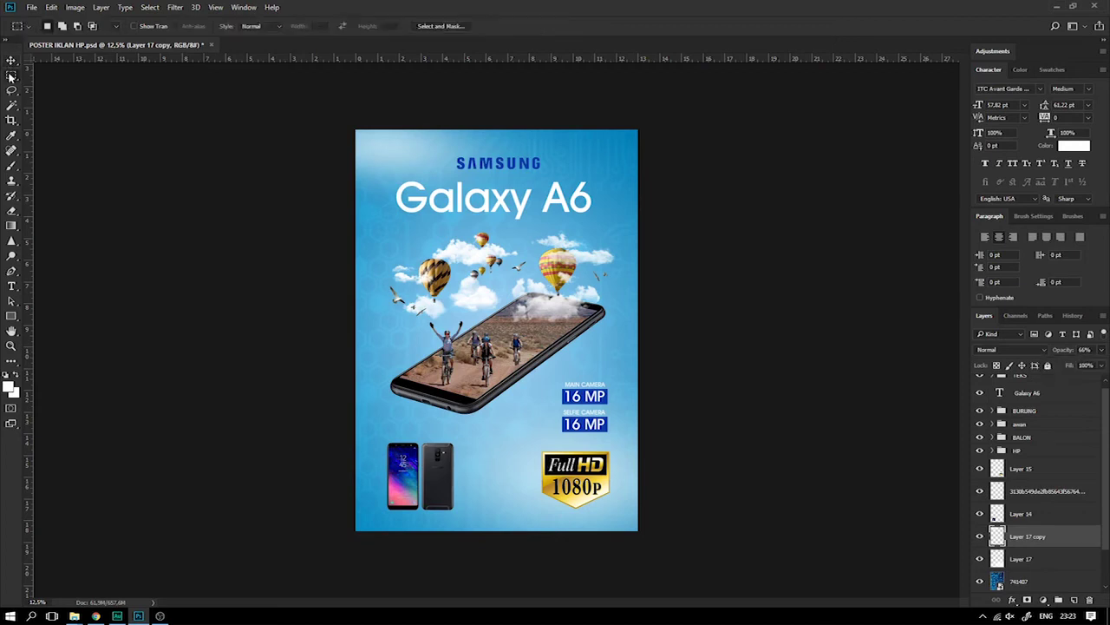
key(ctrl+s)
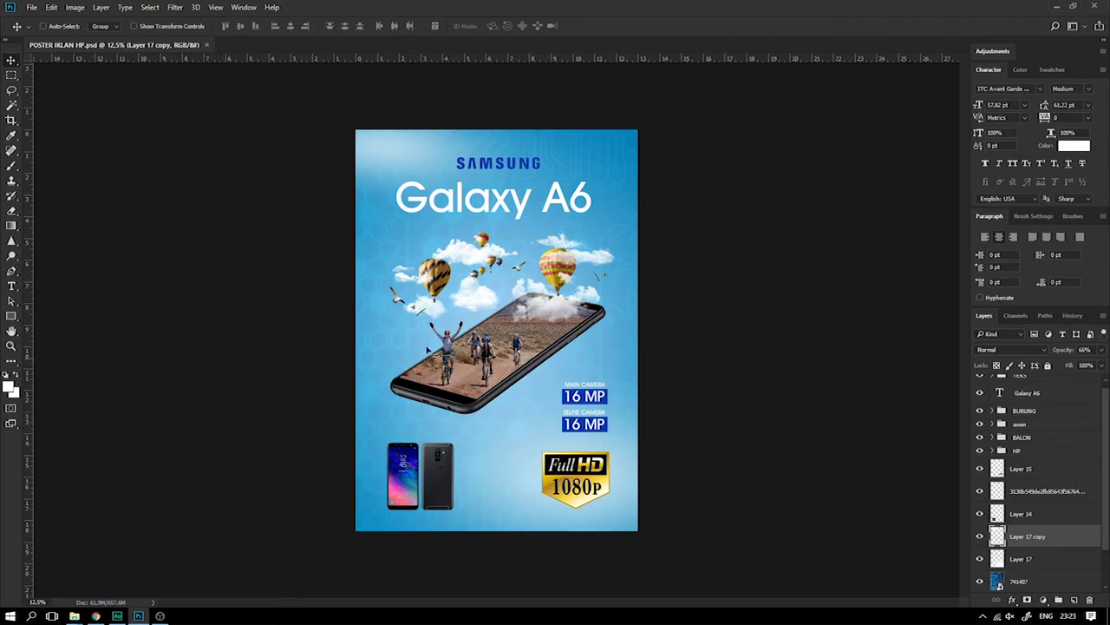
scroll(573, 316, up, 2)
Shrink the striped balloon to about 82% and nudge it slightly down and right
right_click(449, 295)
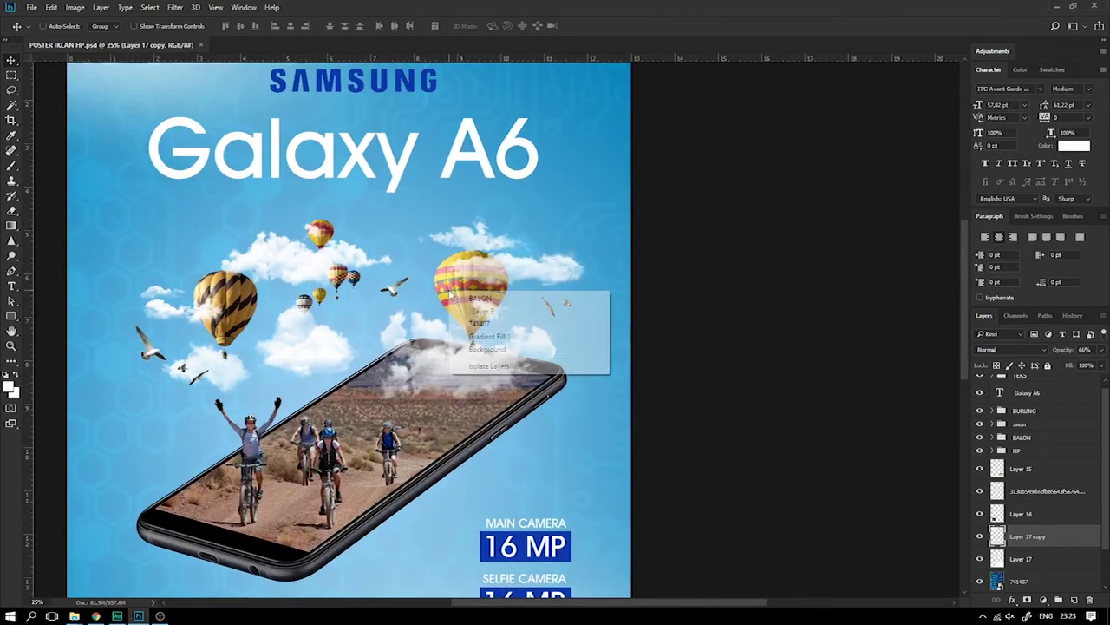
click(485, 309)
key(ctrl+t)
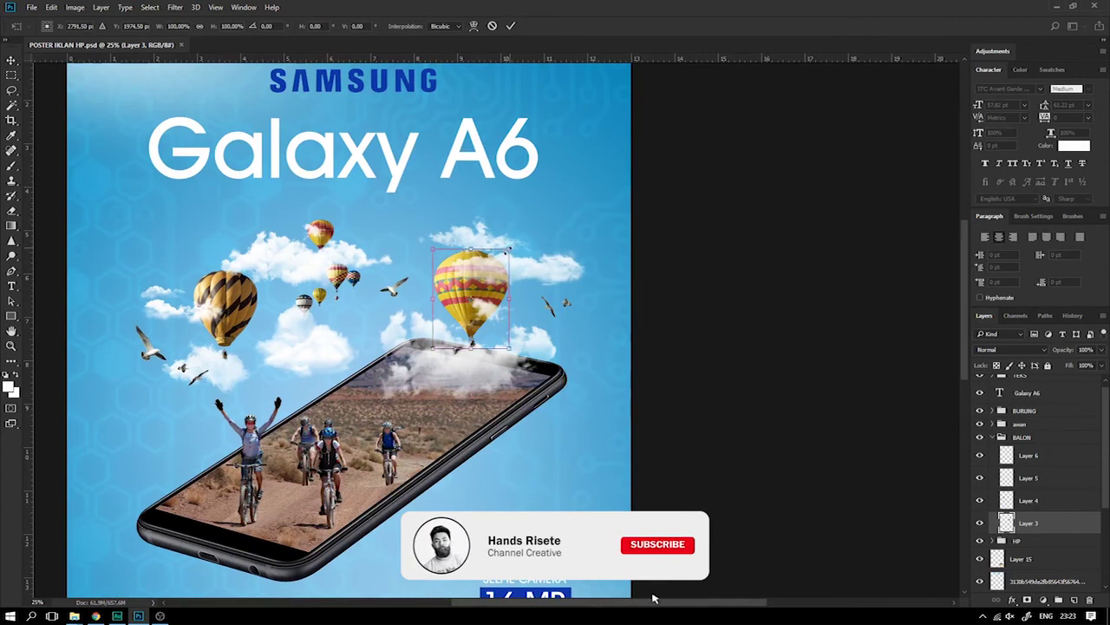
drag(509, 251, 501, 255)
drag(453, 297, 460, 301)
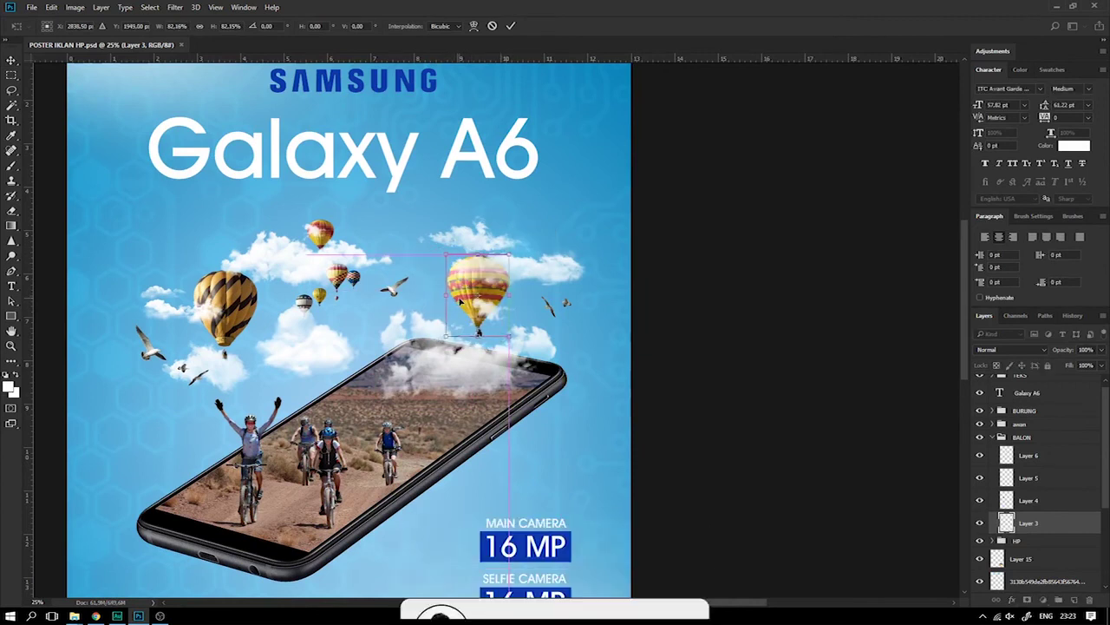
drag(462, 294, 462, 314)
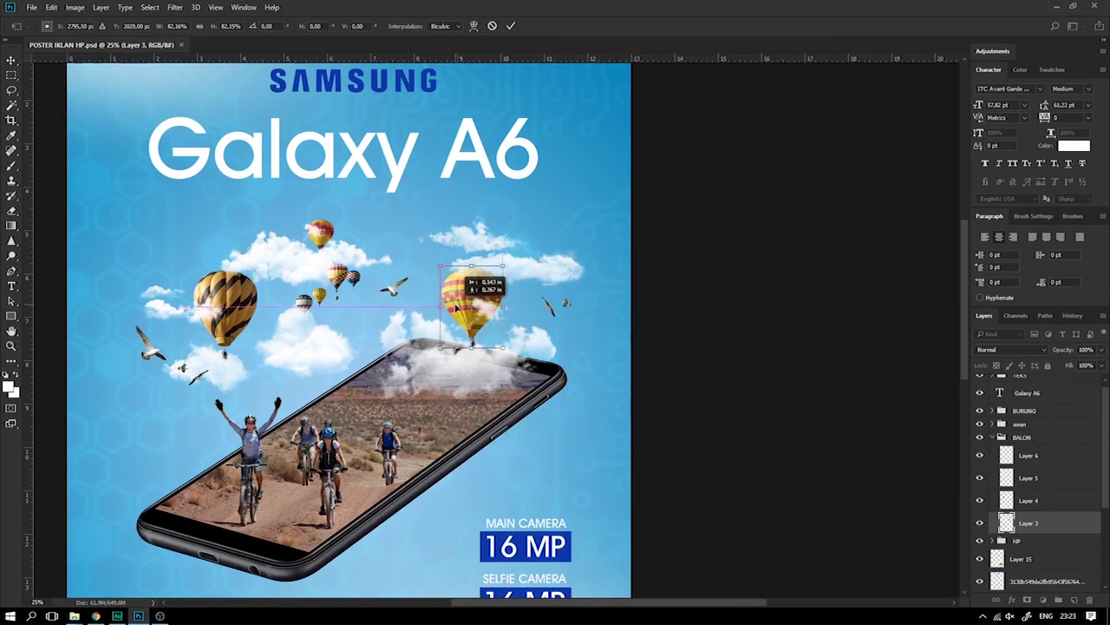
drag(463, 314, 461, 304)
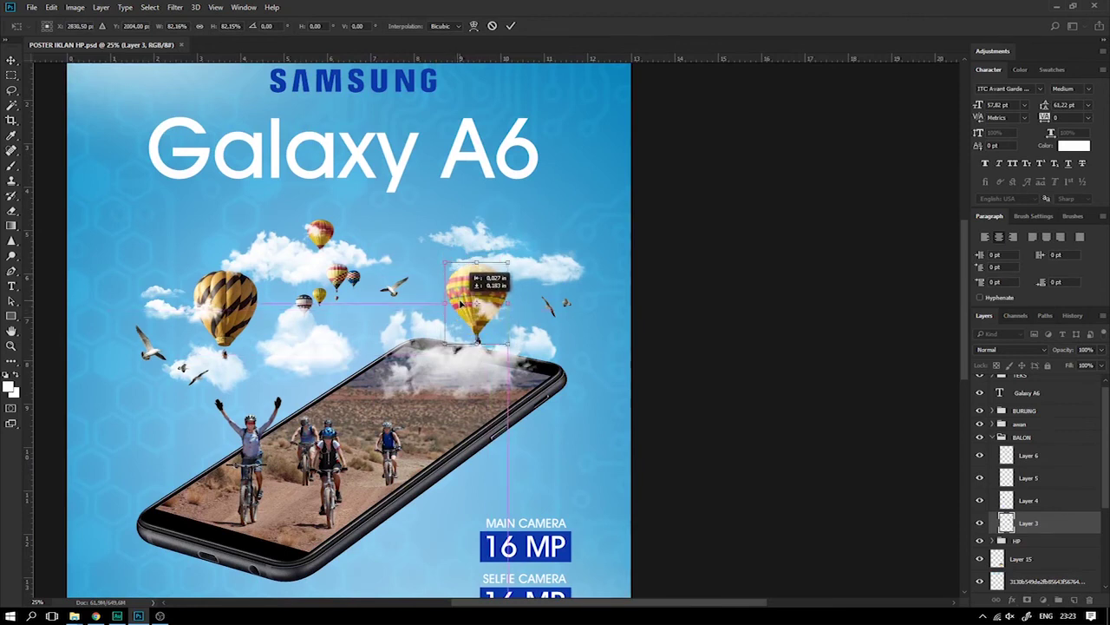
key(Return)
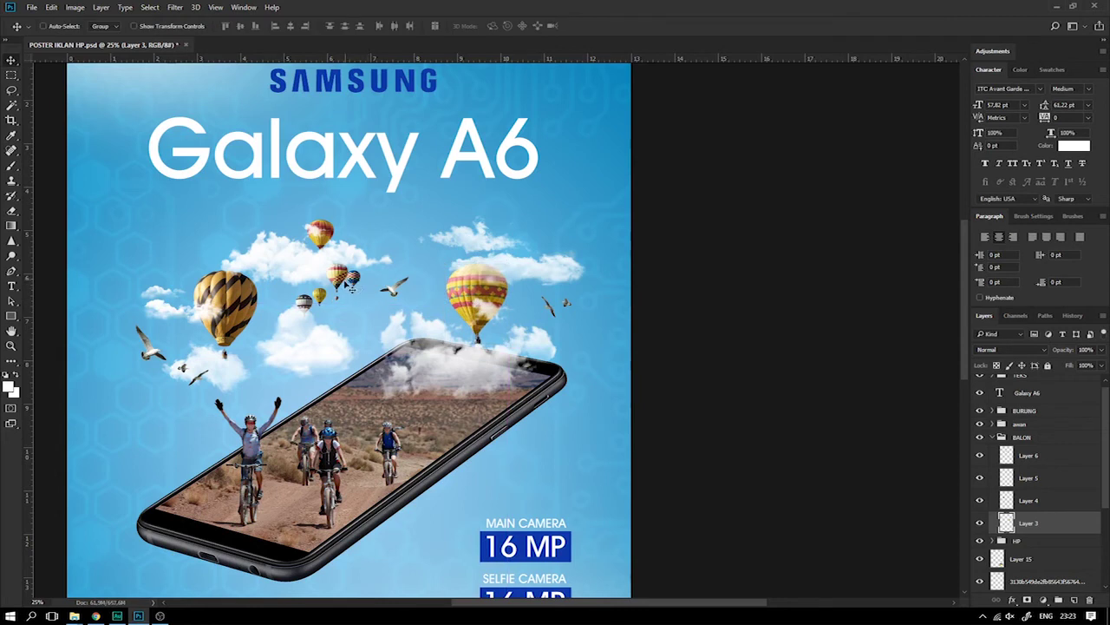
Shift the Layer 11 cloud to the right and select Layer 6 with the small balloons
right_click(317, 257)
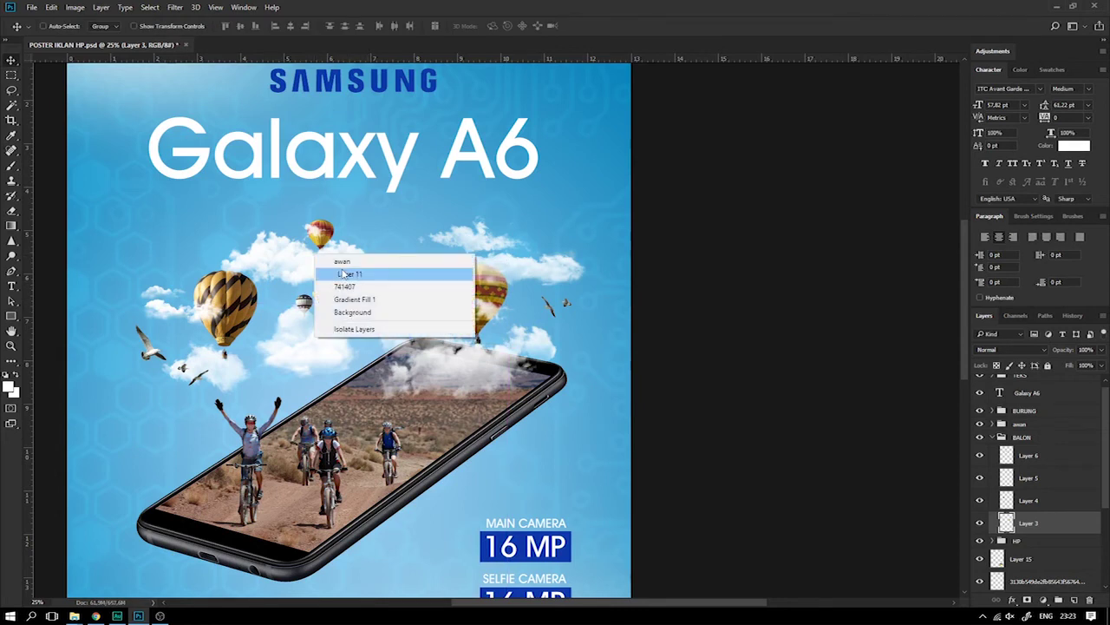
click(328, 269)
mouse_move(326, 263)
mouse_down()
mouse_move(353, 263)
mouse_move(330, 299)
mouse_move(360, 302)
mouse_up()
right_click(320, 295)
click(330, 314)
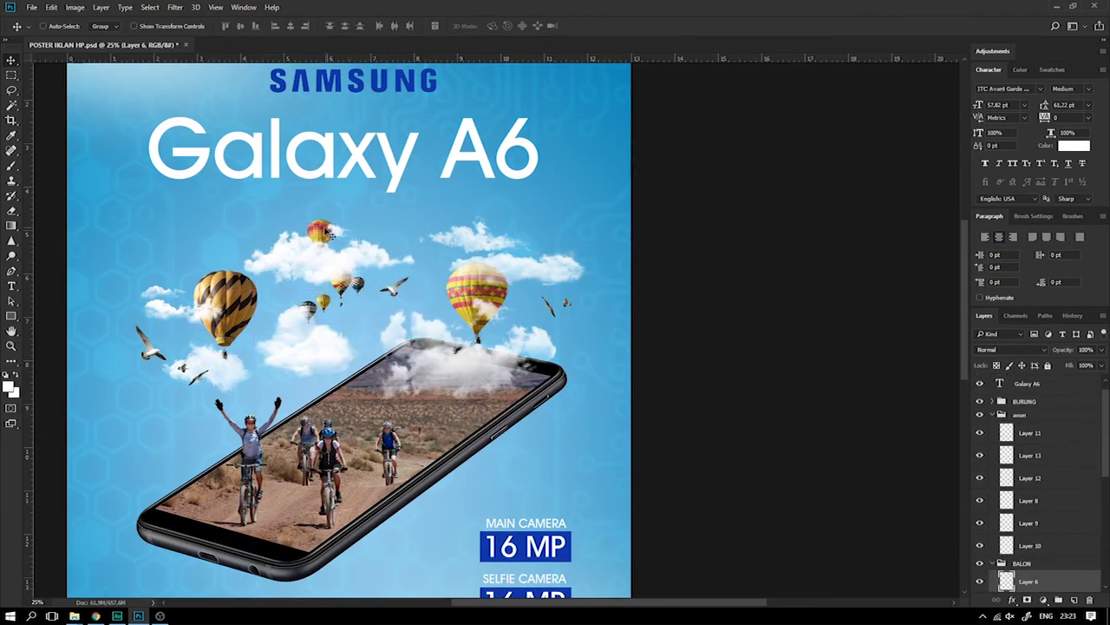
right_click(330, 234)
Move the Layer 5 red balloon up and left, checking the whole poster
click(347, 245)
mouse_move(326, 231)
mouse_down()
mouse_move(315, 225)
mouse_move(364, 232)
mouse_move(335, 229)
mouse_up()
key(ctrl+minus)
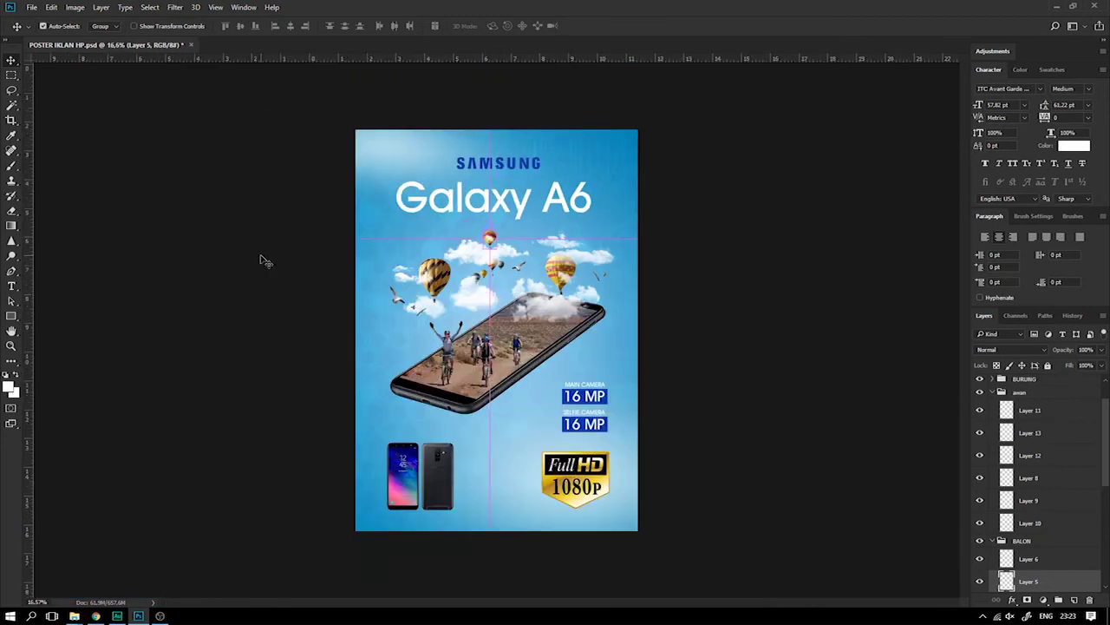
key(ctrl+plus)
key(ctrl+plus)
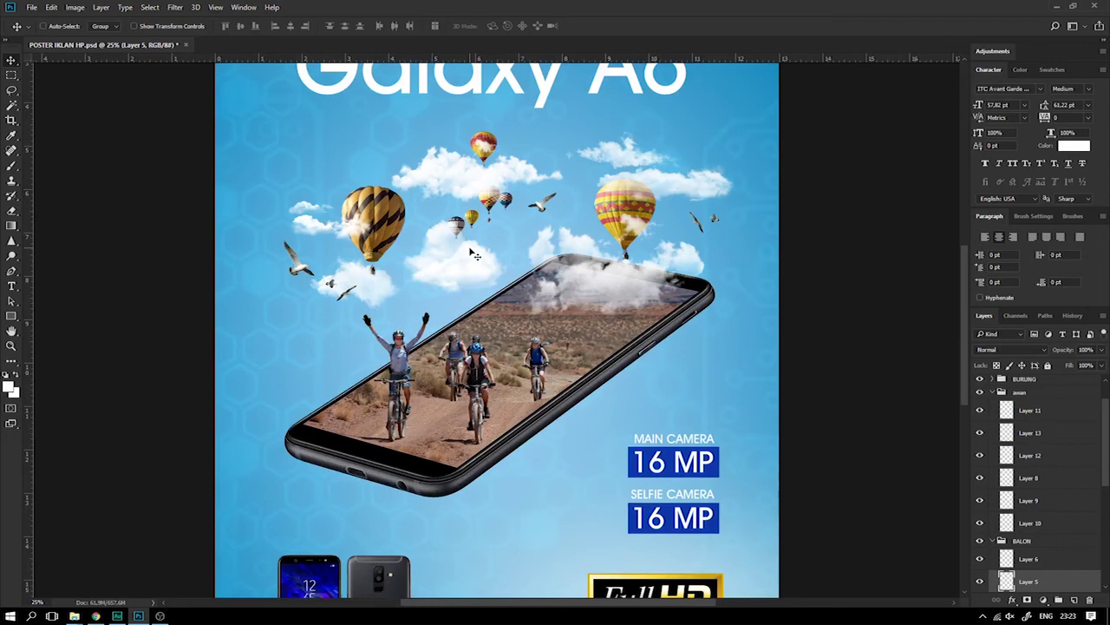
Enlarge the Layer 8 cloud to about 112% and lower it slightly
right_click(459, 263)
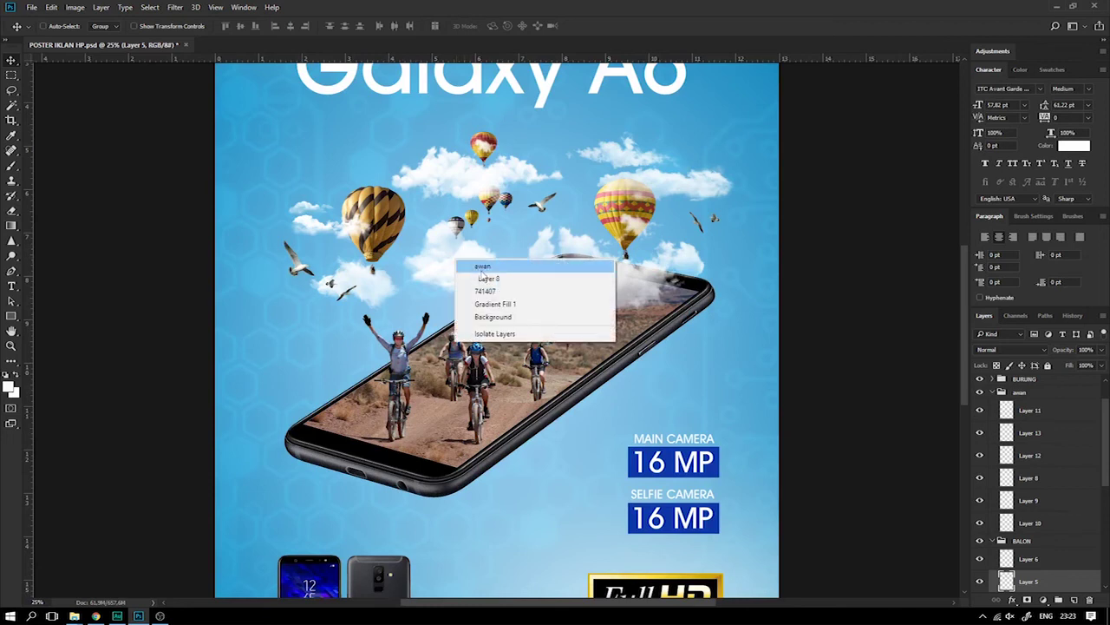
click(484, 278)
key(ctrl+t)
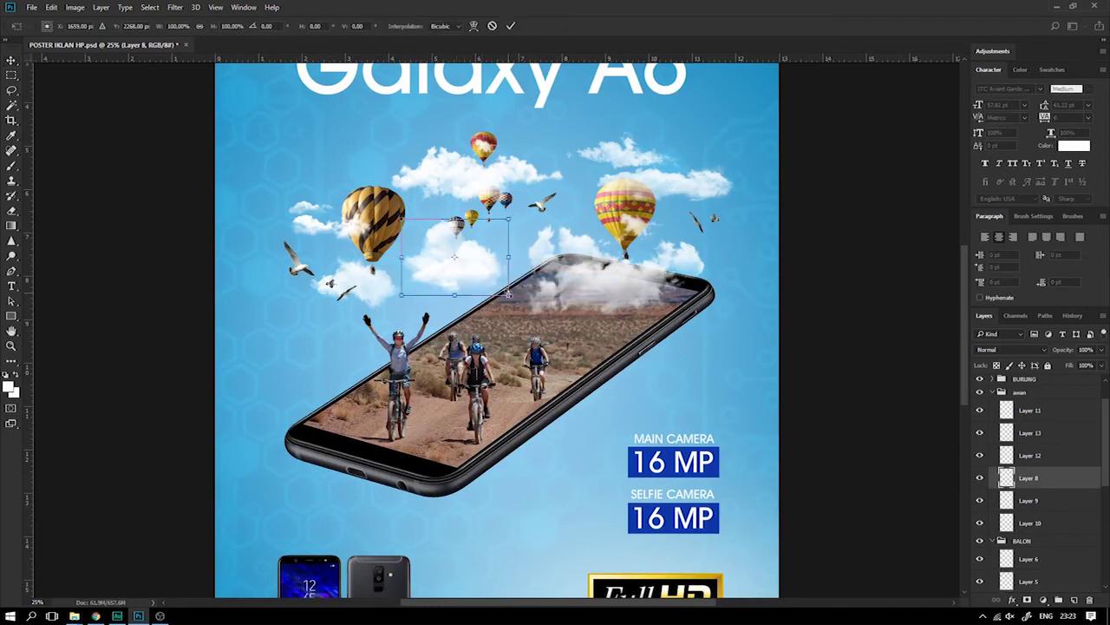
mouse_move(509, 295)
mouse_down()
mouse_move(520, 303)
mouse_move(493, 280)
mouse_up()
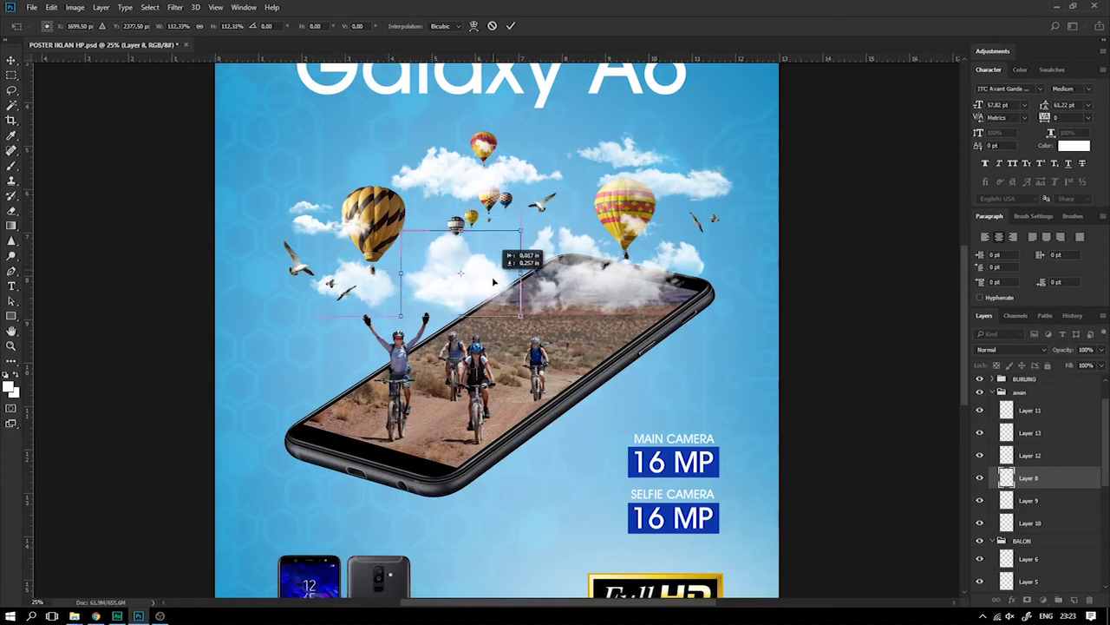
key(Return)
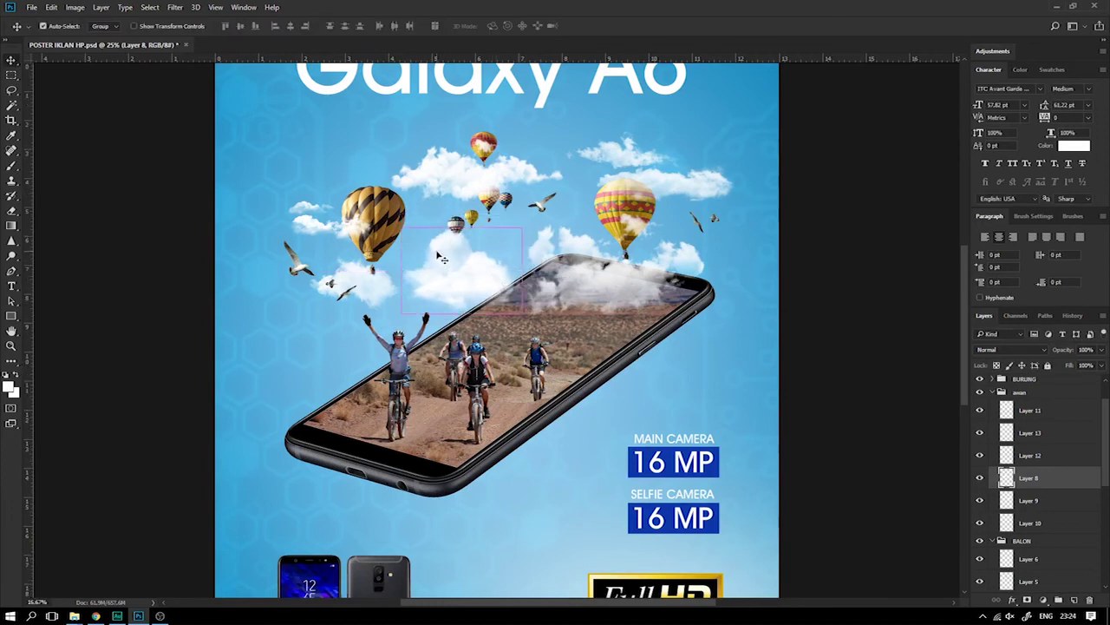
key(ctrl+minus)
key(ctrl+minus)
key(ctrl+plus)
key(ctrl+plus)
Move the Layer 12 cloud slightly left and down
right_click(685, 177)
click(720, 199)
drag(678, 191, 664, 198)
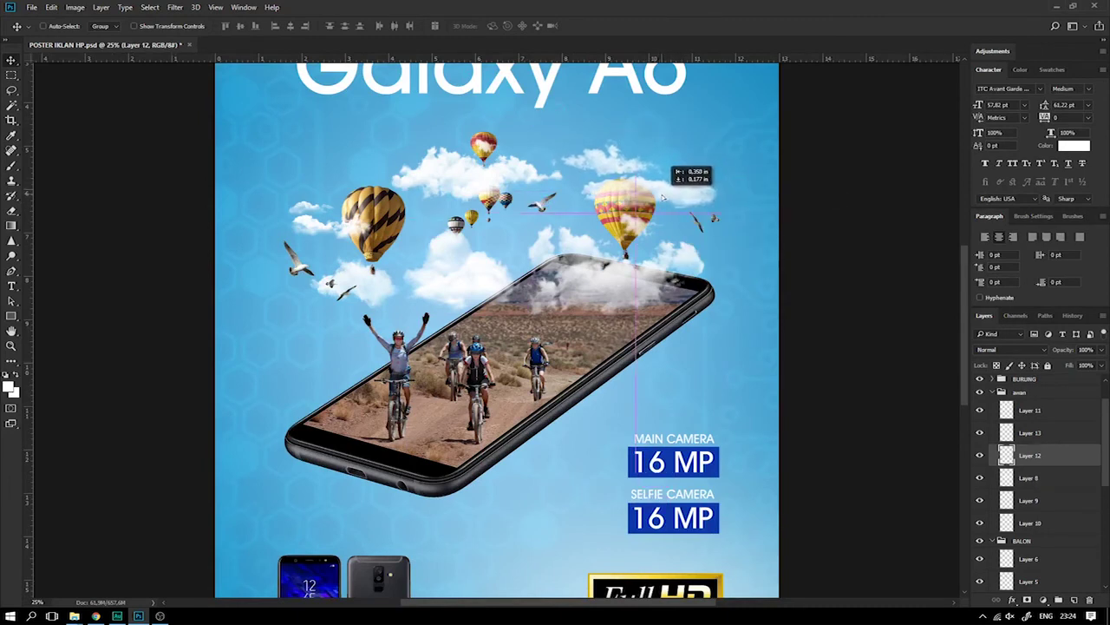
key(ctrl+minus)
key(ctrl+plus)
Resize the Layer 13 cloud and save the poster
right_click(316, 228)
click(321, 247)
key(ctrl+t)
mouse_move(387, 189)
mouse_down()
mouse_move(336, 194)
mouse_move(392, 186)
mouse_up()
key(Return)
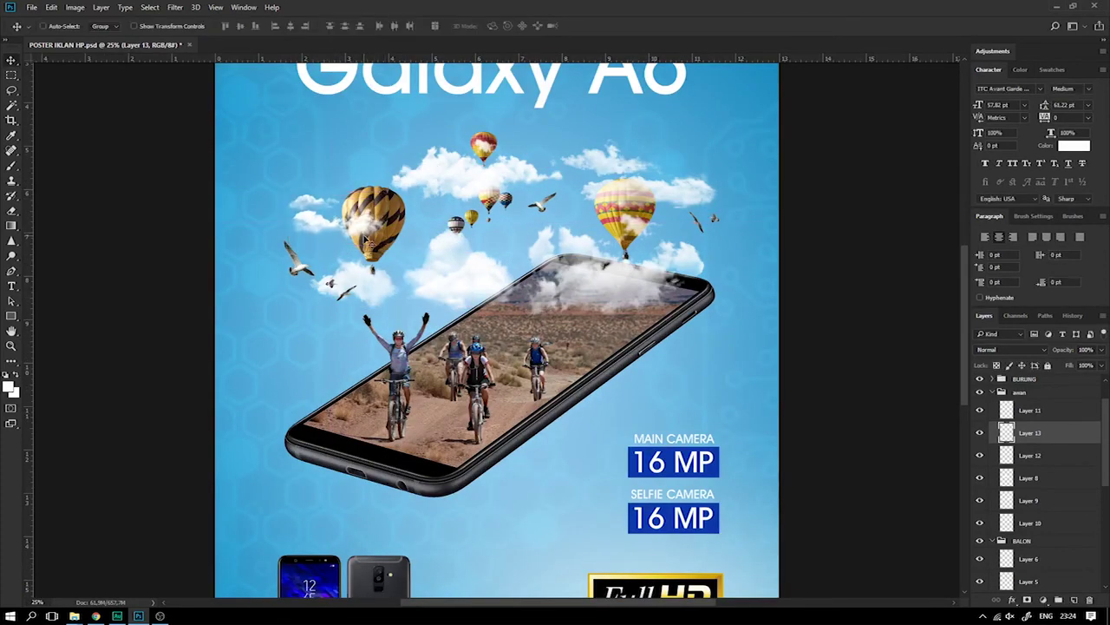
key(ctrl+minus)
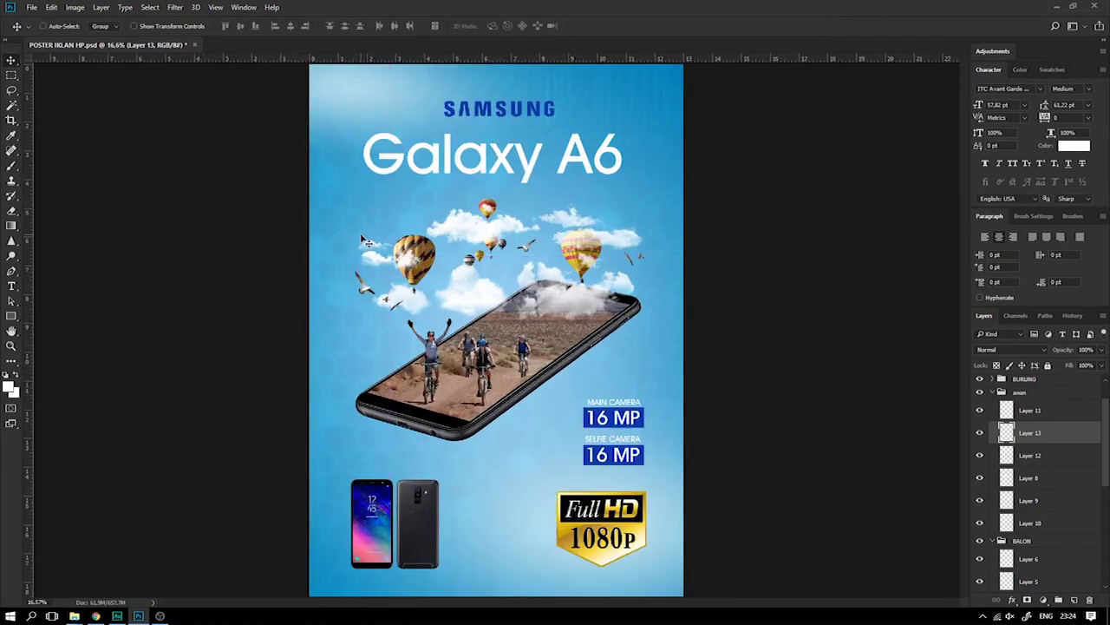
key(ctrl+s)
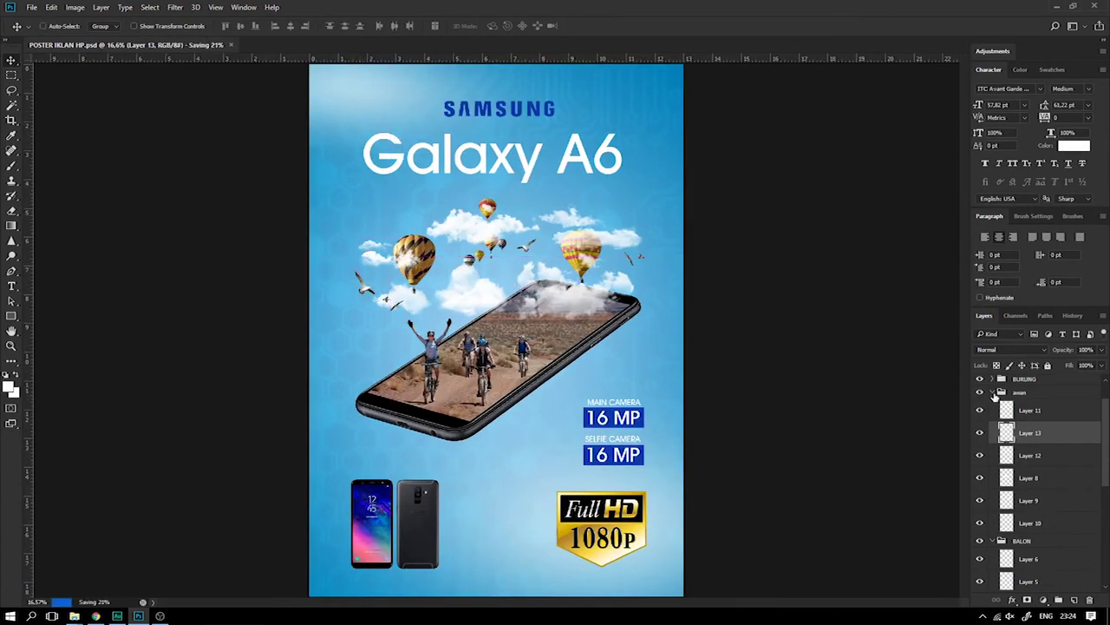
Collapse the awan and BALON groups and select Layer 15
click(1002, 392)
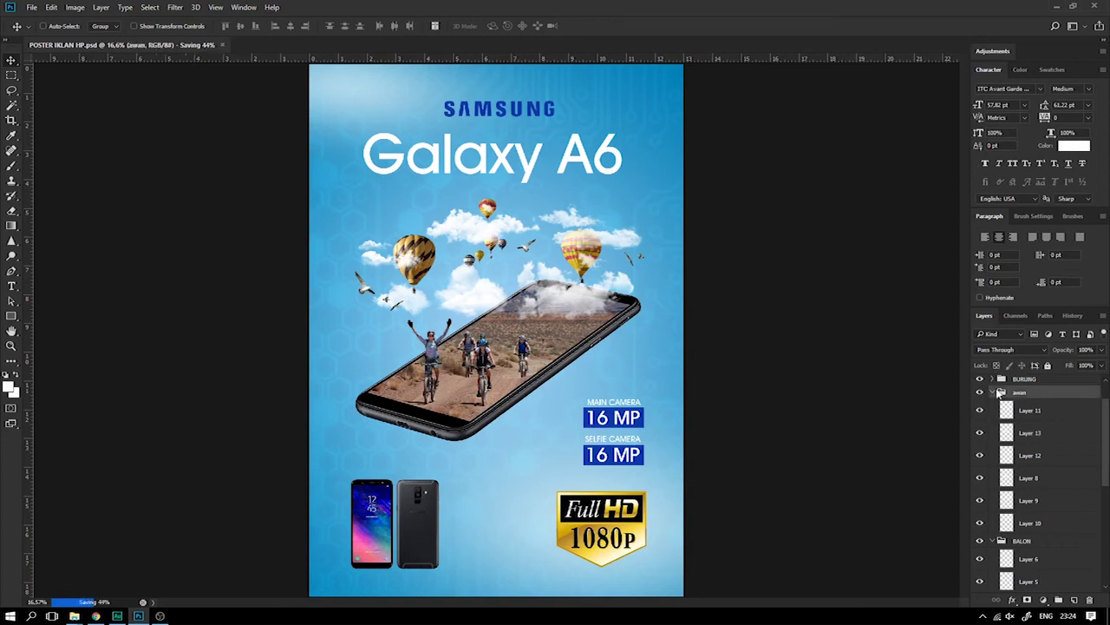
click(995, 392)
click(994, 406)
click(991, 420)
click(1024, 437)
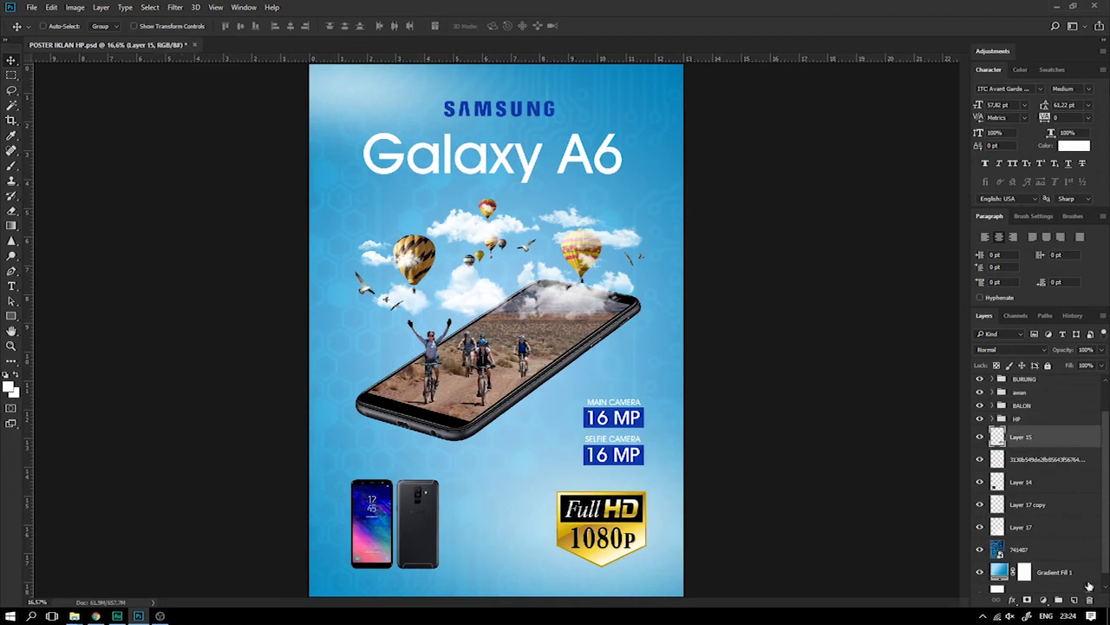
Add a new empty layer above Layer 15 and set the foreground colour to black
click(1075, 602)
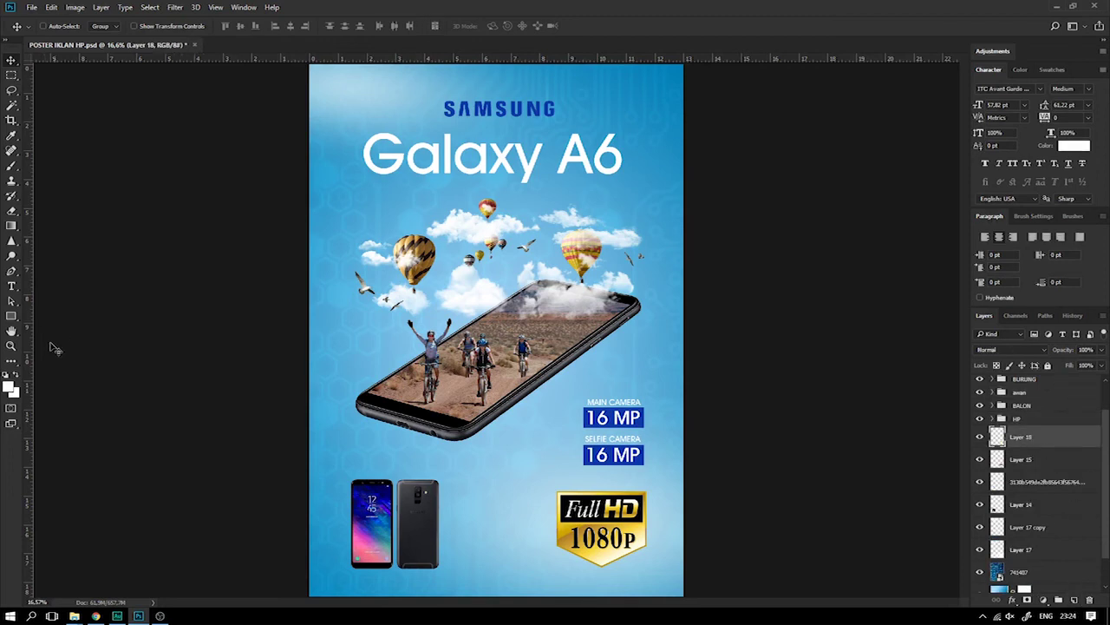
click(9, 387)
click(824, 430)
click(1037, 278)
Paint a soft black blob and squash it into a thin shadow band just beneath the phone
key(b)
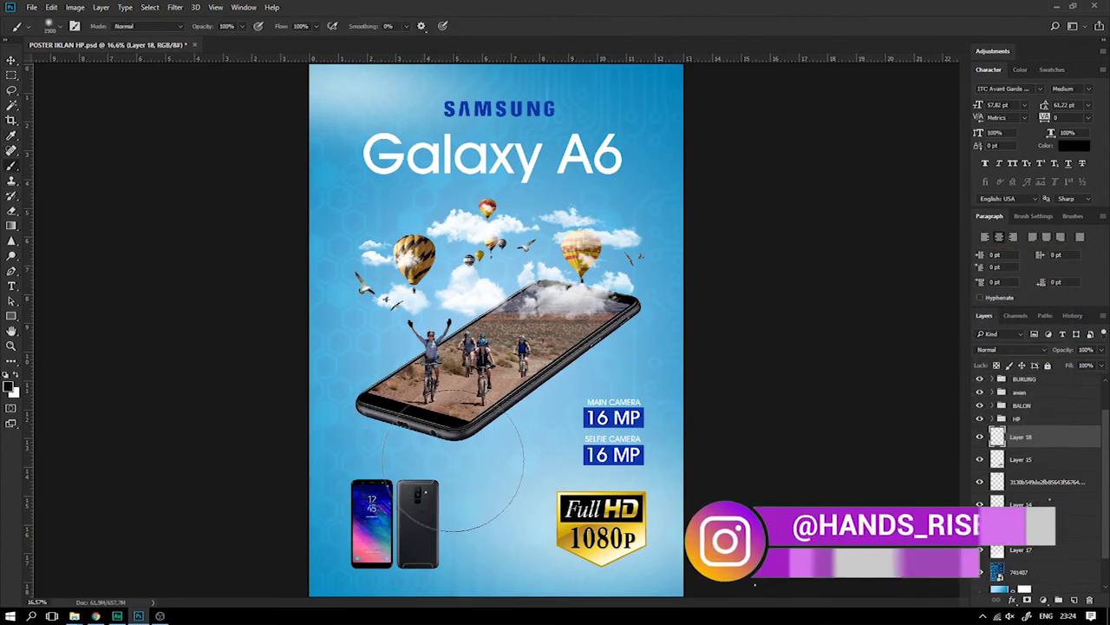
click(453, 460)
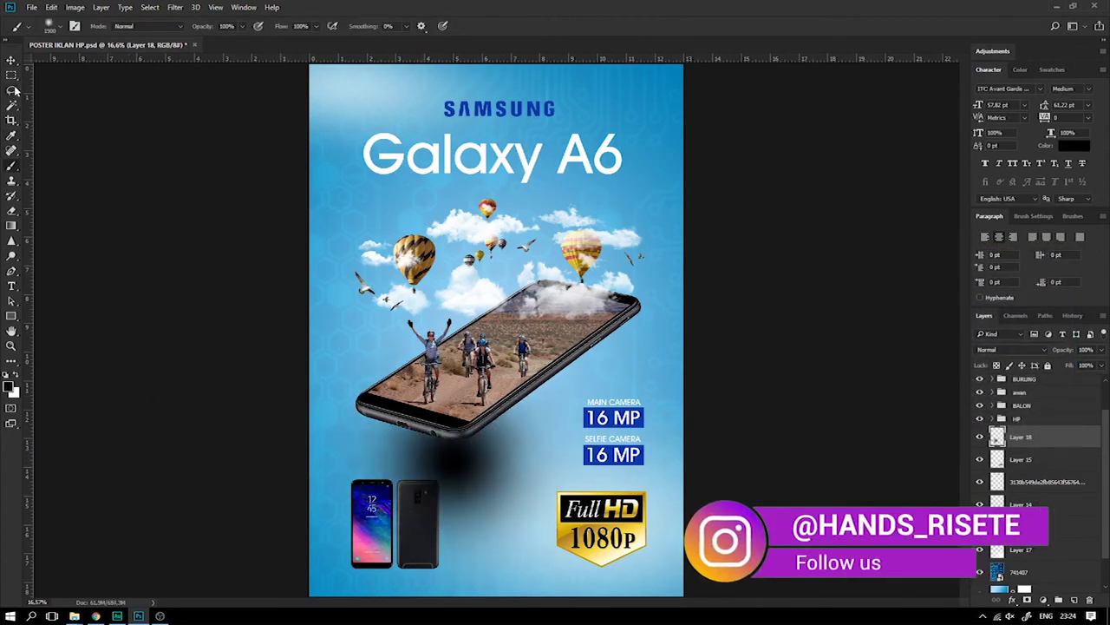
key(ctrl+z)
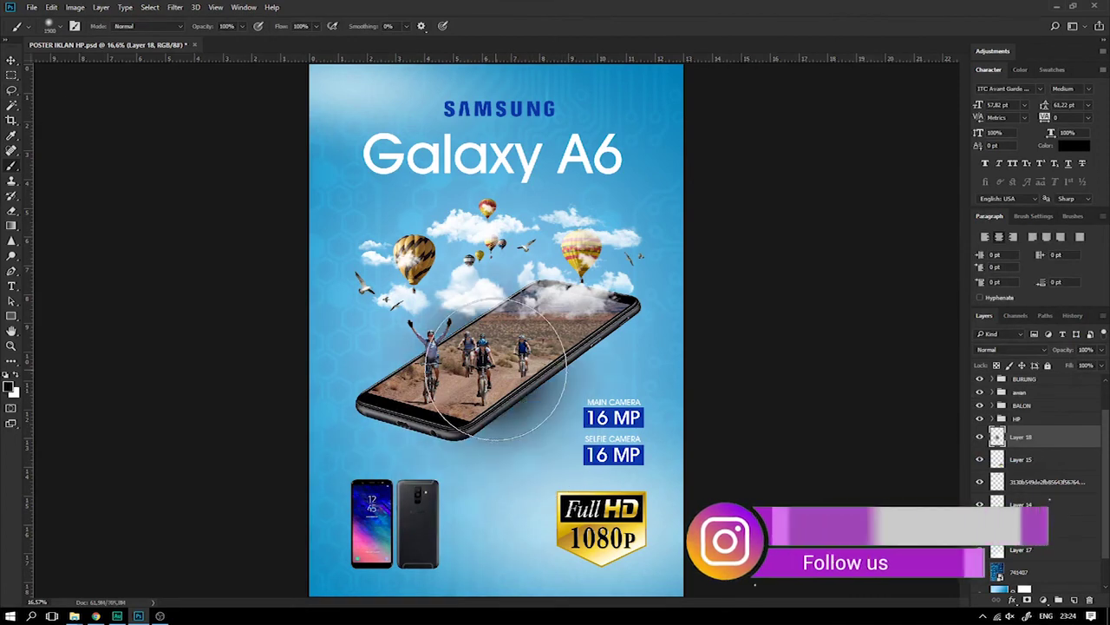
key(v)
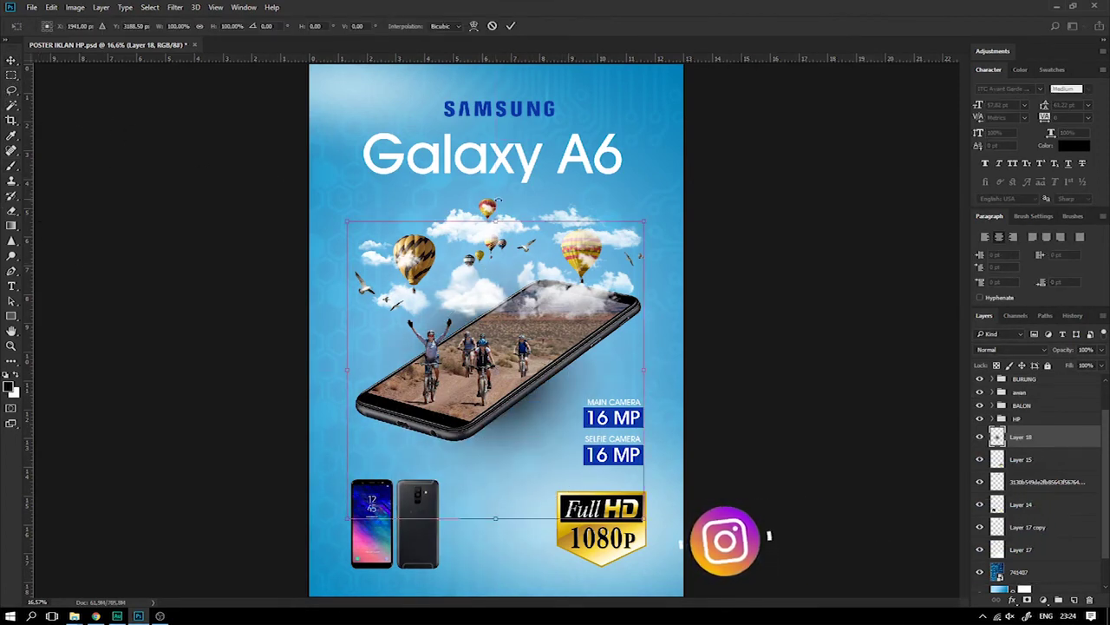
key(ctrl+t)
drag(495, 222, 495, 374)
drag(508, 435, 478, 469)
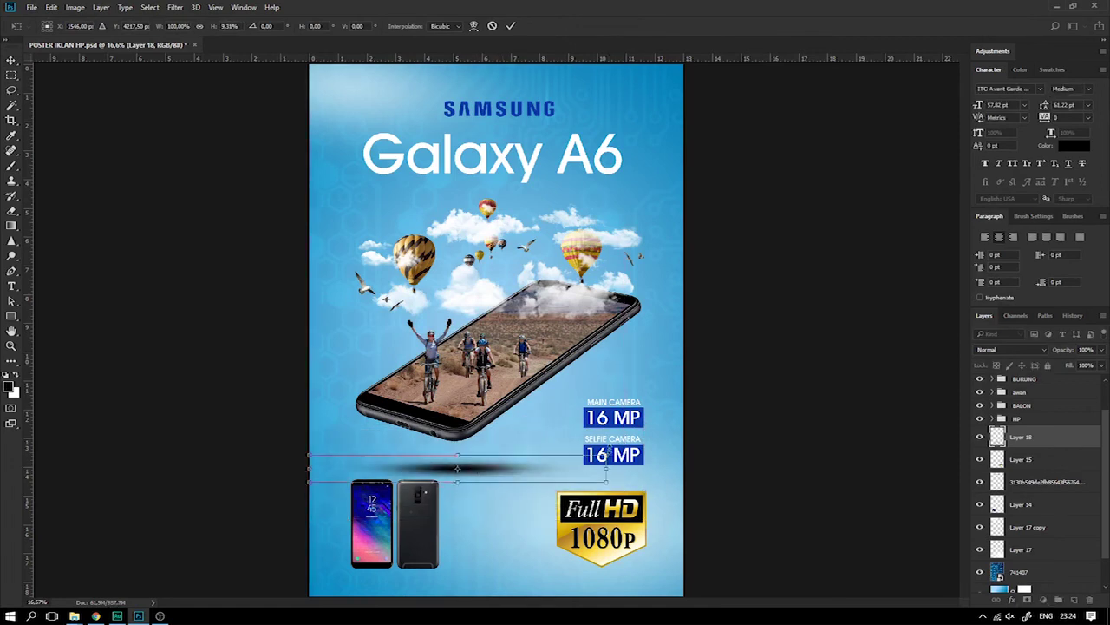
drag(606, 454, 573, 454)
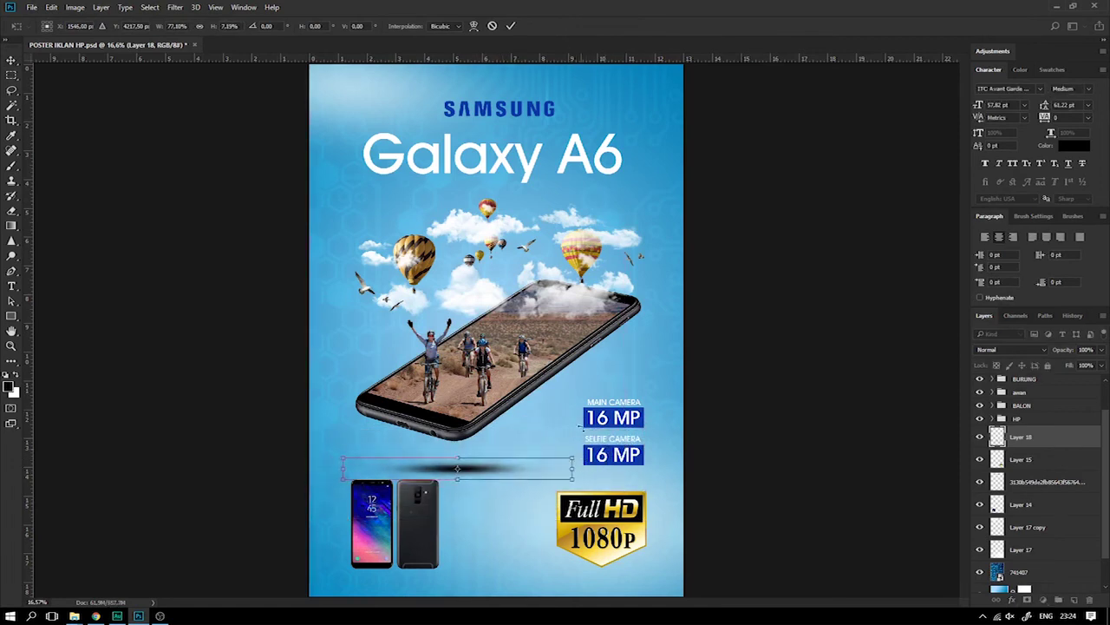
drag(481, 473, 479, 470)
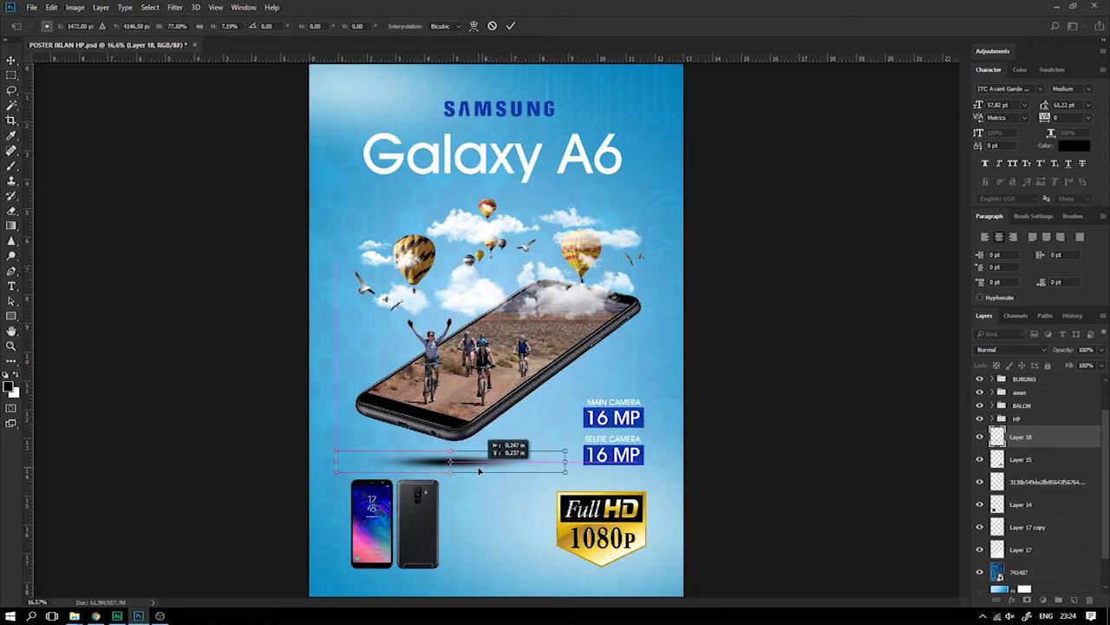
key(Return)
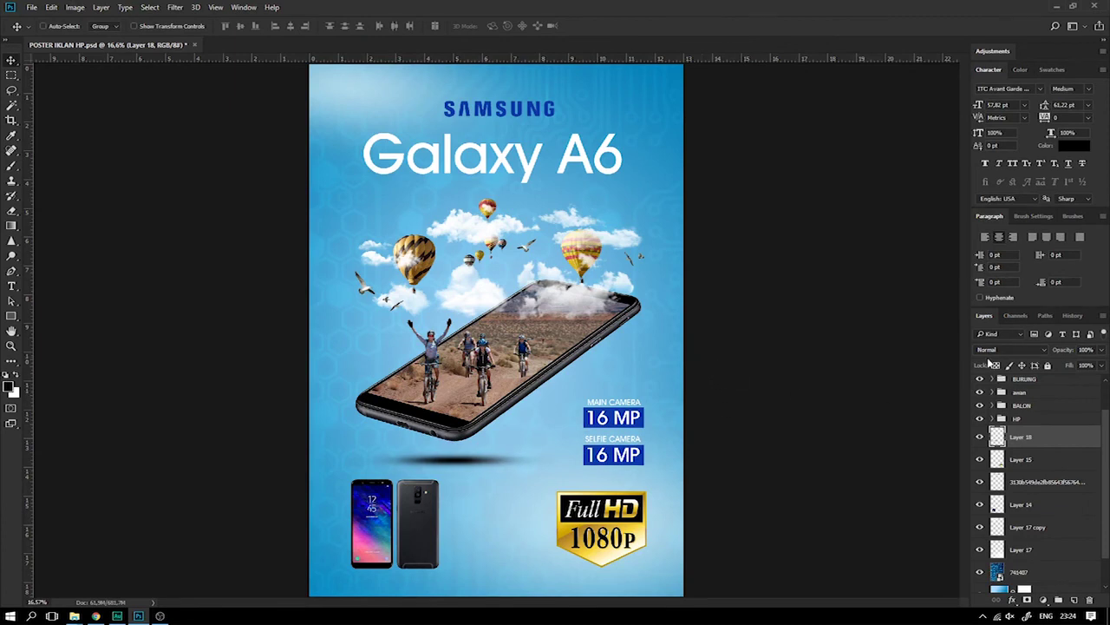
Lighten the shadow layer to 65% opacity and view the whole poster
key(ctrl+minus)
key(ctrl+plus)
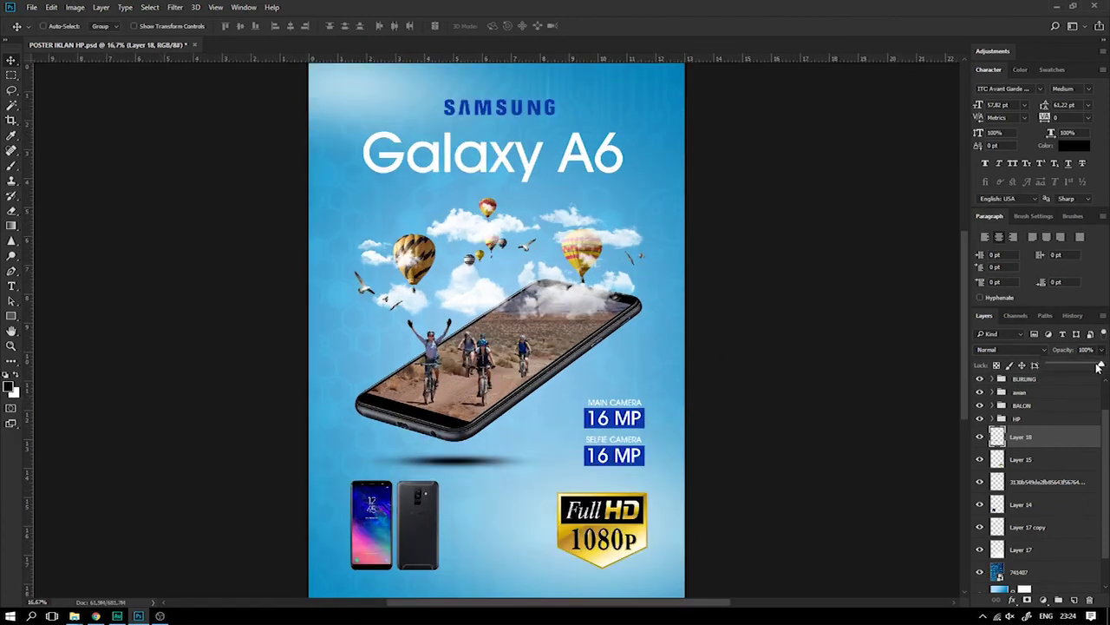
drag(1098, 366, 1089, 367)
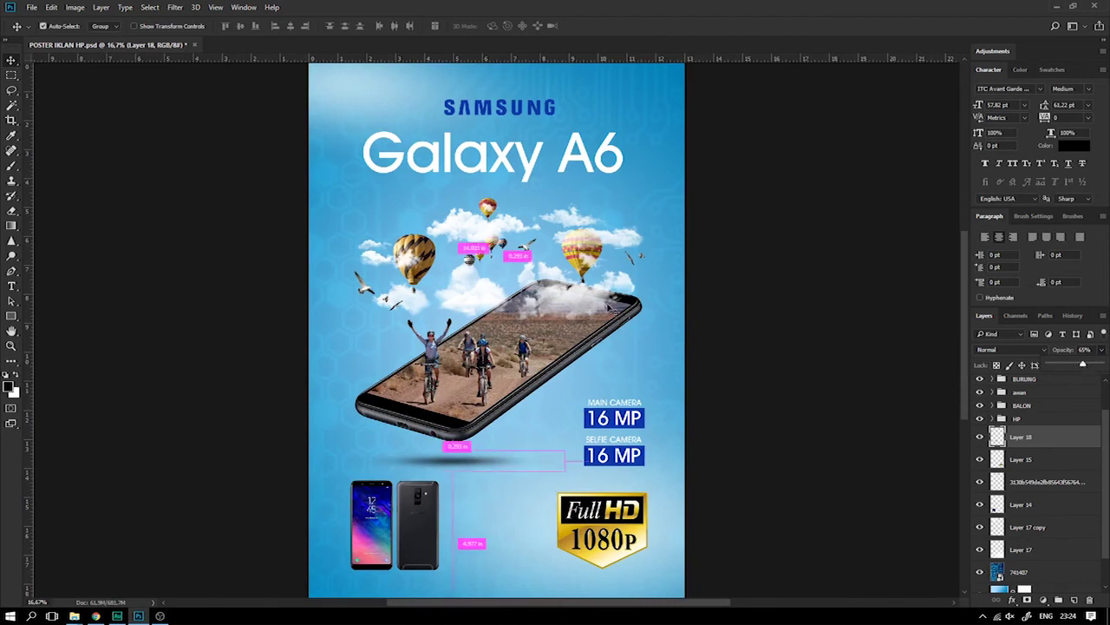
key(ctrl+minus)
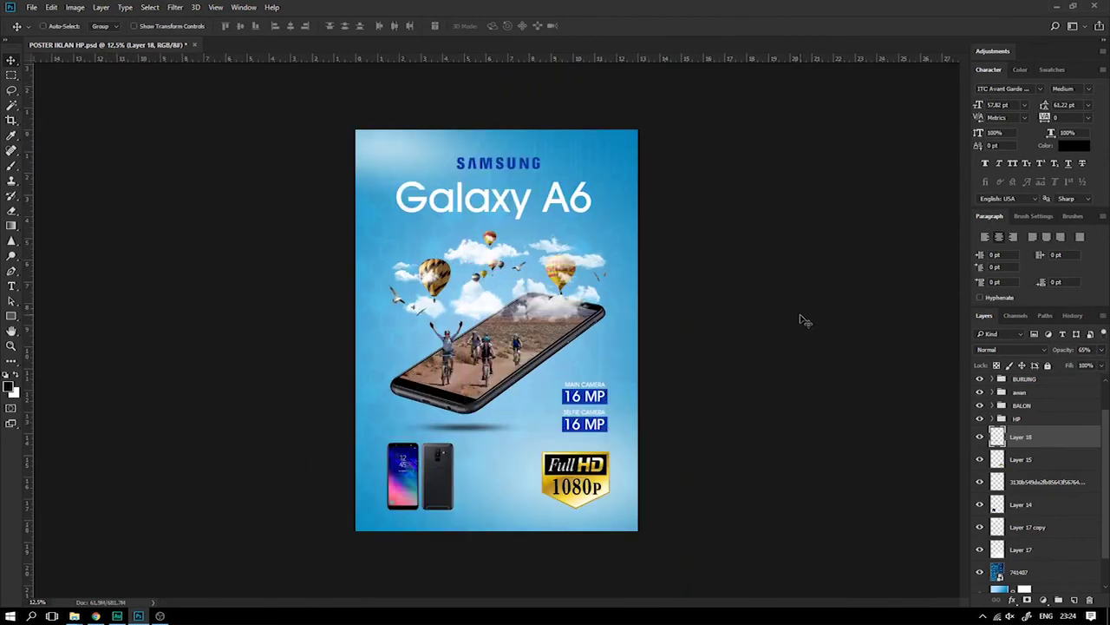
Save the poster, then drag maxresdefault from the 57. Iklan HP folder onto the canvas
key(ctrl+s)
key(ctrl+plus)
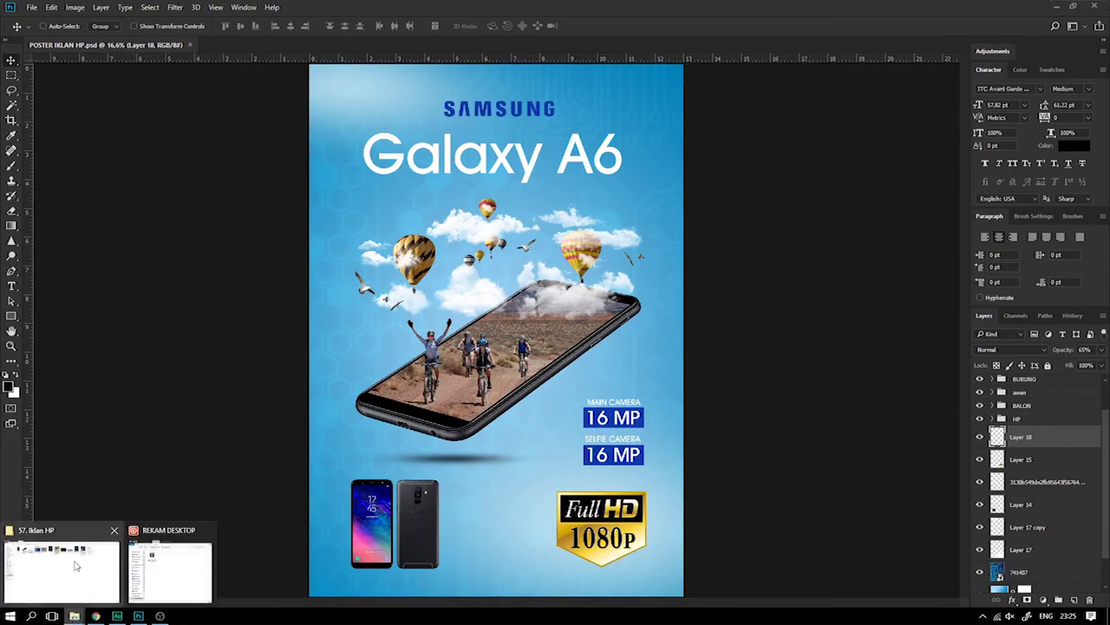
click(65, 566)
mouse_move(571, 87)
mouse_down()
mouse_move(130, 618)
mouse_move(490, 411)
mouse_up()
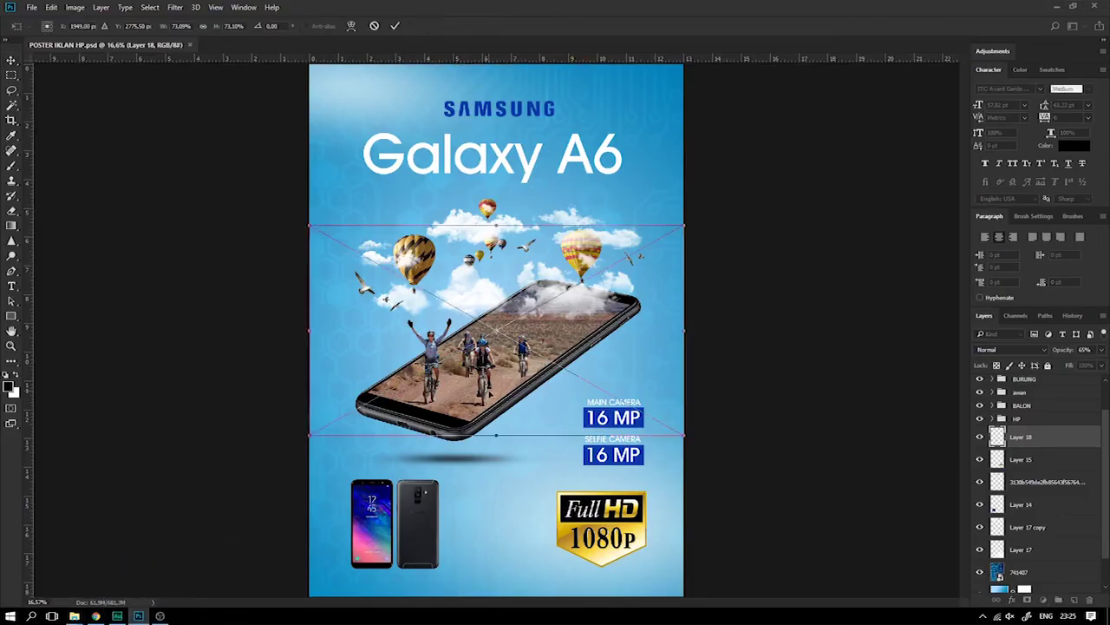
Place maxresdefault at the top of the layer stack in Screen mode, moved toward the phones
key(Return)
scroll(1048, 447, up, 2)
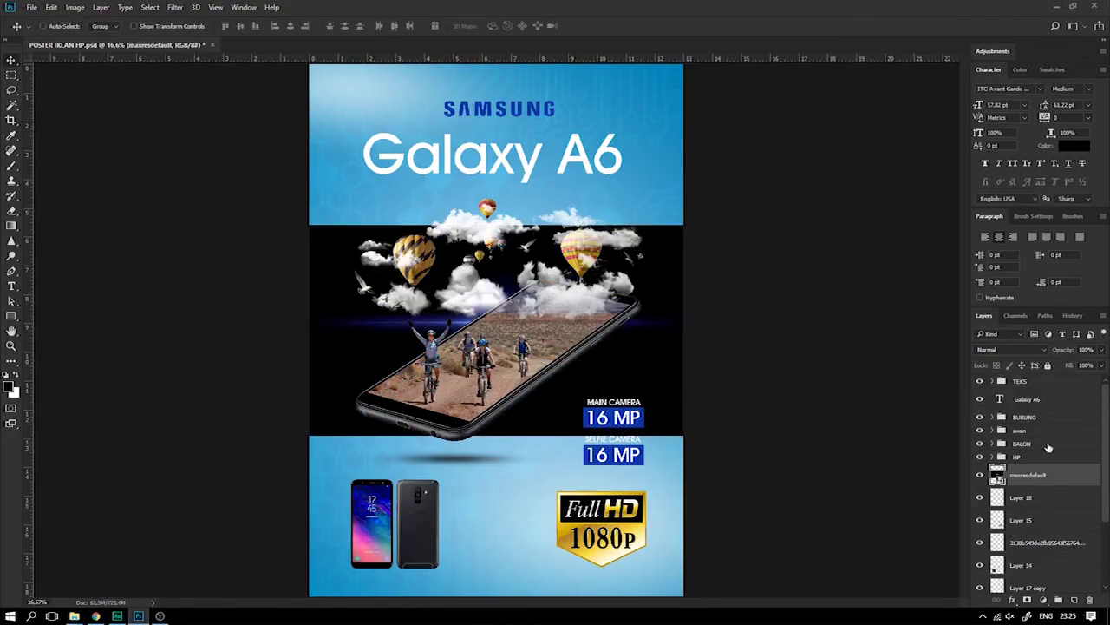
drag(1044, 476, 1057, 373)
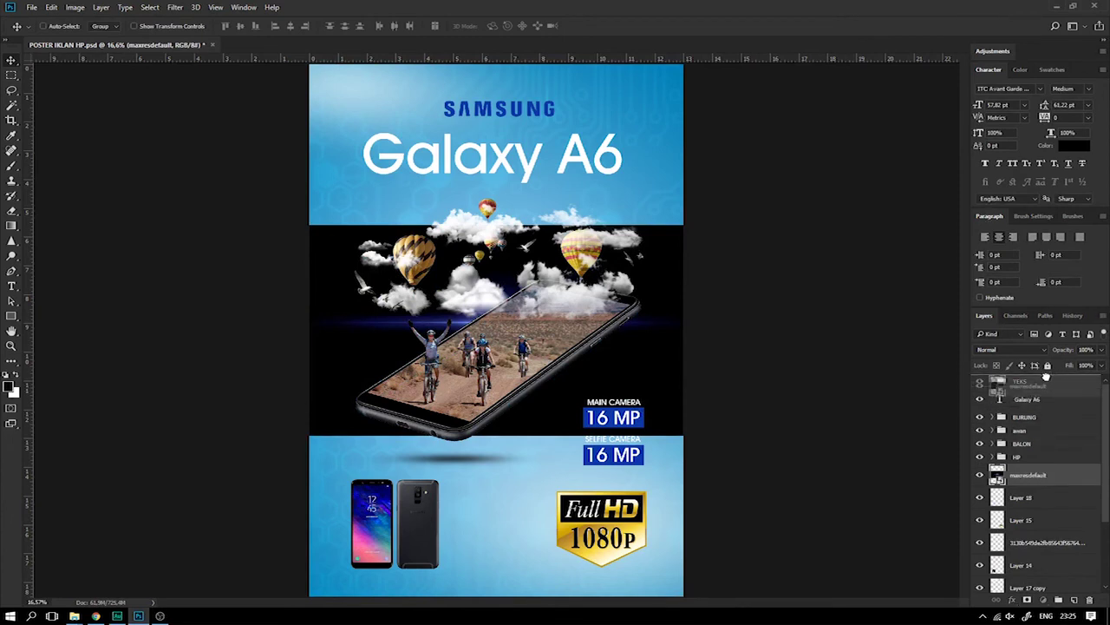
drag(1047, 371, 1050, 379)
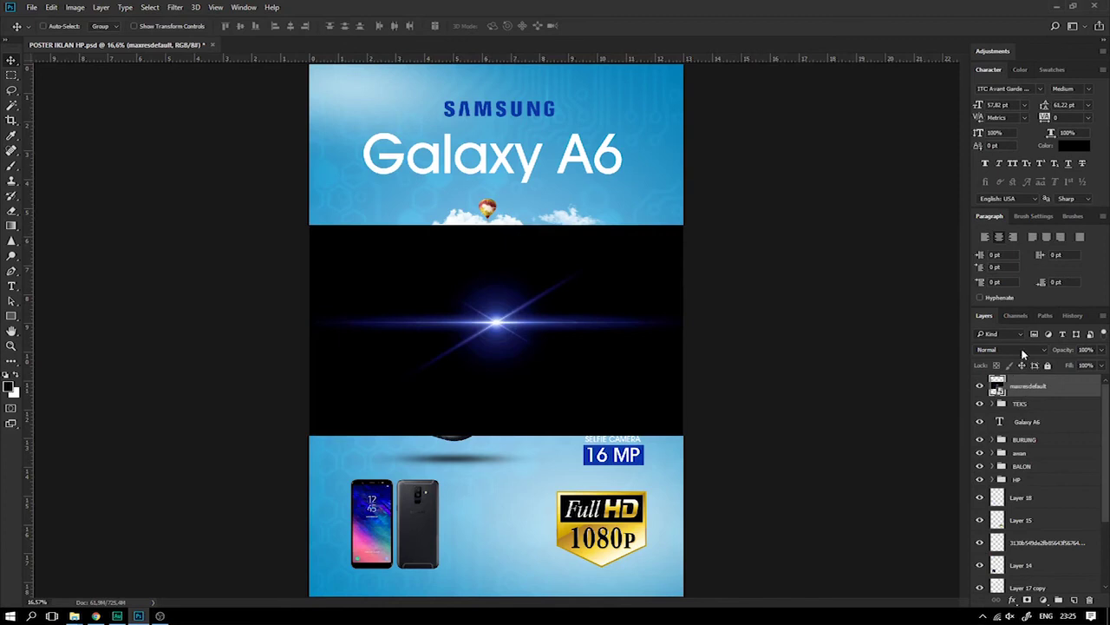
click(1022, 351)
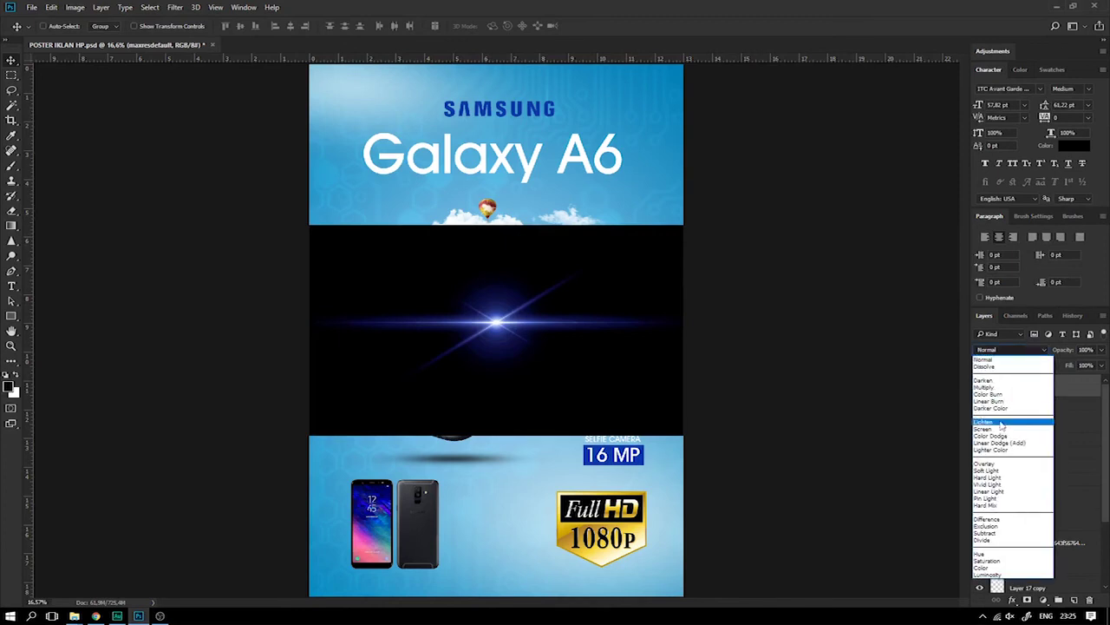
click(989, 429)
mouse_move(509, 340)
mouse_down()
mouse_move(499, 425)
mouse_move(464, 501)
mouse_up()
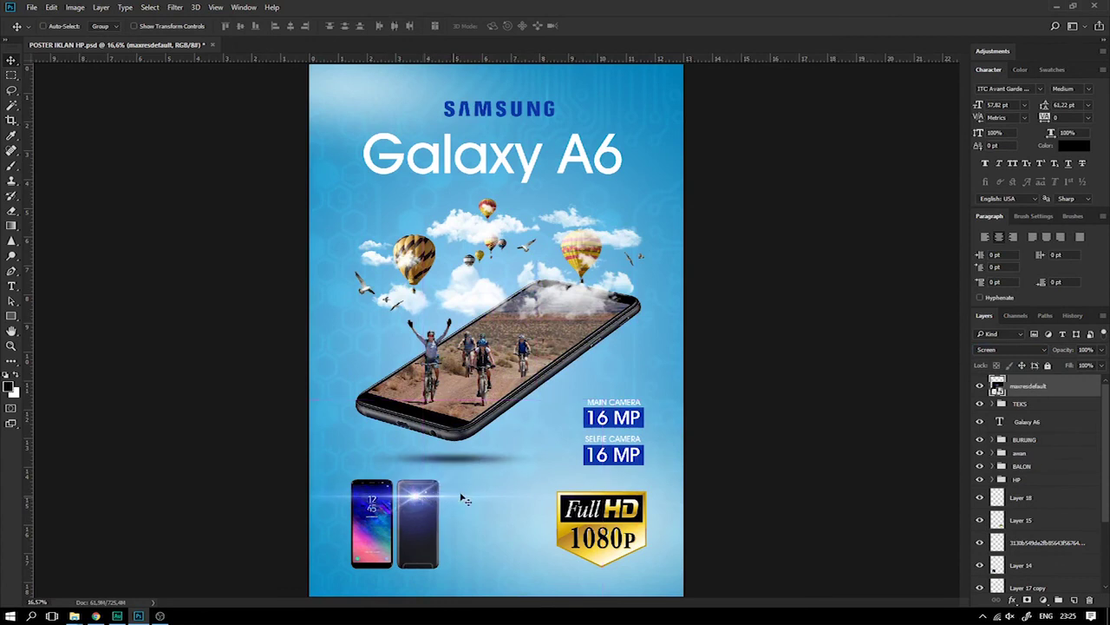
Scale the flare down to about 40% and position it over the back phone's camera
key(ctrl+t)
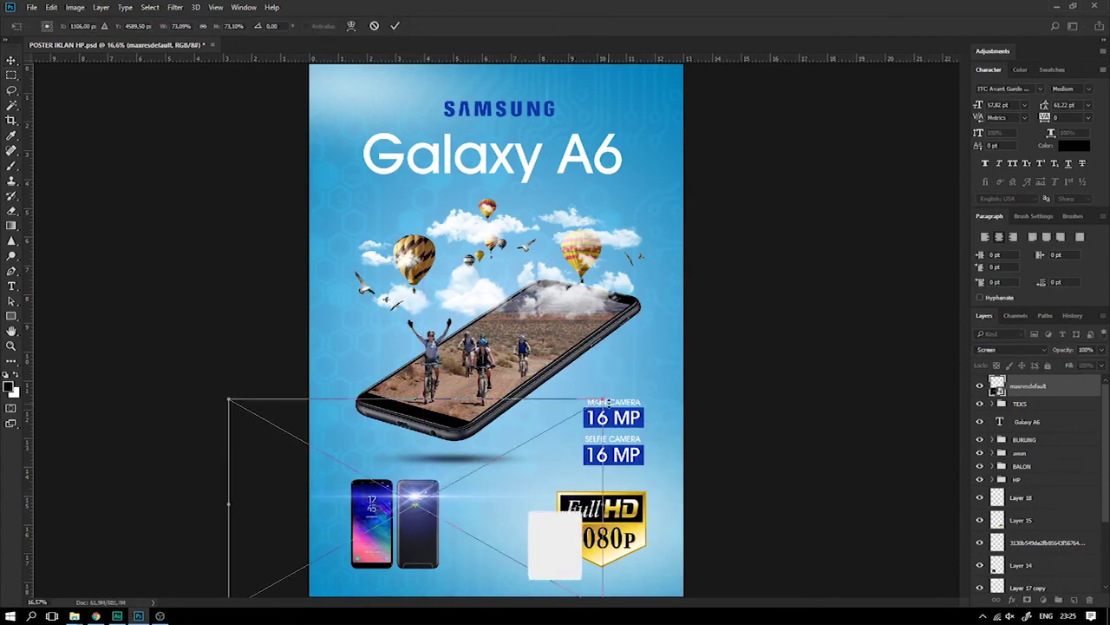
drag(604, 401, 500, 484)
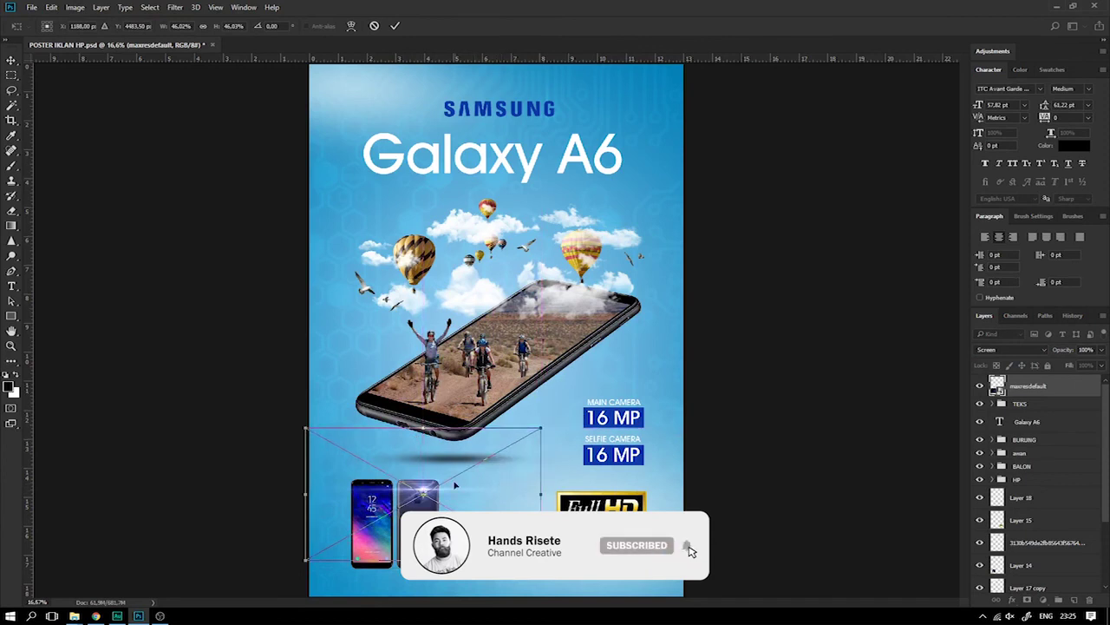
key(ctrl+plus)
key(ctrl+plus)
key(ctrl+plus)
scroll(521, 347, down, 5)
drag(443, 393, 441, 394)
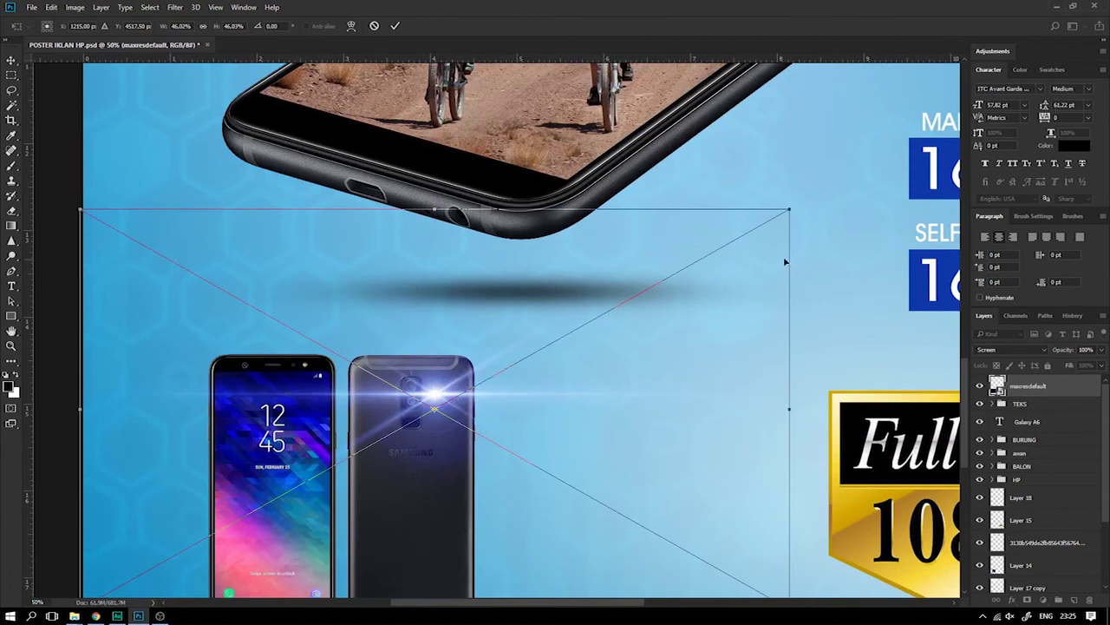
drag(790, 211, 722, 232)
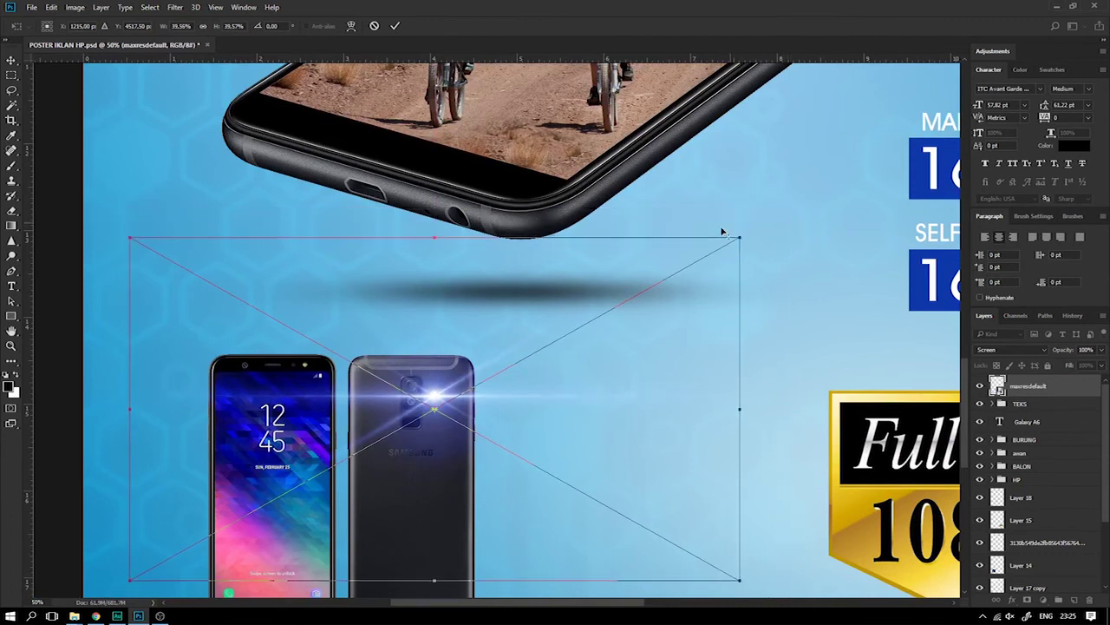
key(Return)
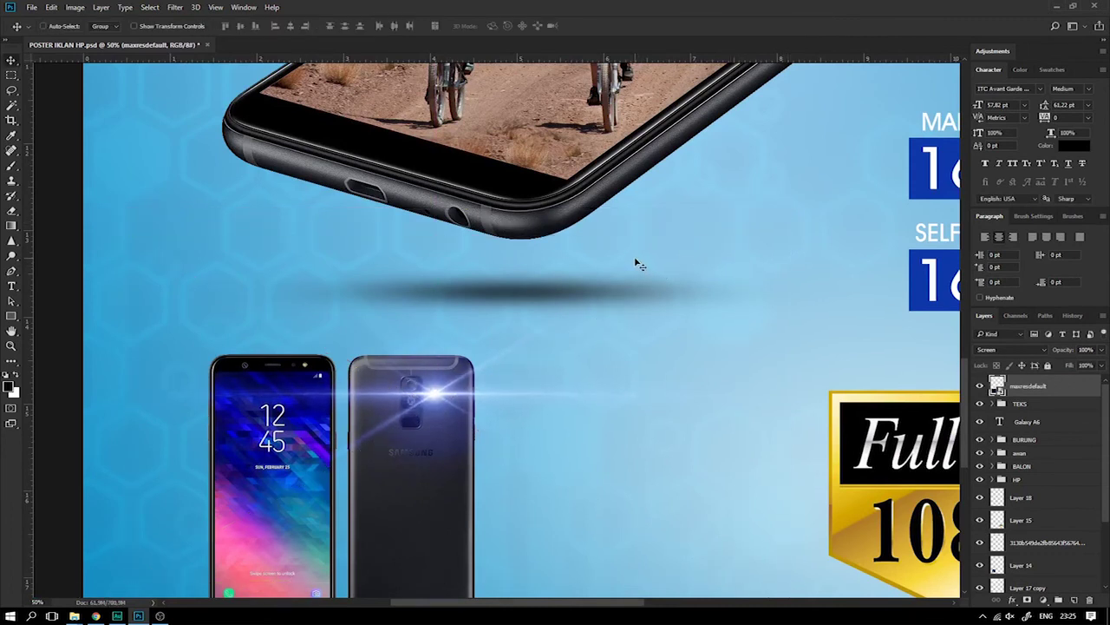
Zoom around to check the flare, then drag a copy up onto the Galaxy A6 title
key(ctrl+minus)
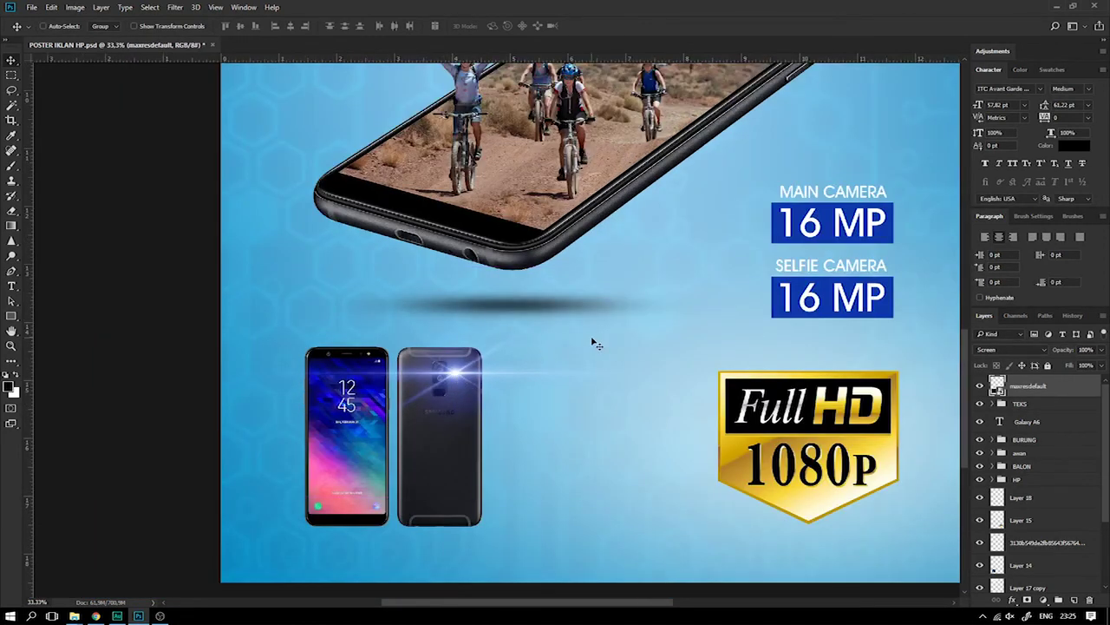
drag(583, 384, 424, 398)
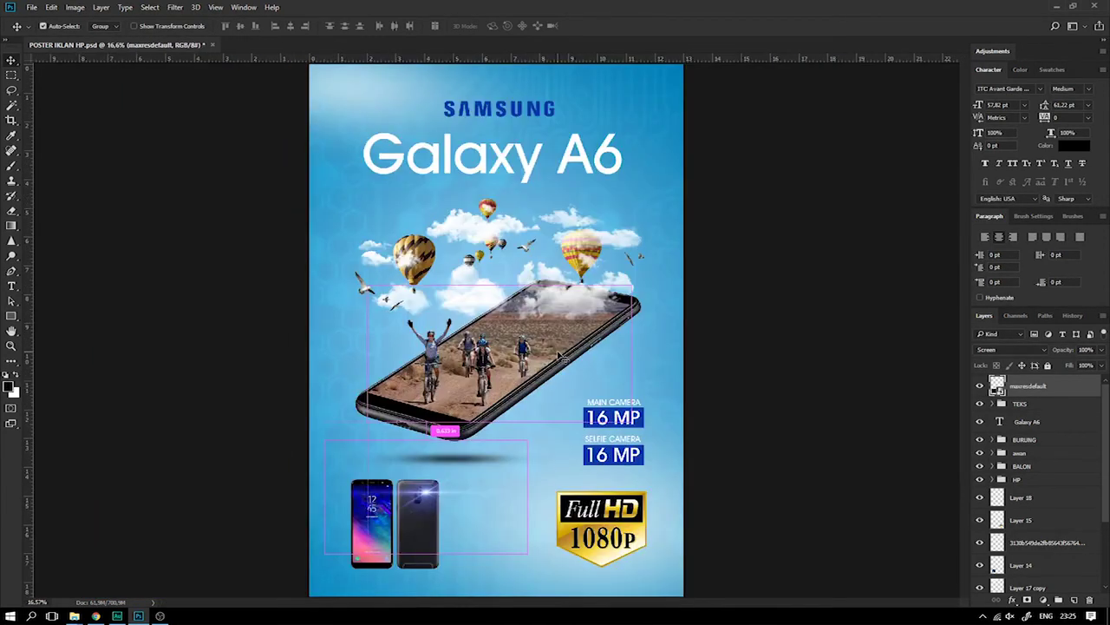
key(ctrl+plus)
key(ctrl+plus)
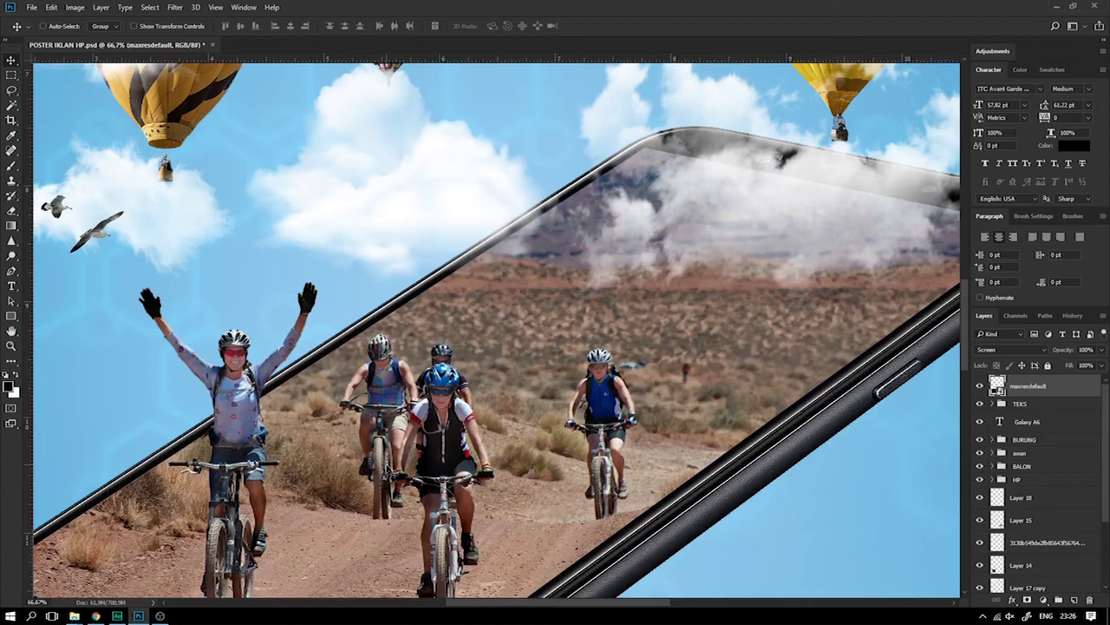
key(ctrl+0)
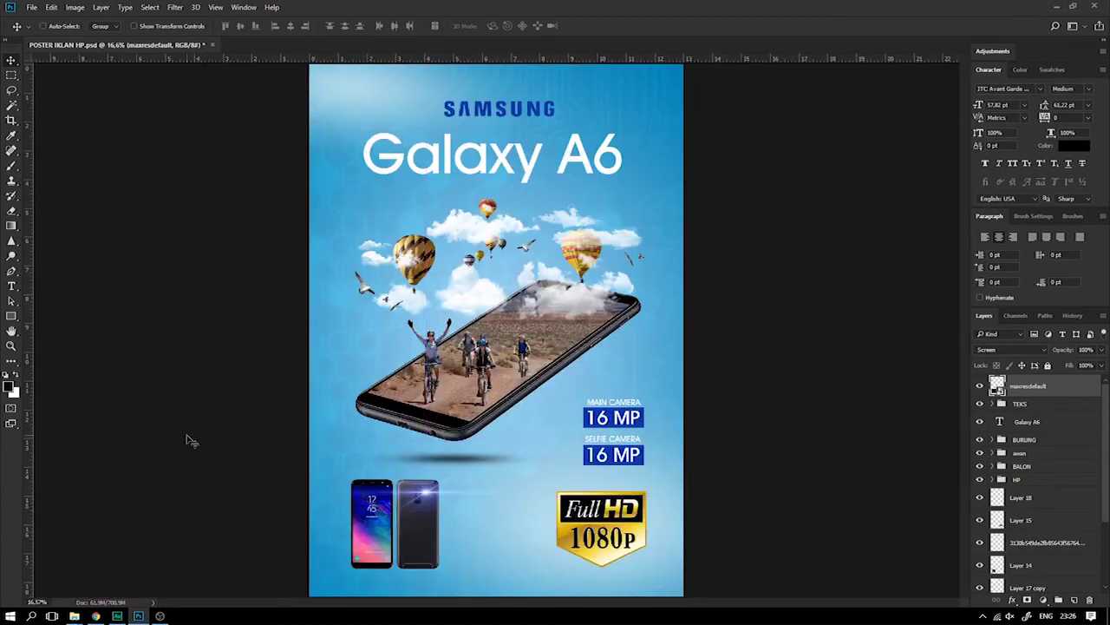
mouse_move(421, 501)
mouse_down()
mouse_move(626, 146)
mouse_move(610, 137)
mouse_move(371, 171)
mouse_up()
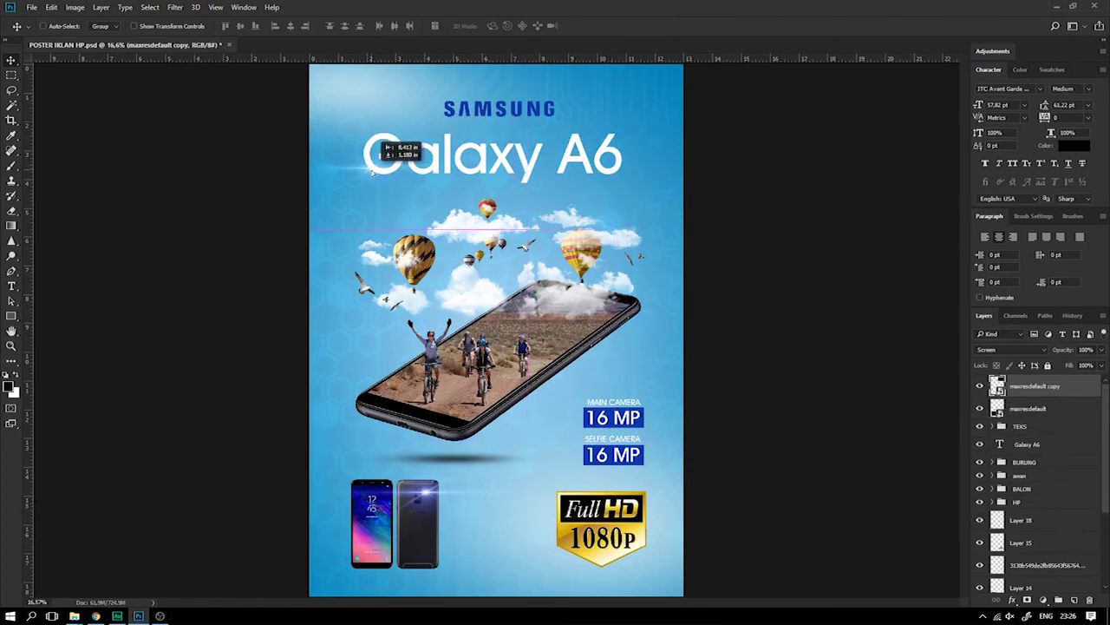
Spread lens-flare copies over the title: on the 6, across the middle, and near the G
drag(373, 172, 618, 135)
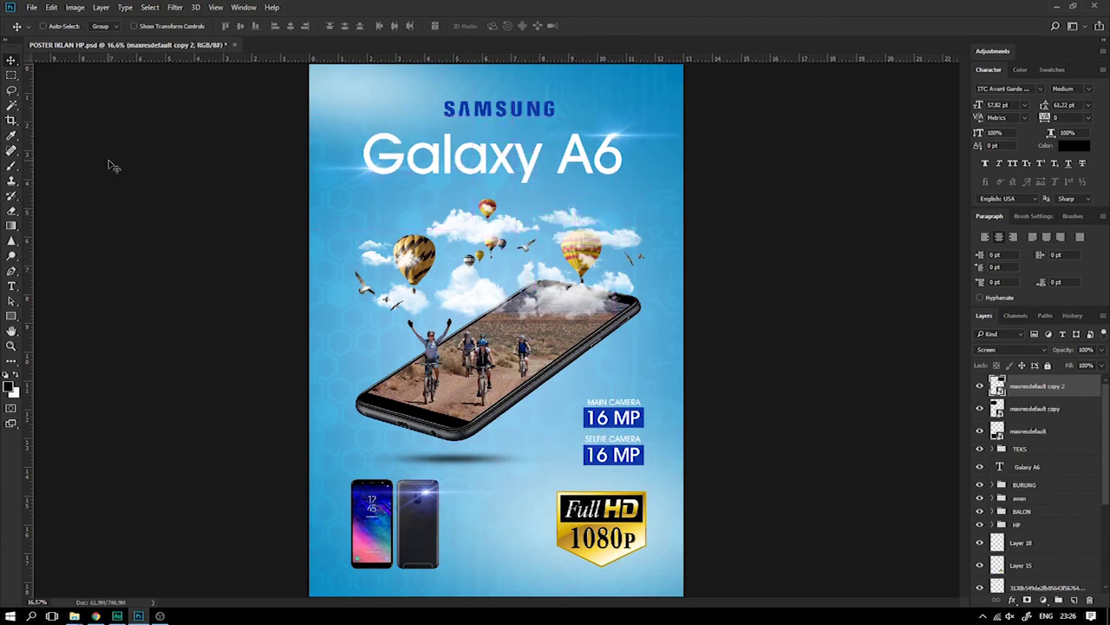
drag(621, 141, 484, 149)
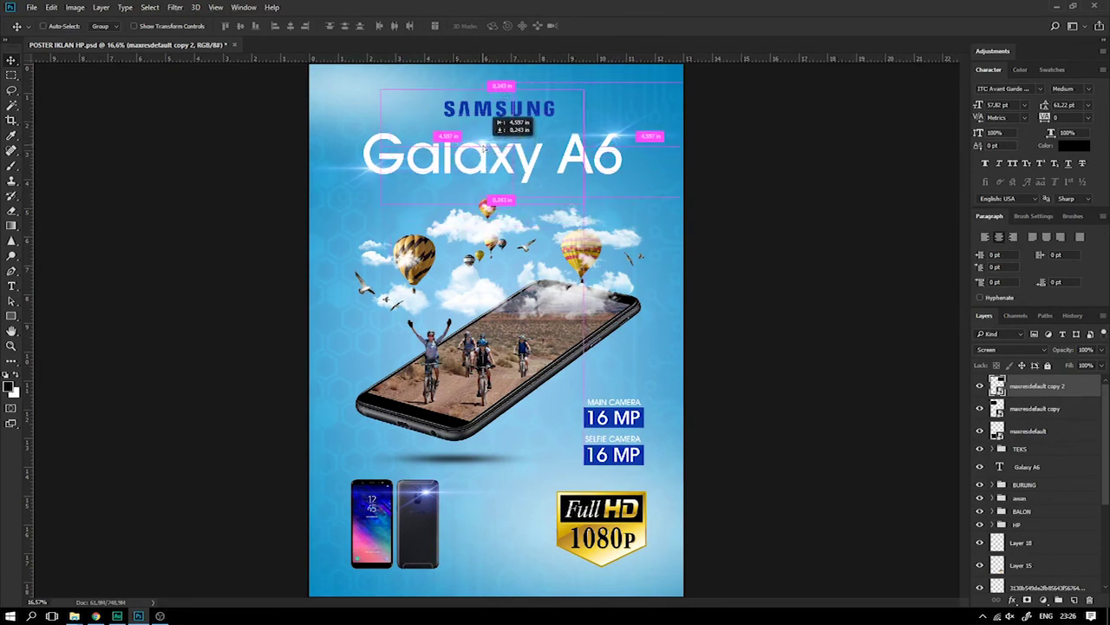
drag(484, 149, 485, 178)
right_click(366, 175)
click(386, 179)
drag(388, 181, 373, 141)
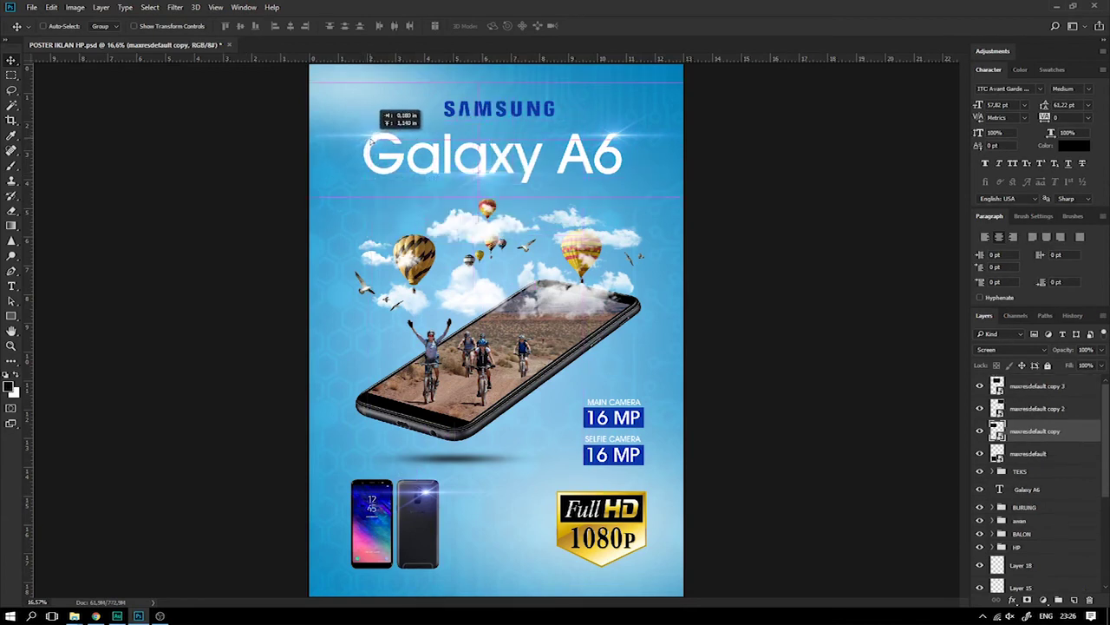
drag(371, 140, 371, 140)
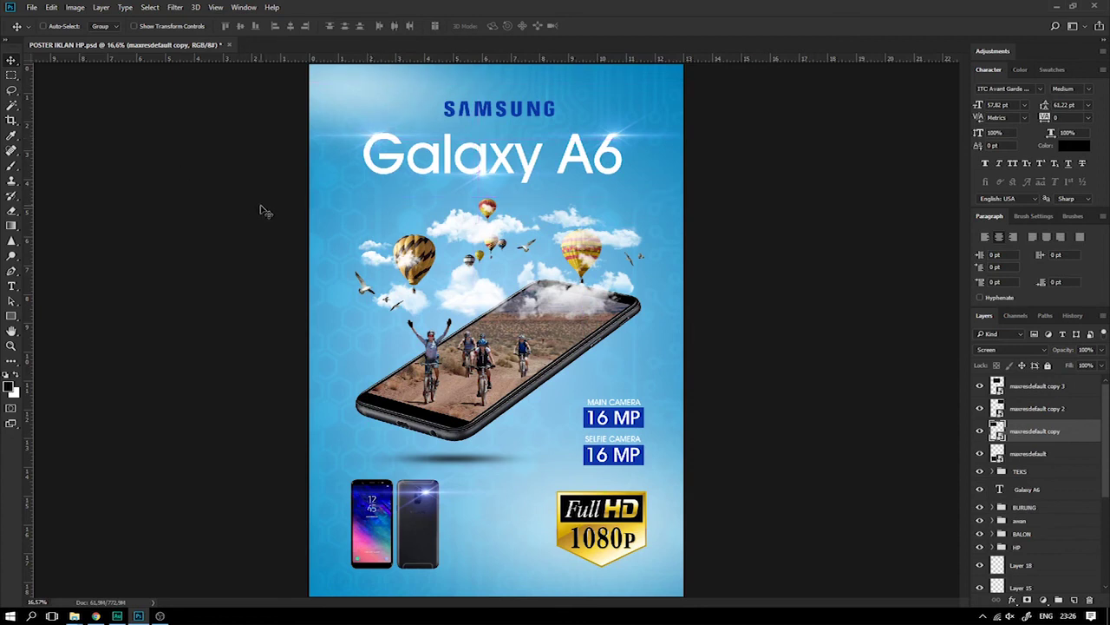
right_click(489, 182)
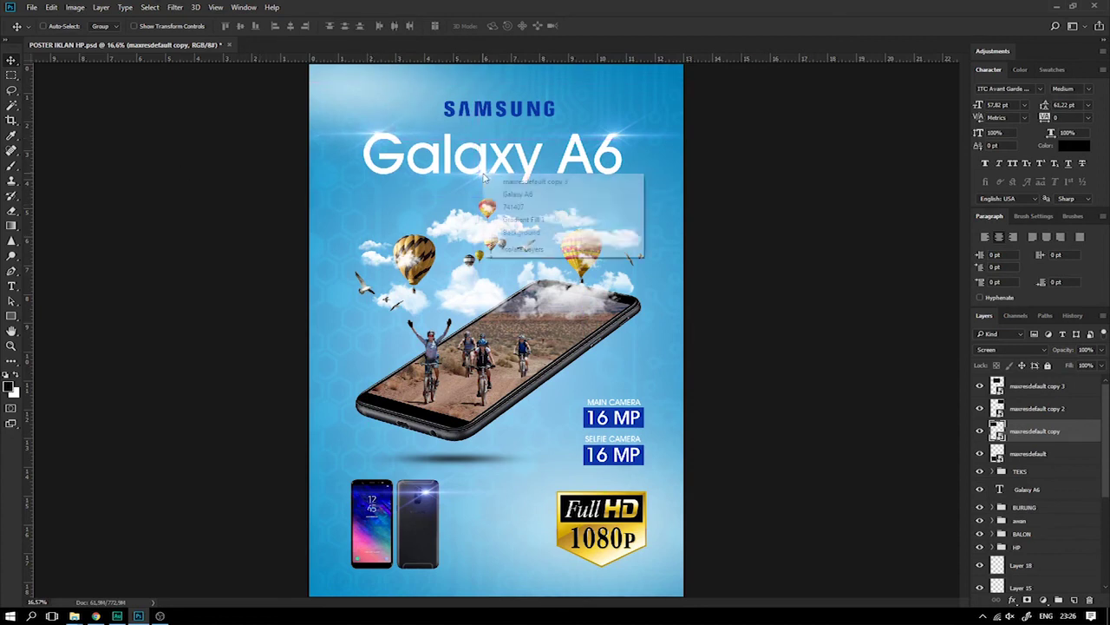
click(861, 182)
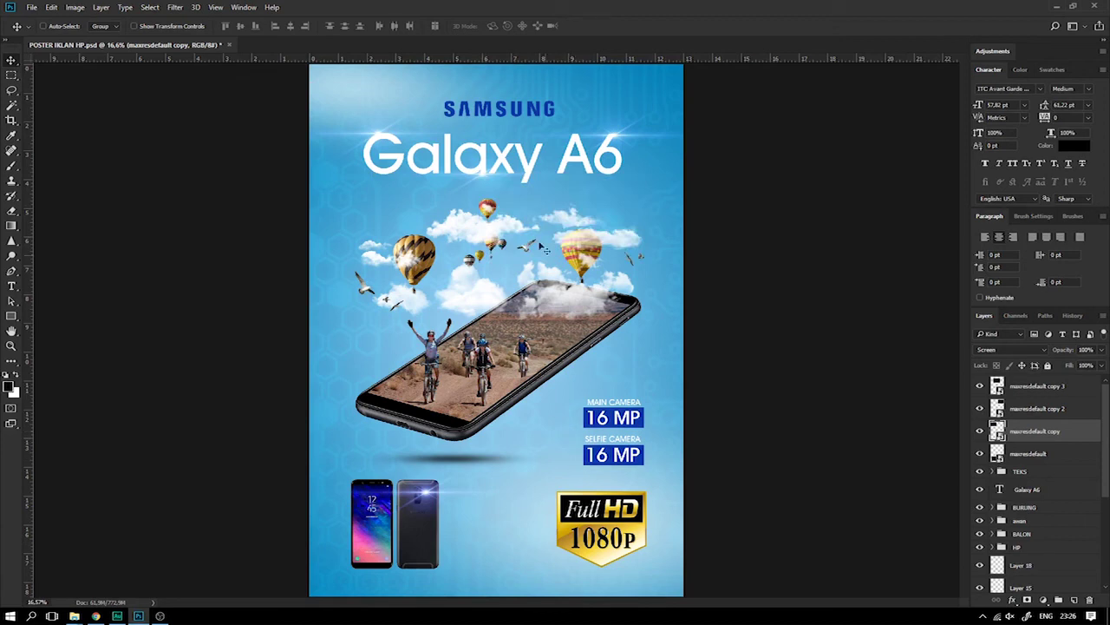
mouse_move(384, 155)
mouse_down()
mouse_move(560, 497)
mouse_move(646, 548)
mouse_up()
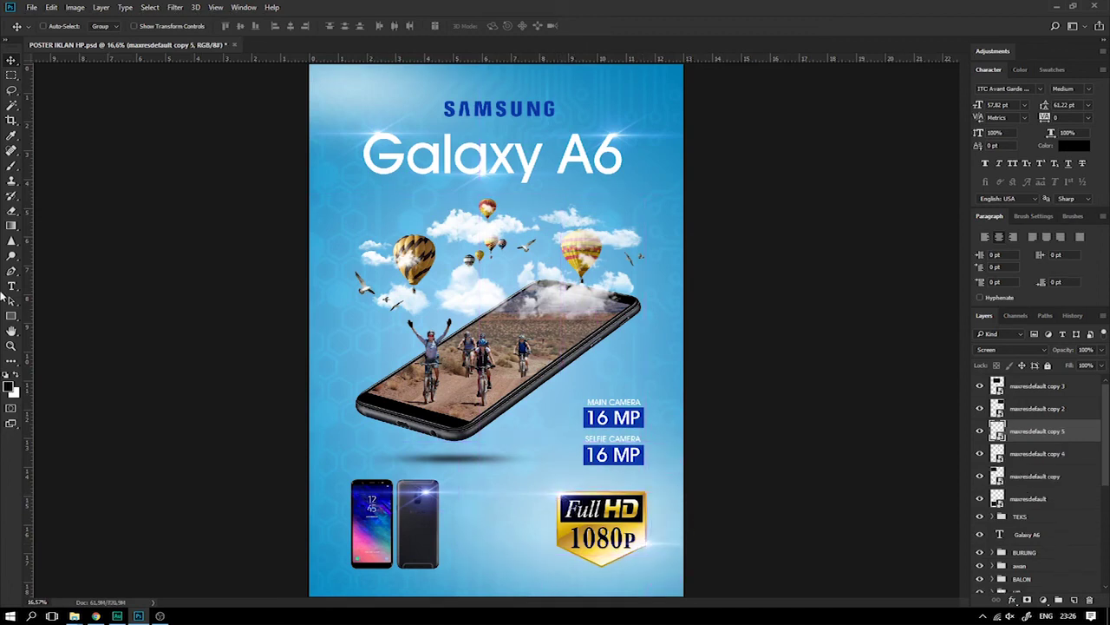
Zoom out to view the whole poster and save the PSD with its lens flares
key(ctrl+minus)
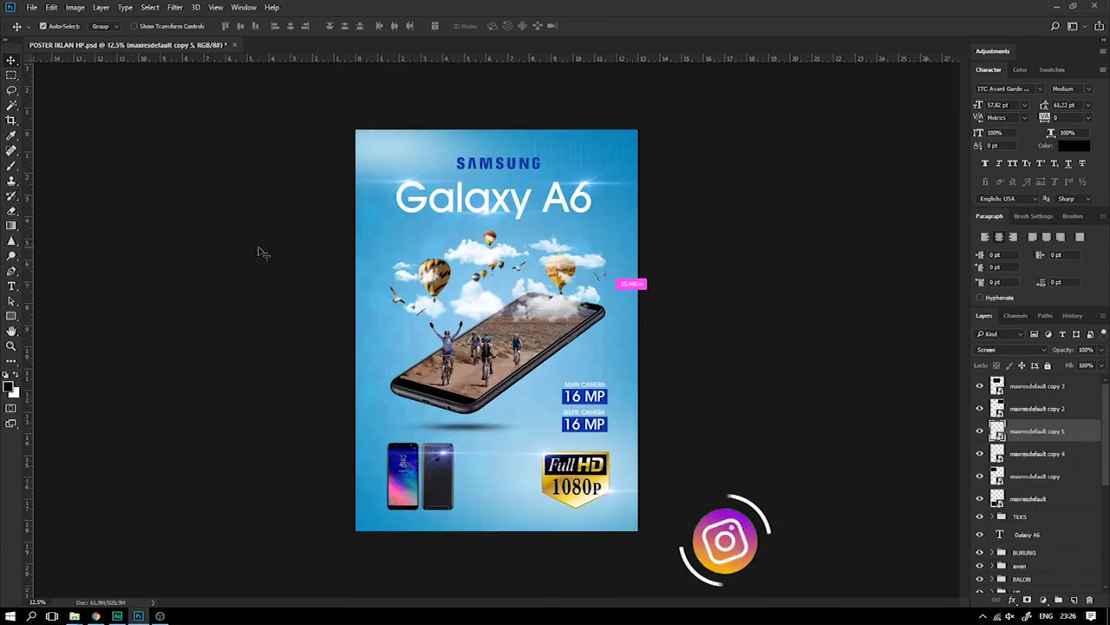
key(ctrl+plus)
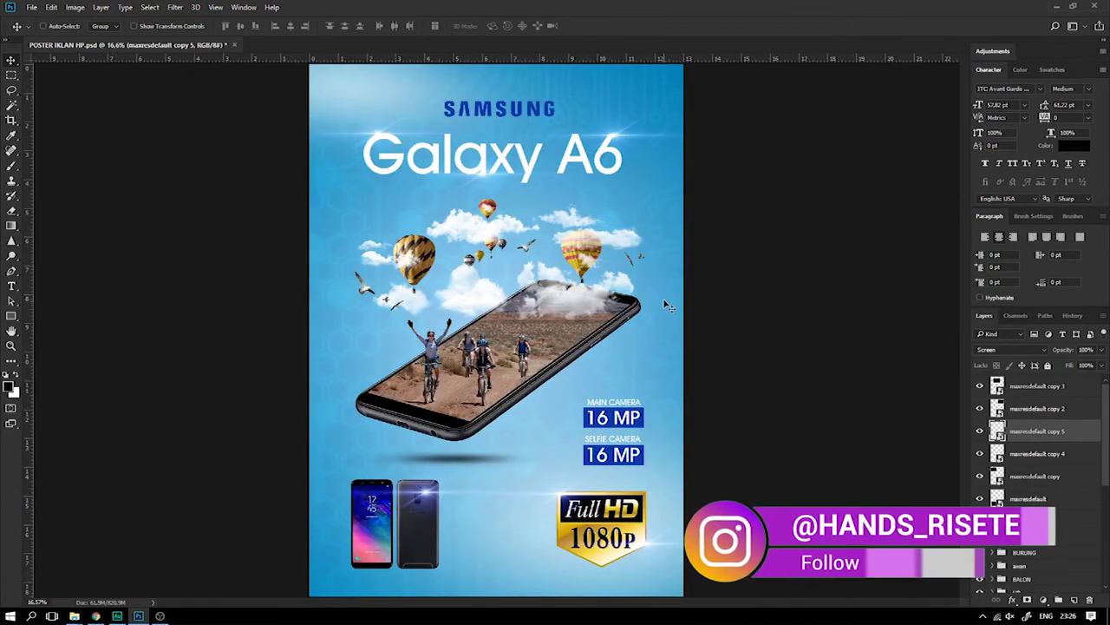
key(ctrl+minus)
key(ctrl+s)
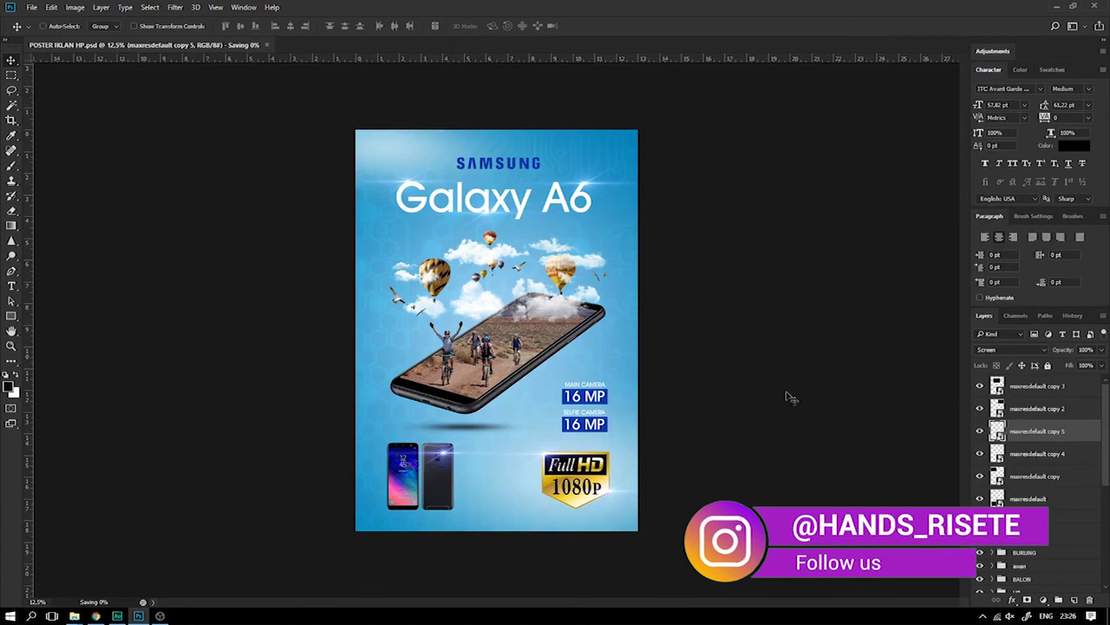
In the background gradient fill's editor, change the right colour stop to a deeper blue
double_click(999, 587)
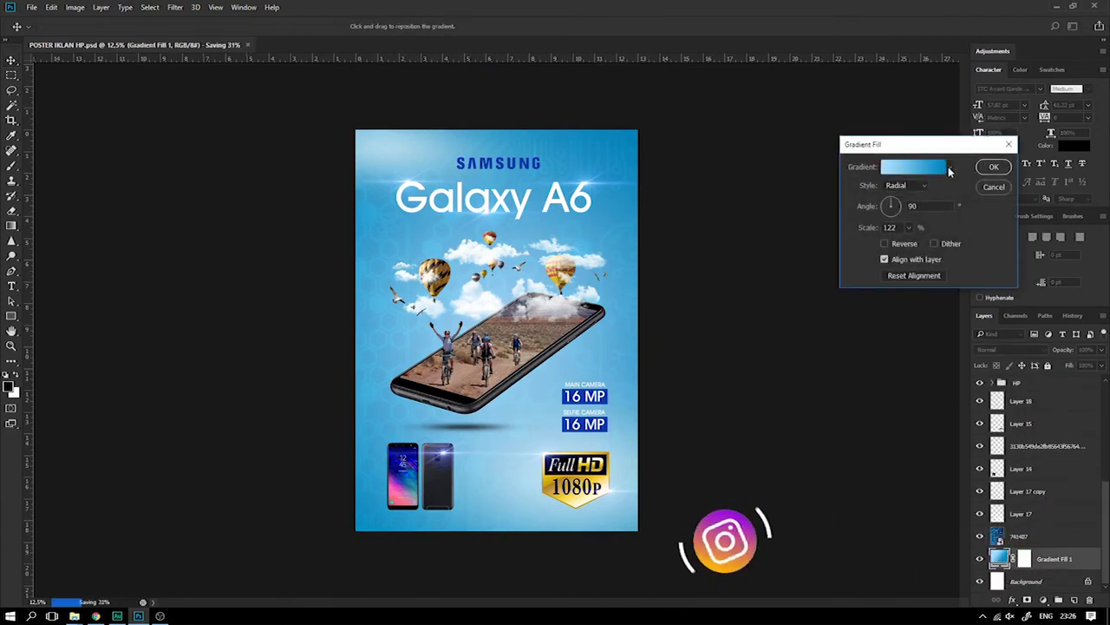
click(911, 166)
click(885, 327)
click(719, 374)
drag(917, 325, 925, 340)
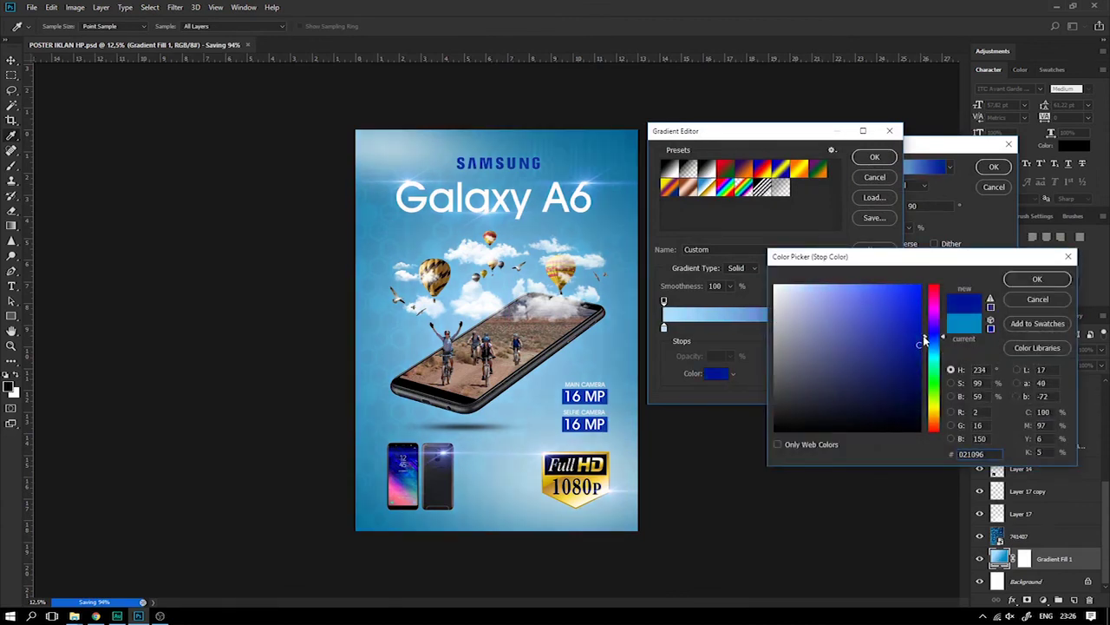
click(937, 349)
drag(937, 348, 937, 356)
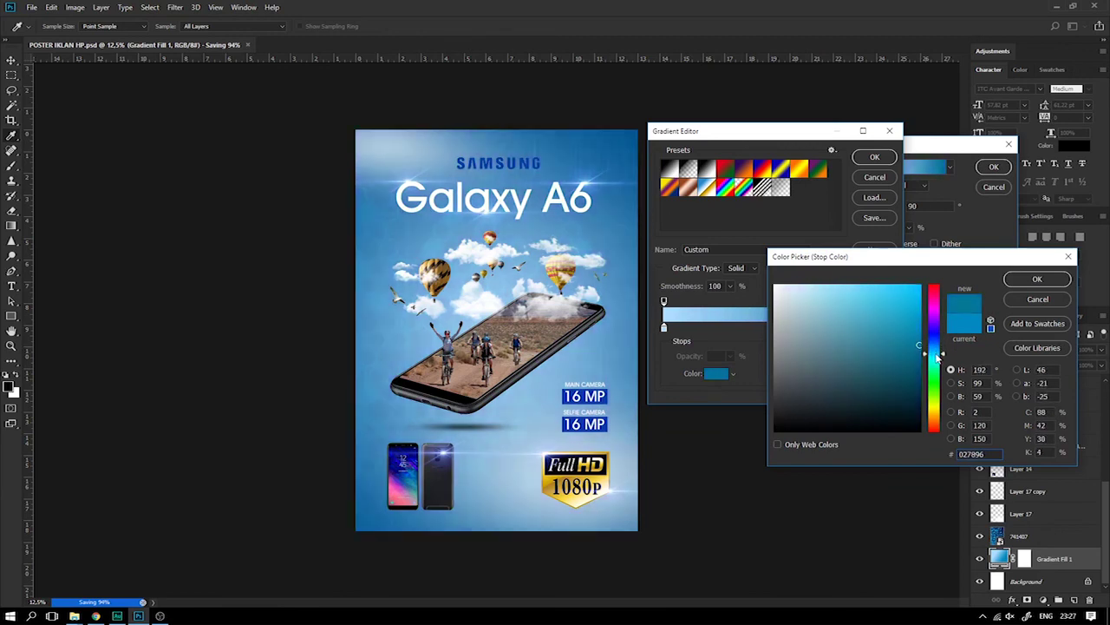
click(917, 345)
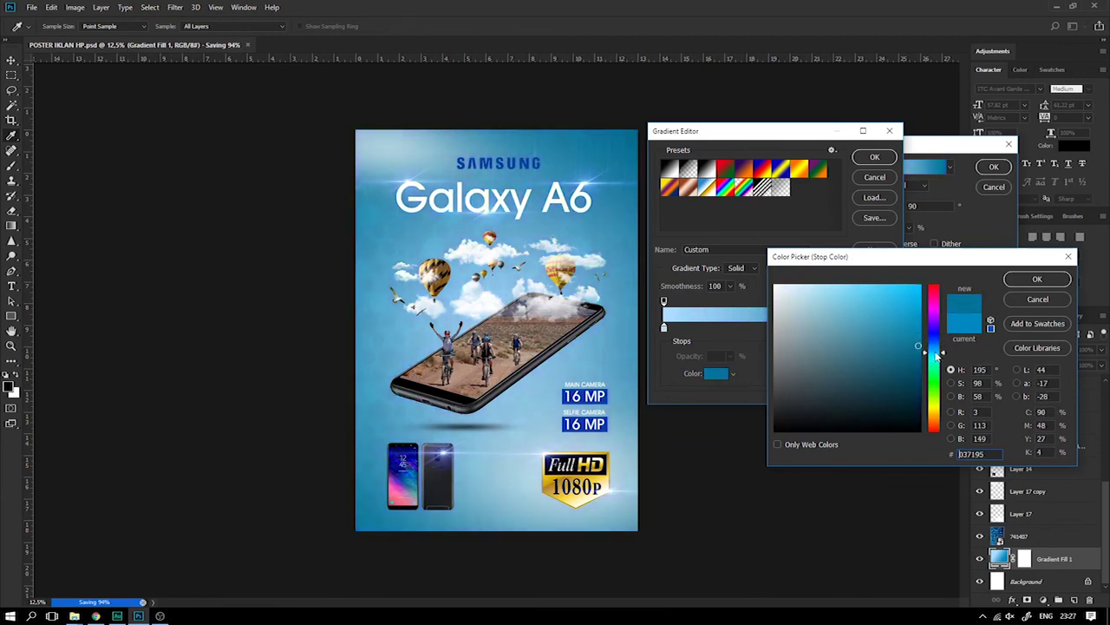
drag(936, 354, 941, 358)
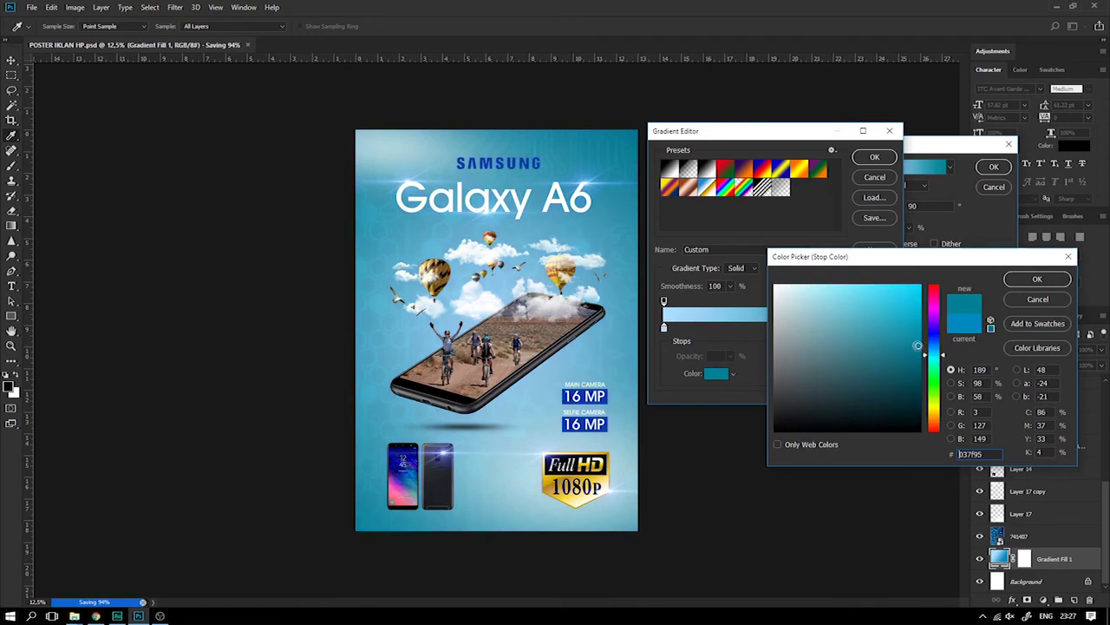
drag(939, 356, 939, 351)
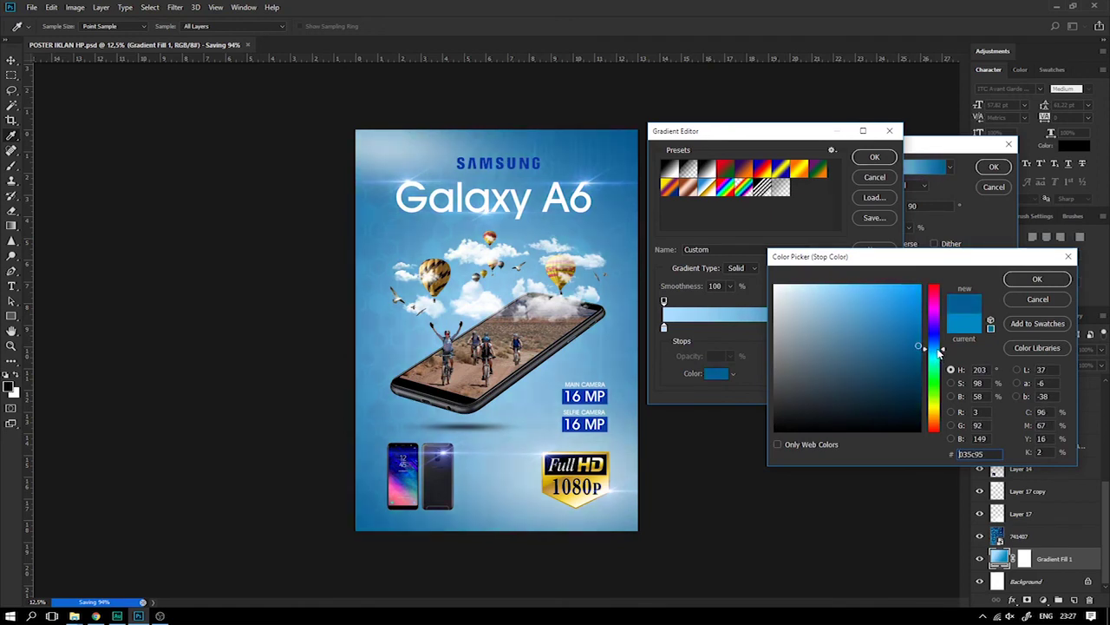
mouse_move(916, 351)
mouse_down()
mouse_move(922, 360)
mouse_move(918, 351)
mouse_up()
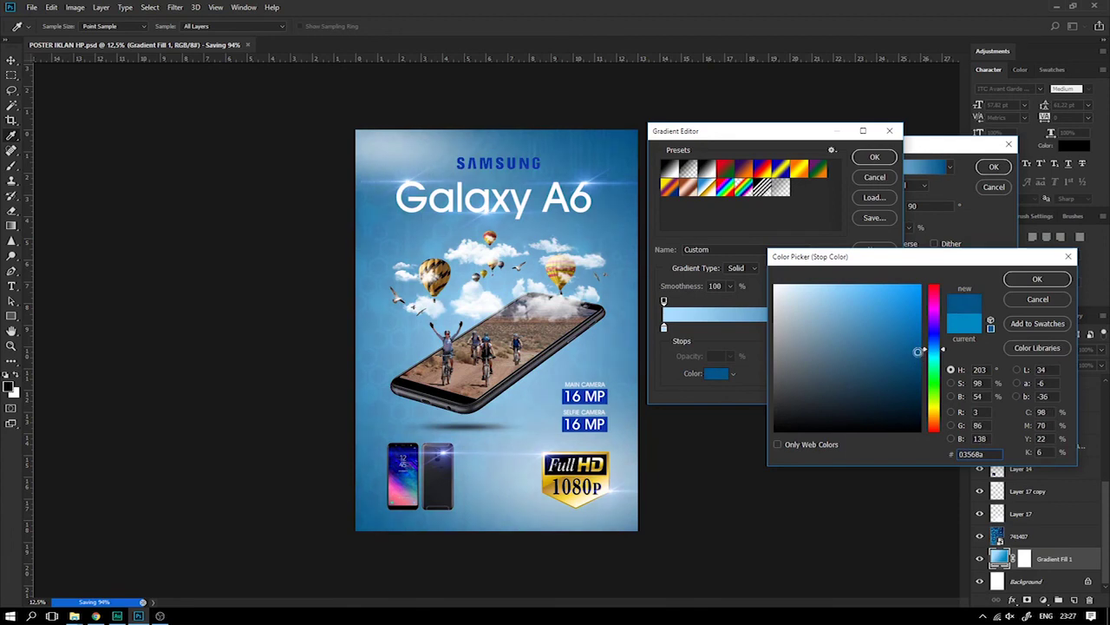
click(1039, 278)
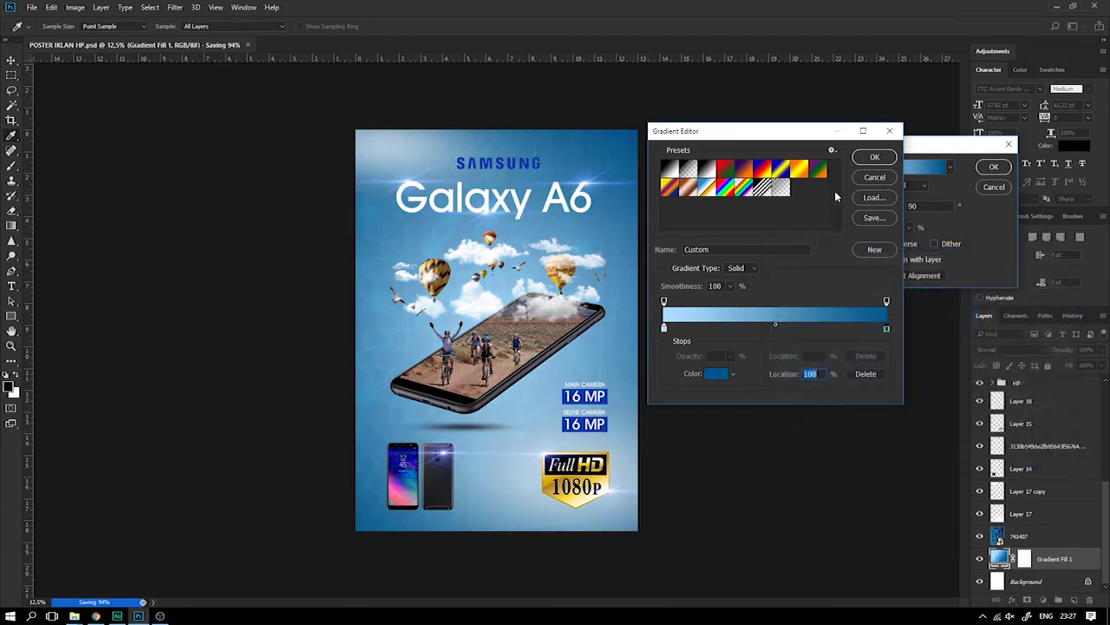
Set the left gradient stop to pale blue 90ccf2 and apply the radial gradient fill
click(665, 330)
click(717, 373)
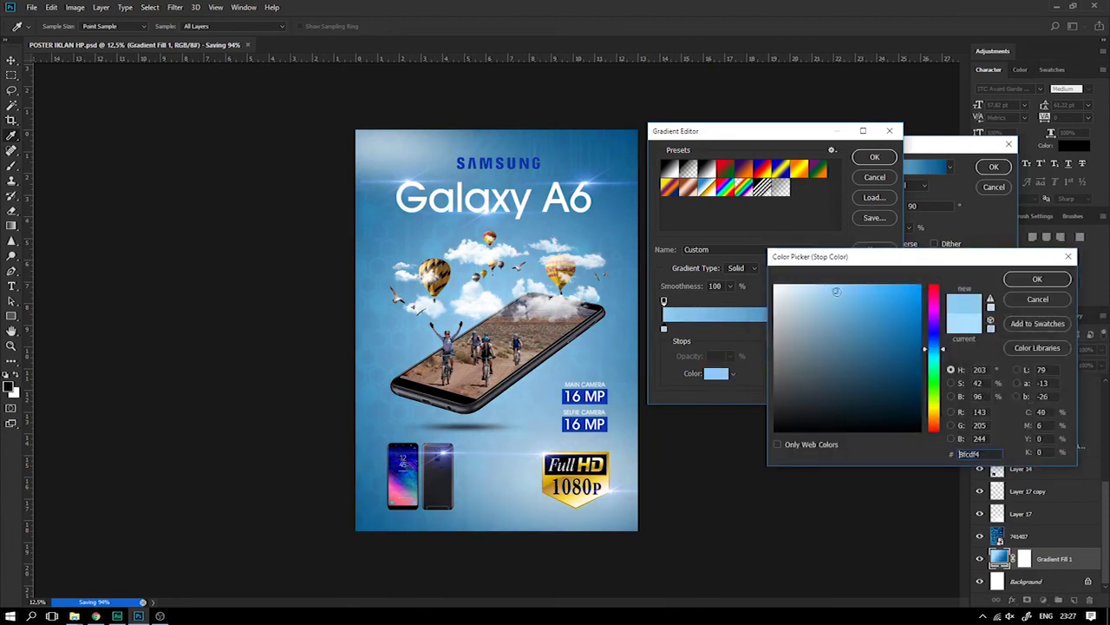
click(834, 292)
click(1036, 280)
key(Return)
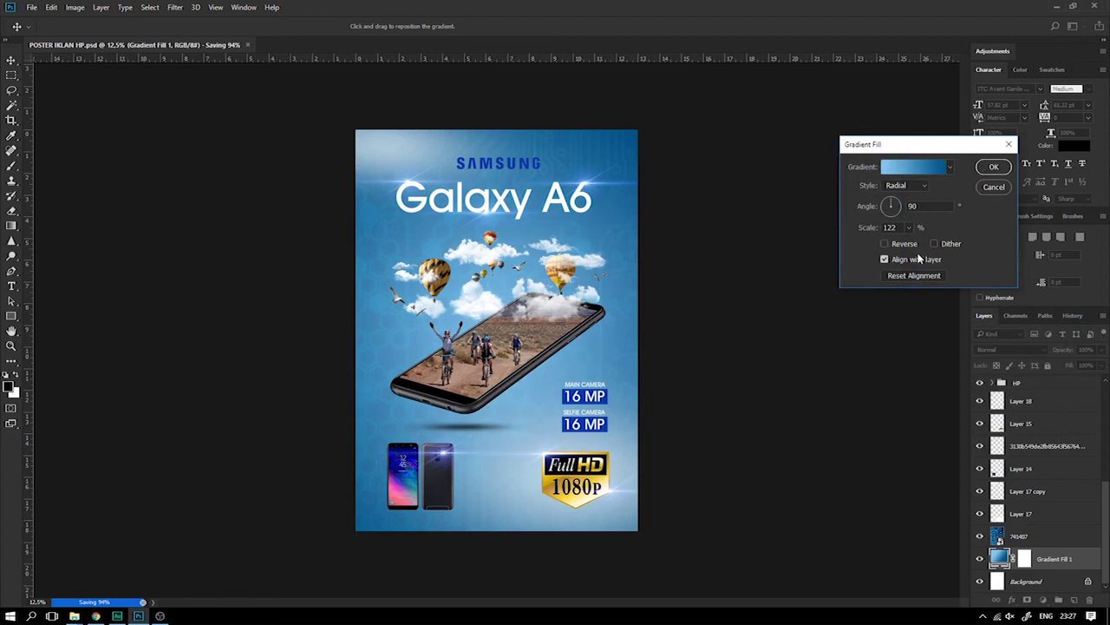
click(994, 166)
click(981, 558)
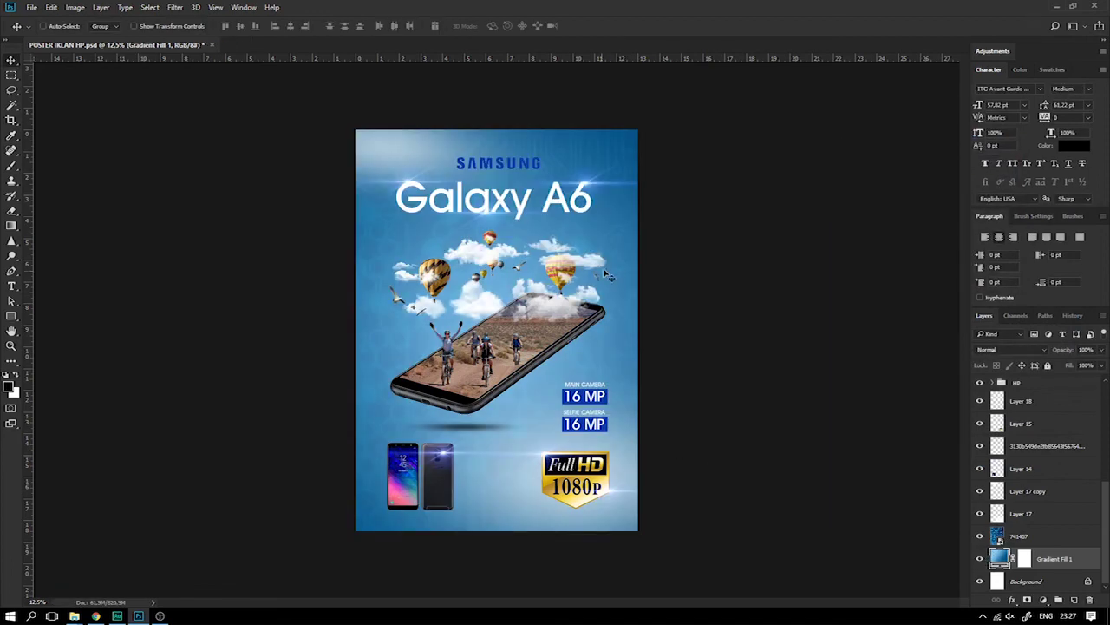
Lower the Layer 17 copy glow overlay's opacity to about 53%
key(ctrl+plus)
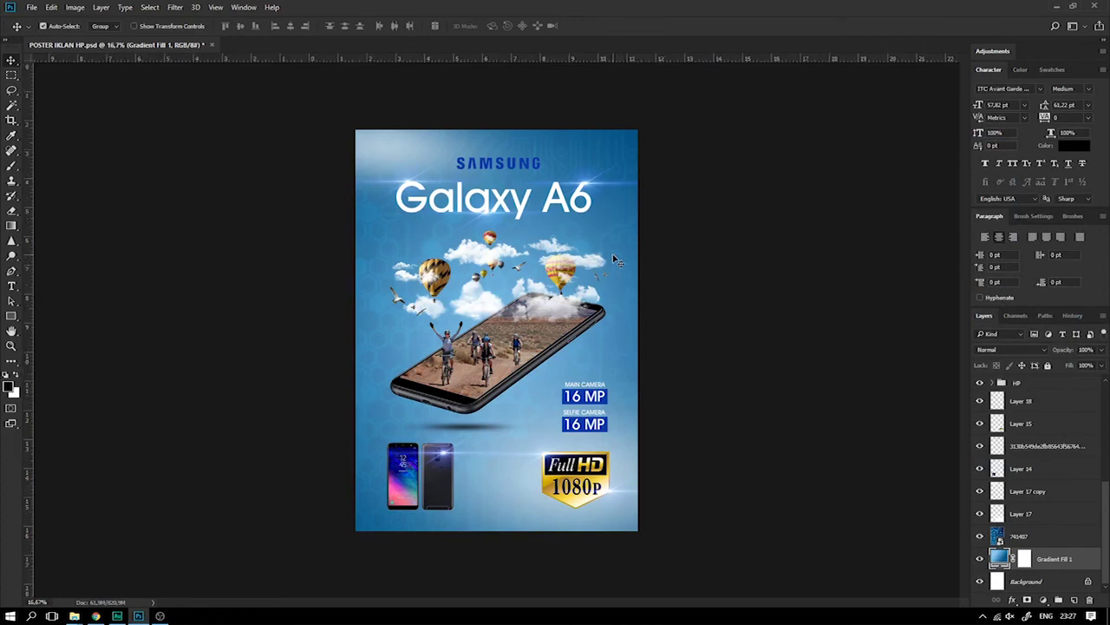
key(ctrl+plus)
scroll(614, 259, up, 2)
scroll(614, 258, up, 2)
key(ctrl+minus)
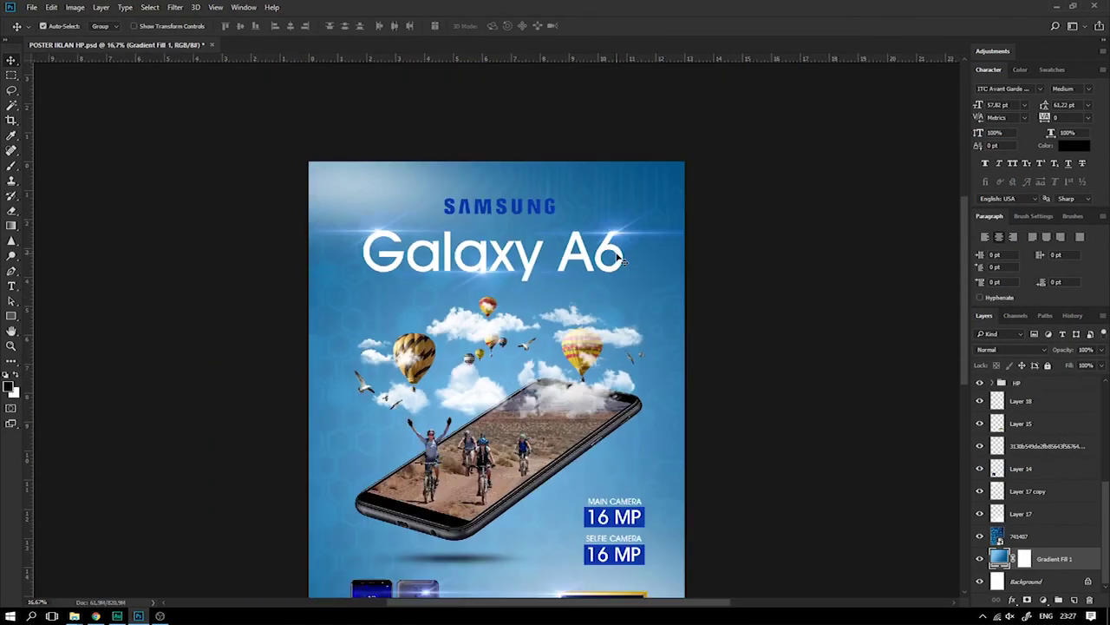
scroll(621, 258, down, 2)
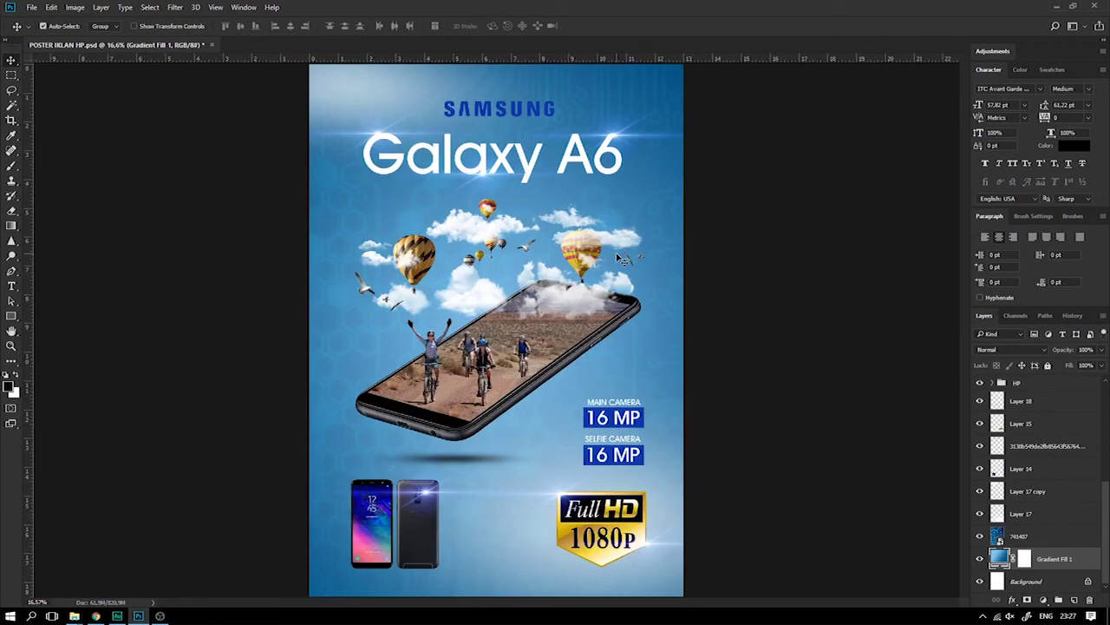
right_click(354, 86)
click(383, 106)
click(1103, 350)
drag(1083, 366, 1078, 365)
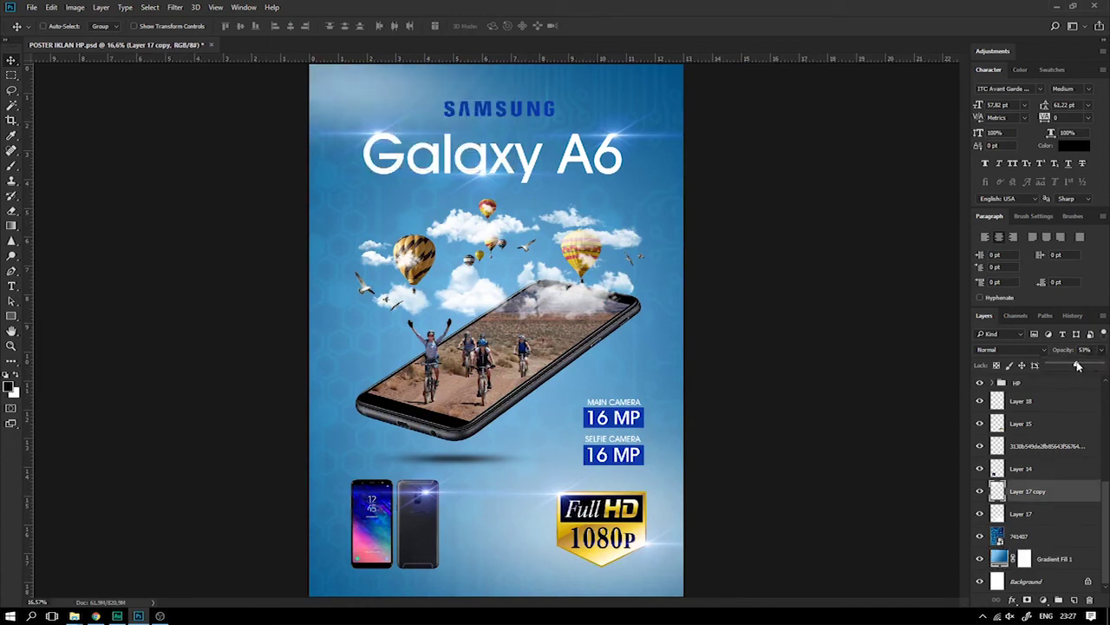
key(ctrl+minus)
Lower the Layer 17 glow overlay's opacity to about 42%
key(ctrl+plus)
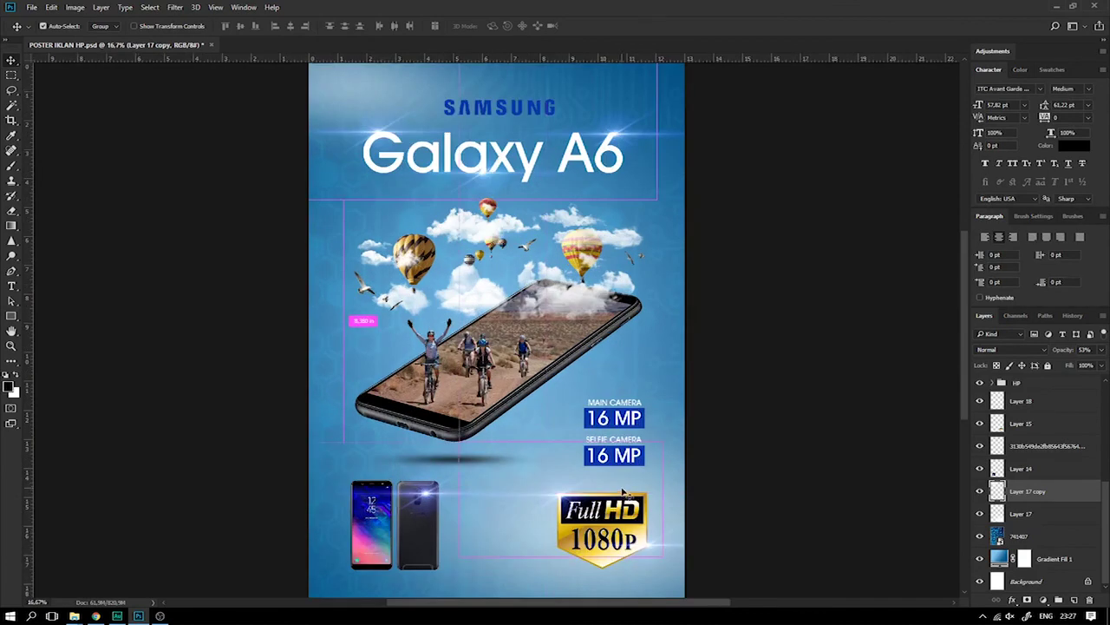
right_click(511, 528)
right_click(491, 570)
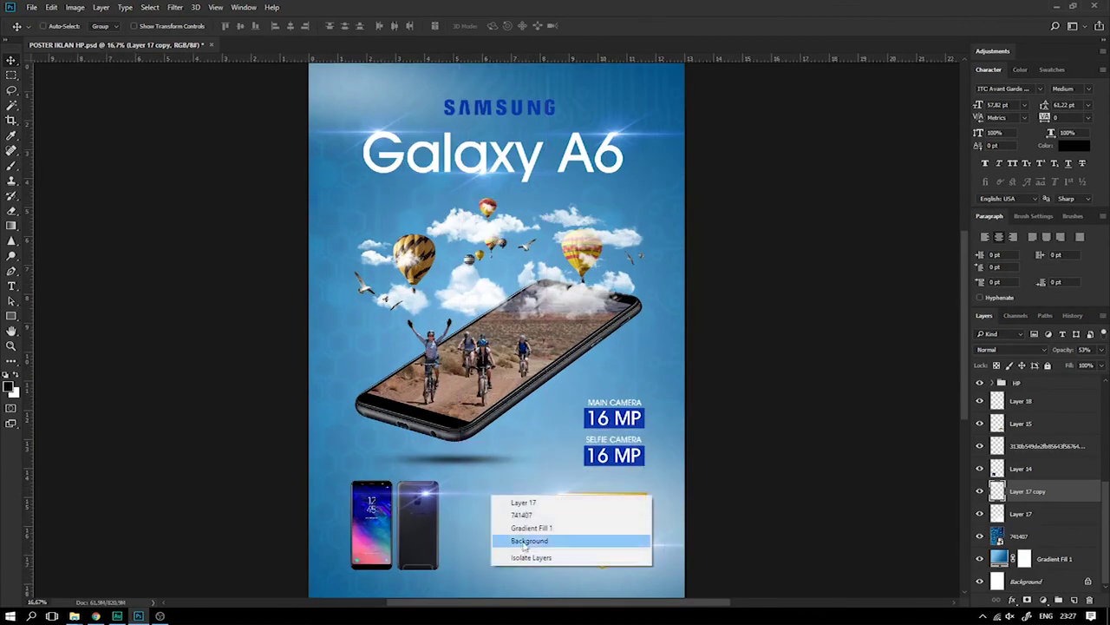
click(536, 515)
right_click(515, 555)
click(555, 488)
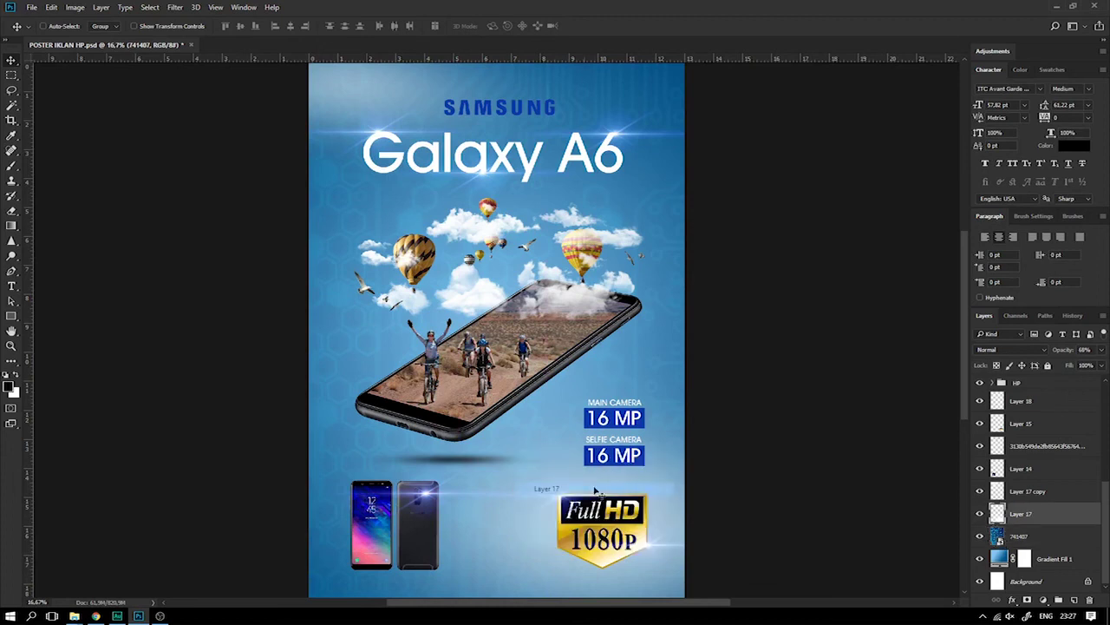
drag(1070, 365, 1069, 365)
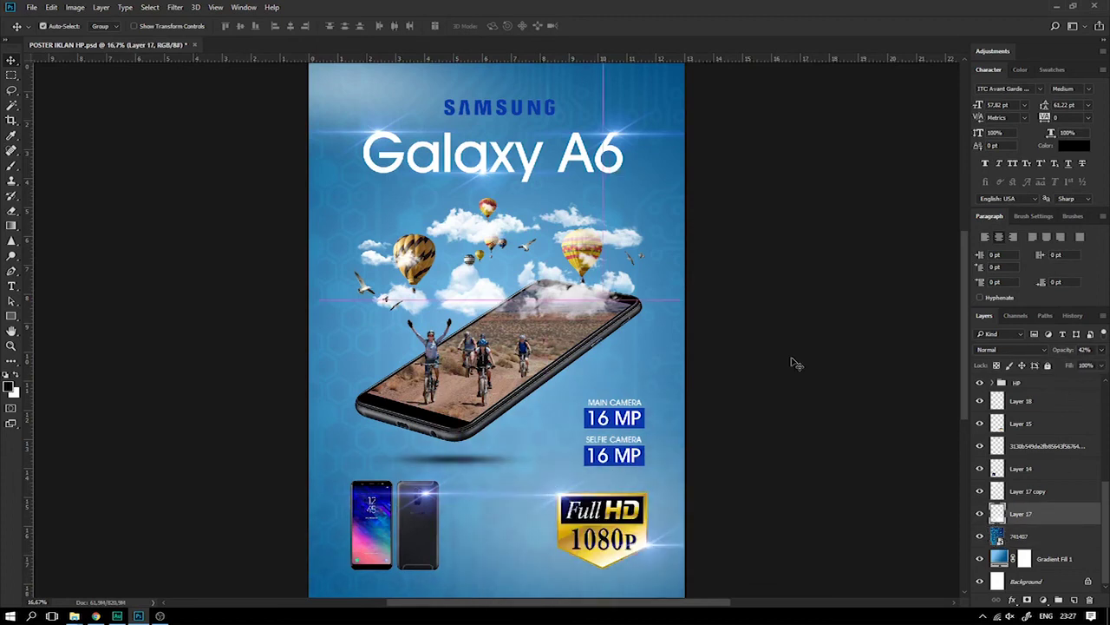
key(ctrl+minus)
Select the maxresdefault copy layer and exit a transform without changes
right_click(395, 146)
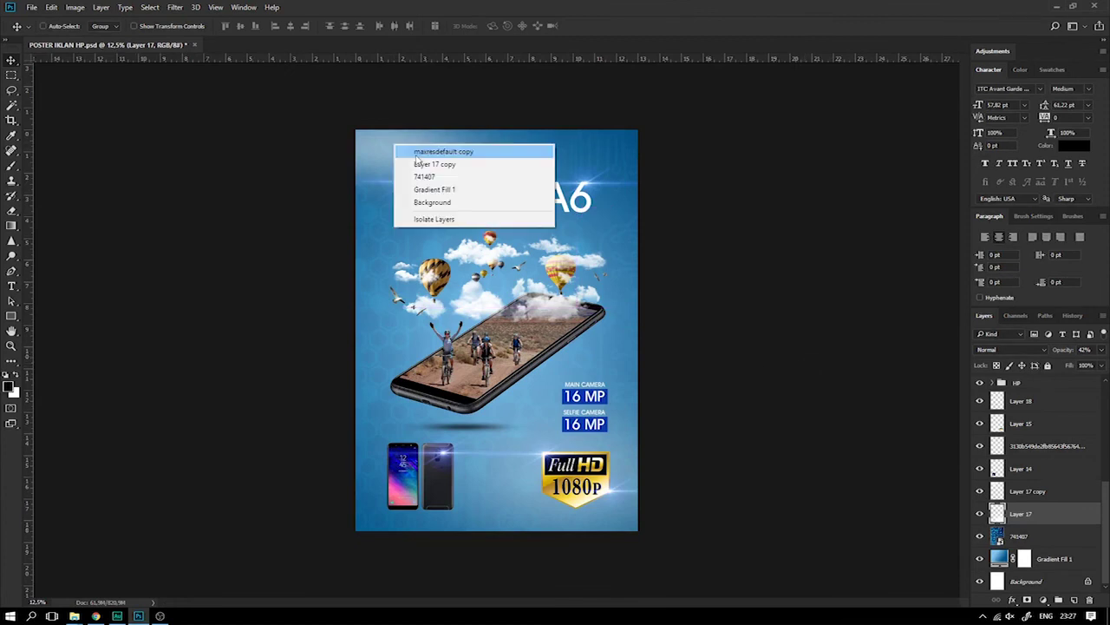
click(416, 155)
key(ctrl+t)
key(Return)
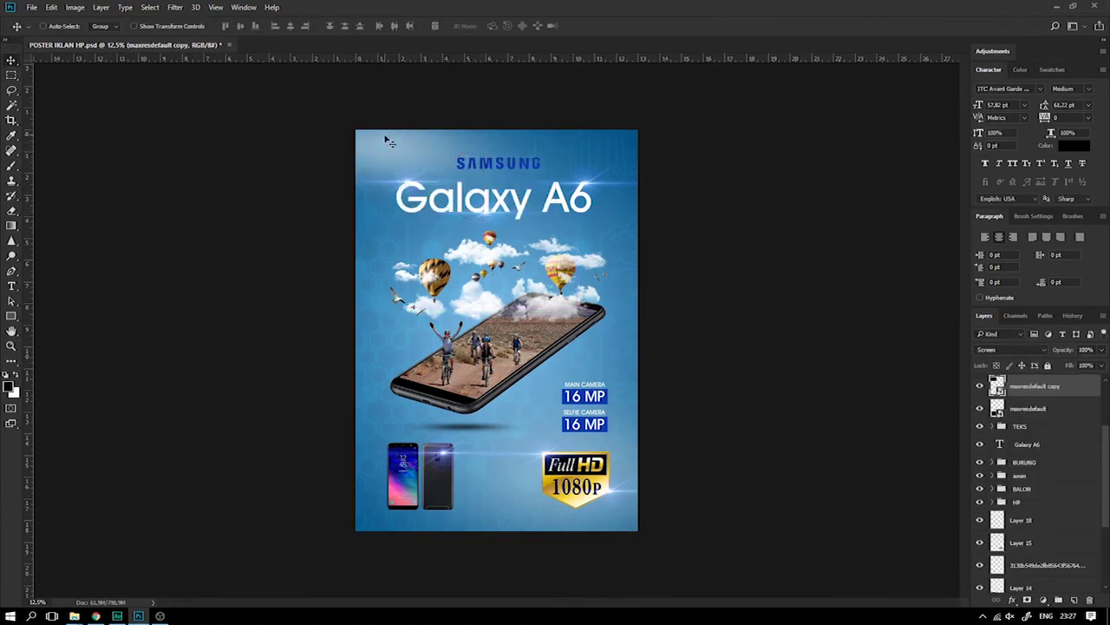
Stretch Layer 17 copy to about 160% height, nudge it up slightly, and save the poster
right_click(385, 136)
click(408, 144)
key(ctrl+t)
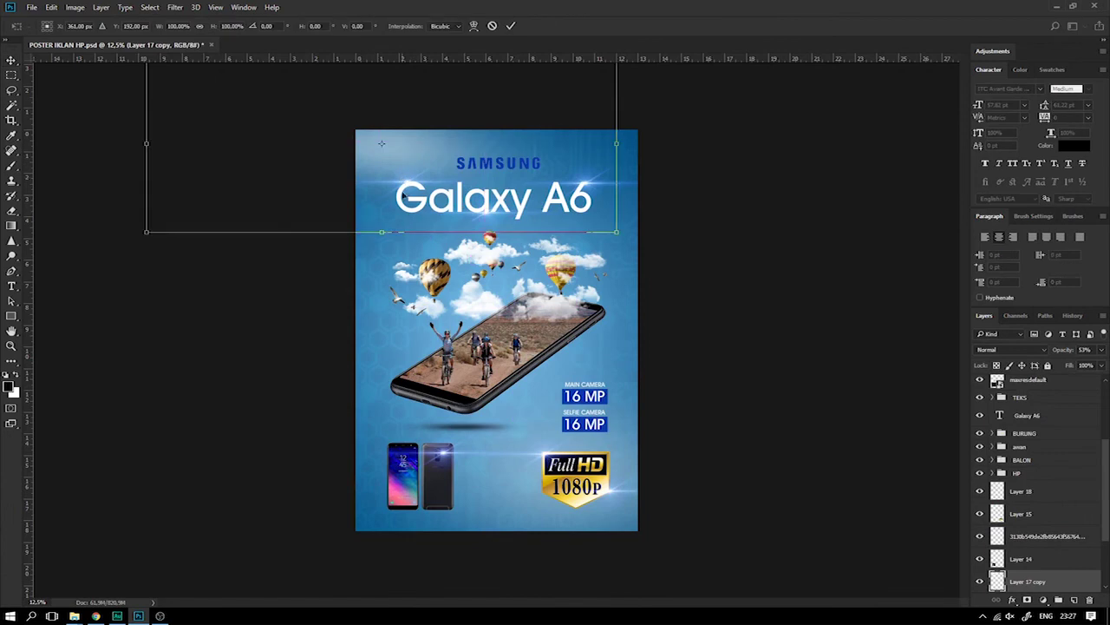
drag(381, 233, 375, 287)
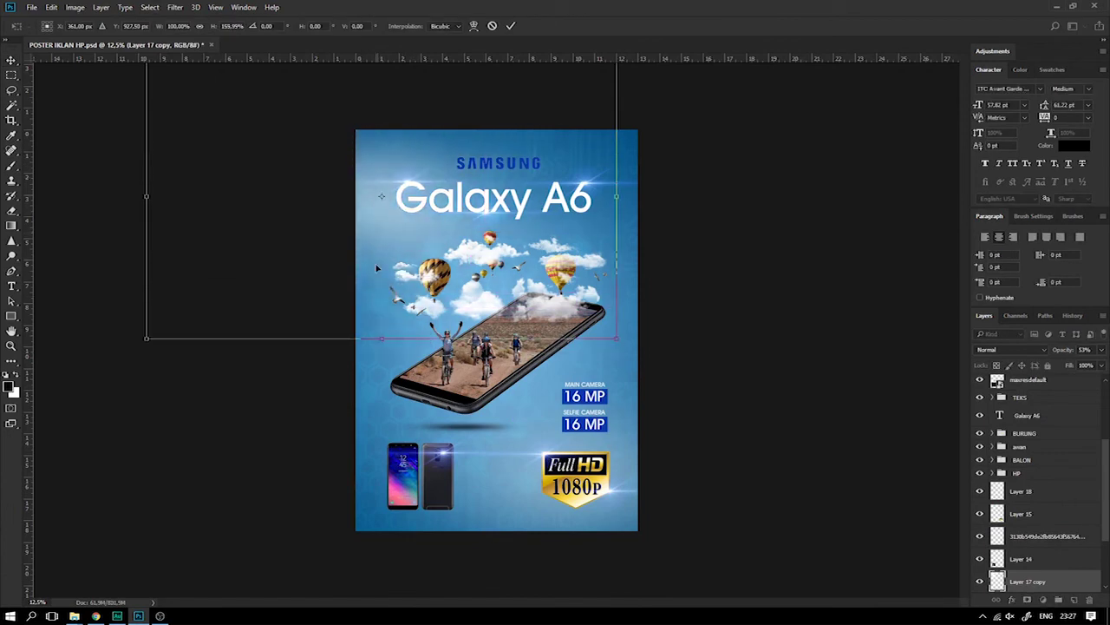
key(Return)
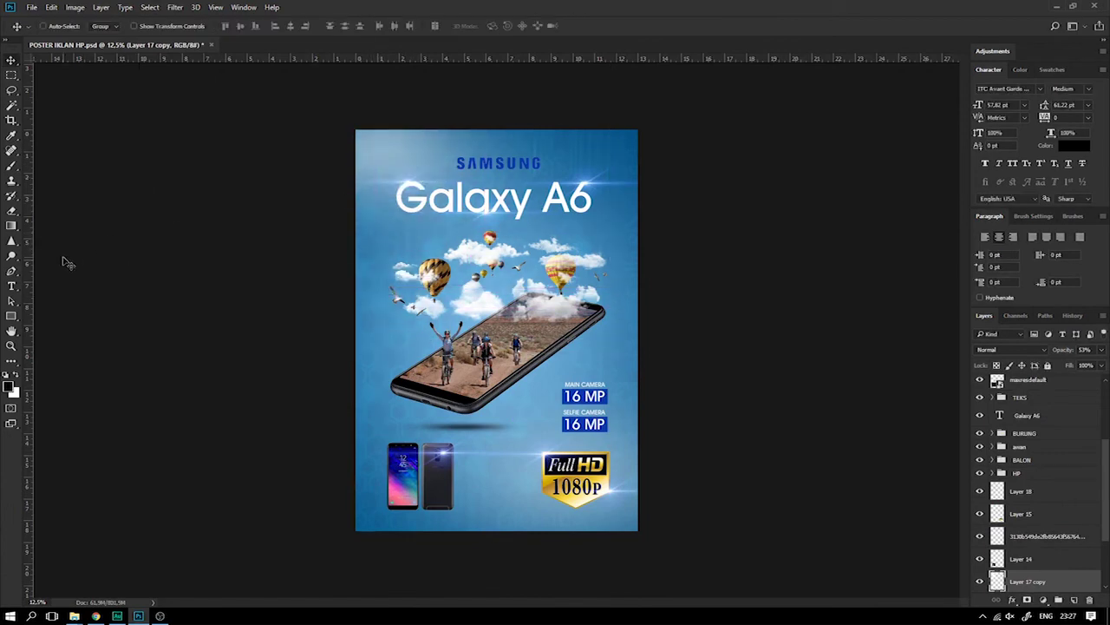
key(Up)
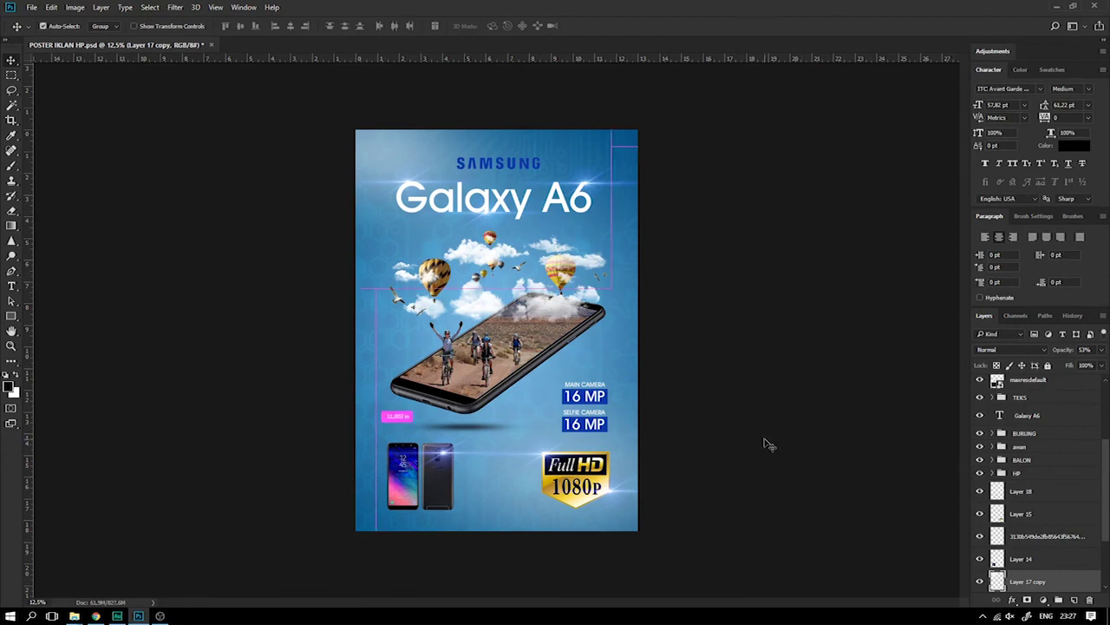
key(Up)
key(ctrl+0)
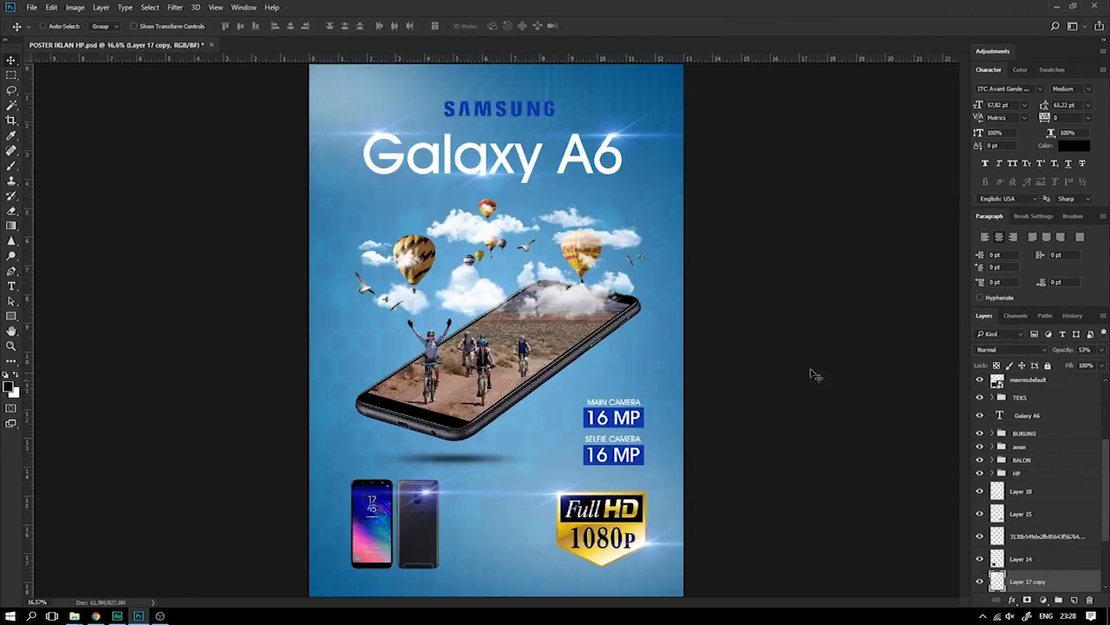
key(ctrl+s)
Set the 741407 hexagon texture layer to 0% opacity and save the poster
key(ctrl+minus)
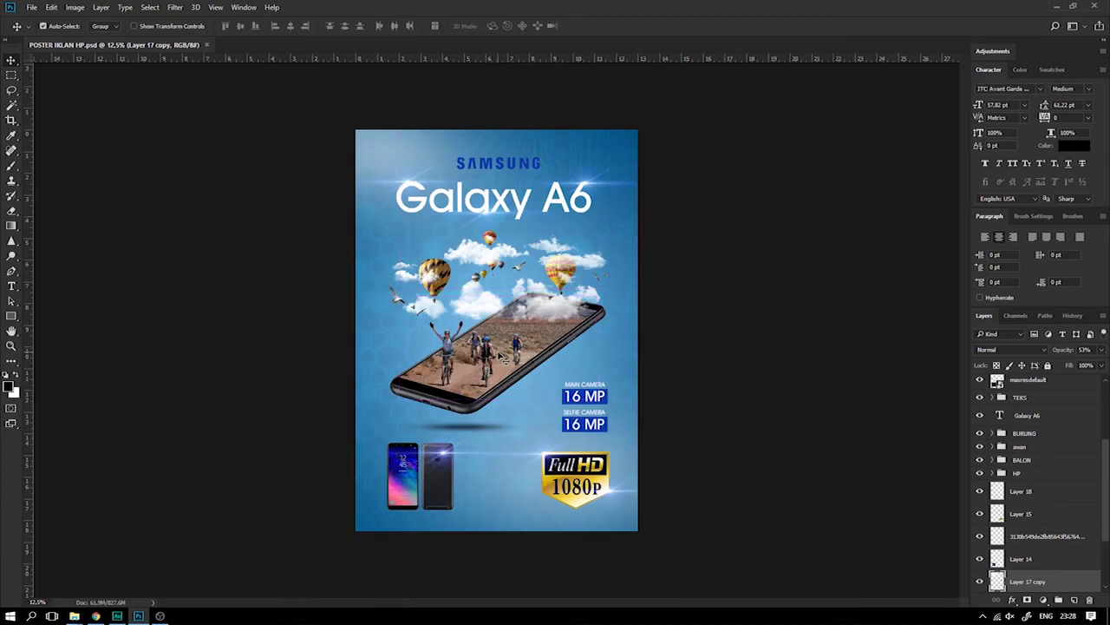
key(ctrl+plus)
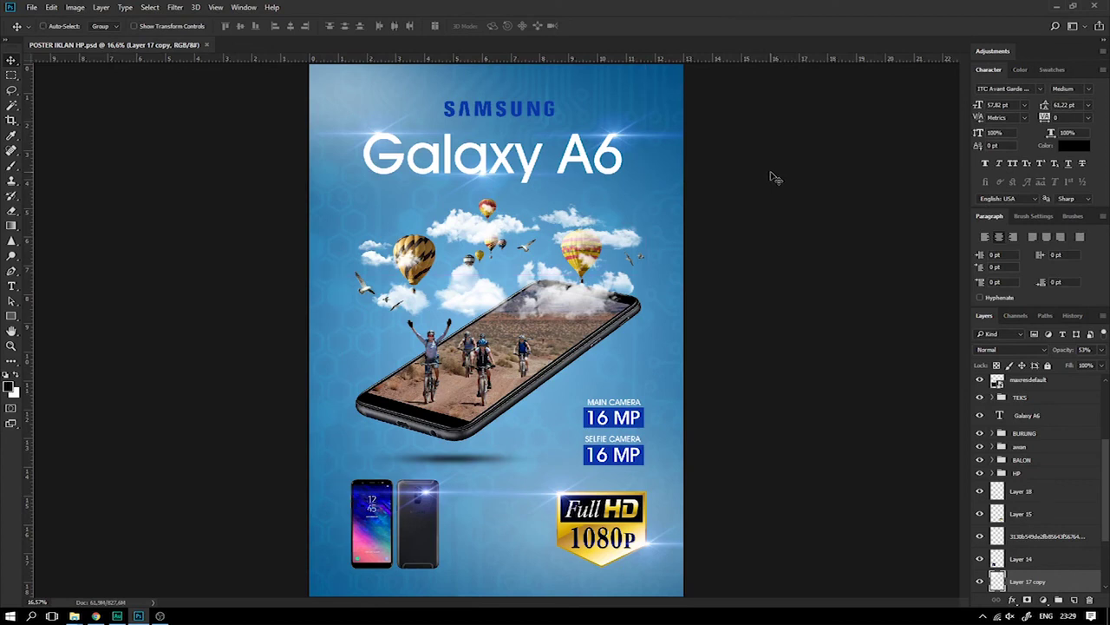
scroll(1058, 424, down, 1)
scroll(1058, 424, down, 1)
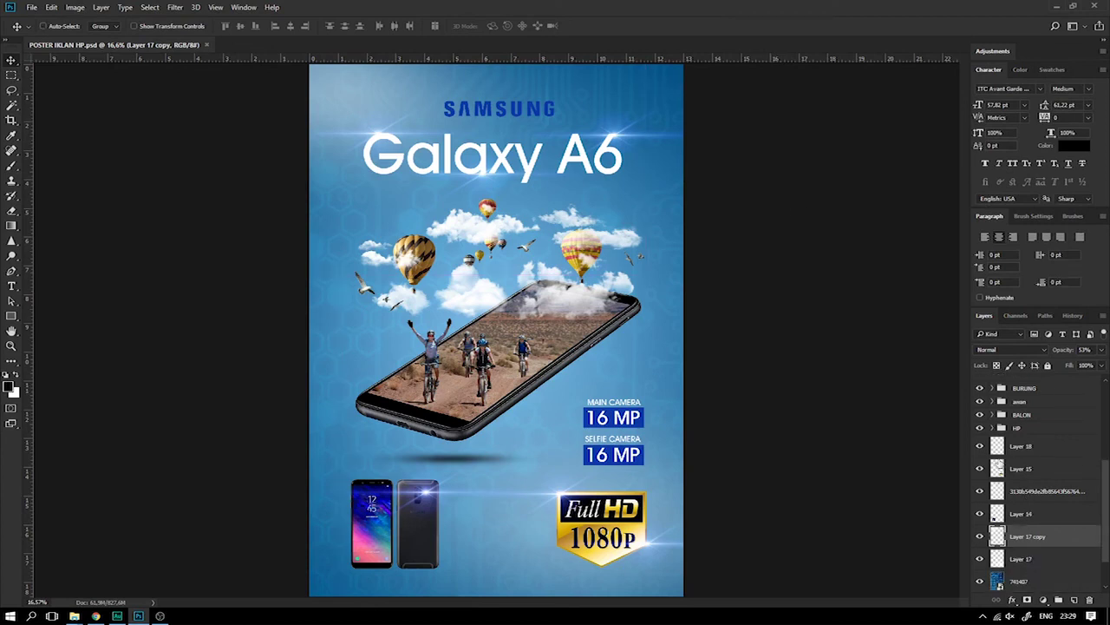
click(1000, 584)
mouse_move(656, 212)
mouse_down()
mouse_move(711, 197)
mouse_move(557, 195)
mouse_up()
key(ctrl+s)
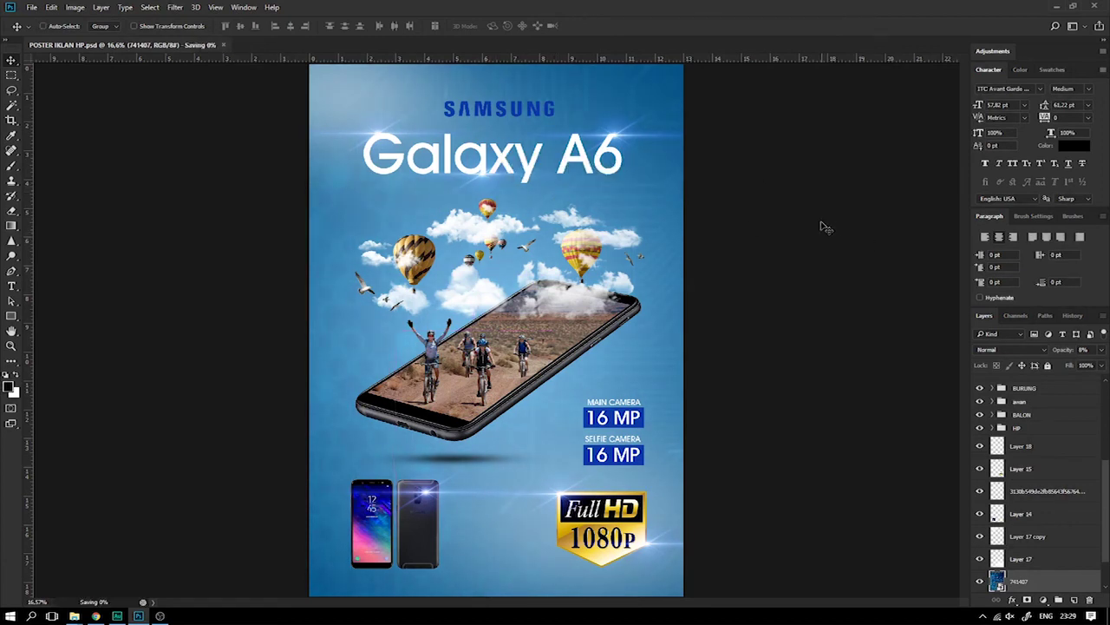